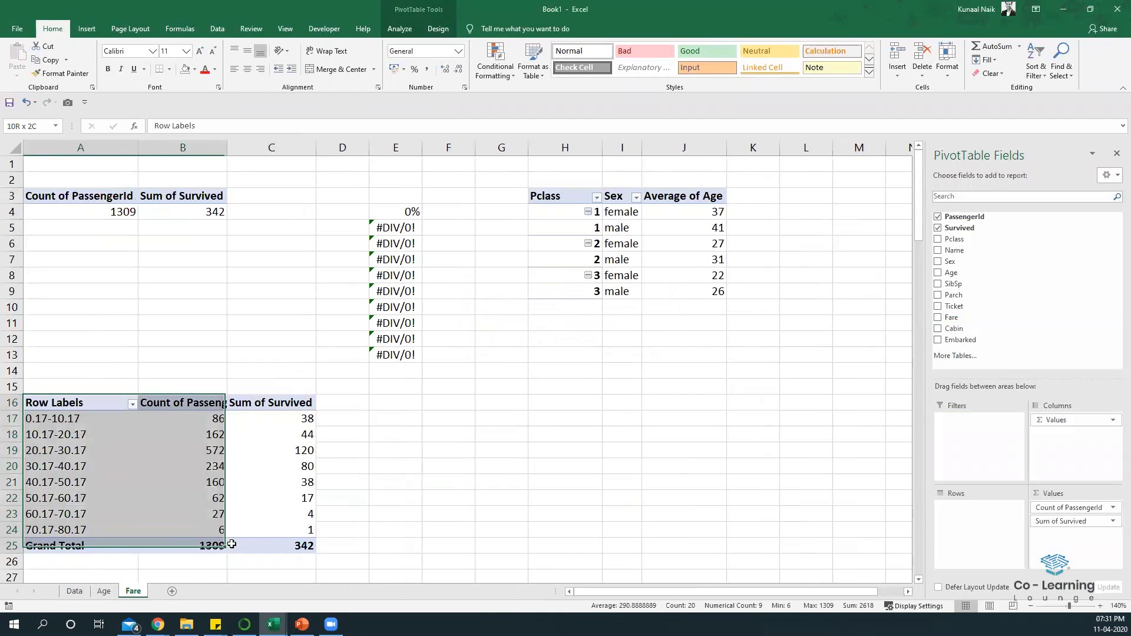
Step: Delete the lower pivot table in A16:C25 on the Fare sheet
key("Delete")
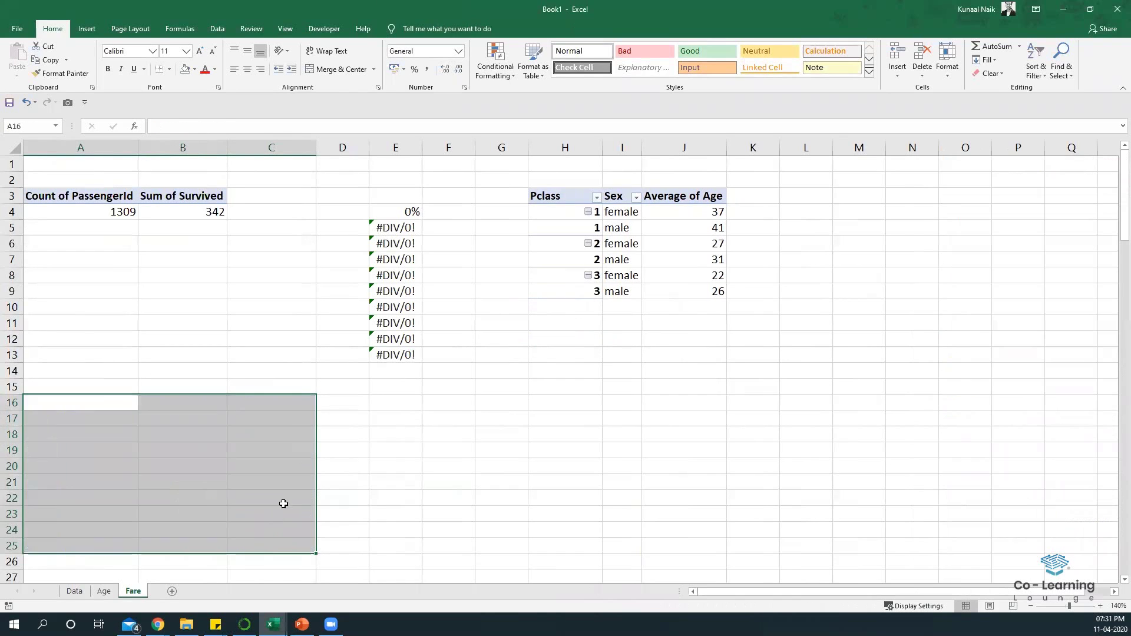
left_click(242, 477)
Step: Add Fare to the rows of the passenger count and survival pivot table, and group the fares in intervals of 100
left_click(106, 212)
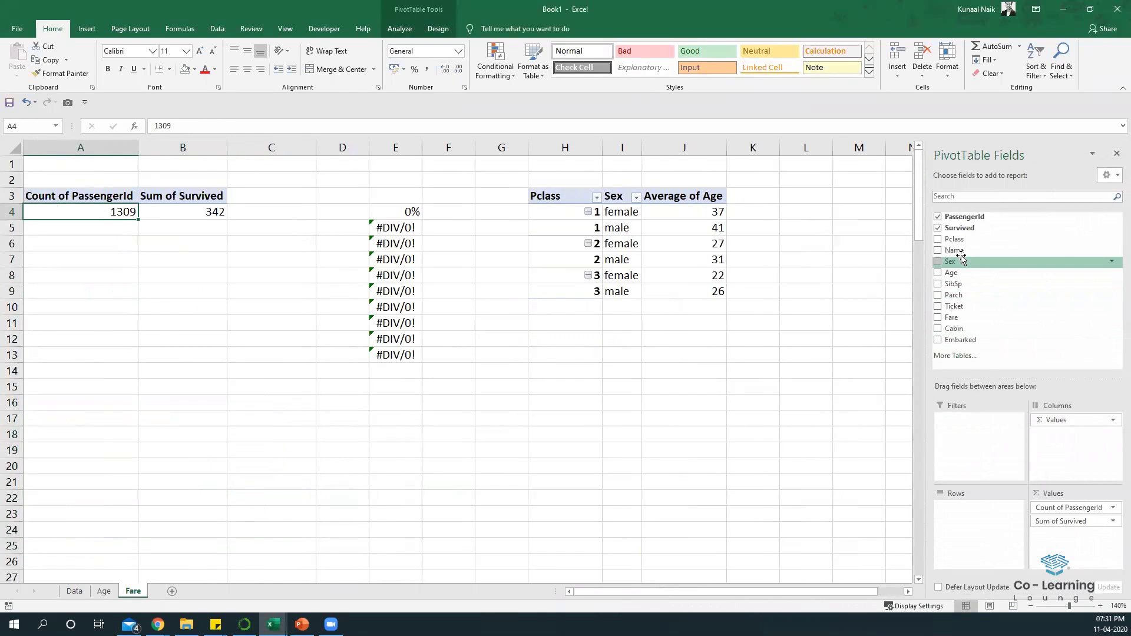
left_click_drag(968, 317, 993, 506)
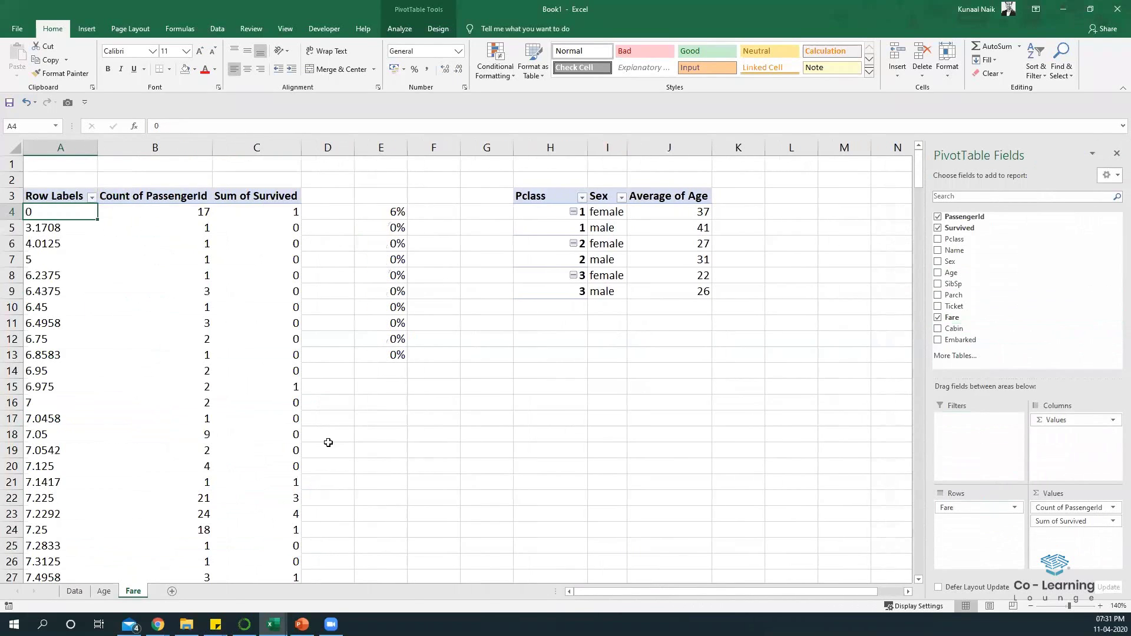
right_click(53, 299)
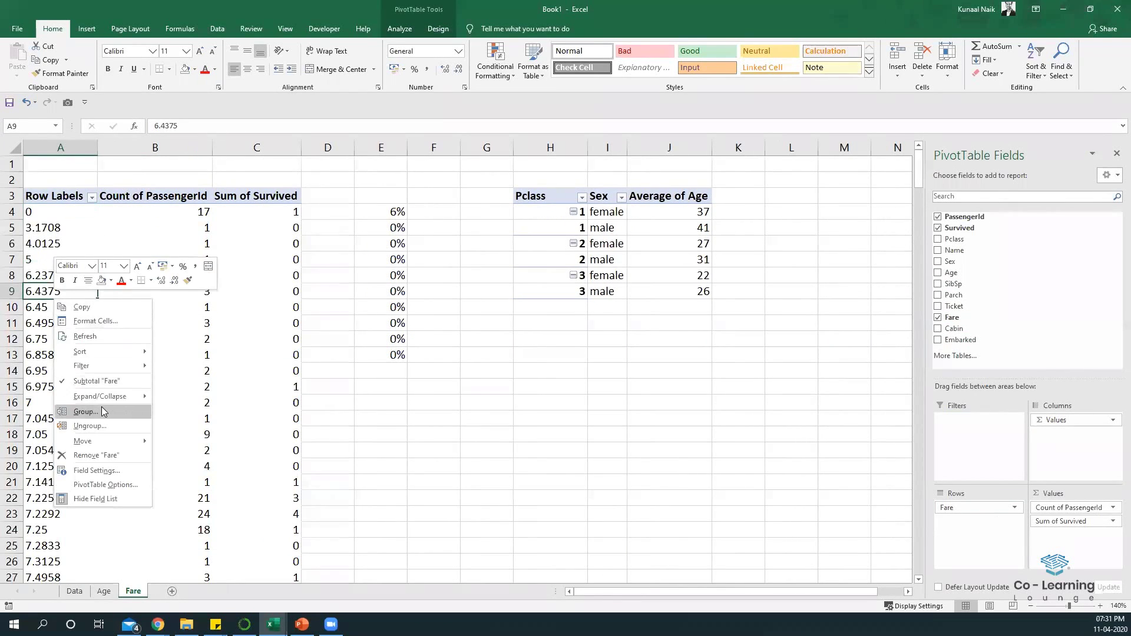
left_click(101, 407)
left_click(66, 357)
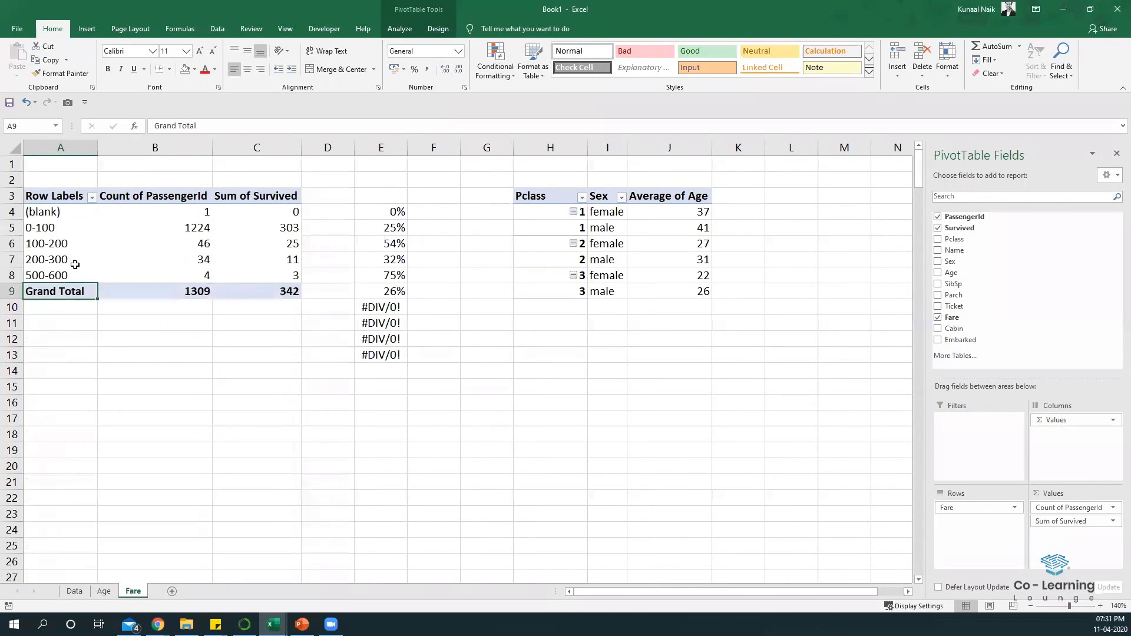
Step: Clear the leftover formulas below the Grand Total row in column E and select the pivot table's (blank) fare row
left_click_drag(361, 307, 380, 371)
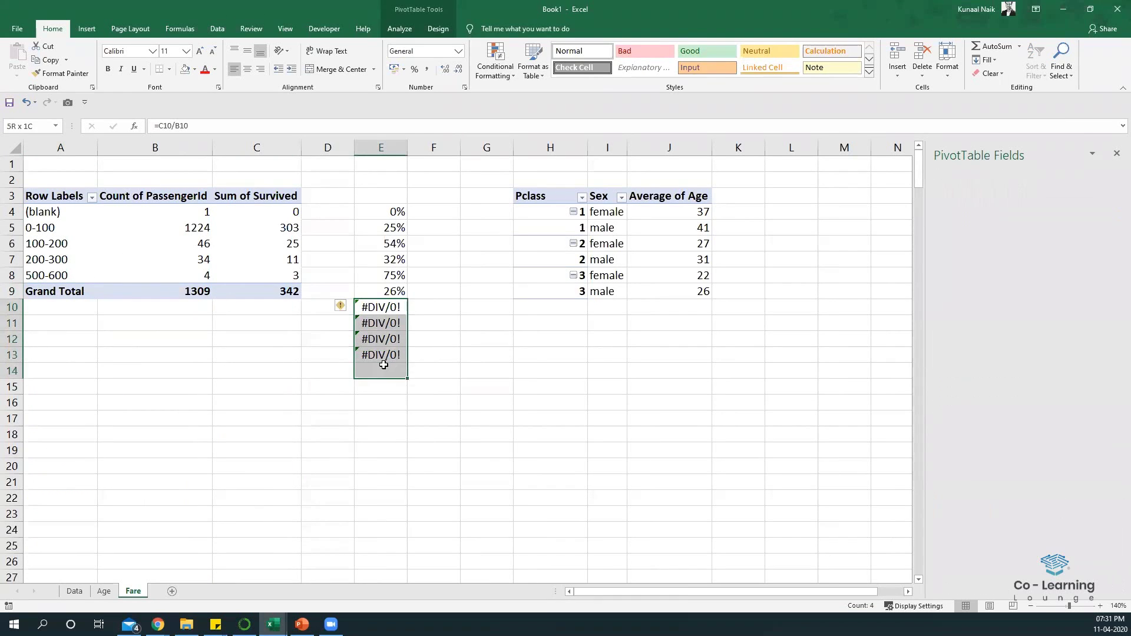
key("Delete")
left_click(351, 394)
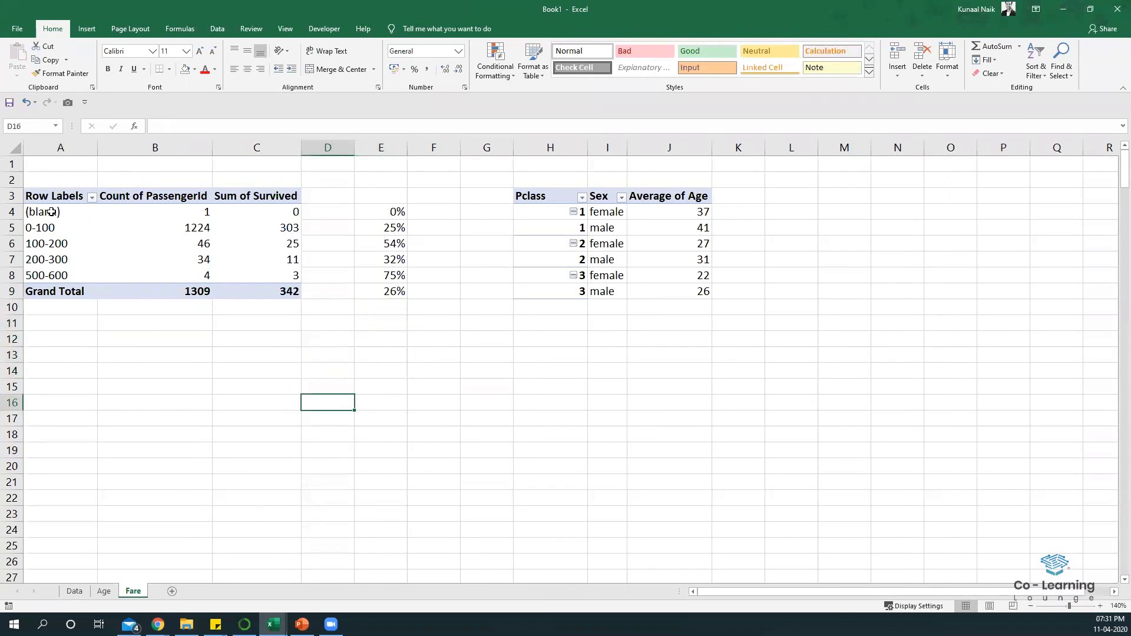
left_click_drag(51, 212, 248, 211)
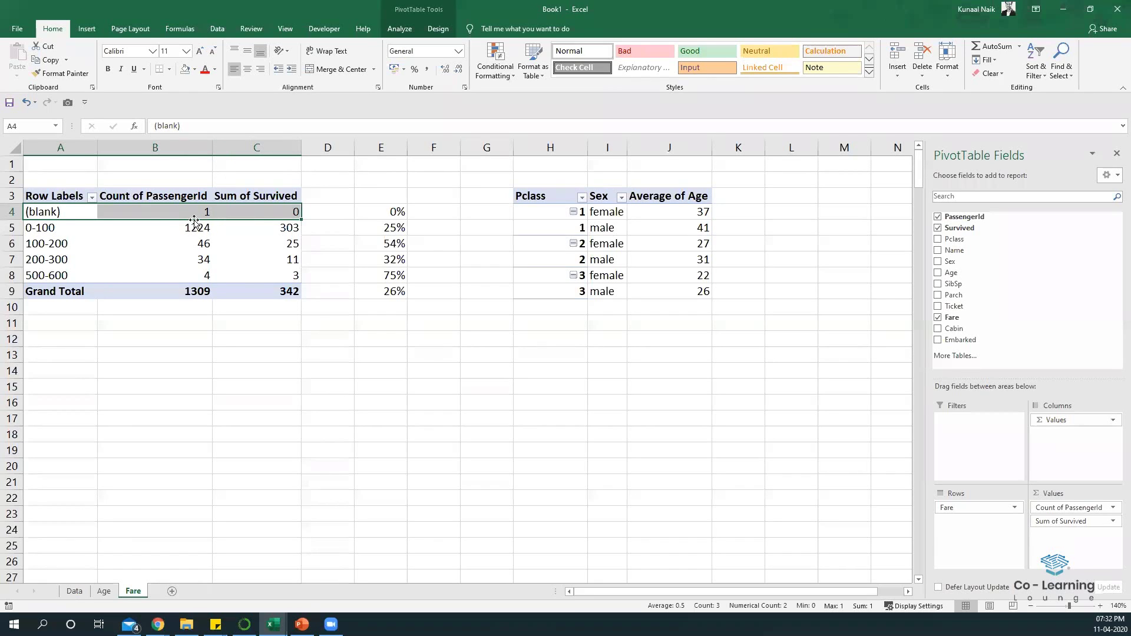
Step: On the Data sheet, enter the column header Fare_1 in N2 beside Age_1
left_click(75, 591)
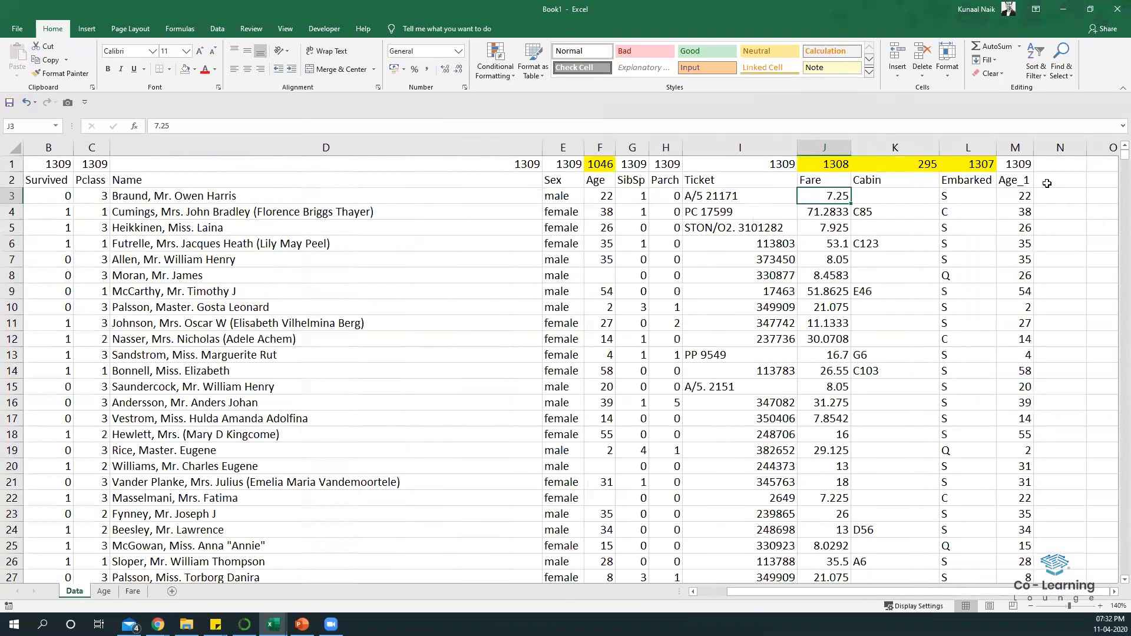
left_click(1048, 183)
type("Fare_1")
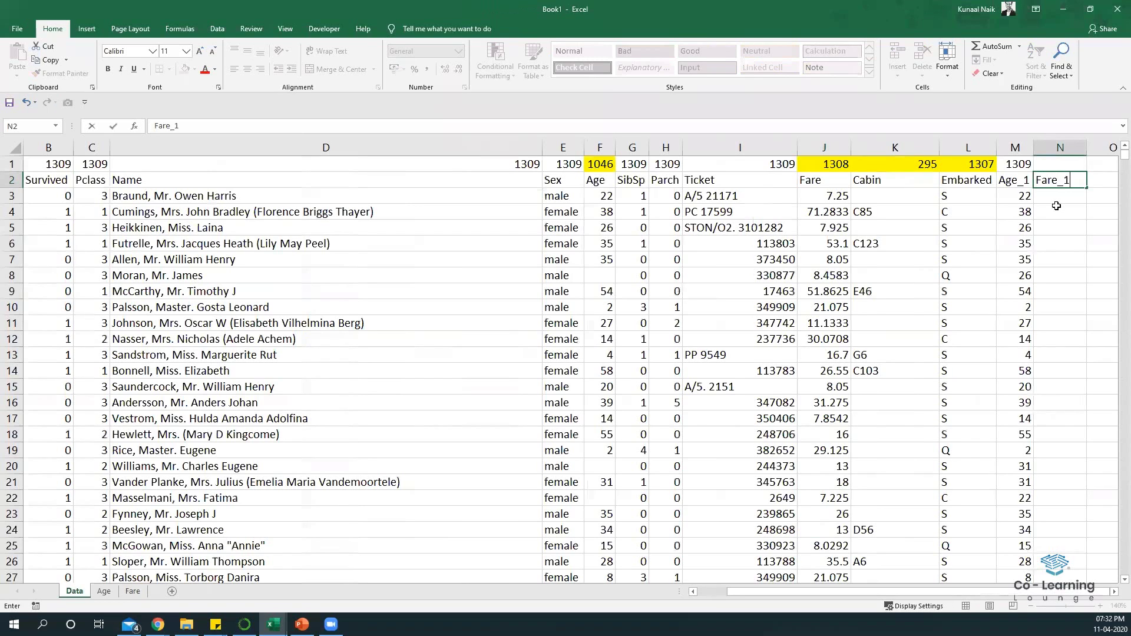
key("Return")
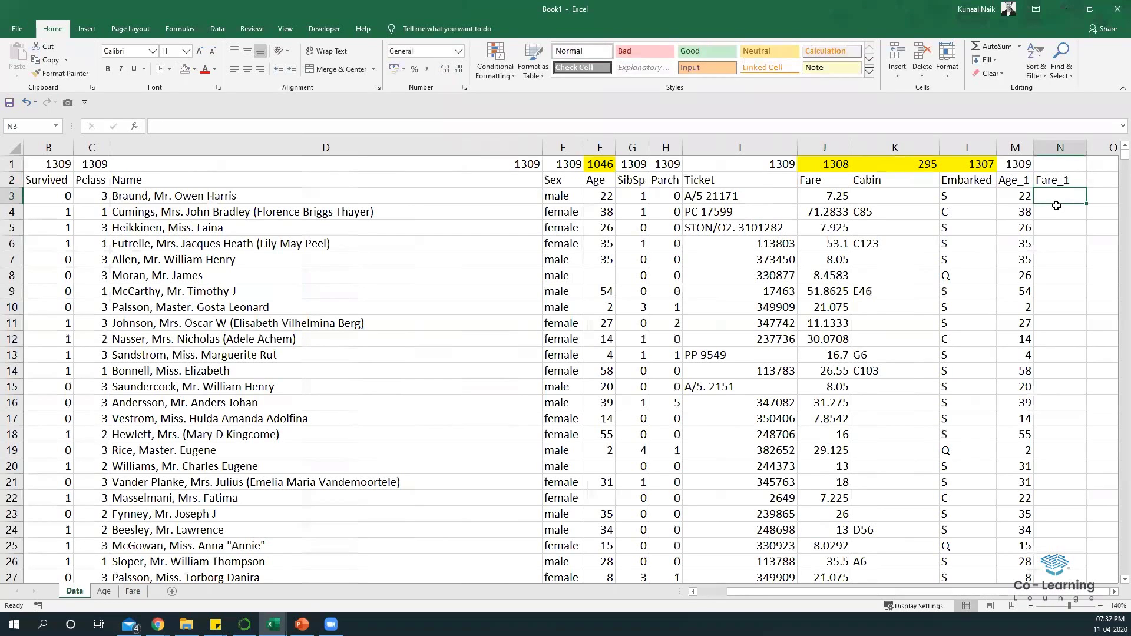
Step: Enter the formula =IF(J3="",MEDIAN($J$3:$J$1311),J3) in N3 to replace blank fares with the median
type("=")
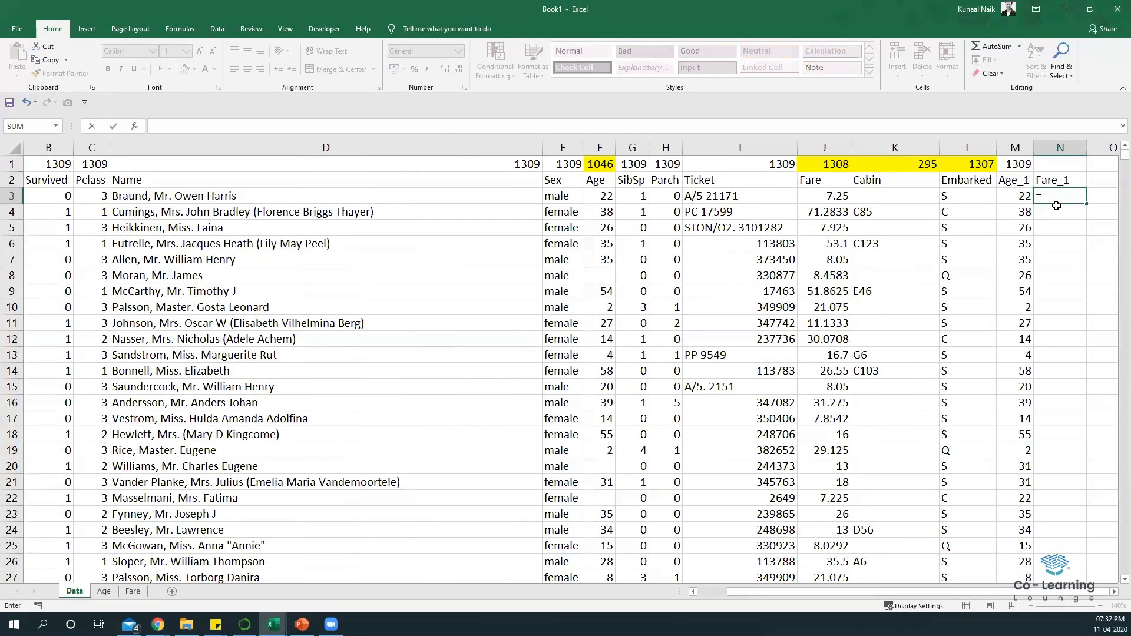
type("IF(J3")
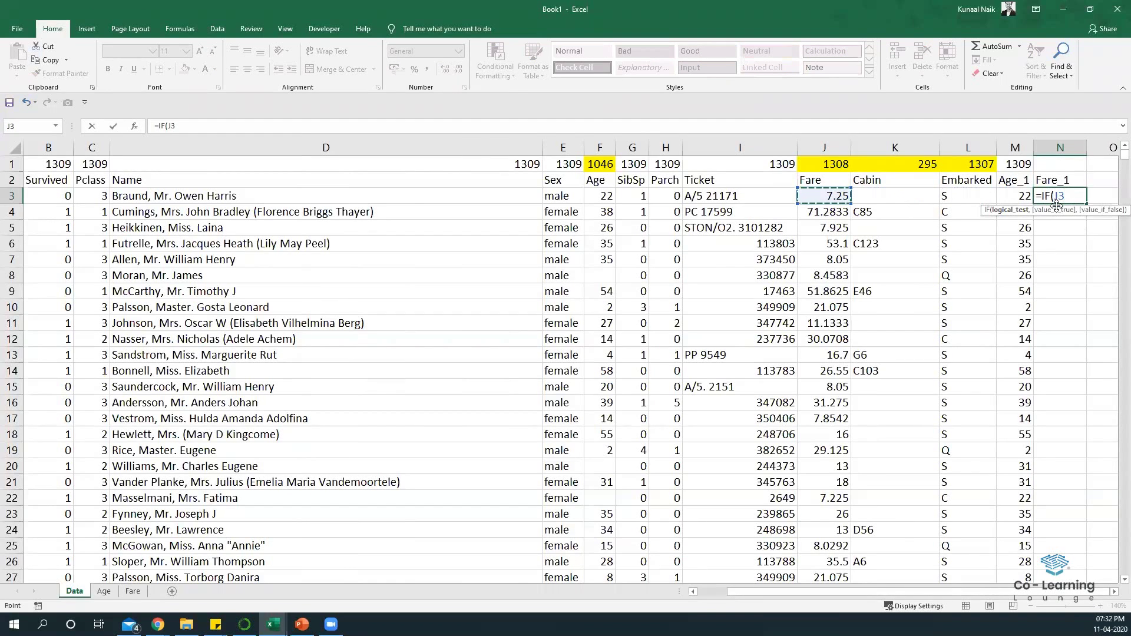
type("=\"\",")
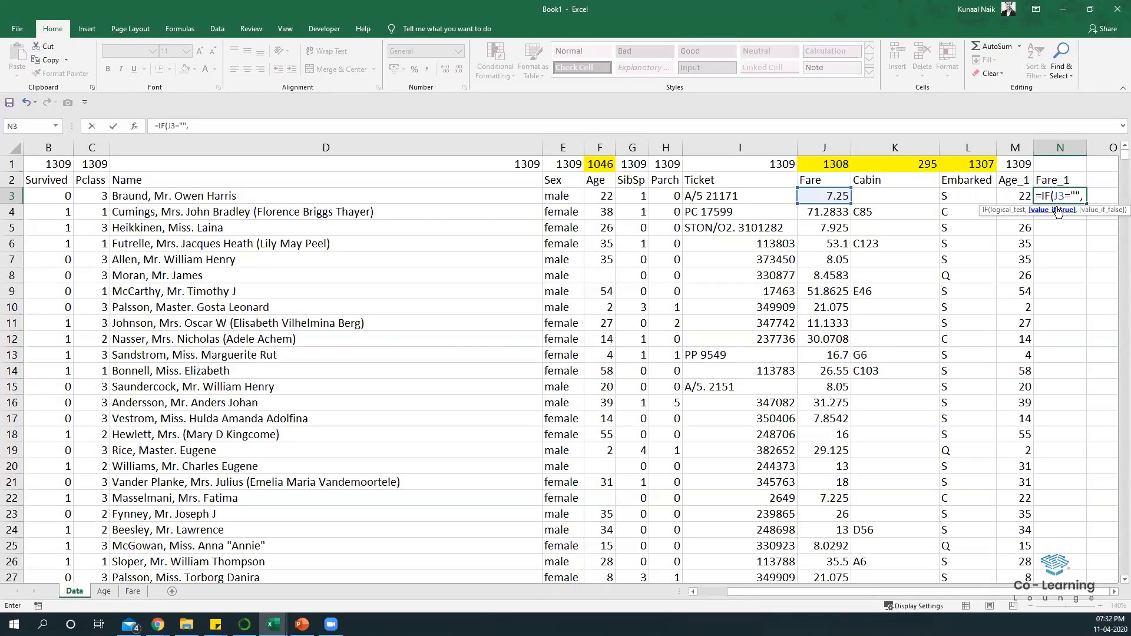
type("medi")
key("Tab")
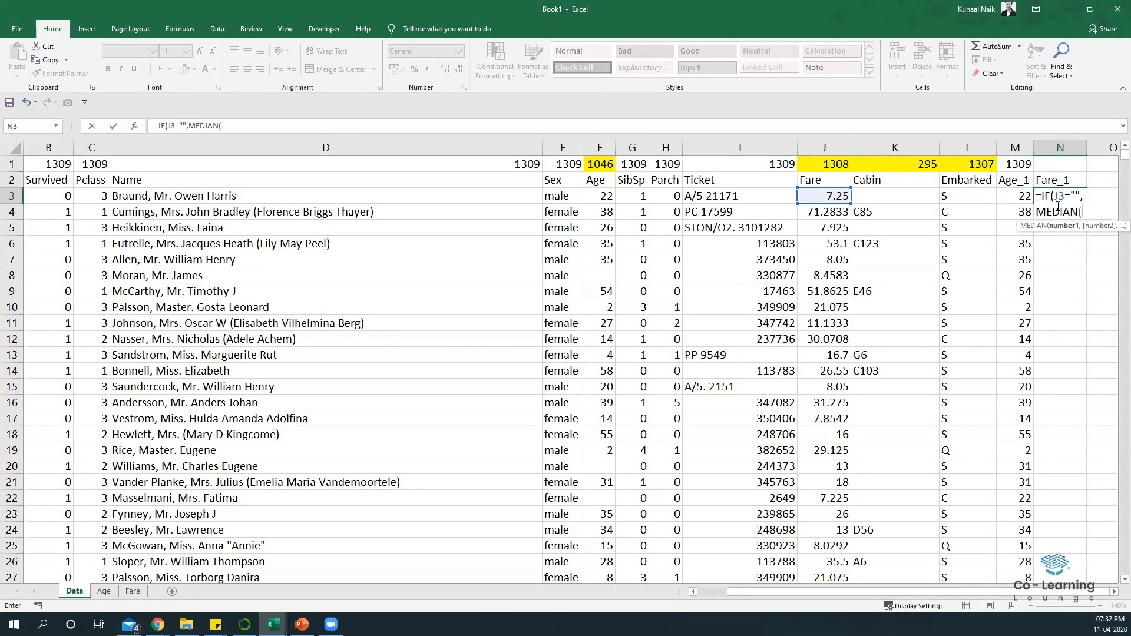
key("Left")
key("Left")
key("Left")
key("Left")
key("Left")
key("Right")
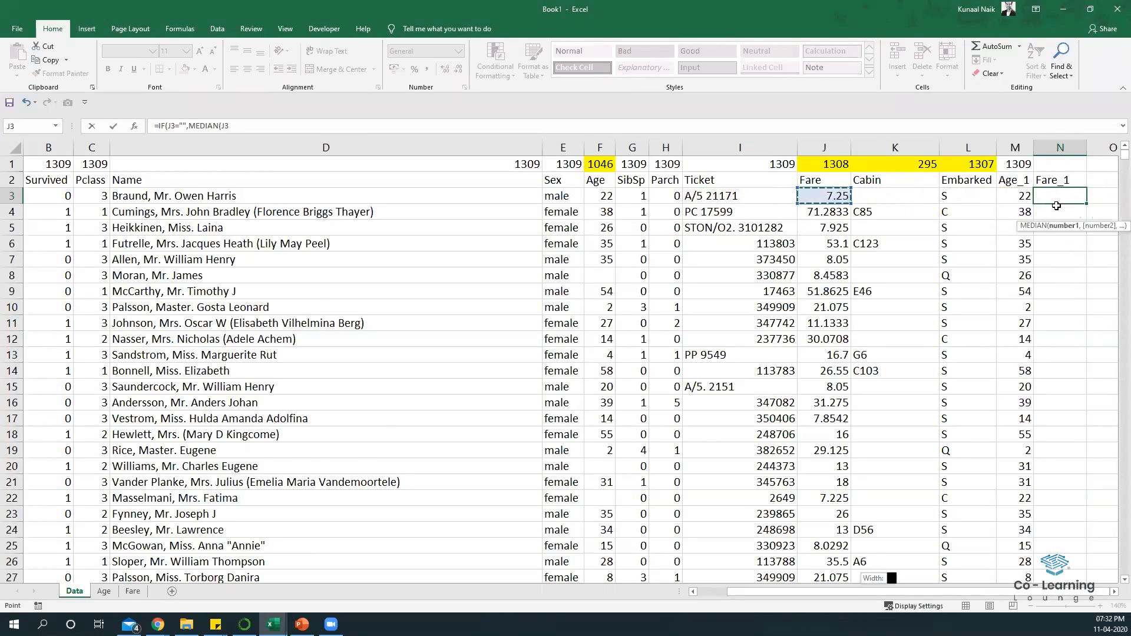
key("ctrl+shift+Down")
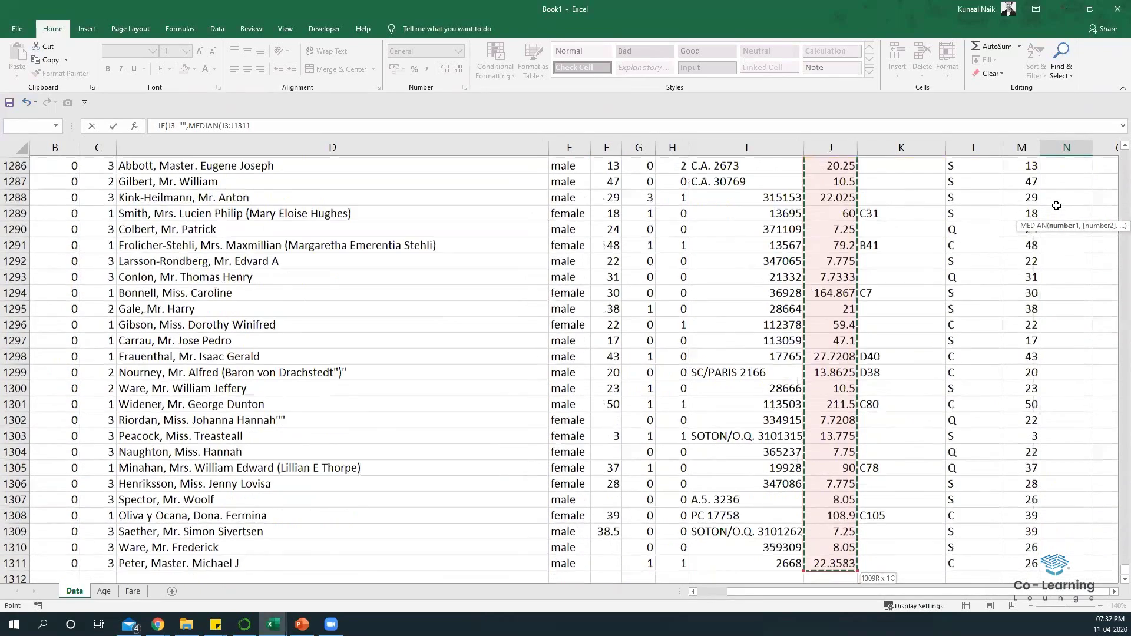
key("ctrl+shift+Down")
key("ctrl+shift+Up")
key("F4")
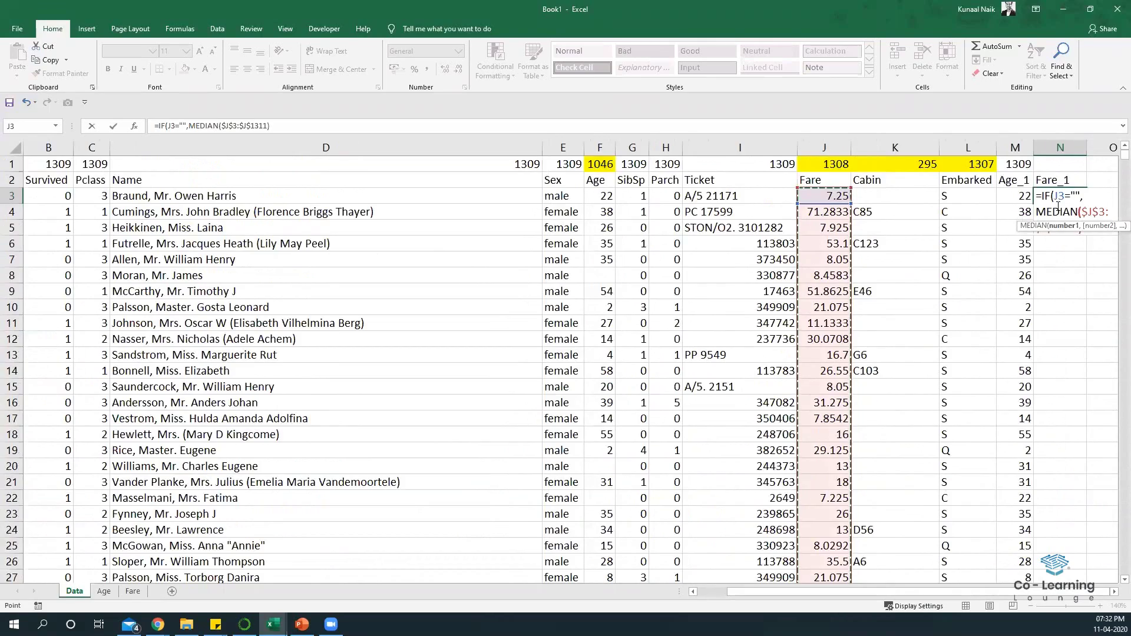
type(")")
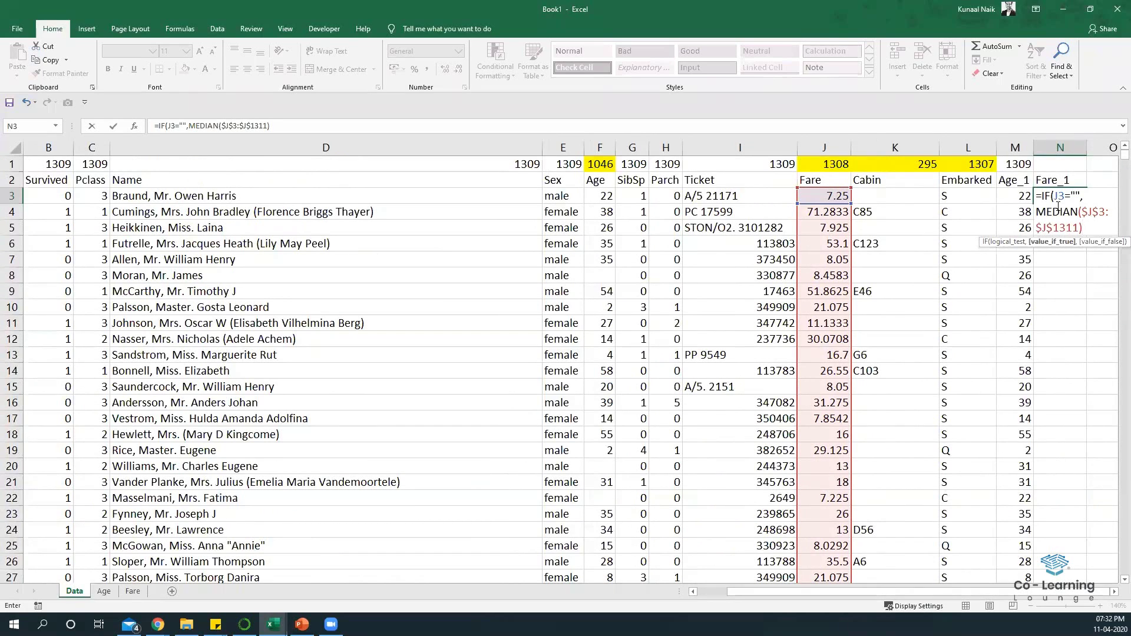
type(",")
left_click(824, 199)
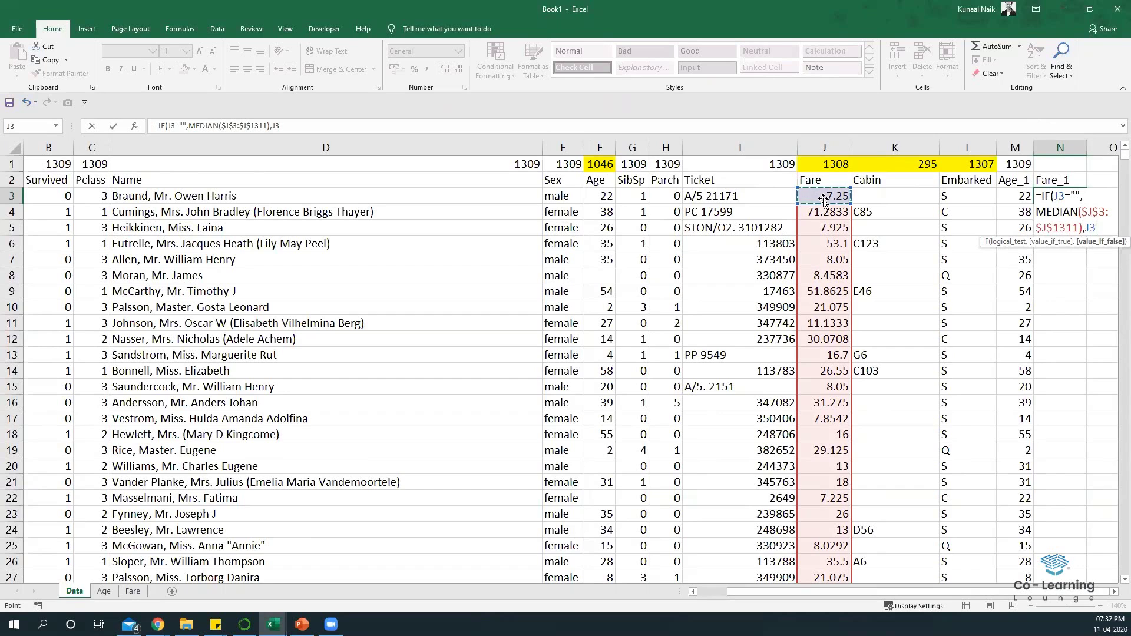
type(")")
key("Return")
Step: Fill the N3 formula down the whole Fare_1 column and check that it reaches the end of the data
left_click(1083, 200)
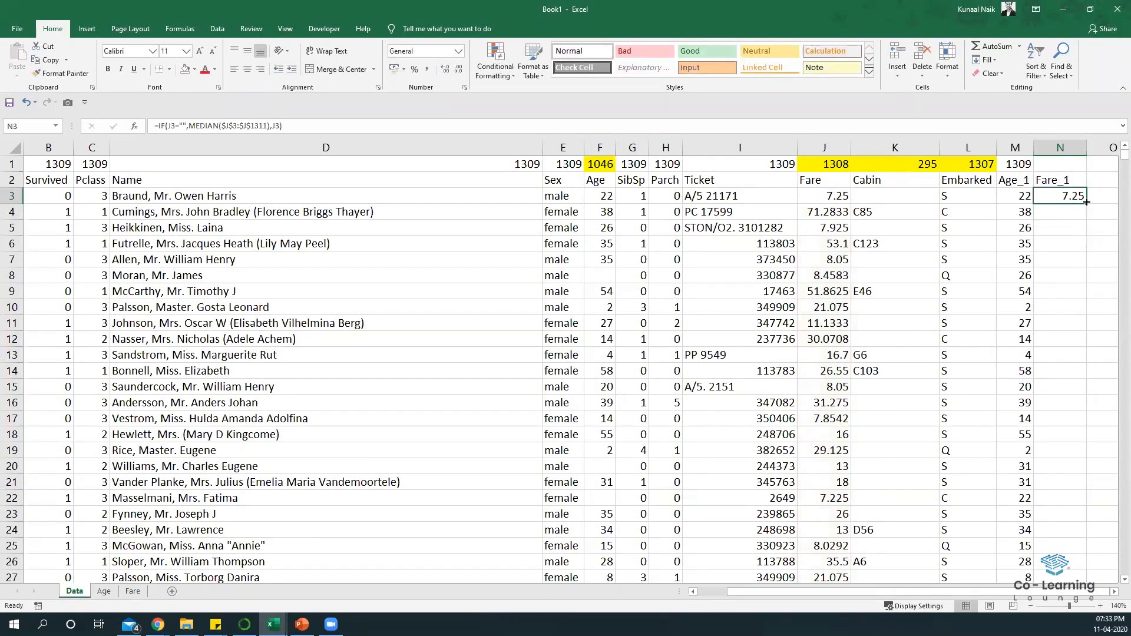
double_click(1086, 202)
left_click(1065, 244)
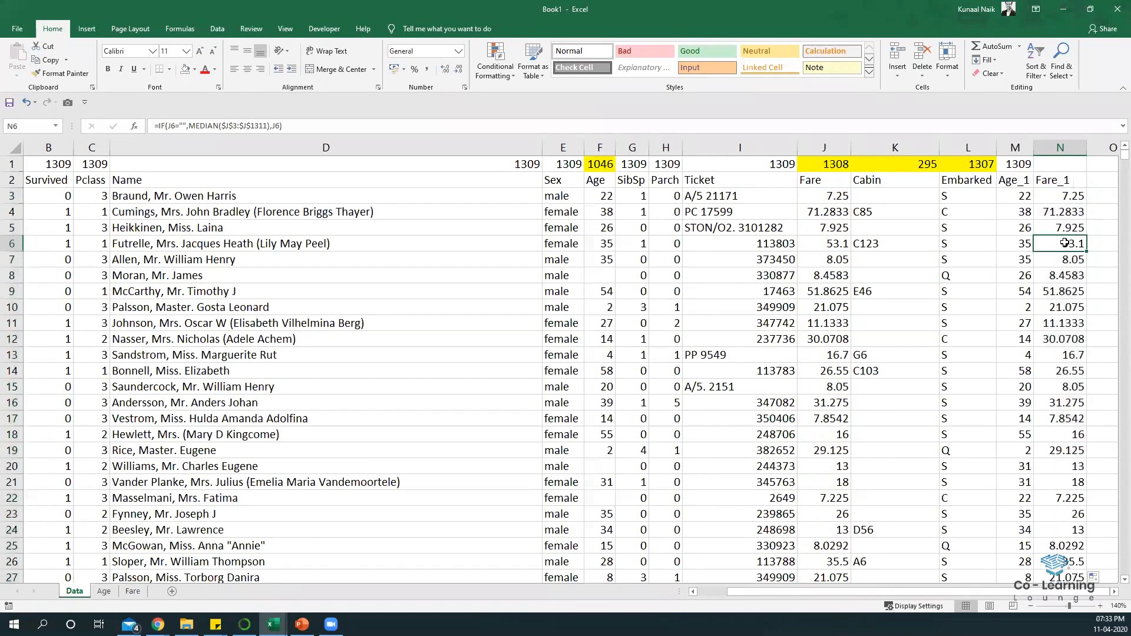
key("ctrl+Down")
key("ctrl+Up")
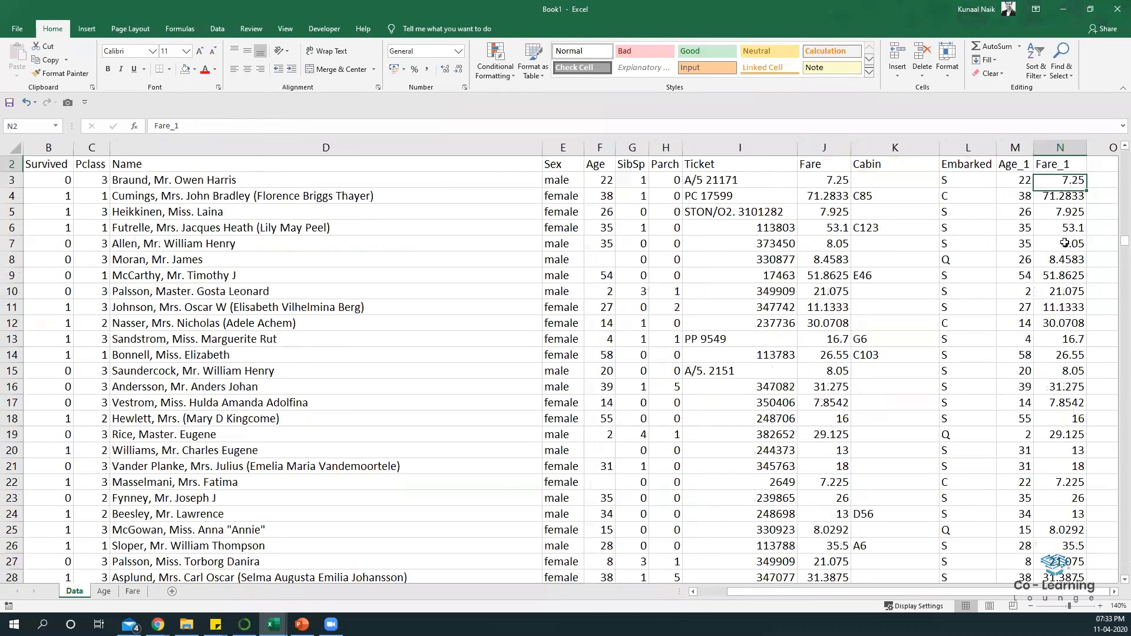
Step: Copy the COUNTA formula from M1 to N1 to count the Fare_1 entries
key("Up")
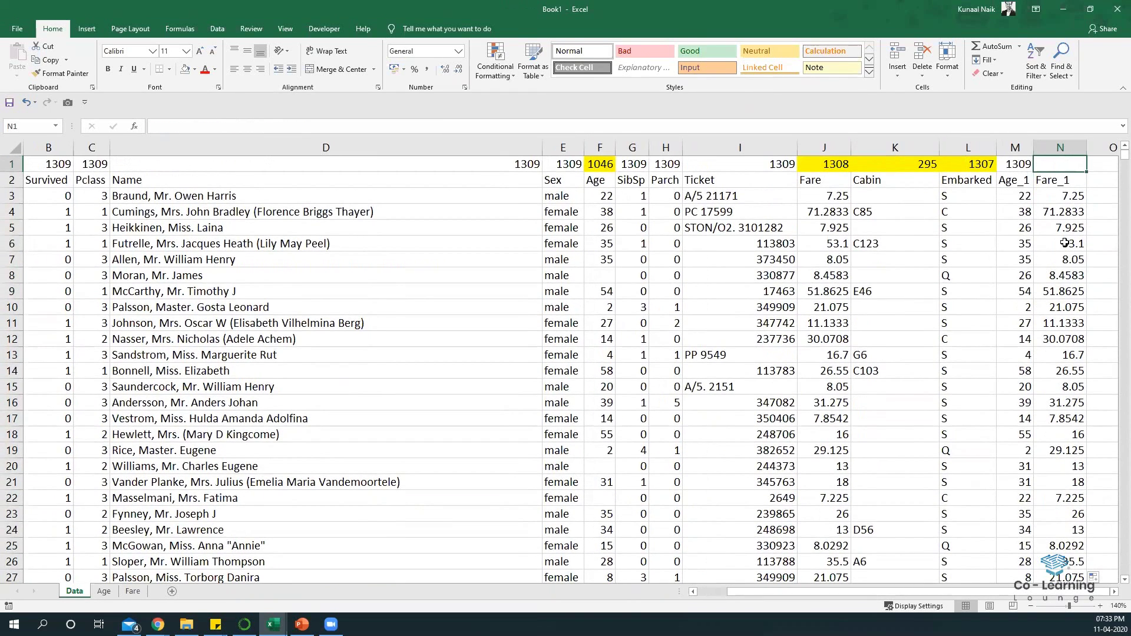
key("Left")
key("shift+Right")
key("ctrl+r")
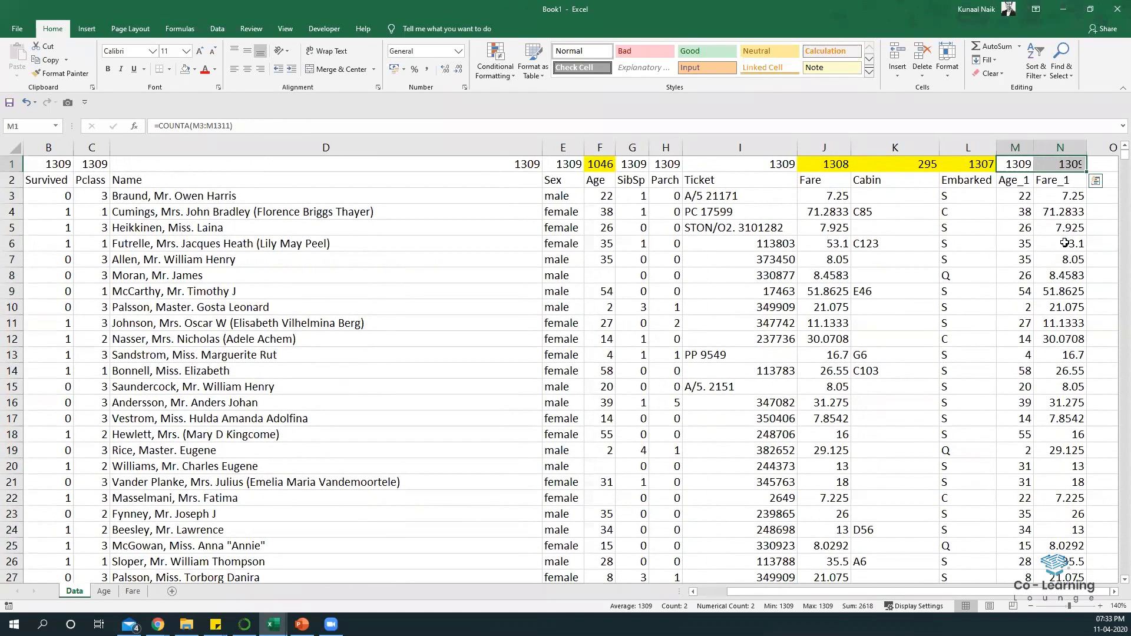
left_click_drag(1049, 161, 1015, 168)
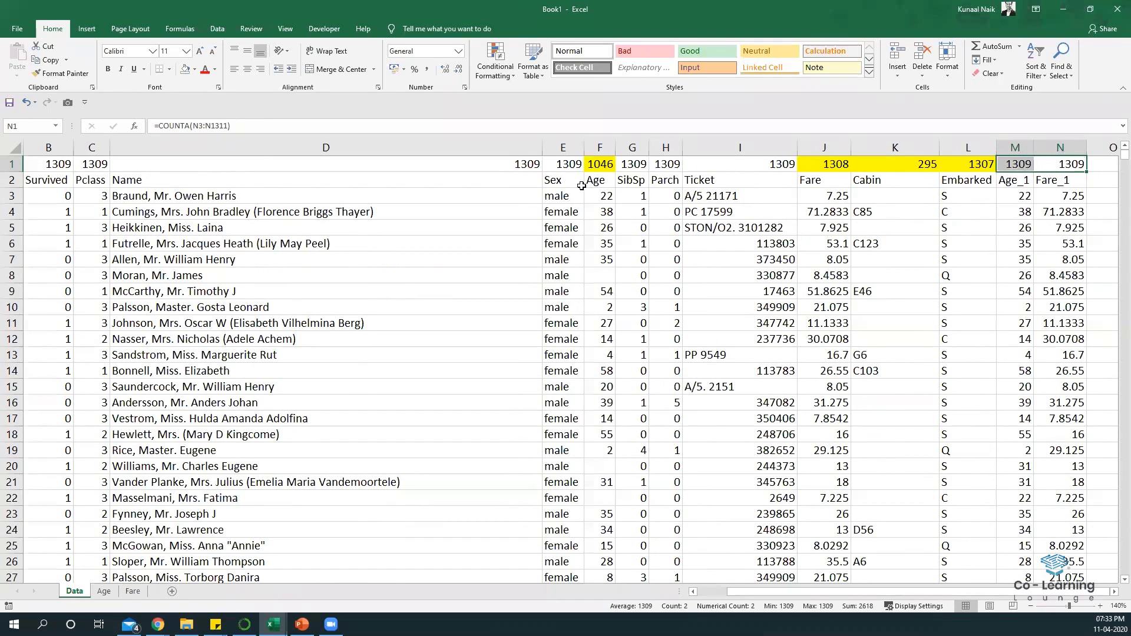
Step: Compare the highlighted non-blank counts of the Age, Fare, Cabin and Embarked columns to see which fields still have missing values
left_click(601, 163)
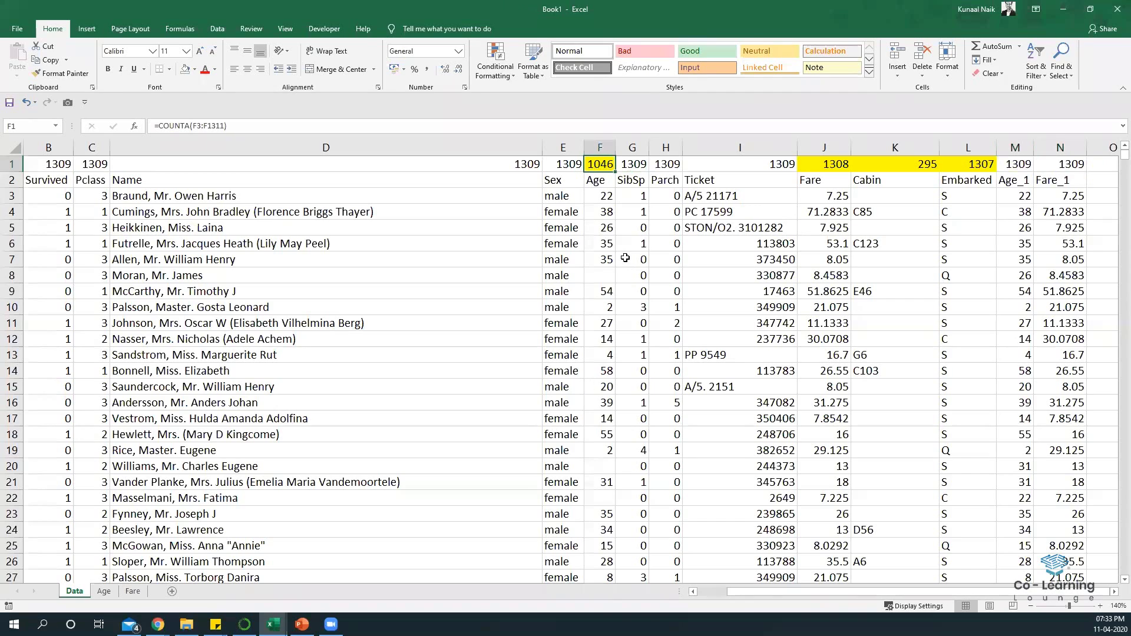
left_click(834, 165, "ctrl")
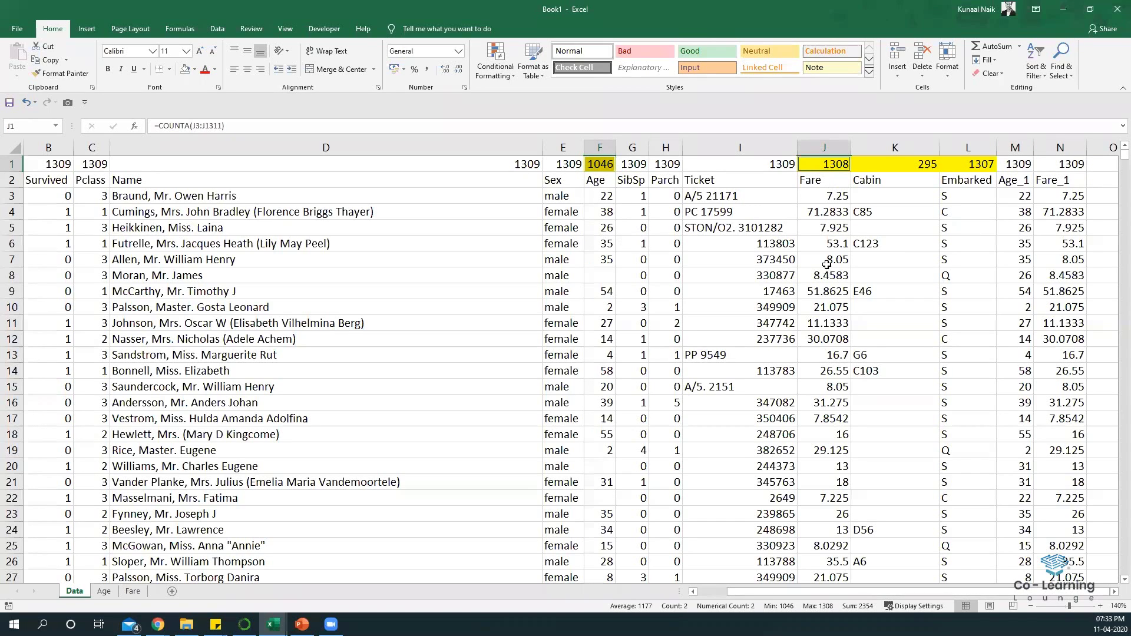
left_click_drag(894, 263, 1095, 275)
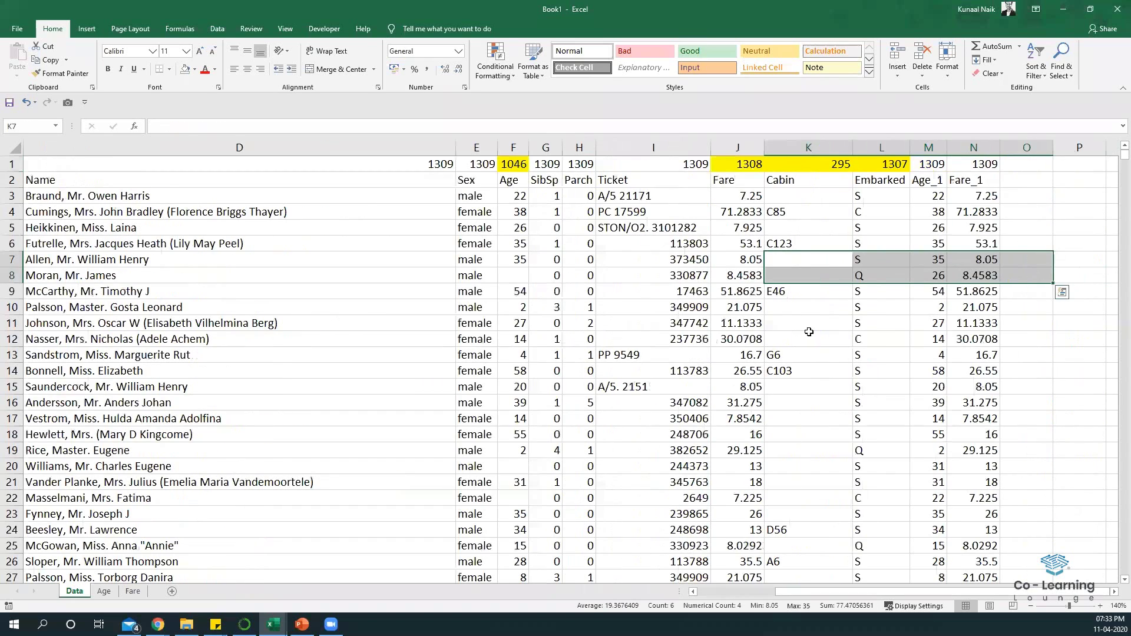
left_click(821, 144)
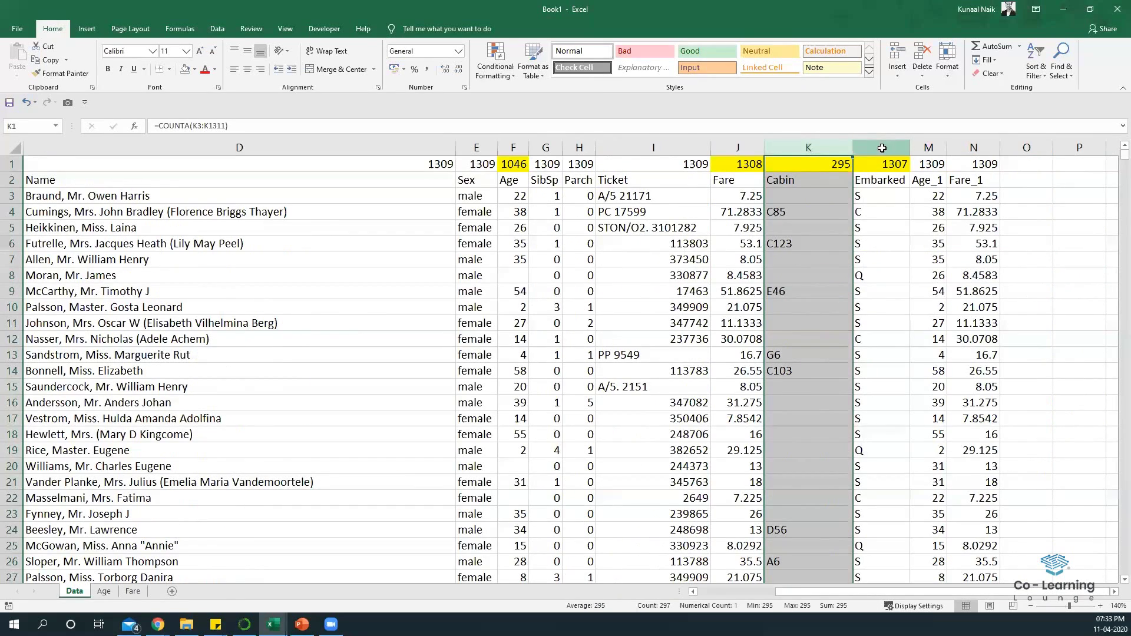
left_click(882, 148)
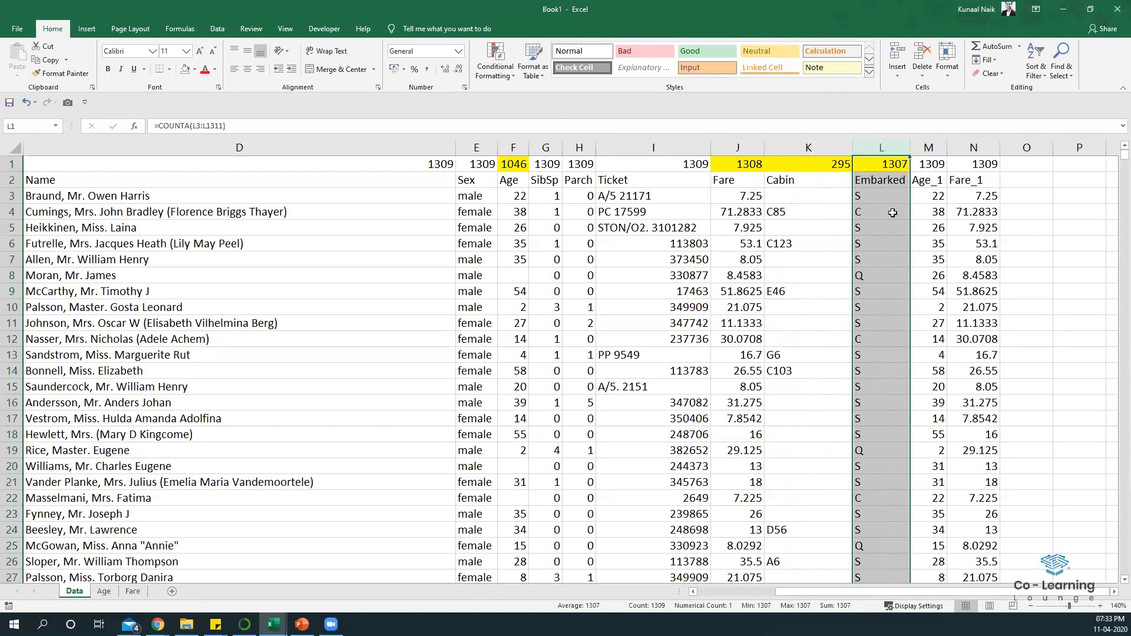
left_click(889, 195)
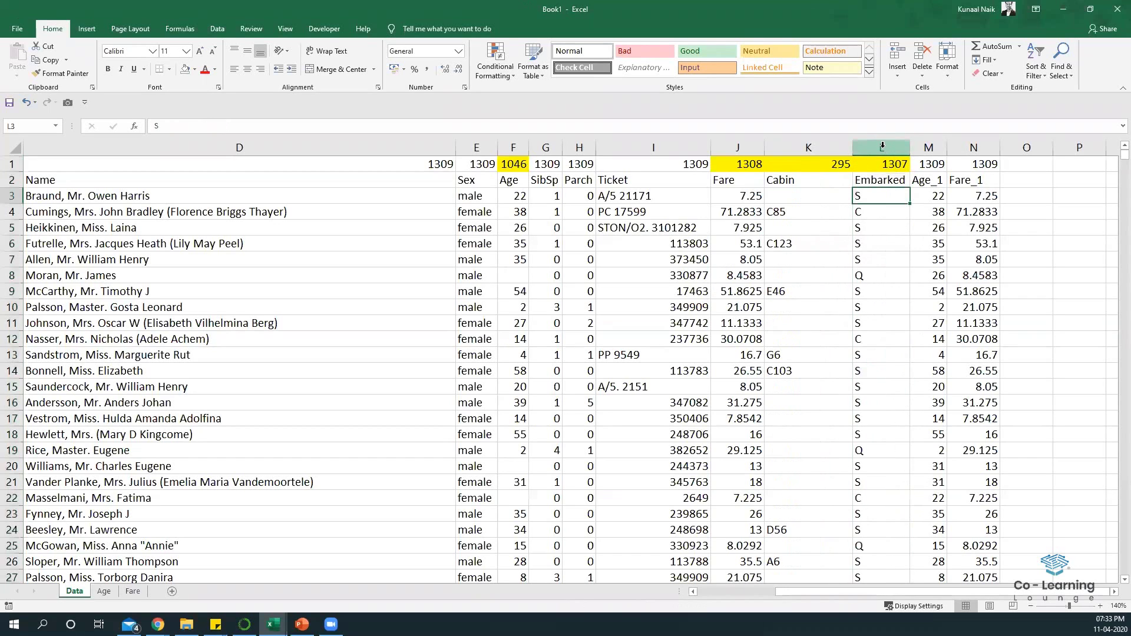
left_click(881, 181)
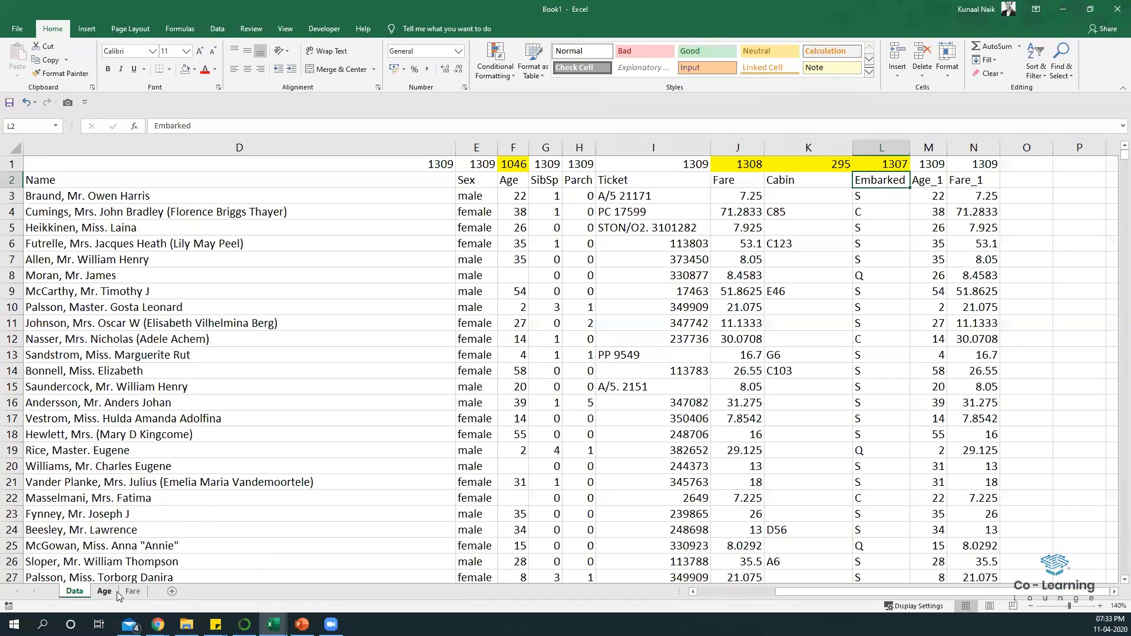
Step: Duplicate the Fare sheet at the end of the workbook and name the copy Embarked
left_click(134, 592)
right_click(139, 592)
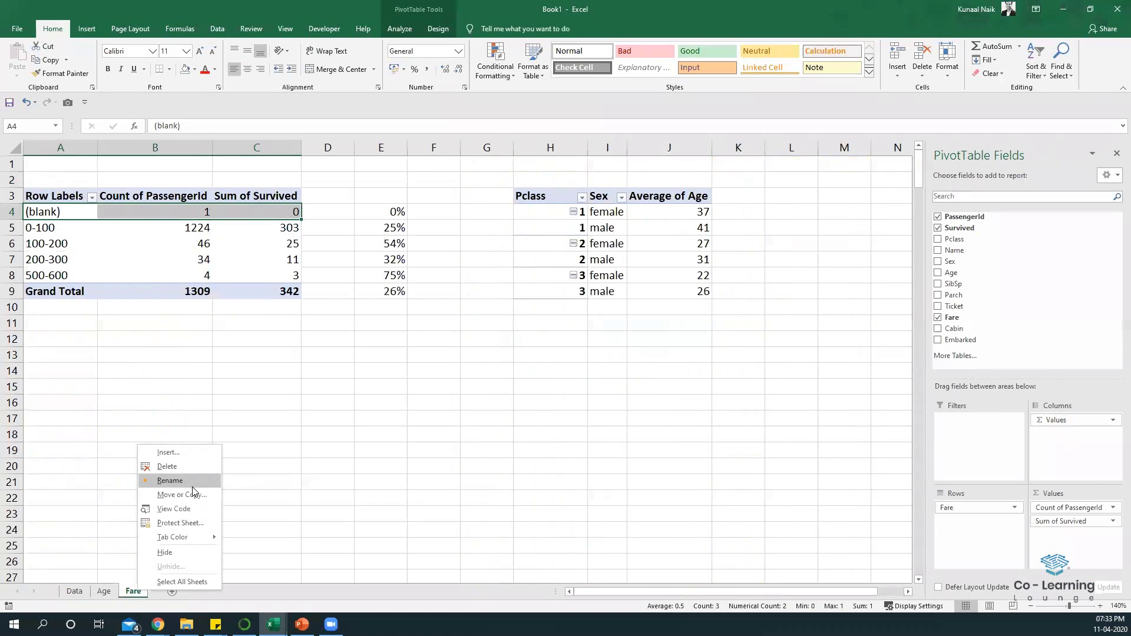
left_click(180, 495)
left_click(83, 396)
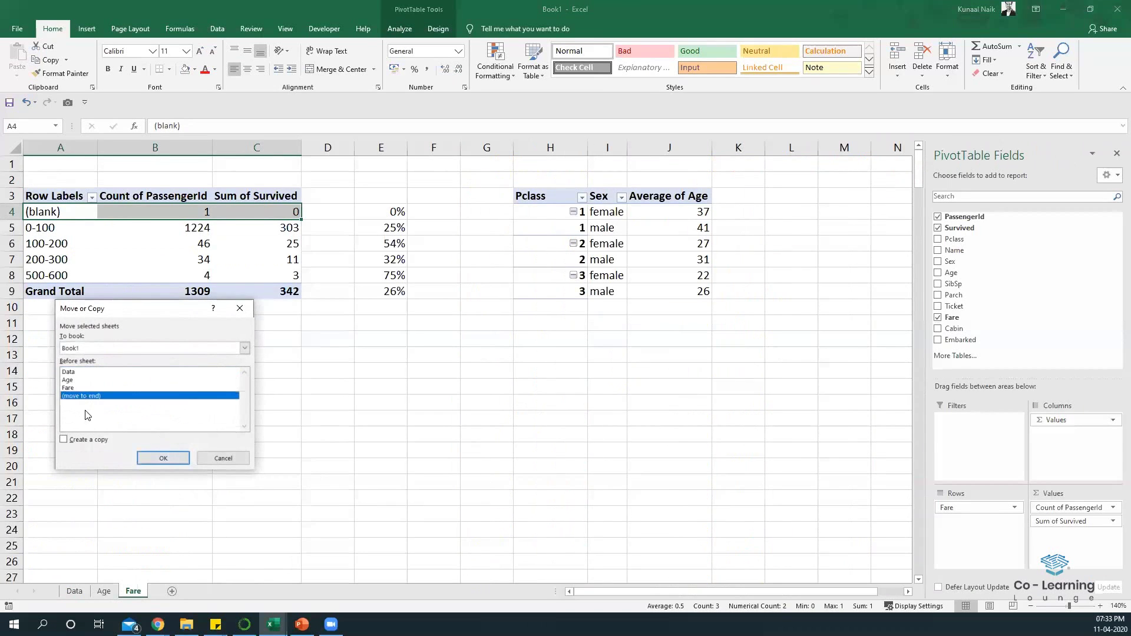
left_click(161, 459)
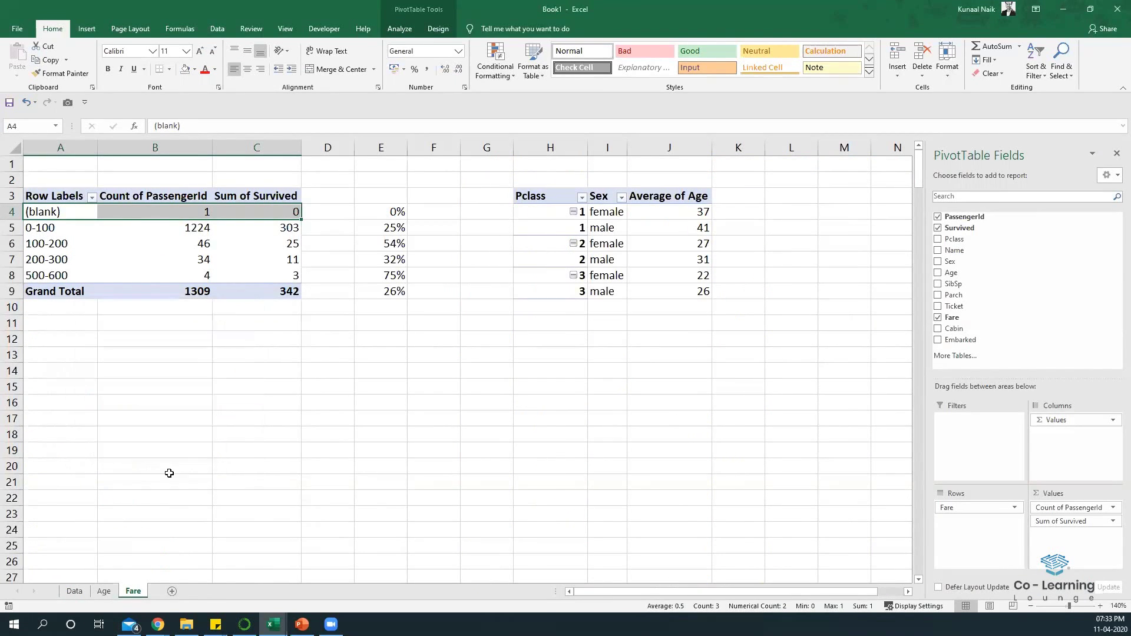
mouse_move(186, 625)
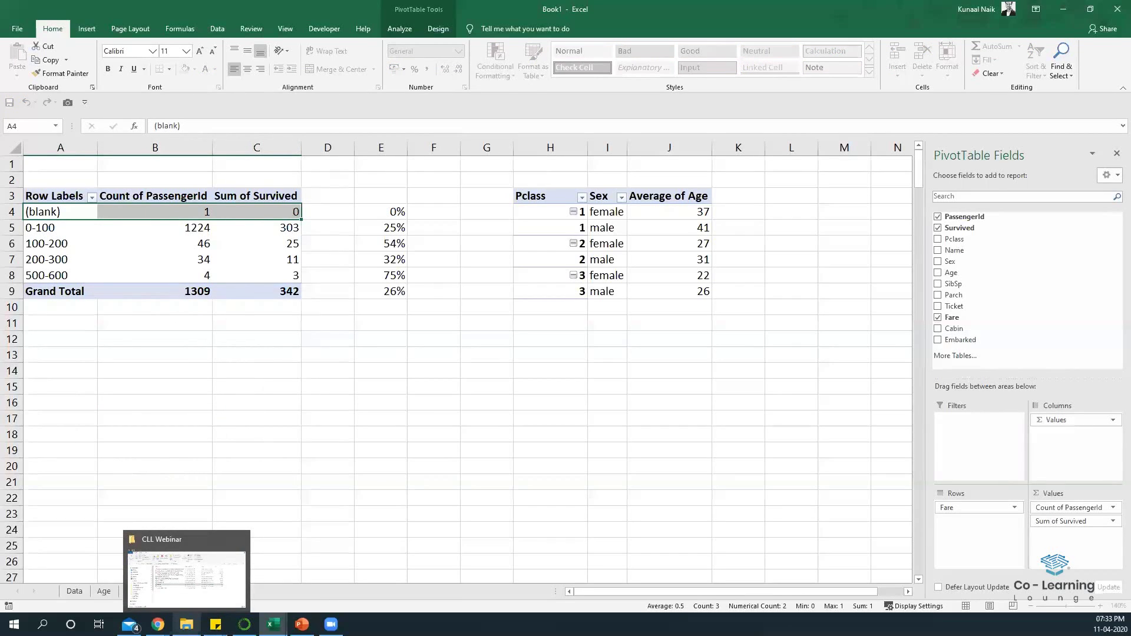
type("Embarked")
key("Return")
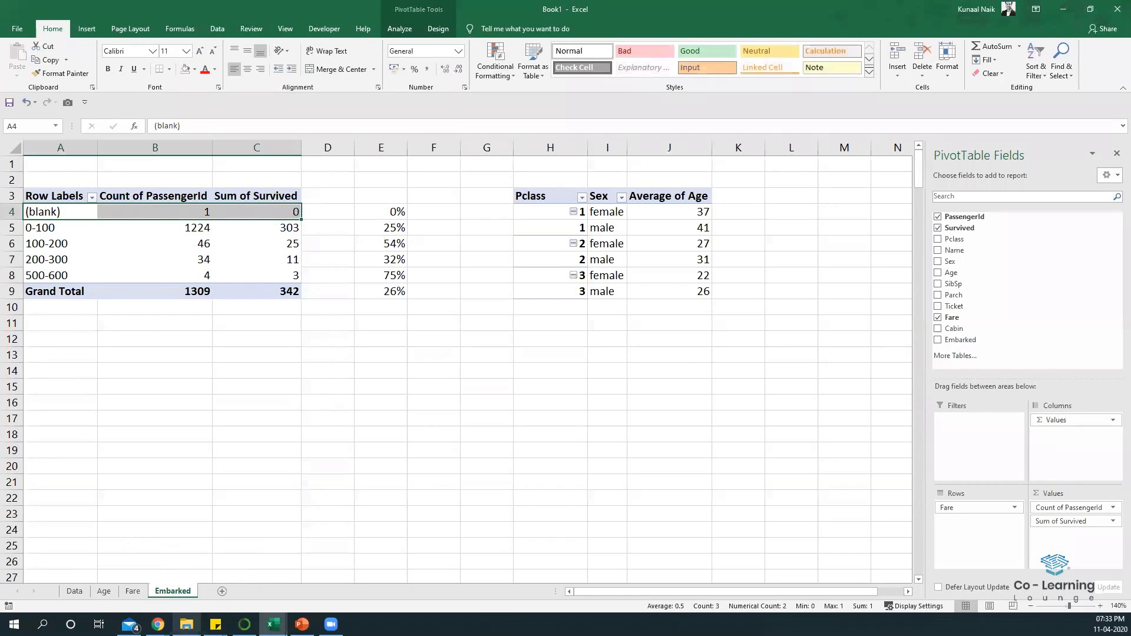
Step: Replace Fare with Embarked as the row field of the survival pivot table and clear the leftover ratio formula in E9
left_click(159, 272)
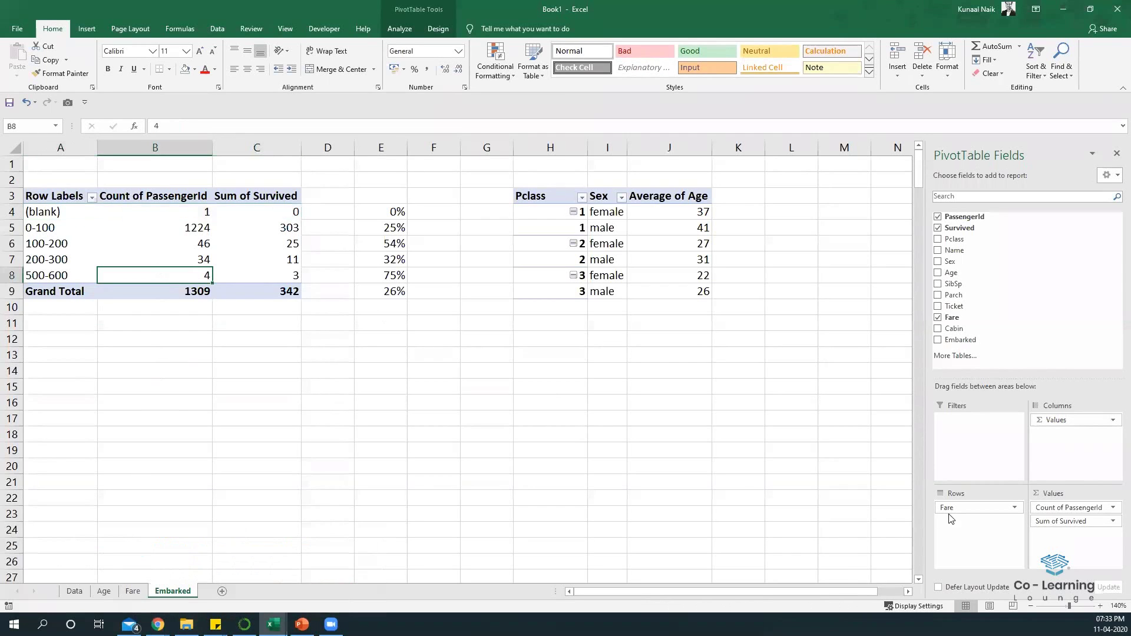
left_click_drag(950, 510, 990, 500)
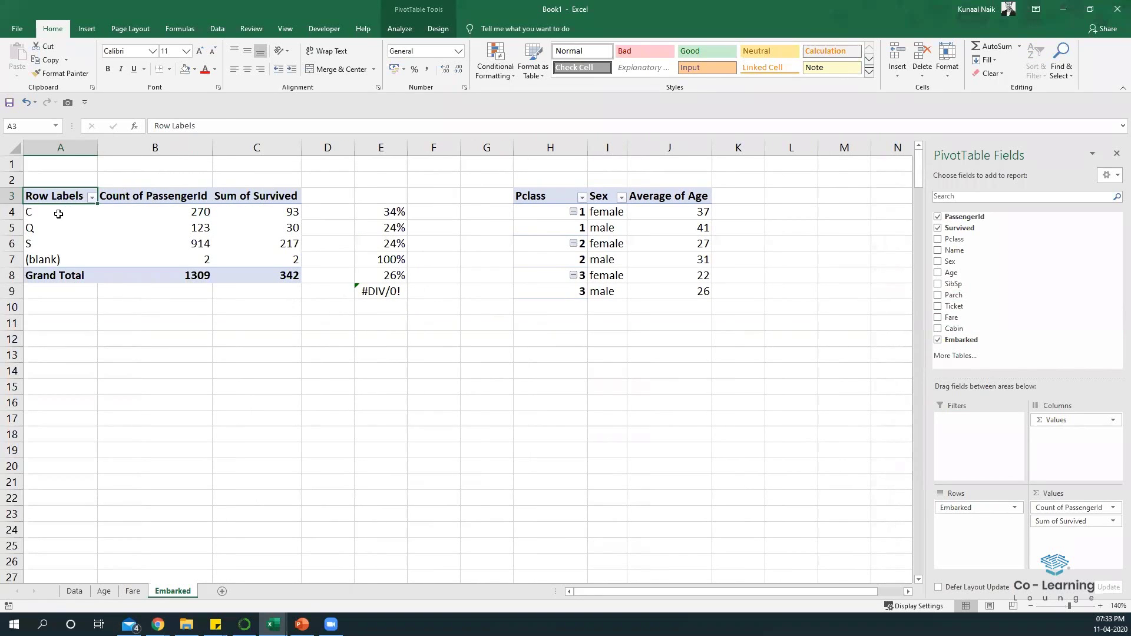
left_click(380, 293)
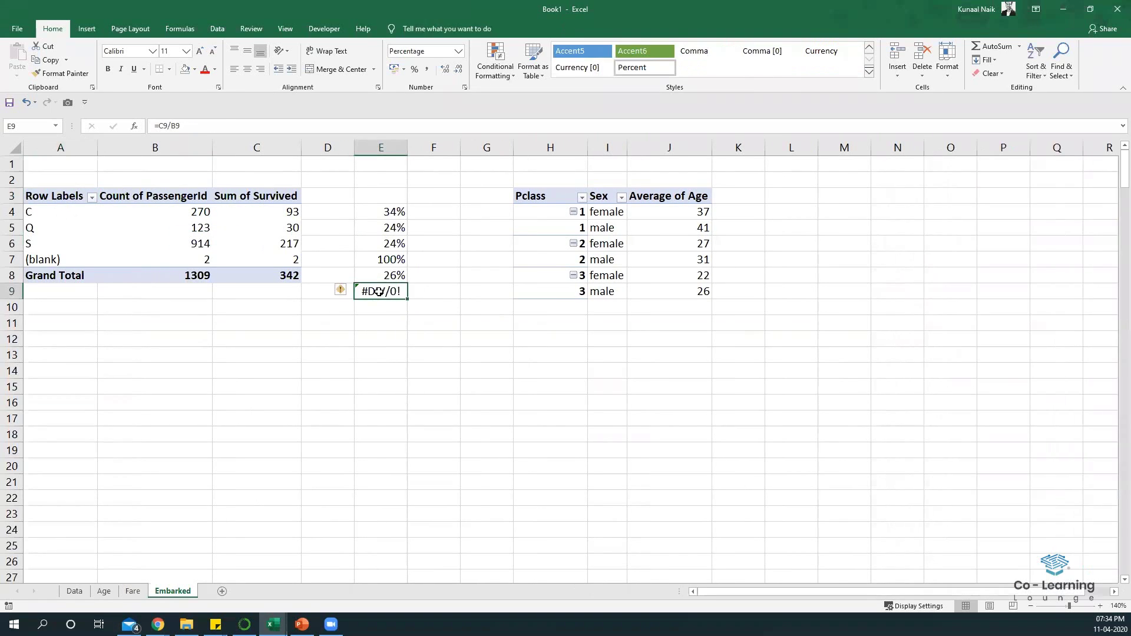
key("Delete")
Step: Compare the survival rates of embarkation ports C, Q and S, looking closely at the row for port C
left_click_drag(389, 213, 16, 239)
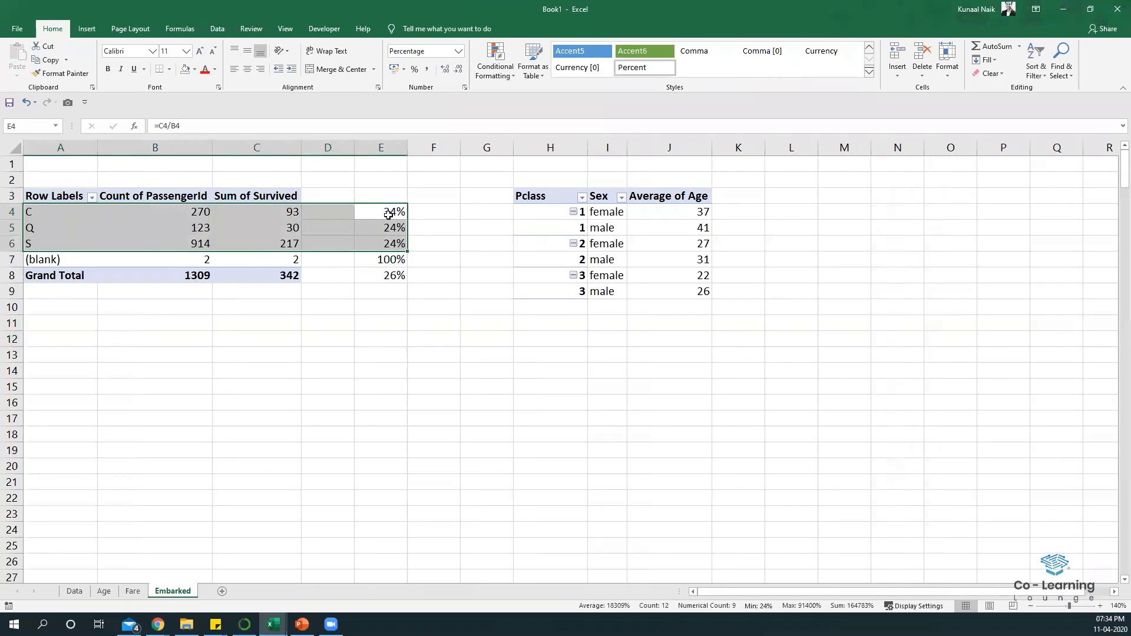
left_click_drag(390, 212, 377, 239)
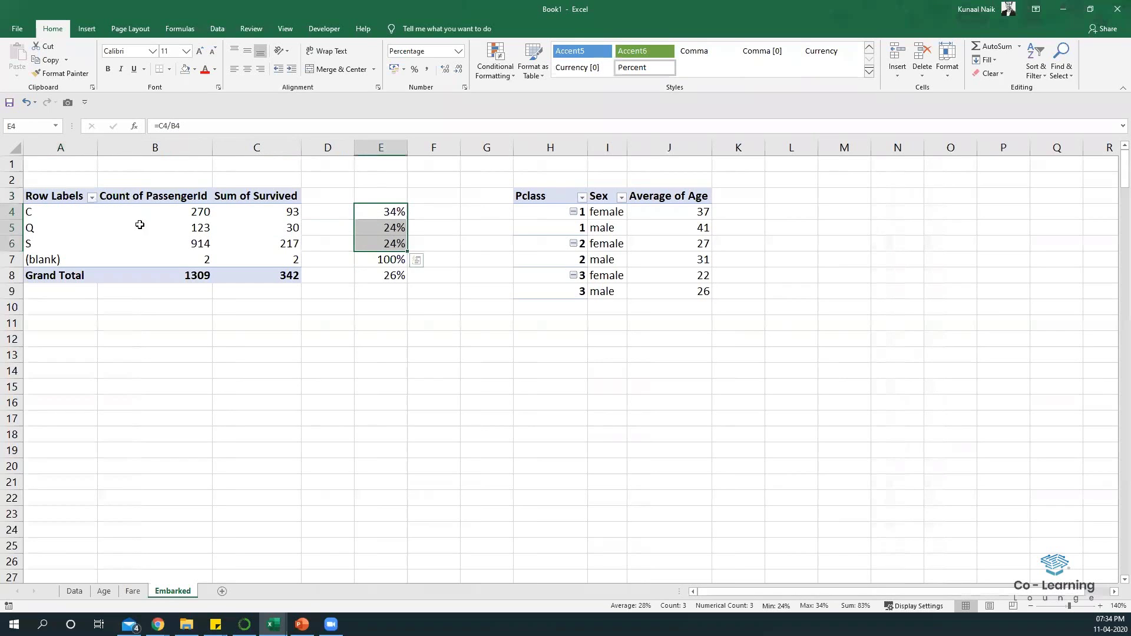
left_click(45, 213)
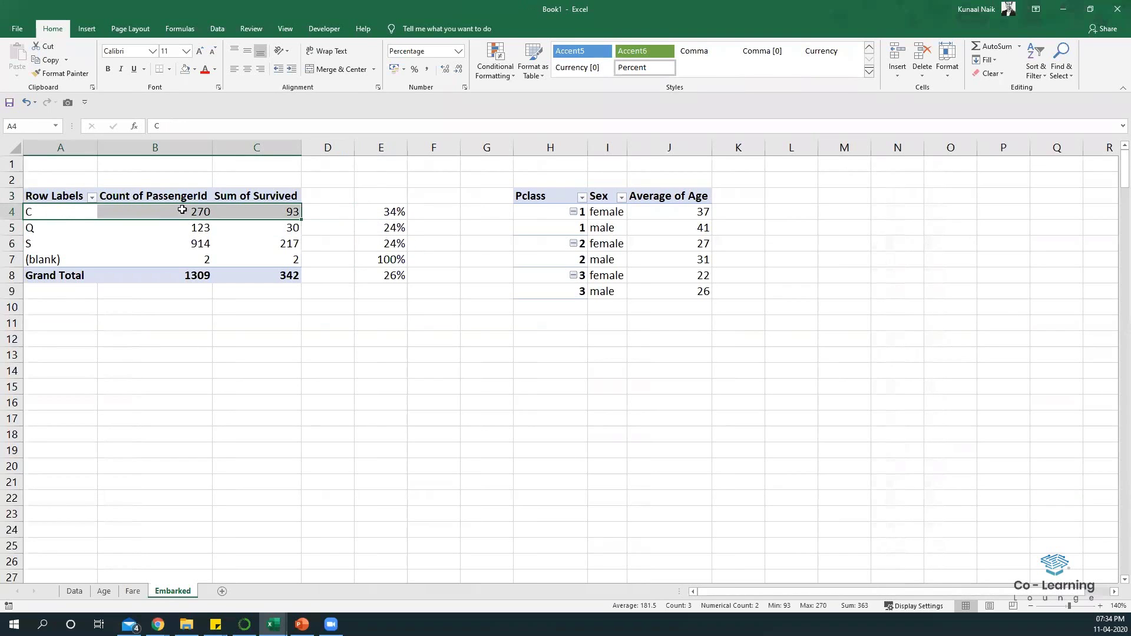
left_click_drag(377, 214, 68, 219)
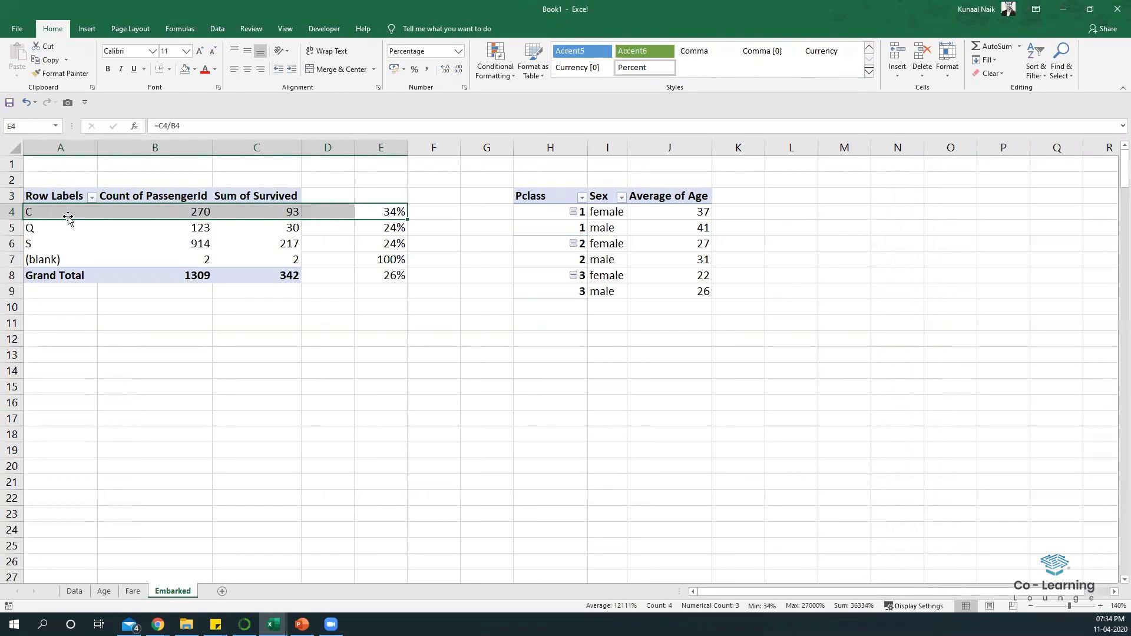
left_click(387, 212)
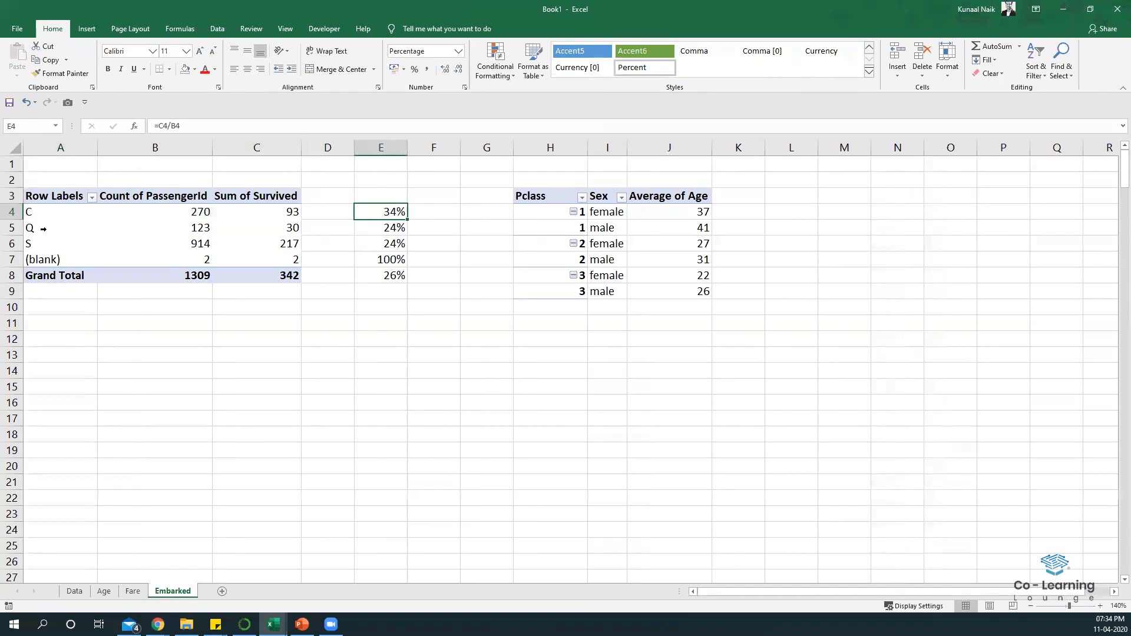
left_click_drag(43, 229, 388, 211)
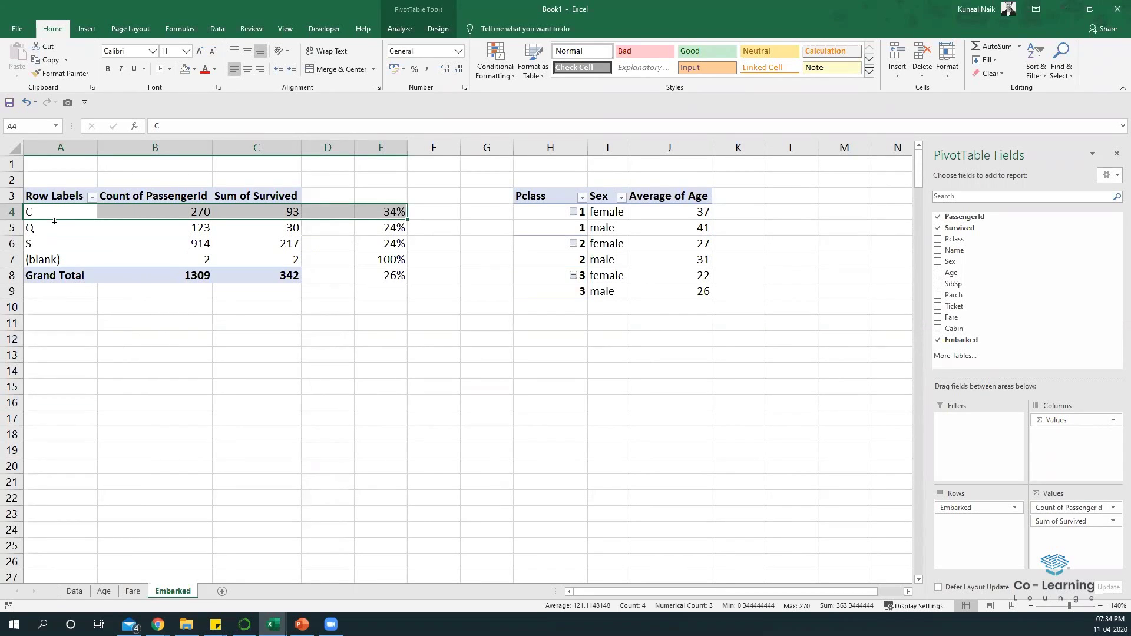
Step: Examine the passenger counts and survival figures for ports Q and S and for the blank Embarked row
left_click_drag(51, 228, 283, 242)
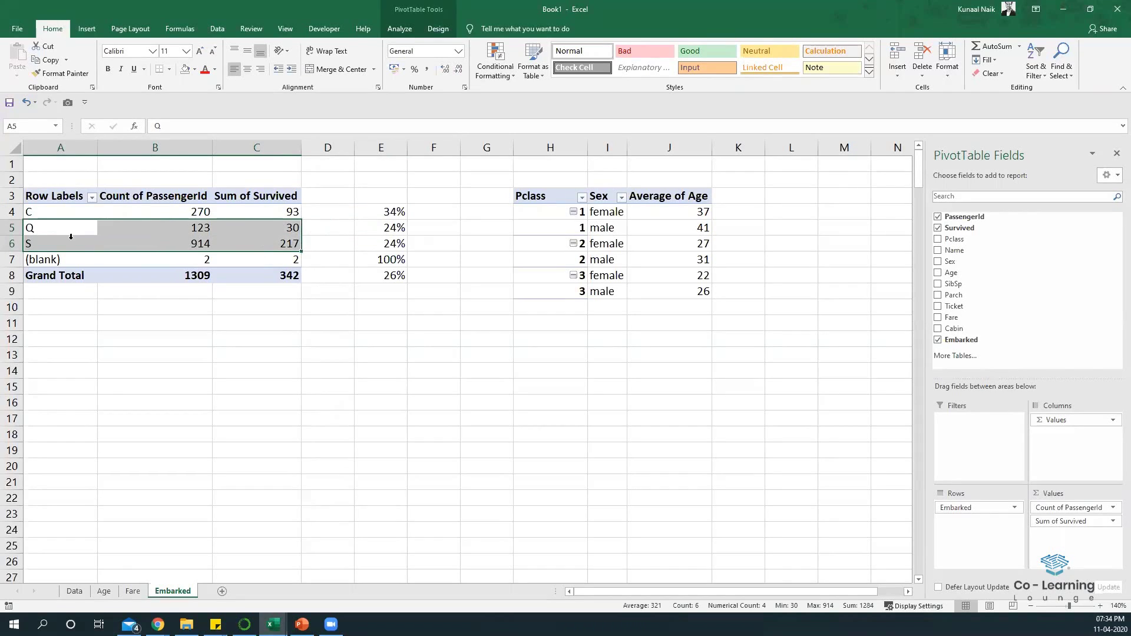
left_click_drag(54, 243, 394, 245)
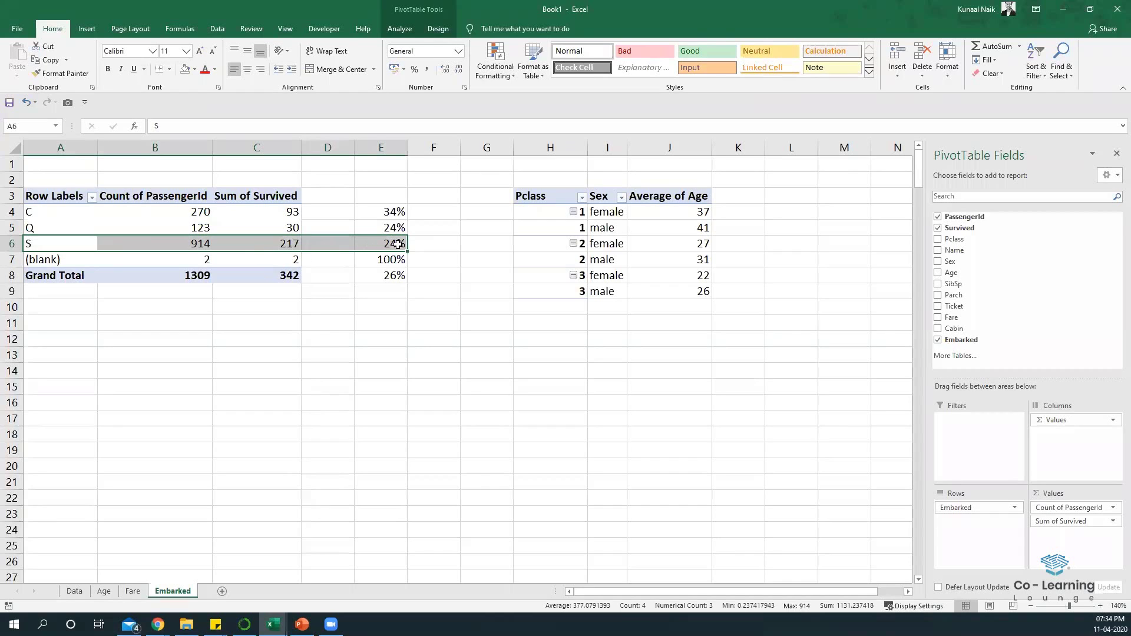
left_click(358, 245)
left_click_drag(359, 244, 162, 245)
left_click_drag(86, 244, 82, 243)
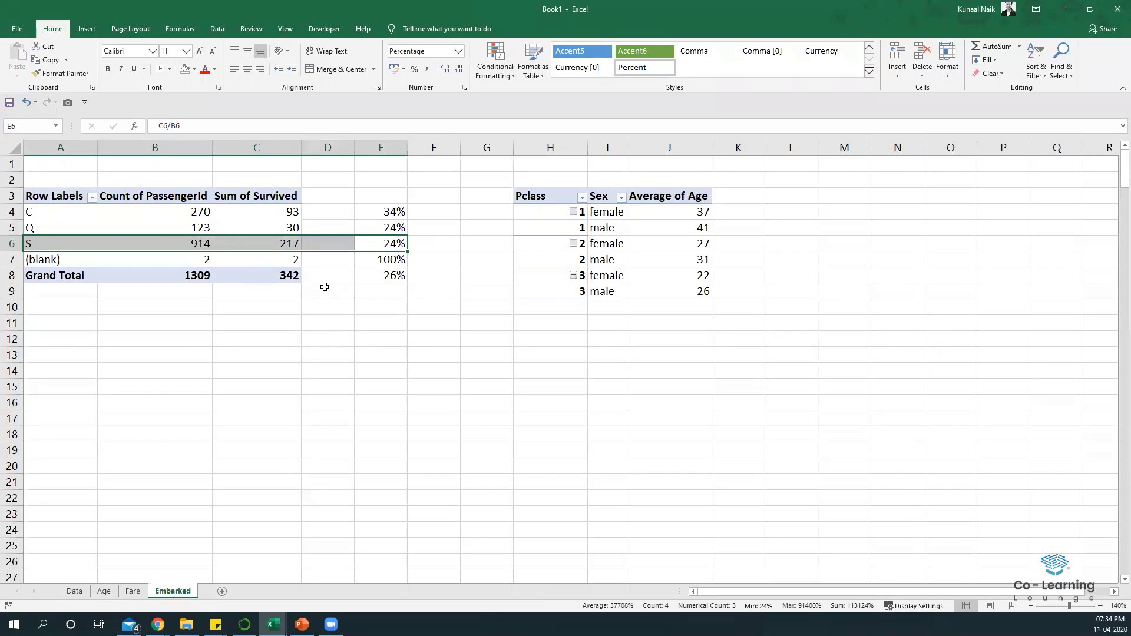
left_click(251, 398)
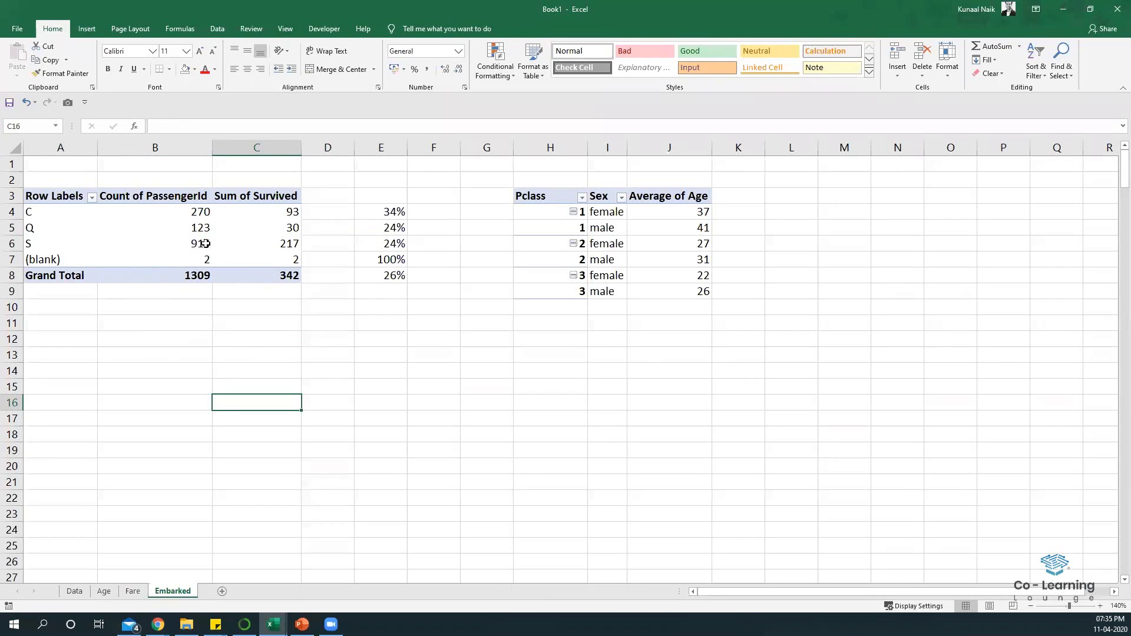
left_click(31, 243)
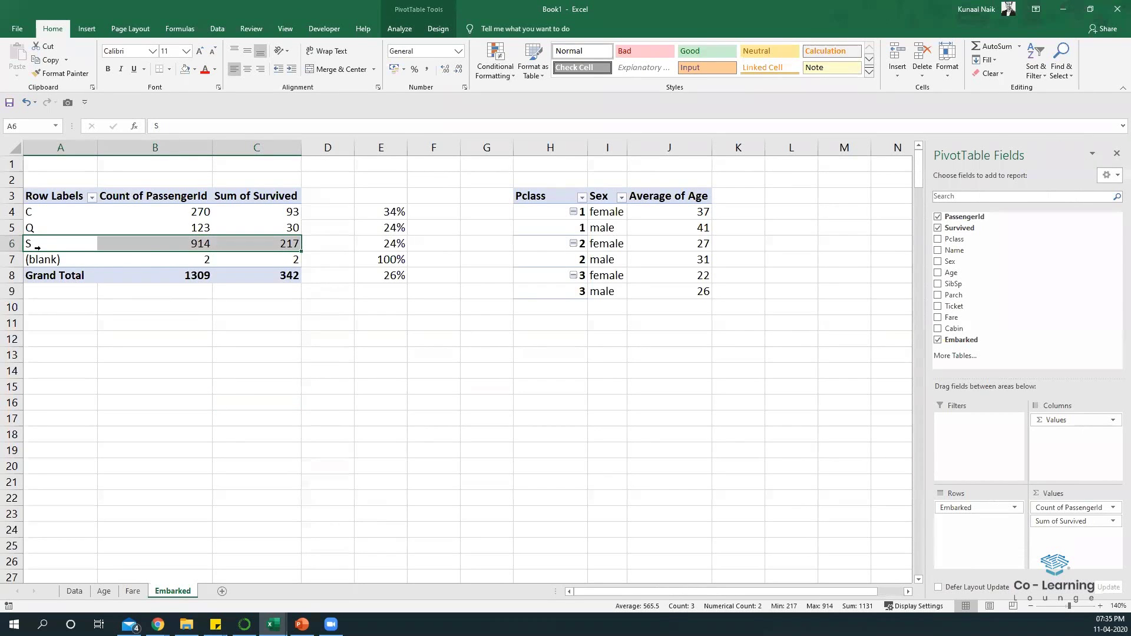
left_click_drag(283, 262, 29, 263)
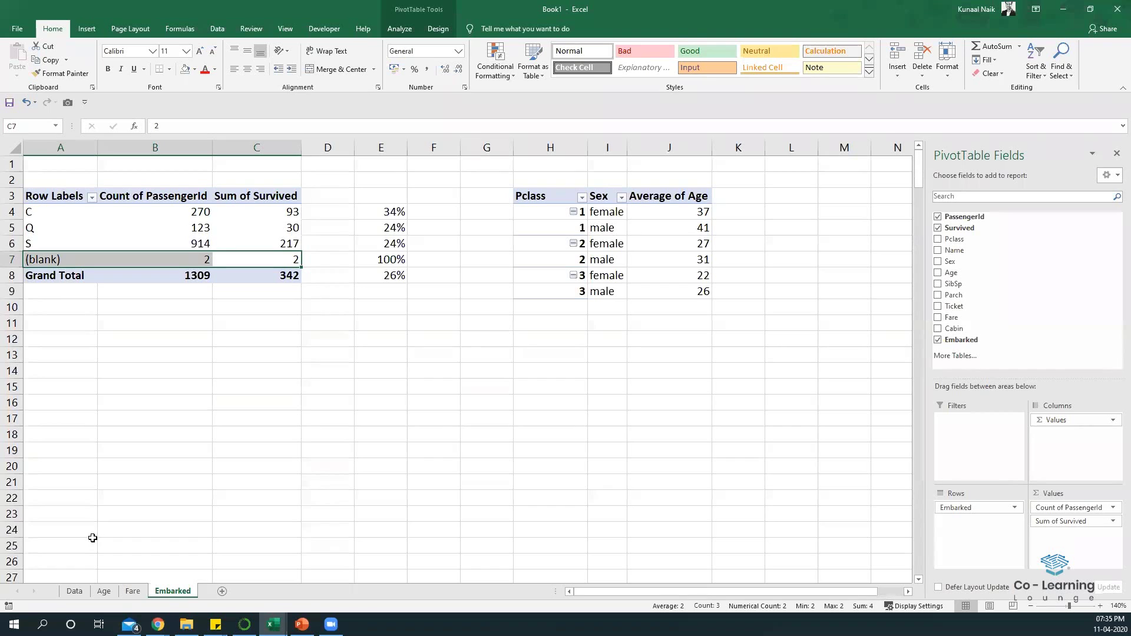
Step: Add the header Embarked_1 in O2 of the Data sheet and fit the column width to it
left_click(76, 592)
left_click(1008, 181)
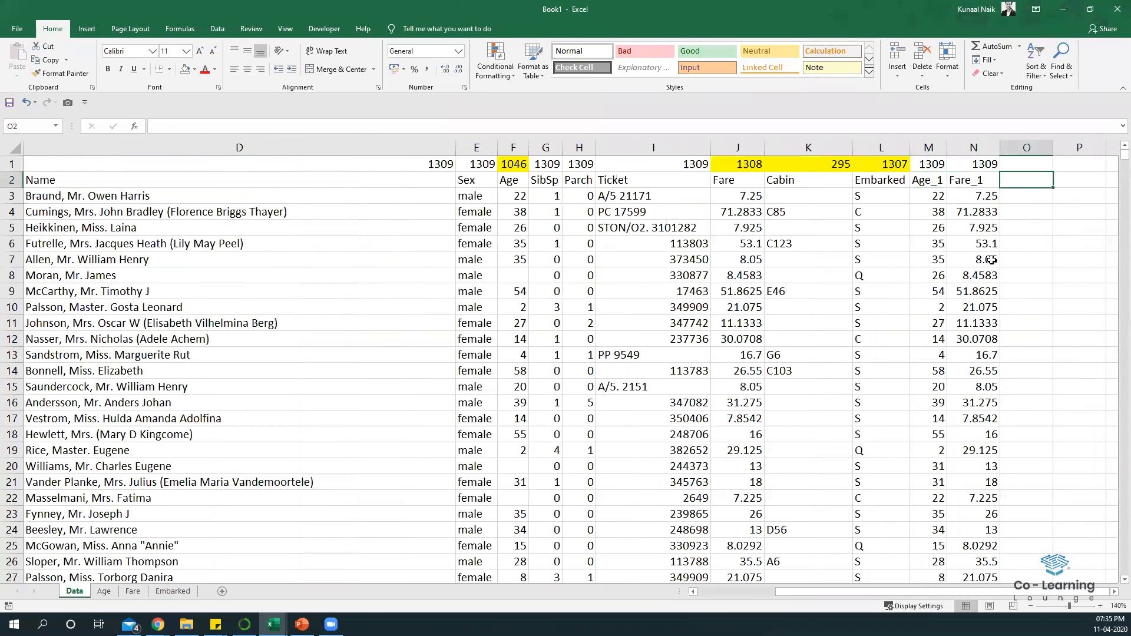
type("Embarked_1")
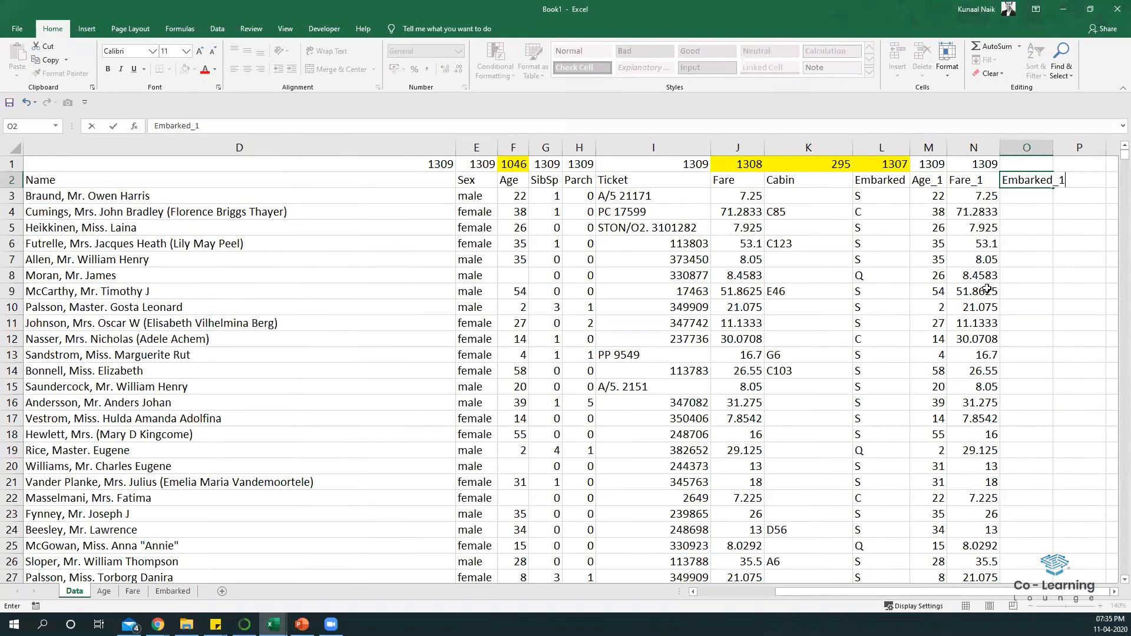
key("Return")
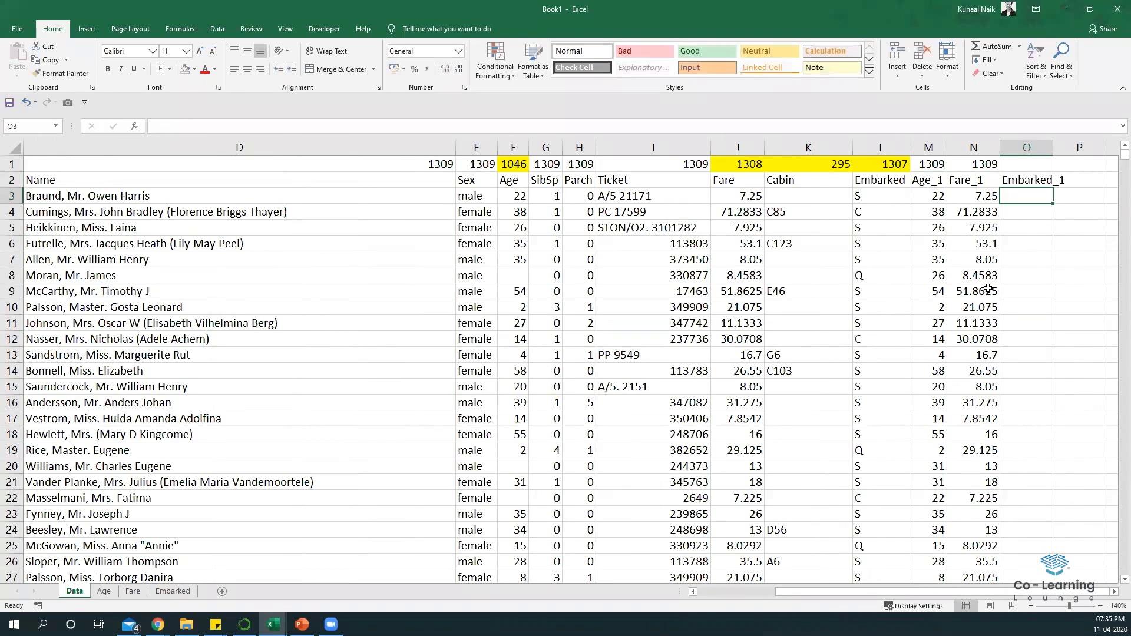
double_click(1053, 147)
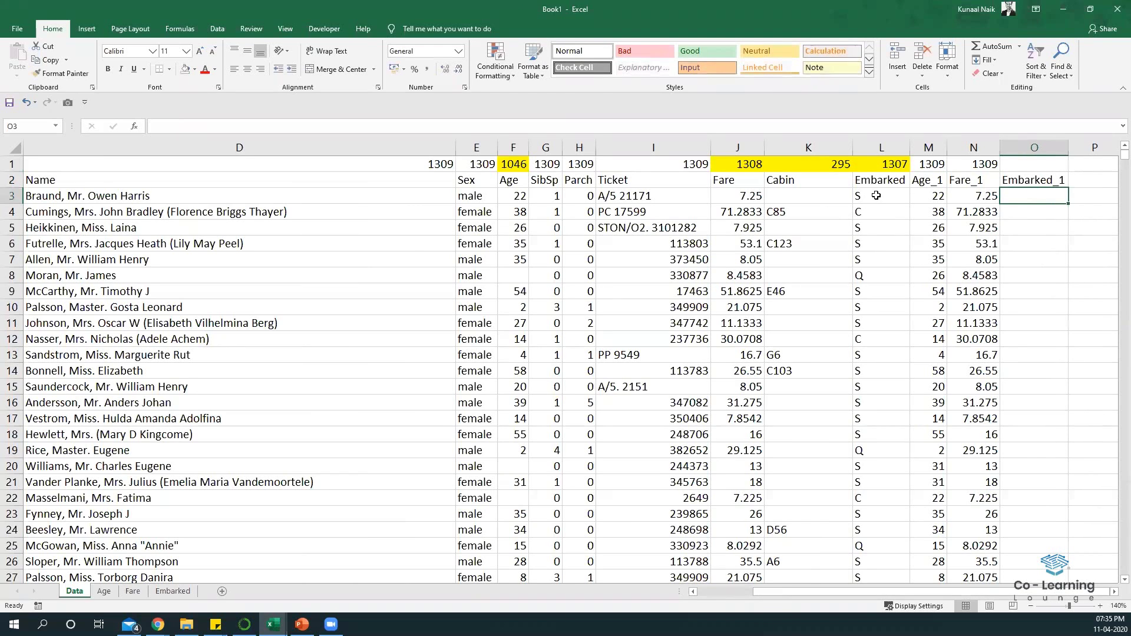
Step: Enter =IF(L3="","S",L3) in O3 to replace blank ports with S, and fill it down the whole Embarked_1 column
left_click(876, 196)
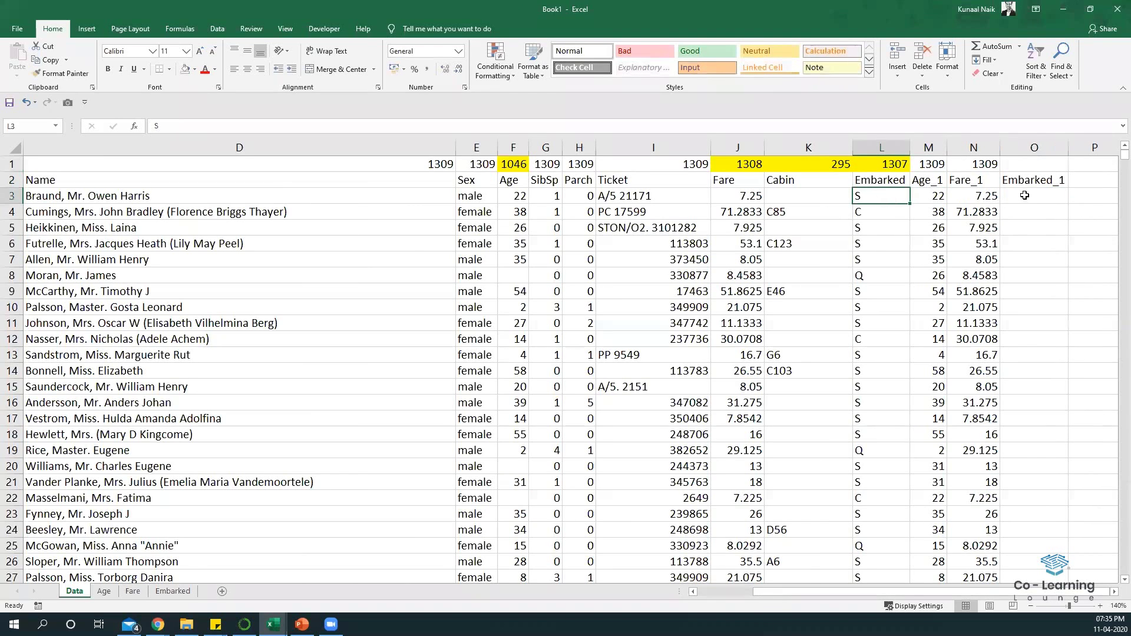
left_click(172, 591)
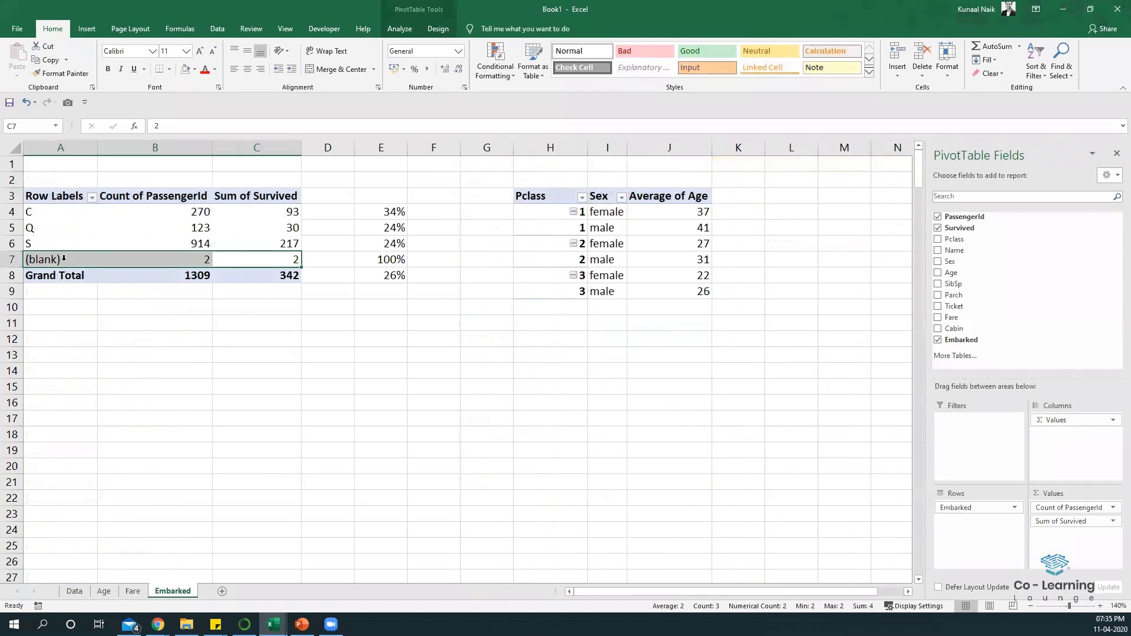
left_click(74, 591)
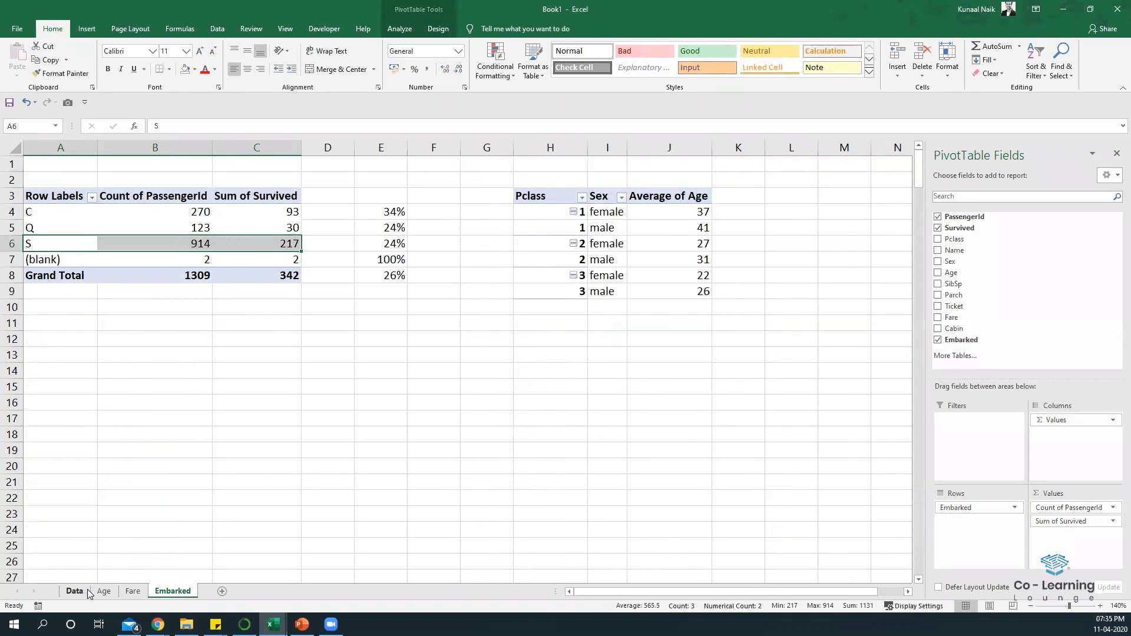
left_click(1023, 196)
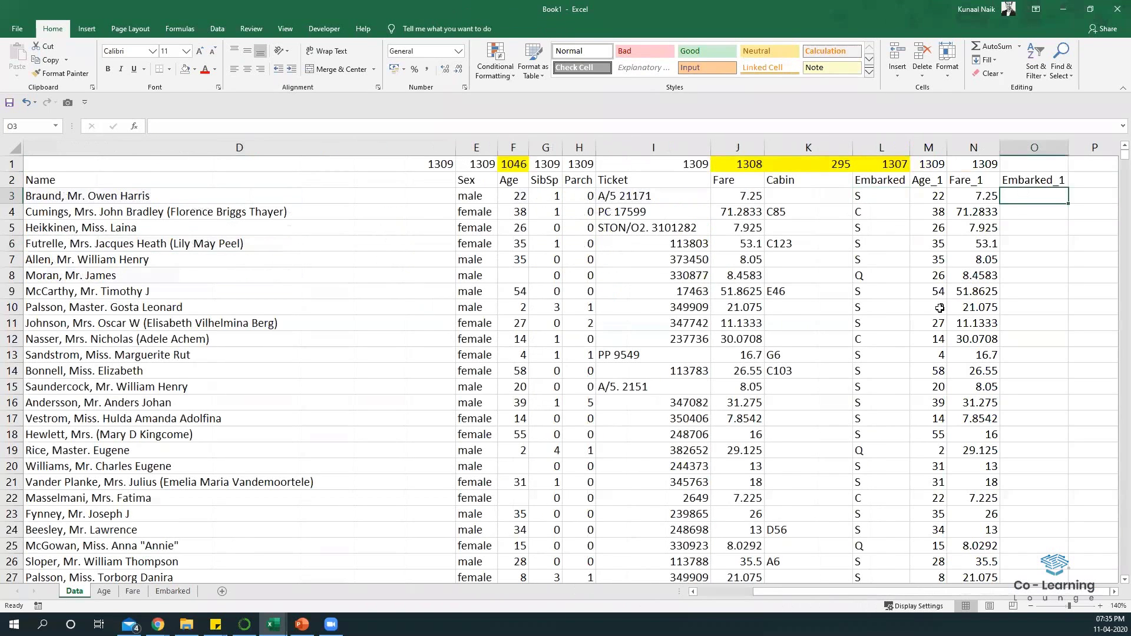
type("=IF(")
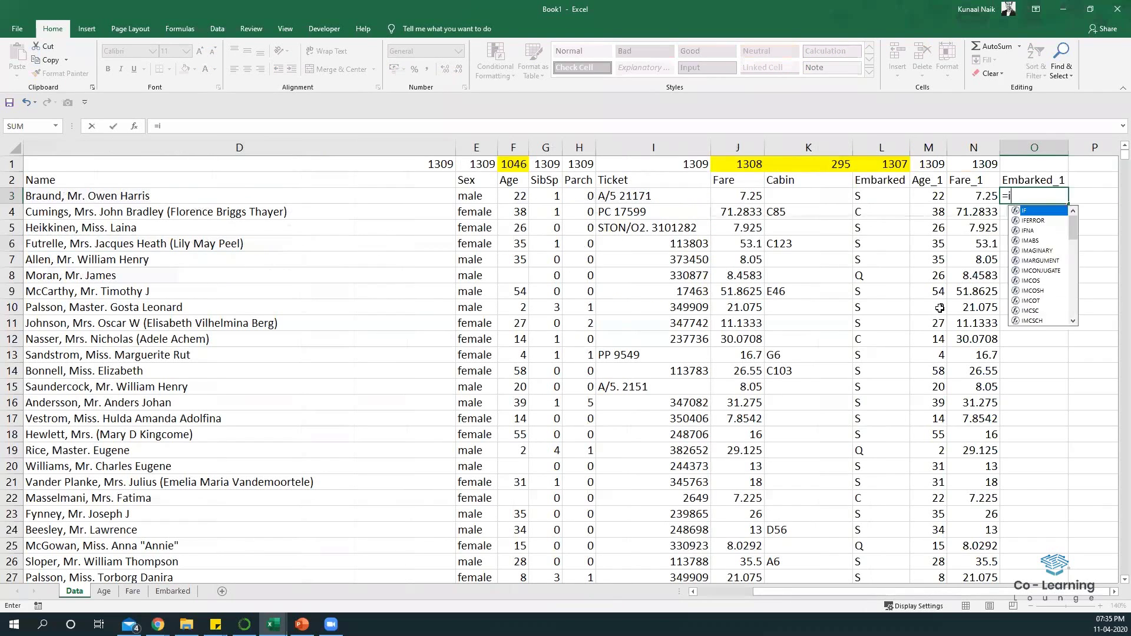
key("Left")
key("Left")
key("Left")
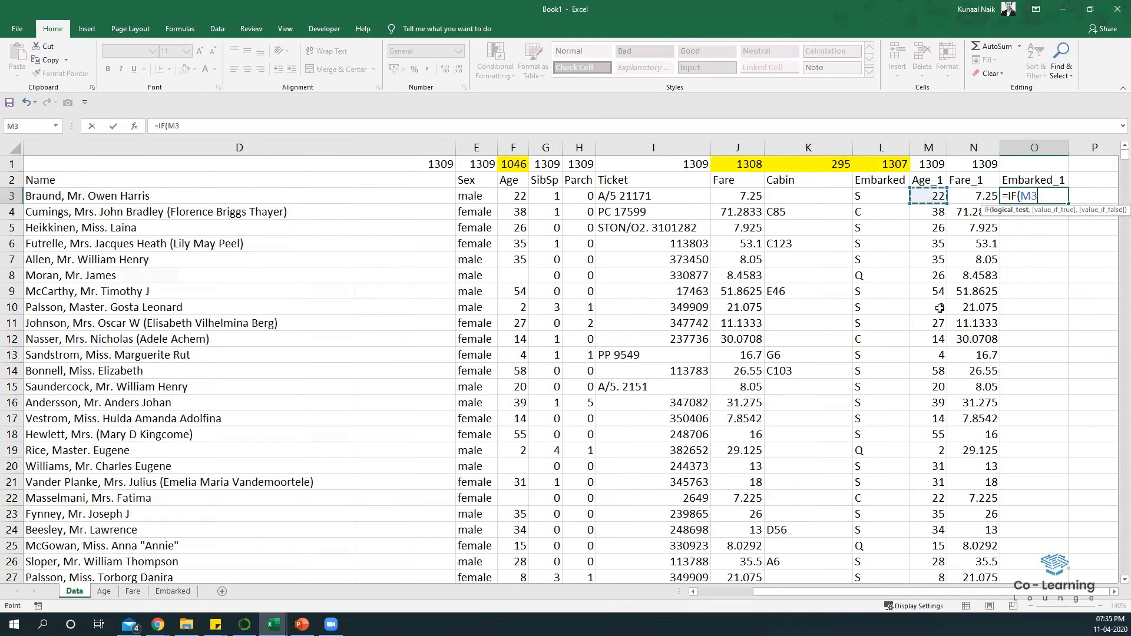
type("=")
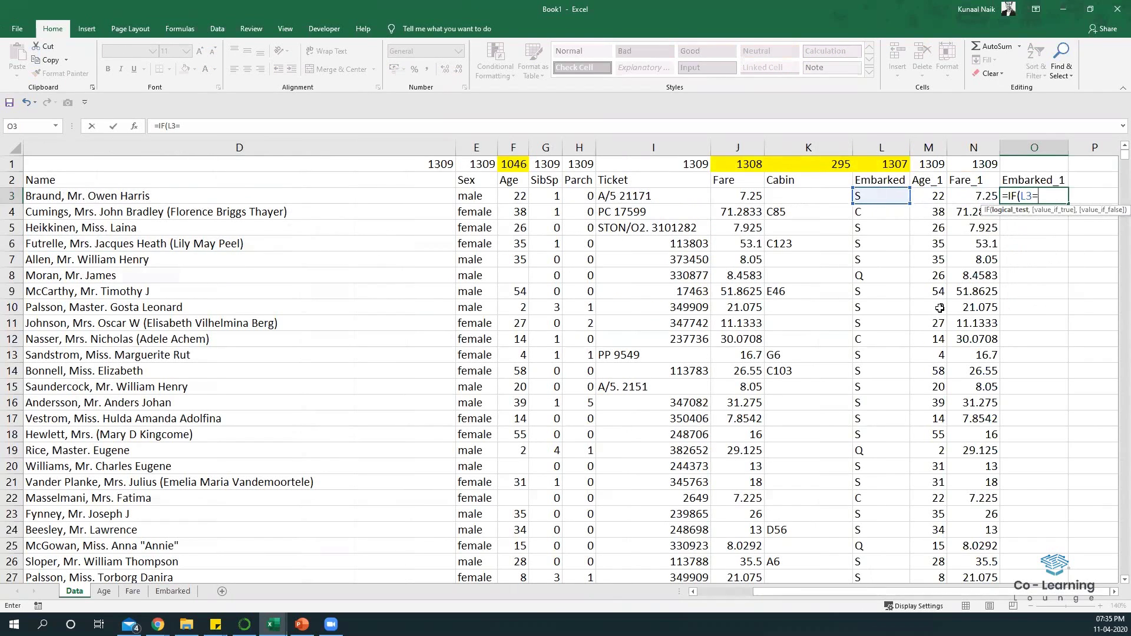
type("\"\",\"S\",")
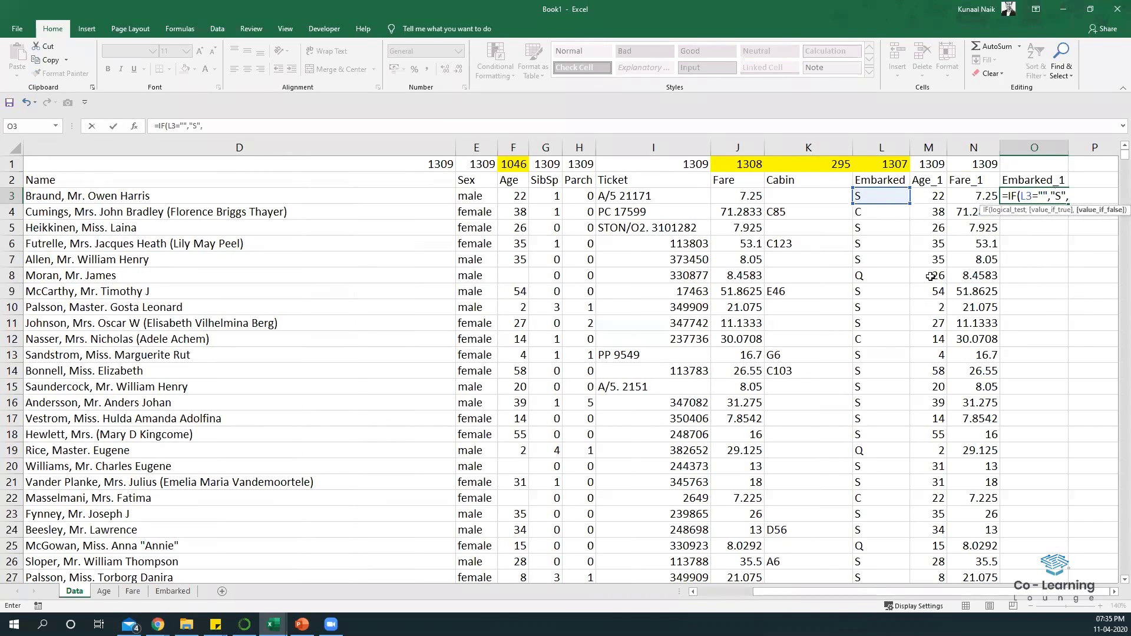
left_click(879, 198)
key("Return")
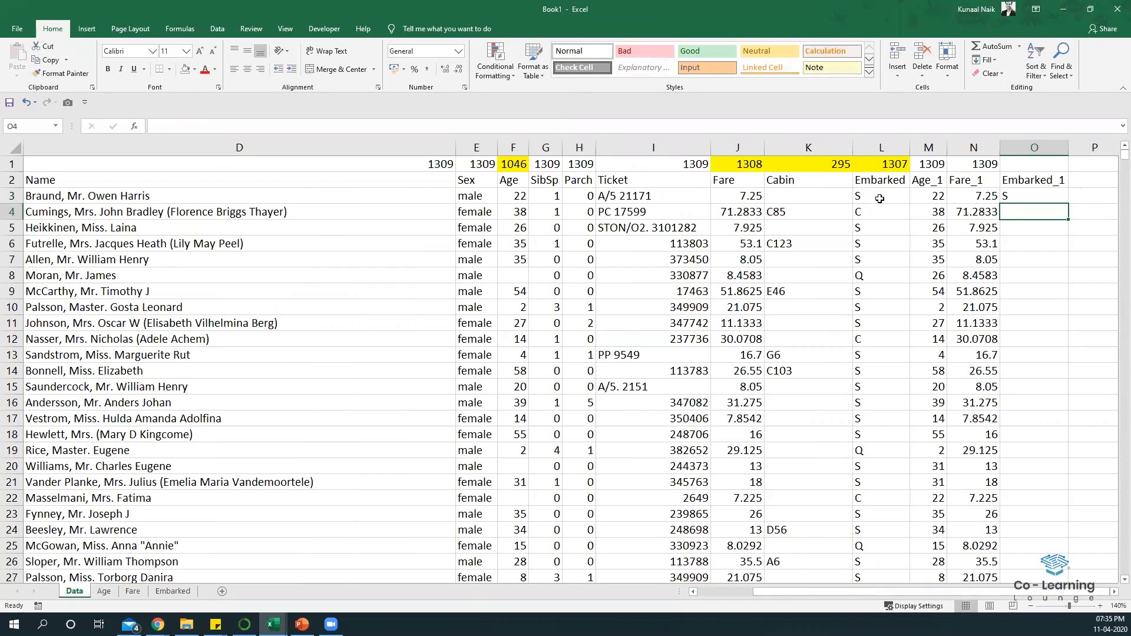
left_click(1047, 194)
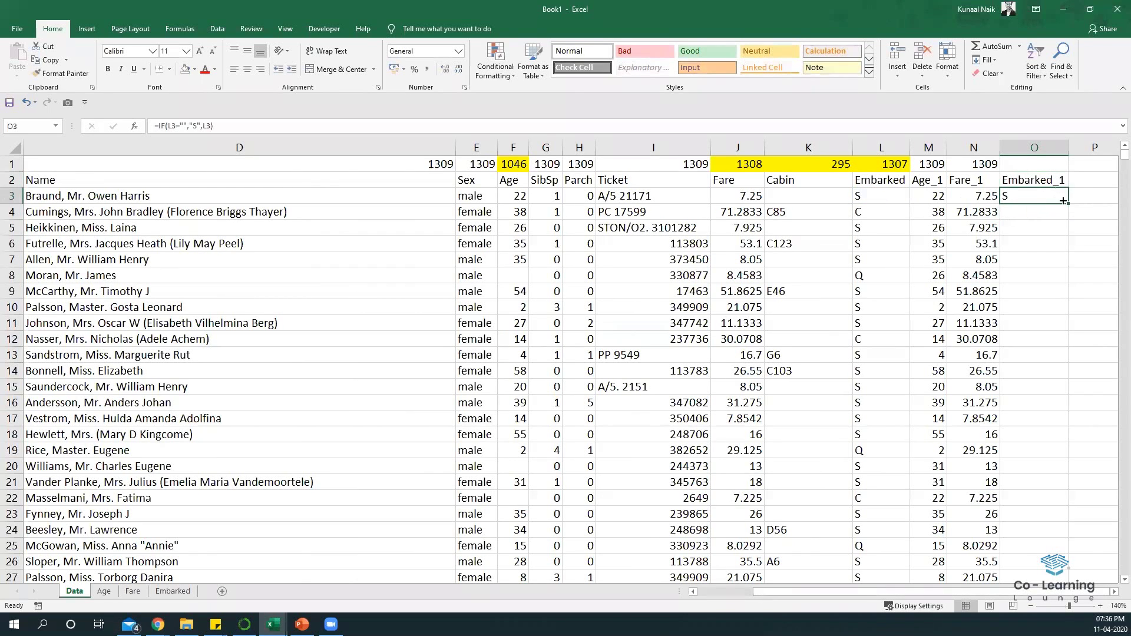
double_click(1066, 203)
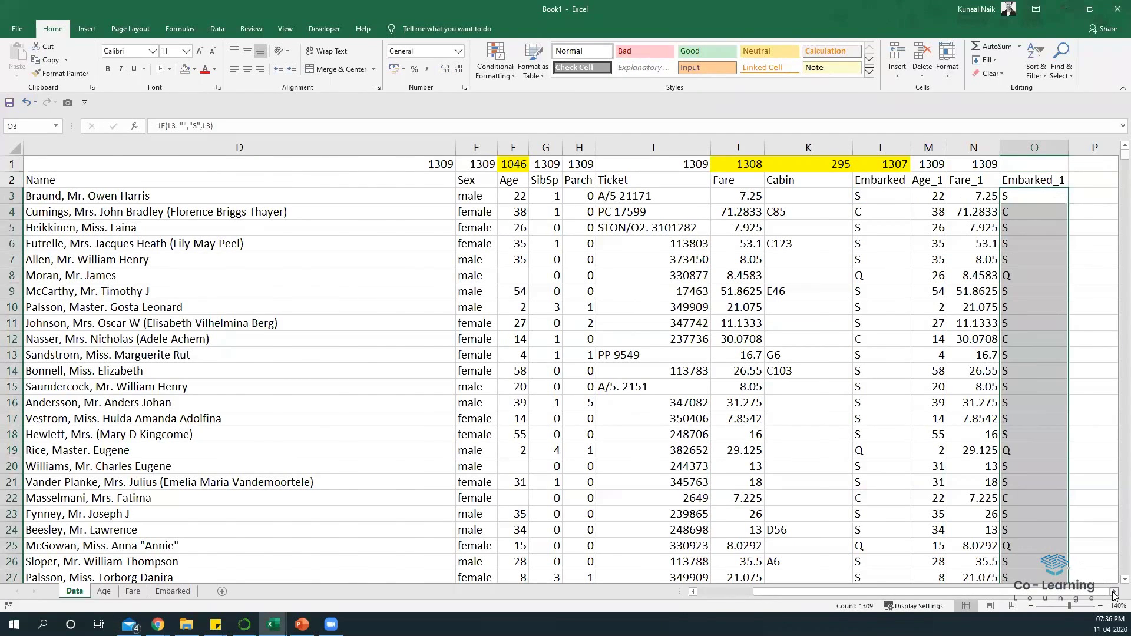
Step: Inspect the formula in O3 to verify how Embarked_1 fills in the blank ports
left_click(1114, 592)
scroll(588, 381, "right", 2)
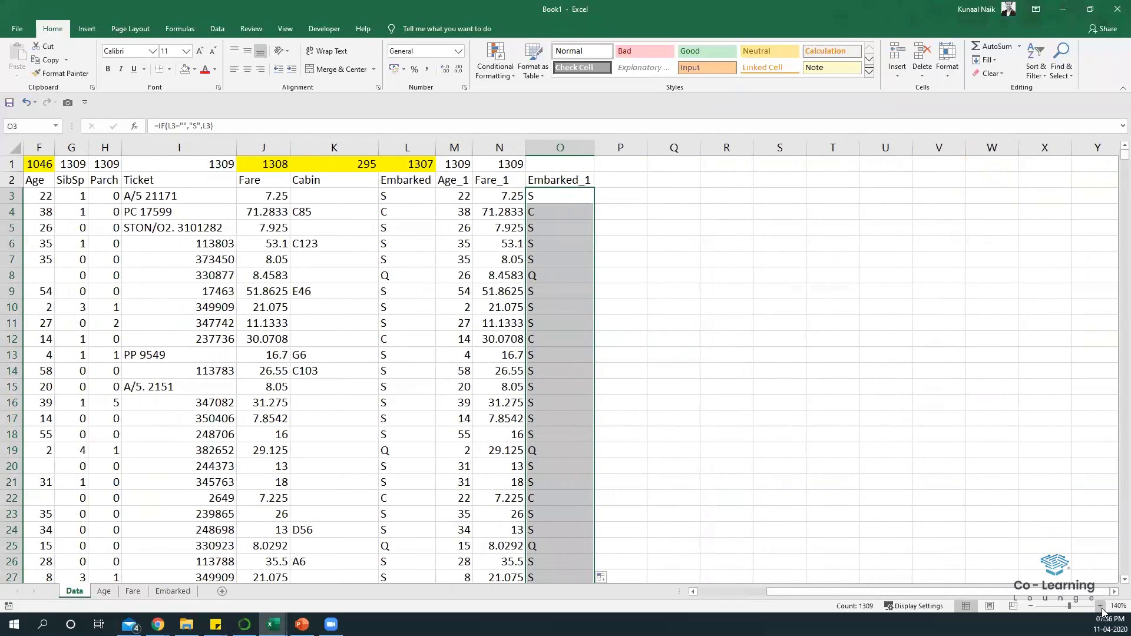
scroll(618, 348, "up", 1)
scroll(632, 201, "up", 1)
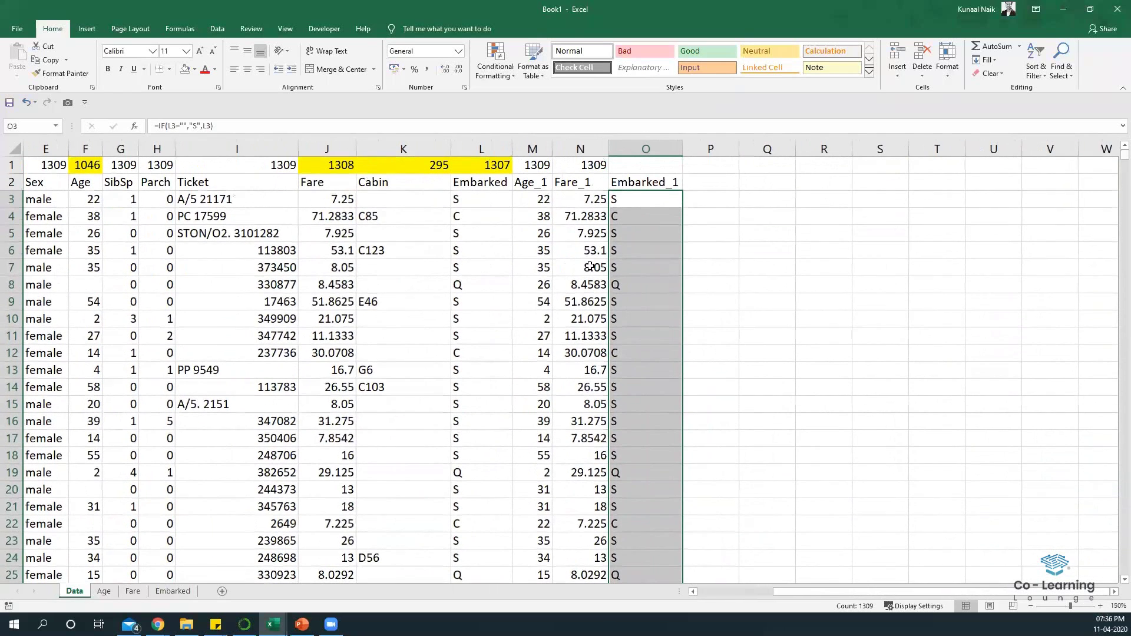
left_click(632, 201)
key("F2")
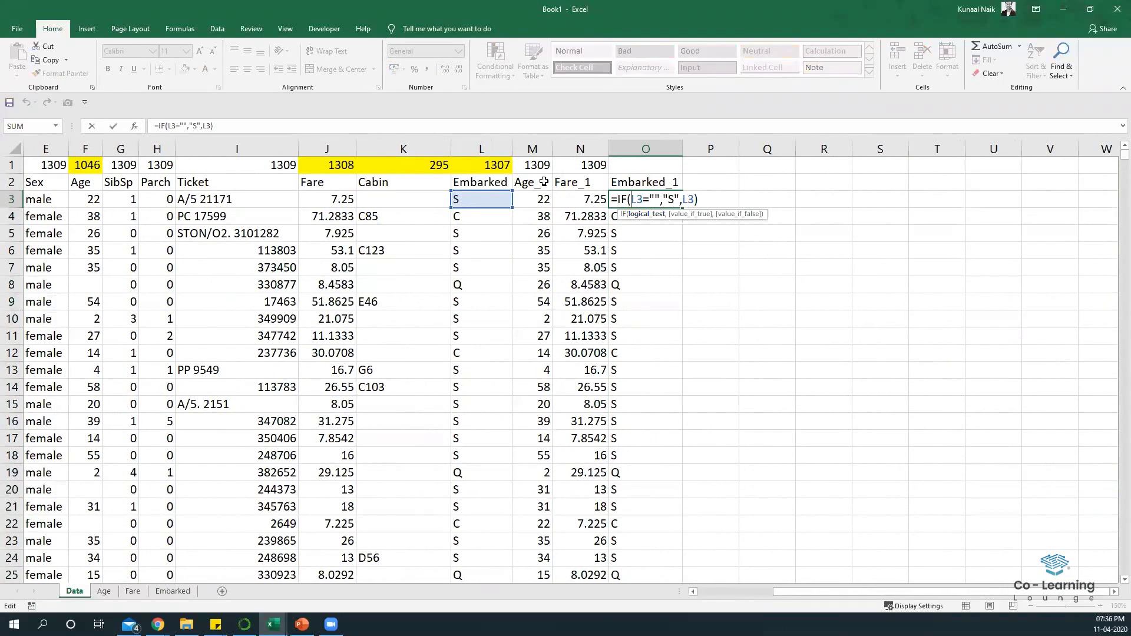
key("Escape")
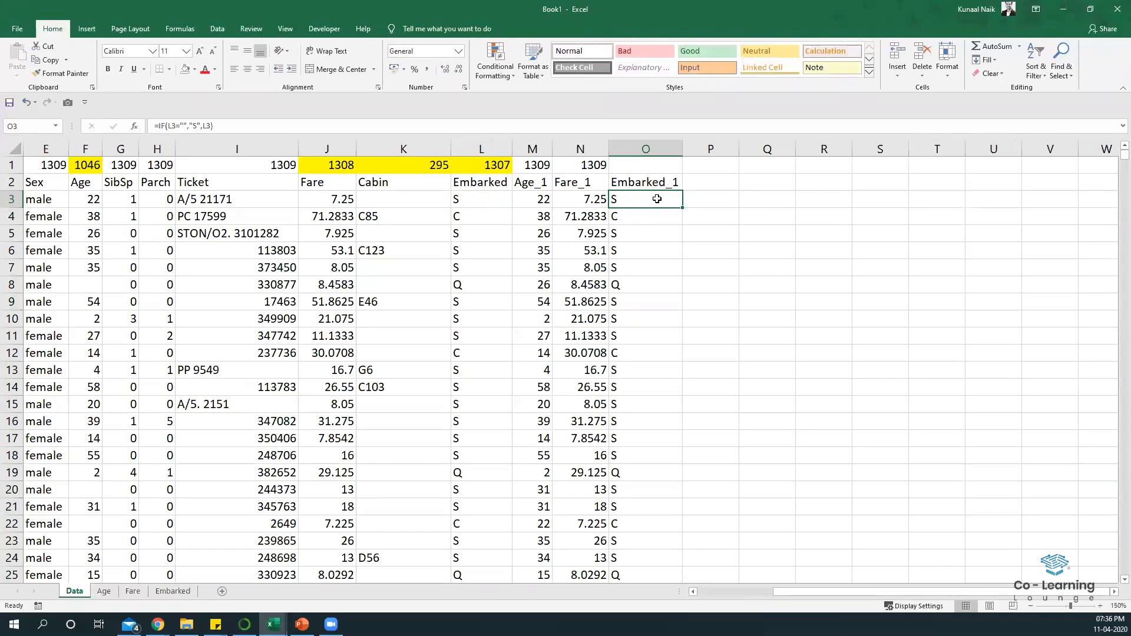
Step: Extend the COUNTA formula from N1 into O1 to count the Embarked_1 entries, and check it alongside the Age_1 and Fare_1 counts
left_click(595, 165)
left_click_drag(616, 162, 616, 160)
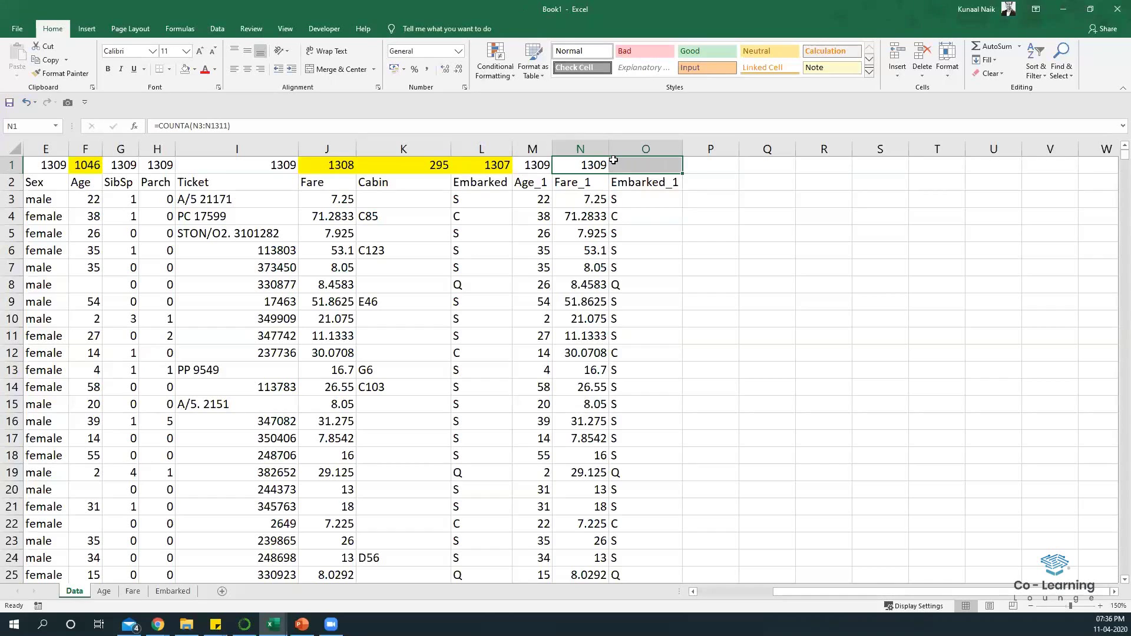
key("ctrl+r")
left_click(660, 165)
double_click(660, 164)
key("Escape")
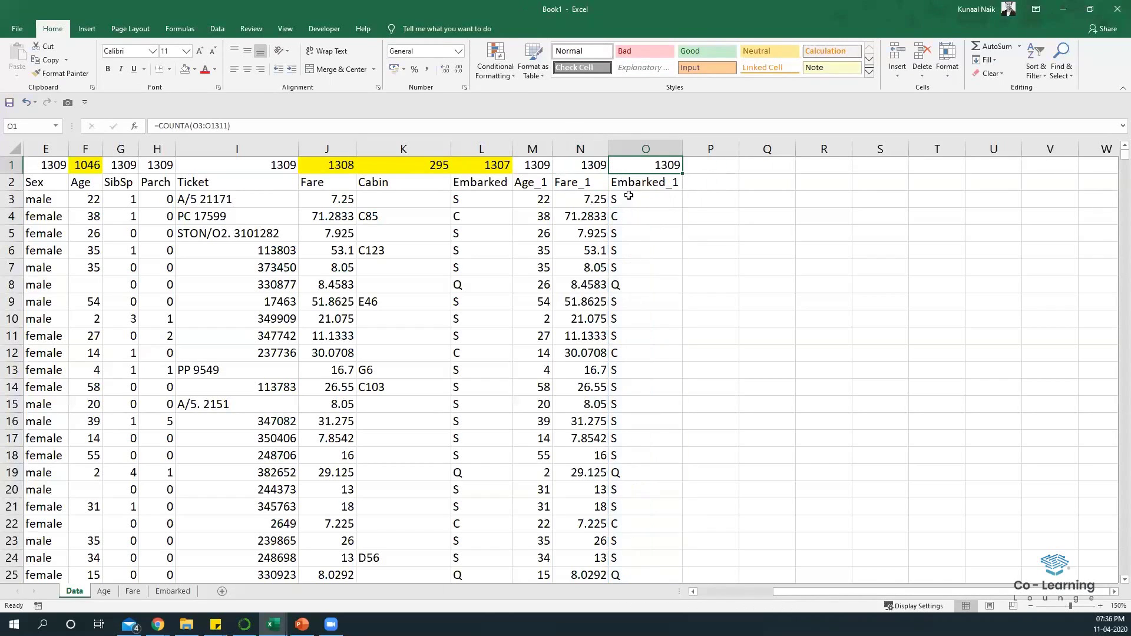
left_click_drag(663, 164, 533, 165)
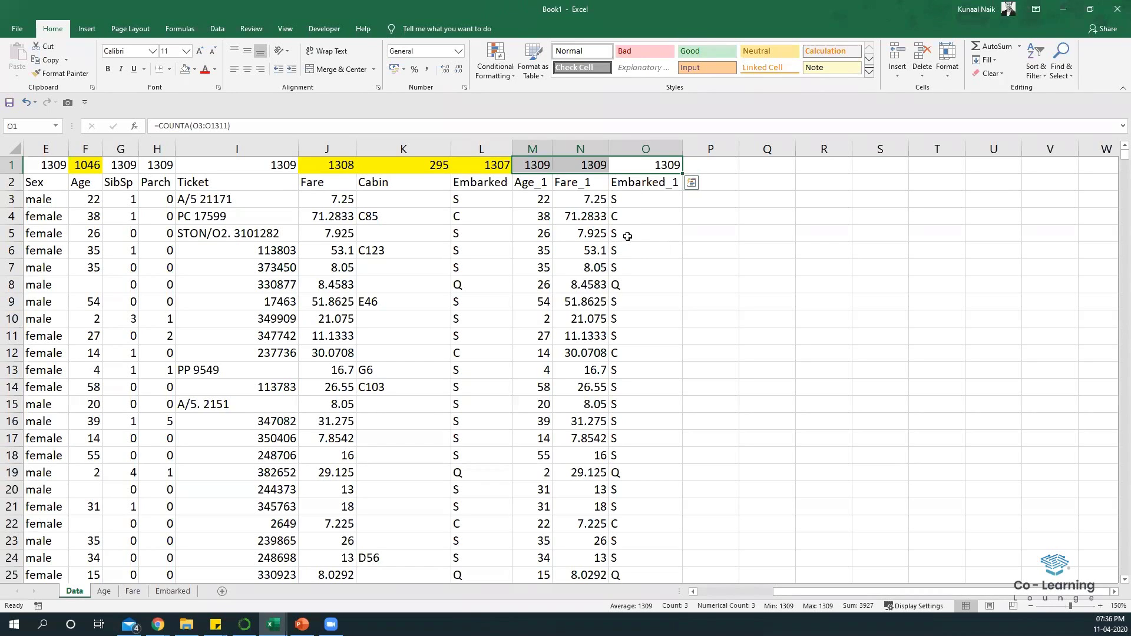
left_click(636, 218)
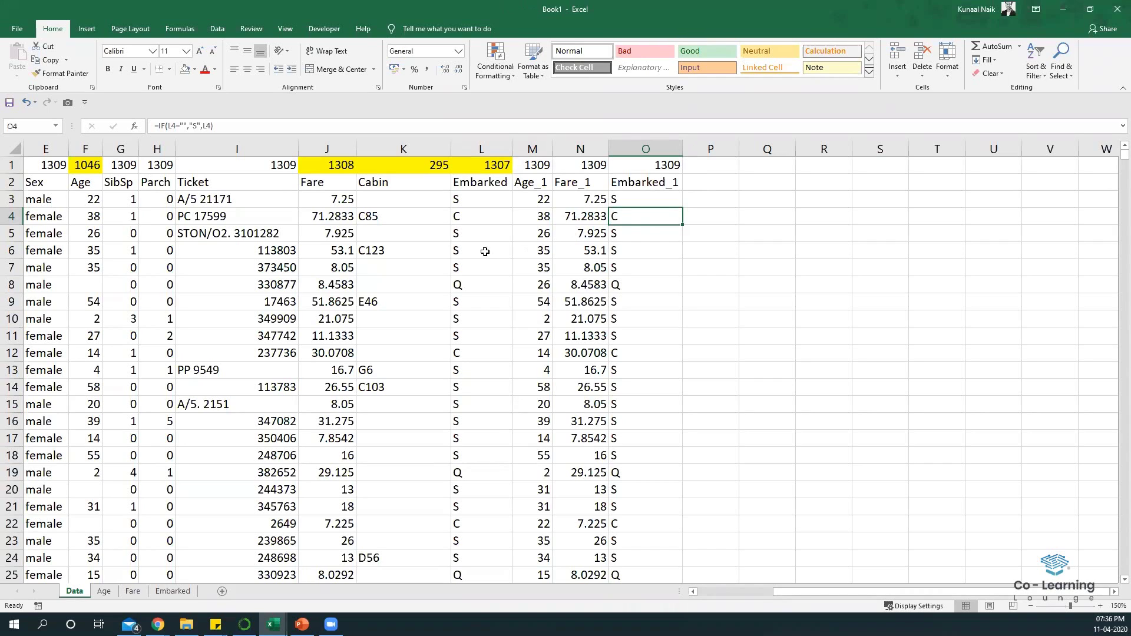
Step: Create a copy of the Embarked sheet and place it at the end of the workbook
left_click(409, 182)
left_click(172, 590)
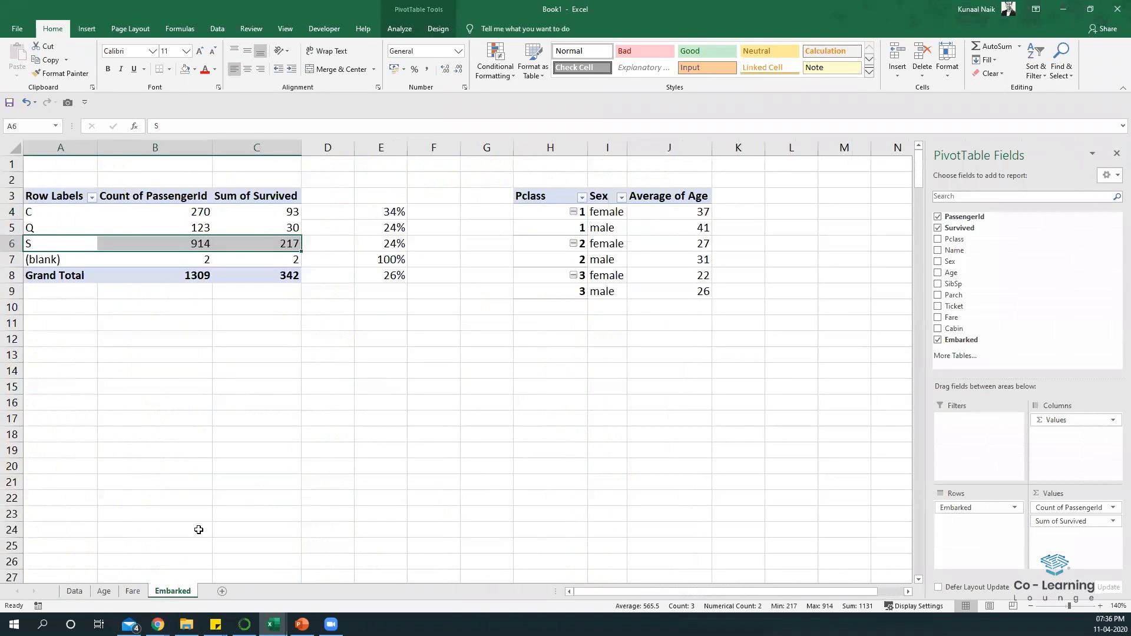
right_click(186, 594)
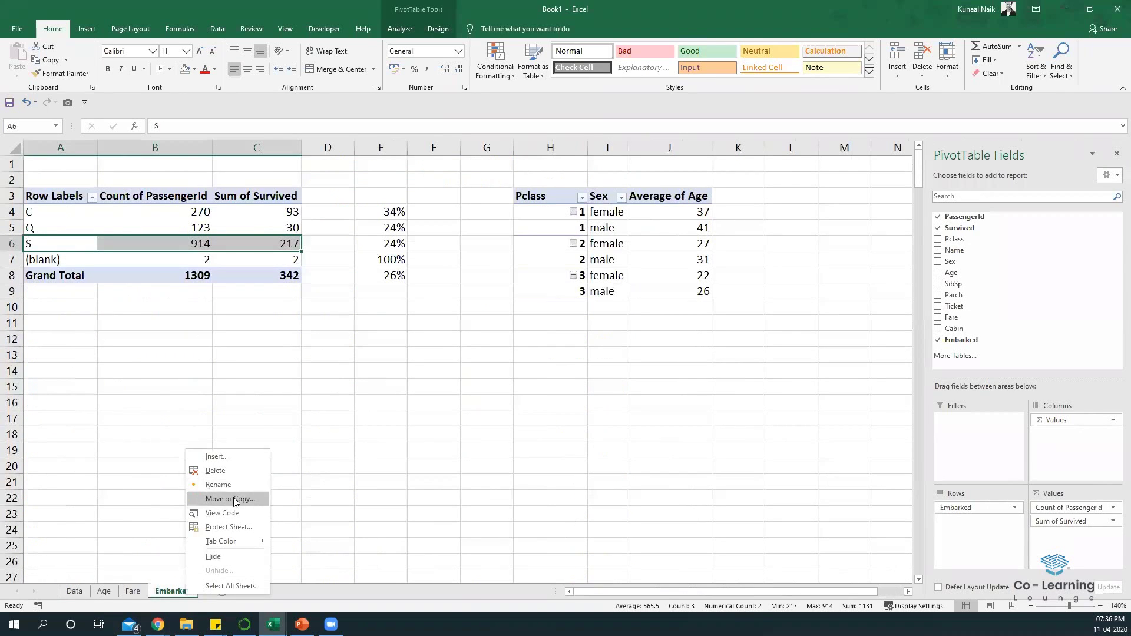
left_click(230, 499)
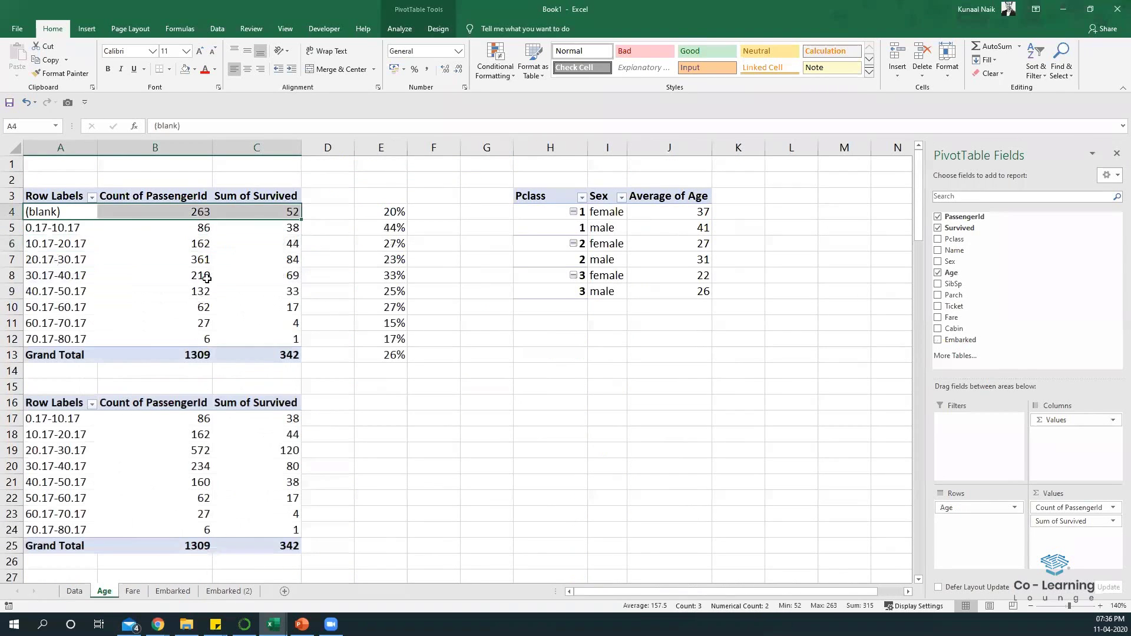
Step: Insert a clustered column PivotChart for the Age pivot table on the Age sheet, and remove Count of PassengerId from its values
left_click(200, 275)
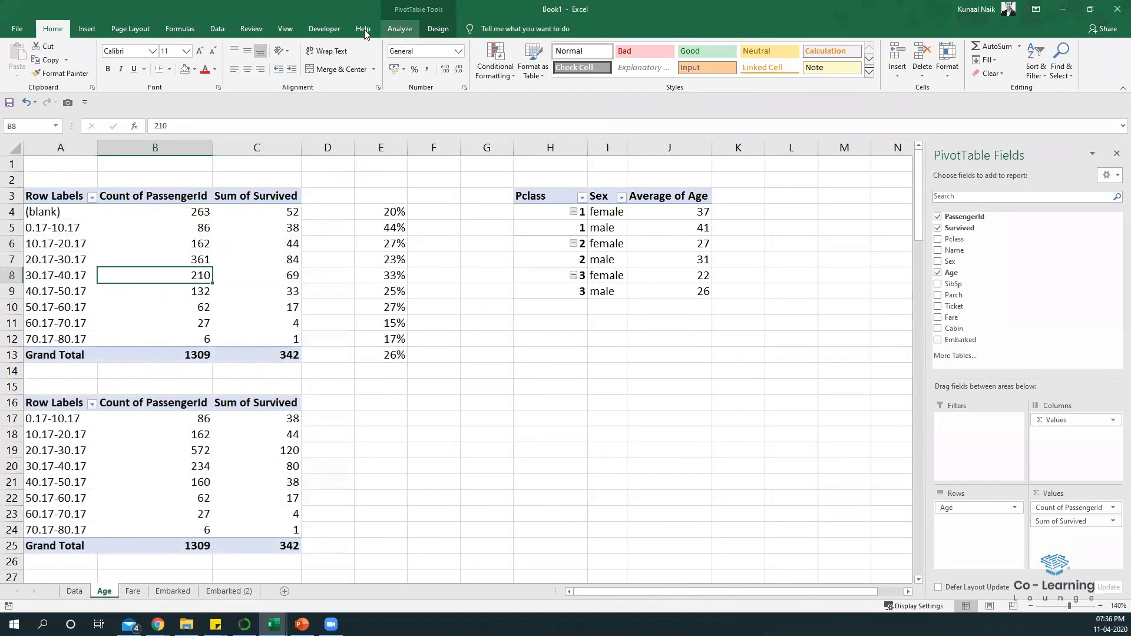
left_click(399, 29)
left_click(739, 62)
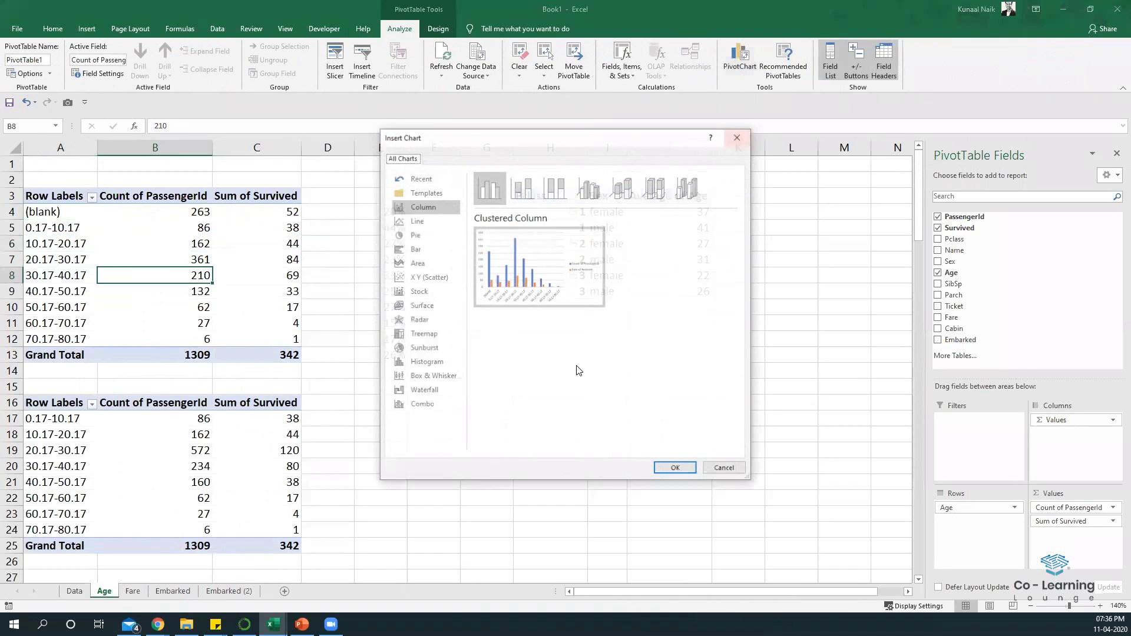
left_click(677, 468)
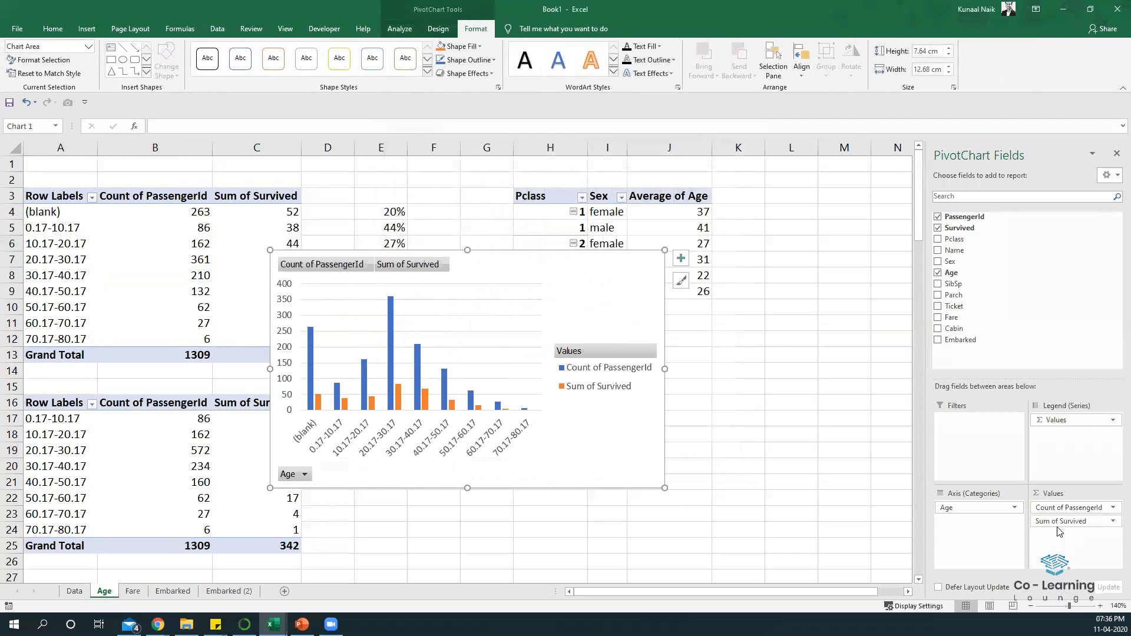
left_click_drag(1063, 507, 1009, 325)
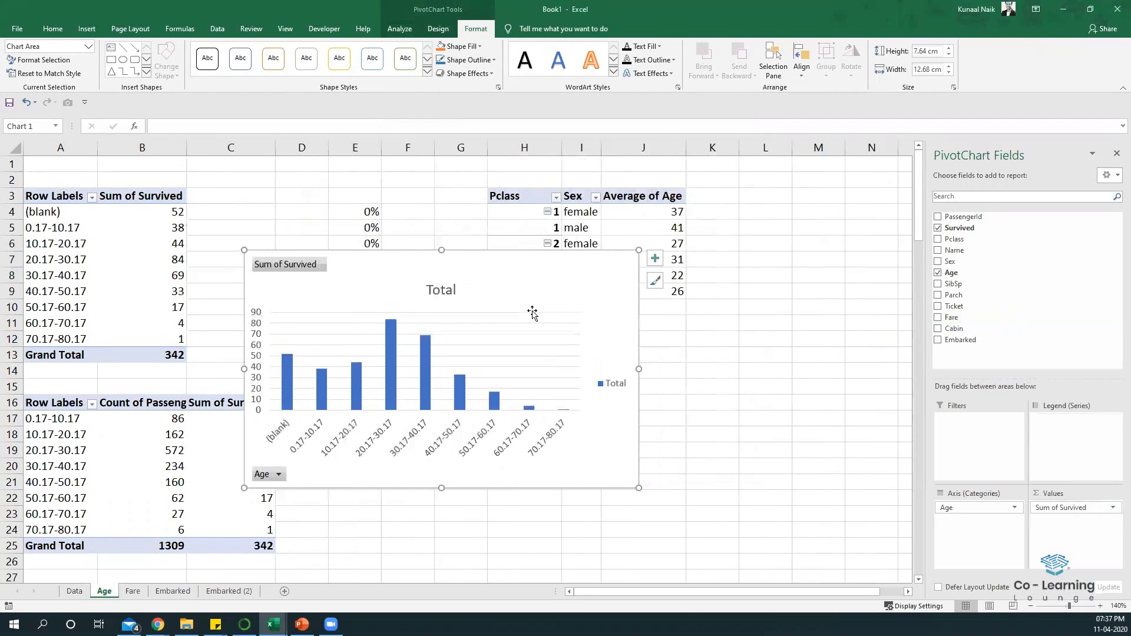
Step: Move the Age chart beside the Age pivot table, starting around column F and row 2
left_click_drag(636, 315, 783, 374)
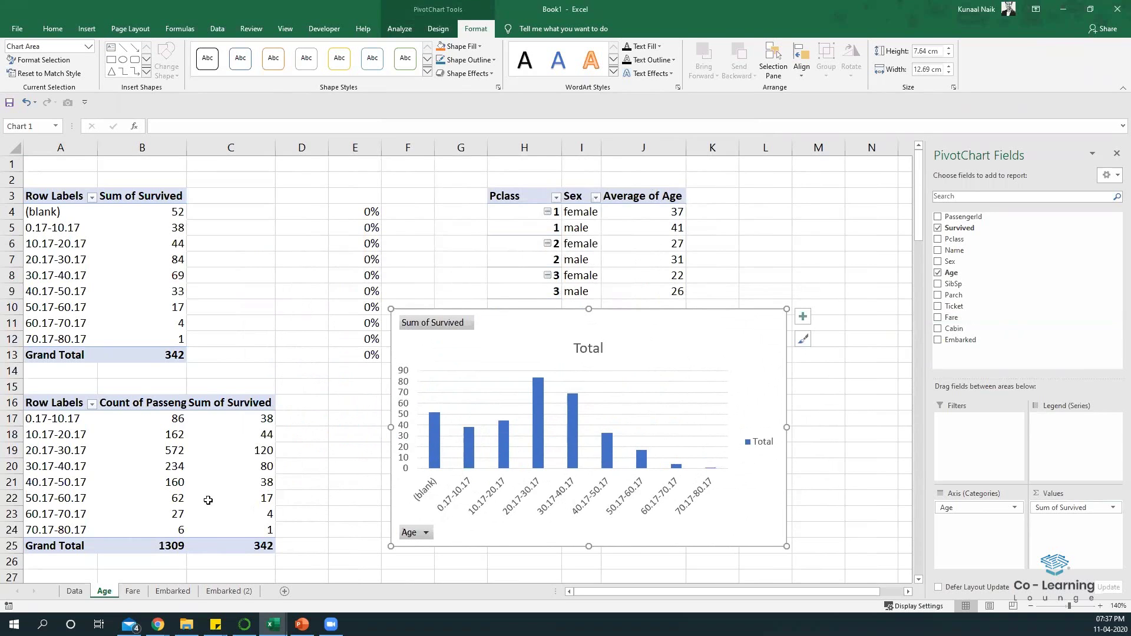
left_click(177, 482)
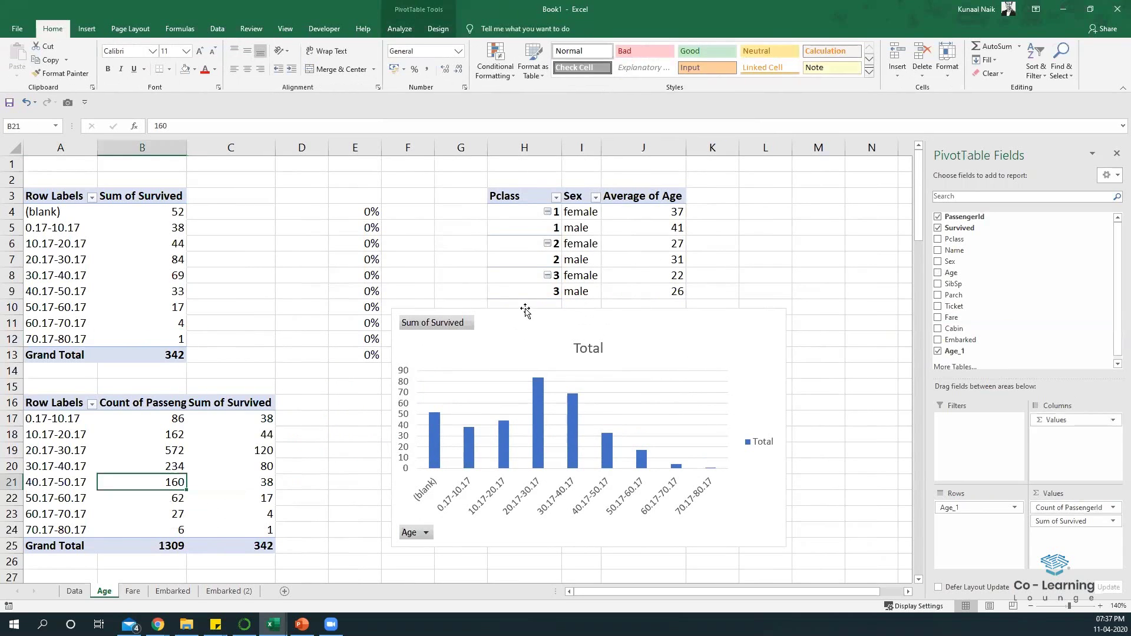
left_click_drag(524, 311, 529, 153)
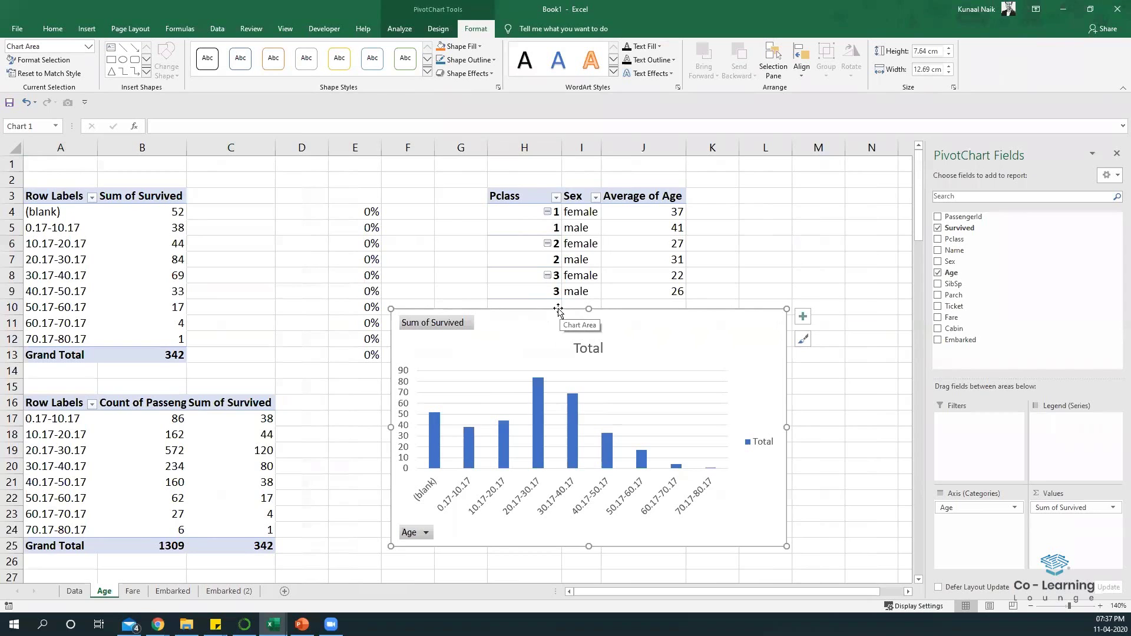
left_click_drag(557, 308, 561, 172)
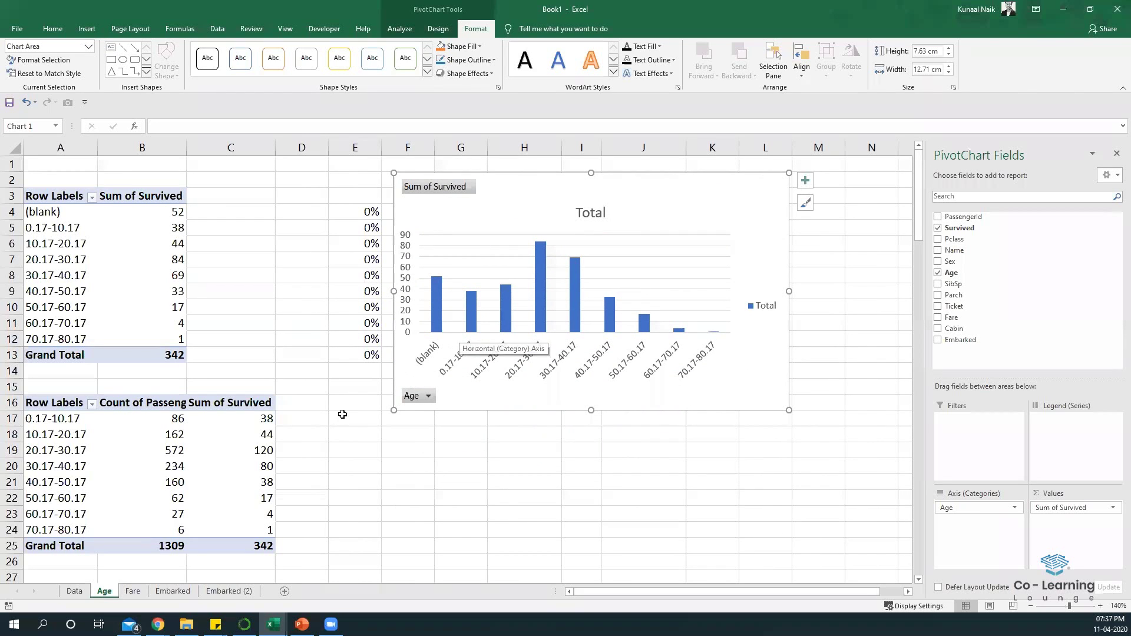
Step: Insert a clustered column PivotChart for the Age_1 pivot table, and remove Count of PassengerId from its values
left_click(227, 471)
left_click(399, 29)
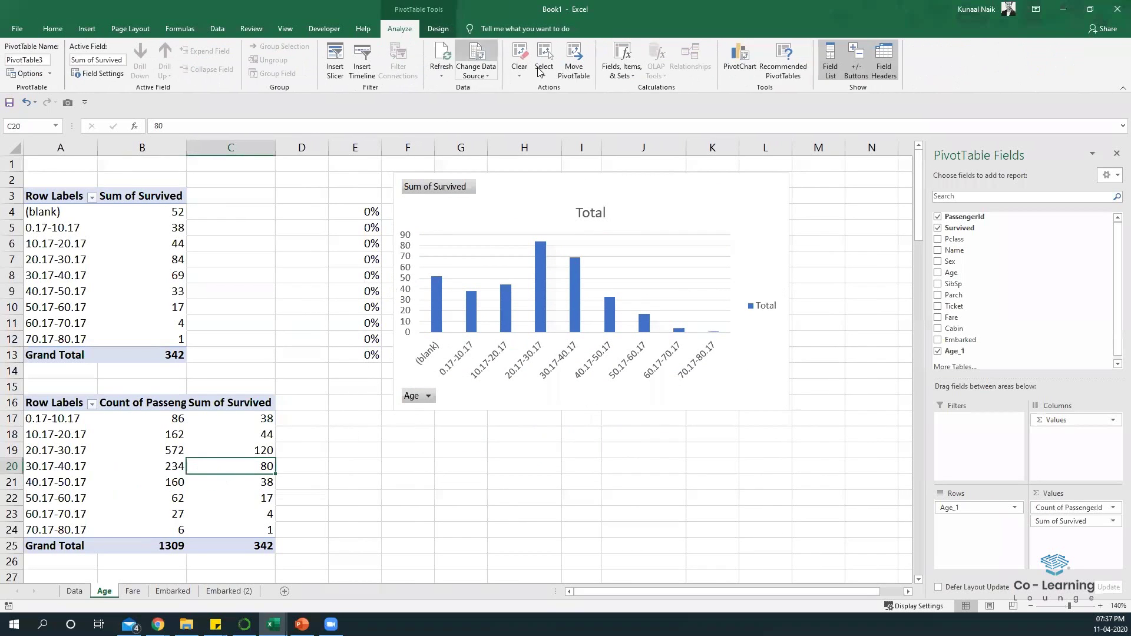
left_click(739, 59)
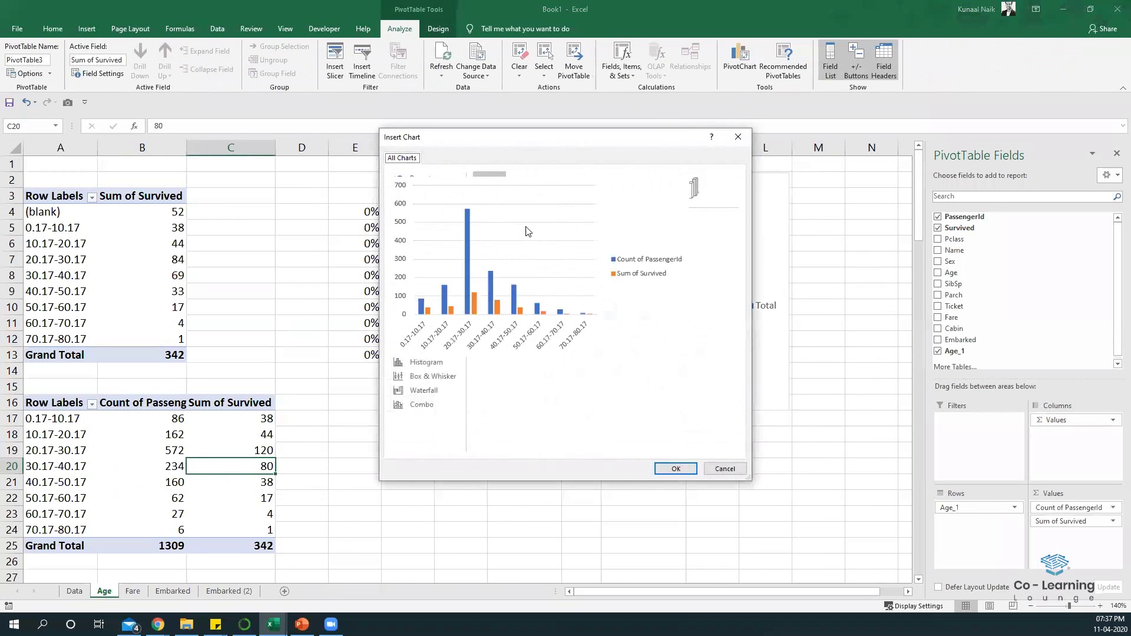
left_click(670, 468)
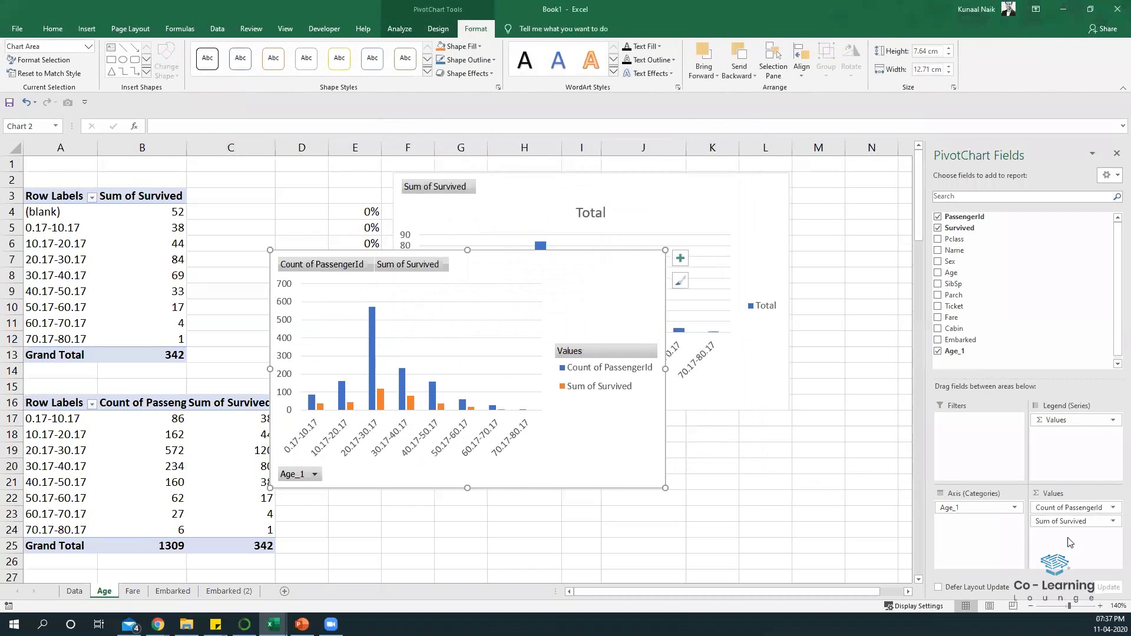
left_click_drag(1056, 512, 967, 321)
Step: Place the Age_1 chart below the Age chart, and shrink them to about 6 cm and 6.5 cm high respectively
left_click_drag(508, 255, 628, 361)
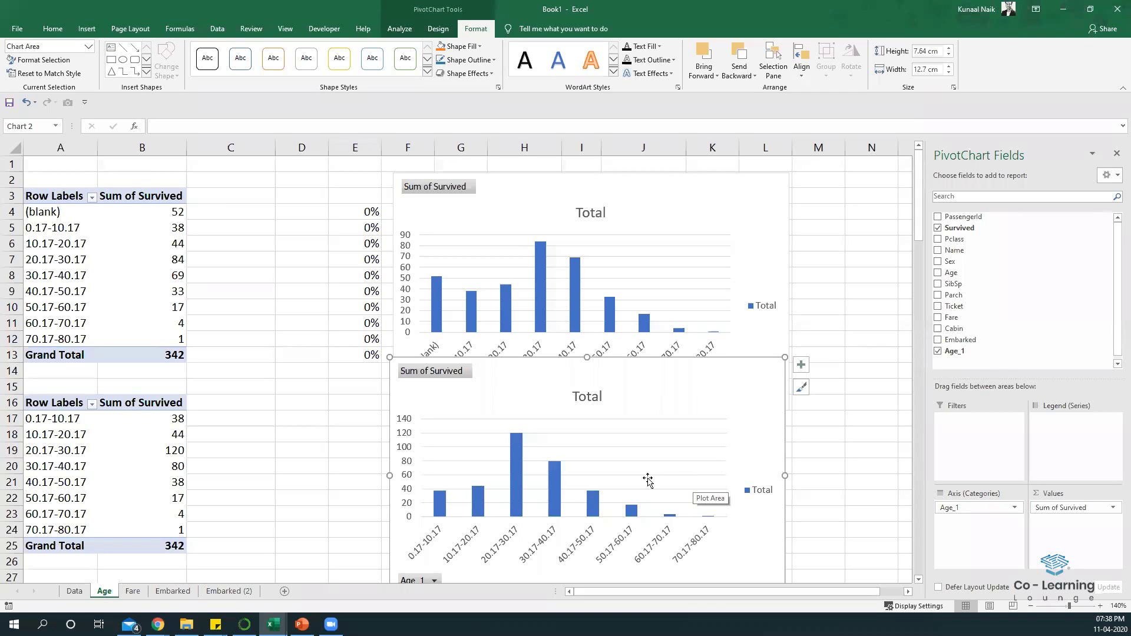
left_click_drag(582, 357, 589, 409)
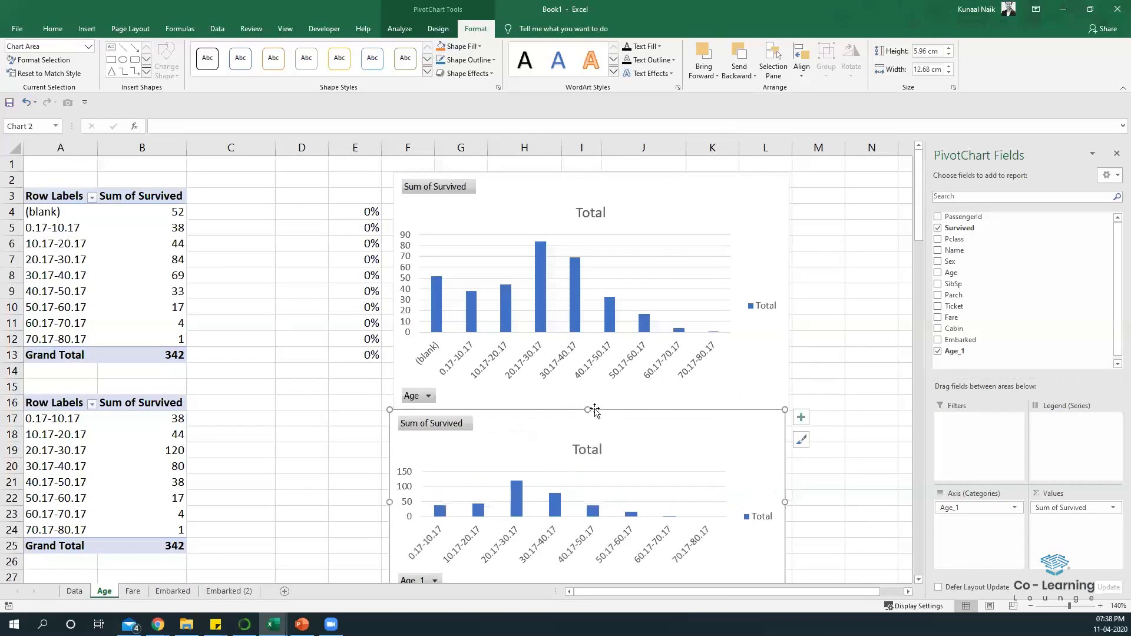
left_click(645, 174)
left_click_drag(595, 184, 629, 177)
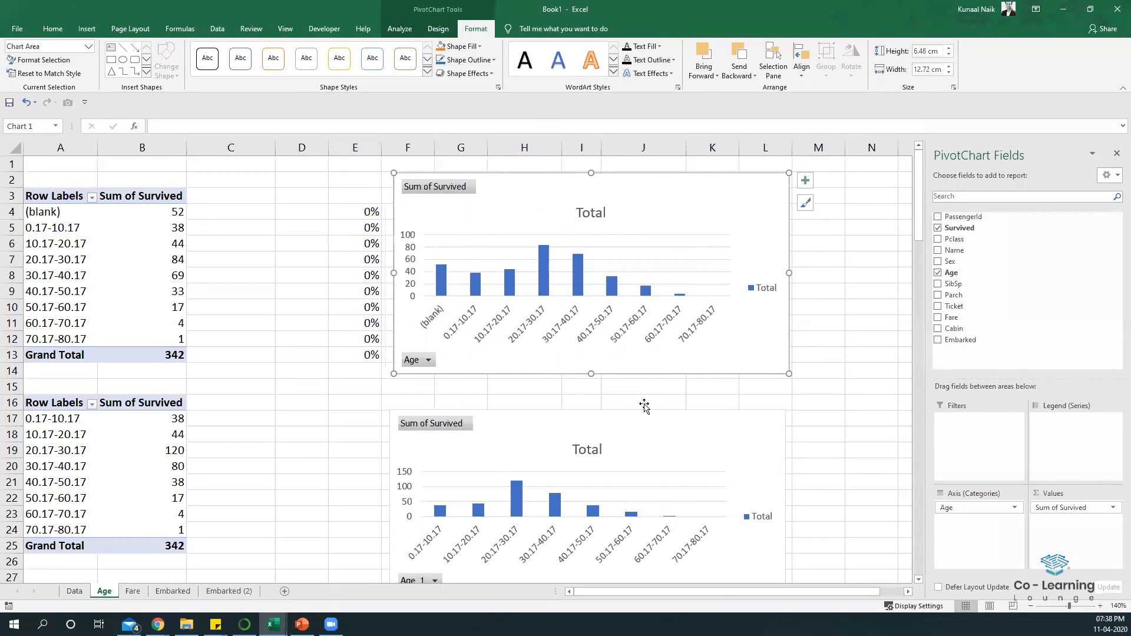
Step: Align the Age_1 chart directly under the Age chart and hide its value field buttons
left_click_drag(638, 404, 645, 376)
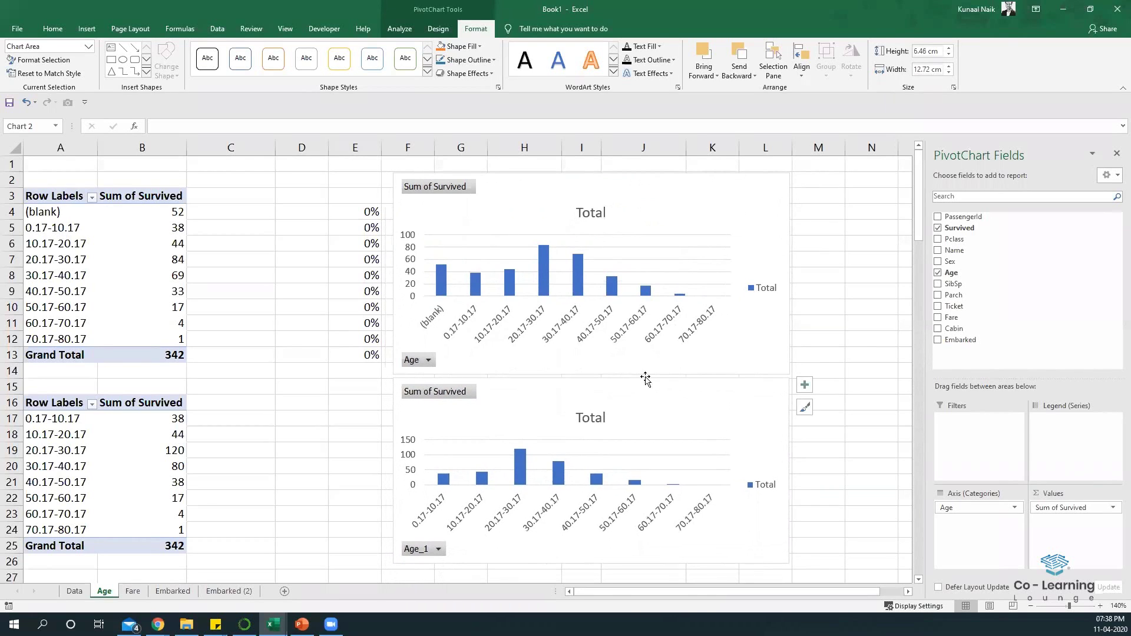
left_click(227, 468)
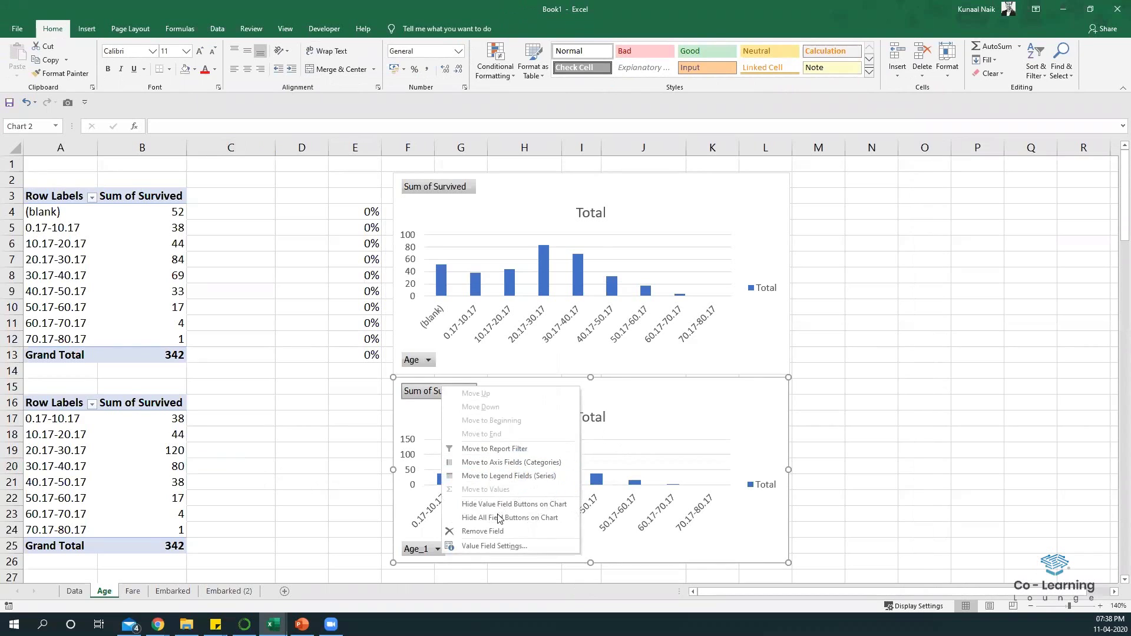
left_click(500, 504)
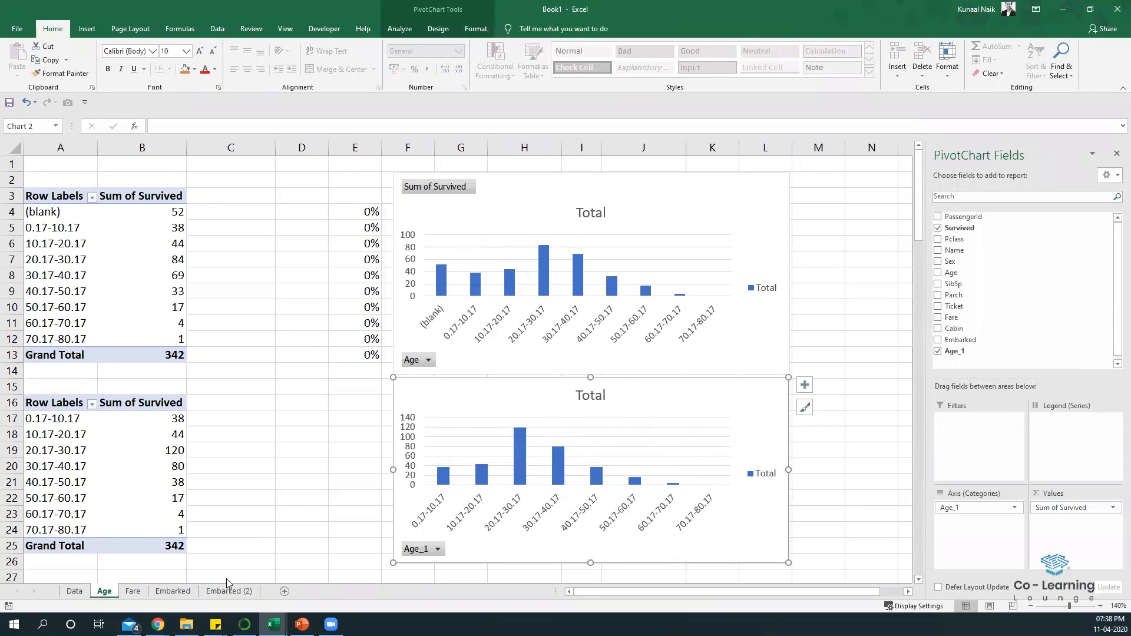
Step: Review the Fare pivot table and the blank row of the Embarked pivot table, and return to the Data sheet's Cabin column
left_click(143, 593)
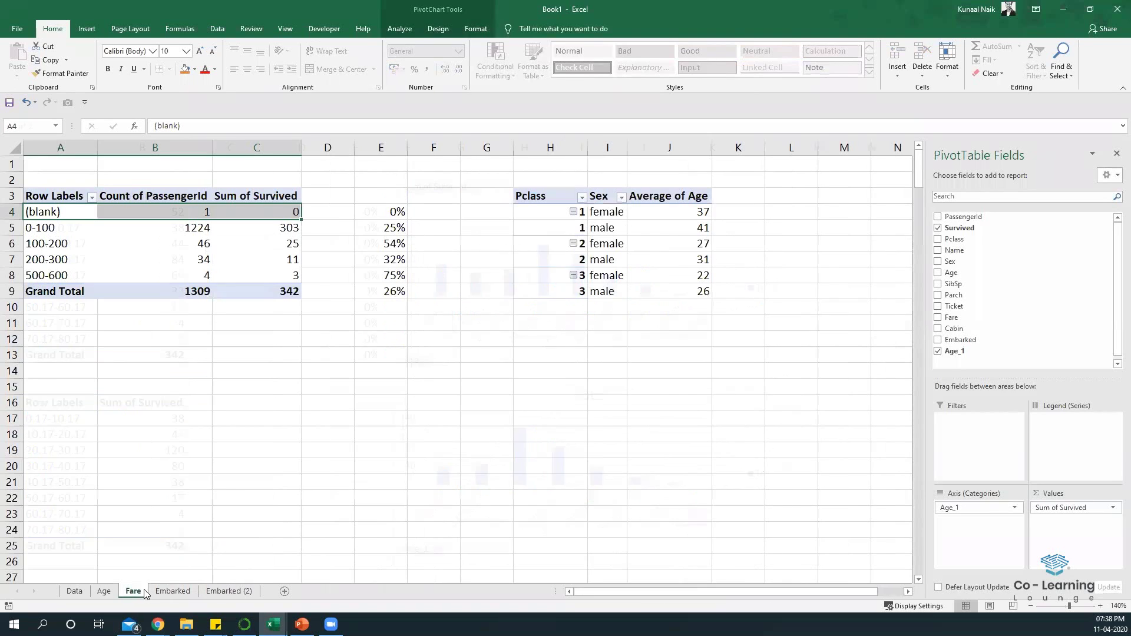
left_click(174, 593)
left_click(235, 256)
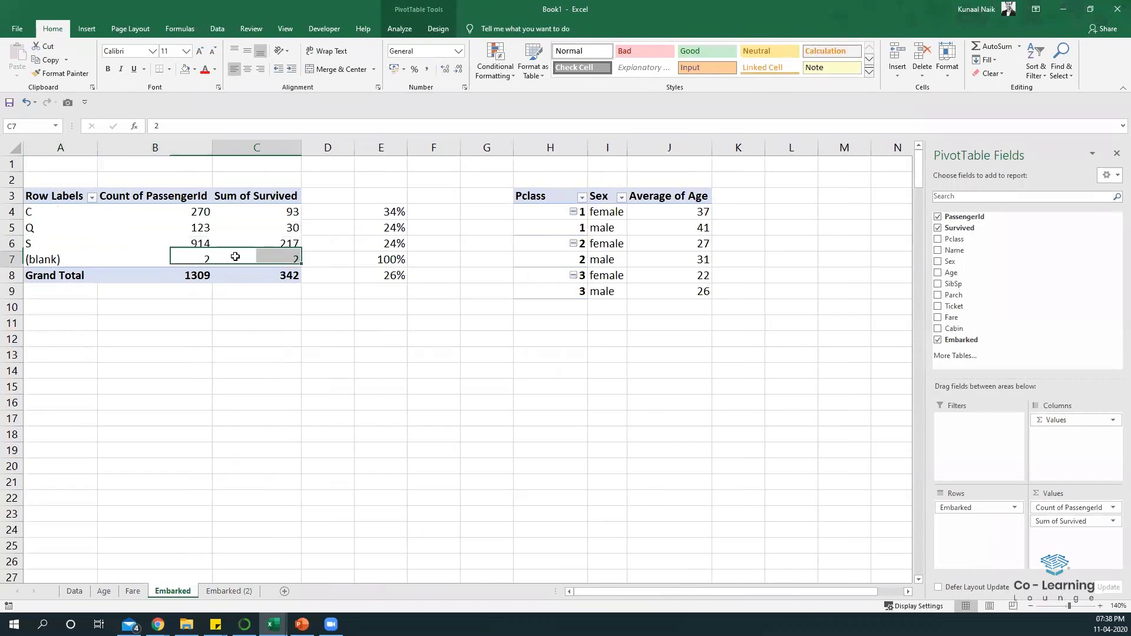
left_click_drag(235, 257, 189, 257)
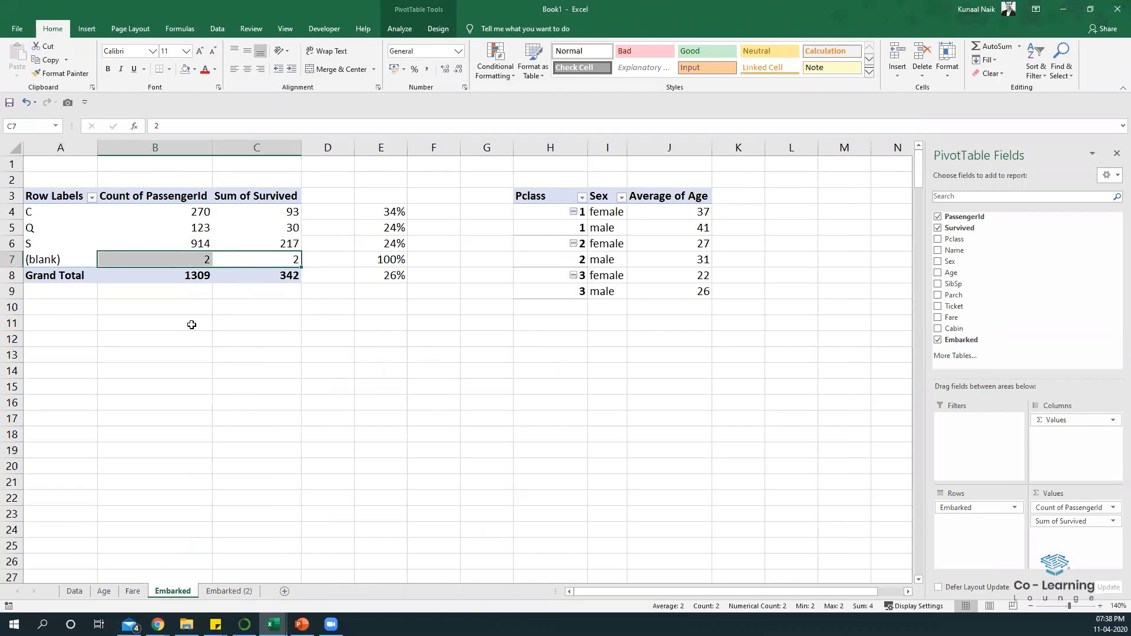
left_click(76, 591)
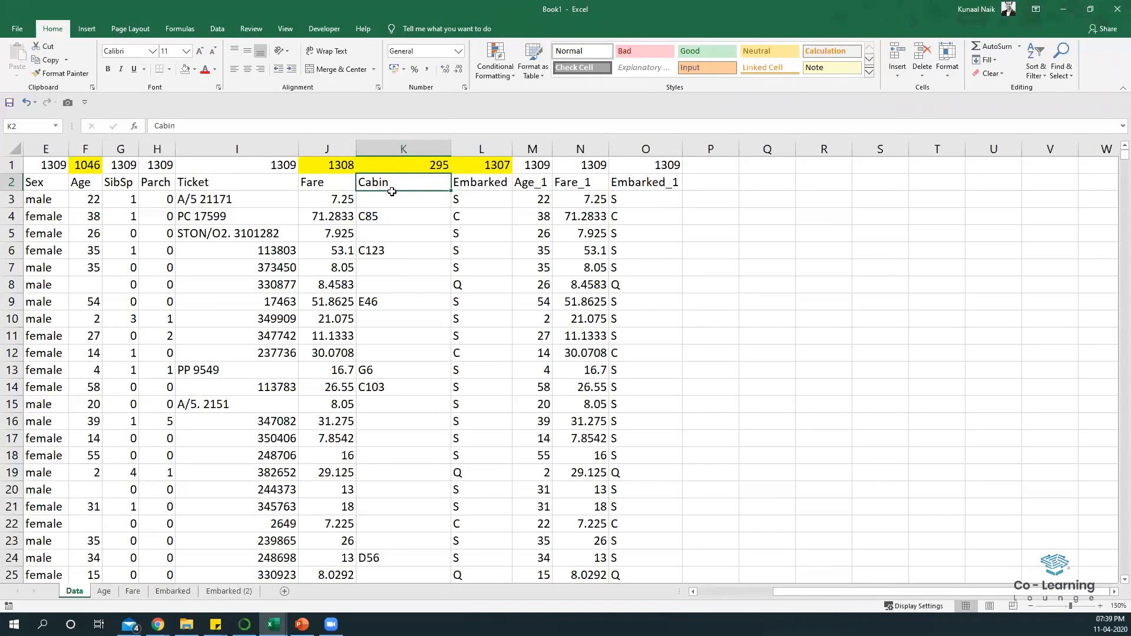
Step: Replace Embarked with Cabin as the row field of the Embarked (2) pivot table, and look through the cabin rows
left_click(225, 591)
left_click_drag(954, 329, 982, 293)
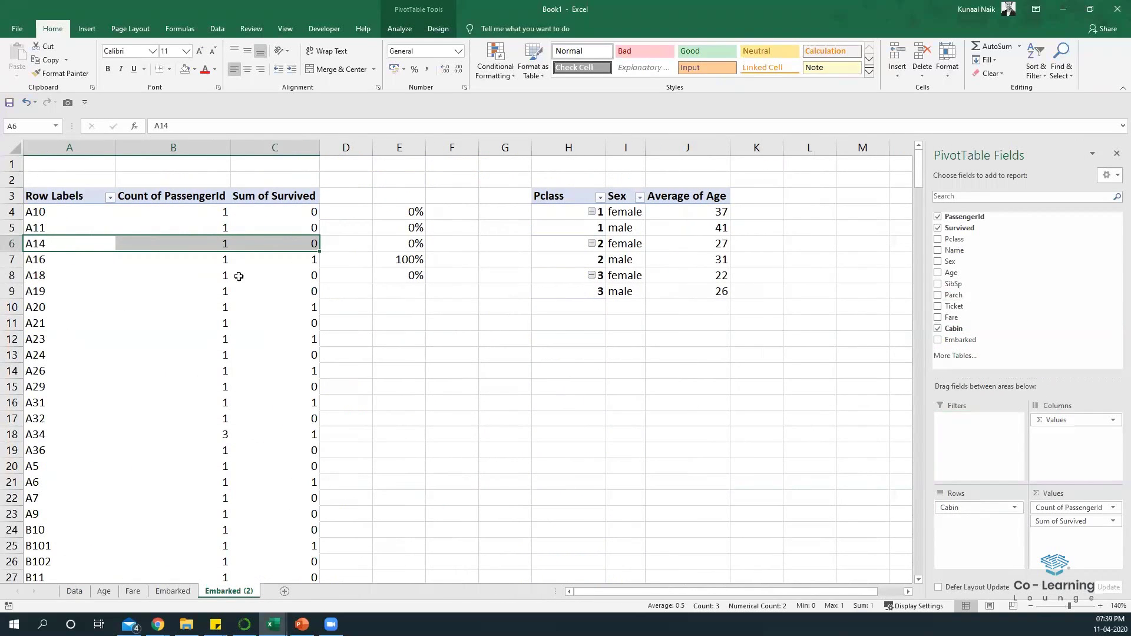
scroll(72, 277, "down", 7)
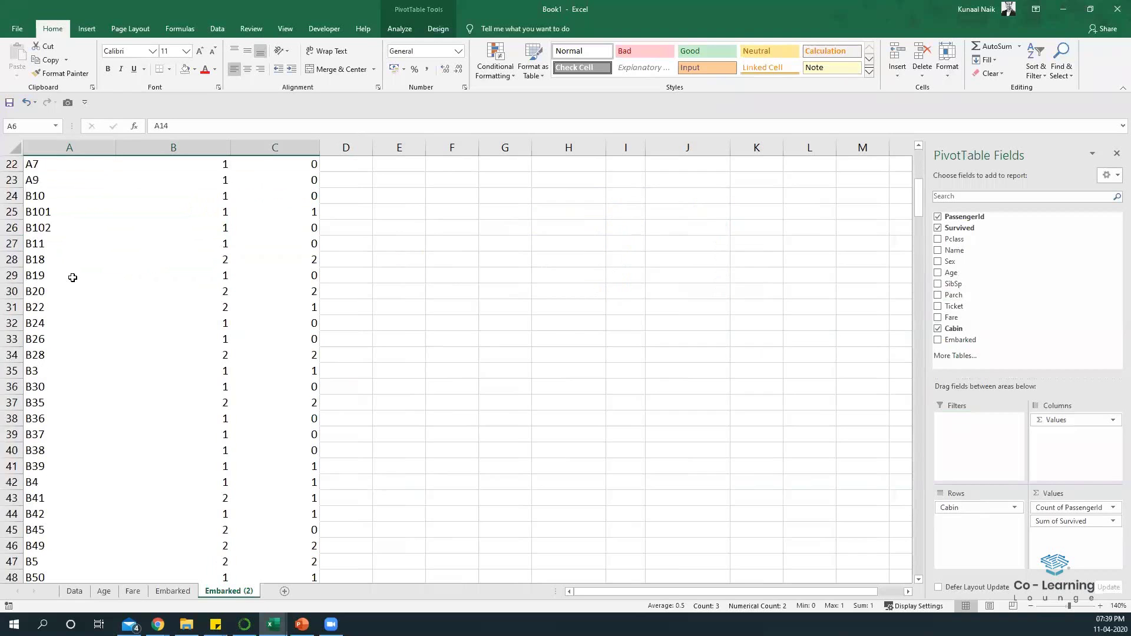
scroll(72, 277, "down", 20)
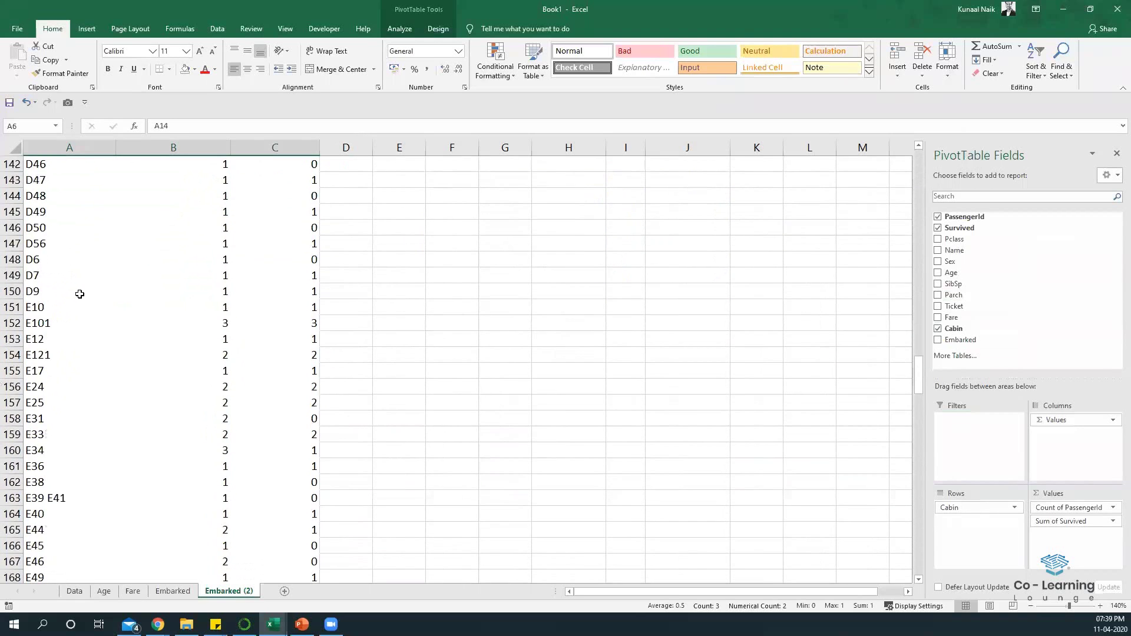
Step: Sort the cabin rows of the pivot table by Count of PassengerId from largest to smallest
scroll(79, 294, "down", 15)
scroll(76, 295, "up", 6)
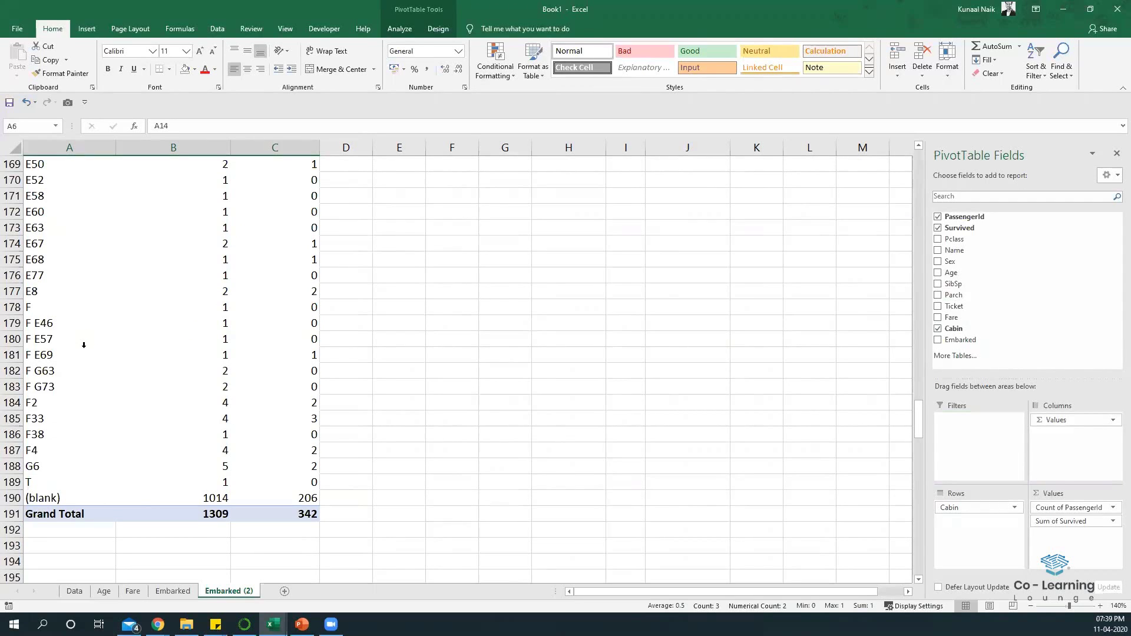
scroll(84, 345, "up", 20)
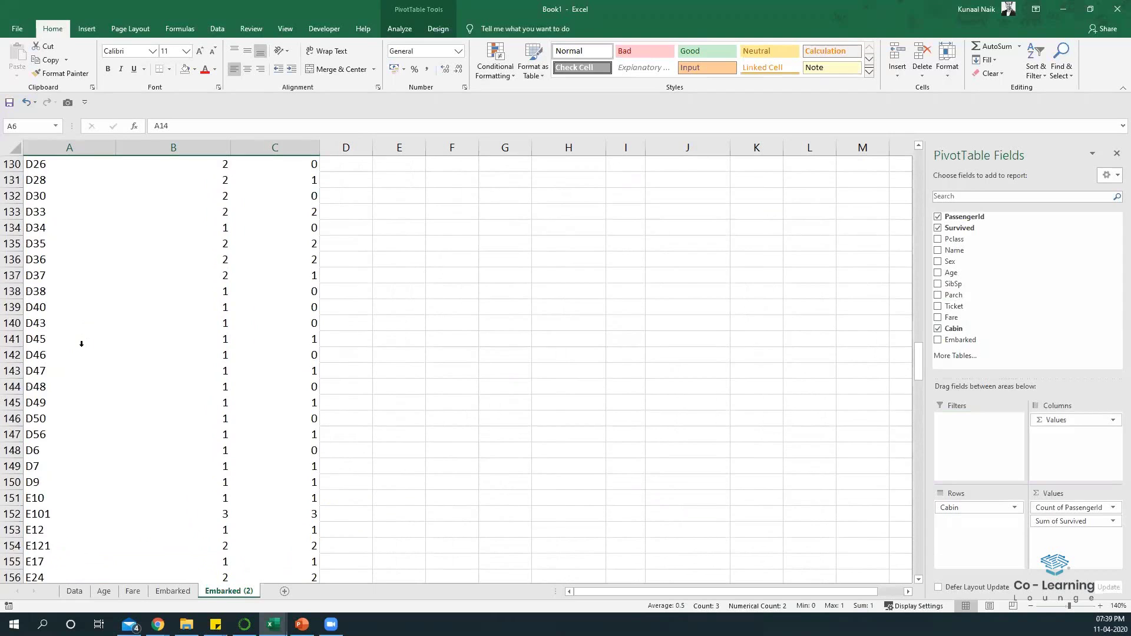
scroll(81, 344, "up", 20)
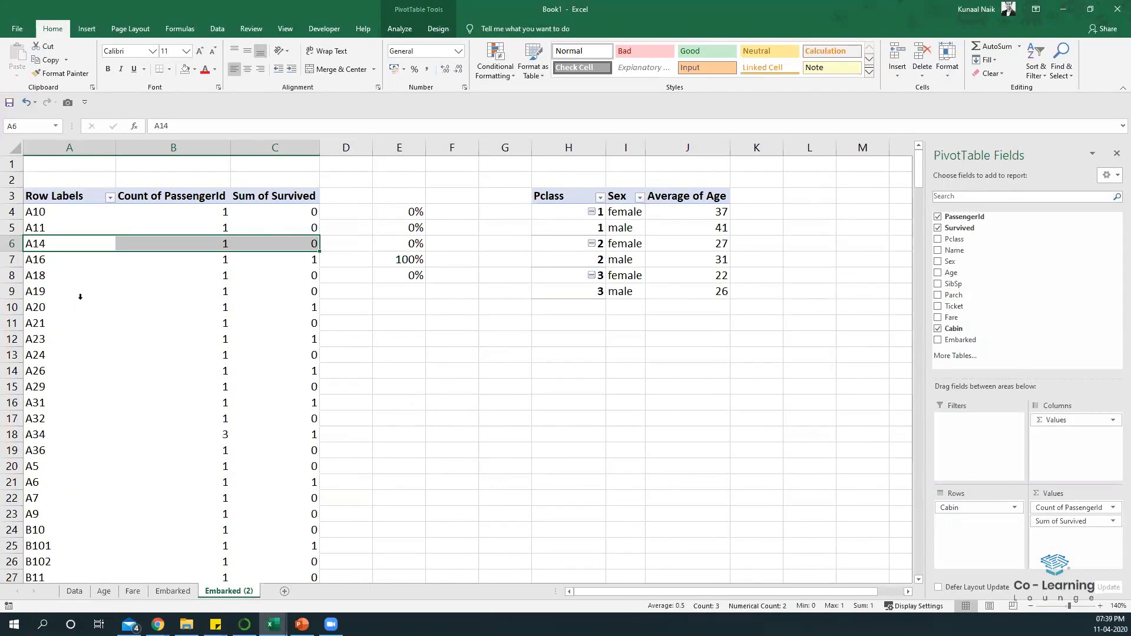
left_click(71, 306)
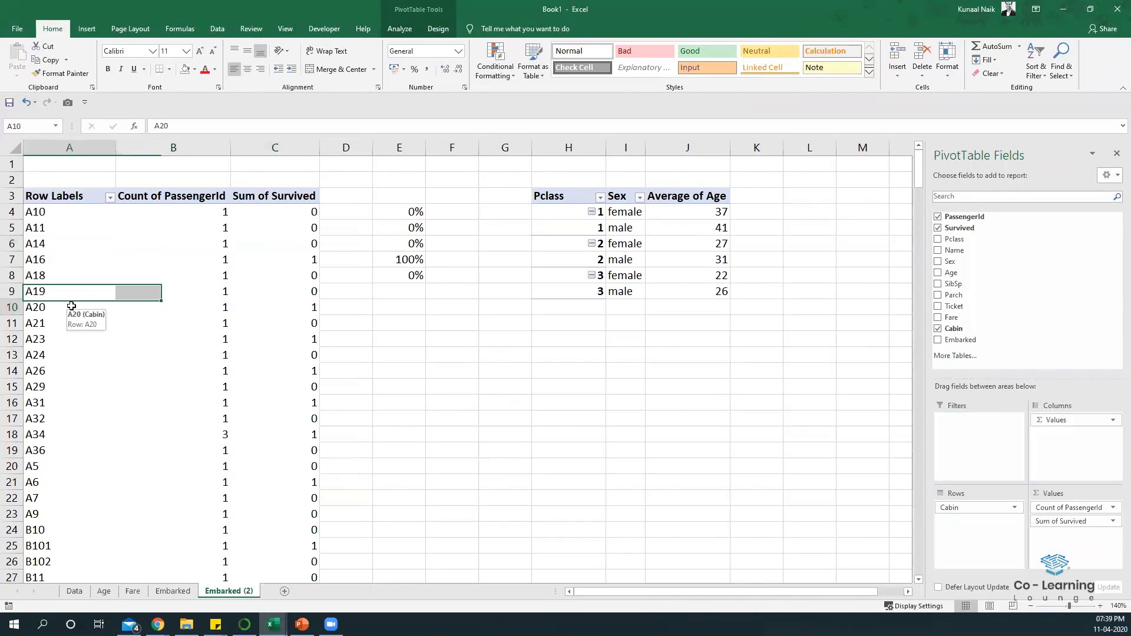
right_click(276, 220)
right_click(195, 218)
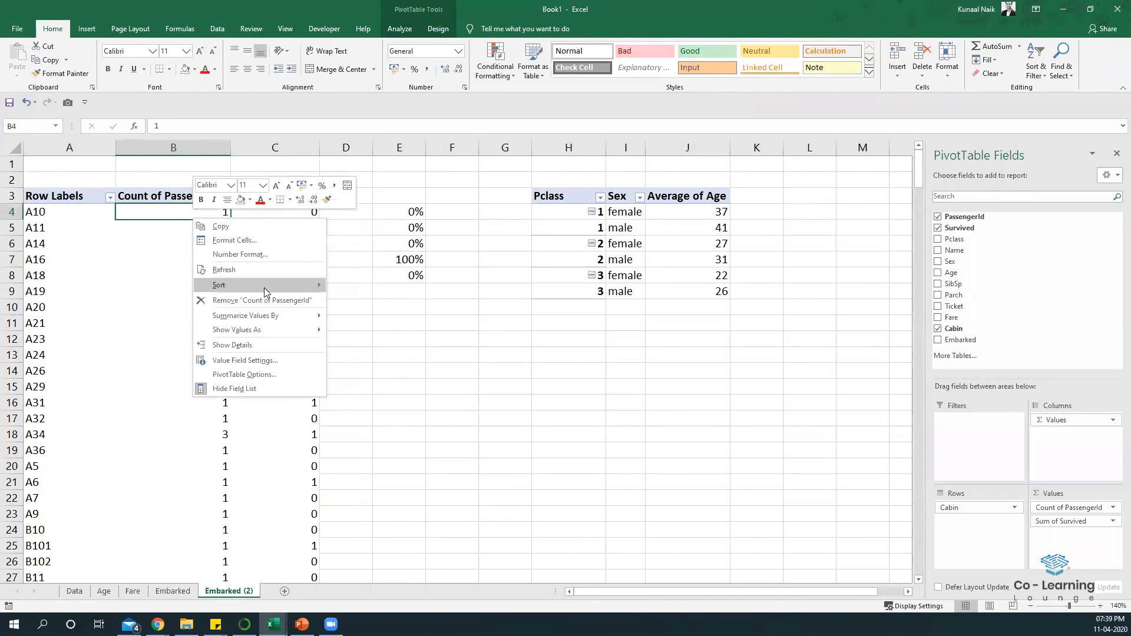
mouse_move(268, 286)
left_click(348, 300)
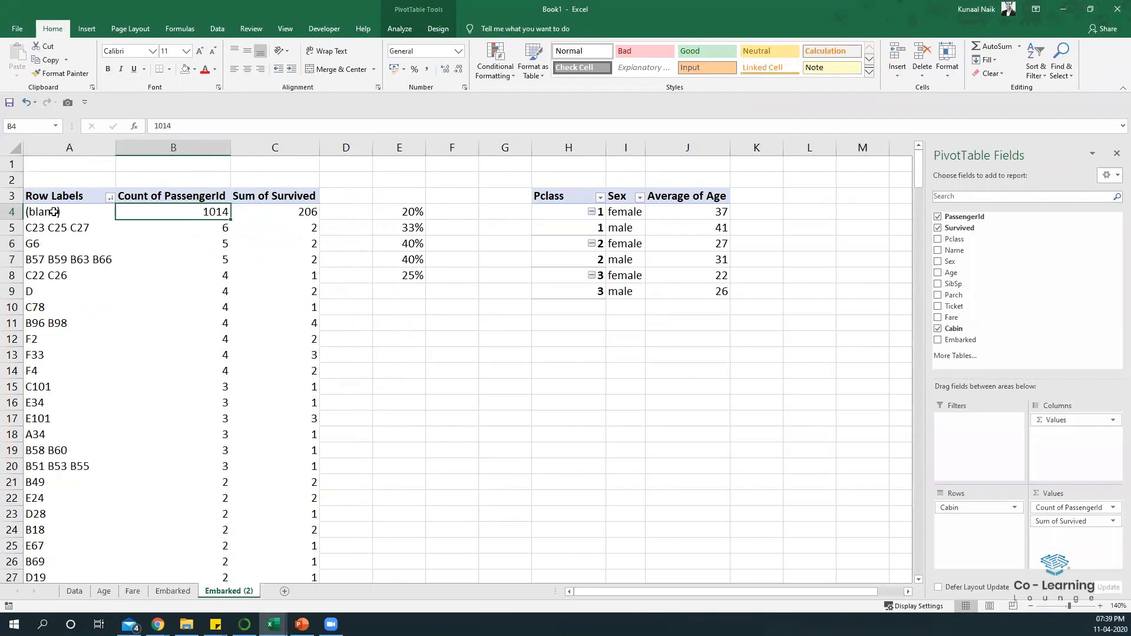
Step: Examine the sorted cabin rows, comparing the blank row with the multi-cabin and single-cabin entries down to the grand total
left_click_drag(58, 213, 277, 212)
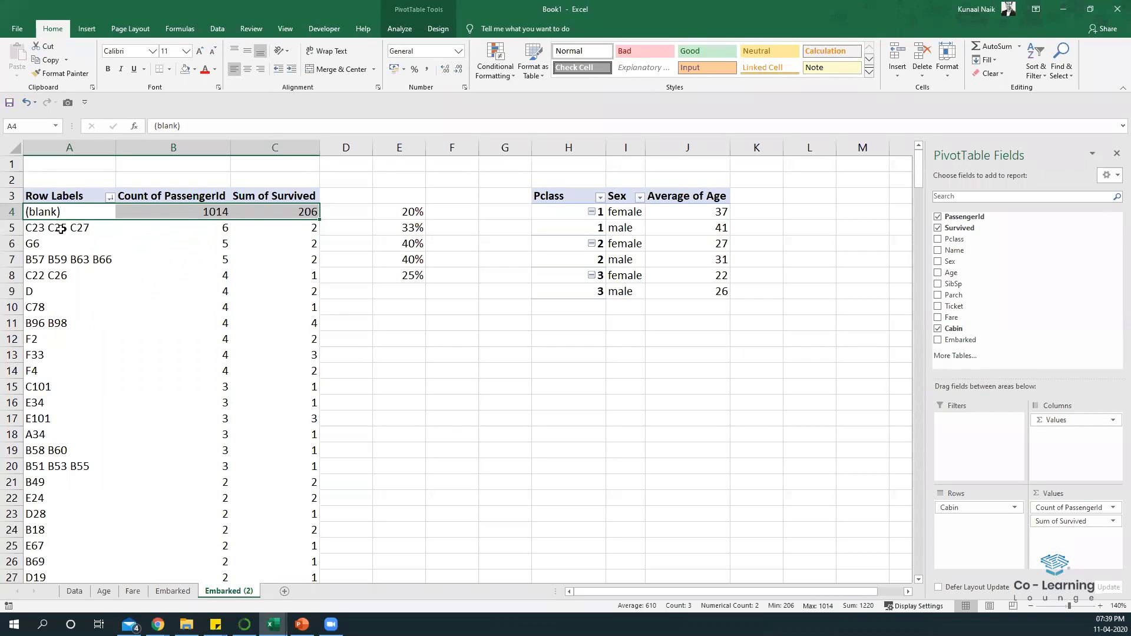
left_click_drag(66, 229, 63, 343)
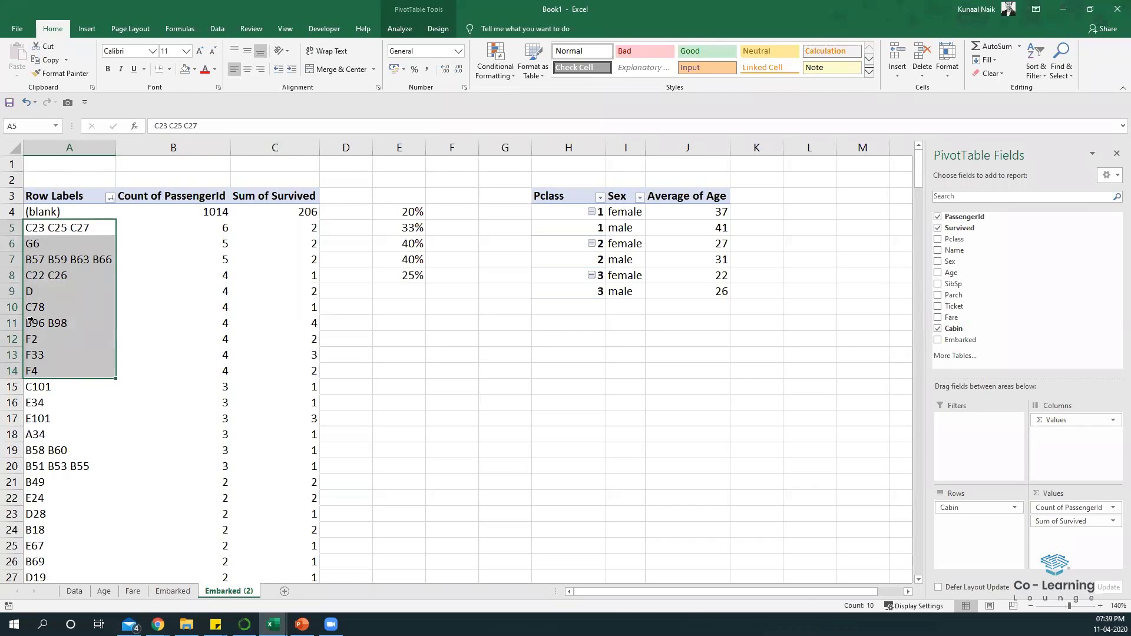
scroll(46, 371, "down", 4)
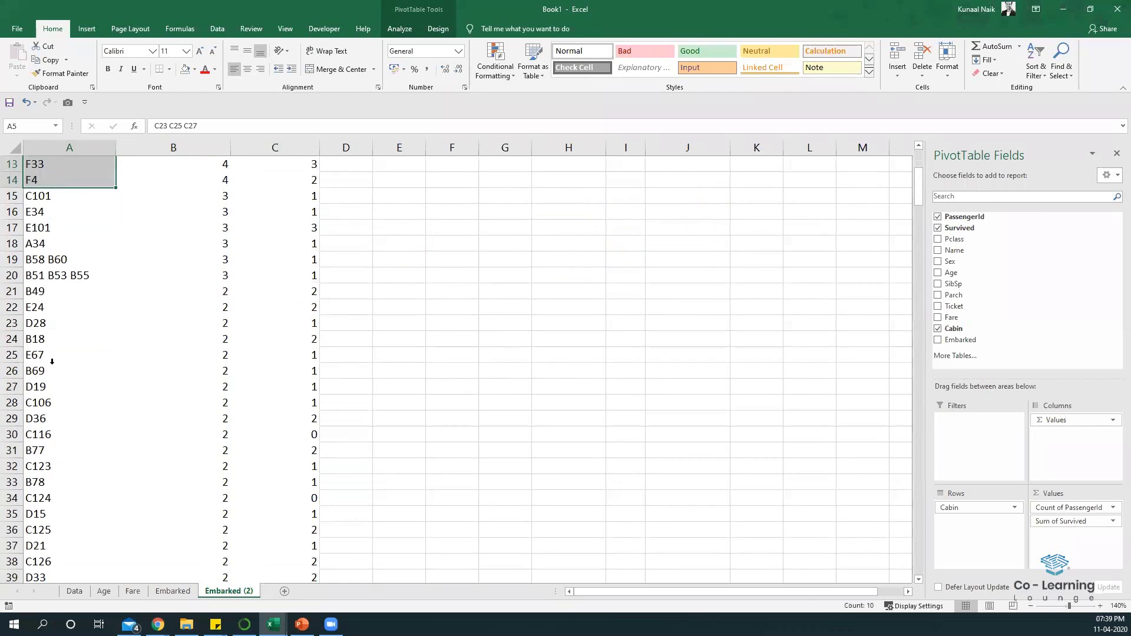
left_click(49, 275)
left_click(42, 259)
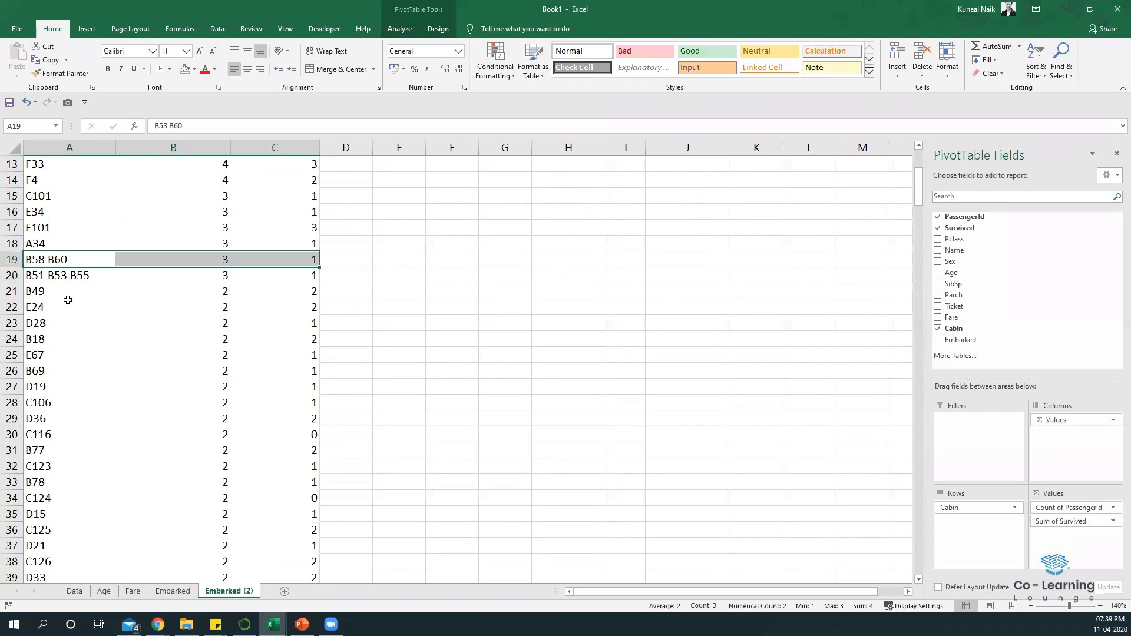
left_click(54, 272)
scroll(82, 342, "down", 7)
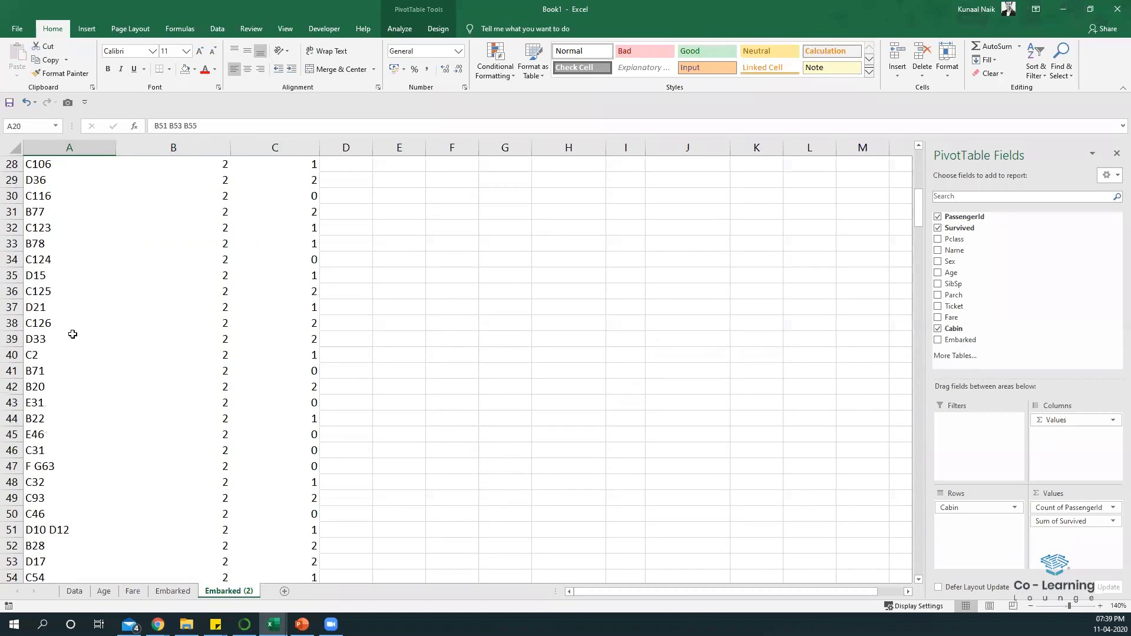
scroll(70, 317, "down", 5)
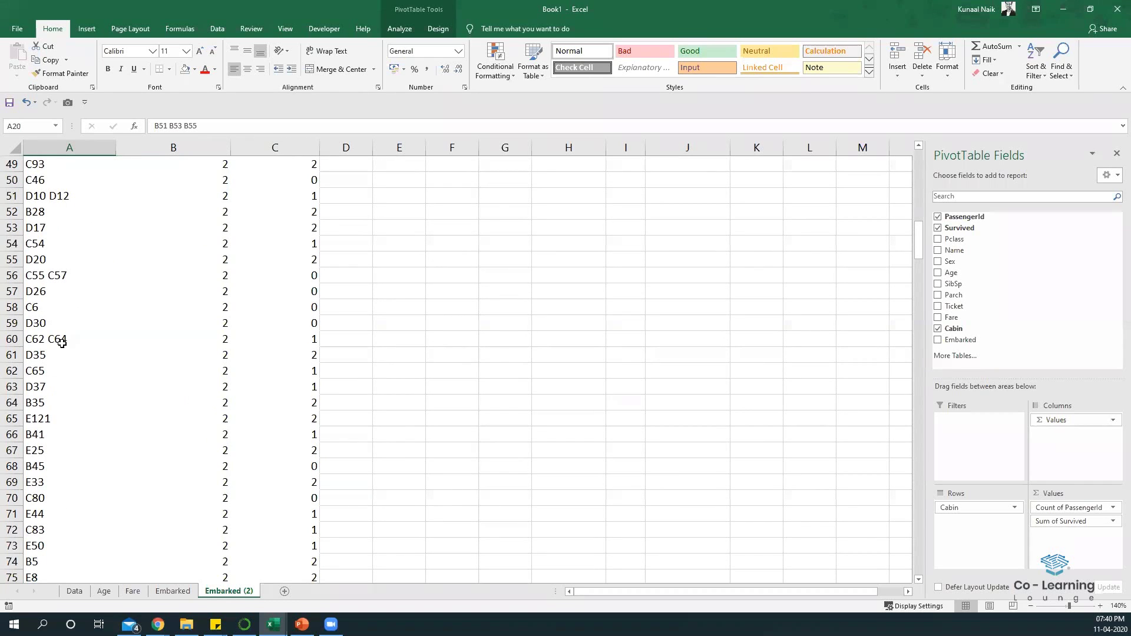
left_click_drag(62, 343, 64, 514)
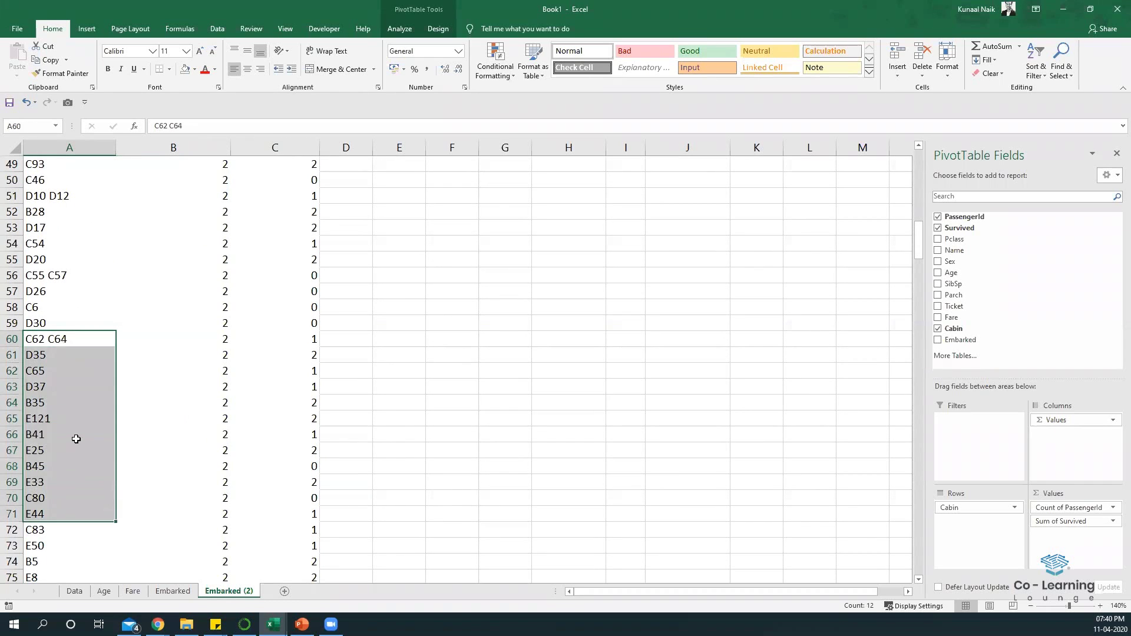
scroll(76, 439, "down", 16)
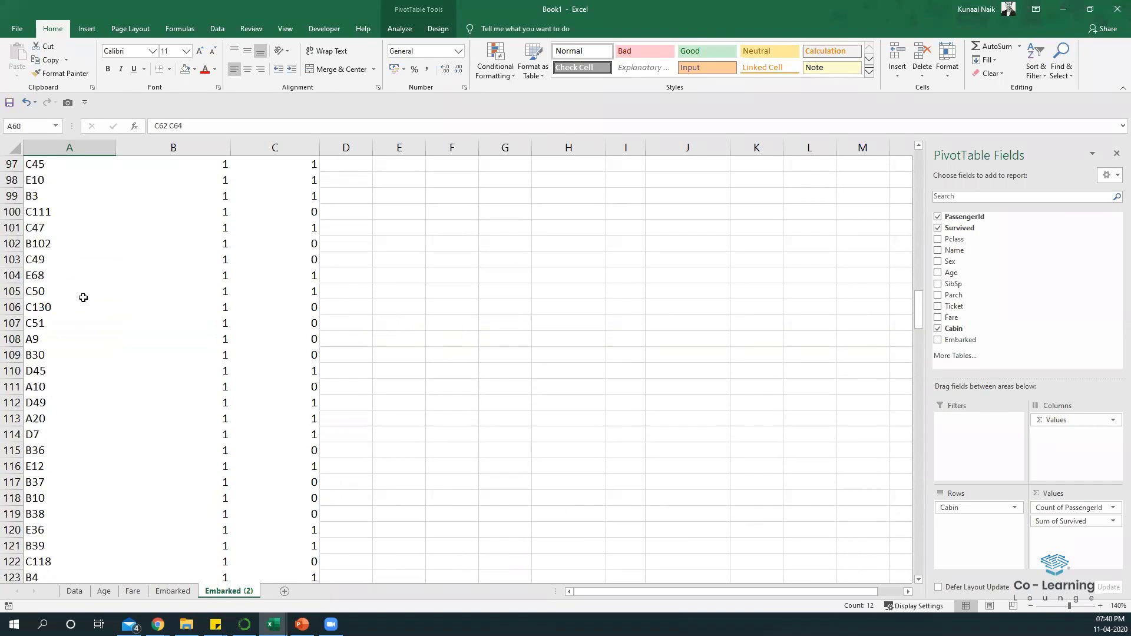
scroll(83, 298, "down", 20)
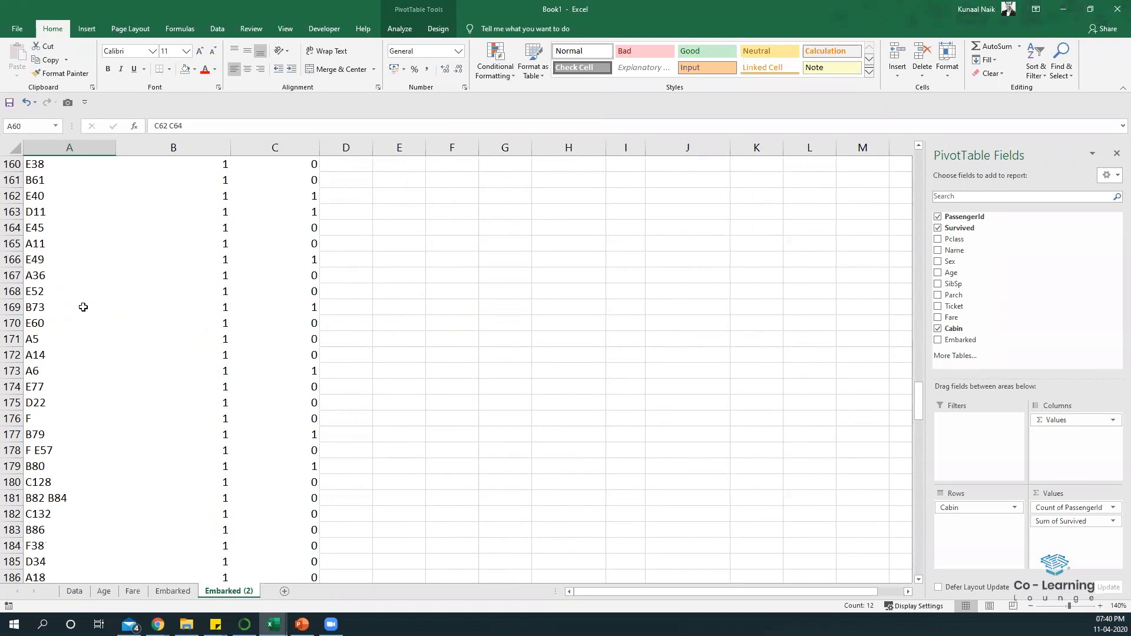
scroll(71, 342, "down", 6)
scroll(59, 353, "up", 4)
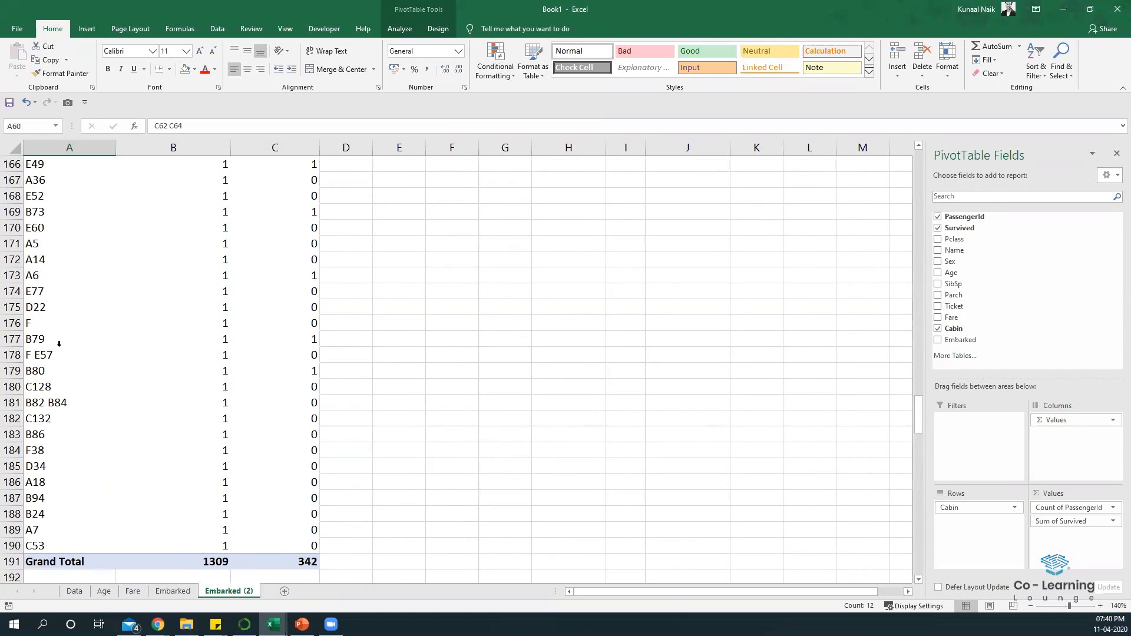
scroll(59, 343, "up", 20)
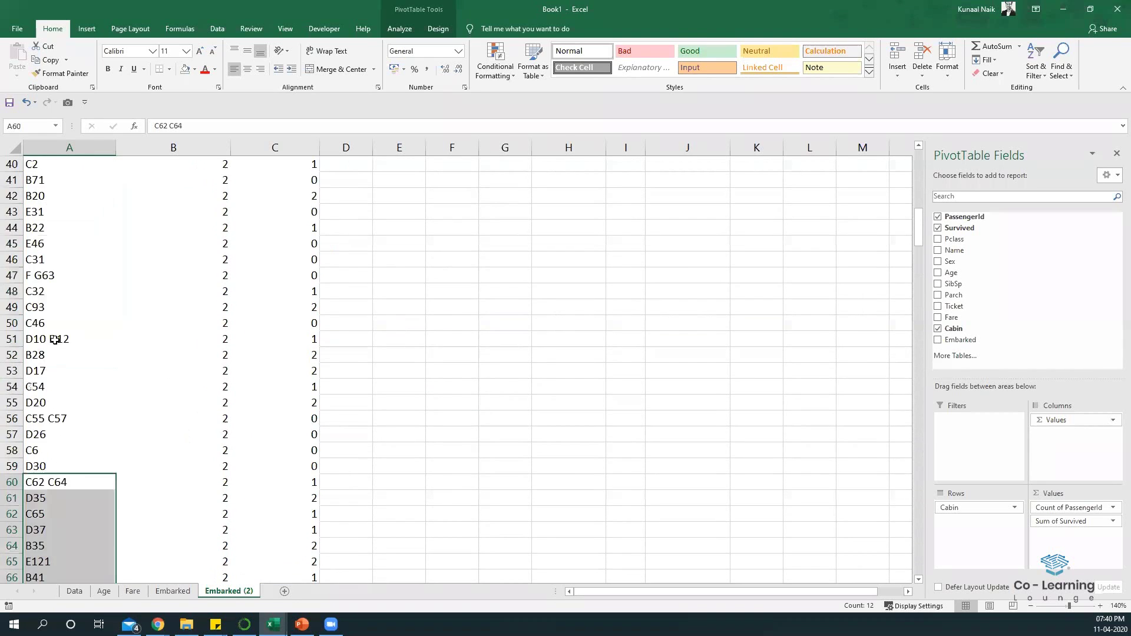
scroll(55, 340, "up", 13)
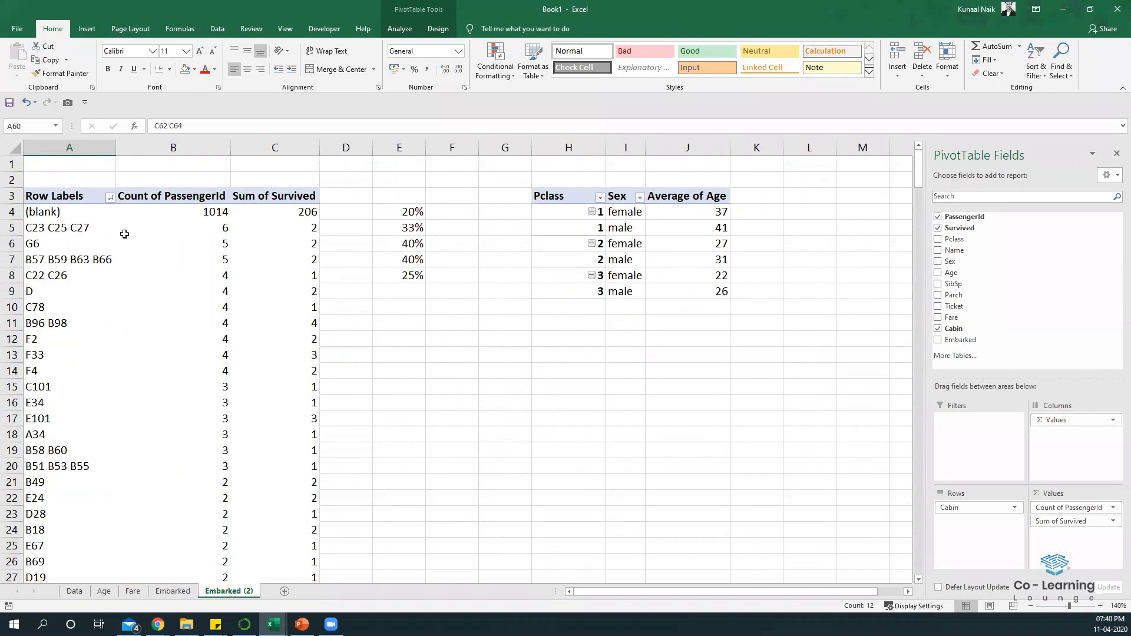
Step: Rename the (blank) cabin row label in cell A4 of the pivot table to Missing
left_click_drag(215, 211, 100, 212)
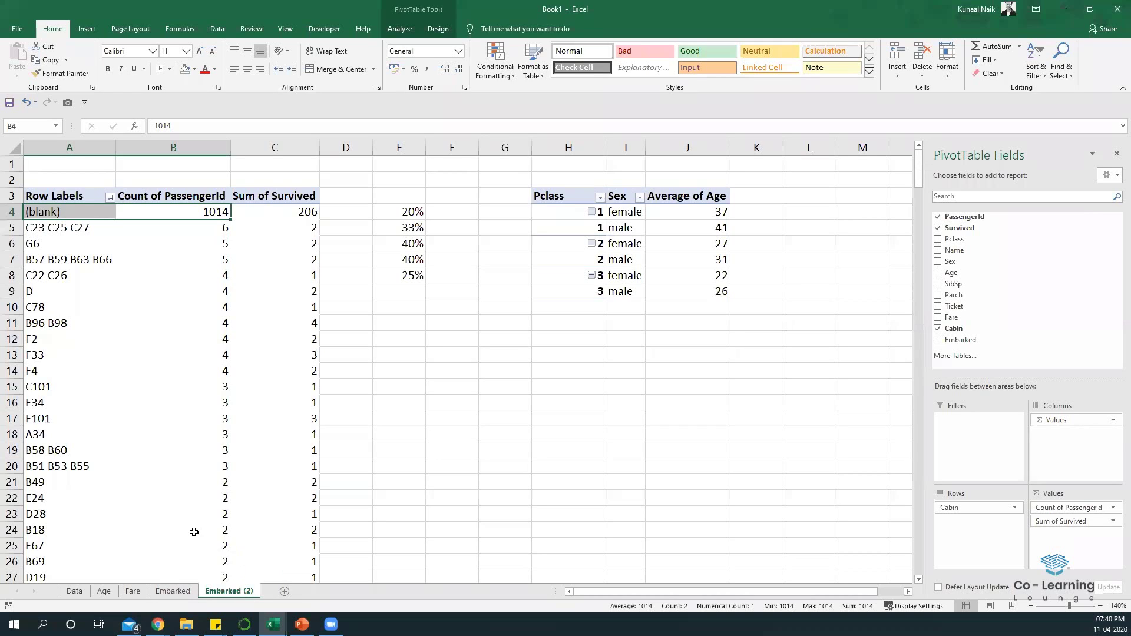
left_click(76, 213)
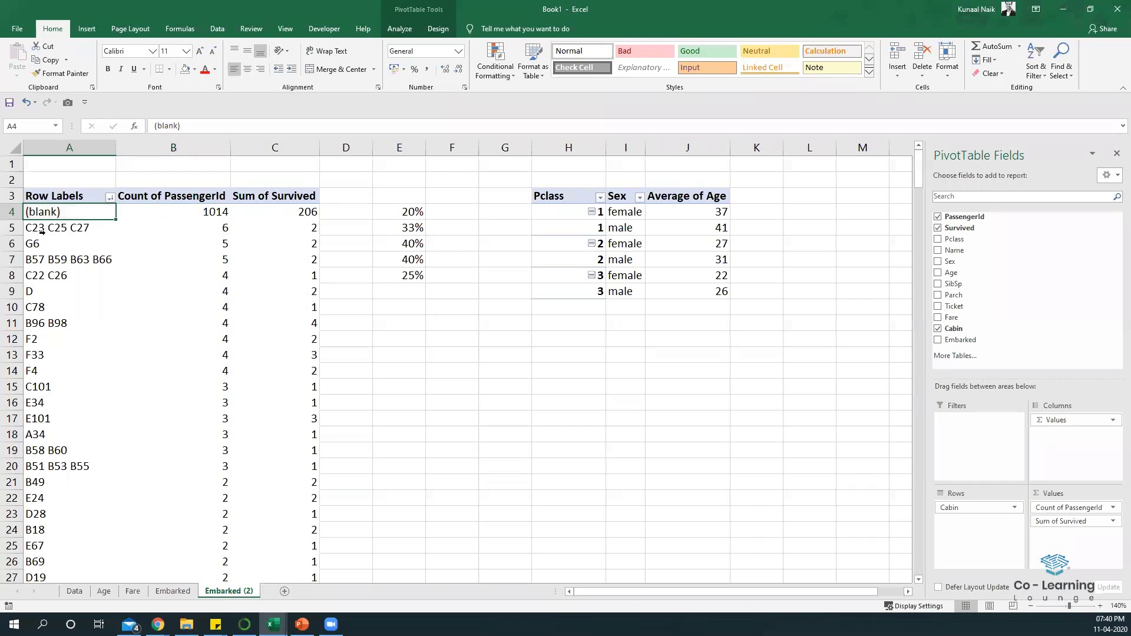
type("M")
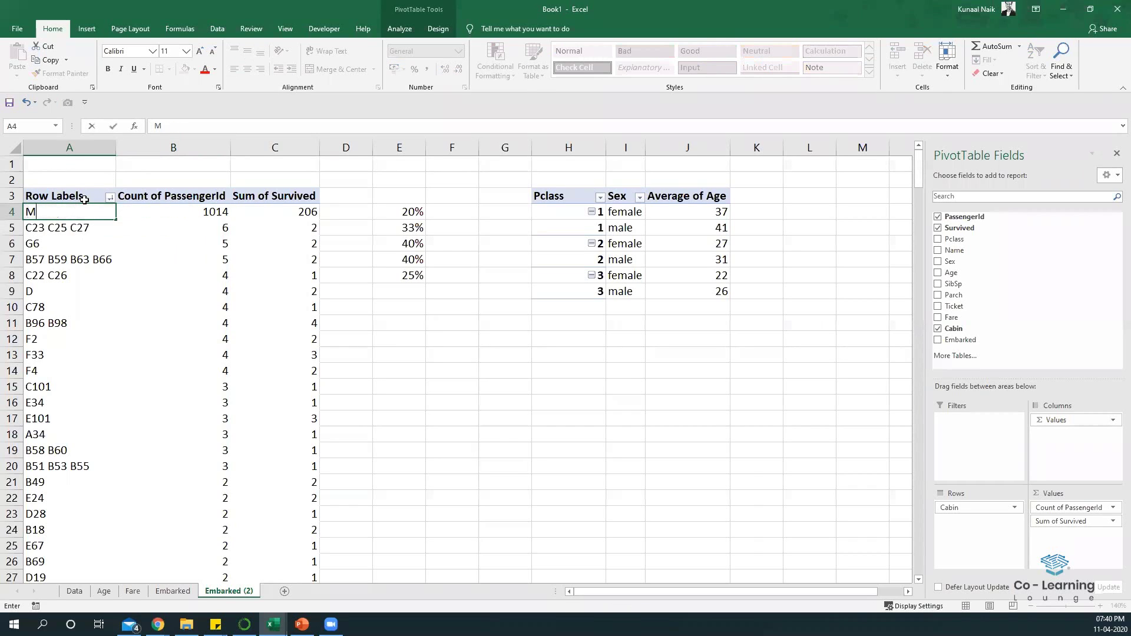
type("issing")
key("Return")
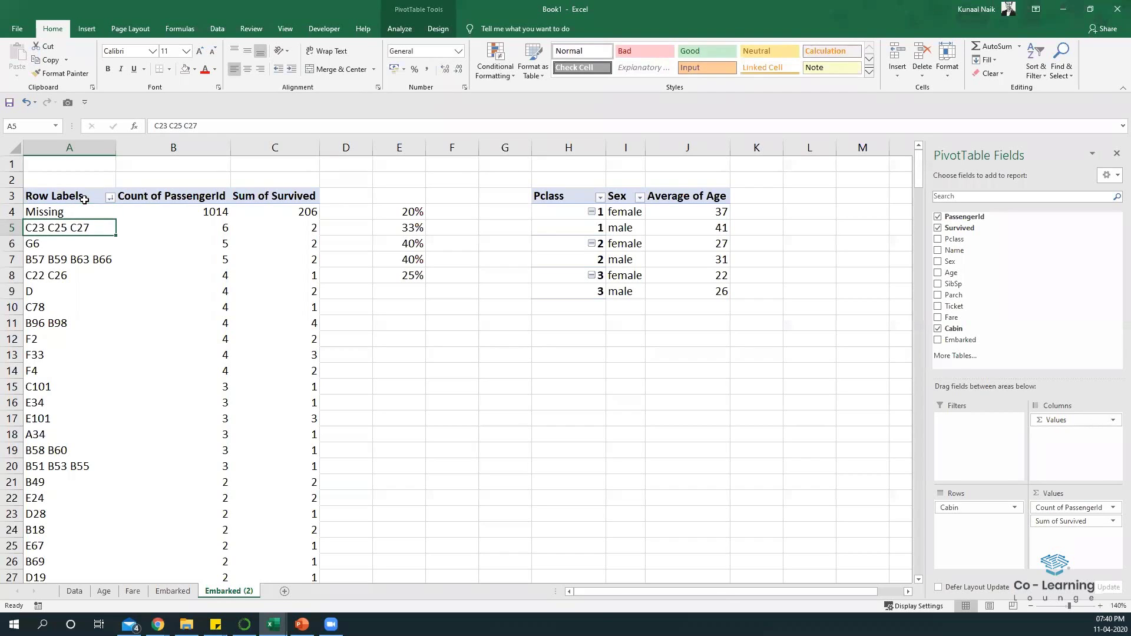
left_click(35, 212)
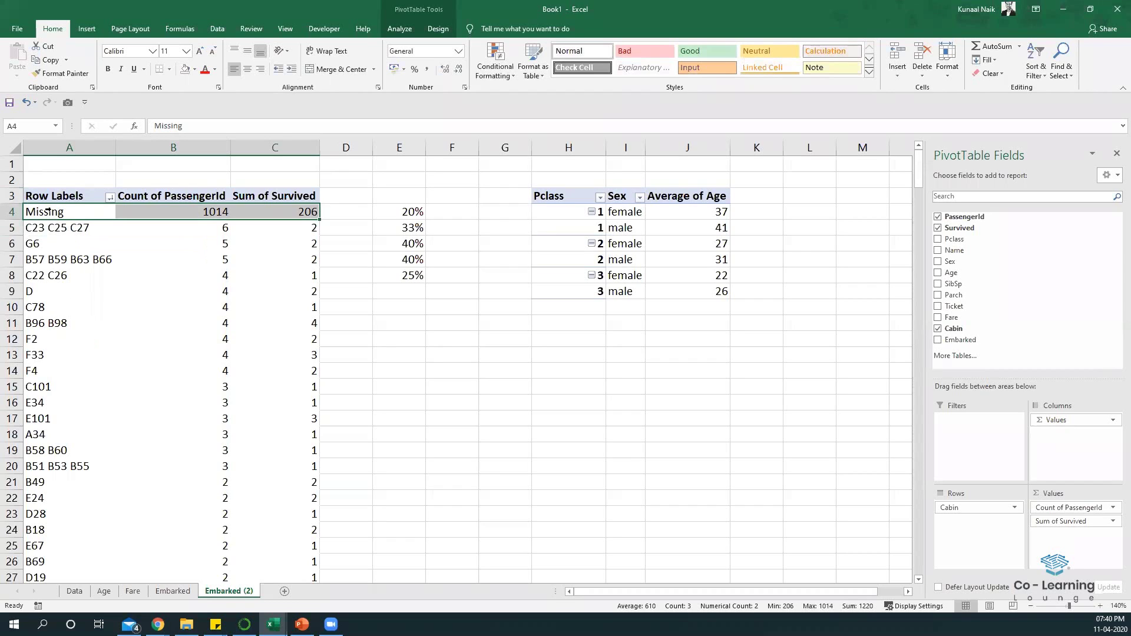
left_click_drag(48, 208, 64, 291)
left_click(60, 307)
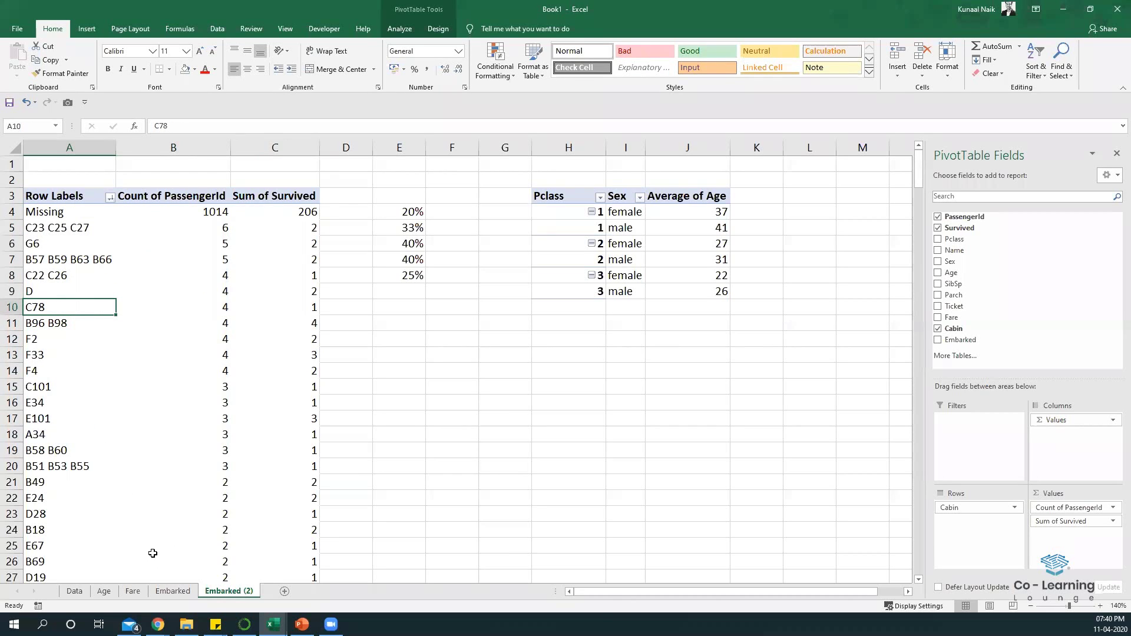
Step: Add the column header Cabin_1 in cell P2 of the Data sheet, beside Embarked_1
left_click(75, 590)
left_click(711, 183)
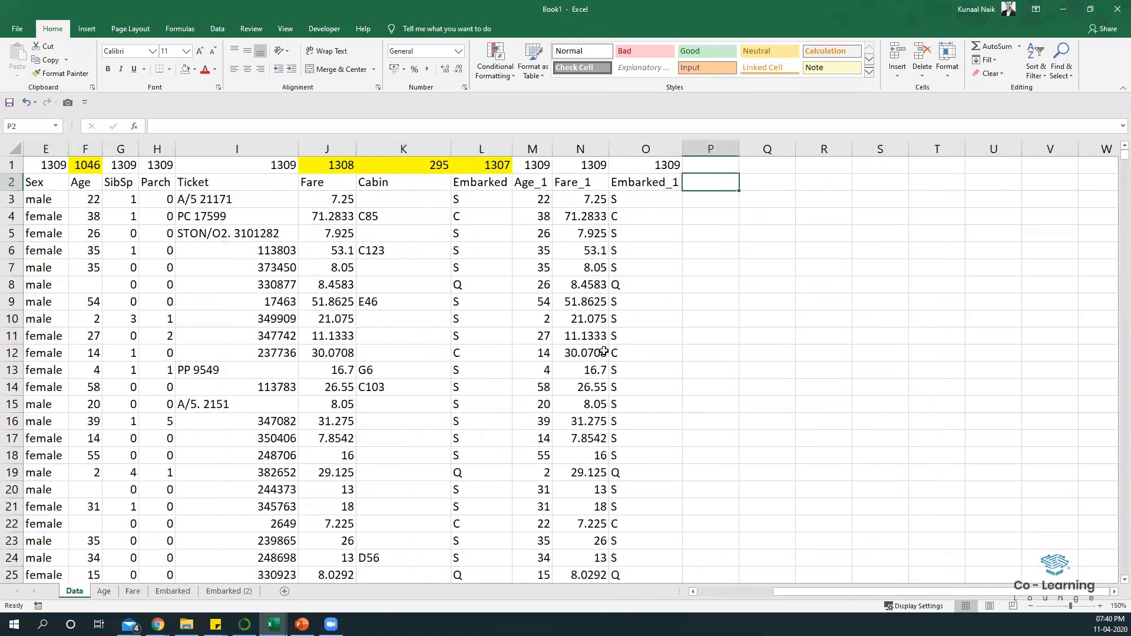
type("Cabin")
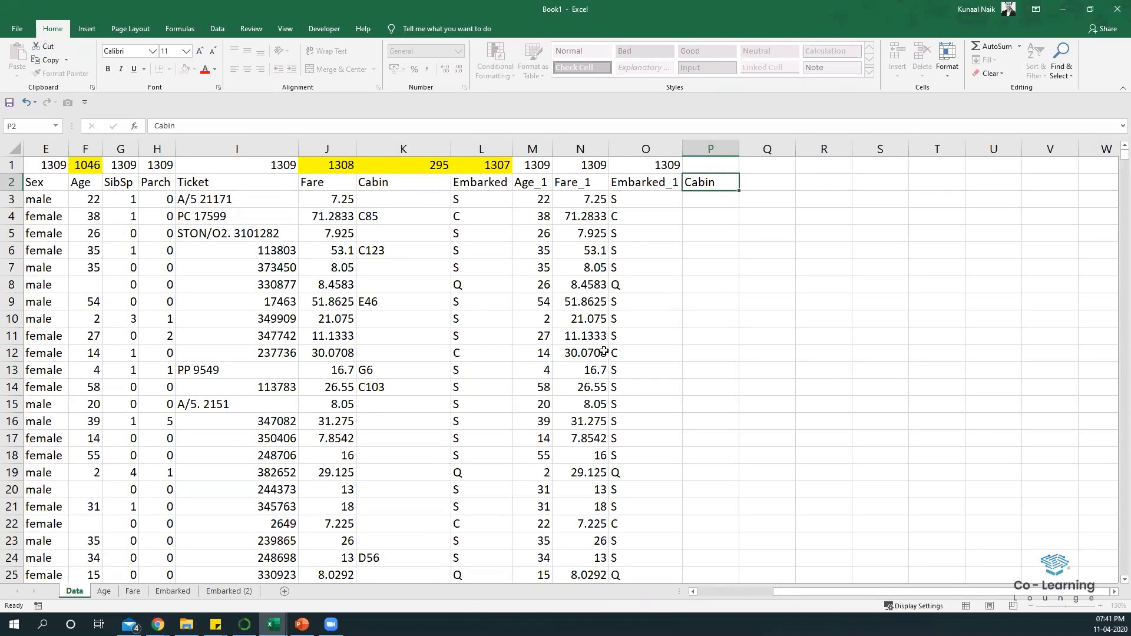
key("Return")
key("Up")
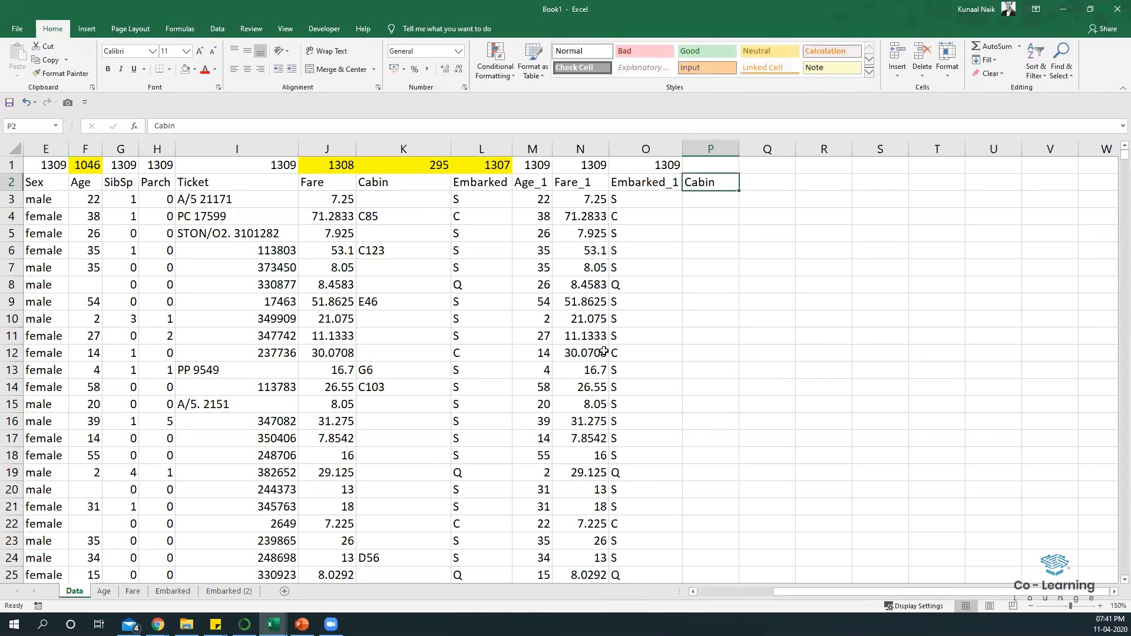
key("F1")
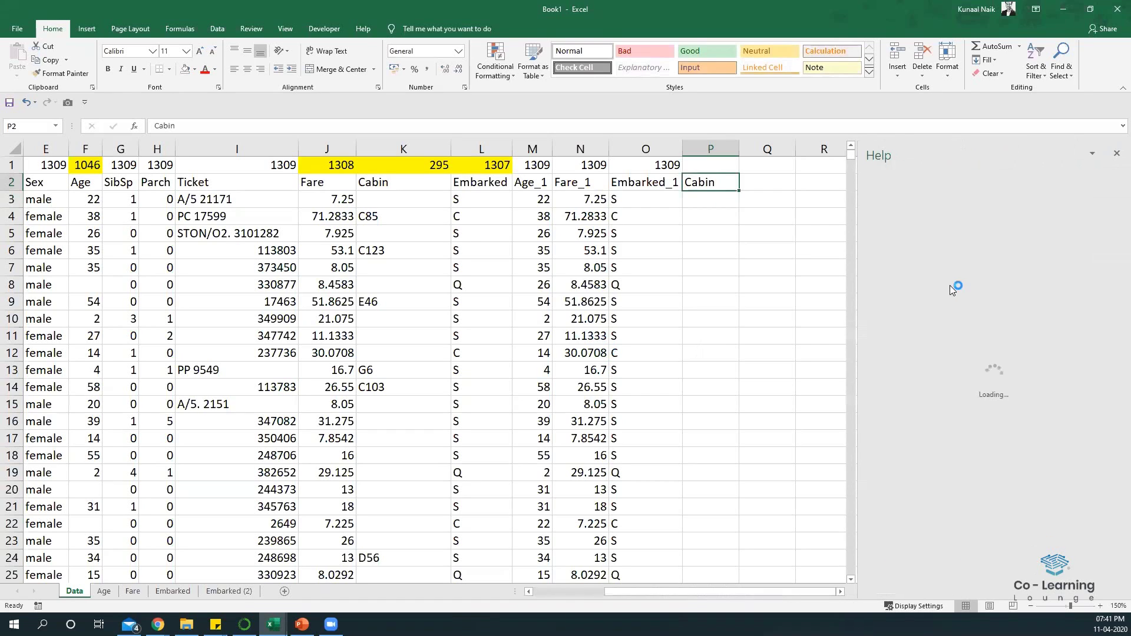
left_click(1116, 153)
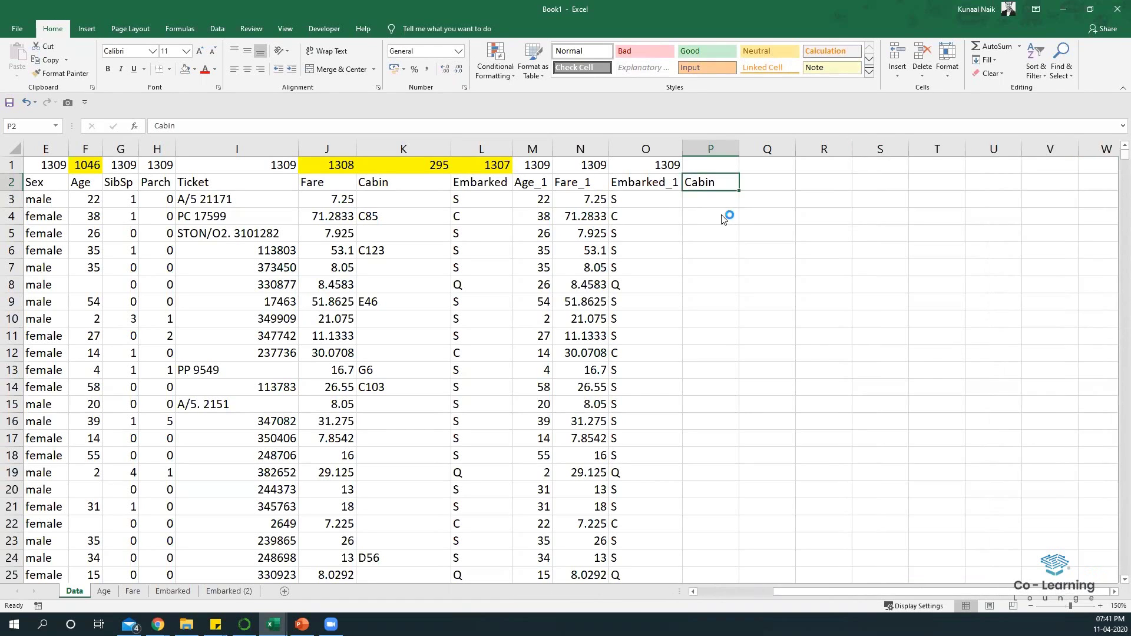
double_click(729, 184)
type("_1")
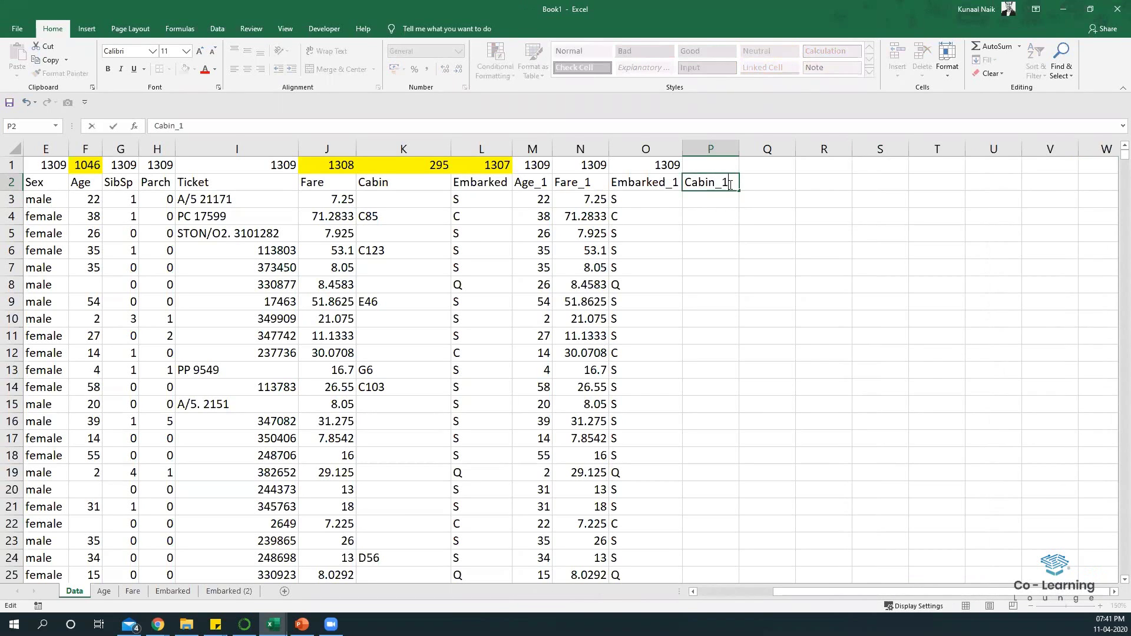
key("Return")
Step: Enter =LEFT(K3,1) in cell P3 of the Data sheet and fill it down the Cabin_1 column
type("=")
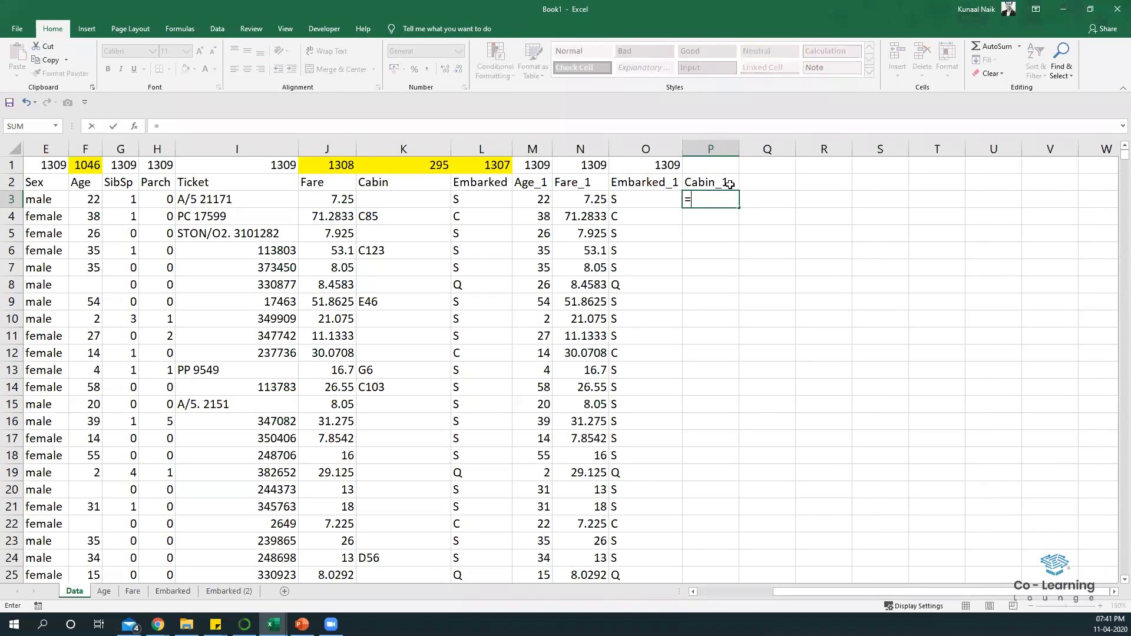
type("left")
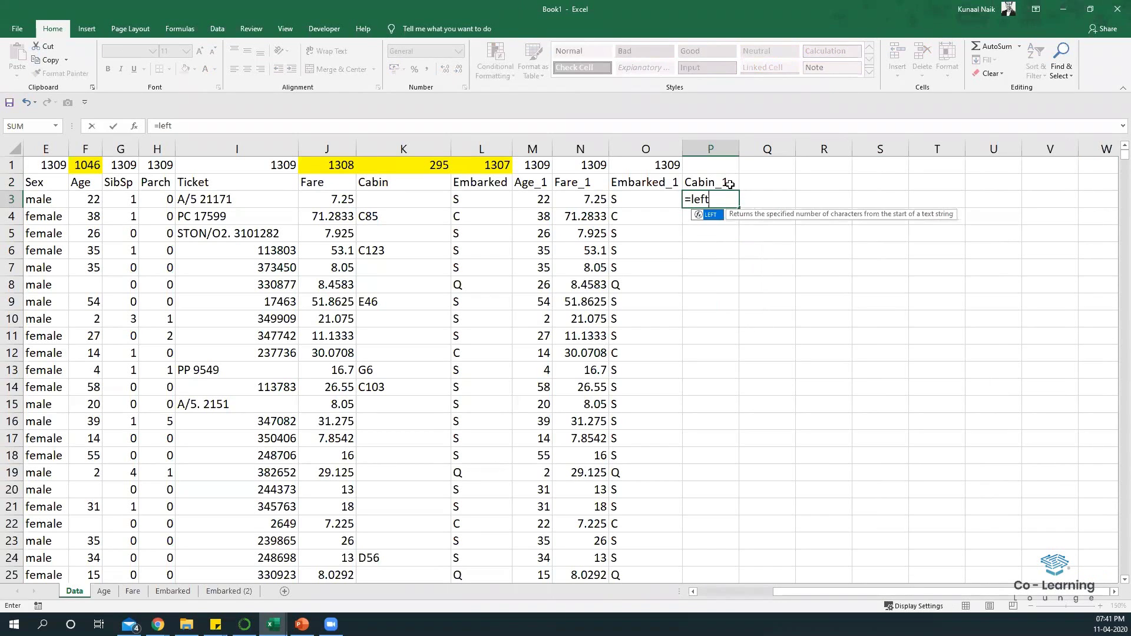
key("Tab")
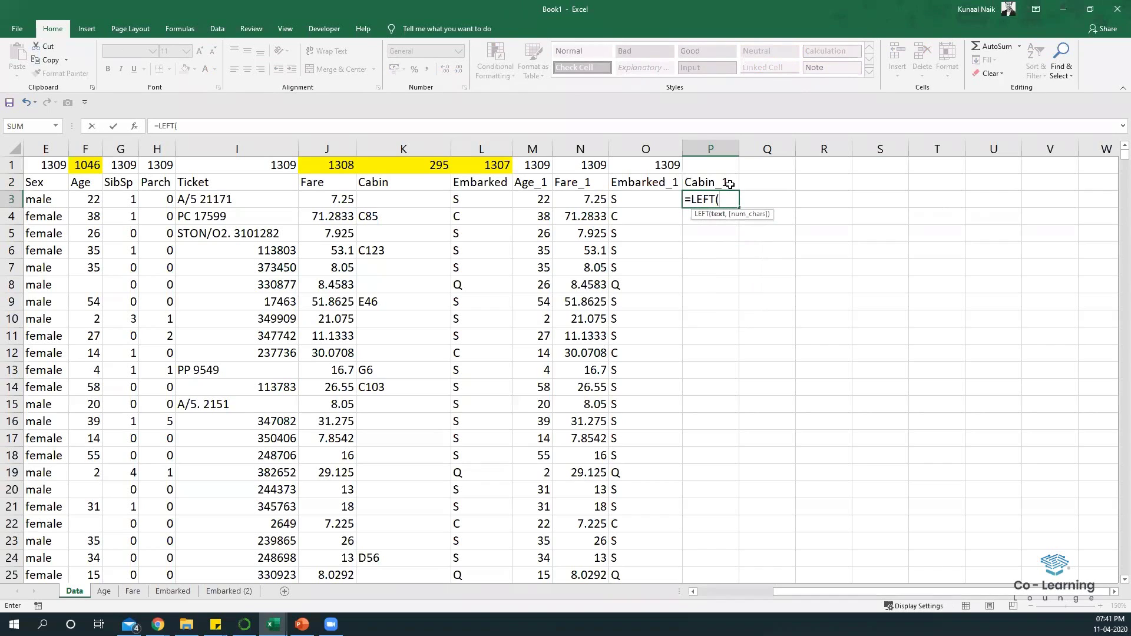
key("Left")
key("Left")
key("Left")
key("Left")
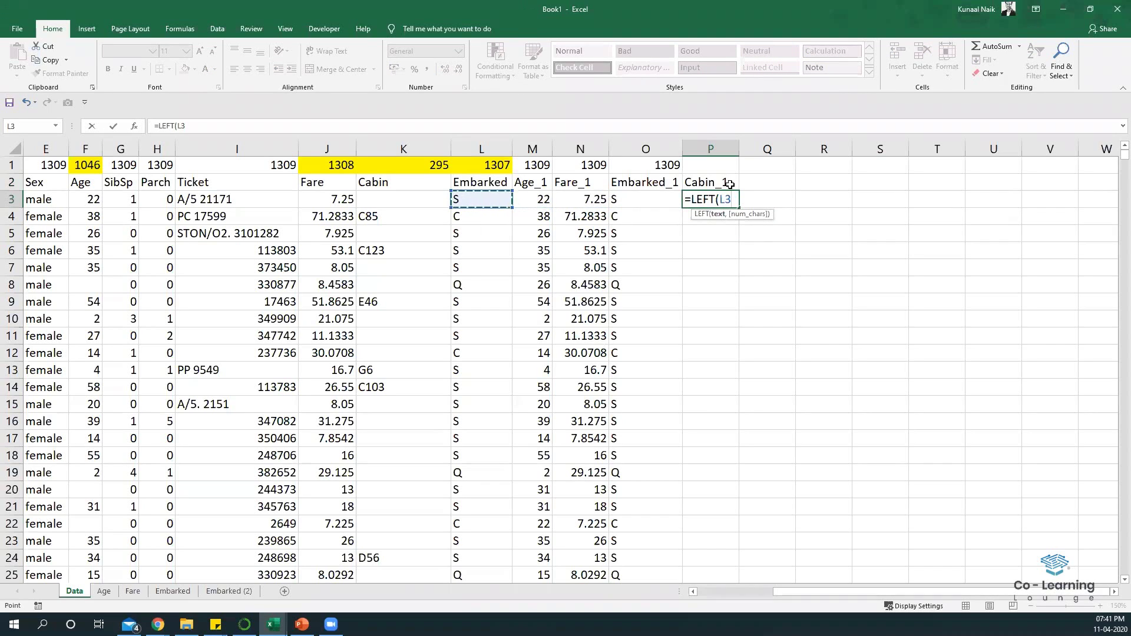
key("Left")
type(",1")
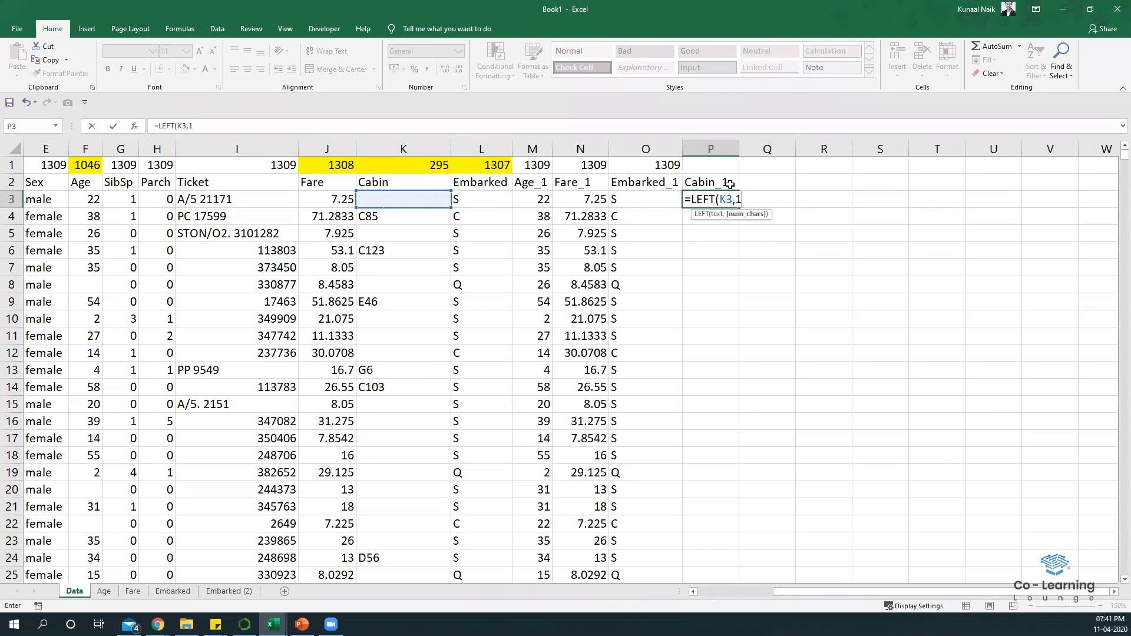
type(")")
key("ctrl+Return")
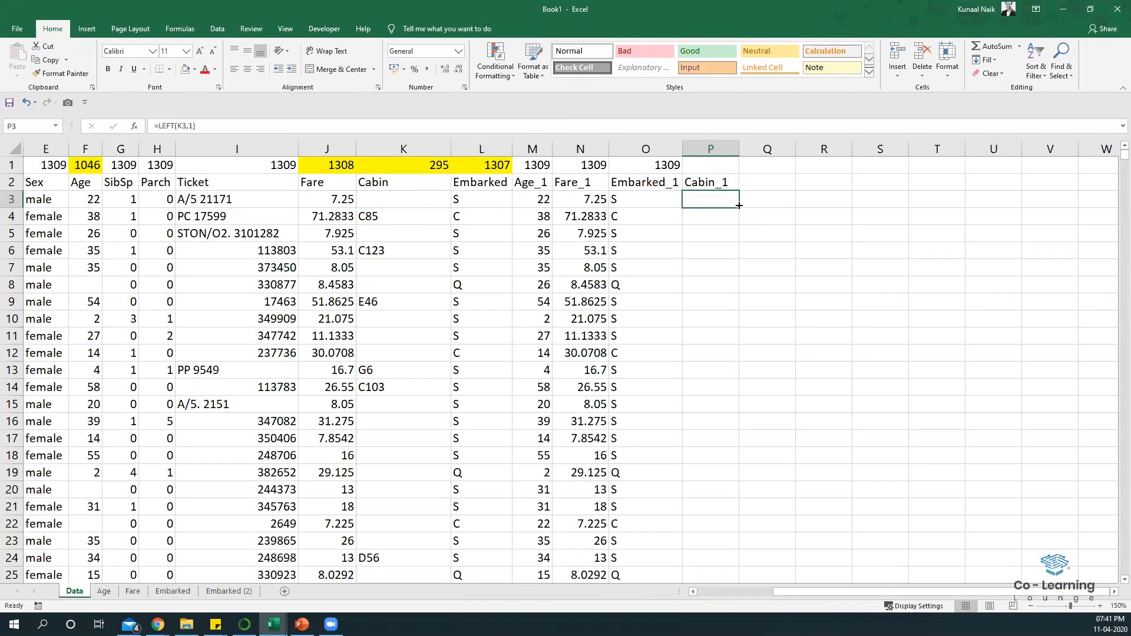
double_click(738, 205)
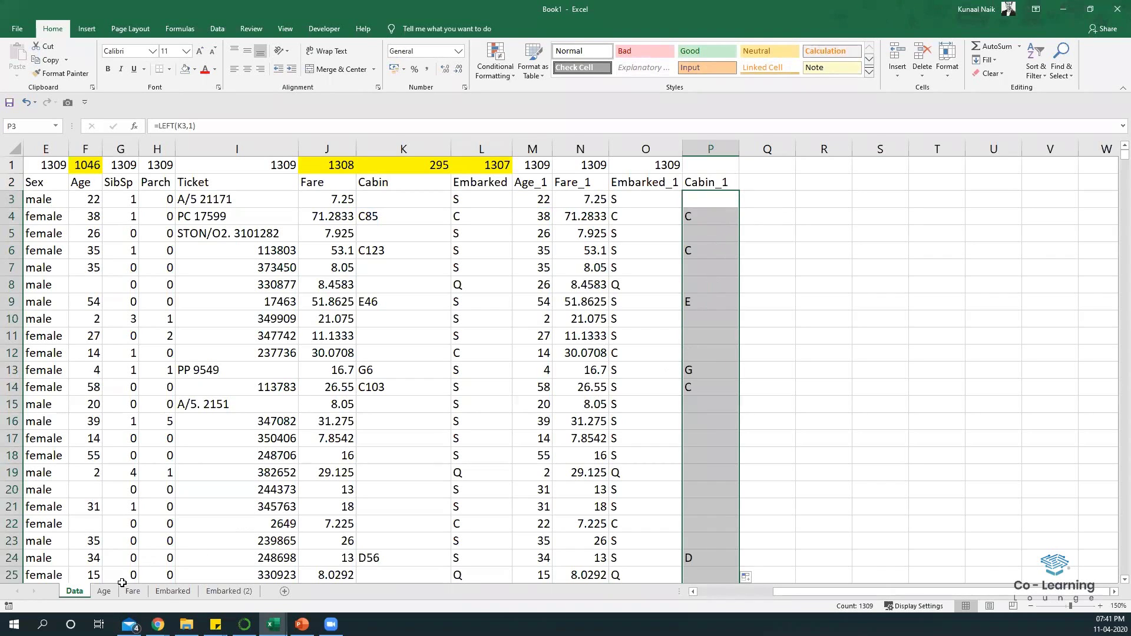
Step: Rename the Embarked (2) sheet as Cabin
left_click(227, 591)
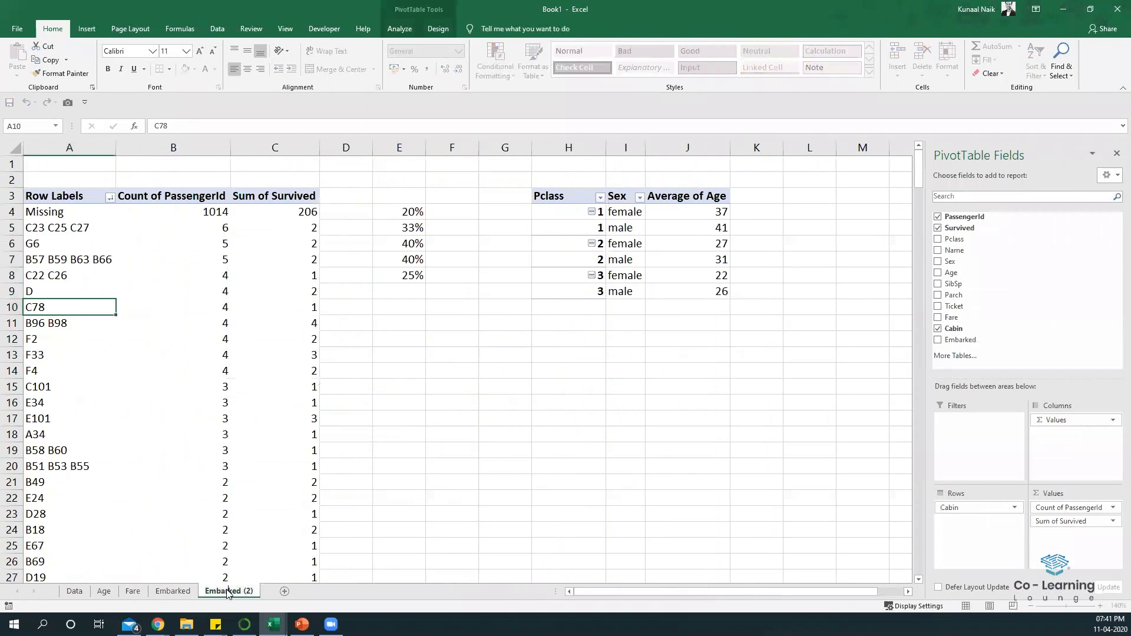
key("ctrl+a")
double_click(227, 591)
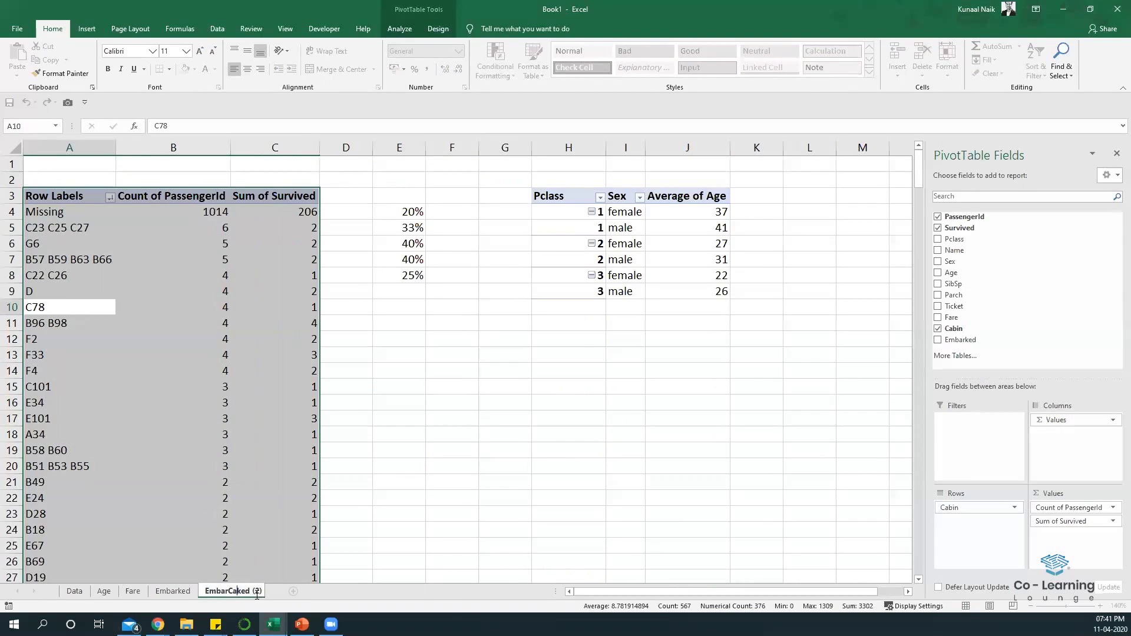
left_click(227, 591)
type("Cabi")
double_click(246, 590)
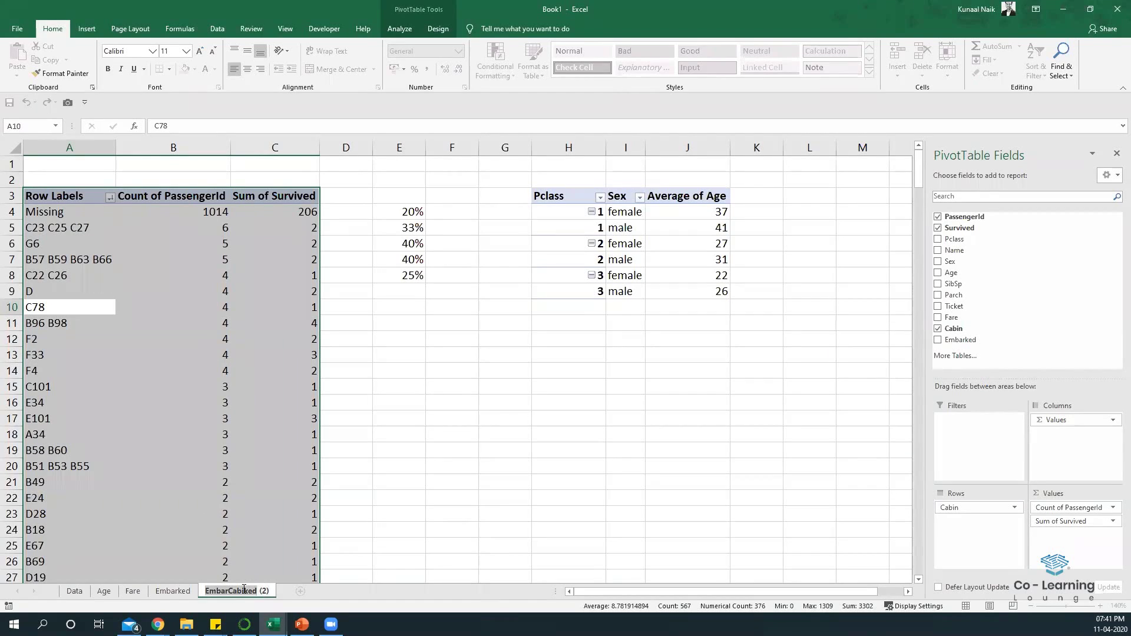
type("Cabin")
key("Delete")
key("Delete")
key("Delete")
key("Return")
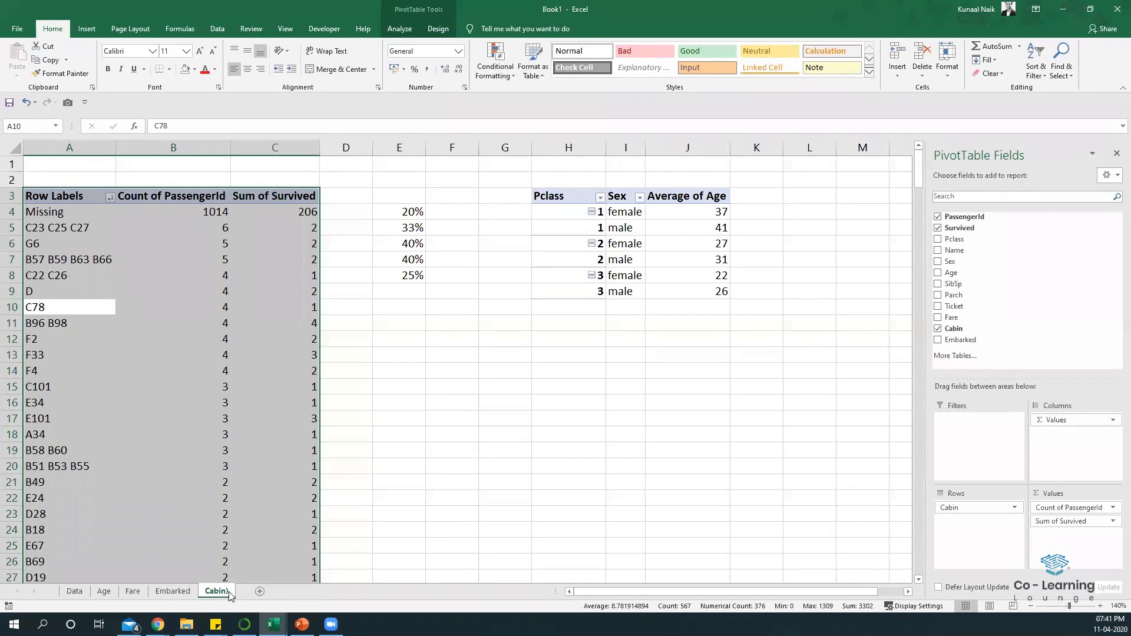
double_click(229, 592)
key("BackSpace")
left_click(136, 387)
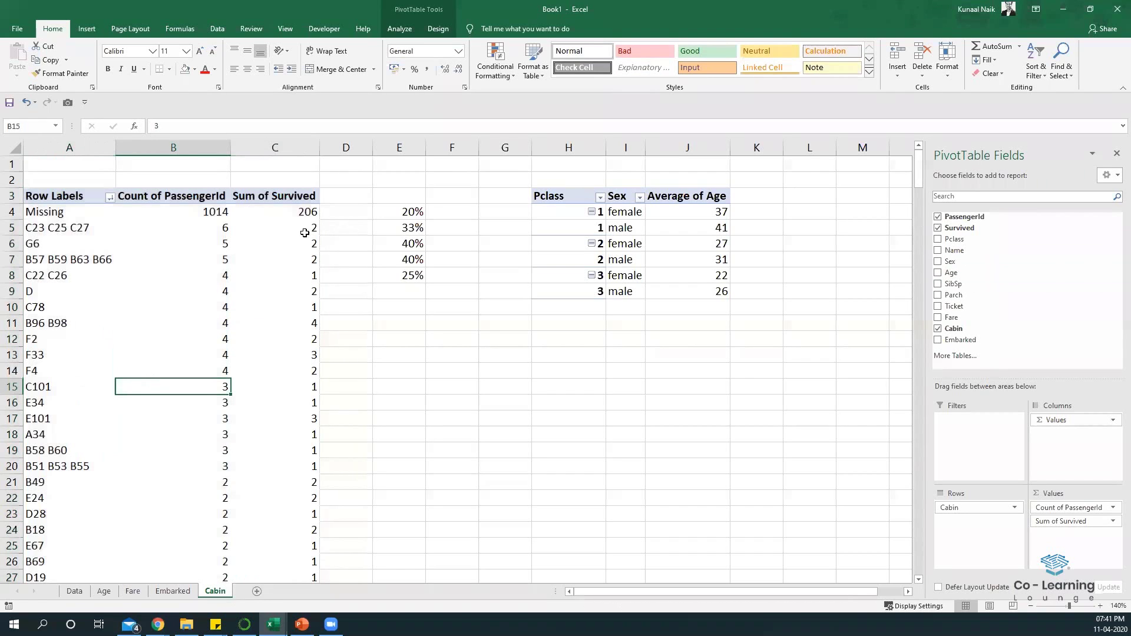
Step: Change the data source of the cabin pivot table to the range Data!$A$2:$P$1311
left_click(399, 29)
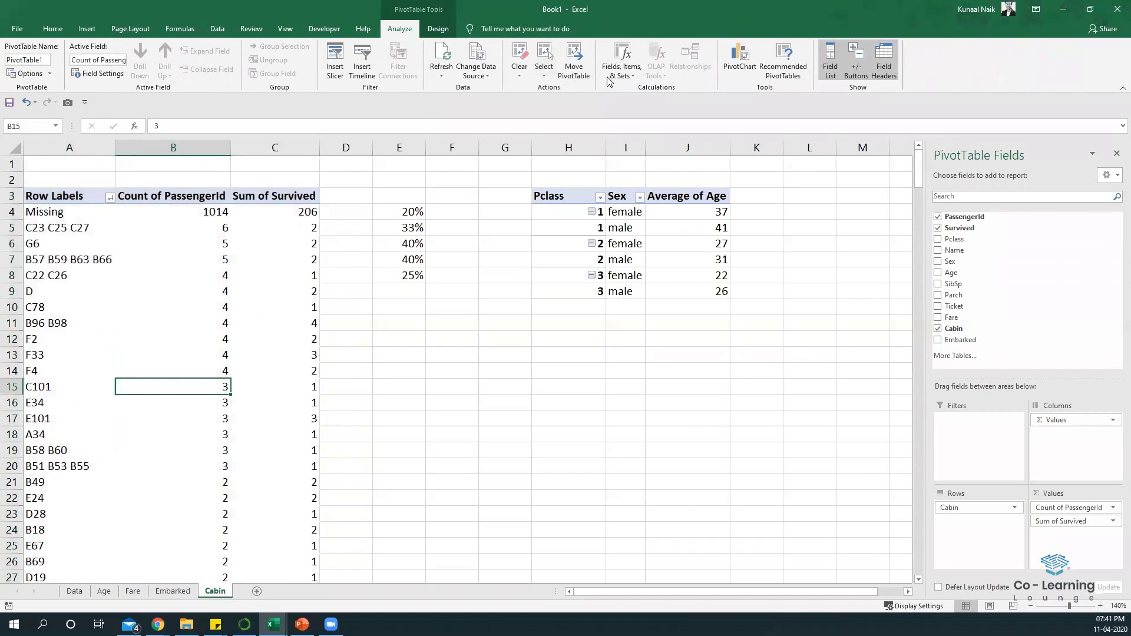
left_click(476, 71)
left_click(500, 89)
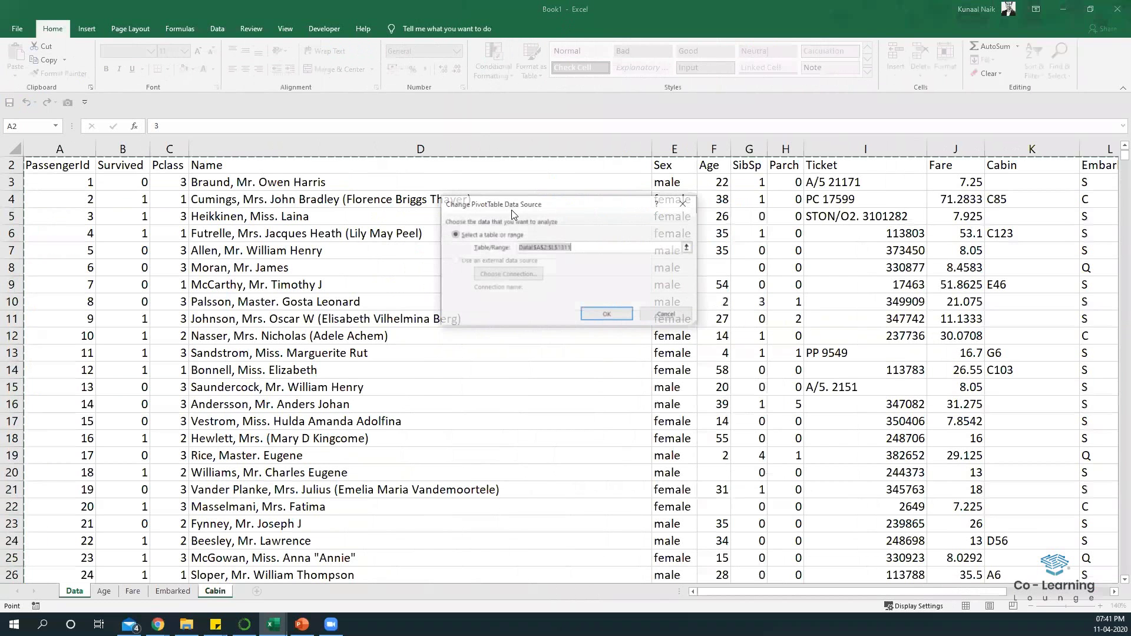
key("Up")
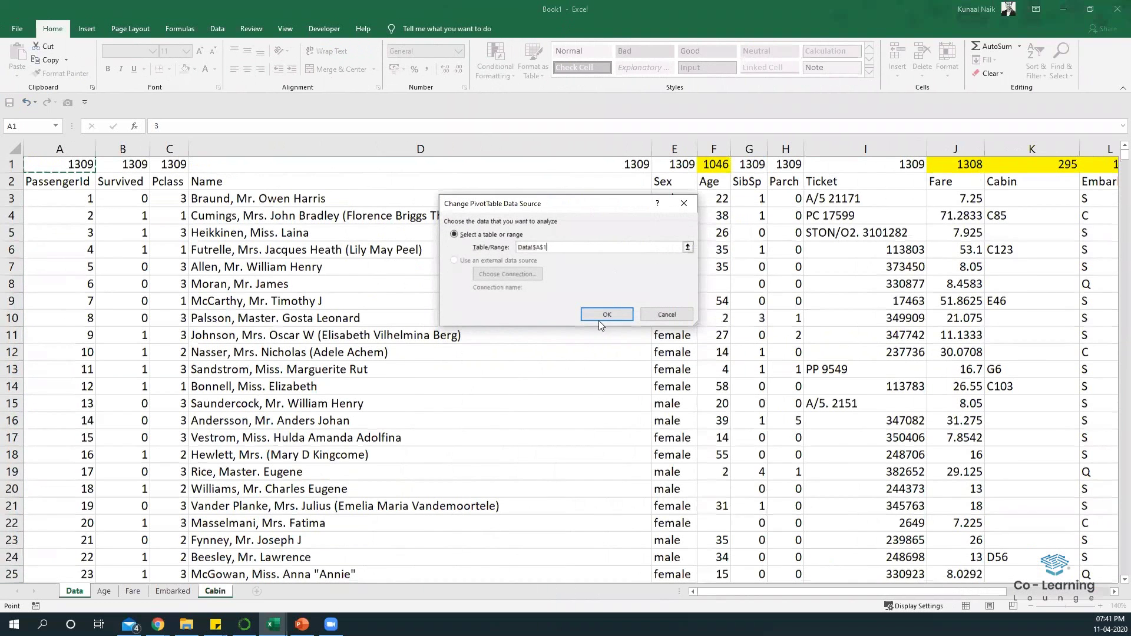
key("Down")
key("ctrl+shift+Right")
key("ctrl+shift+Down")
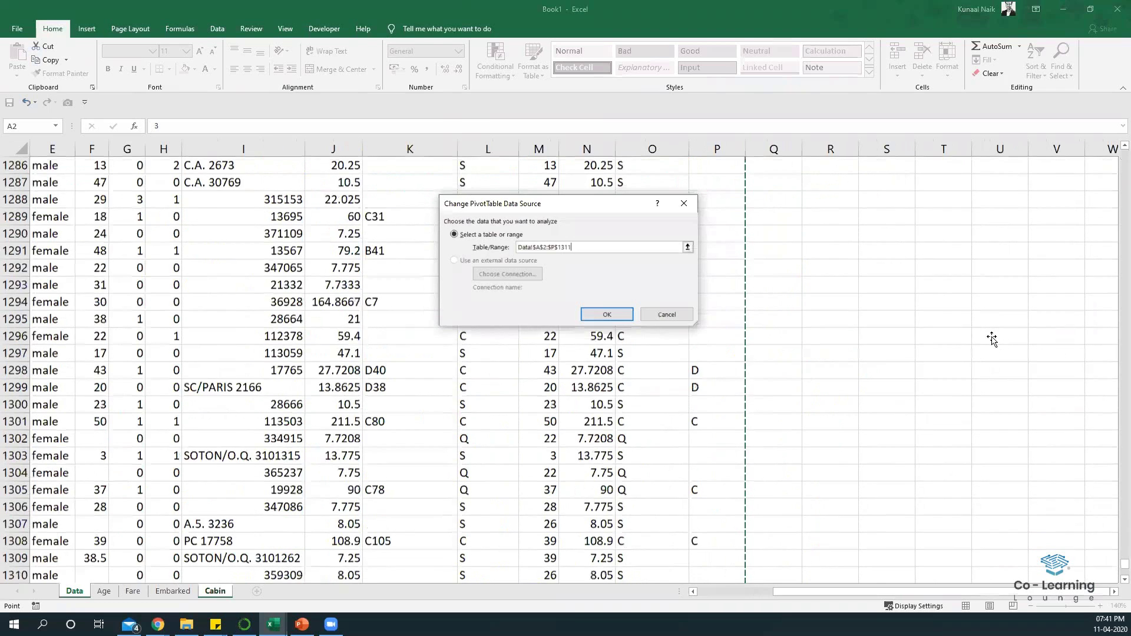
key("Return")
Step: Replace Cabin with Cabin_1 as the pivot table's row field and review the grouped cabin letters, including the blank row
left_click_drag(957, 347, 993, 295)
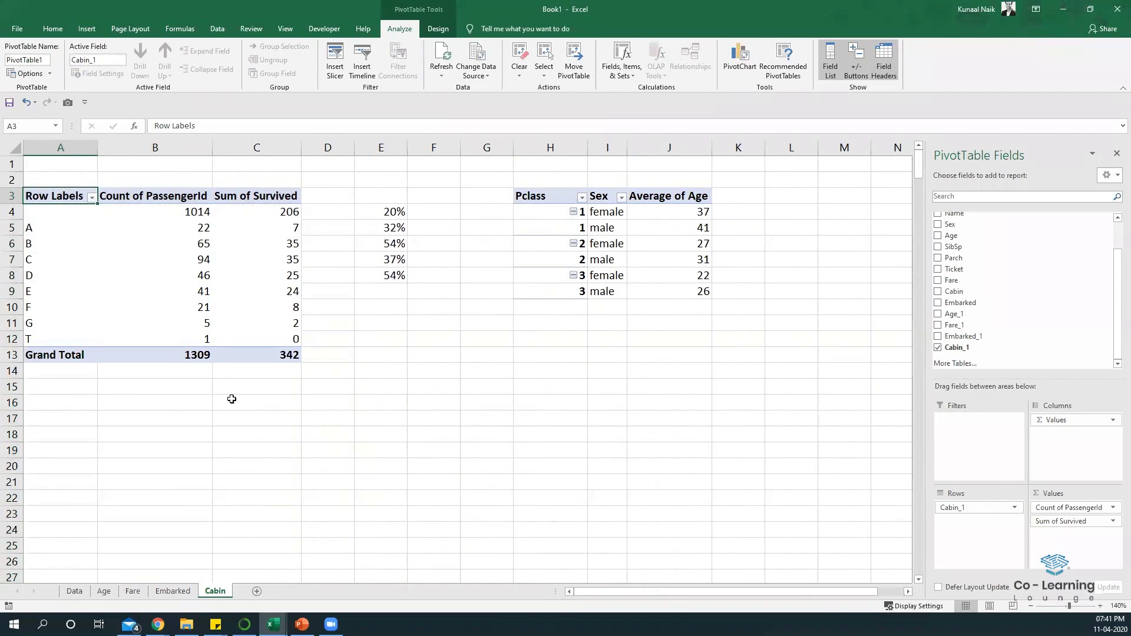
left_click_drag(59, 211, 253, 338)
mouse_move(129, 316)
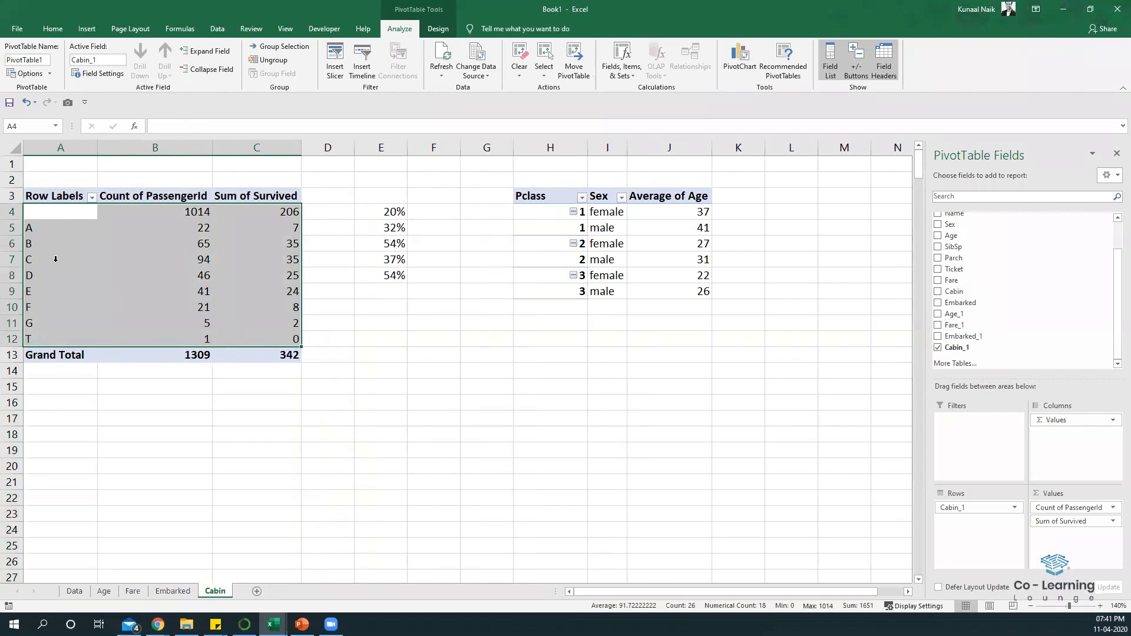
mouse_move(55, 219)
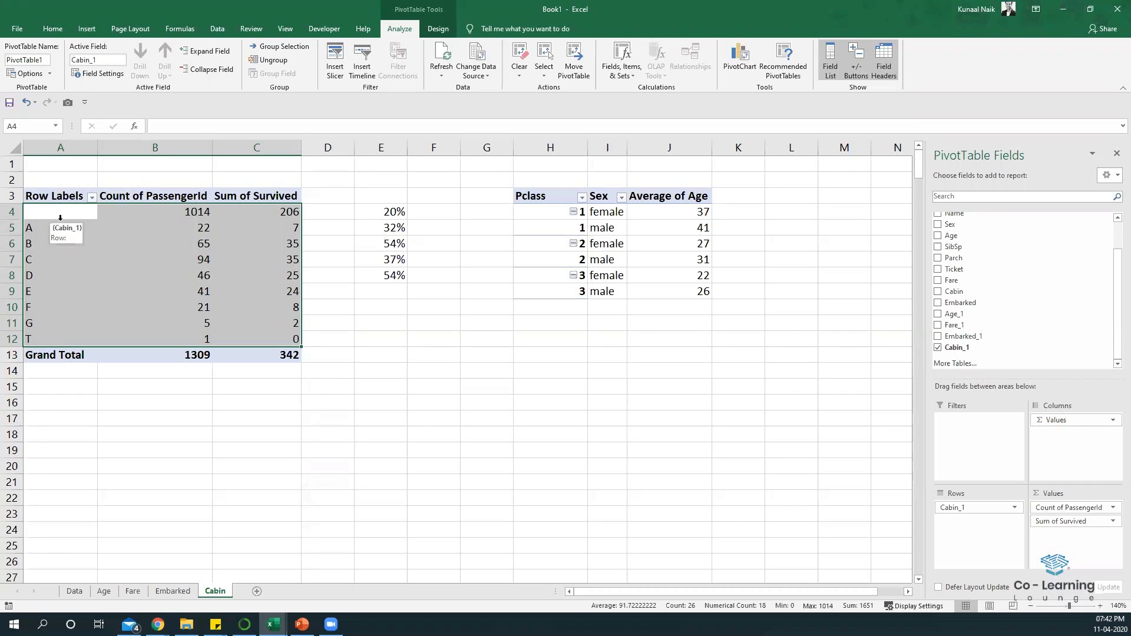
left_click(53, 215)
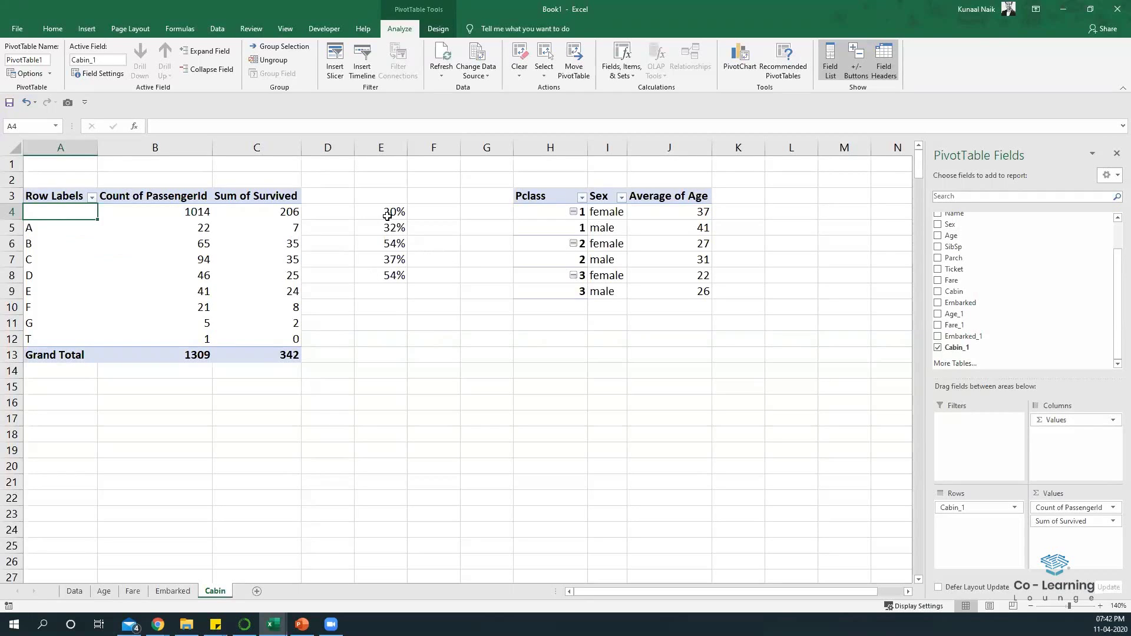
Step: Fill the survival rate formula =C4/B4 down through E12 and compare the rates of cabin rows B, D and E
left_click_drag(387, 215, 392, 342)
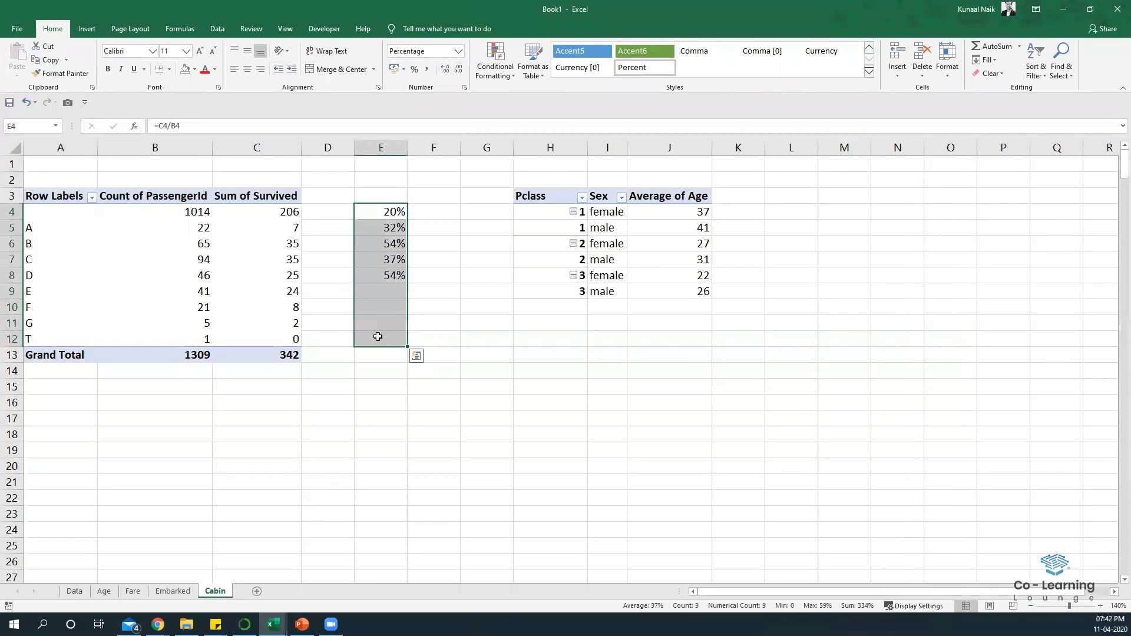
key("ctrl+d")
left_click_drag(381, 211, 389, 329)
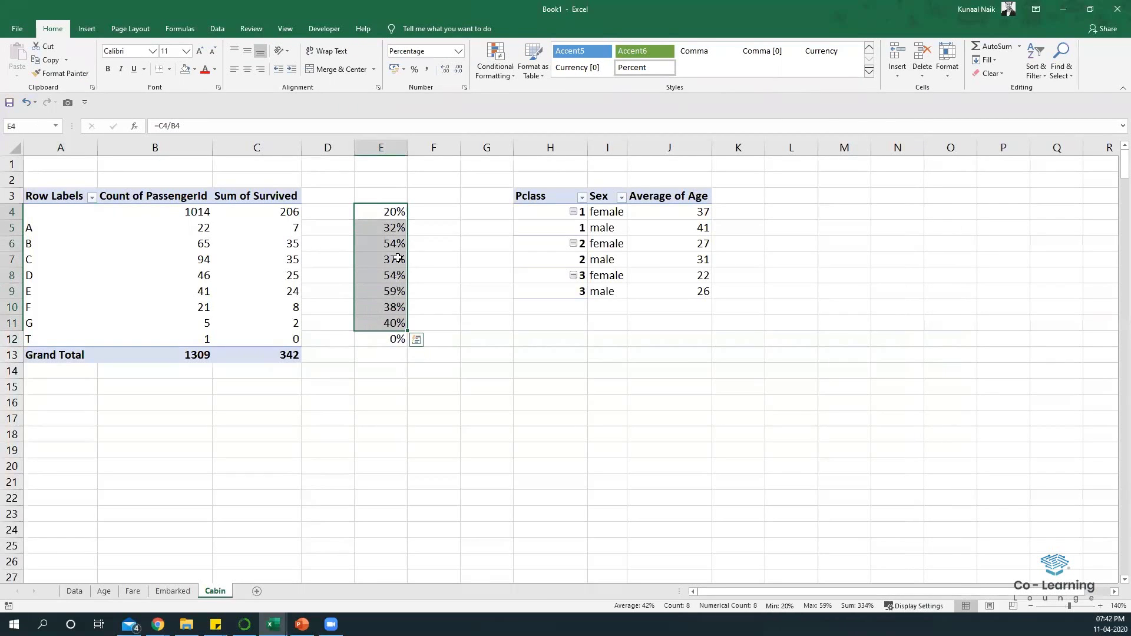
left_click_drag(393, 246, 81, 245)
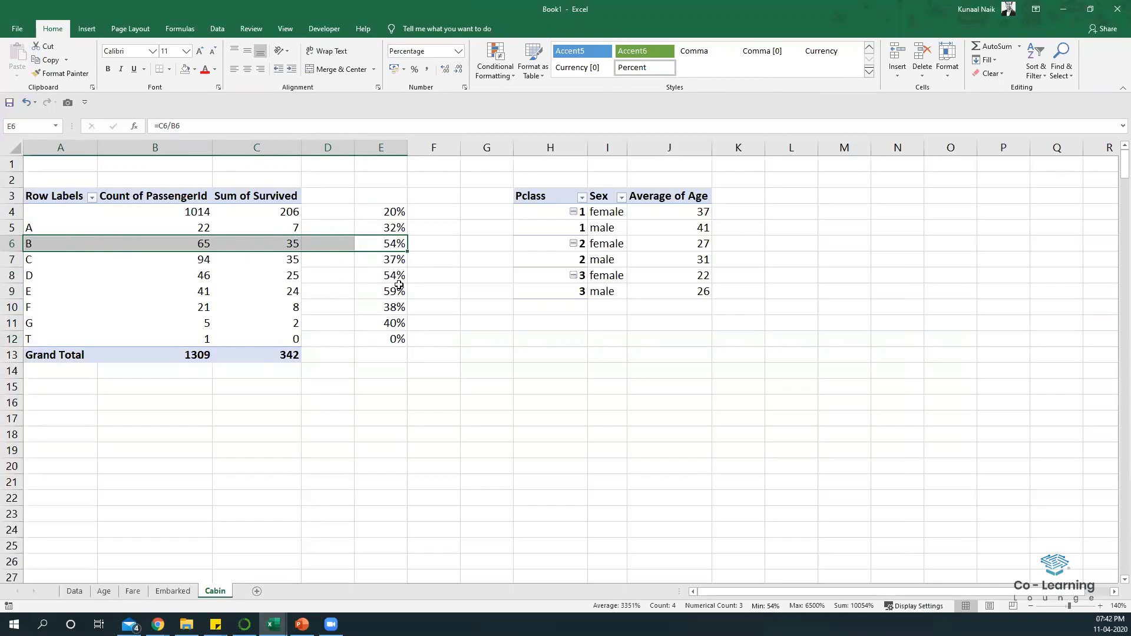
left_click_drag(400, 276, 54, 291)
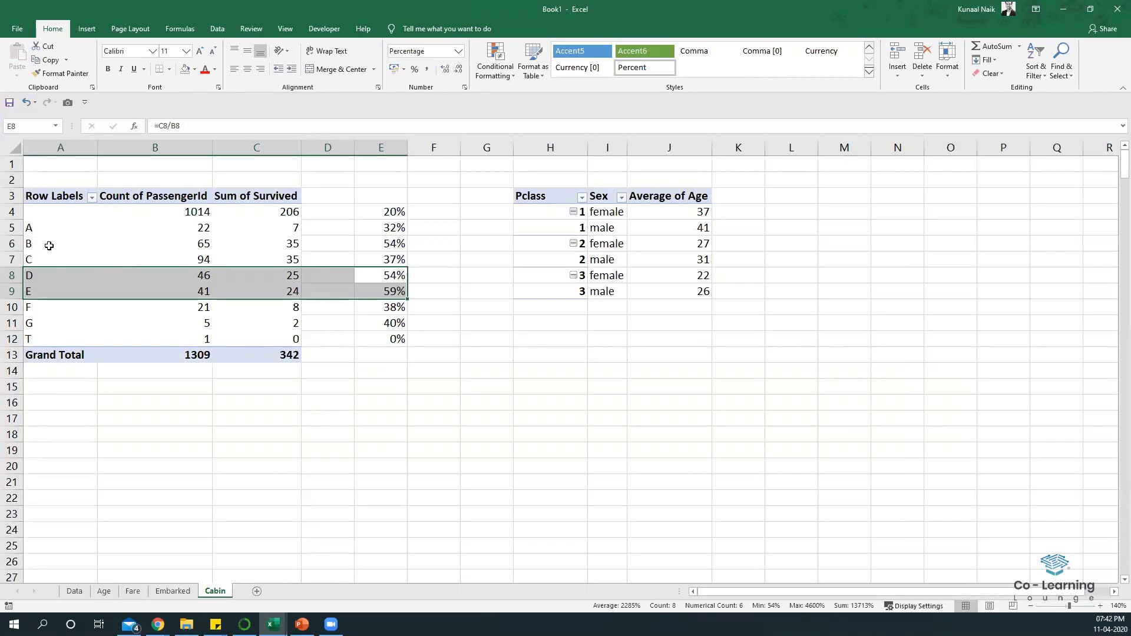
left_click_drag(49, 246, 371, 247)
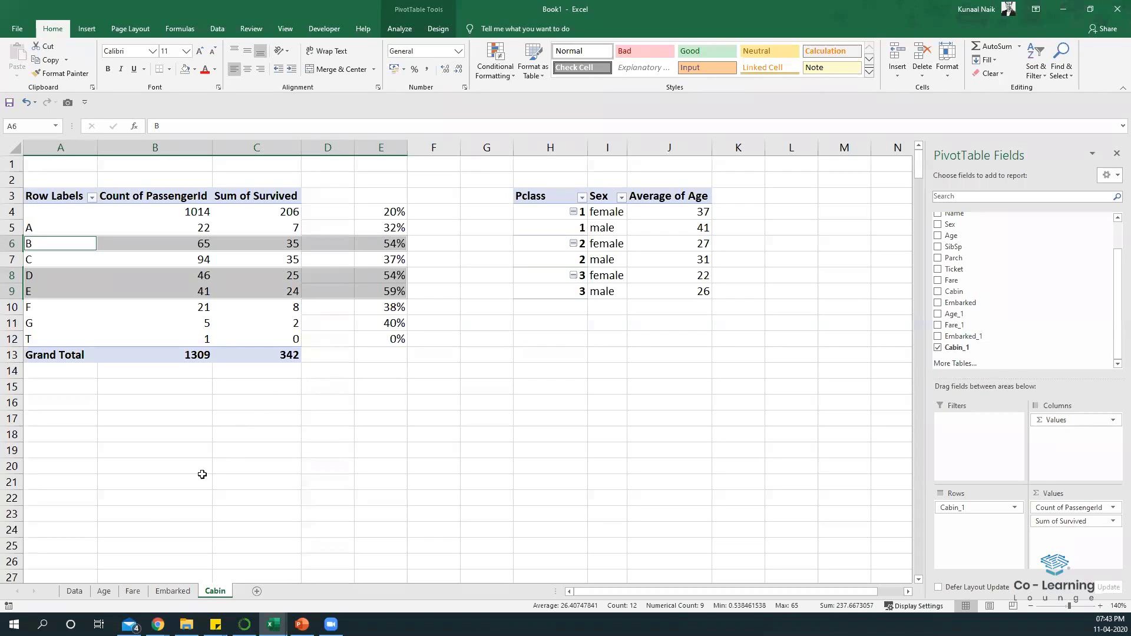
Step: Change the Cabin_1 formula in cell P3 of the Data sheet to =IF(K3="","M",LEFT(K3,1))
left_click(75, 593)
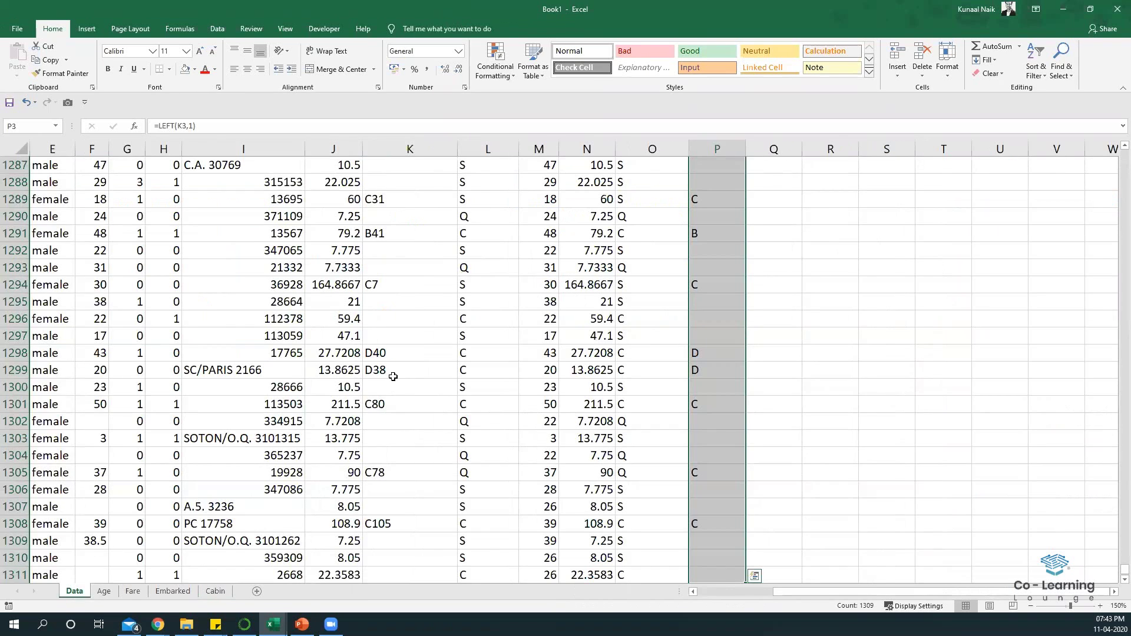
key("ctrl+Up")
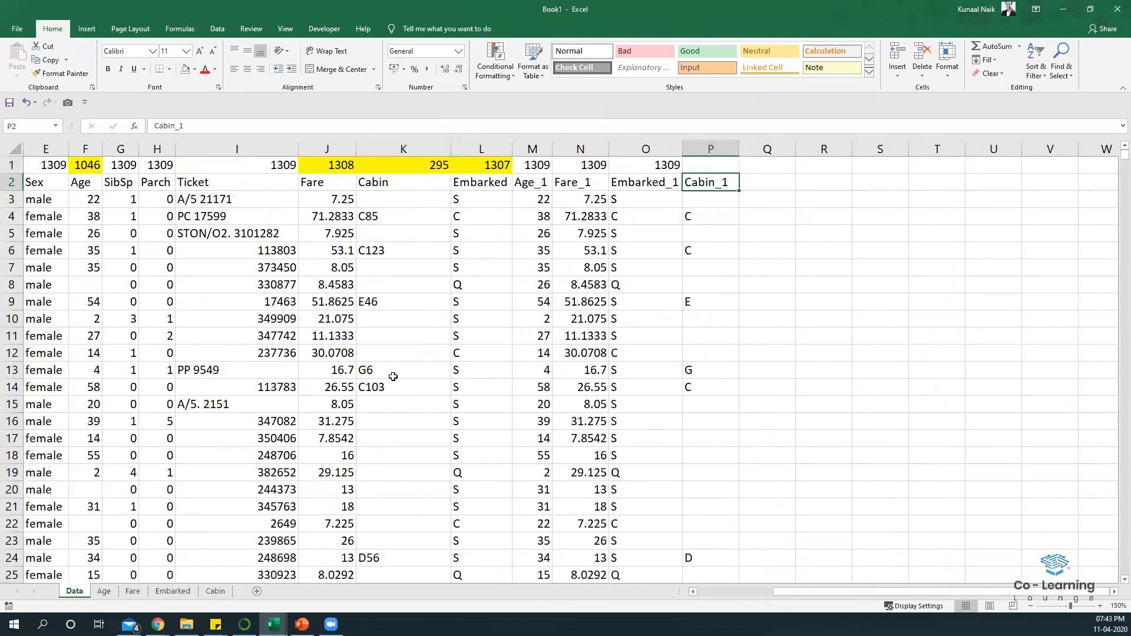
key("Down")
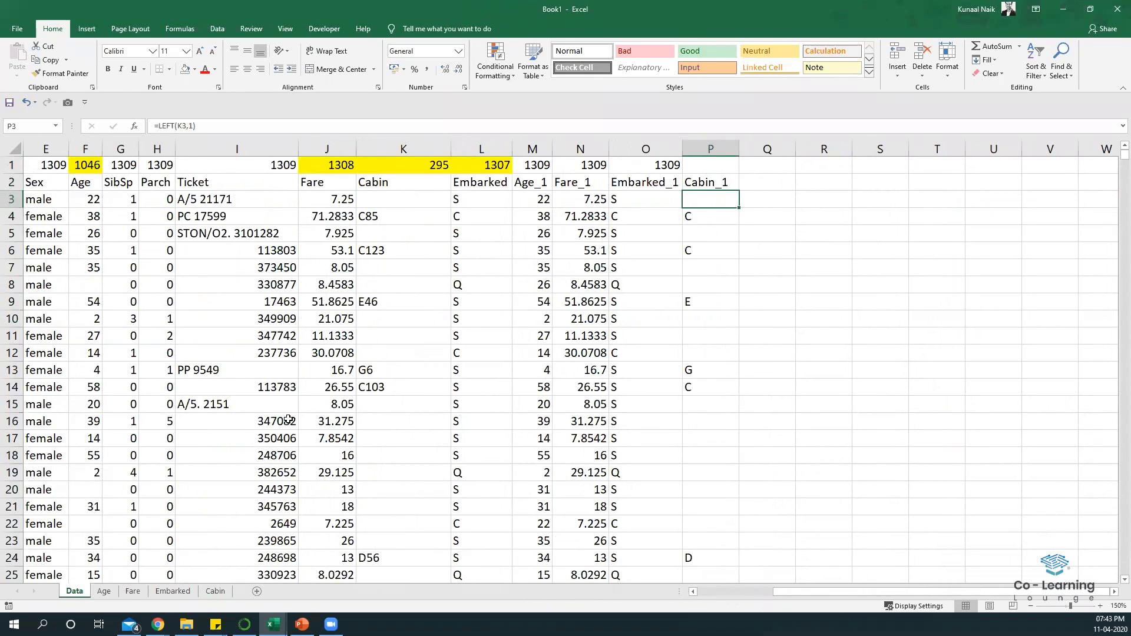
left_click(159, 127)
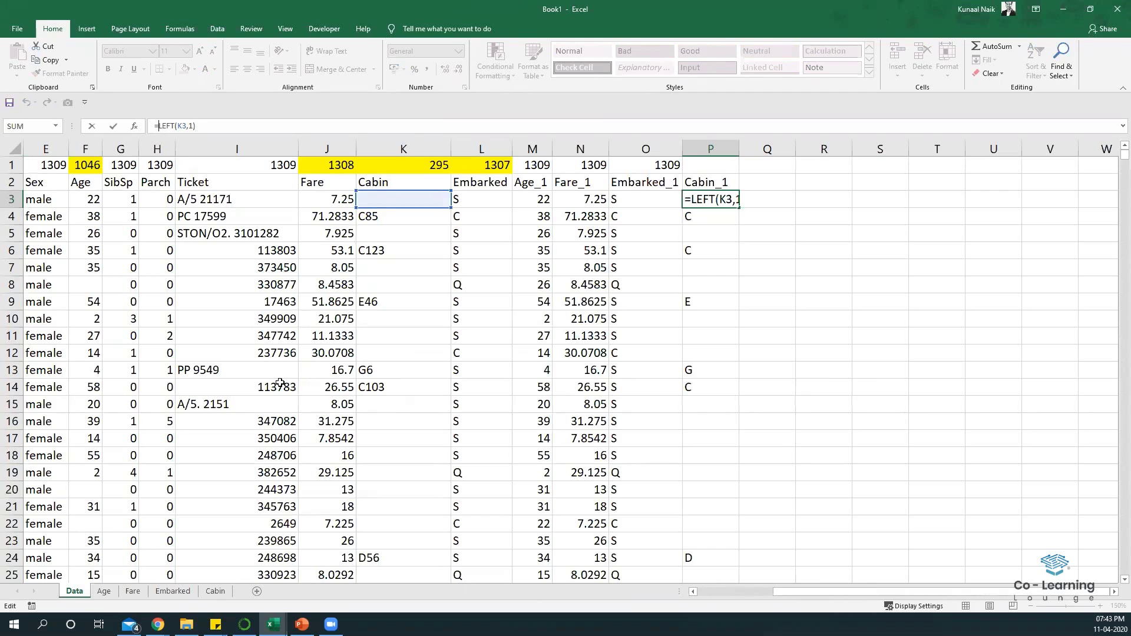
type("IF(")
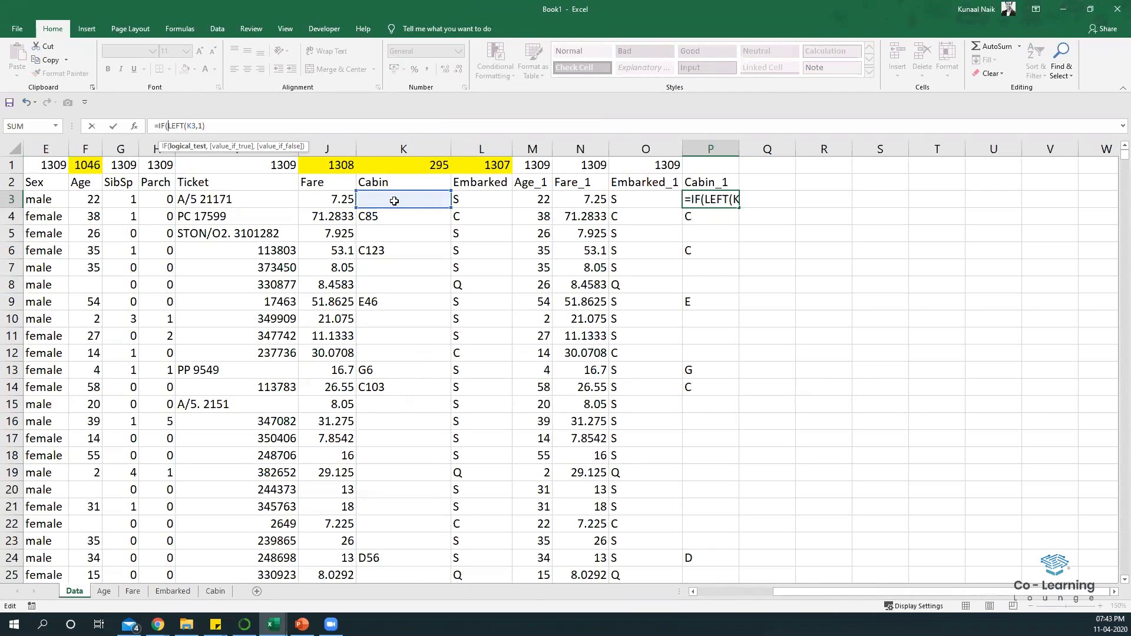
left_click(394, 200)
type("\"\",")
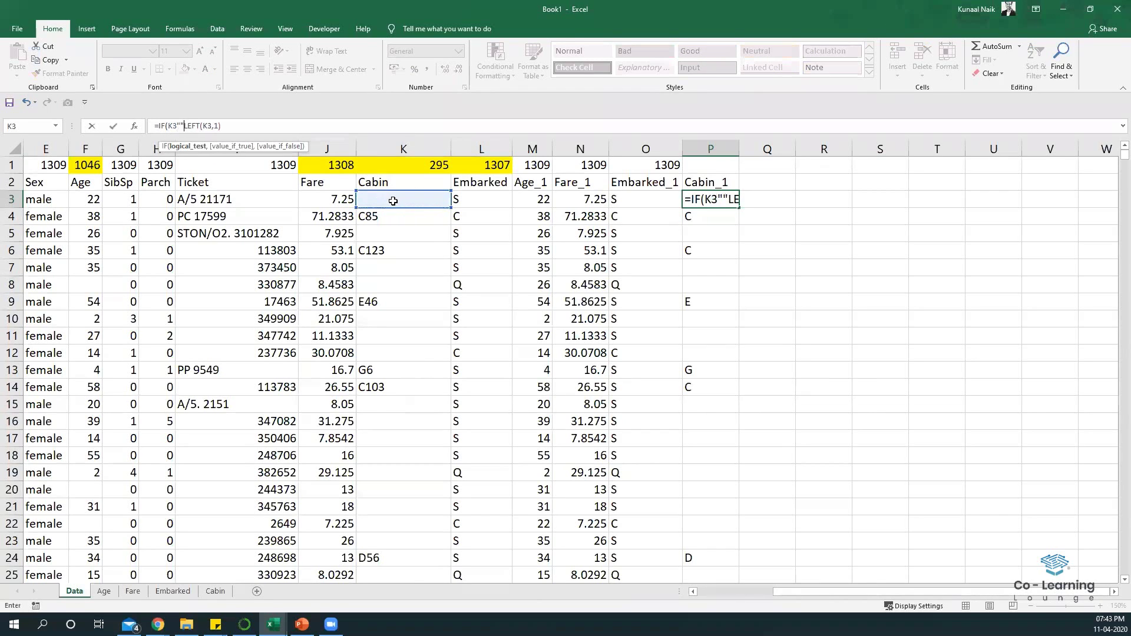
type("\"M")
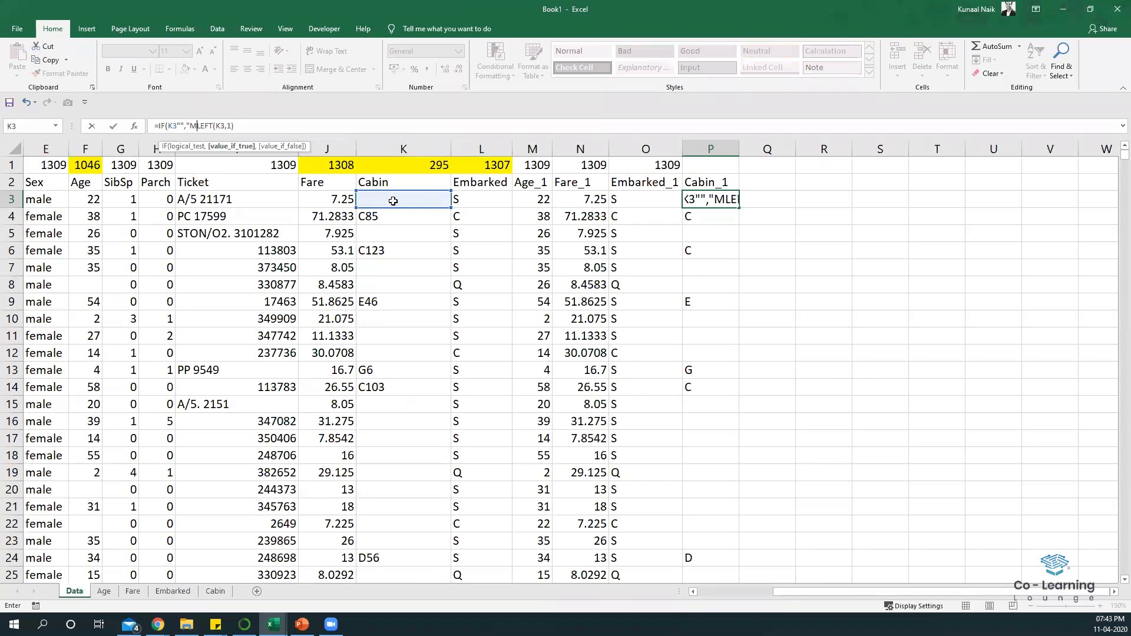
type("\",")
left_click(282, 126)
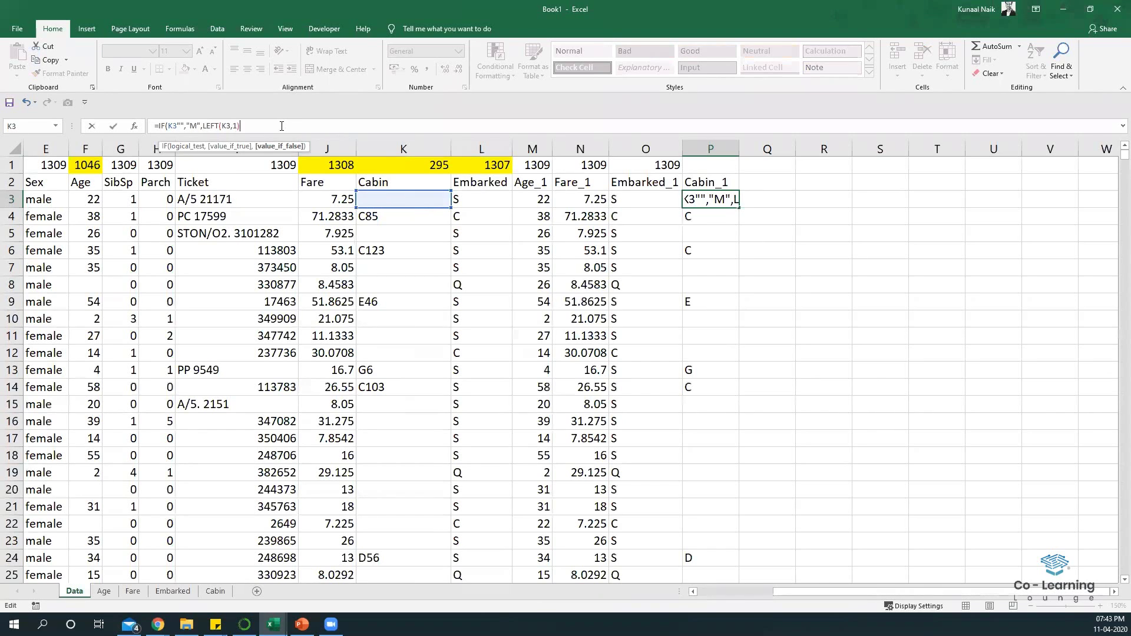
type(")")
key("Return")
key("Return")
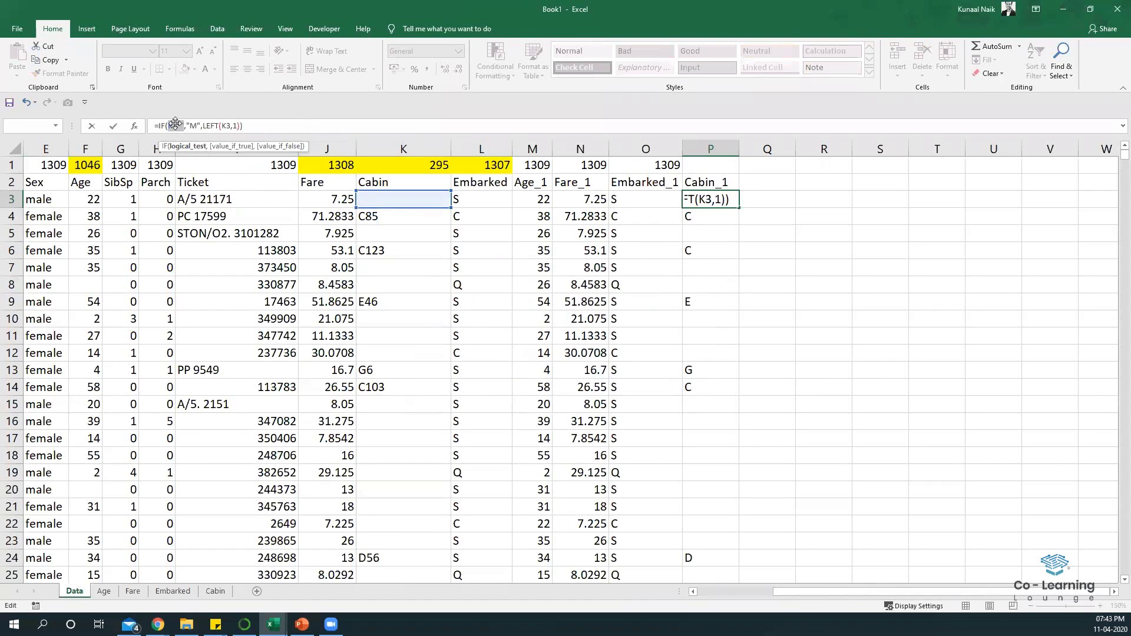
key("Right")
type("=")
key("Return")
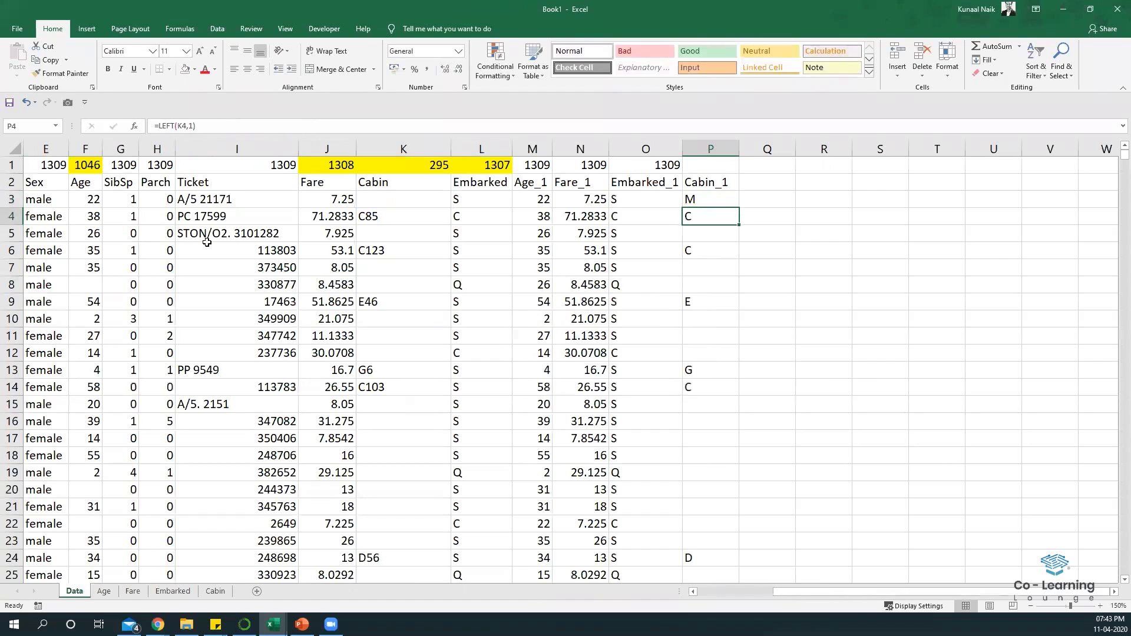
Step: Fill the Cabin_1 formula from P3 down the whole column and return to the pivot table on the Cabin sheet
left_click(732, 200)
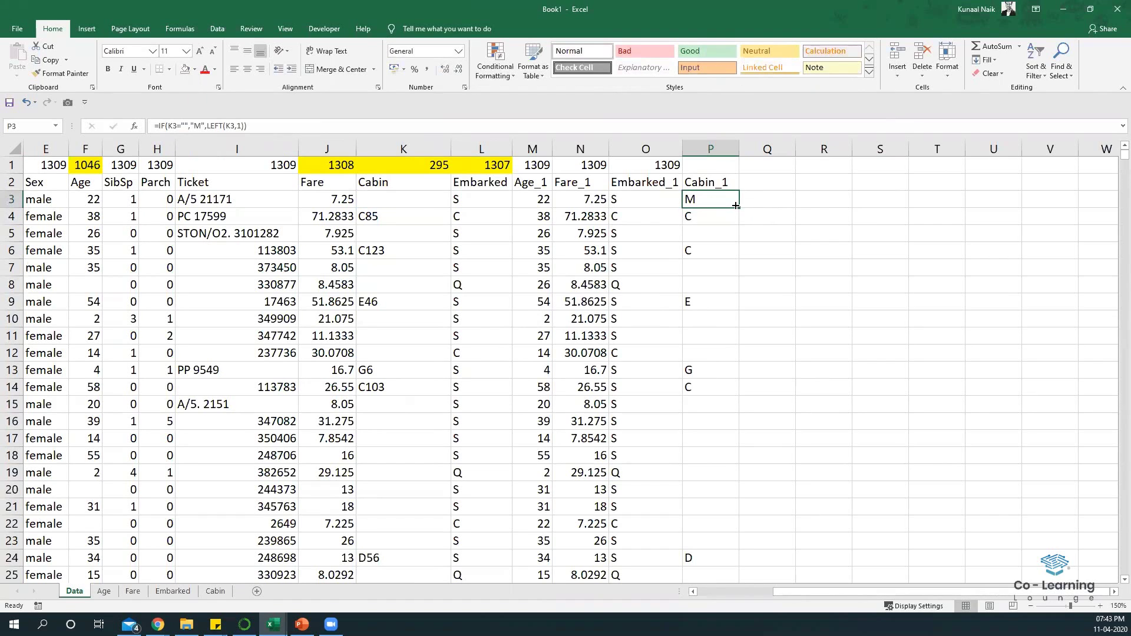
double_click(738, 208)
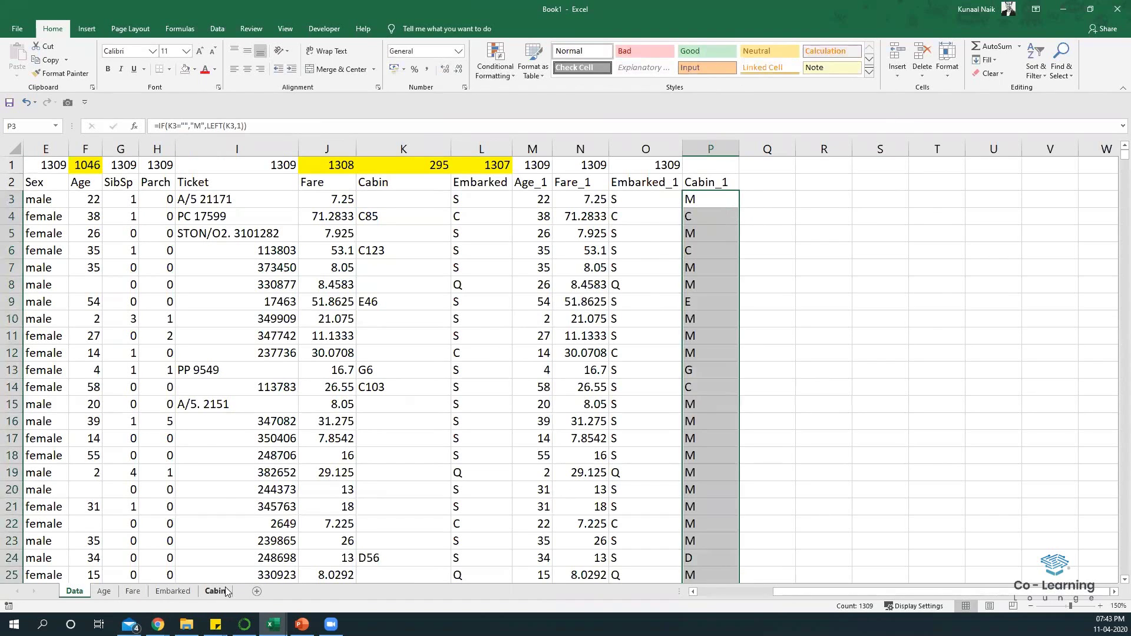
left_click(215, 591)
left_click(147, 246)
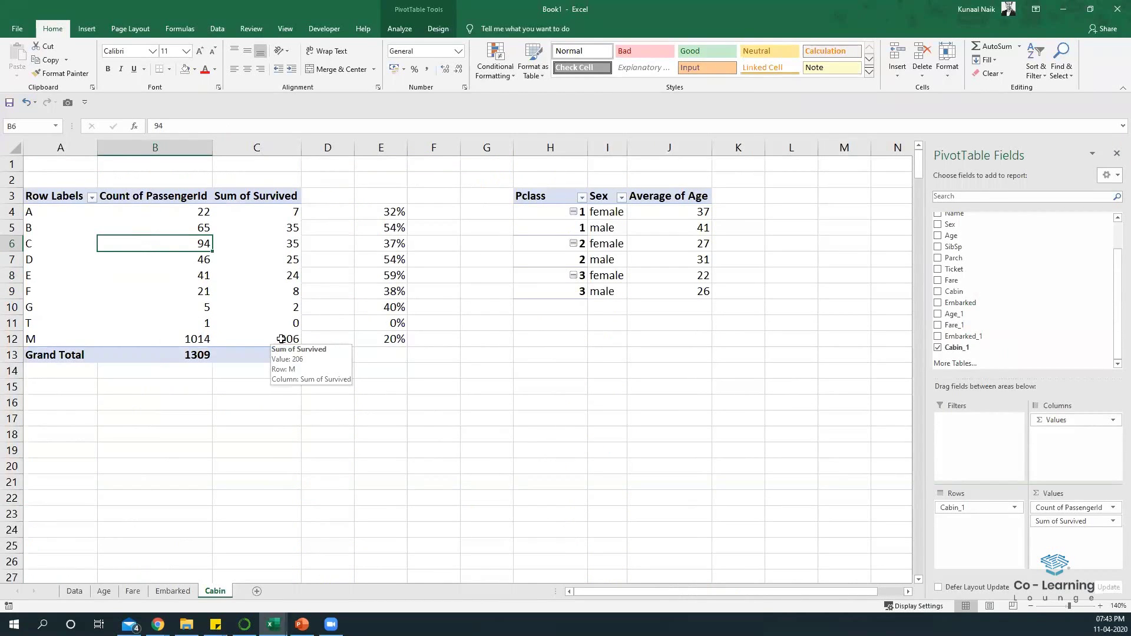
Step: Compare the passenger and survivor counts of cabin row M with those of rows A to T in the pivot table
left_click_drag(281, 339, 71, 340)
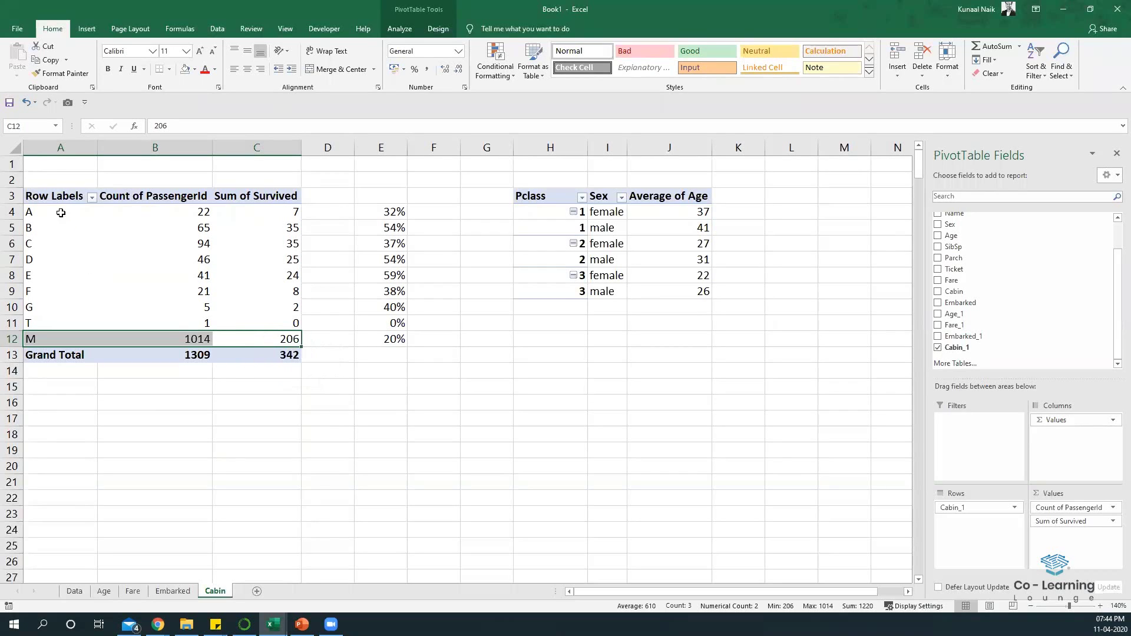
left_click_drag(60, 213, 270, 323)
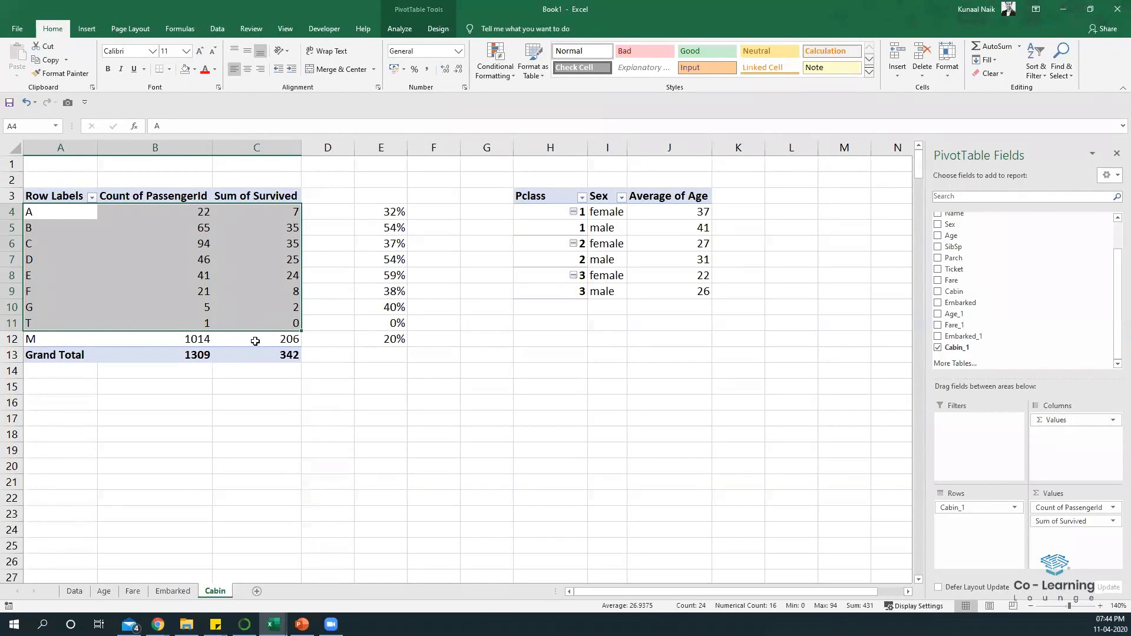
left_click_drag(58, 339, 51, 209)
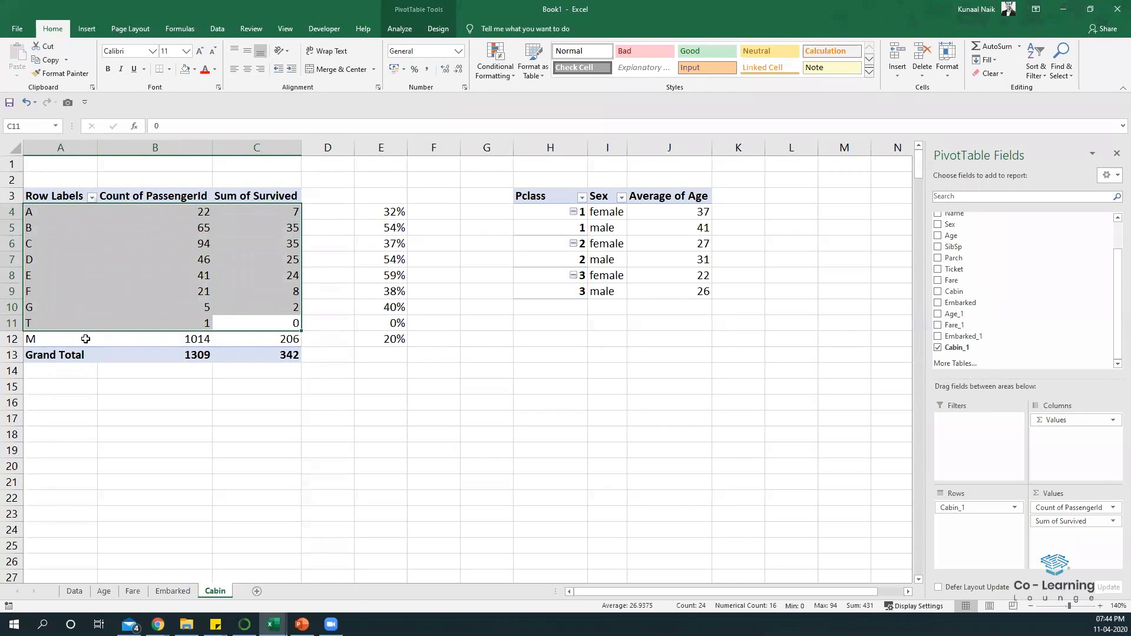
left_click_drag(83, 338, 252, 344)
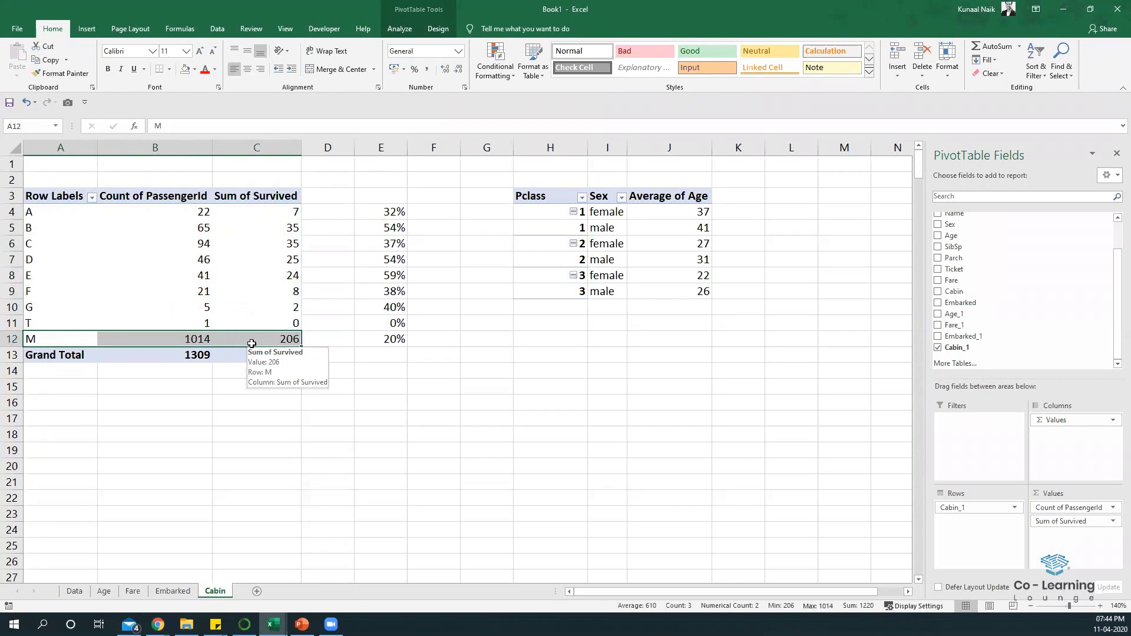
left_click(239, 301)
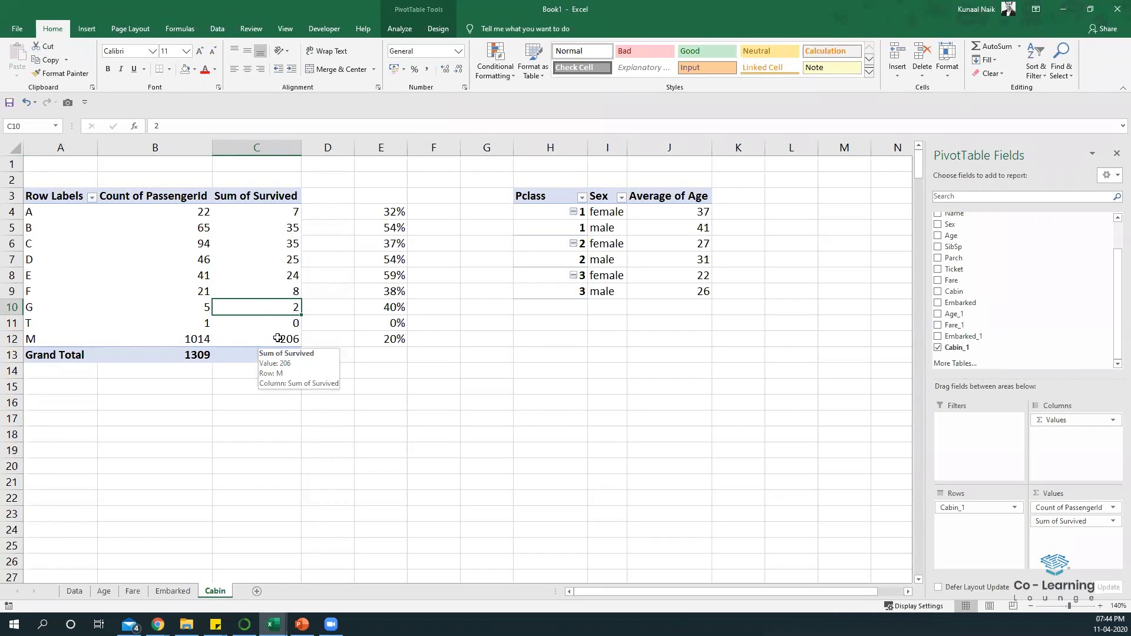
left_click(227, 339)
left_click_drag(227, 339, 64, 341)
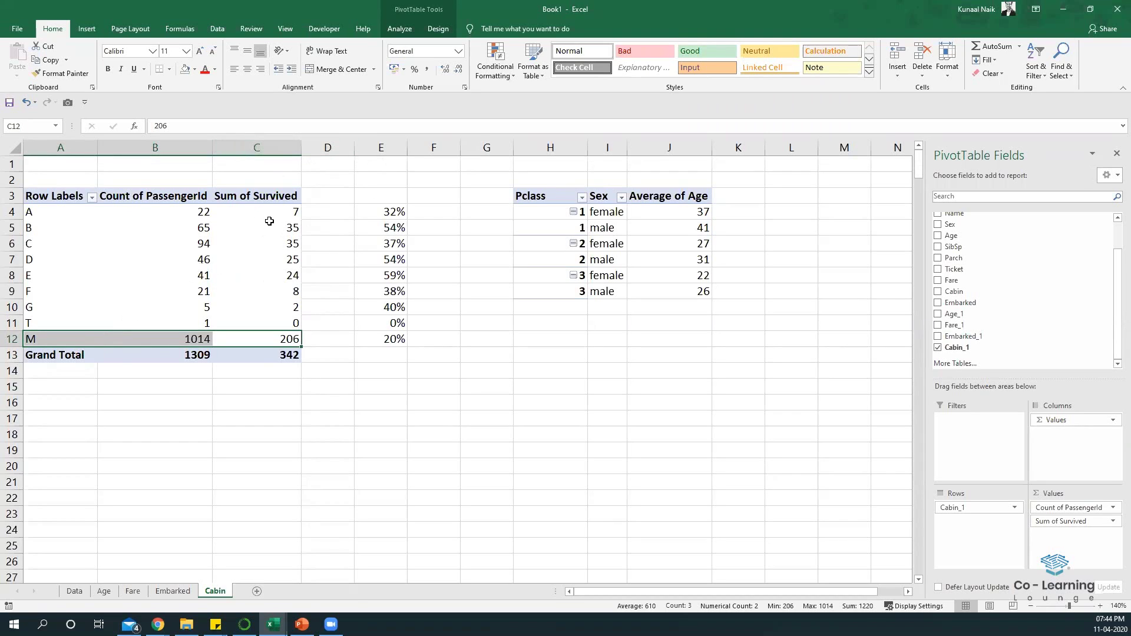
mouse_move(255, 229)
Step: Copy the COUNTA formula from O1 into P1 of the Data sheet and check the Age_1 to Cabin_1 columns
left_click(74, 591)
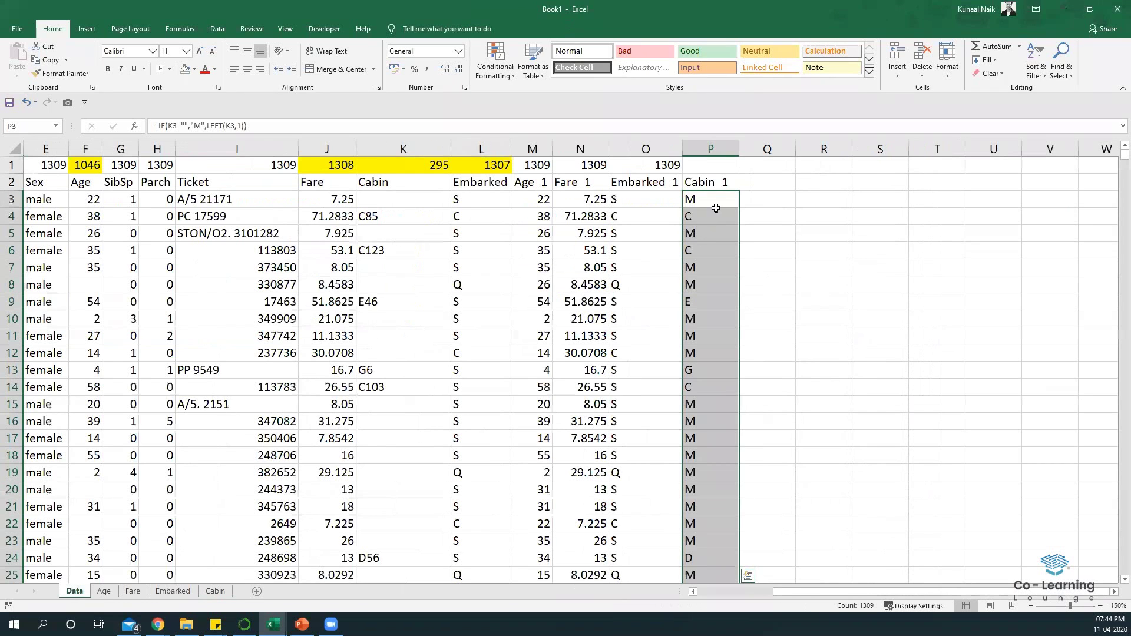
left_click_drag(671, 165, 701, 166)
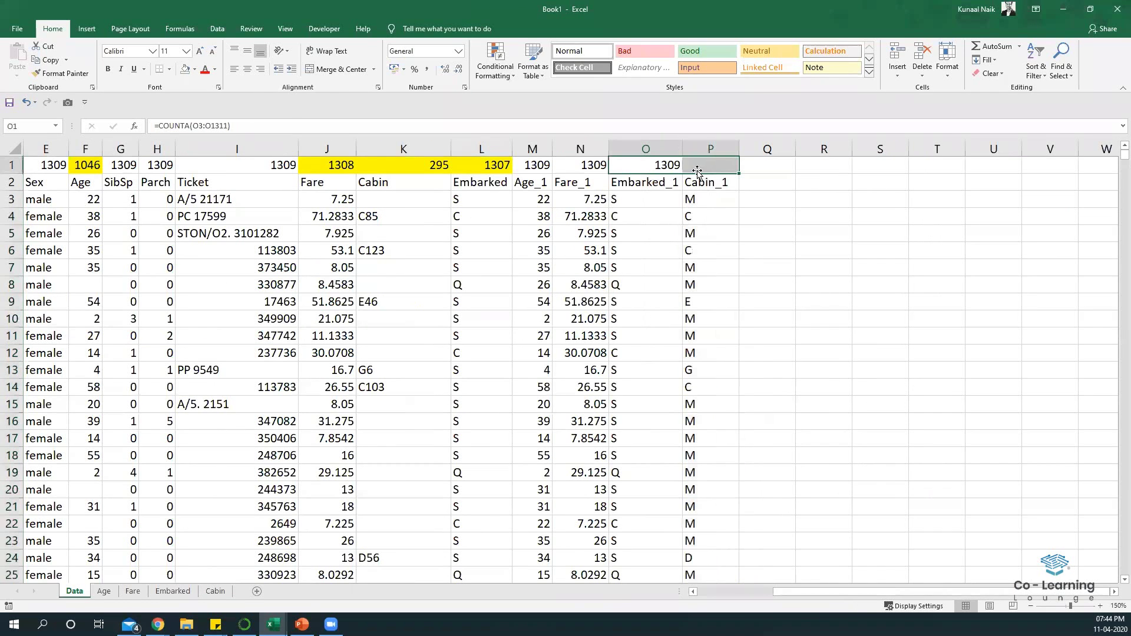
key("ctrl+r")
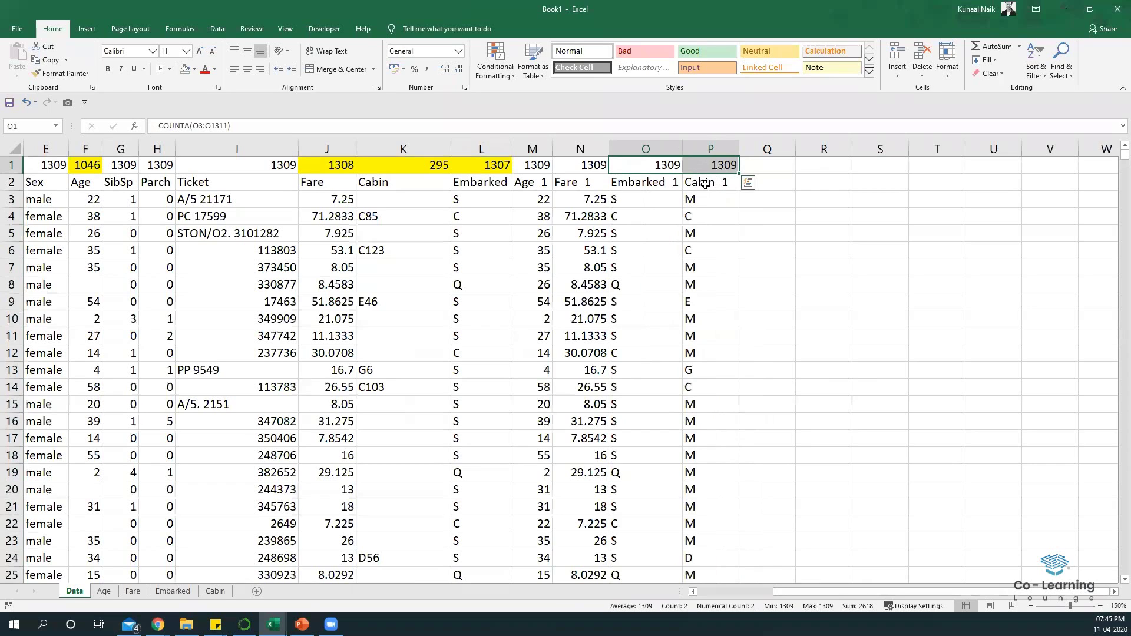
left_click_drag(551, 181, 722, 184)
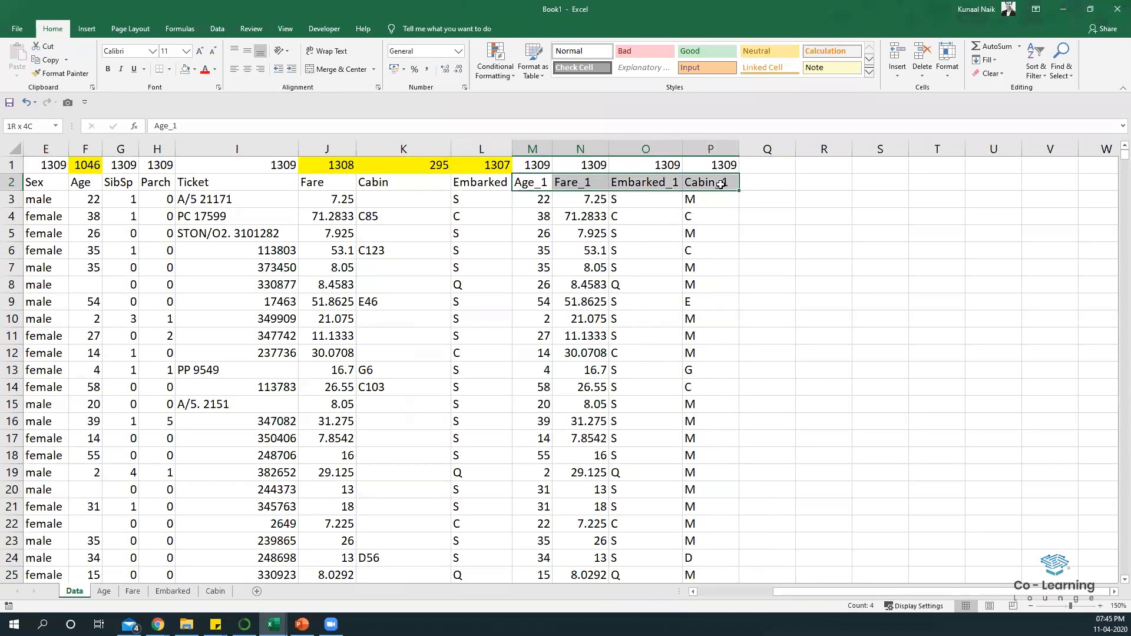
left_click(718, 152)
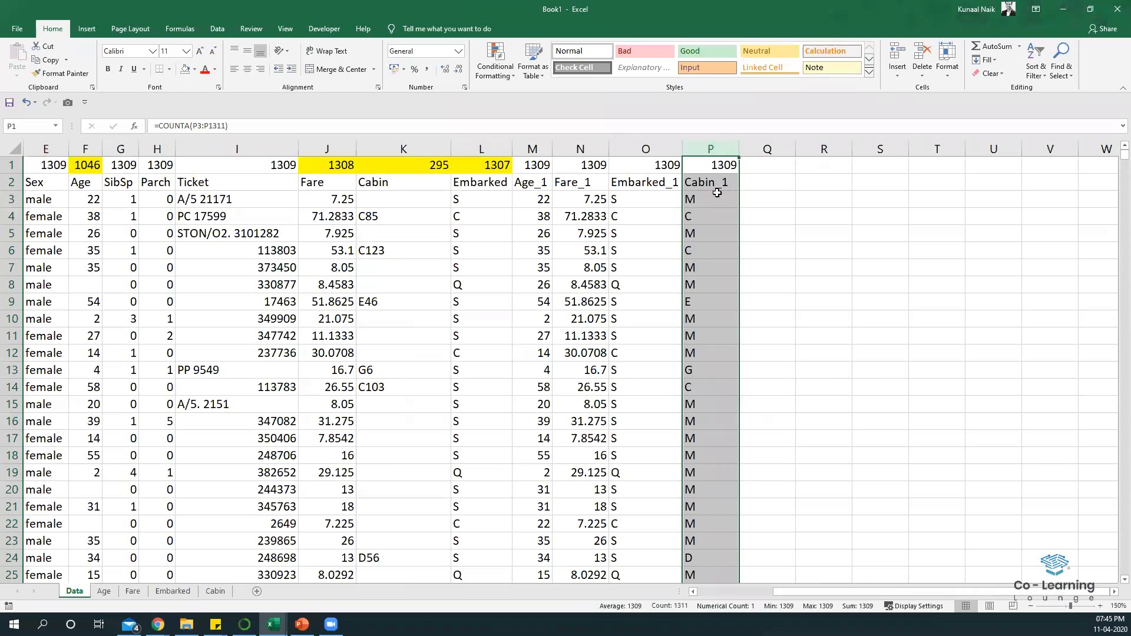
left_click(704, 199)
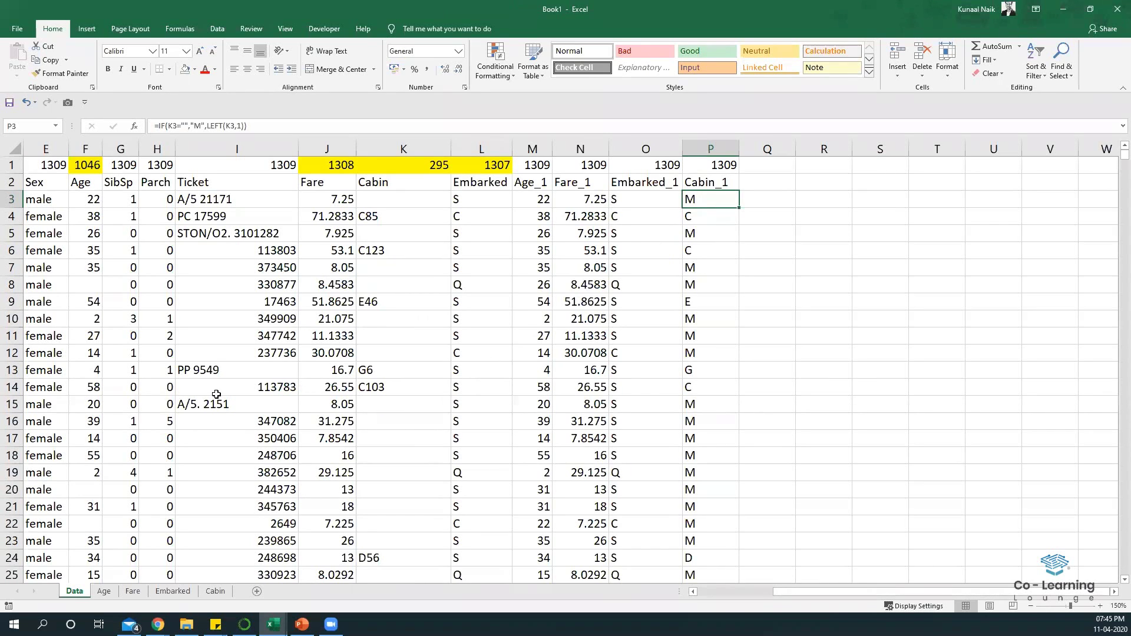
Step: Examine the first entries of the Name and Ticket columns in the Data sheet as candidates for further feature extraction
left_click_drag(227, 368, 30, 380)
left_click_drag(282, 367, 483, 339)
left_click_drag(503, 150, 439, 152)
left_click(464, 250)
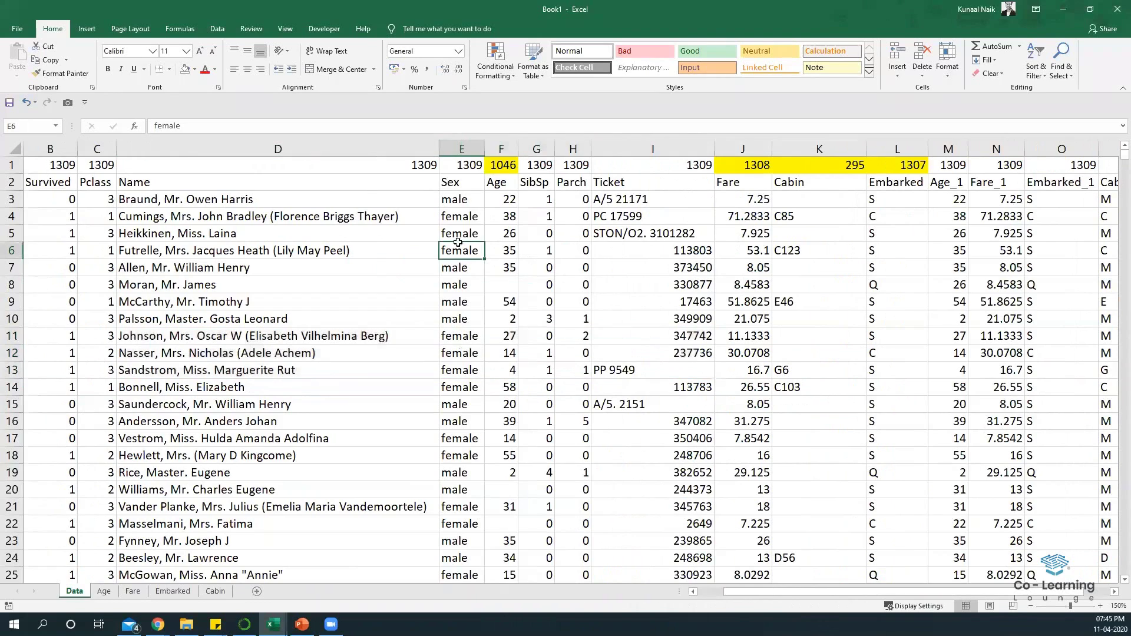
left_click(1031, 606)
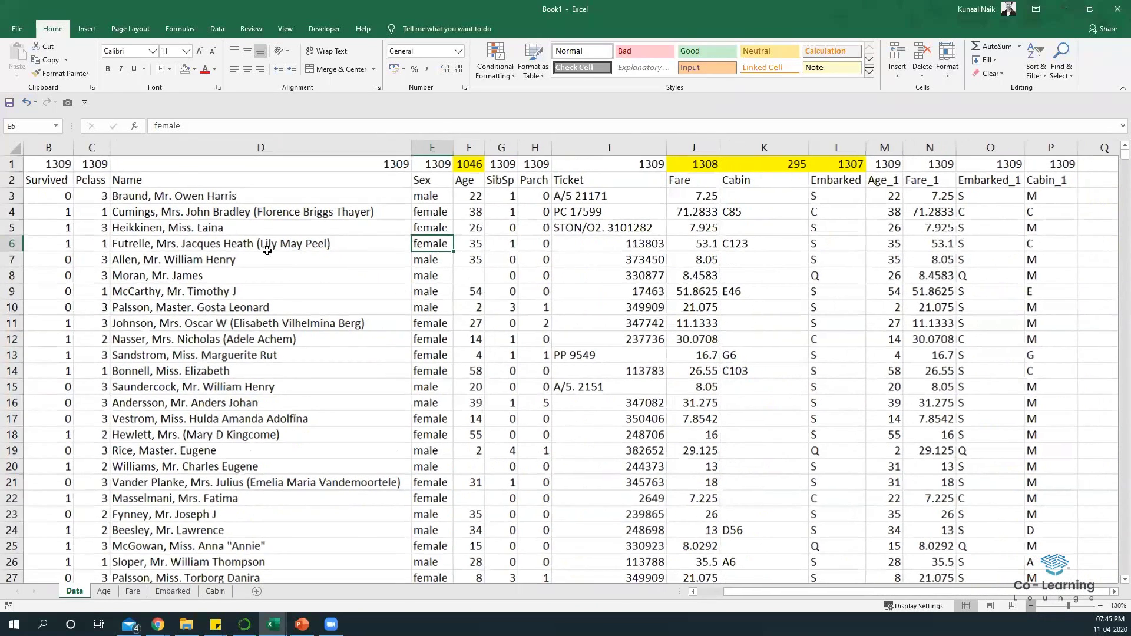
scroll(238, 250, "down", 1)
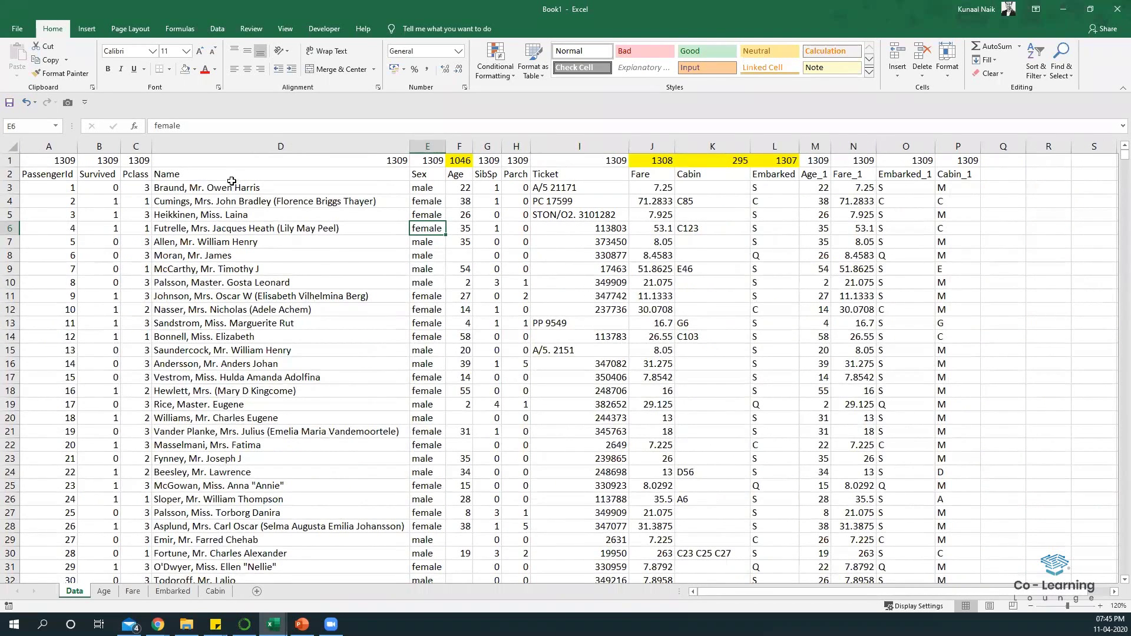
left_click(233, 176)
key("shift+Down")
key("shift+Down")
key("shift+Down")
key("shift+Down")
key("shift+Down")
key("shift+Down")
key("shift+Down")
key("shift+Down")
key("shift+Down")
key("shift+Down")
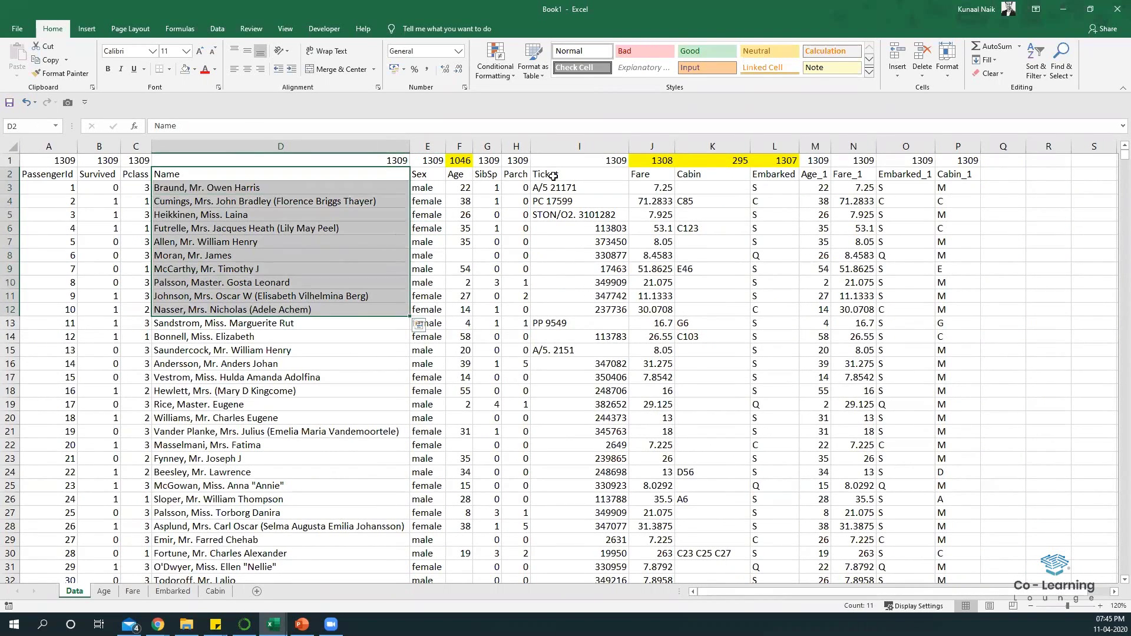
left_click_drag(580, 173, 587, 305, "ctrl")
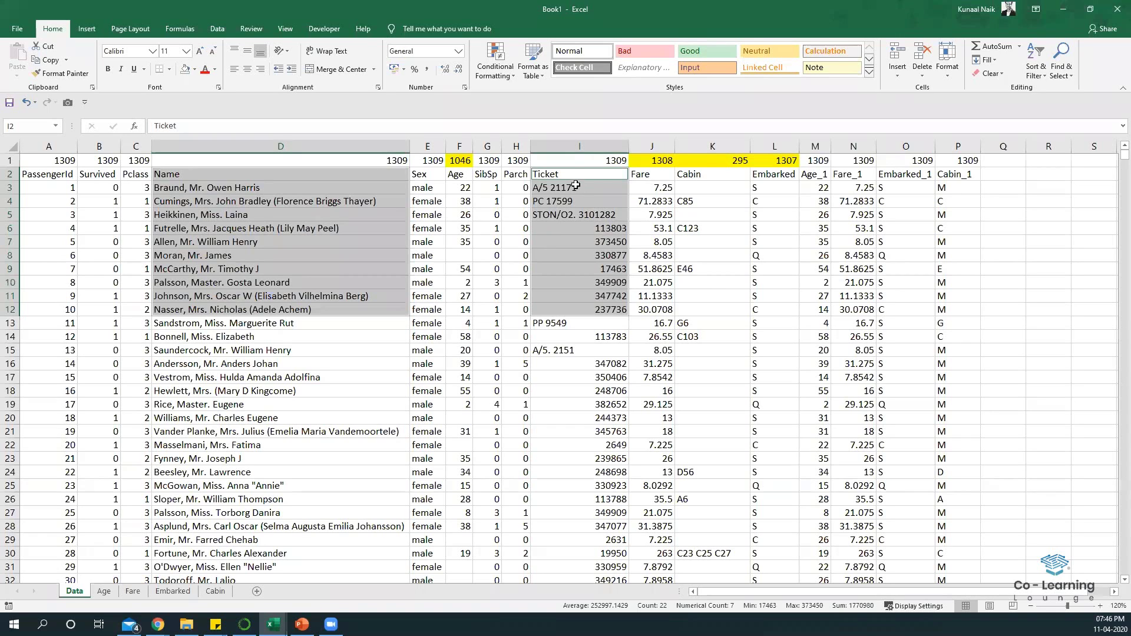
left_click_drag(574, 174, 576, 323)
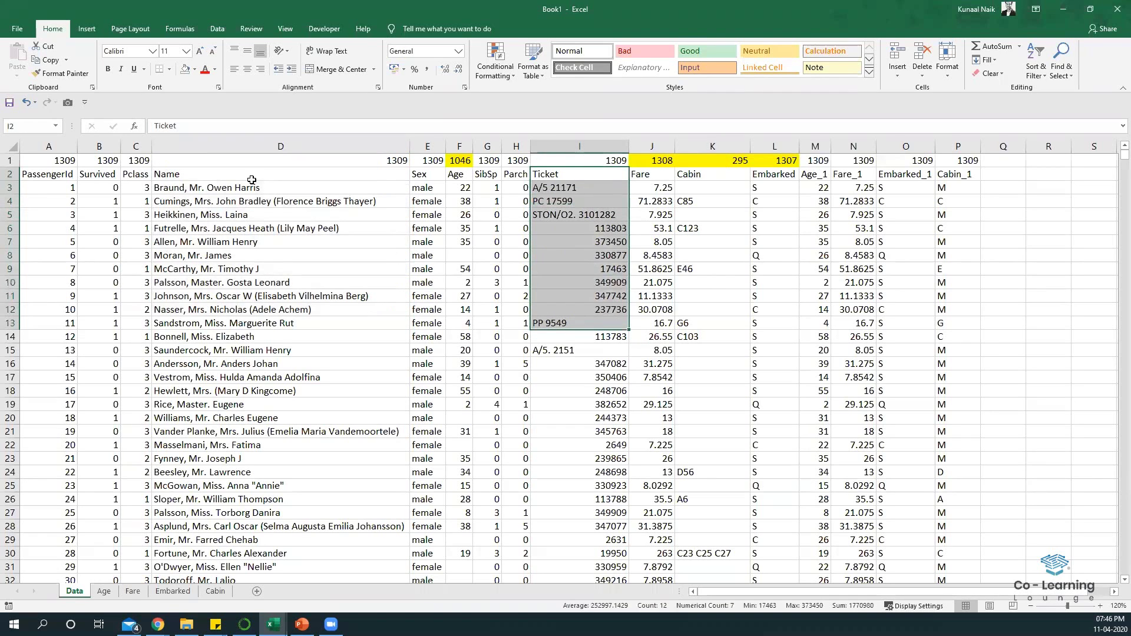
left_click_drag(236, 173, 235, 336)
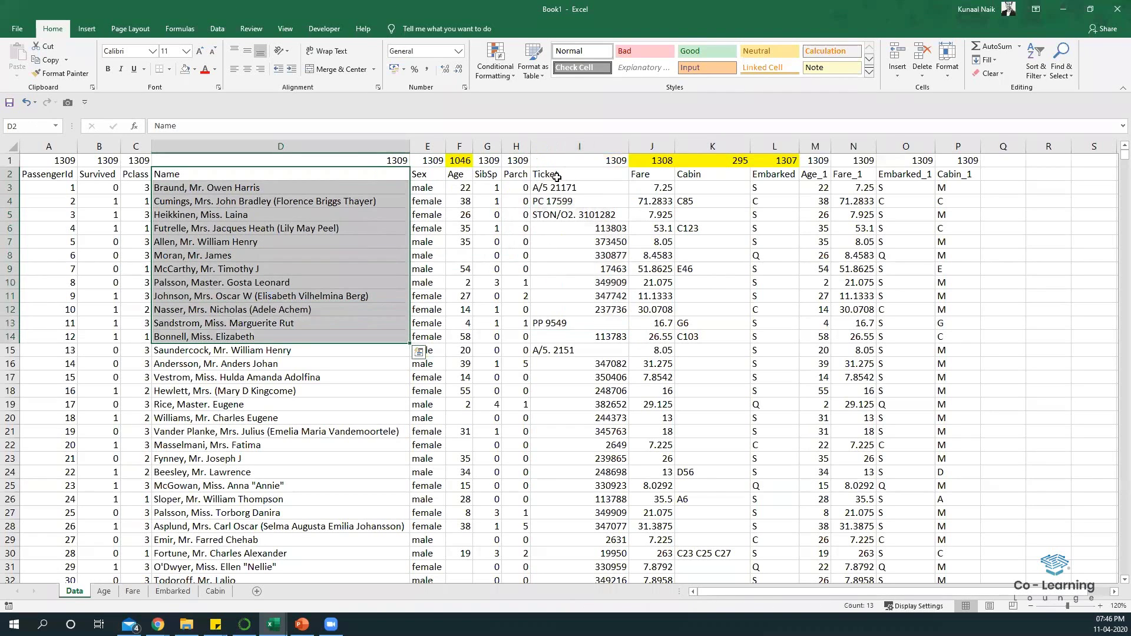
left_click_drag(556, 175, 569, 337)
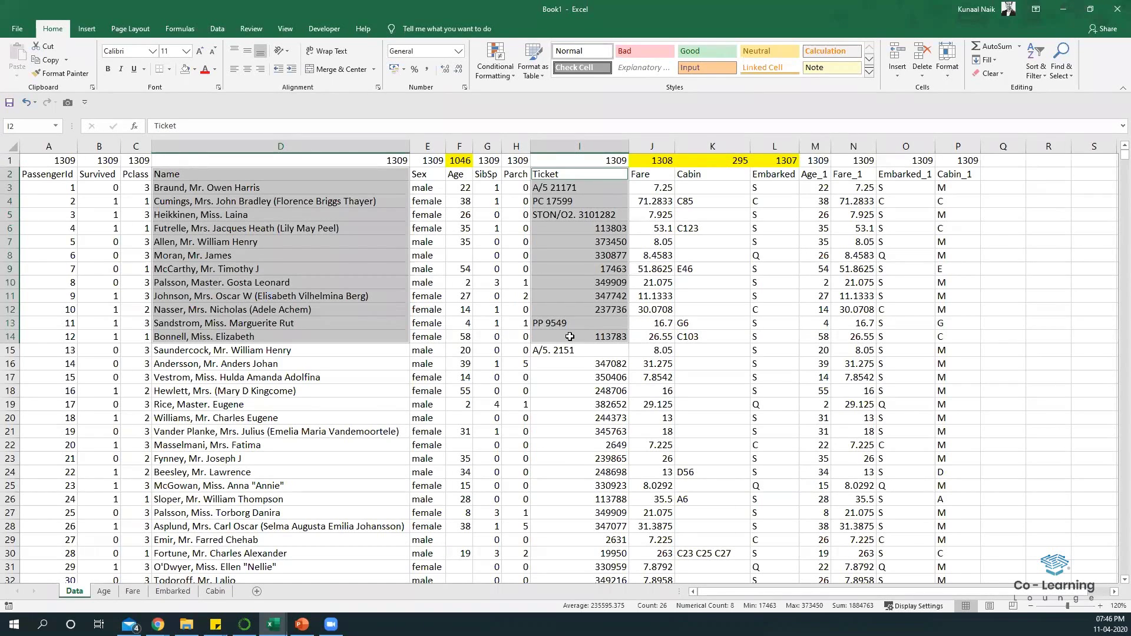
Step: Copy the full Name column with its header from D2 down and paste it into column Q starting at Q2
left_click(247, 188)
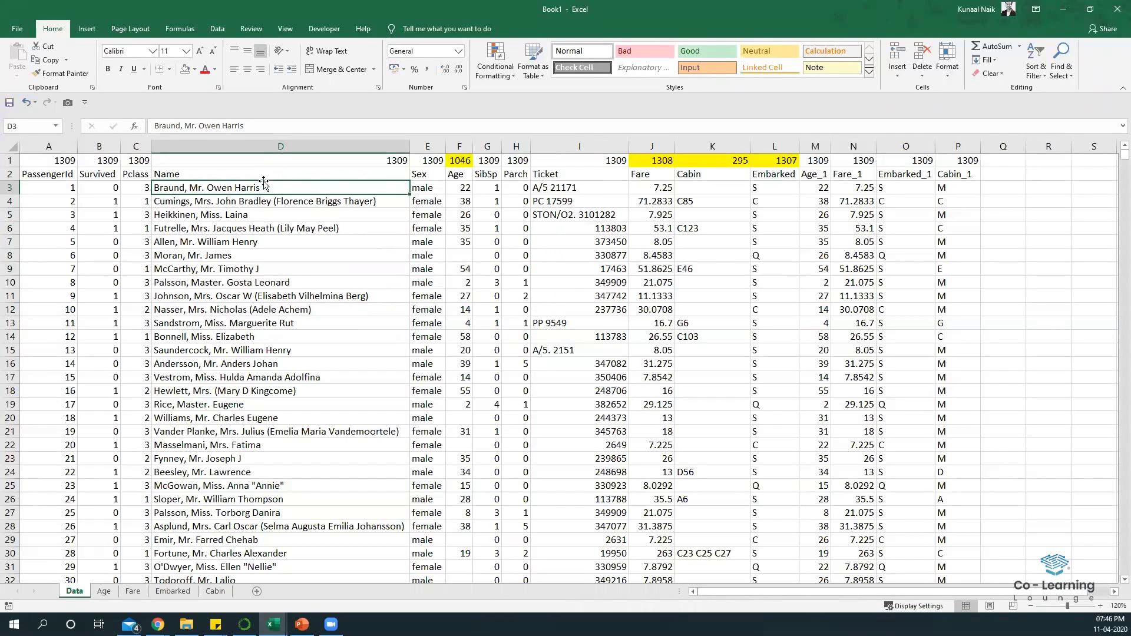
key("Up")
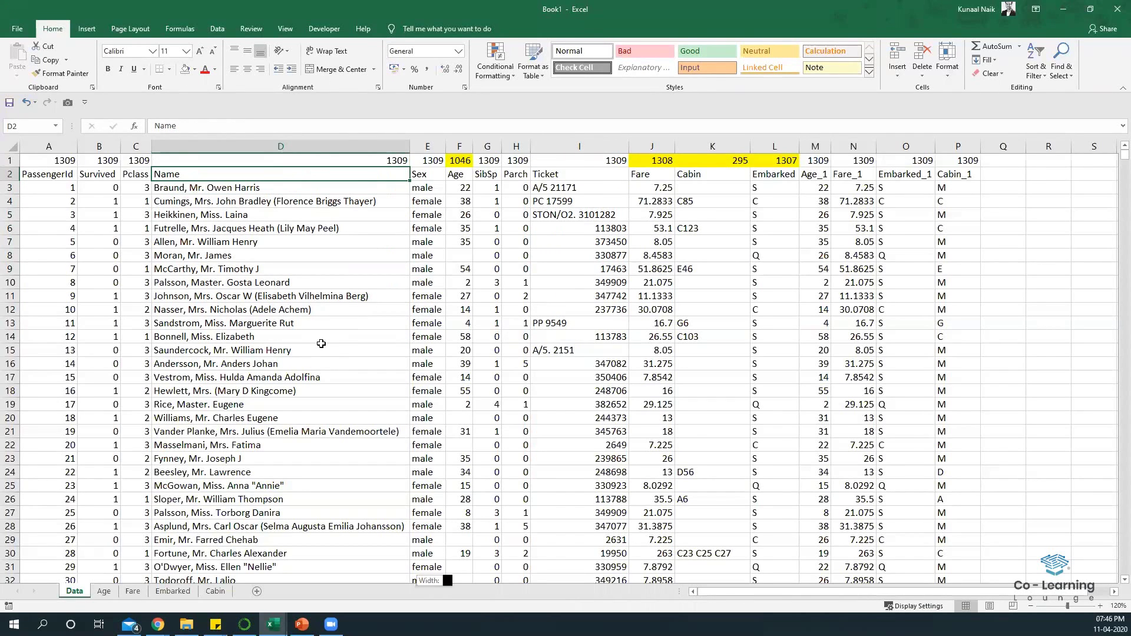
key("ctrl+shift+Down")
key("ctrl+c")
key("Up")
key("Right")
key("Down")
key("Right")
key("Right")
key("Right")
key("Right")
key("Right")
key("Right")
key("Right")
key("Right")
key("Right")
key("Right")
key("Right")
key("Right")
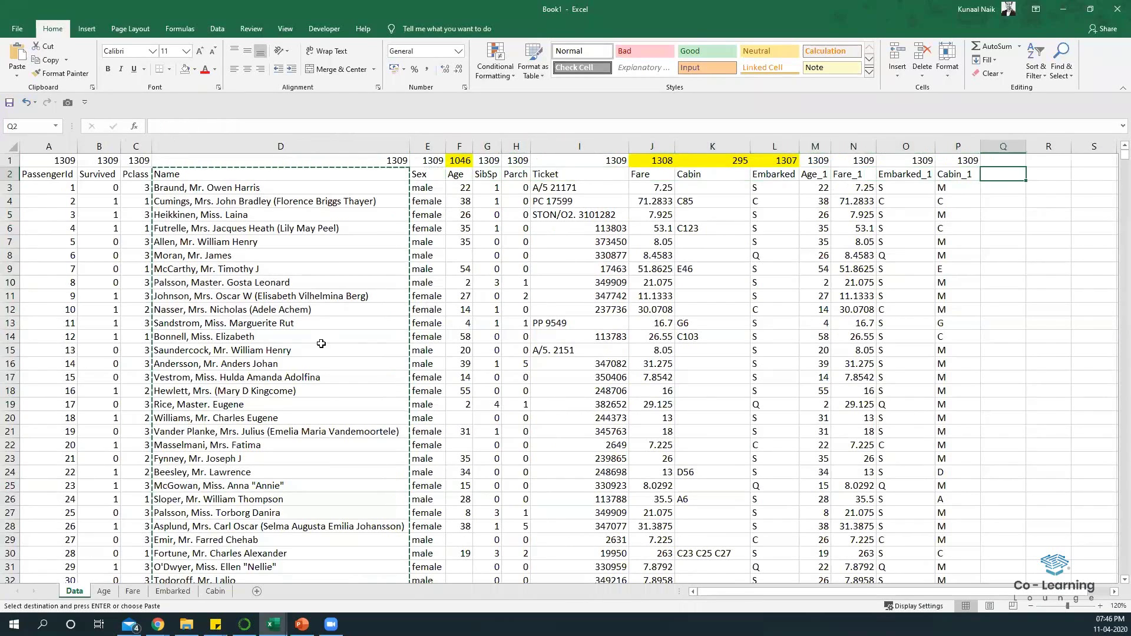
key("ctrl+v")
Step: Fit the width of column Q to the copied passenger names and check the first entry
double_click(1024, 154)
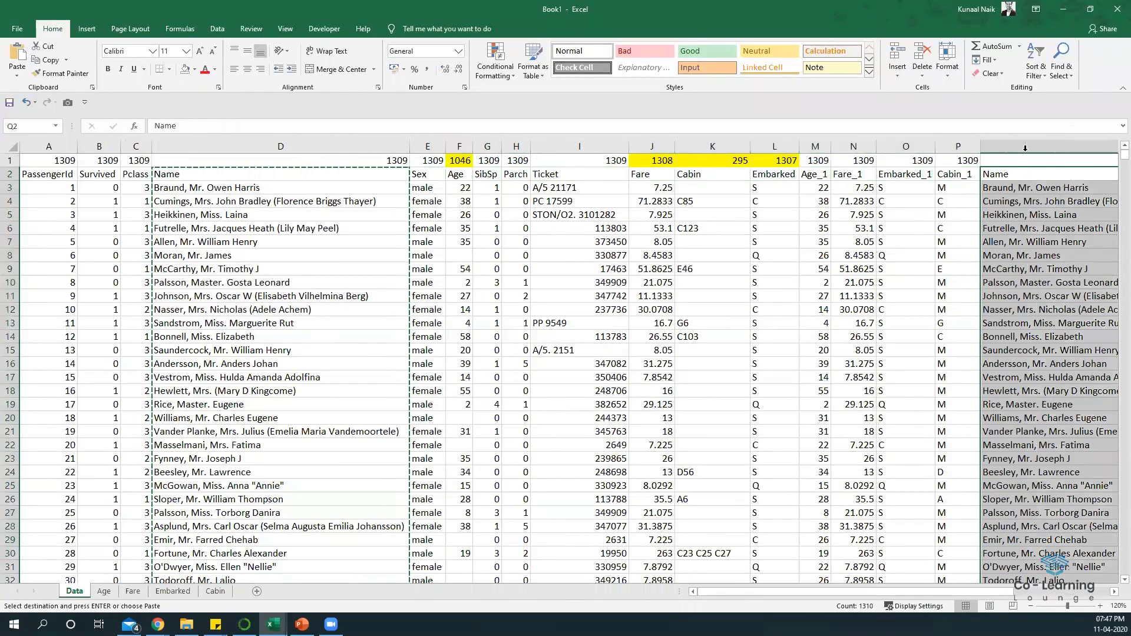
left_click(1113, 592)
scroll(1114, 592, "right", 4)
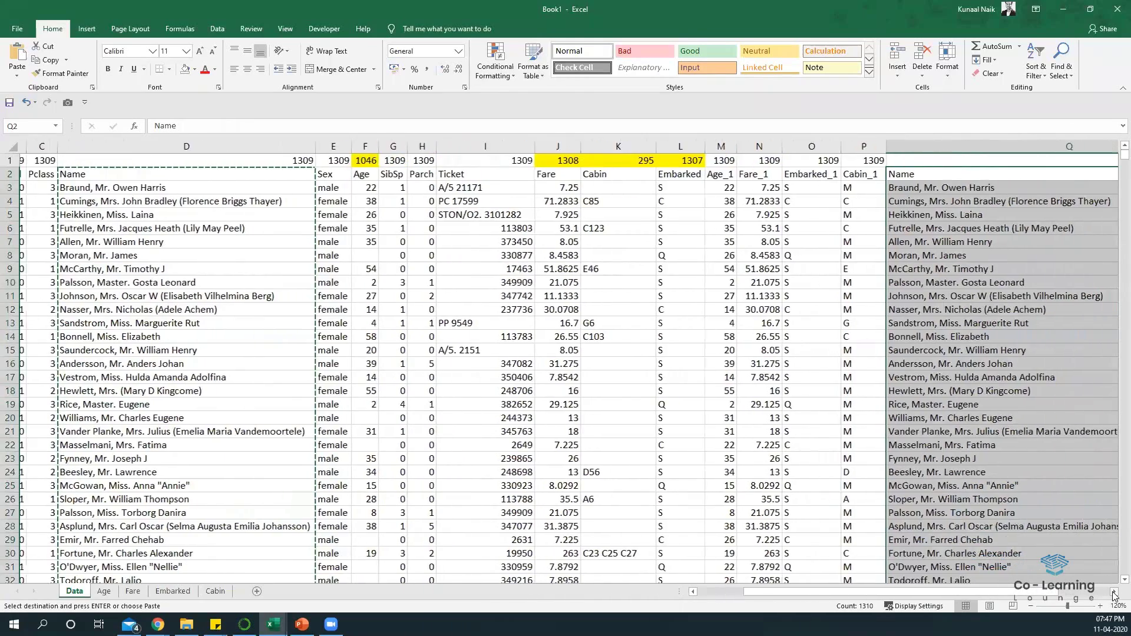
scroll(541, 187, "right", 3)
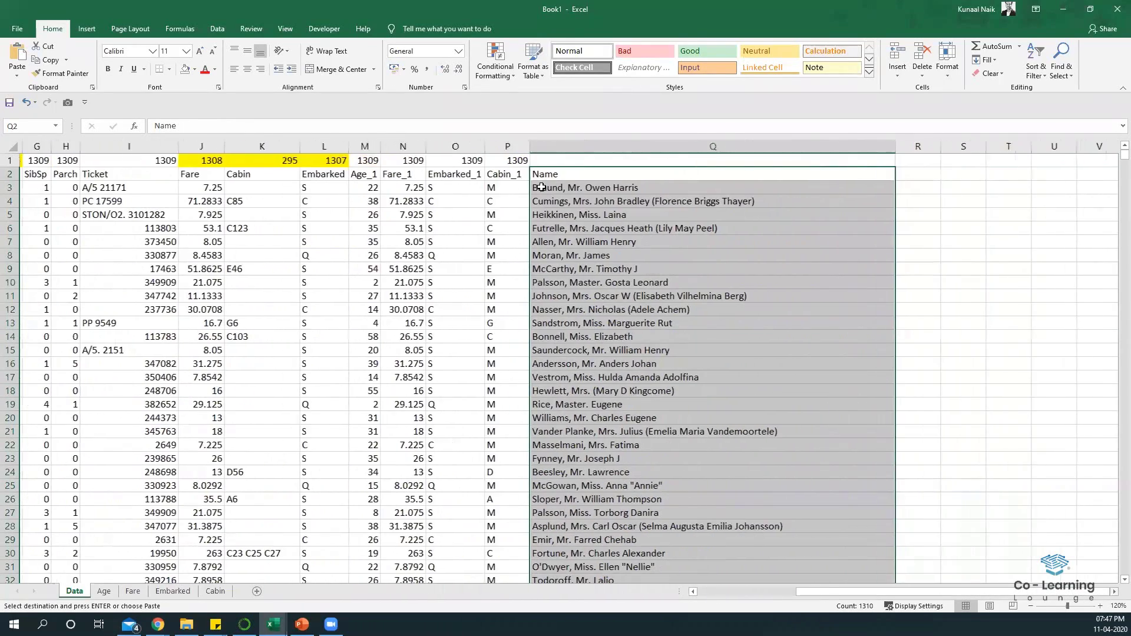
left_click(537, 188)
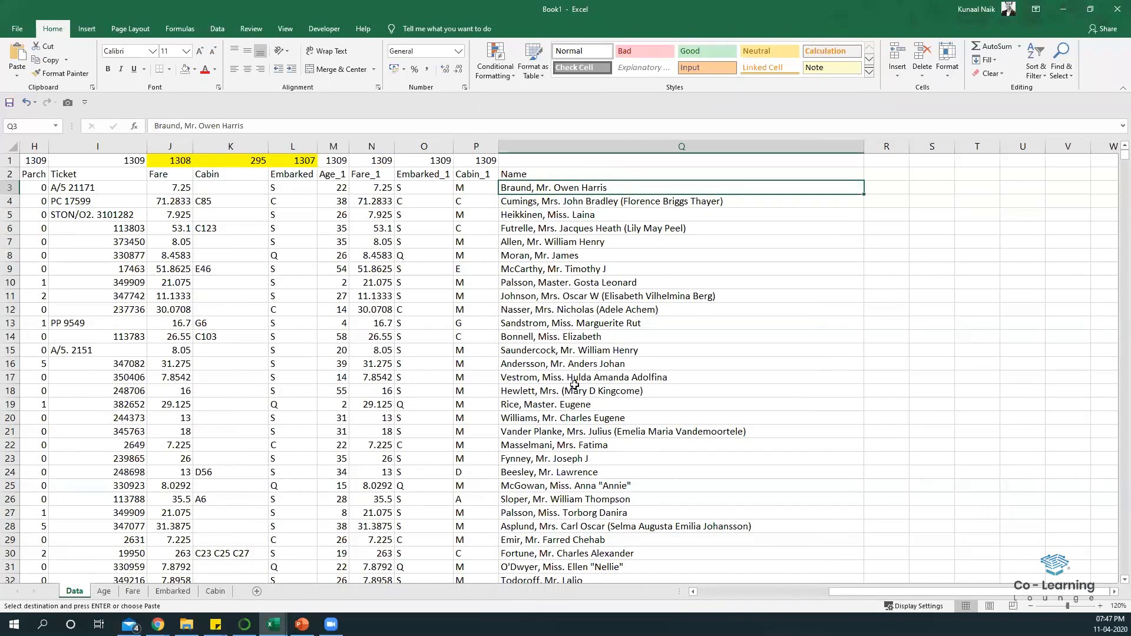
Step: Enter the header Name_1 in cell R2 beside the copied Name column
left_click(889, 173)
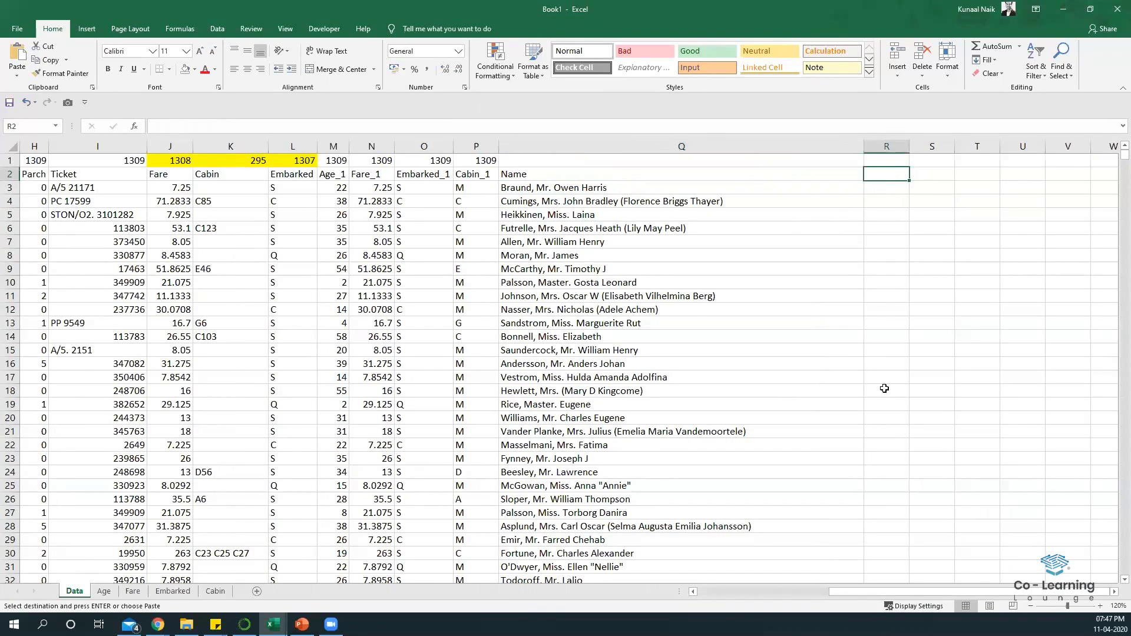
type("Name_")
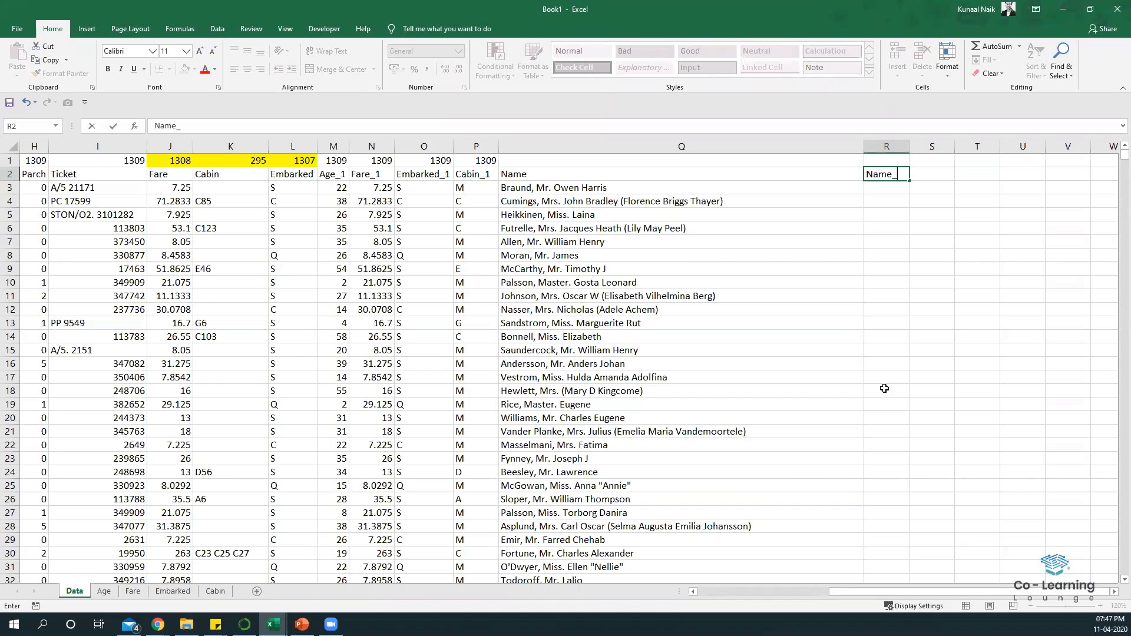
key("Return")
key("Up")
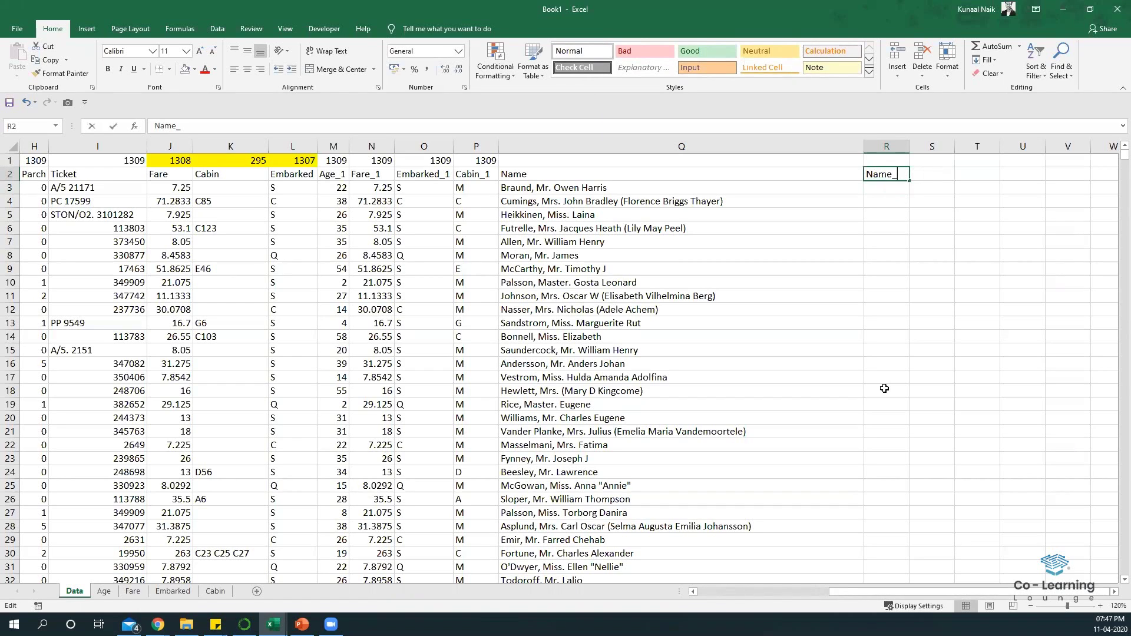
key("F2")
type("1")
key("Return")
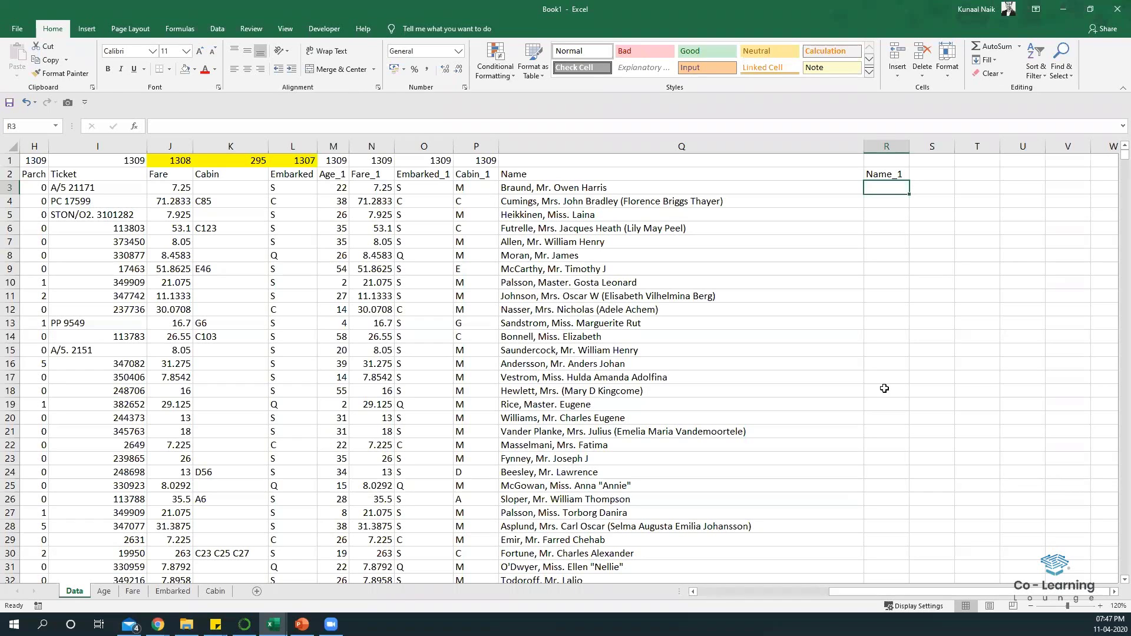
left_click(1100, 605)
left_click(1100, 605)
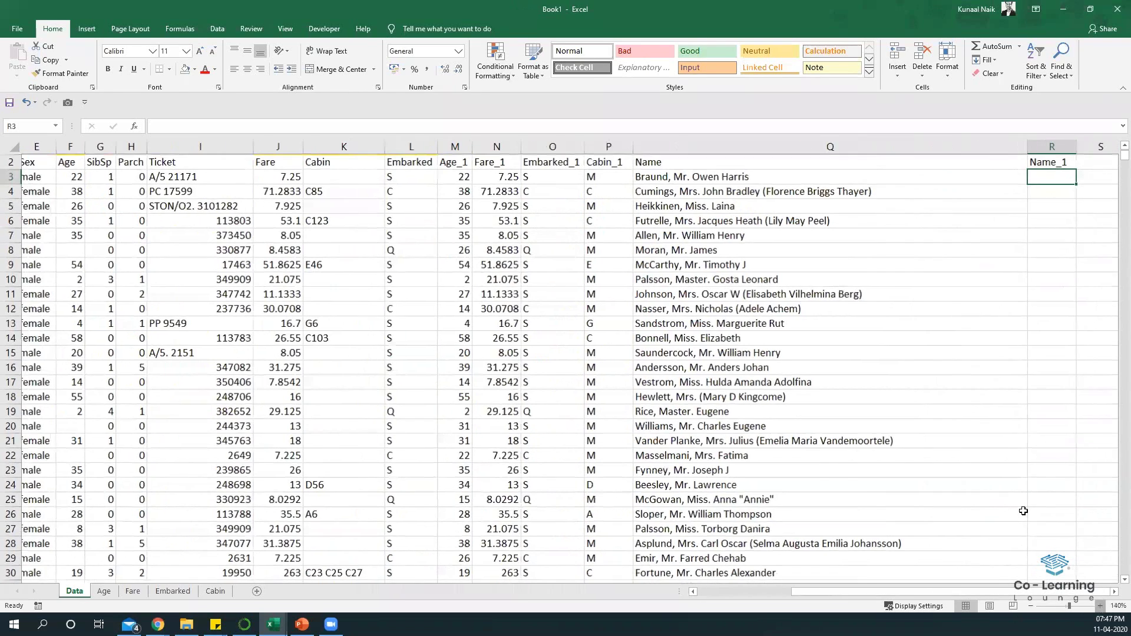
Step: Enter the example titles Mr, Mrs and Miss in R3:R5 of the Name_1 column
scroll(1023, 510, "right", 2)
scroll(1031, 354, "up", 1)
scroll(1040, 187, "right", 2)
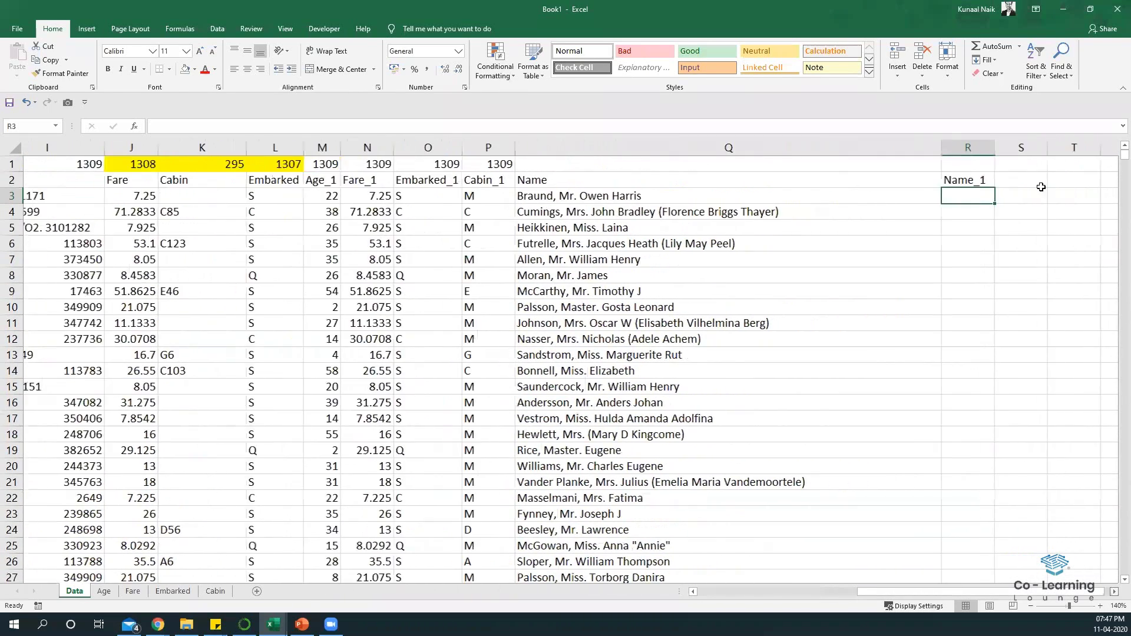
scroll(1041, 187, "right", 2)
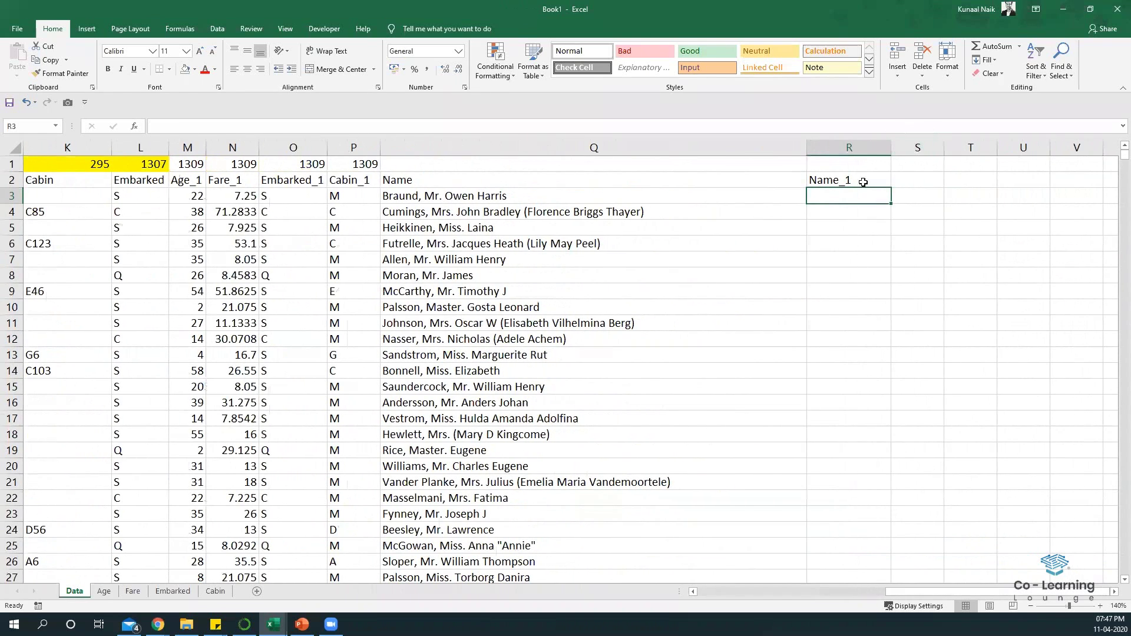
type("Mr")
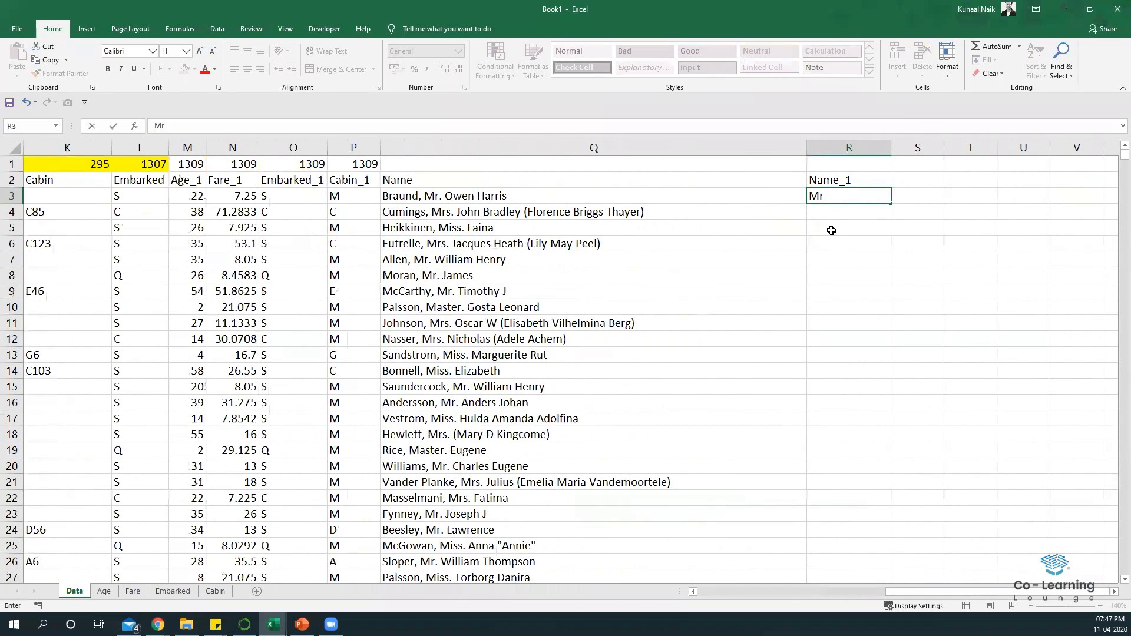
key("Return")
type("Mrs")
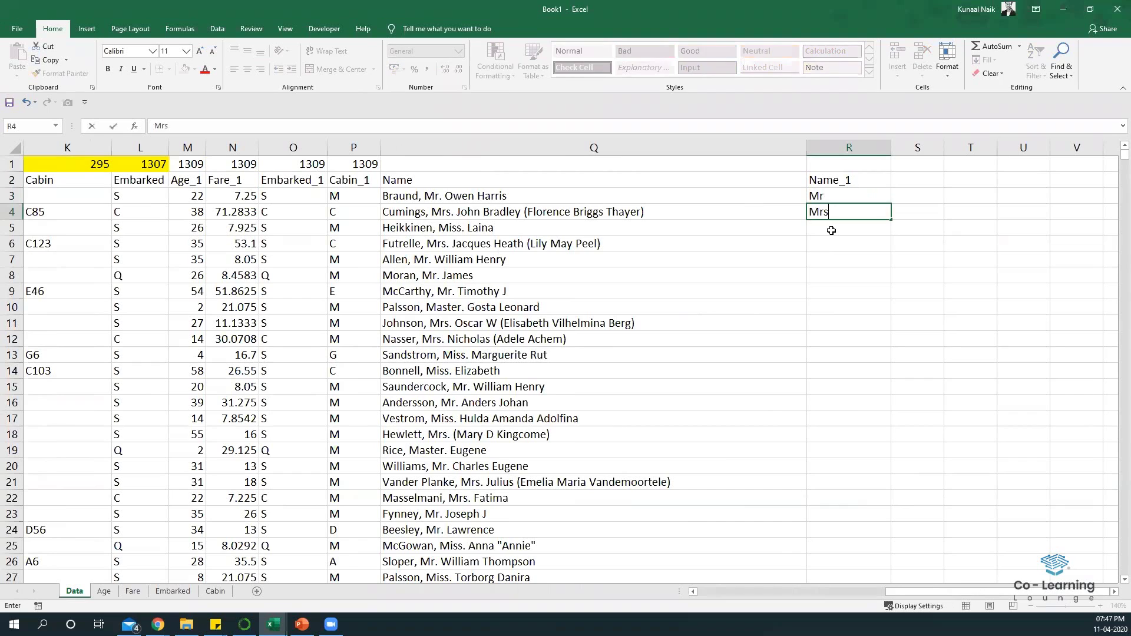
key("Return")
type("Miss")
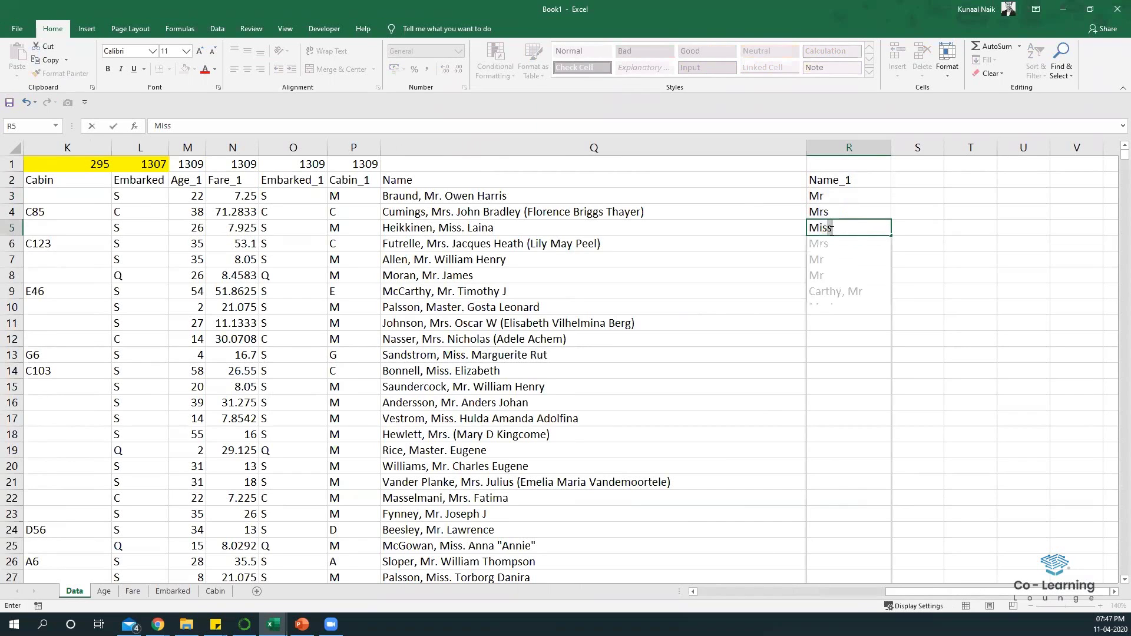
key("Return")
key("Return")
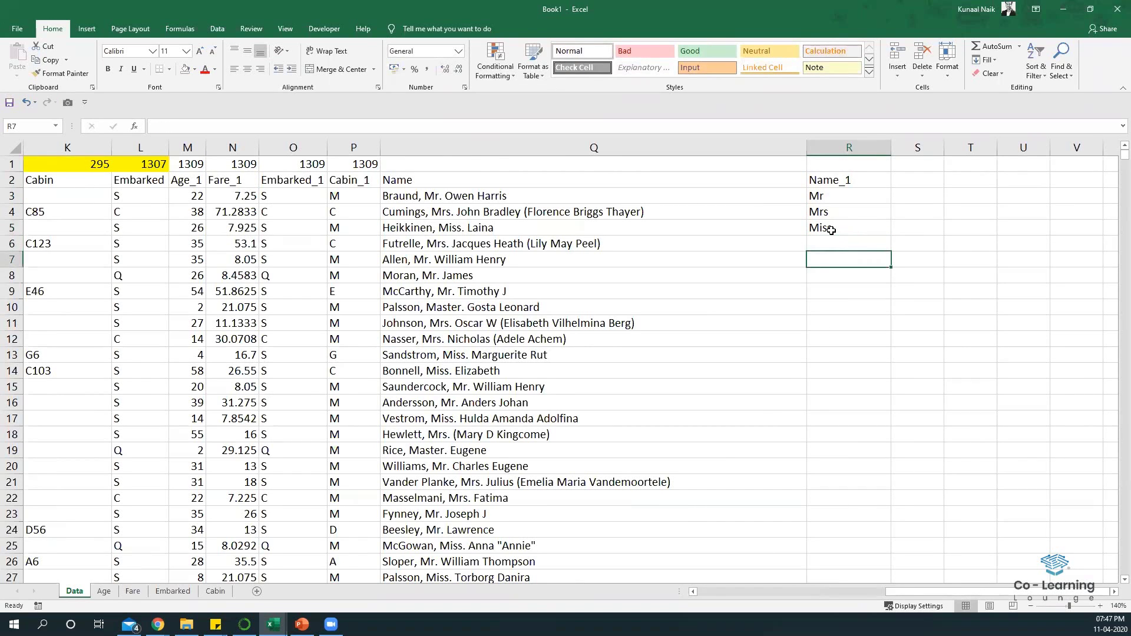
Step: Flash Fill the Name_1 column from R3 to R1311 with titles based on the three examples
left_click(767, 279)
key("ctrl+End")
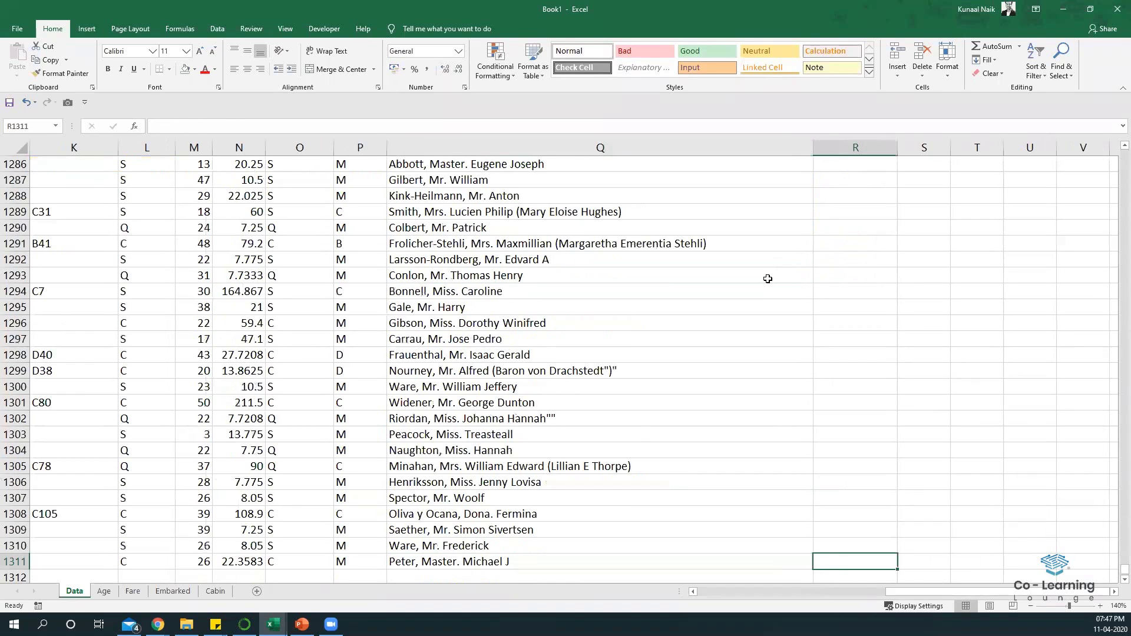
key("ctrl+shift+Up")
key("ctrl+shift+Up")
key("ctrl+shift+Up")
key("shift+Down")
key("shift+Down")
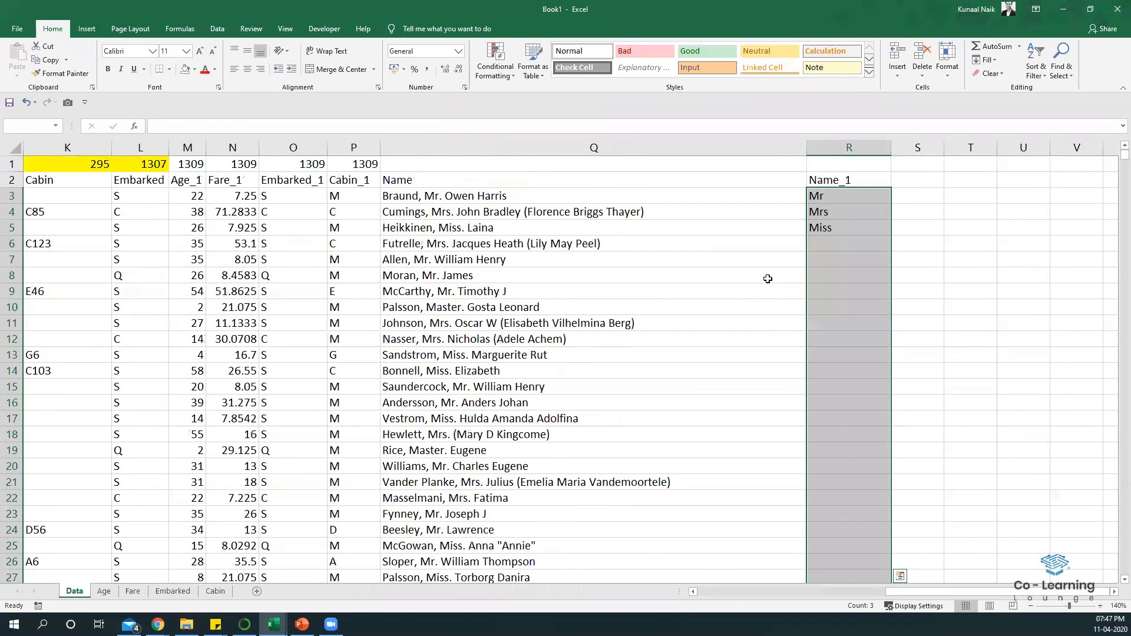
left_click(985, 59)
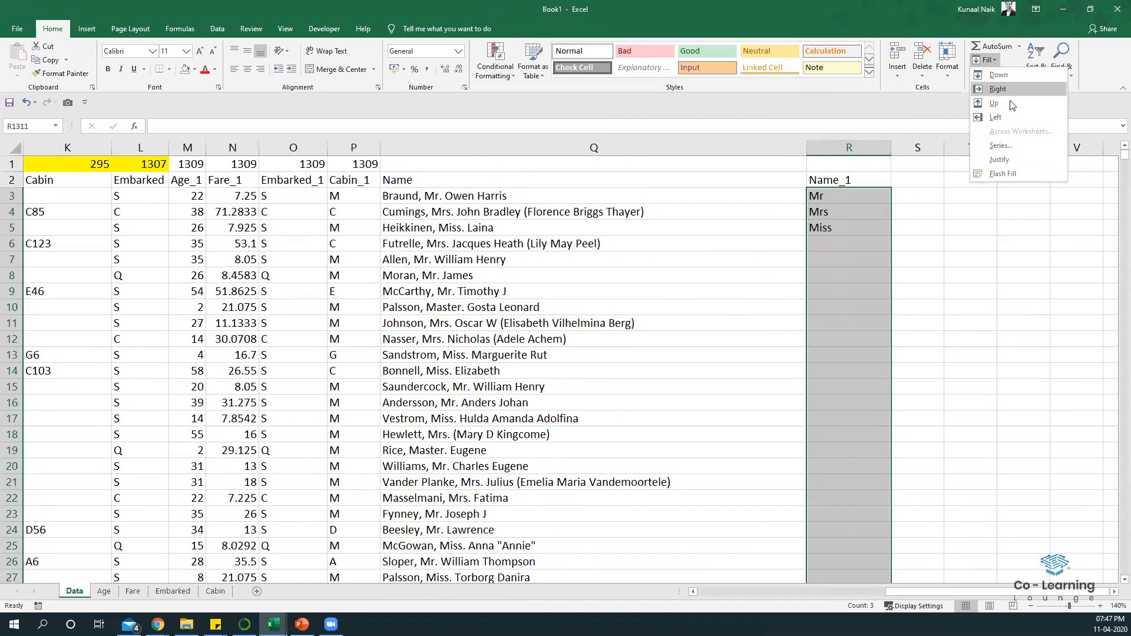
left_click(1021, 174)
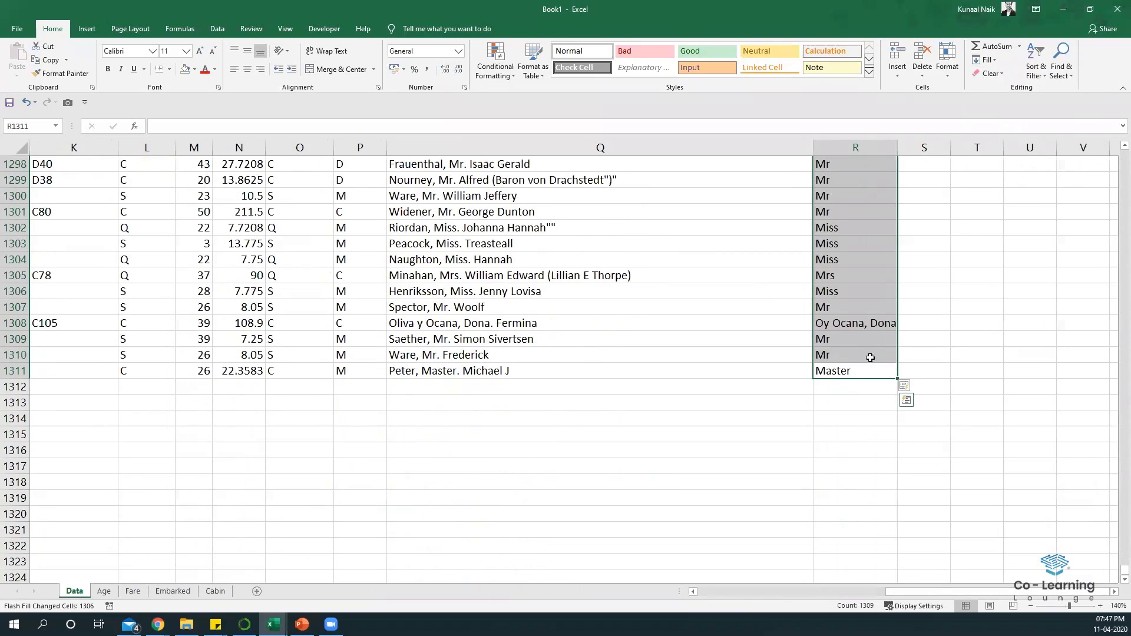
Step: Check the filled titles and correct the entry in R9 to Mr so that Flash Fill refines the column
scroll(860, 330, "up", 20)
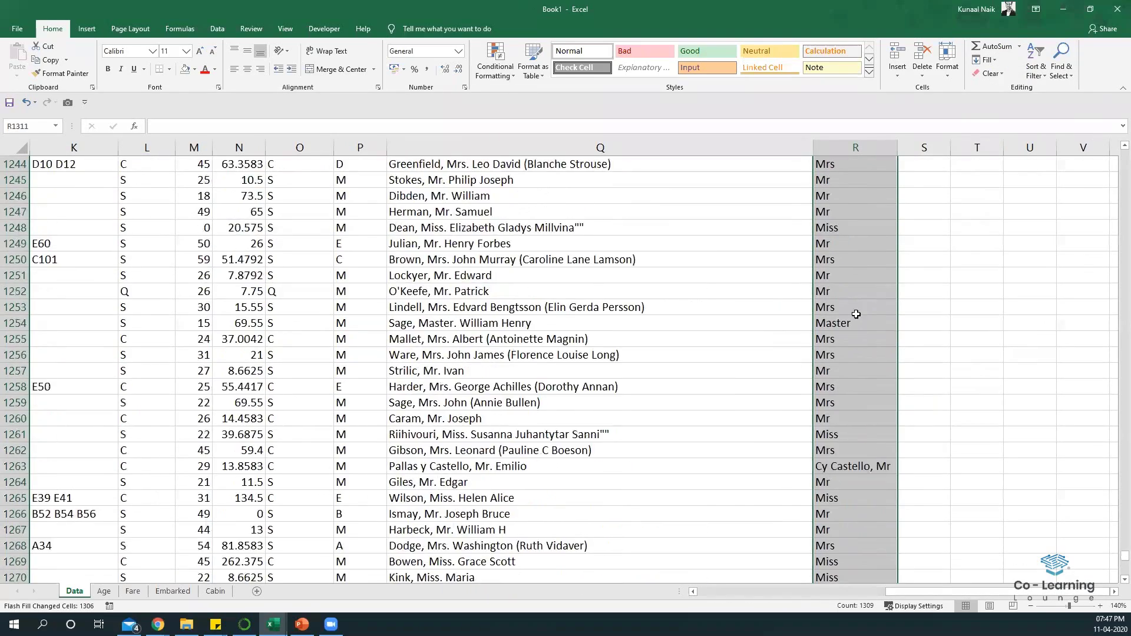
scroll(860, 297, "up", 12)
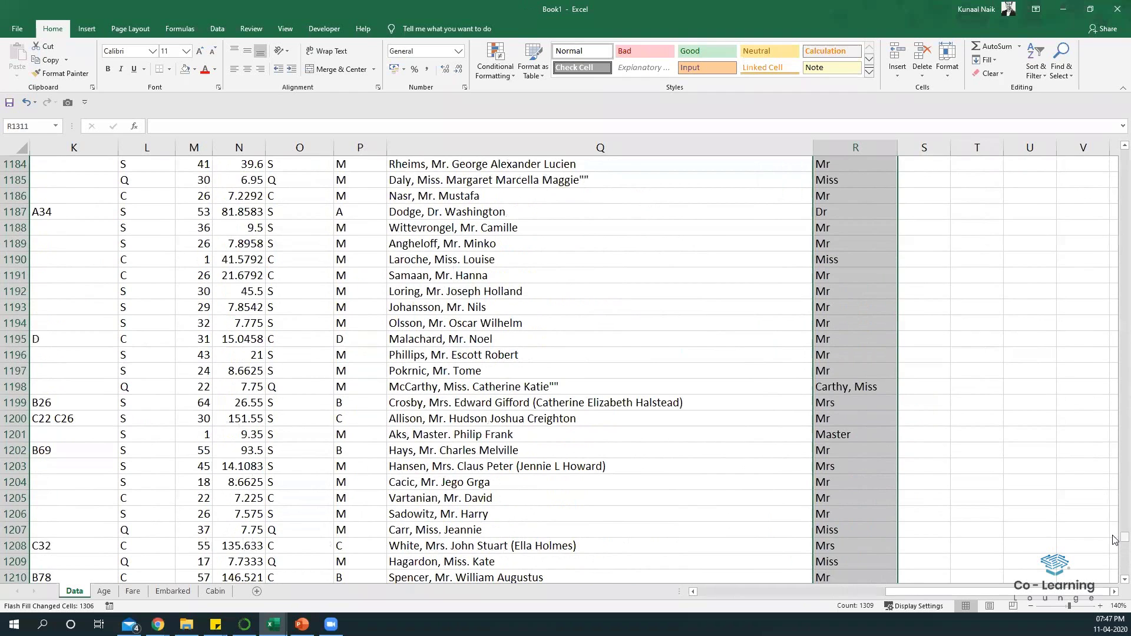
left_click_drag(1115, 362, 1113, 137)
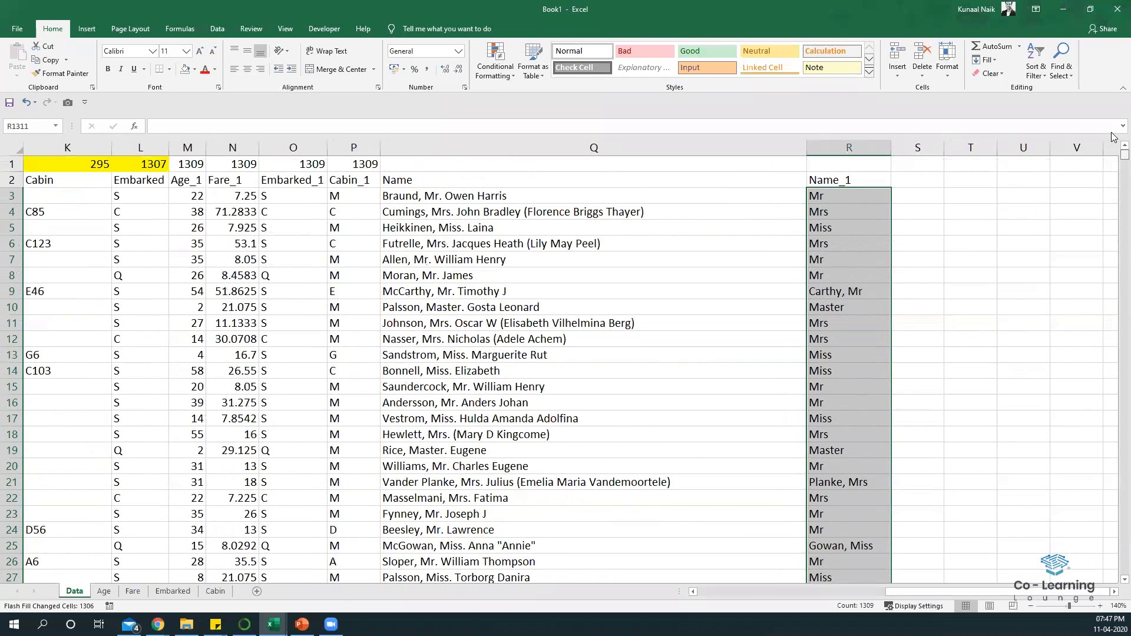
left_click(836, 292)
double_click(836, 292)
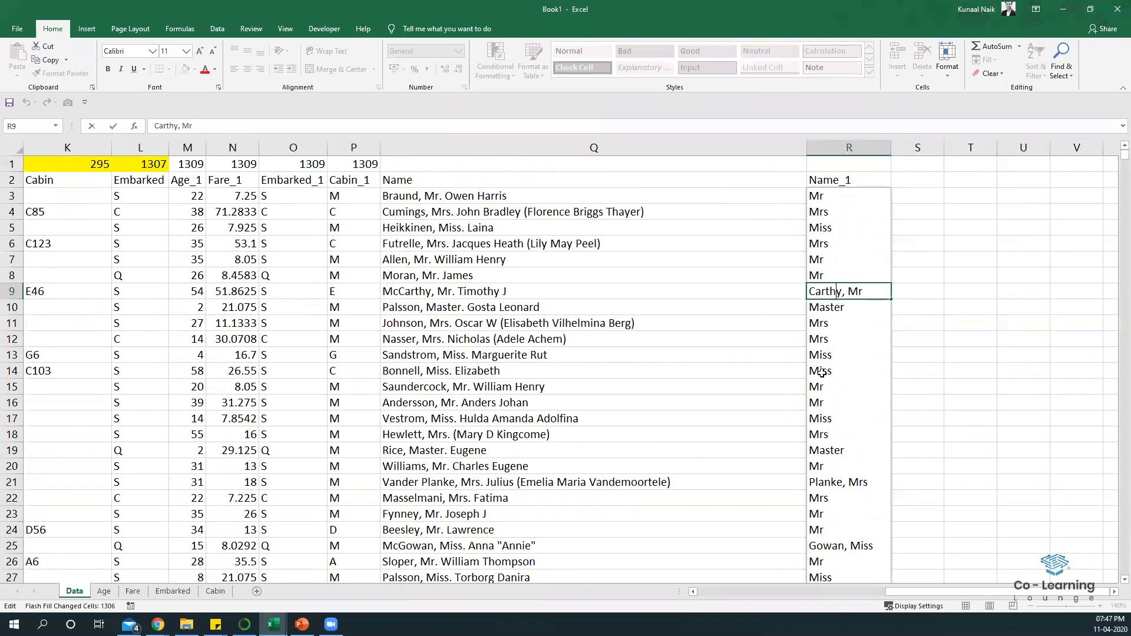
key("BackSpace")
key("BackSpace")
key("BackSpace")
key("BackSpace")
key("BackSpace")
key("BackSpace")
key("BackSpace")
key("BackSpace")
key("Return")
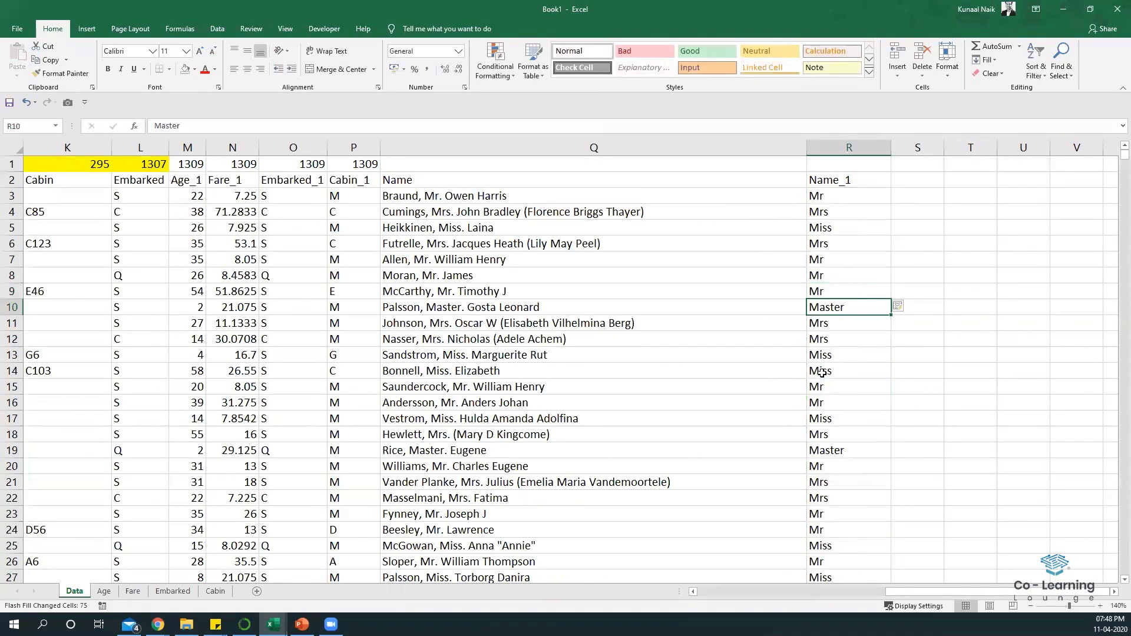
Step: Look through the Name_1 column to check the refilled titles against the names
scroll(846, 420, "down", 16)
scroll(847, 420, "down", 20)
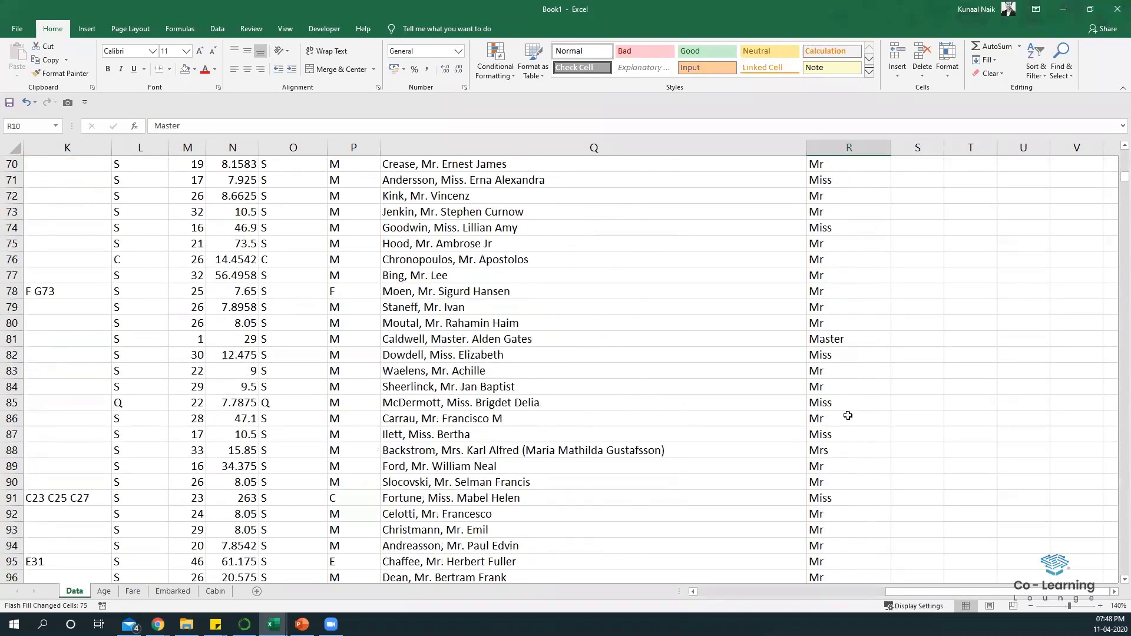
scroll(854, 419, "down", 20)
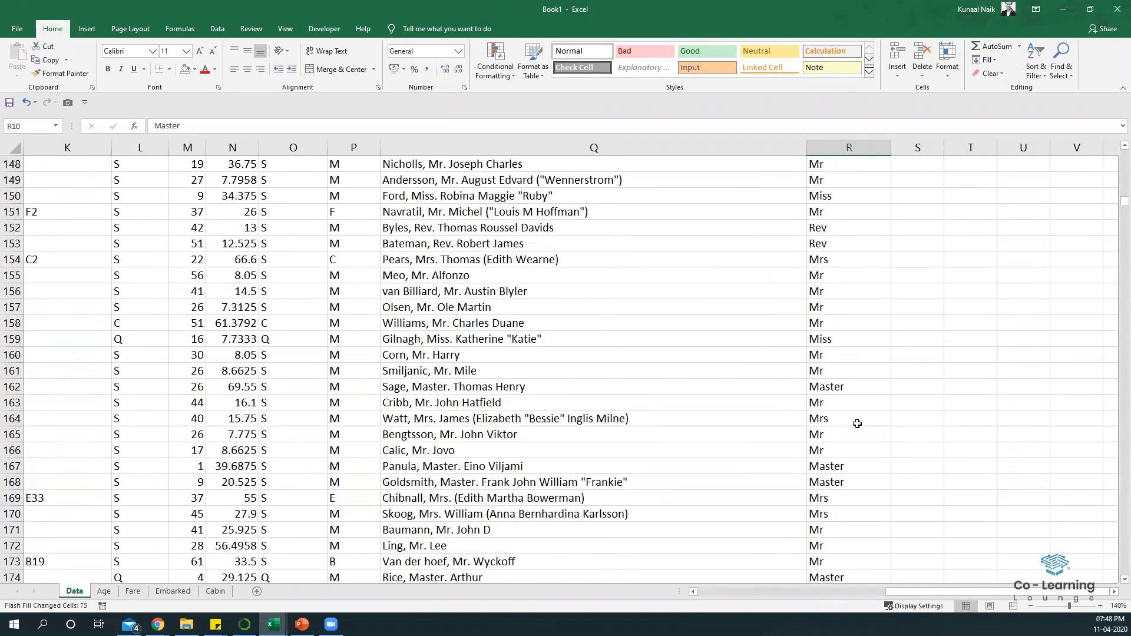
scroll(881, 452, "down", 20)
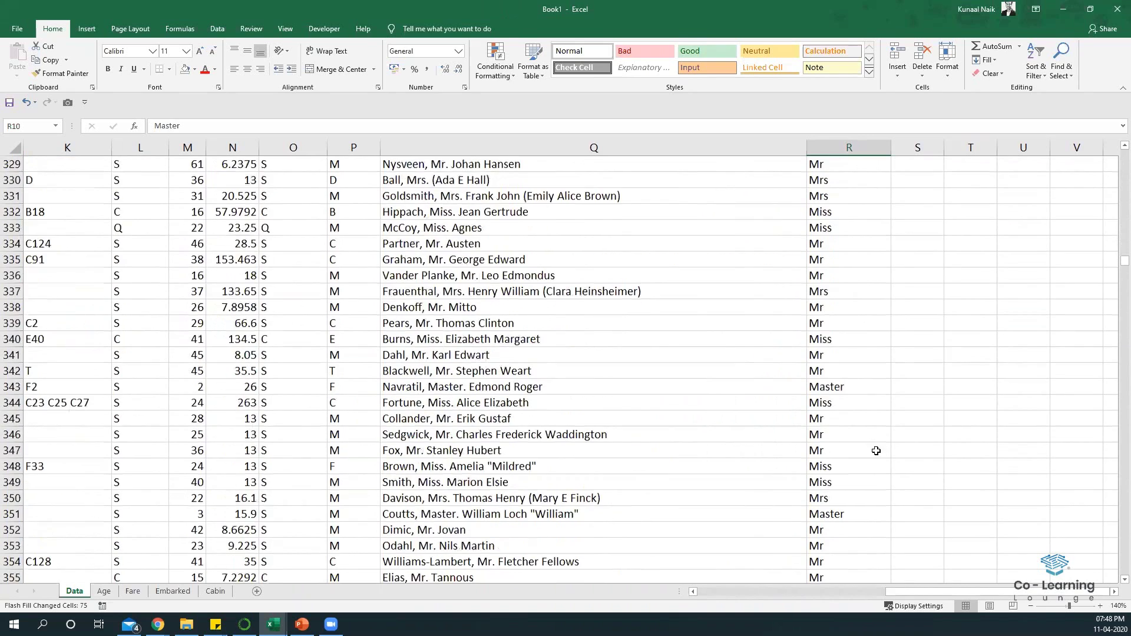
left_click(881, 451)
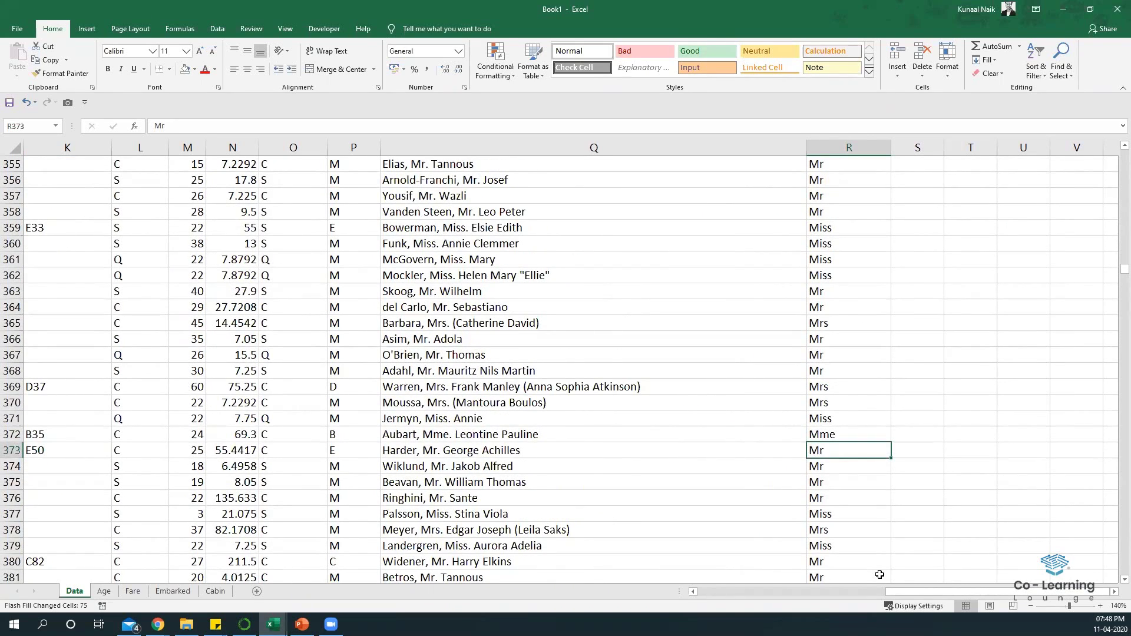
key("ctrl+Down")
key("ctrl+Up")
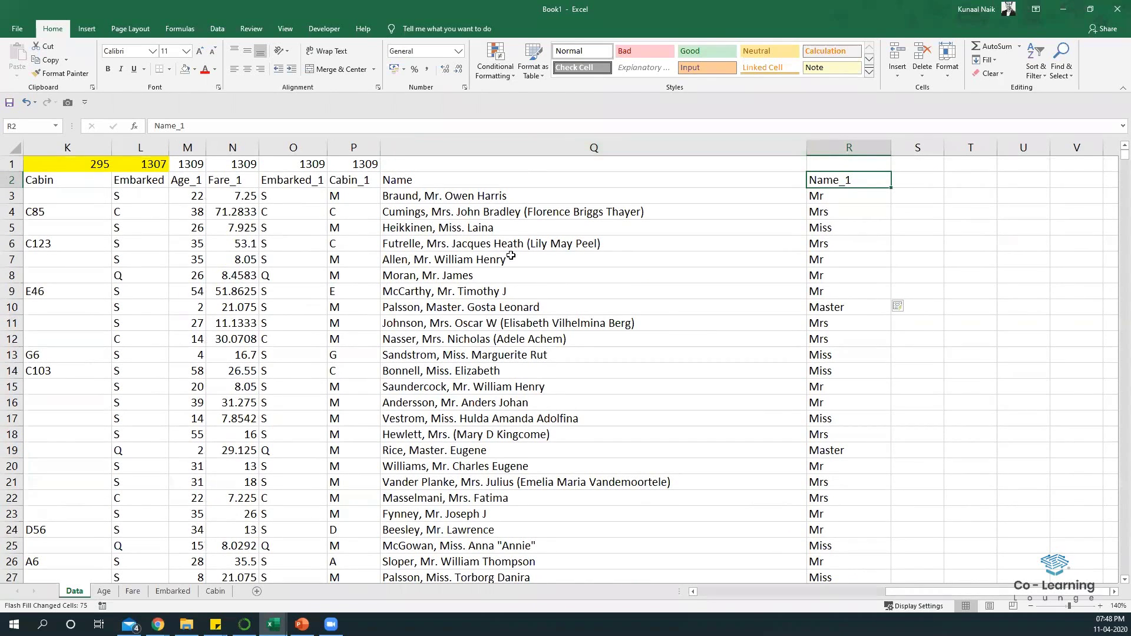
Step: Rename the header of the copied name column in Q2 to Name_Helper
left_click(446, 168)
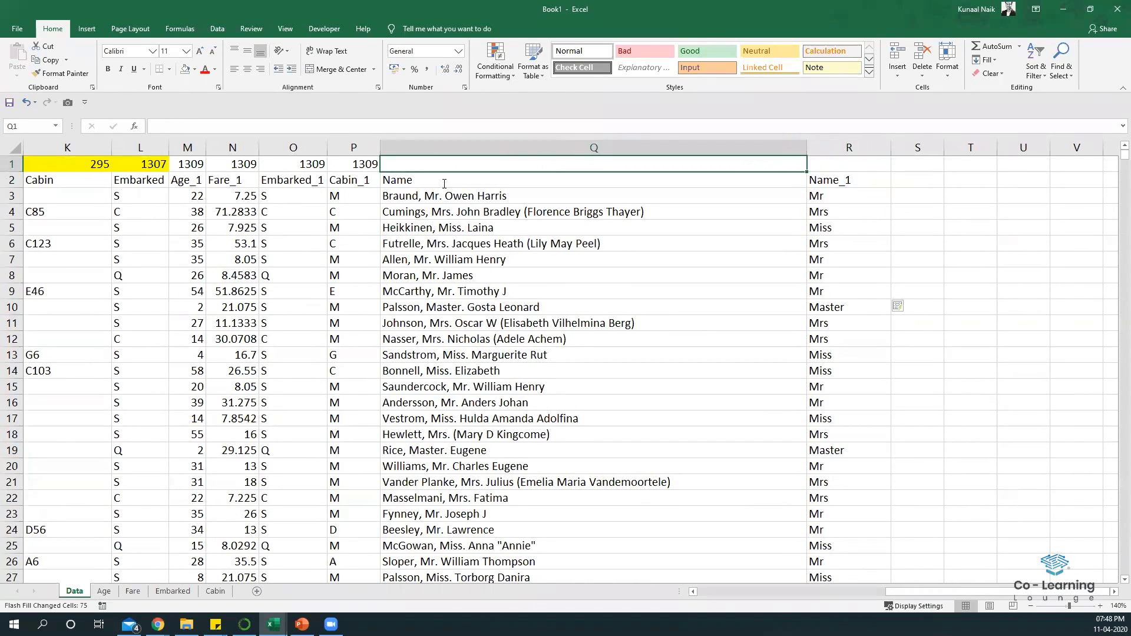
double_click(444, 184)
type("_Help")
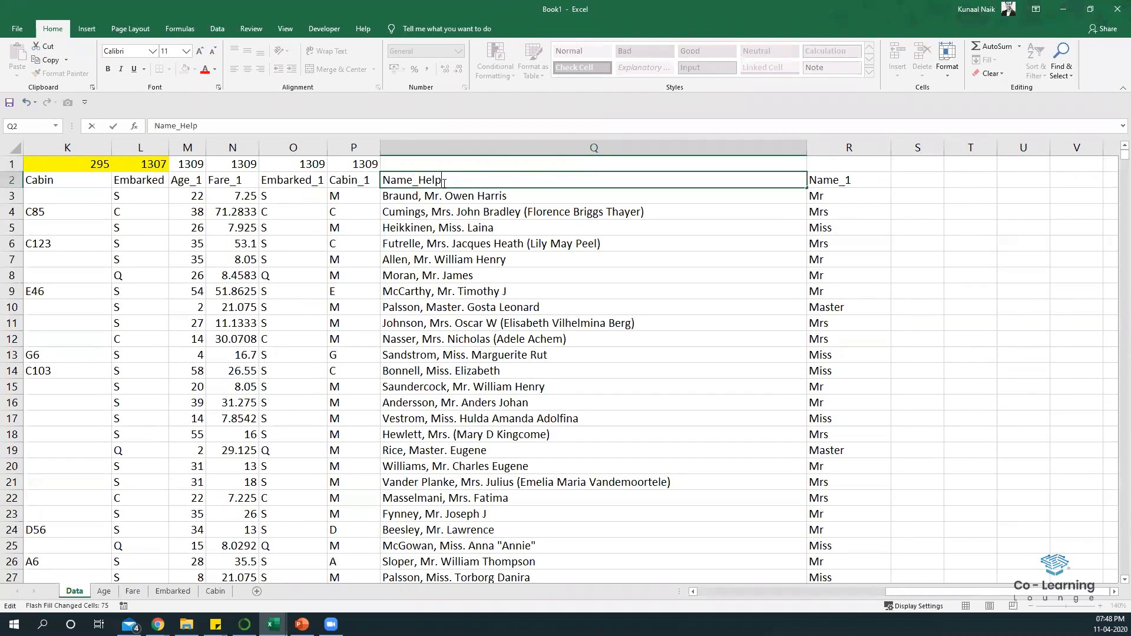
type("er")
key("Return")
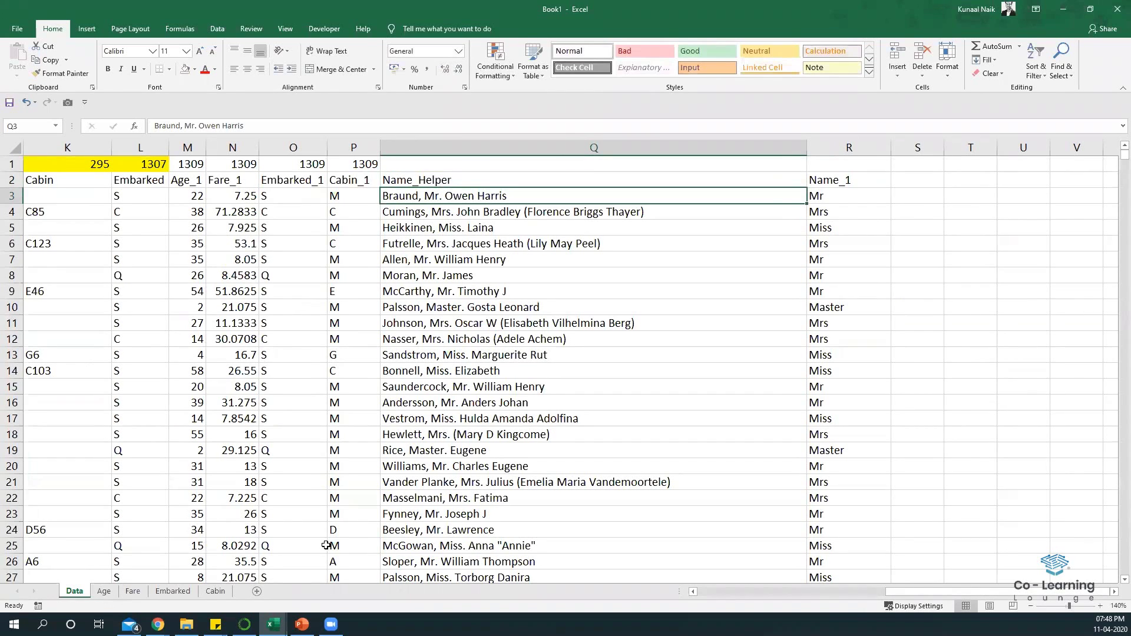
Step: Create a copy of the Cabin sheet at the end of the workbook and rename it Title
right_click(210, 596)
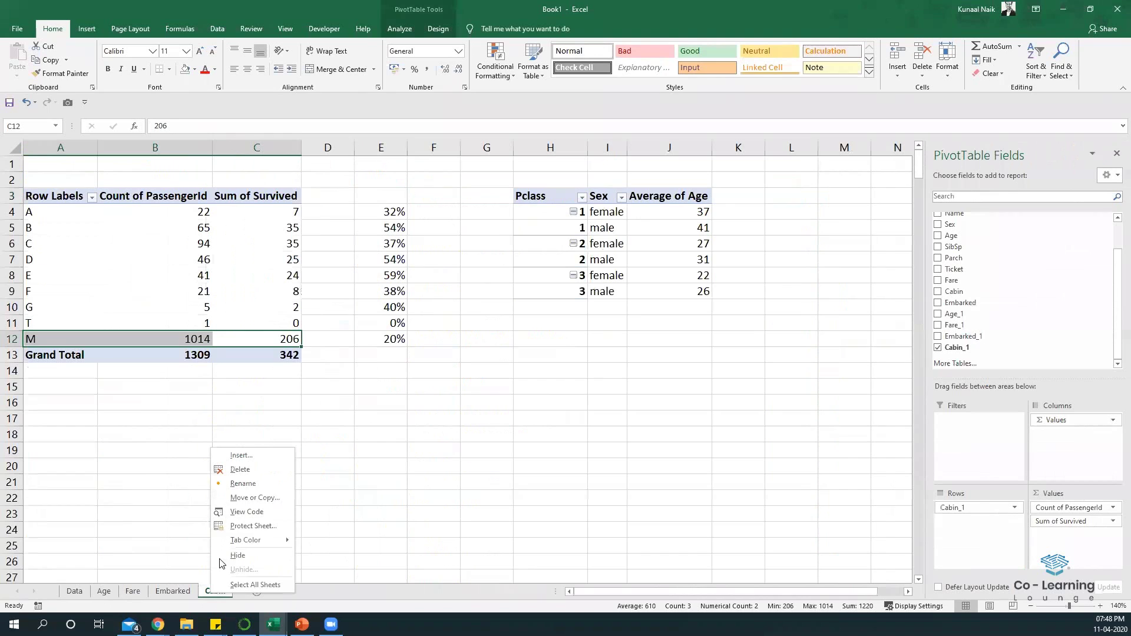
left_click(247, 498)
left_click(130, 416)
left_click(140, 444)
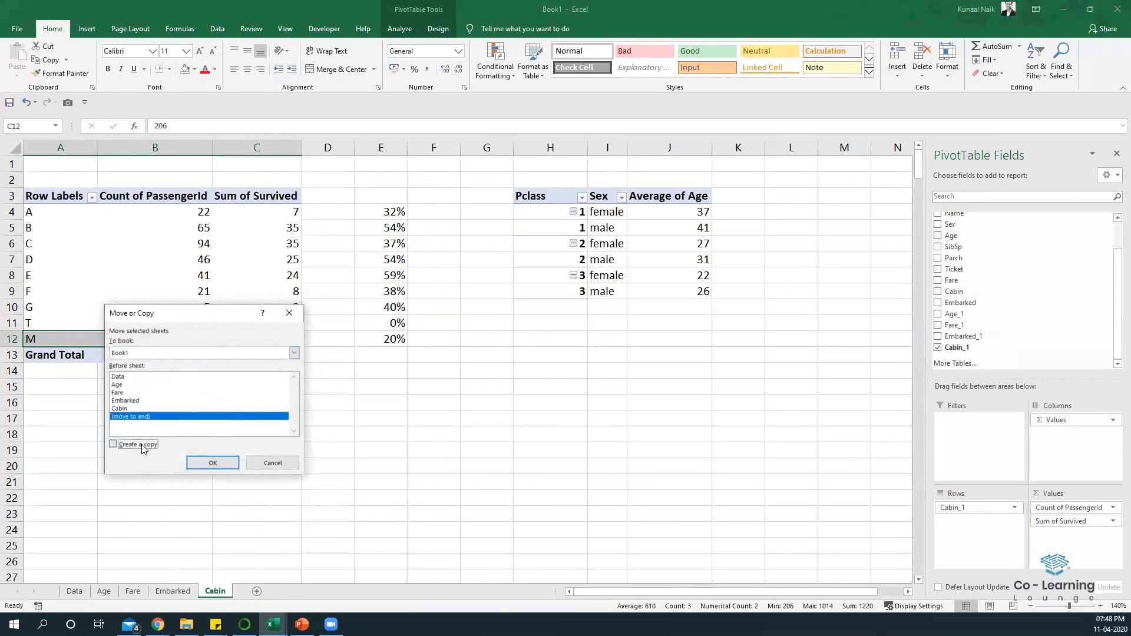
left_click(213, 463)
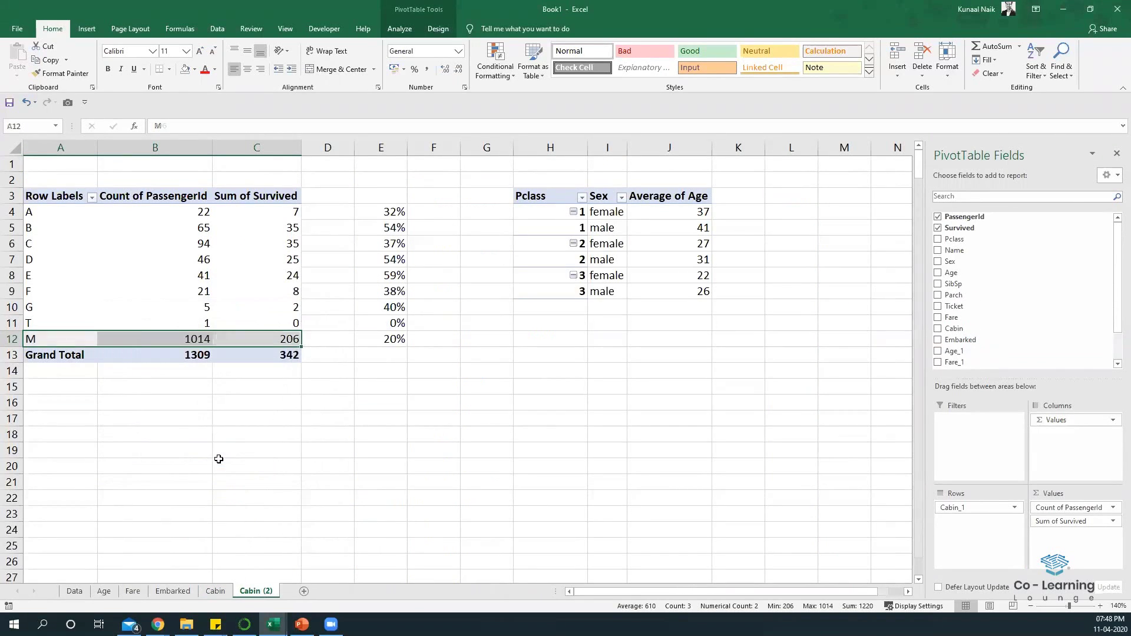
double_click(270, 592)
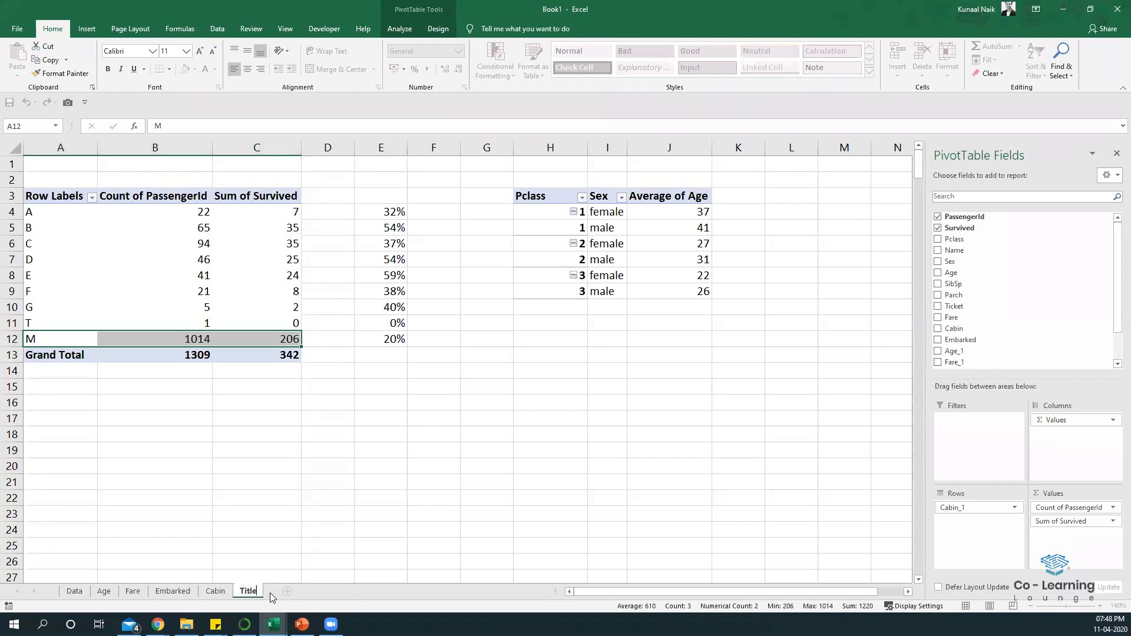
key("Return")
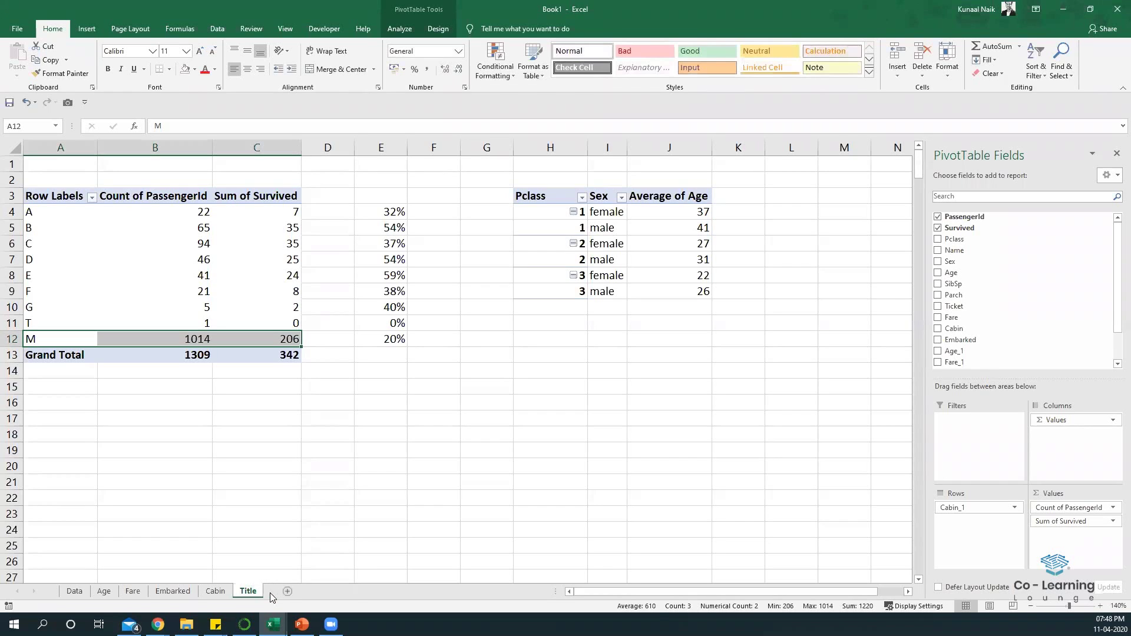
Step: Extend the data source of the Title sheet's cabin pivot table to Data!$A$2:$R$1311
left_click(143, 278)
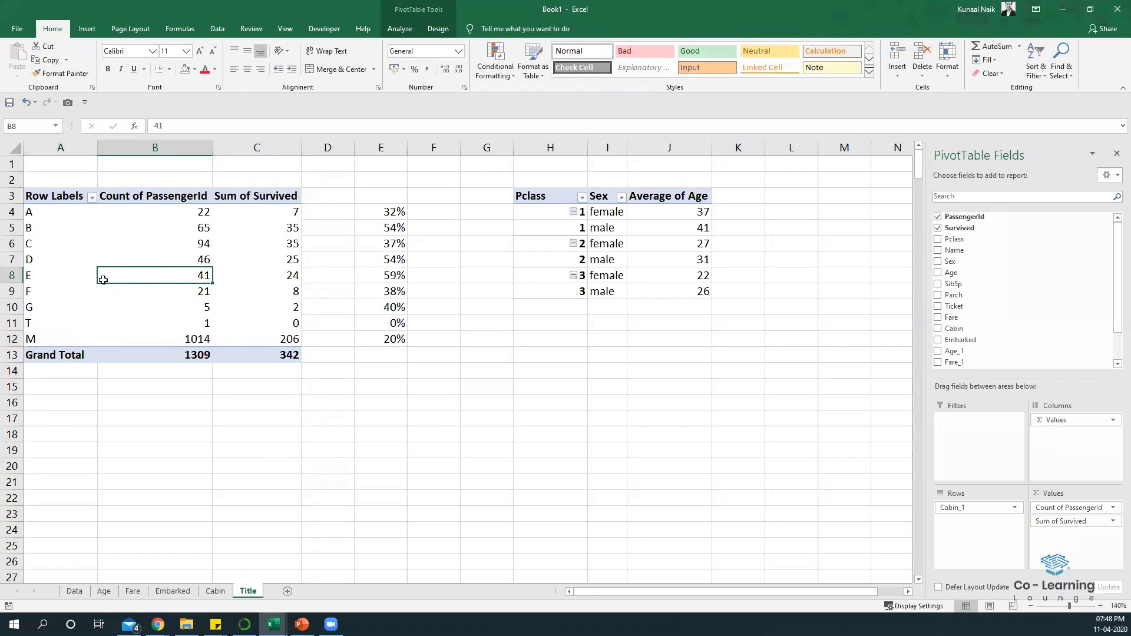
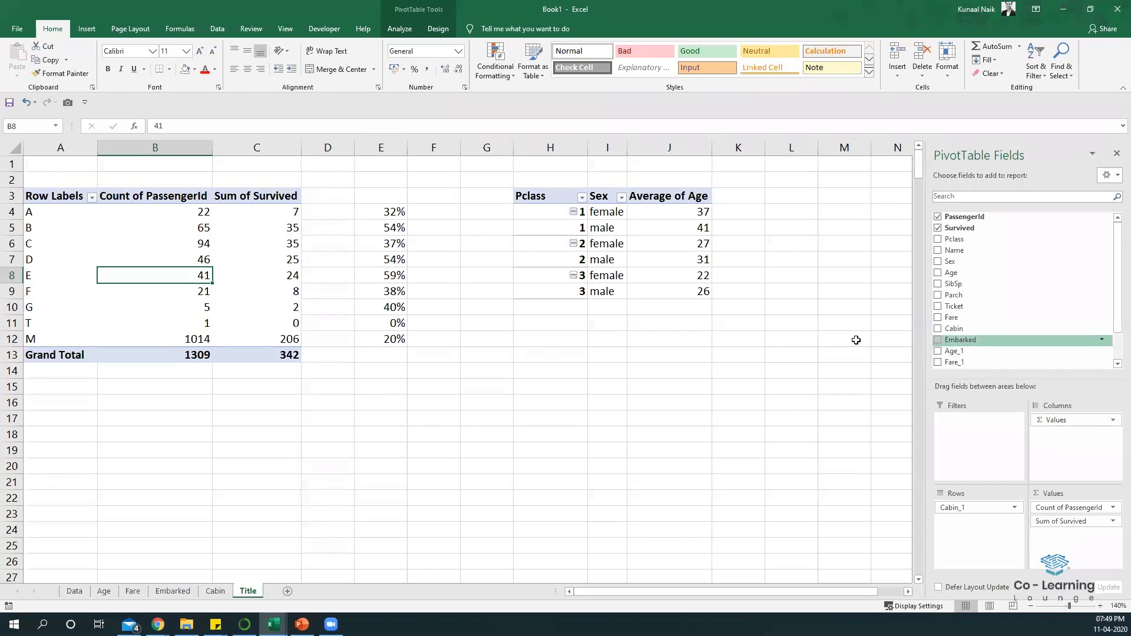
left_click(400, 27)
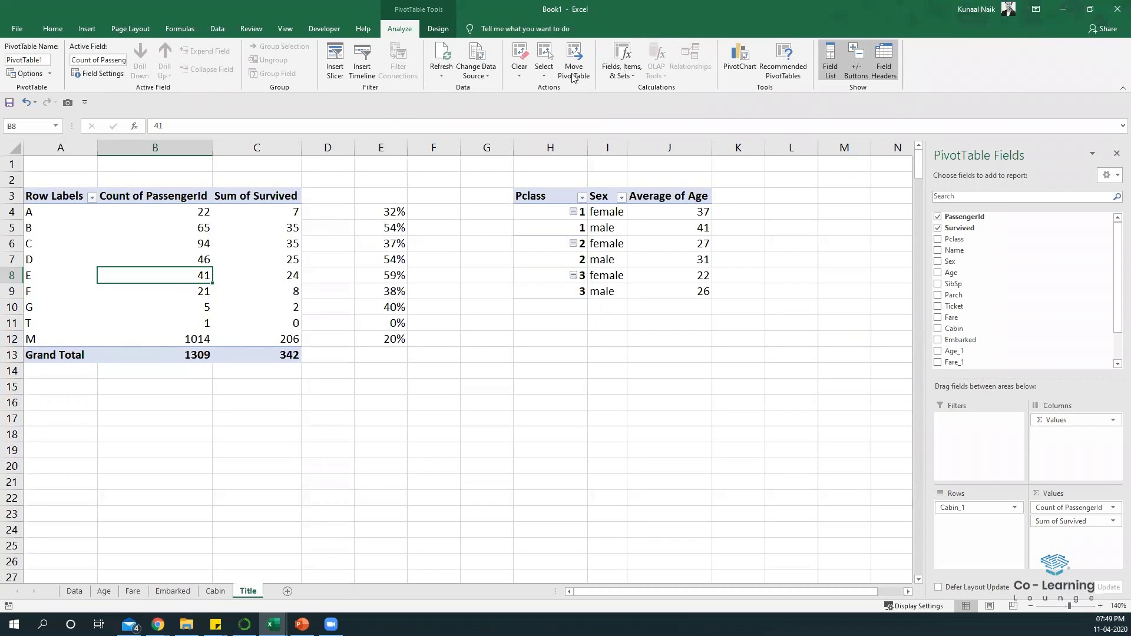
left_click(476, 75)
left_click(506, 93)
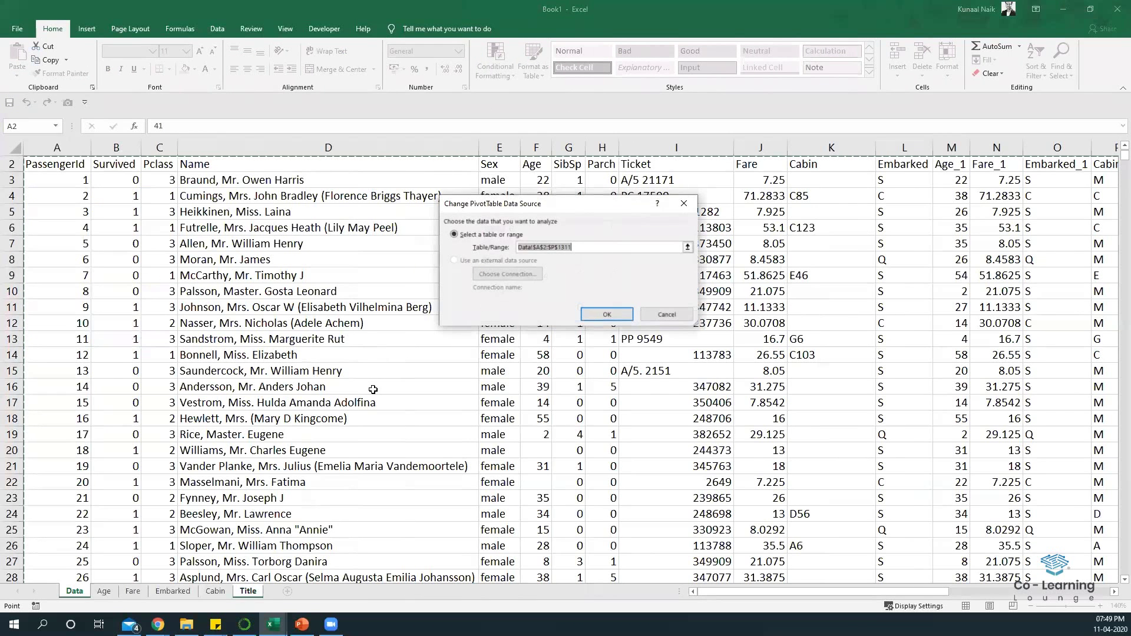
key("ctrl+shift+Right")
key("ctrl+shift+Down")
left_click(606, 314)
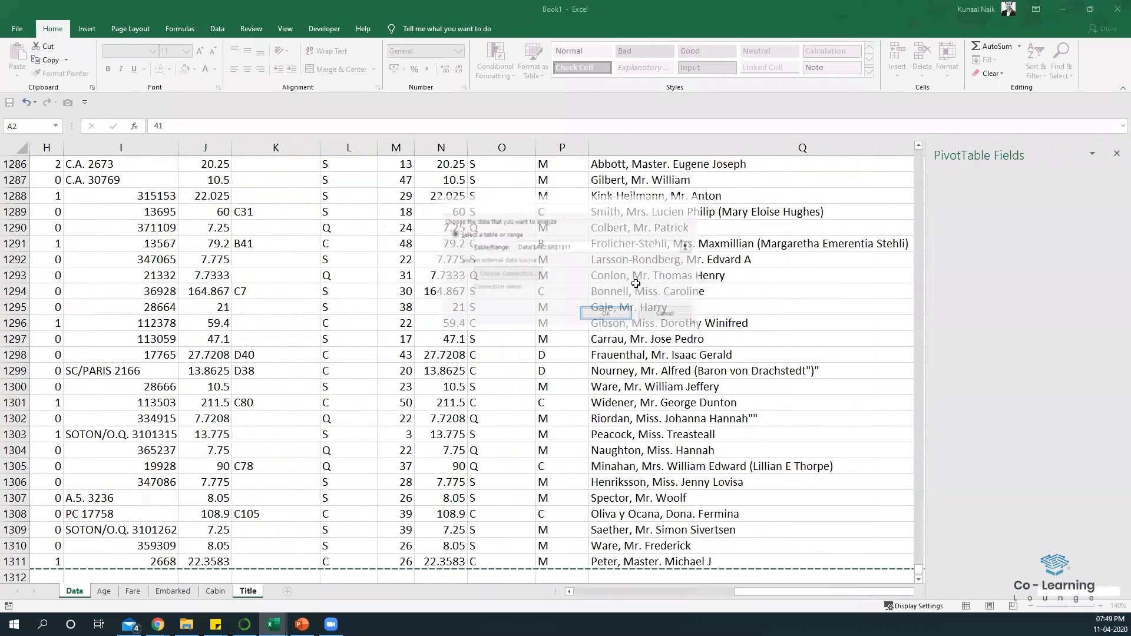
Step: Replace Cabin_1 with Name_1 as the row field of the Title sheet's pivot table
scroll(965, 318, "down", 2)
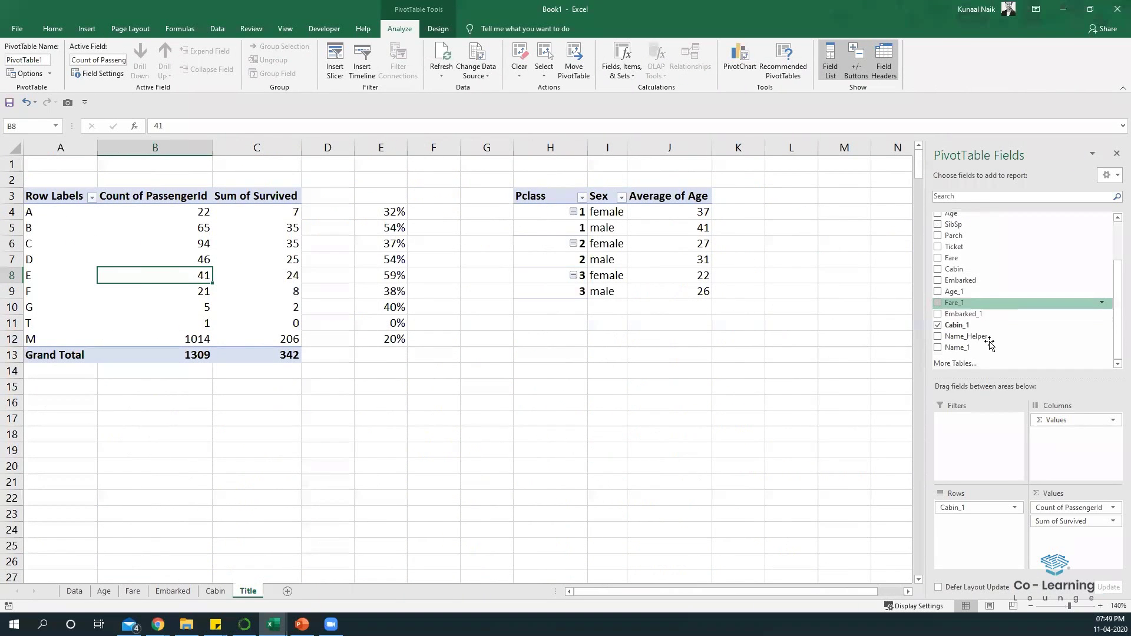
left_click_drag(987, 501, 981, 350)
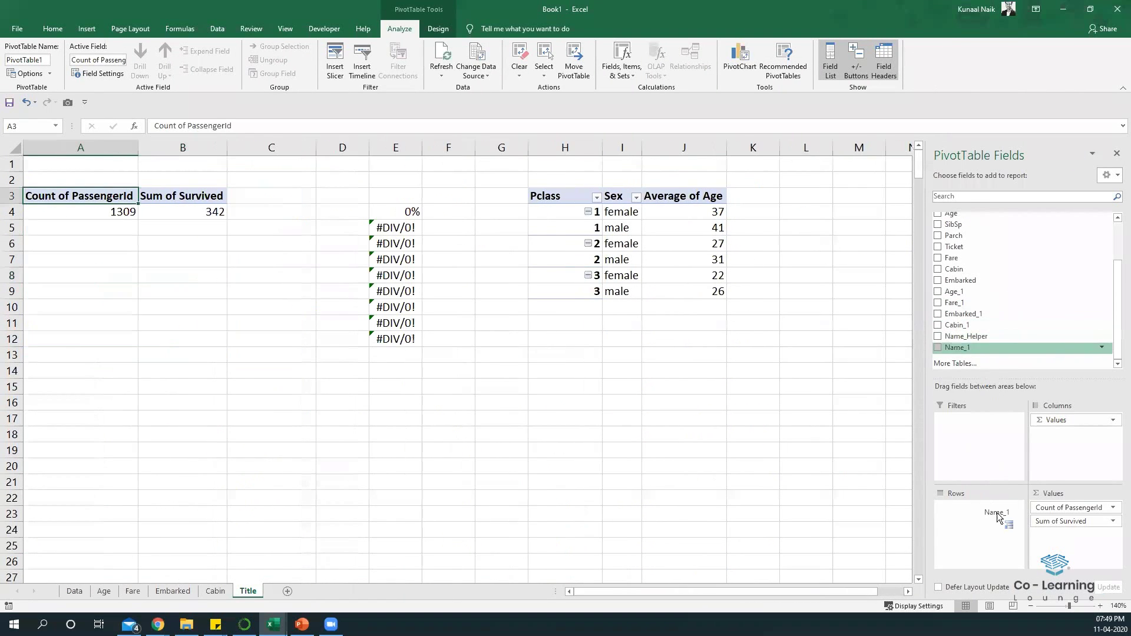
left_click_drag(739, 527, 374, 457)
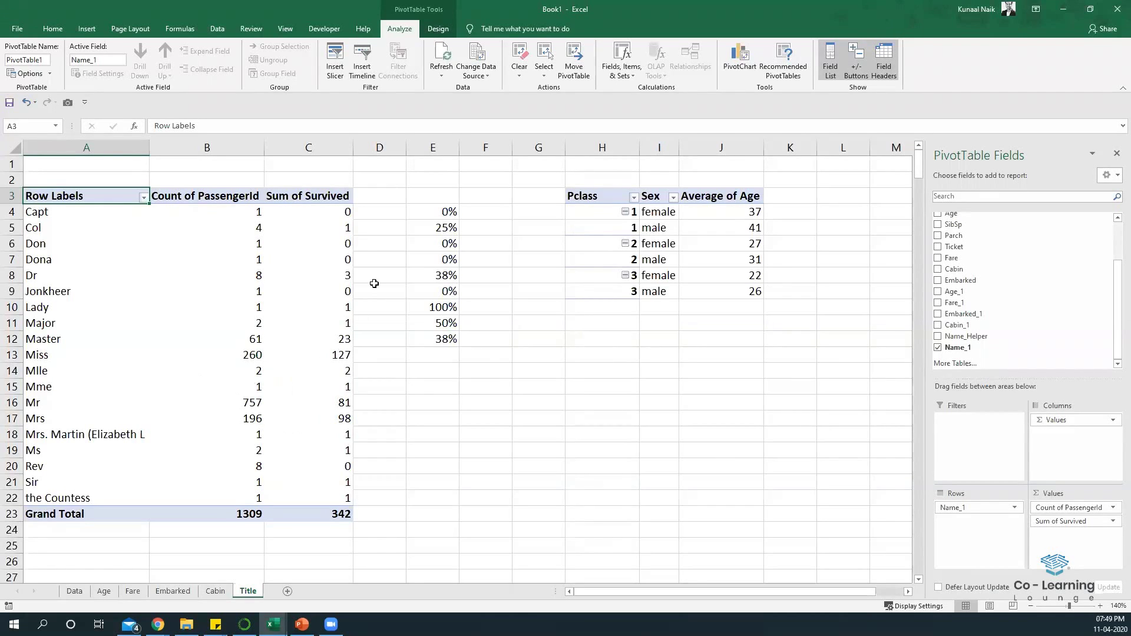
Step: Extend the survival-rate formula in column E down to E22 and sort the titles by passenger count from largest to smallest
left_click_drag(429, 217, 430, 500)
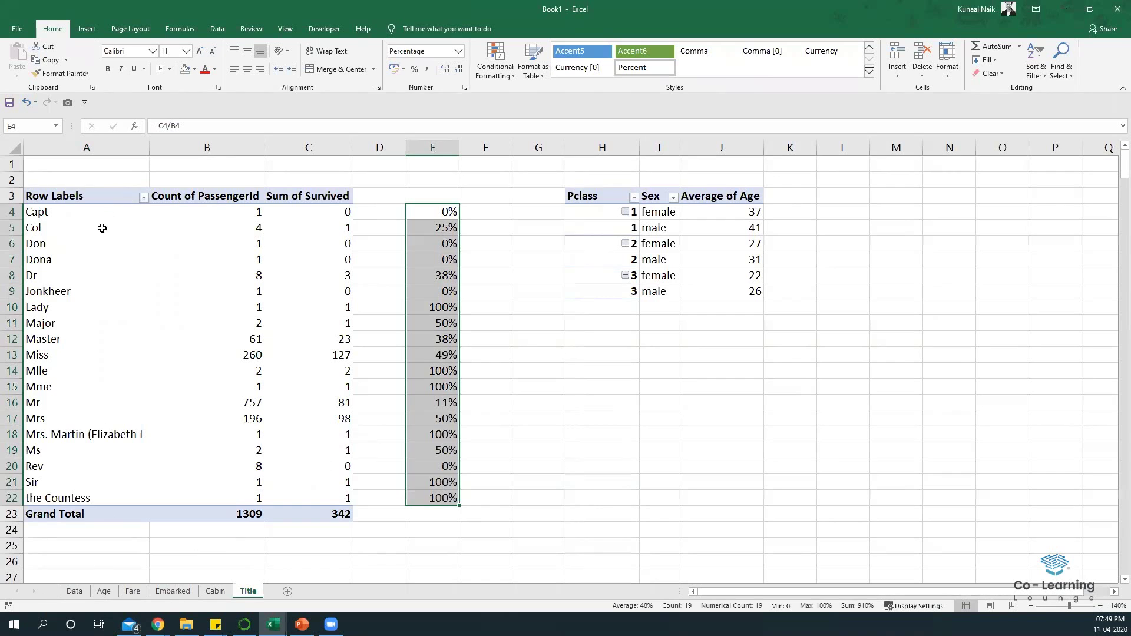
right_click(256, 233)
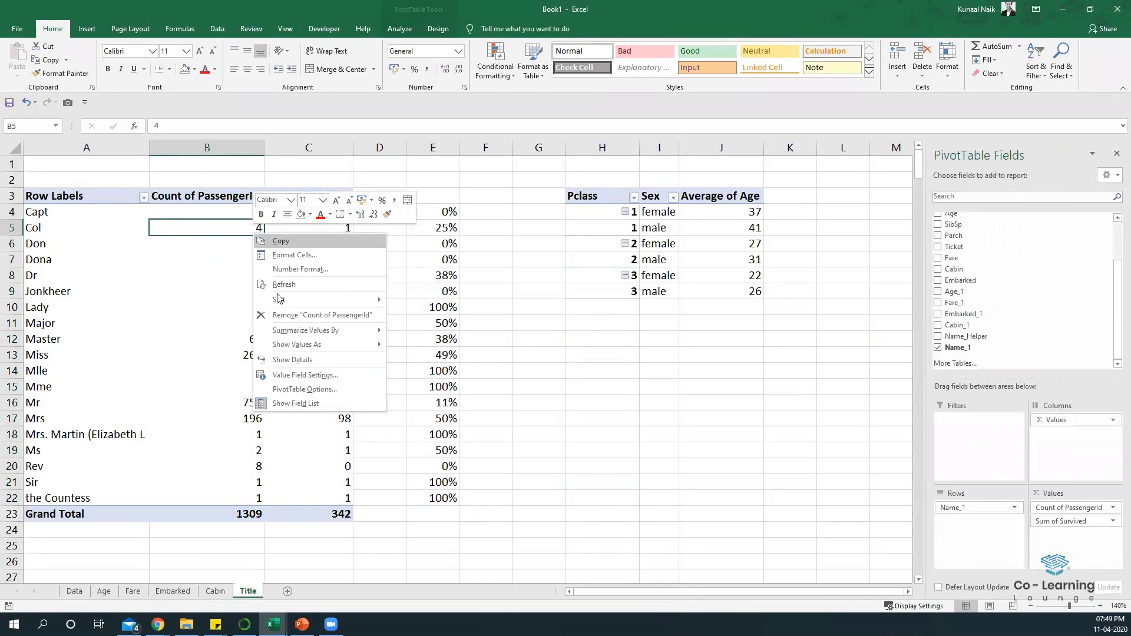
mouse_move(323, 300)
left_click(398, 317)
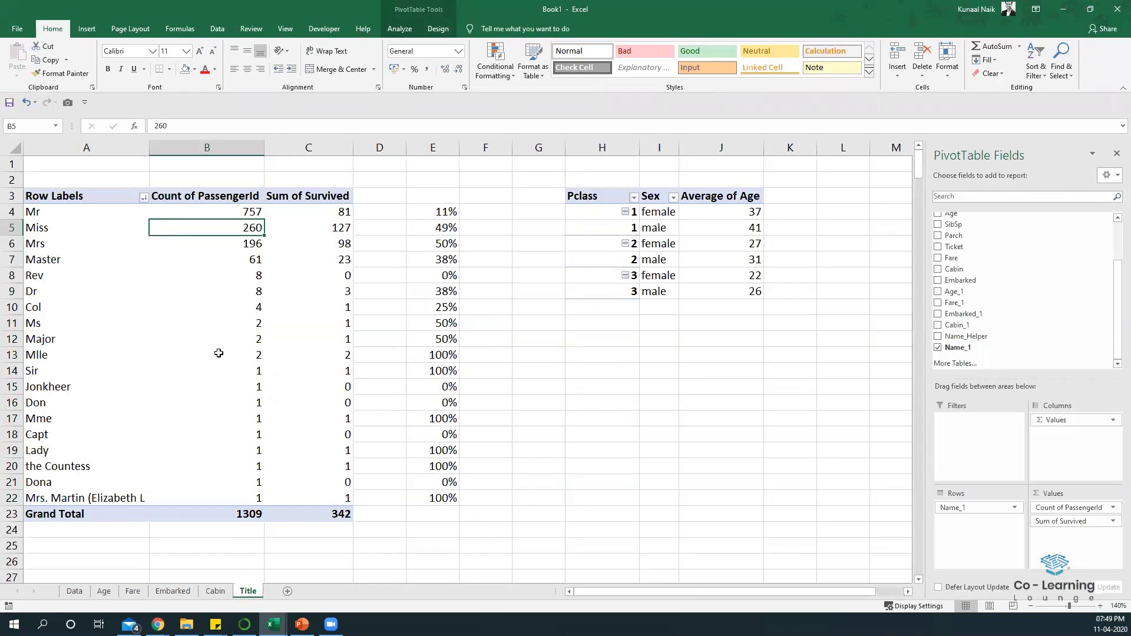
Step: Examine the passenger counts and survival rates by title, comparing the rare titles with Mr, Miss and Mrs
left_click_drag(62, 388, 336, 498)
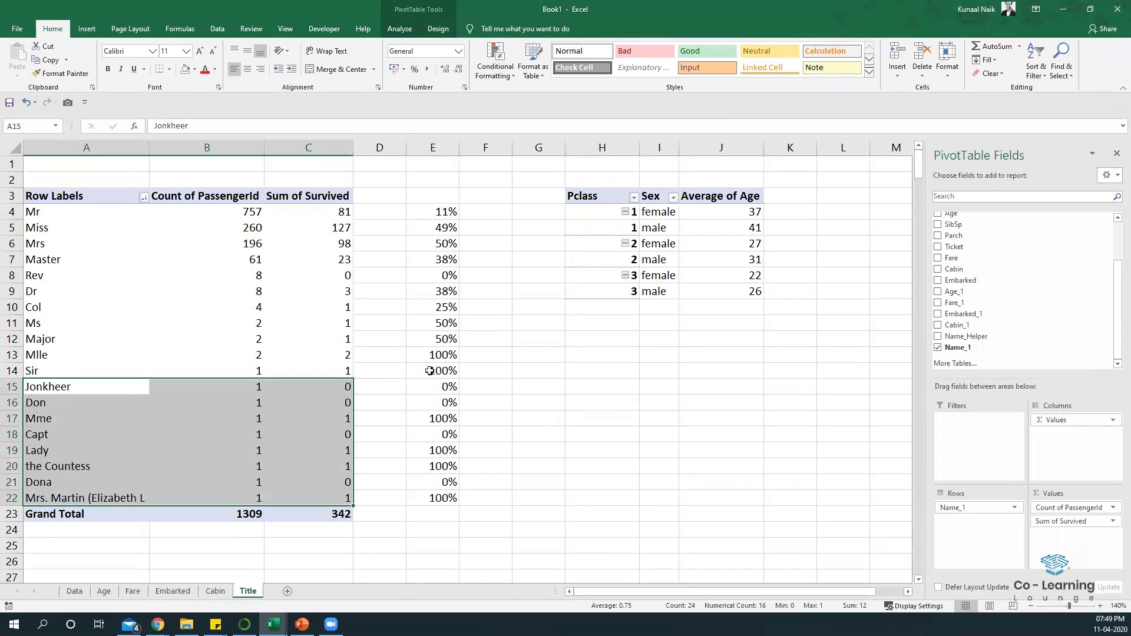
left_click_drag(432, 370, 52, 377)
left_click_drag(445, 417, 57, 416)
left_click_drag(441, 450, 43, 463)
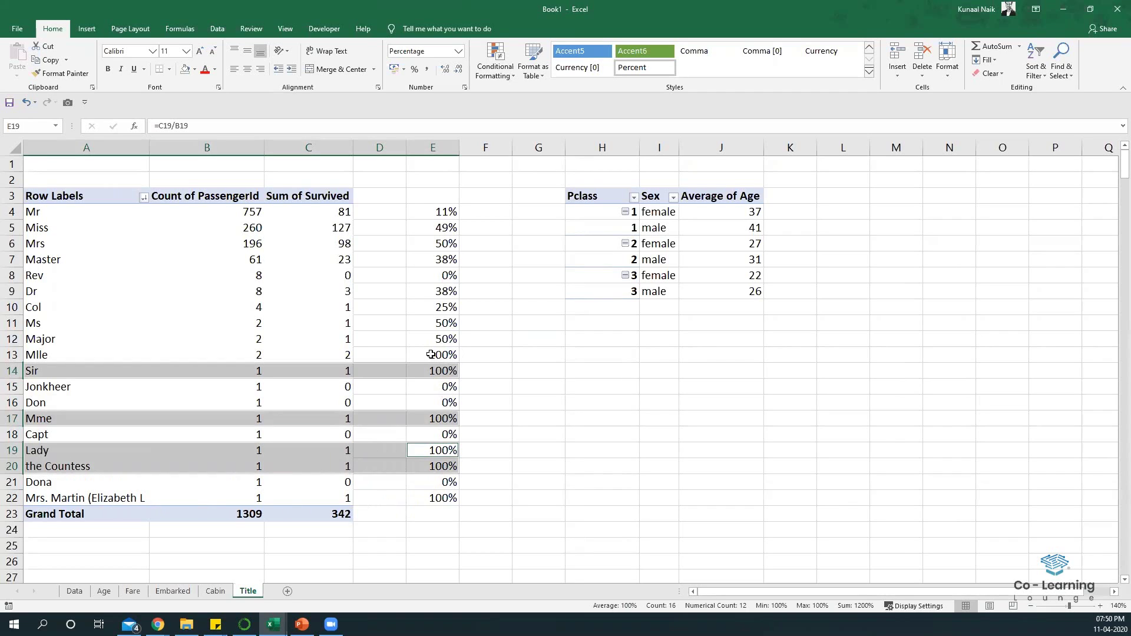
left_click_drag(435, 352, 77, 358)
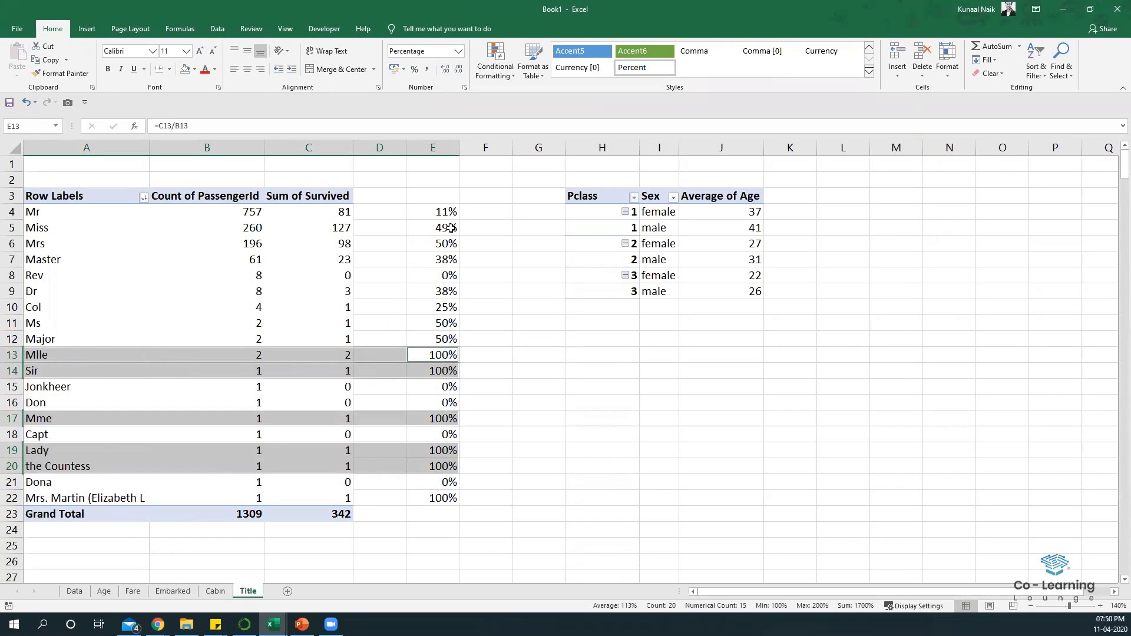
left_click_drag(447, 242, 29, 230)
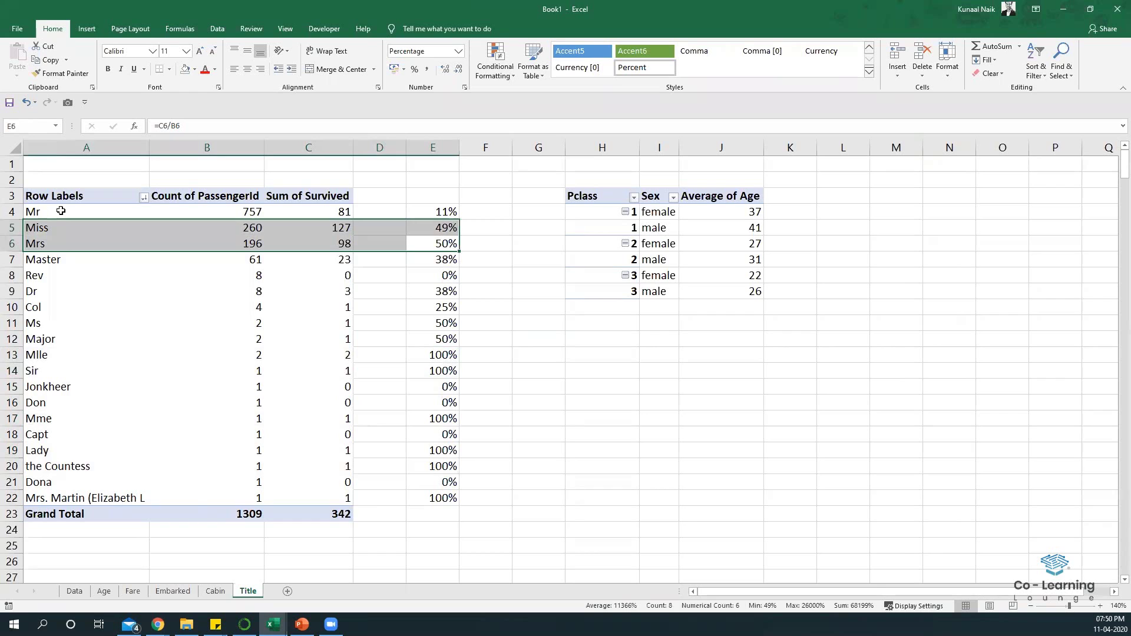
left_click_drag(61, 210, 436, 216)
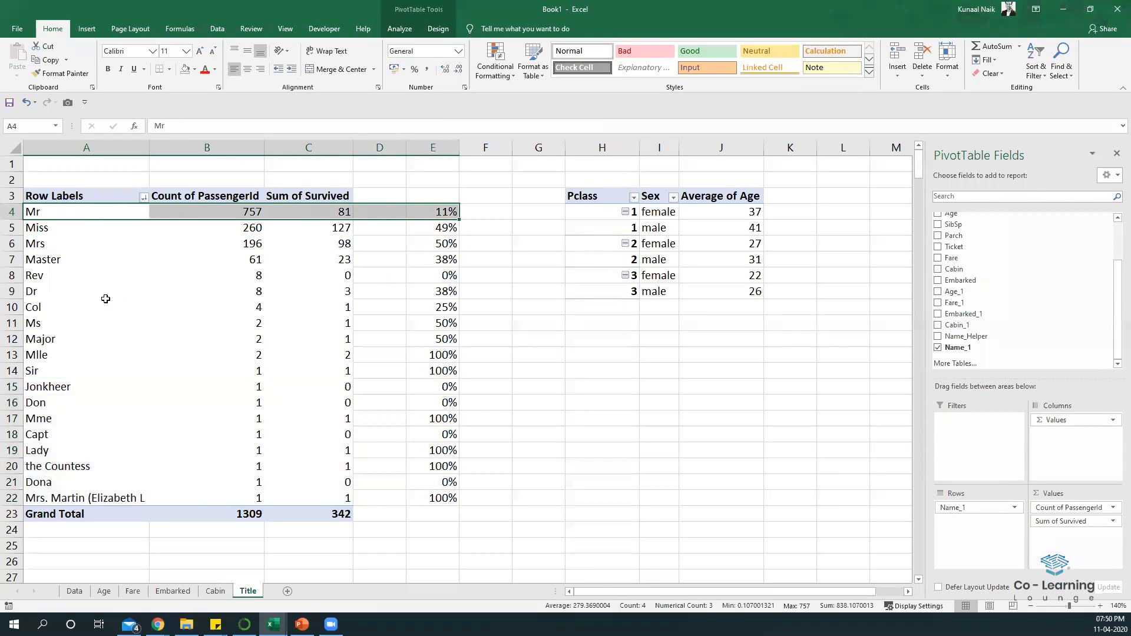
left_click_drag(443, 325, 42, 334)
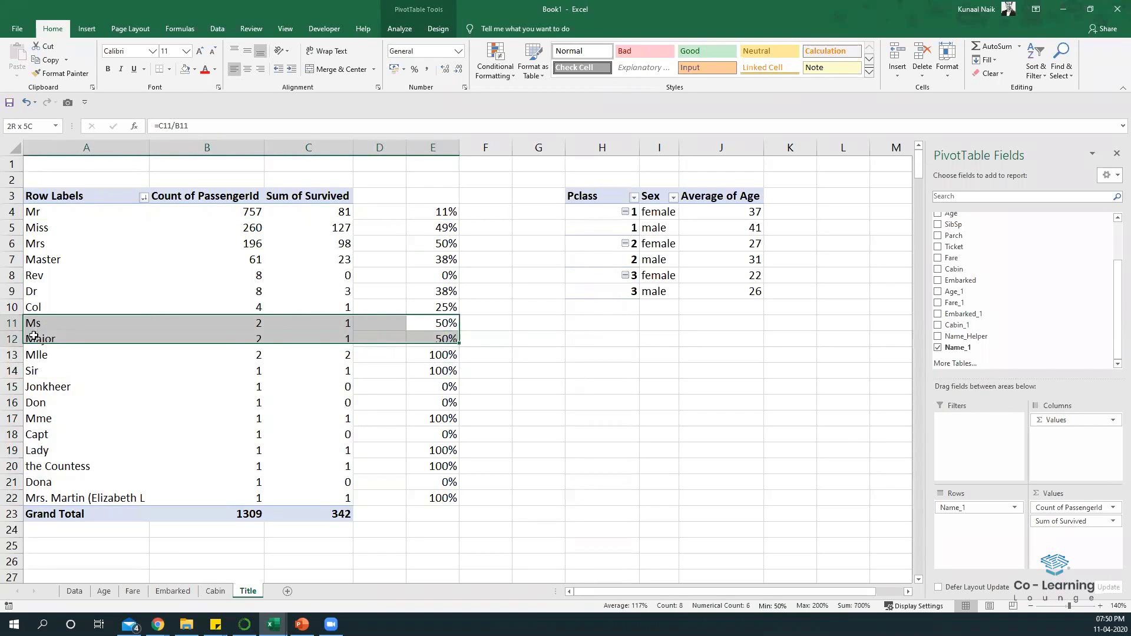
left_click_drag(35, 321, 70, 276)
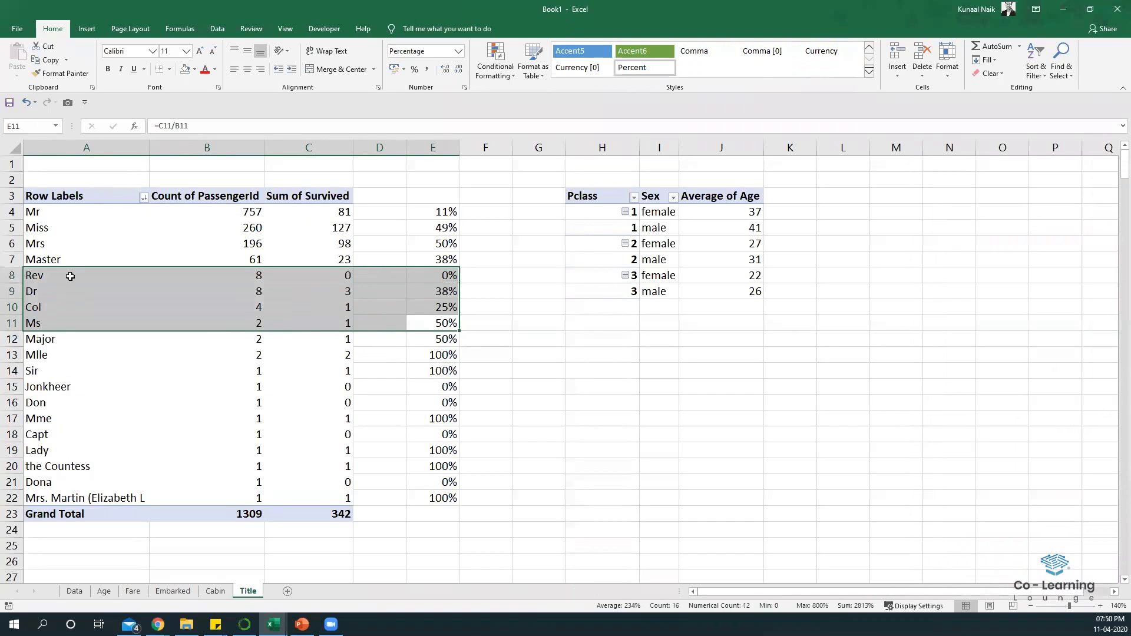
left_click_drag(70, 213, 101, 471)
left_click(86, 501)
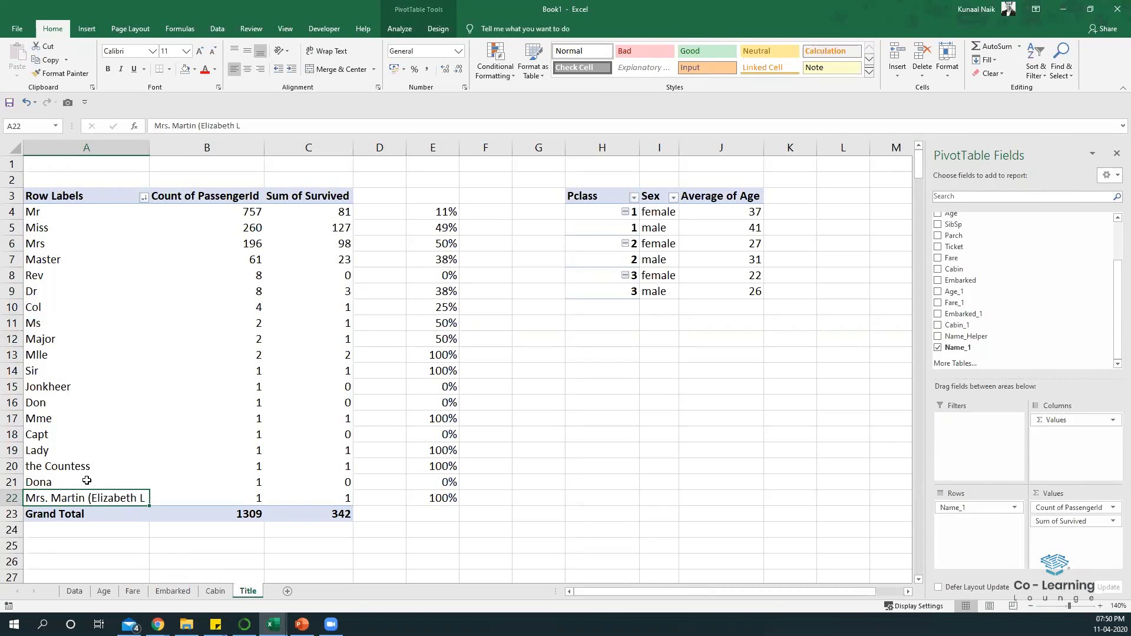
left_click_drag(68, 484, 71, 303)
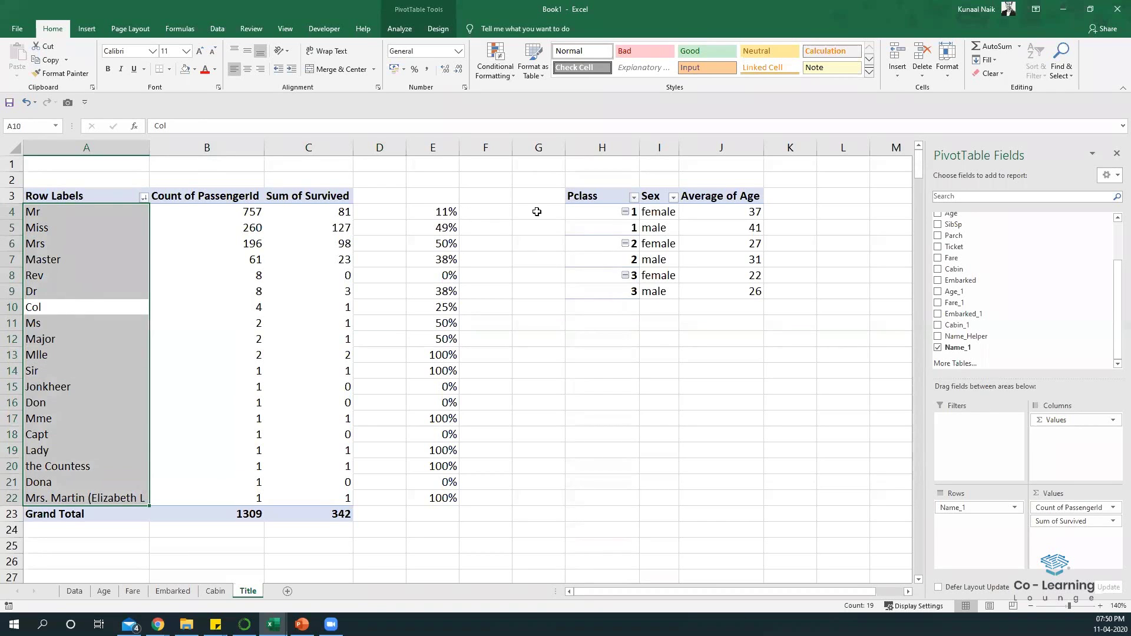
Step: Clear the Pclass and Sex average-age pivot table in H3:J9 from the Title sheet
left_click_drag(596, 199, 753, 289)
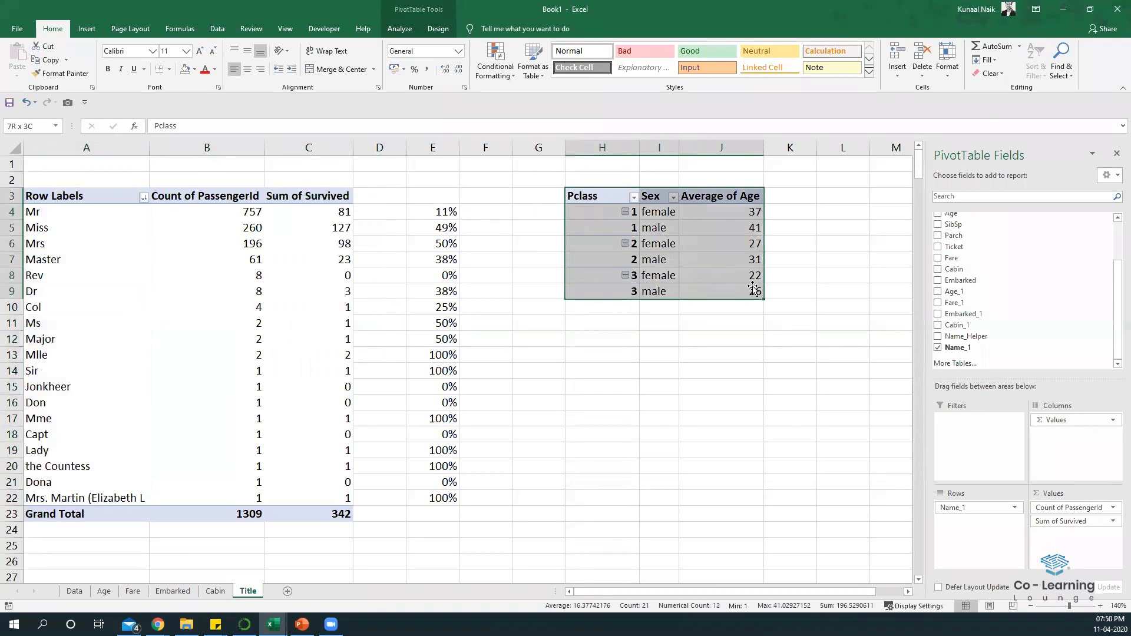
left_click(989, 73)
left_click(1007, 89)
left_click(659, 339)
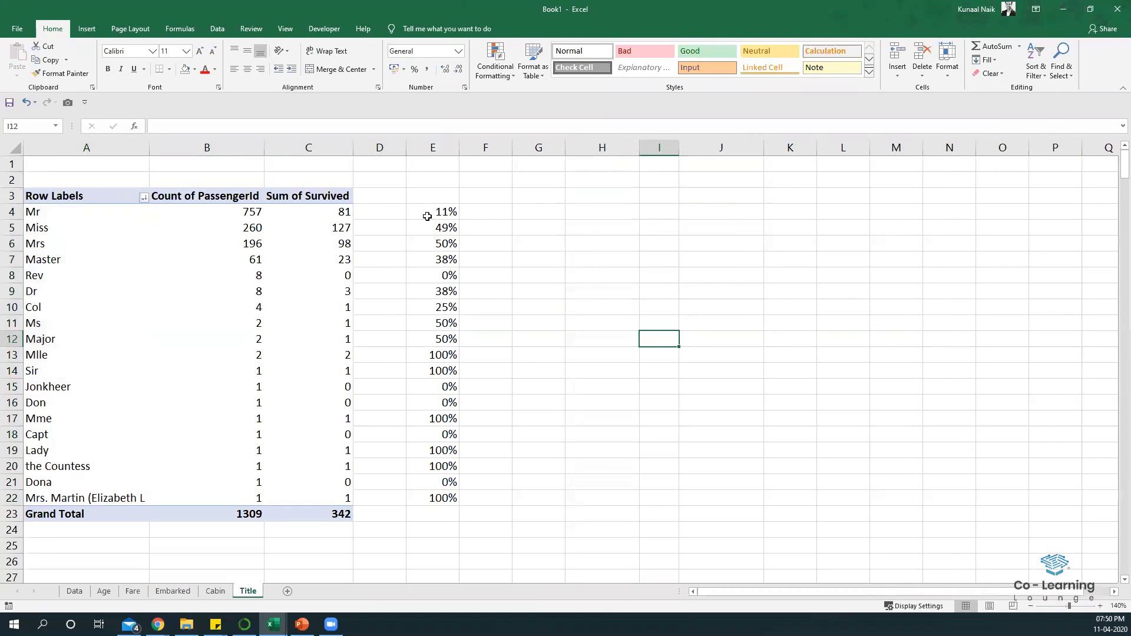
Step: Turn on header filters for the table on the Data sheet, starting from the Name_1 header in R2
left_click(74, 590)
scroll(1074, 392, "up", 20)
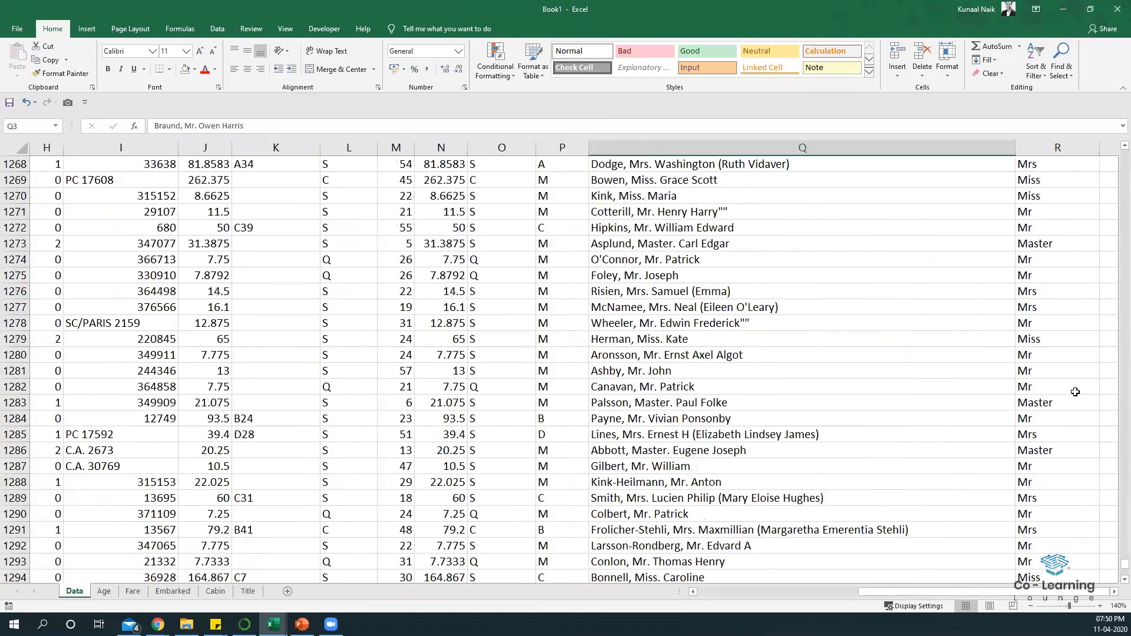
scroll(1073, 361, "up", 20)
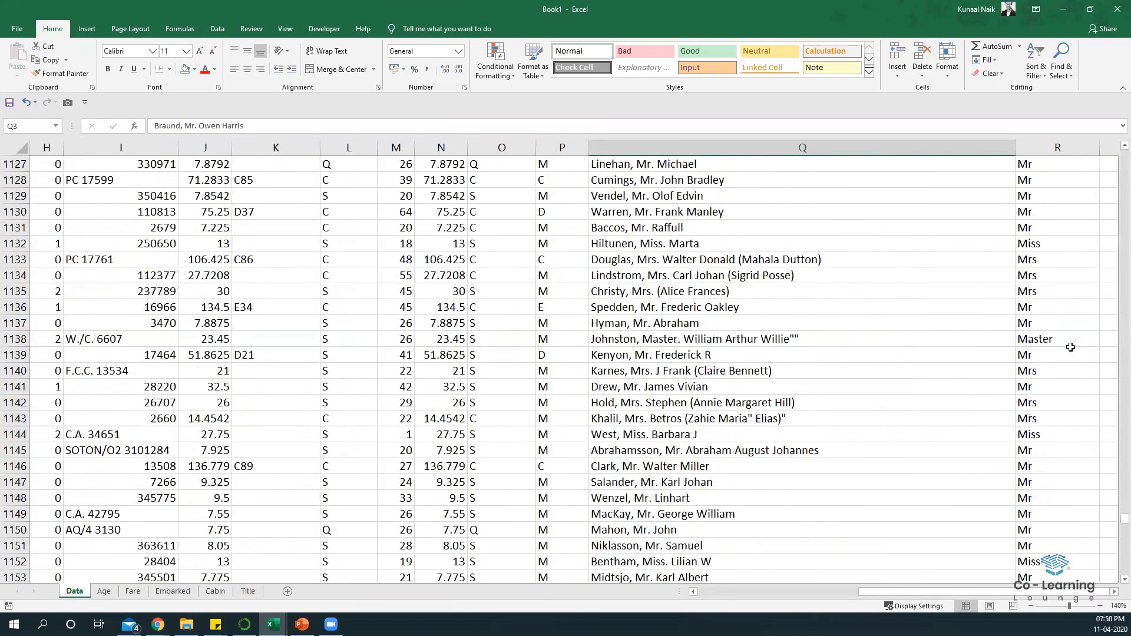
scroll(1054, 530, "up", 6)
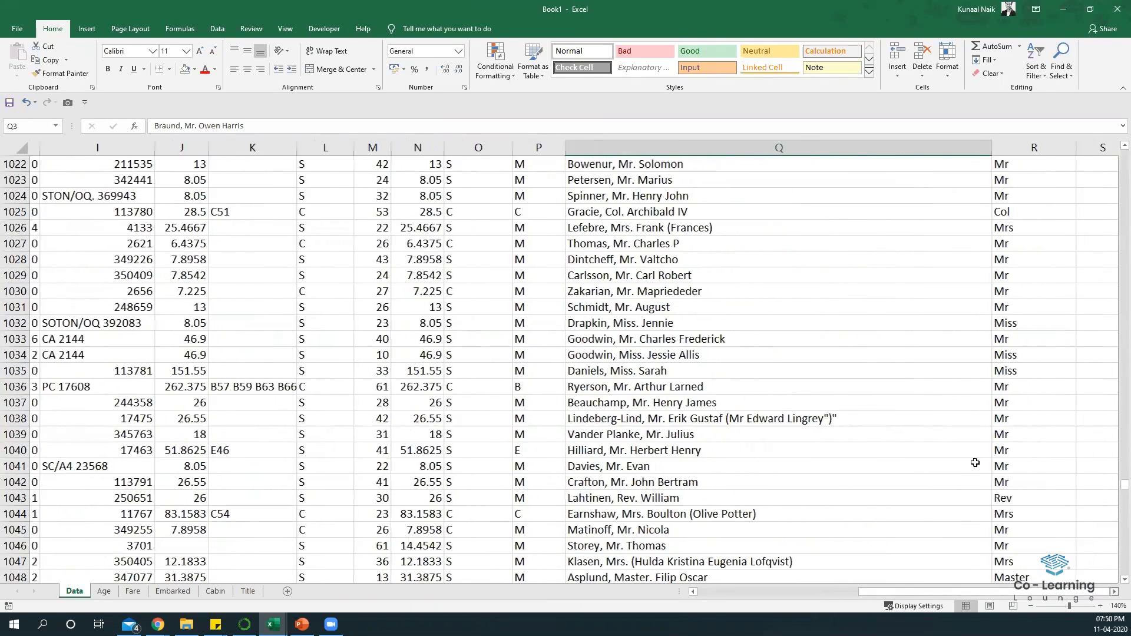
scroll(839, 346, "right", 3)
left_click(840, 346)
scroll(836, 236, "up", 18)
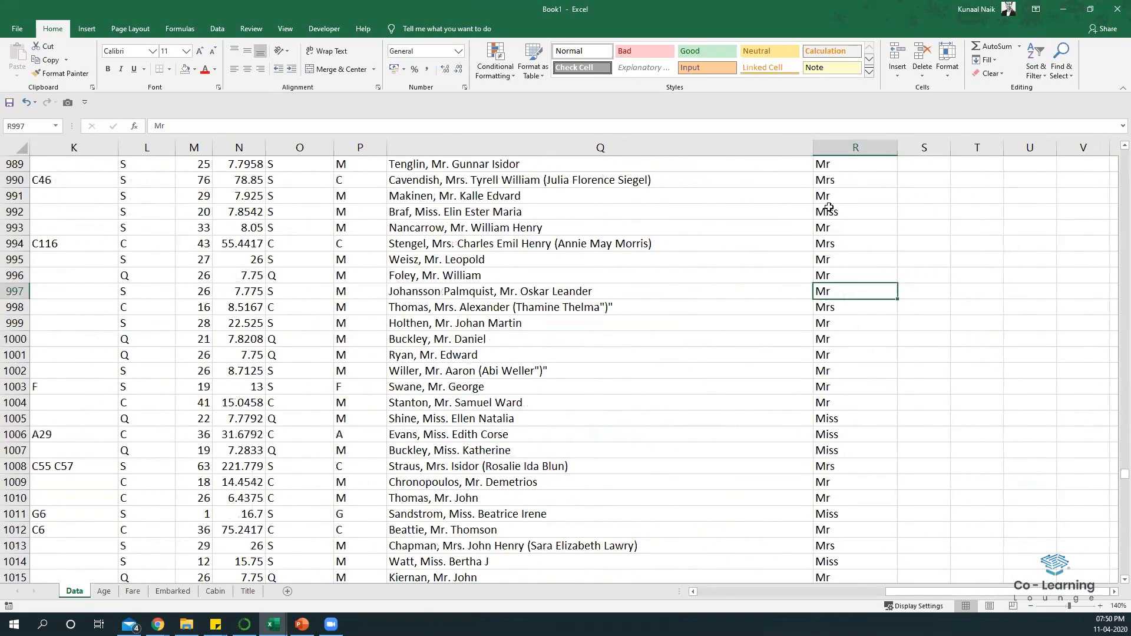
left_click(833, 214)
key("ctrl+Up")
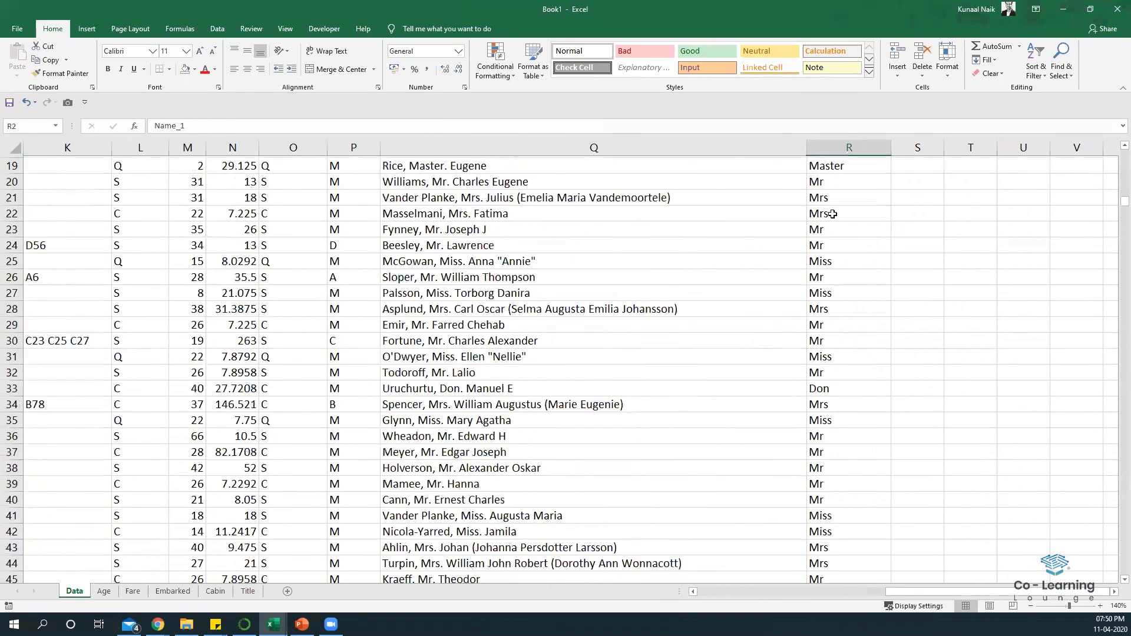
key("ctrl+shift+l")
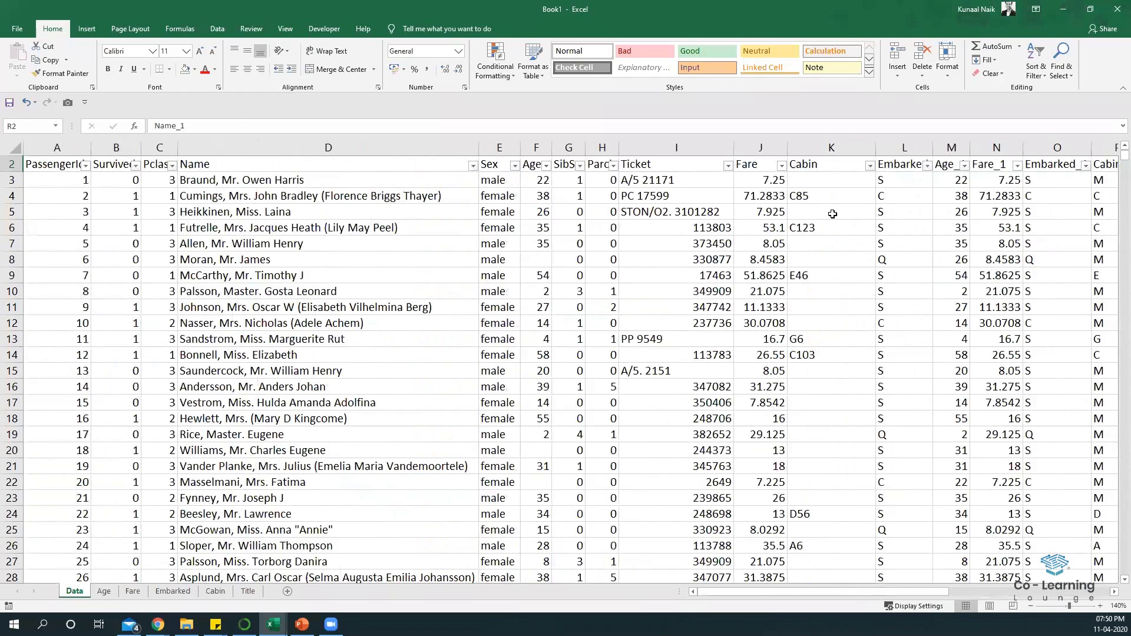
Step: Filter the Name_1 column to only the badly extracted entry that has name text after the title Mrs
key("Right")
key("Left")
key("alt+Down")
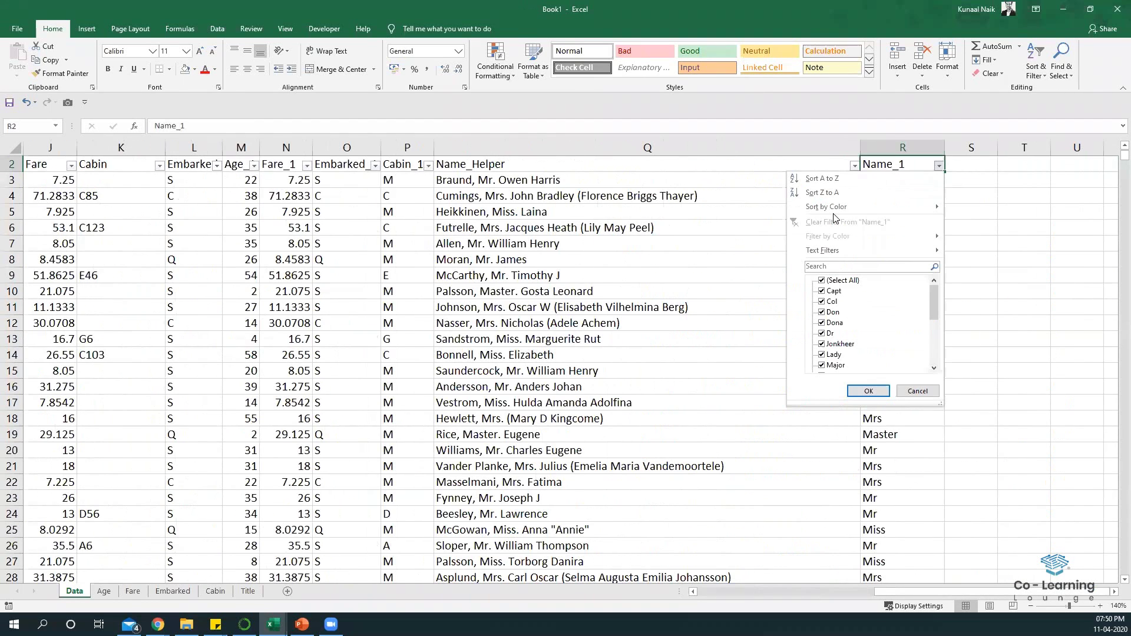
key("Down")
key("Down")
key("Down")
key("Down")
key("Down")
key("Down")
key("Down")
key("Down")
key("Down")
key("Down")
key("Down")
key("Down")
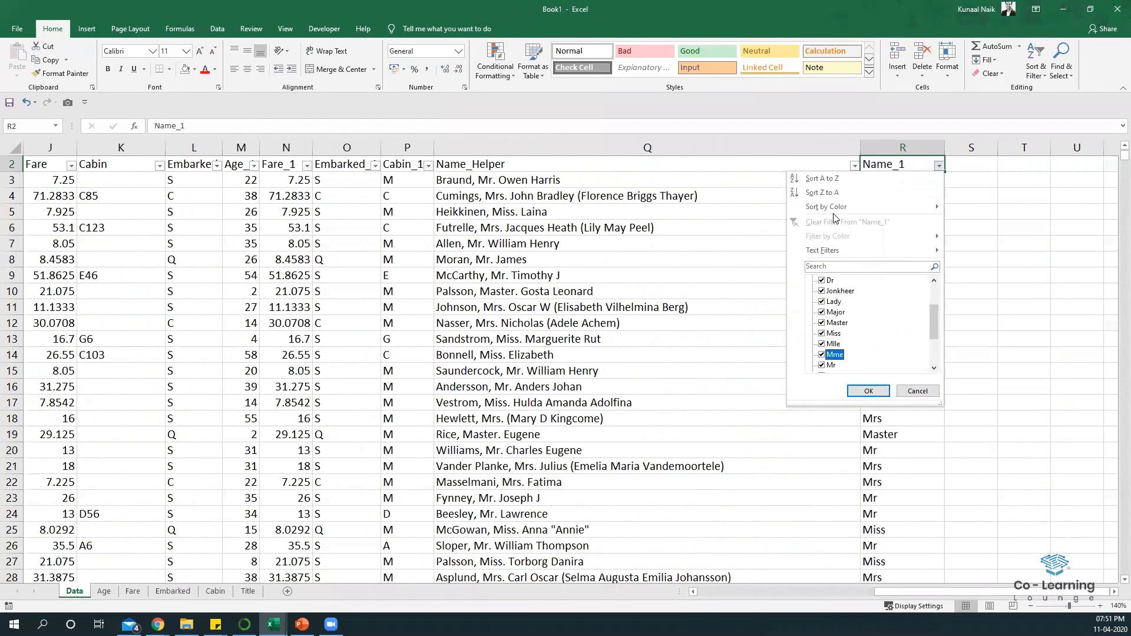
key("Up")
key("Up")
key("Up")
key("Up")
key("Up")
key("Up")
key("Up")
key("Up")
key("Up")
key("Up")
key("Up")
key("Up")
key("space")
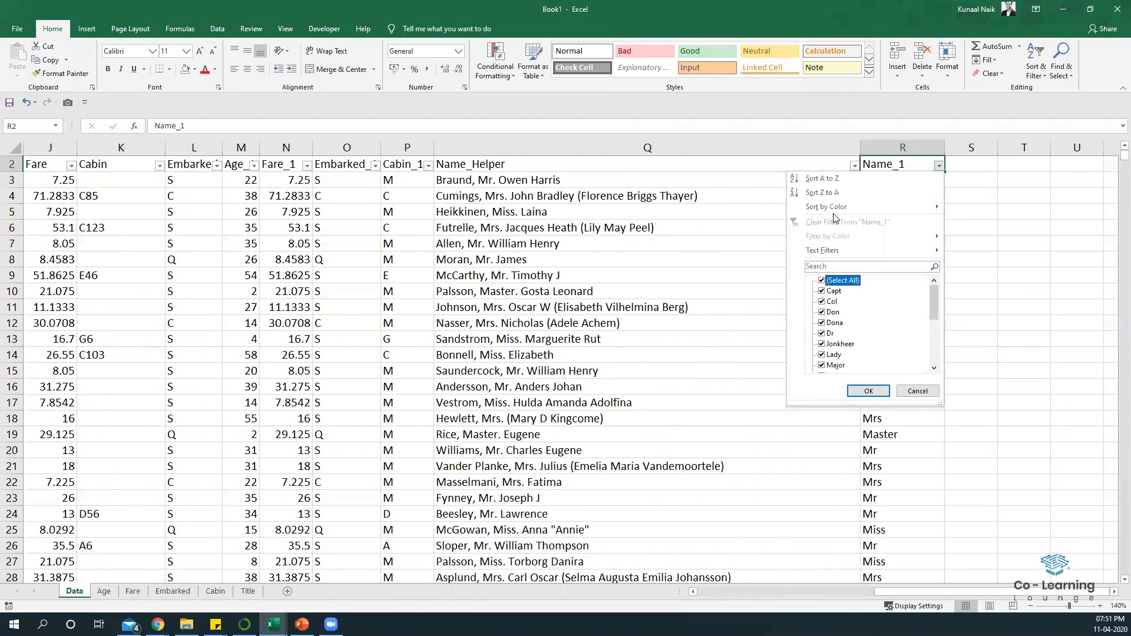
key("Down")
key("Down")
key("Down")
key("Down")
key("Down")
key("Down")
key("Down")
key("Down")
key("Down")
key("Down")
key("Down")
key("Down")
key("Down")
key("Down")
key("Down")
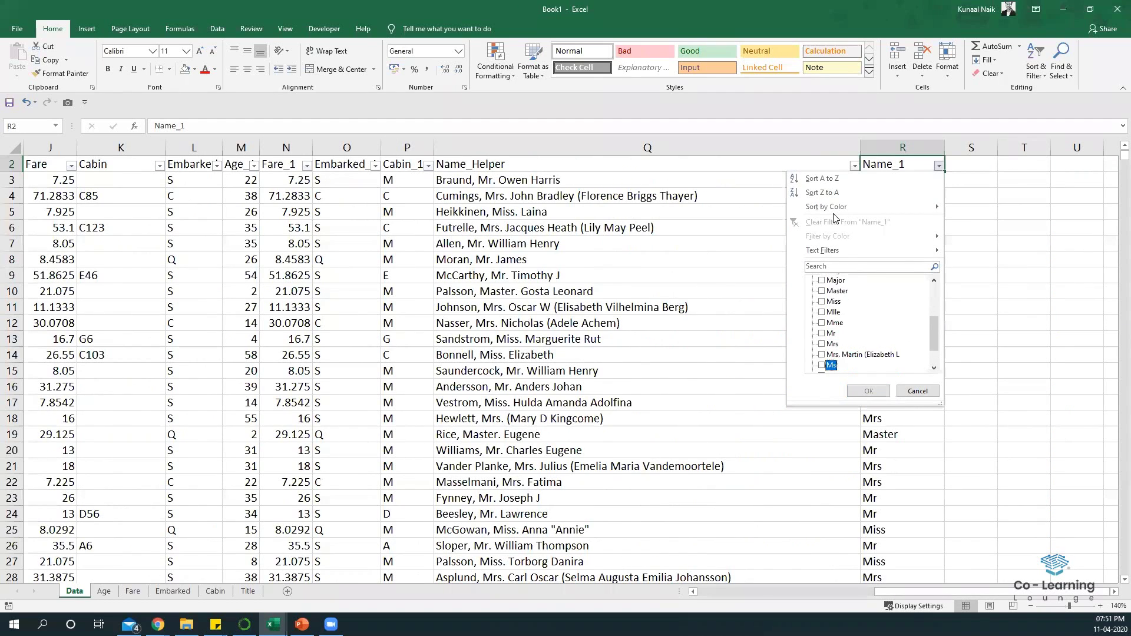
key("space")
key("Return")
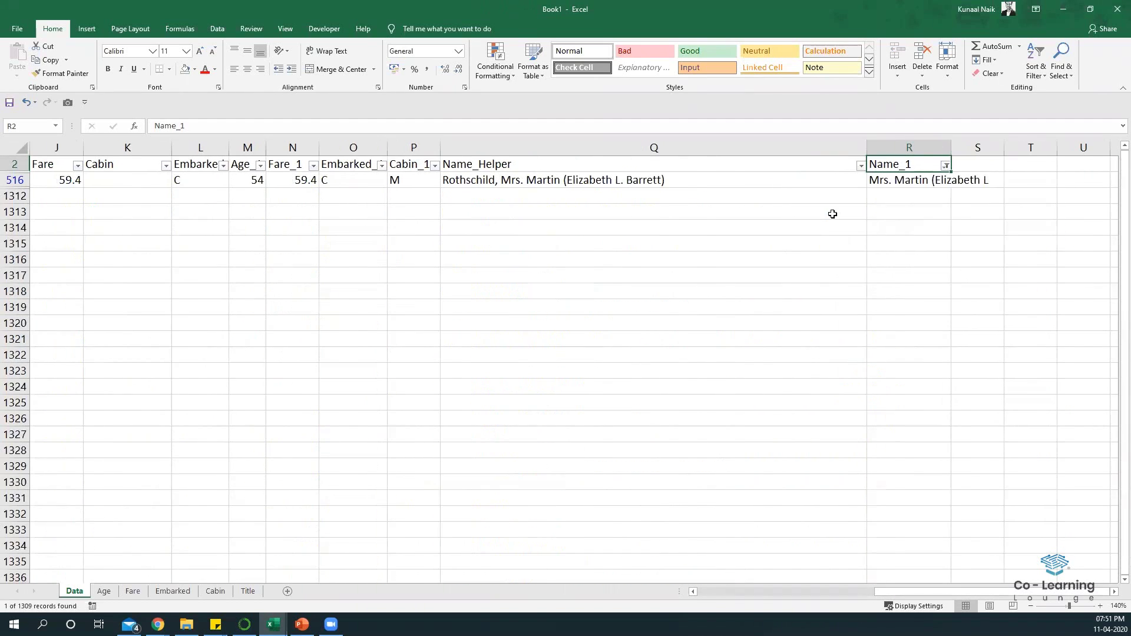
Step: Shorten the title in R516 to Mrs by removing the period and the name text after it
left_click(905, 180)
double_click(905, 180)
left_click_drag(889, 179, 1018, 186)
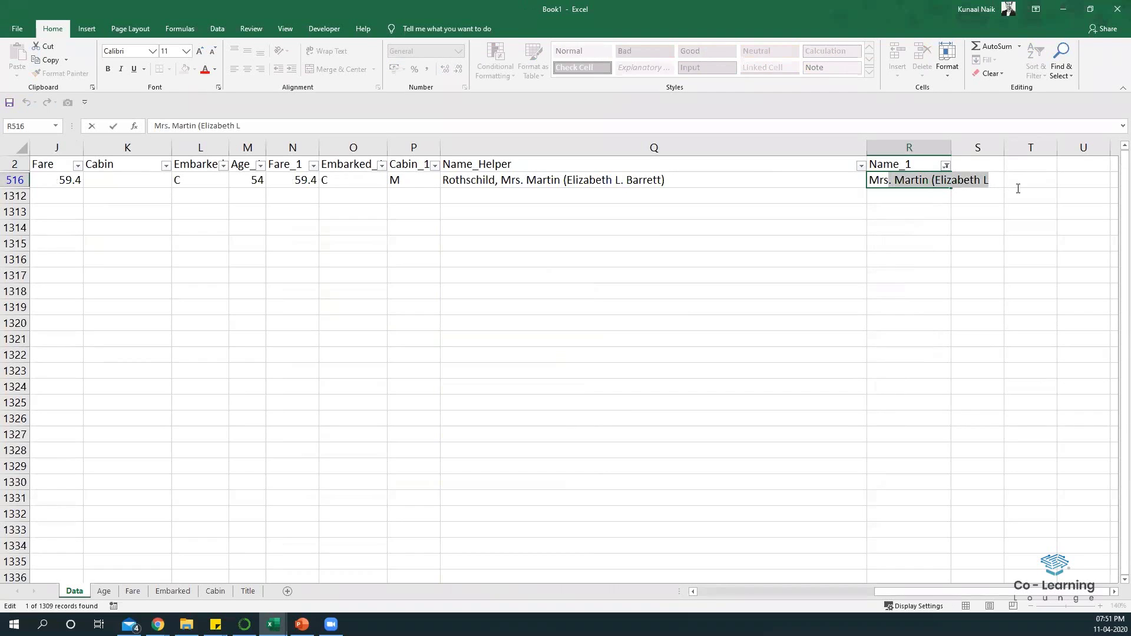
key("Delete")
key("Return")
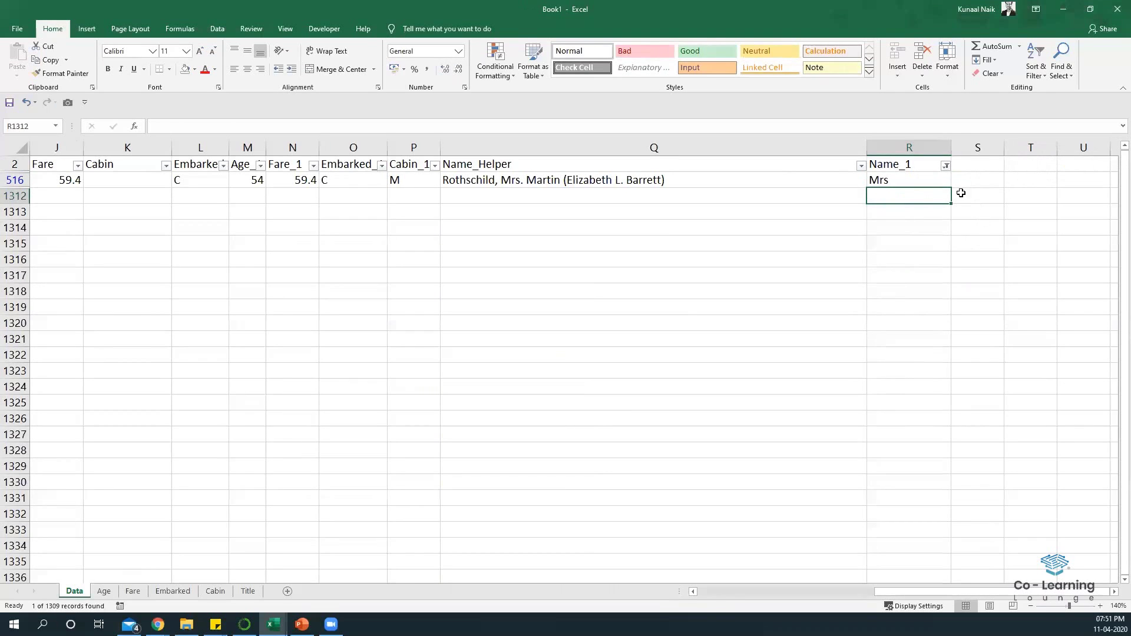
Step: Clear the Name_1 filter and remove the header filters from the Data sheet
left_click(907, 168)
key("ctrl+shift+l")
key("ctrl+shift+l")
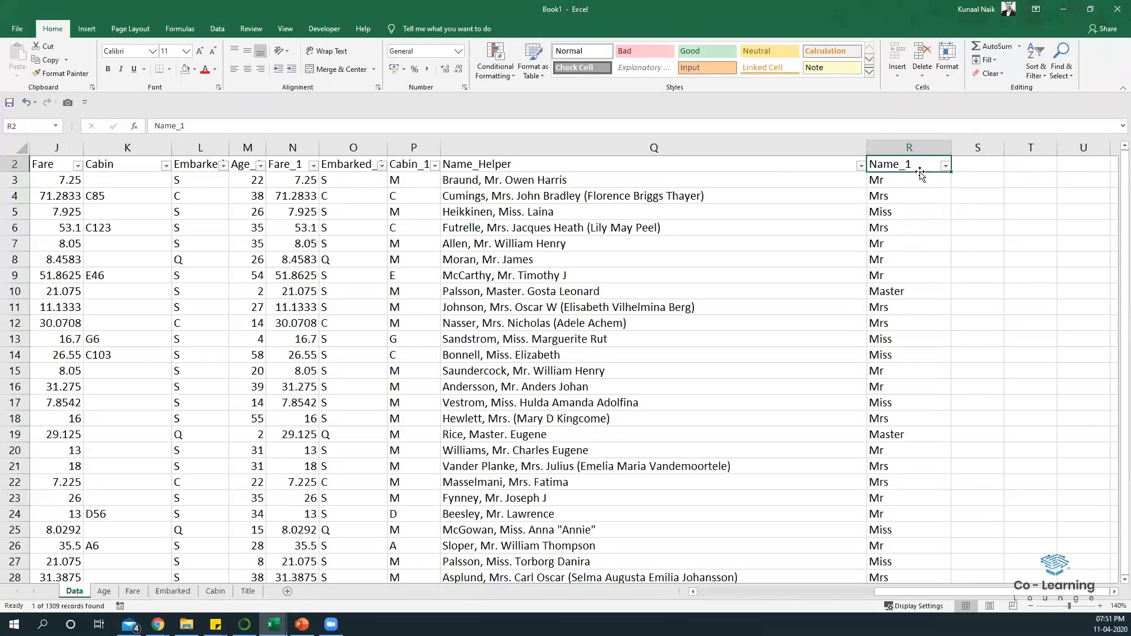
key("ctrl+shift+l")
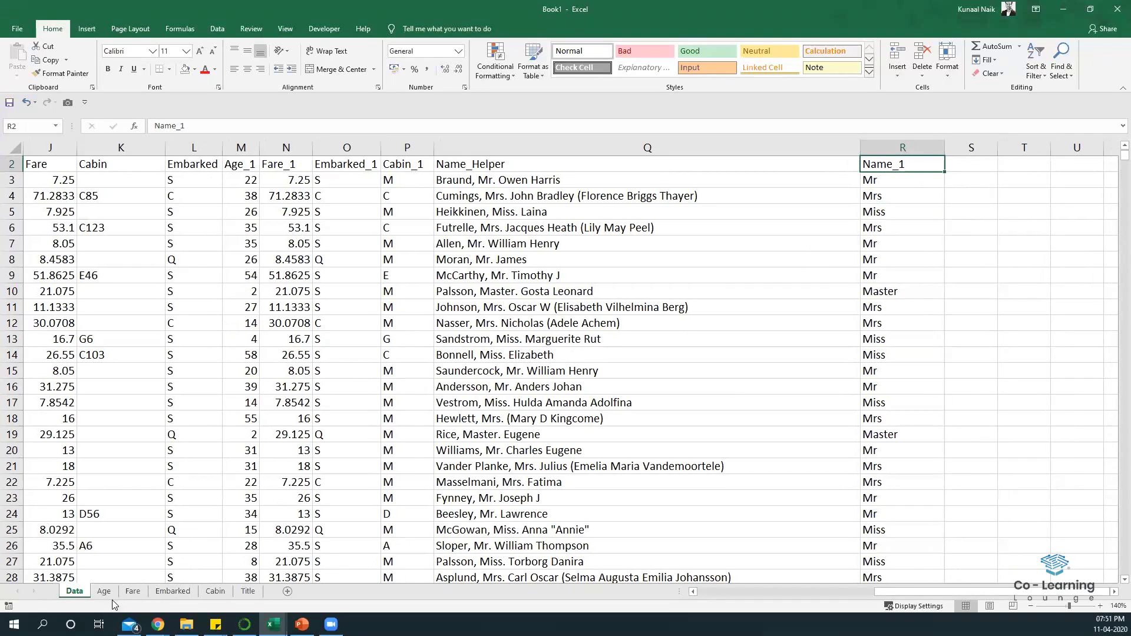
Step: Refresh the title pivot table on the Title sheet and select the rate formula beside its Grand Total row
left_click(248, 591)
right_click(262, 384)
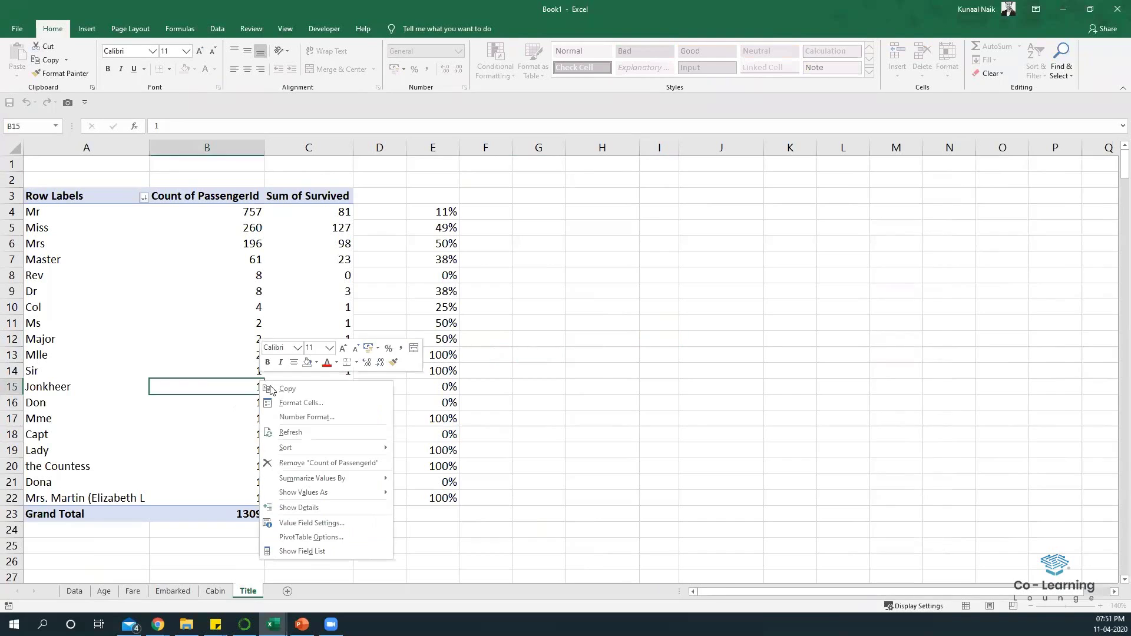
left_click(291, 432)
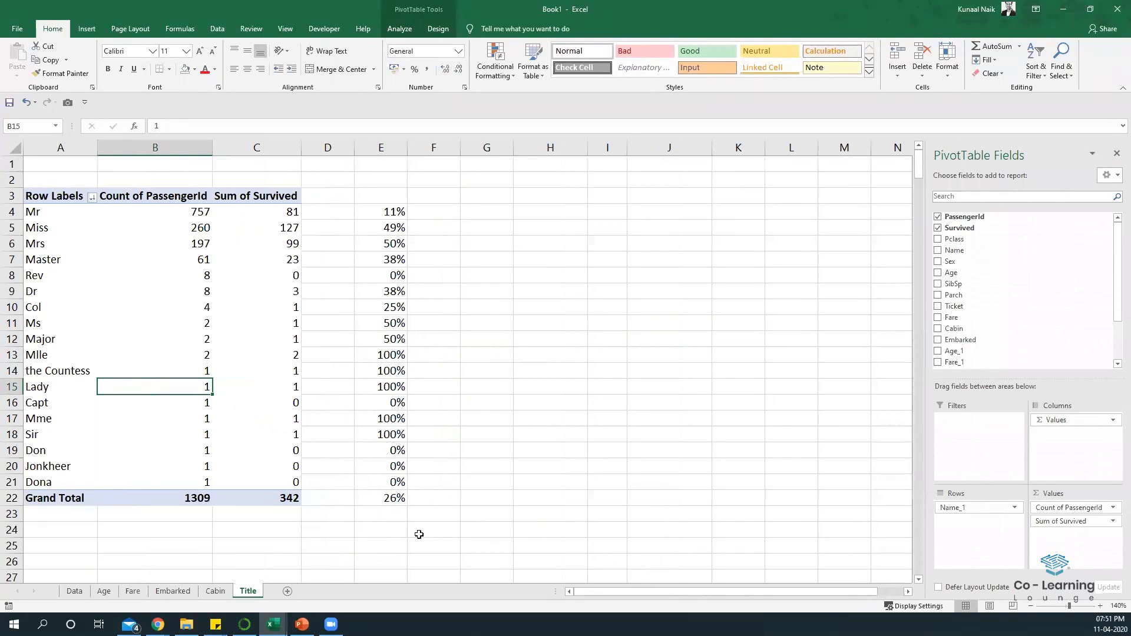
left_click(377, 498)
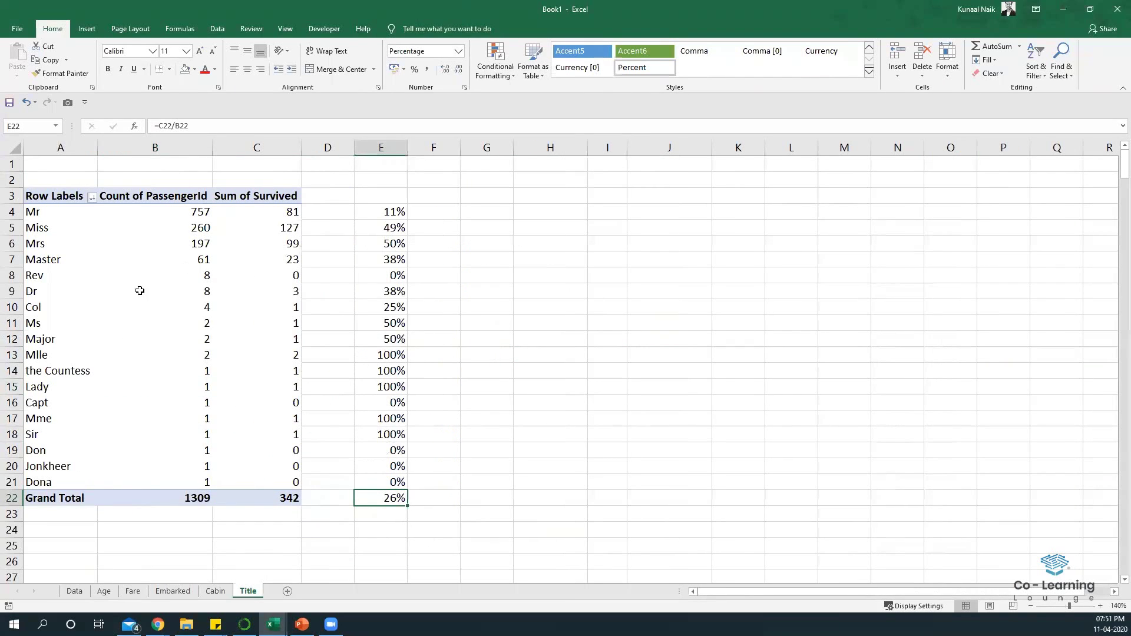
Step: Copy the pivot table's titles, without the Grand Total, to a list starting at G4 and autofit column G
left_click_drag(55, 211, 78, 482)
key("ctrl+c")
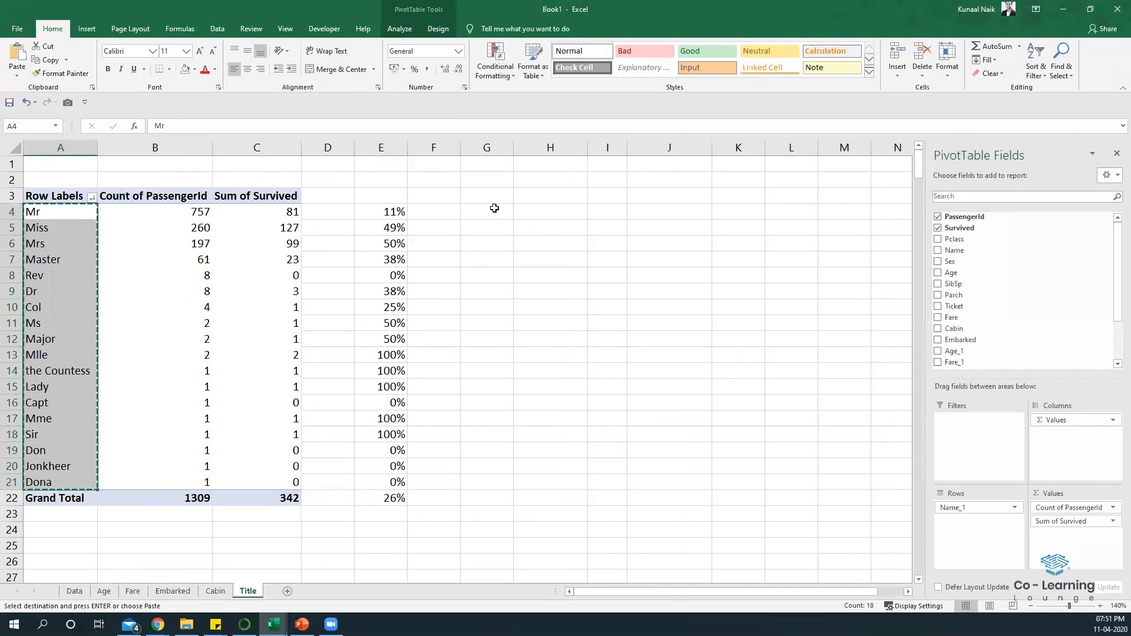
left_click(495, 211)
key("ctrl+v")
key("Escape")
double_click(512, 142)
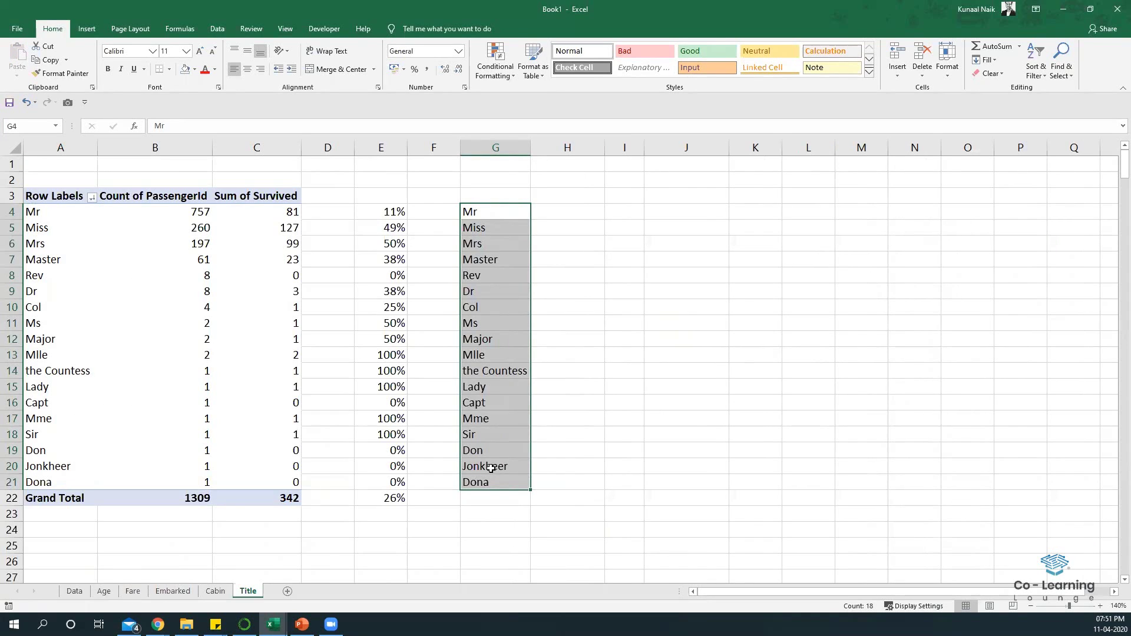
left_click_drag(493, 468, 501, 482)
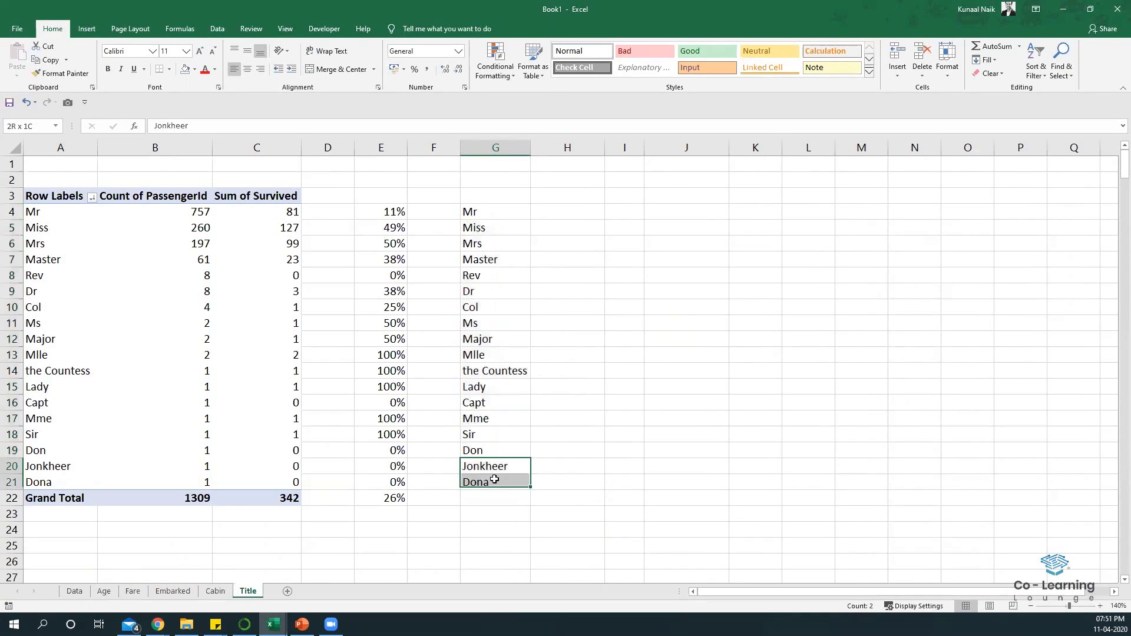
Step: Carry the titles Mr, Miss and Mrs from G4:G6 across into H4:H6 as their own groups
left_click(536, 212)
key("Left")
key("shift+Down")
key("shift+Down")
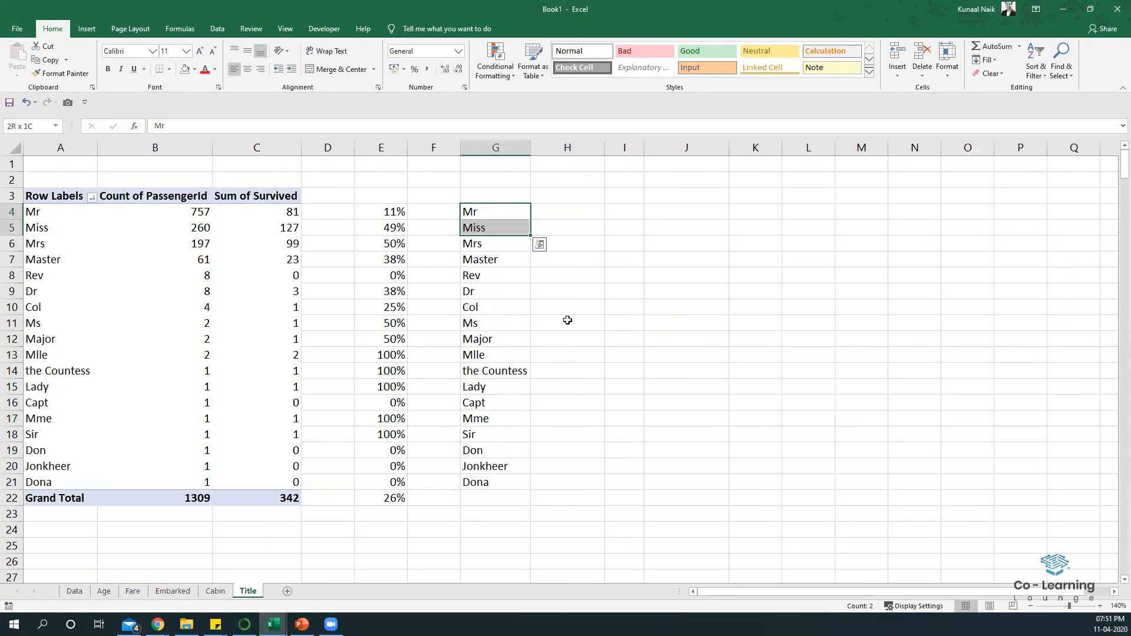
key("shift+Right")
key("ctrl+r")
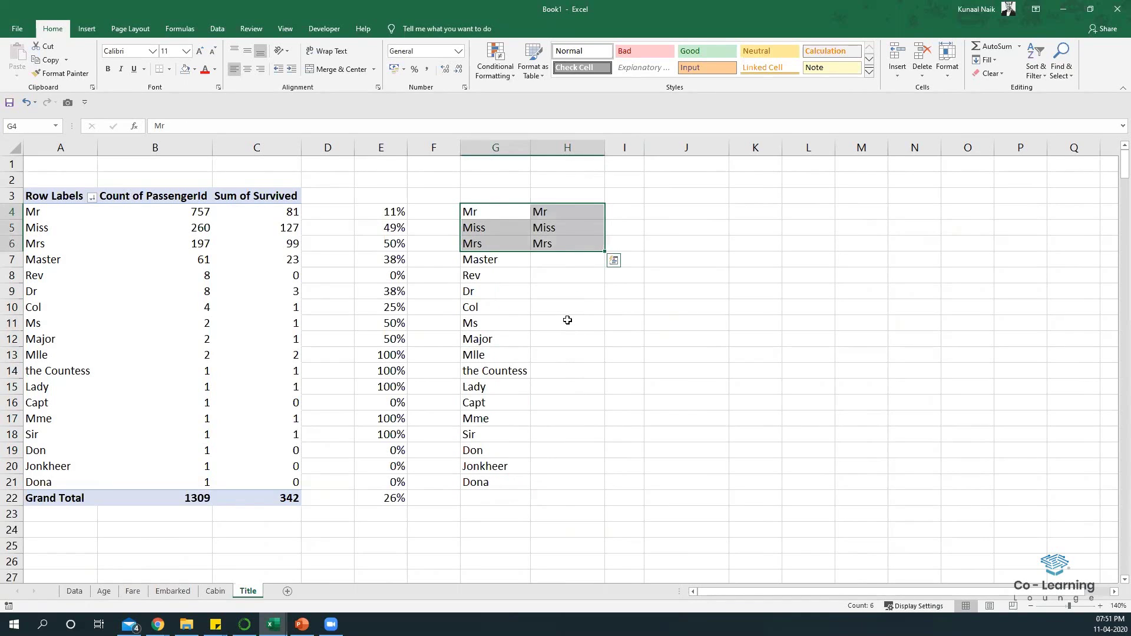
Step: Enter Royalty as the group for Master in H7 and copy it down to Rev, Dr and Col
key("Down")
key("Down")
key("Down")
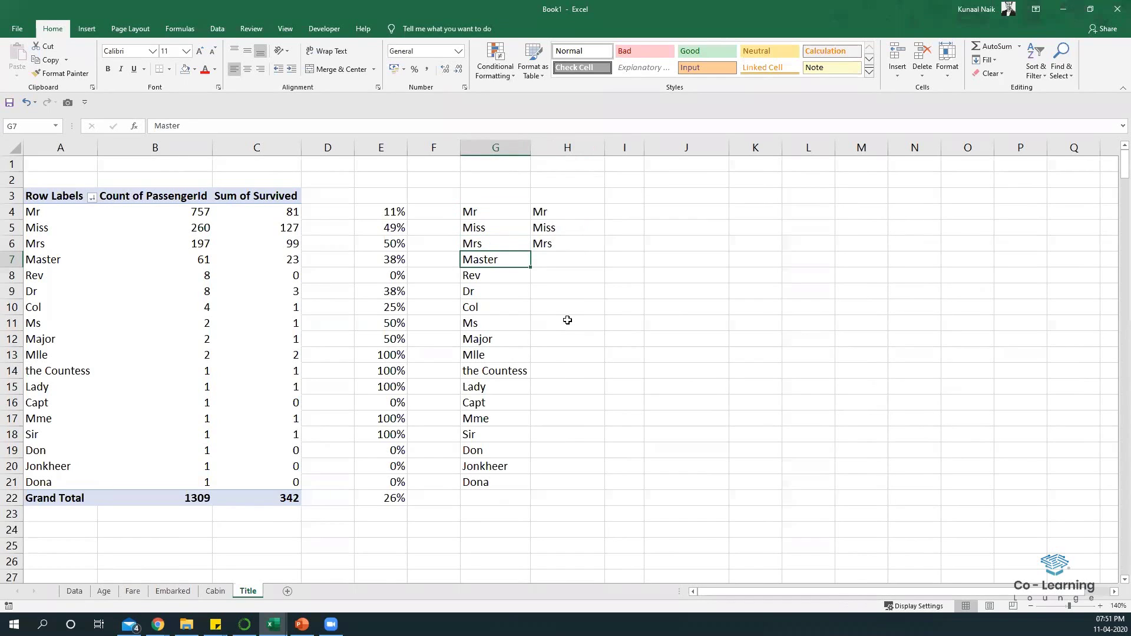
key("Right")
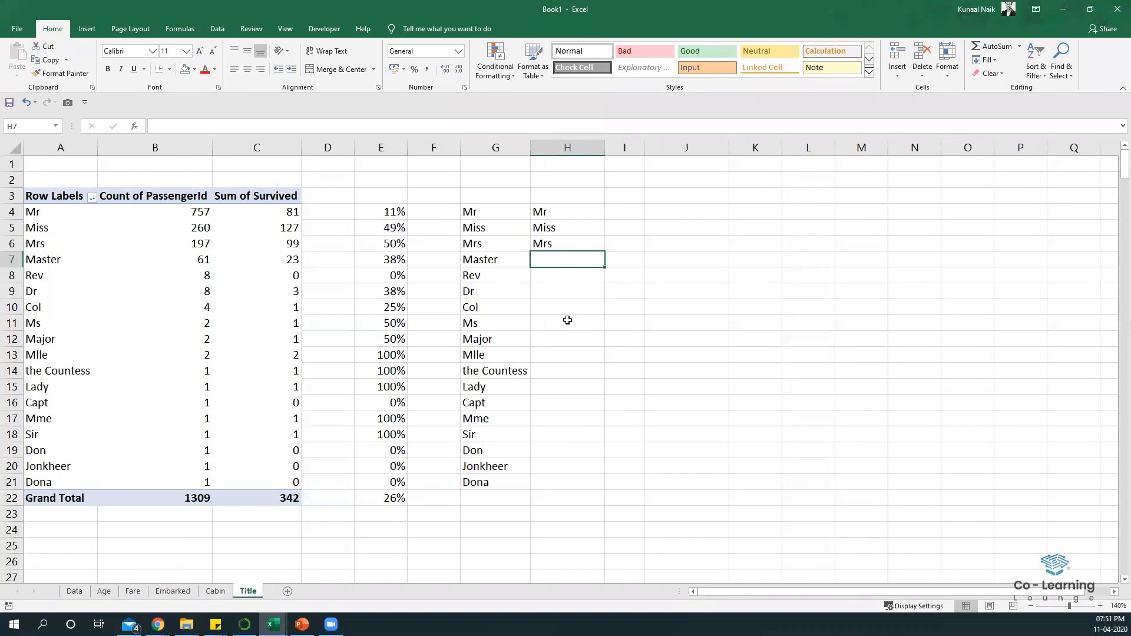
type("Royalty")
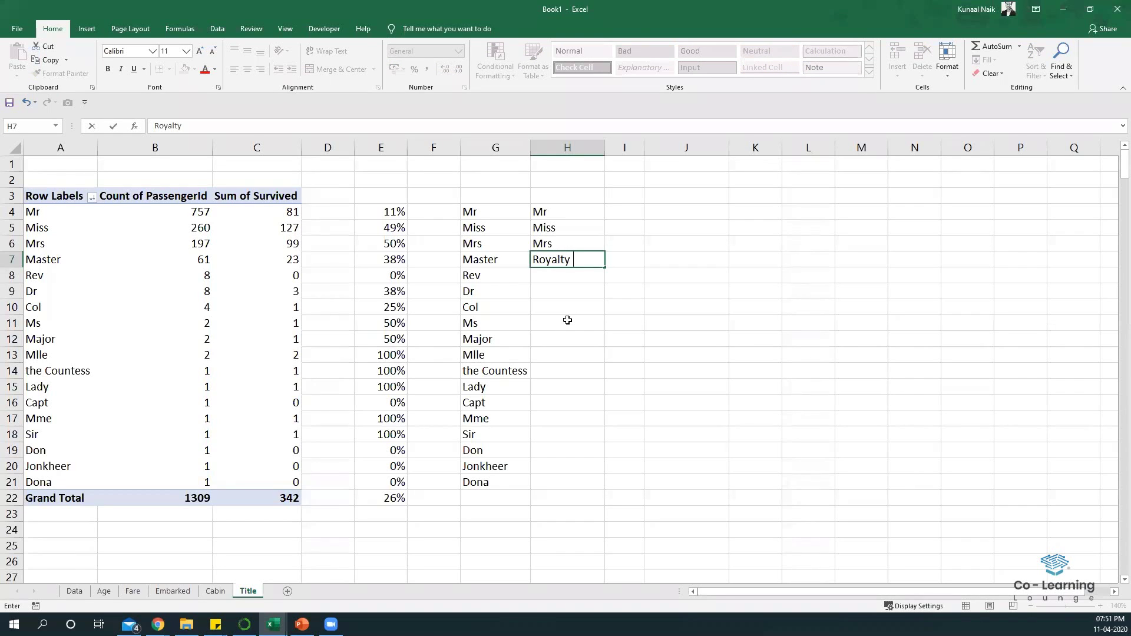
key("Return")
key("ctrl+c")
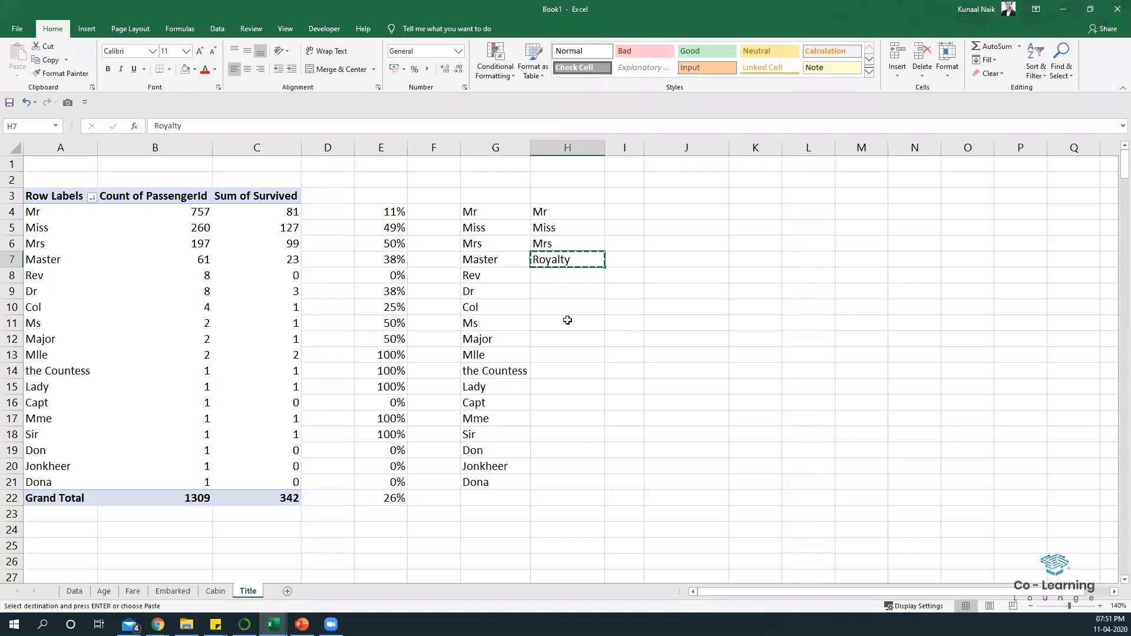
key("shift+Down")
key("shift+Down")
key("shift+Down")
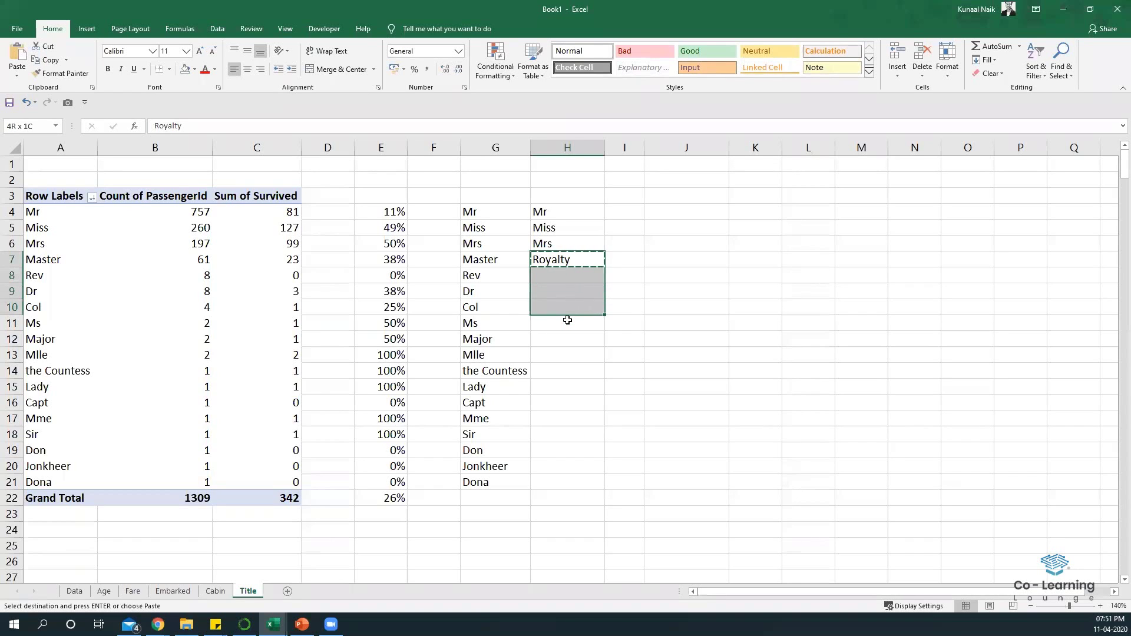
key("Return")
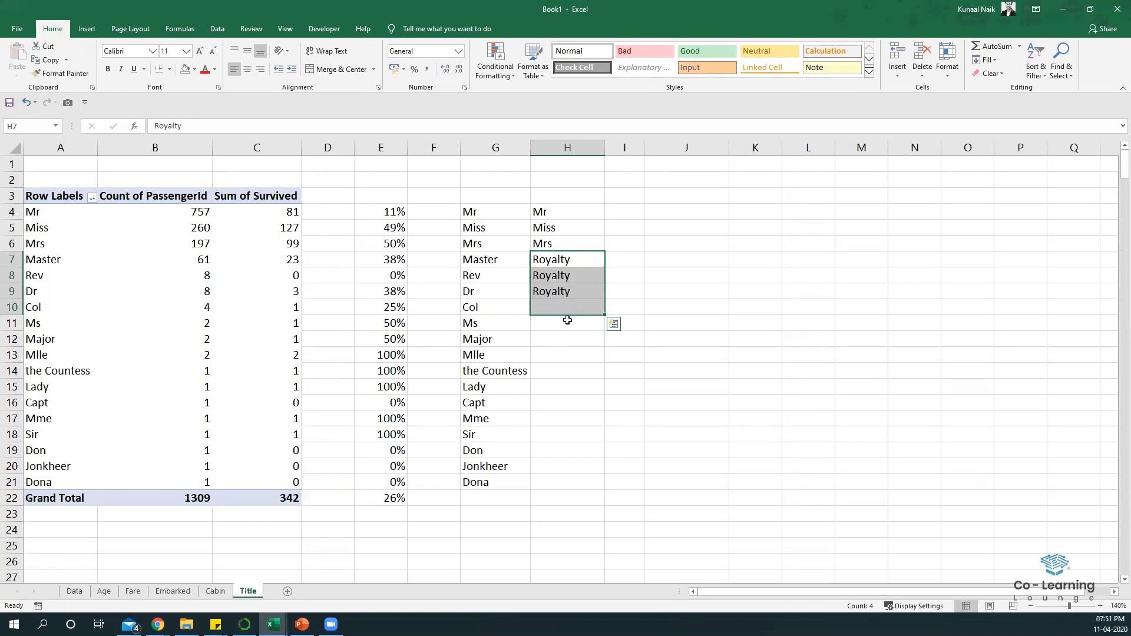
Step: Copy the Royalty group from H10 to the cells beside Major, the Countess and Lady in column H
key("Down")
key("Down")
key("Down")
key("ctrl+c")
key("Down")
key("Down")
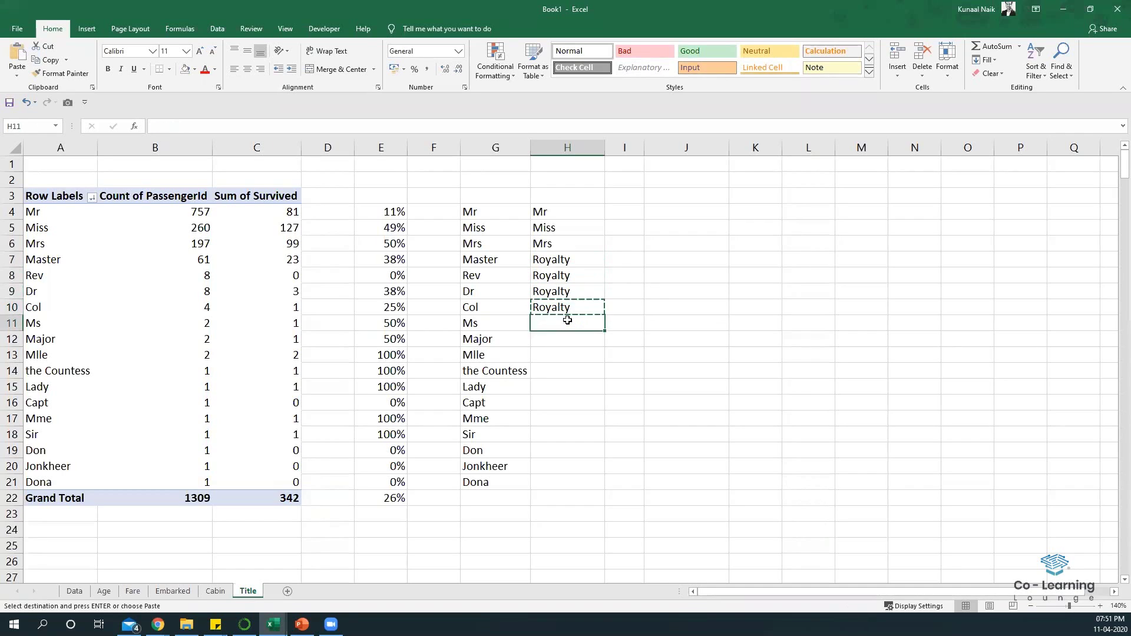
key("ctrl+v")
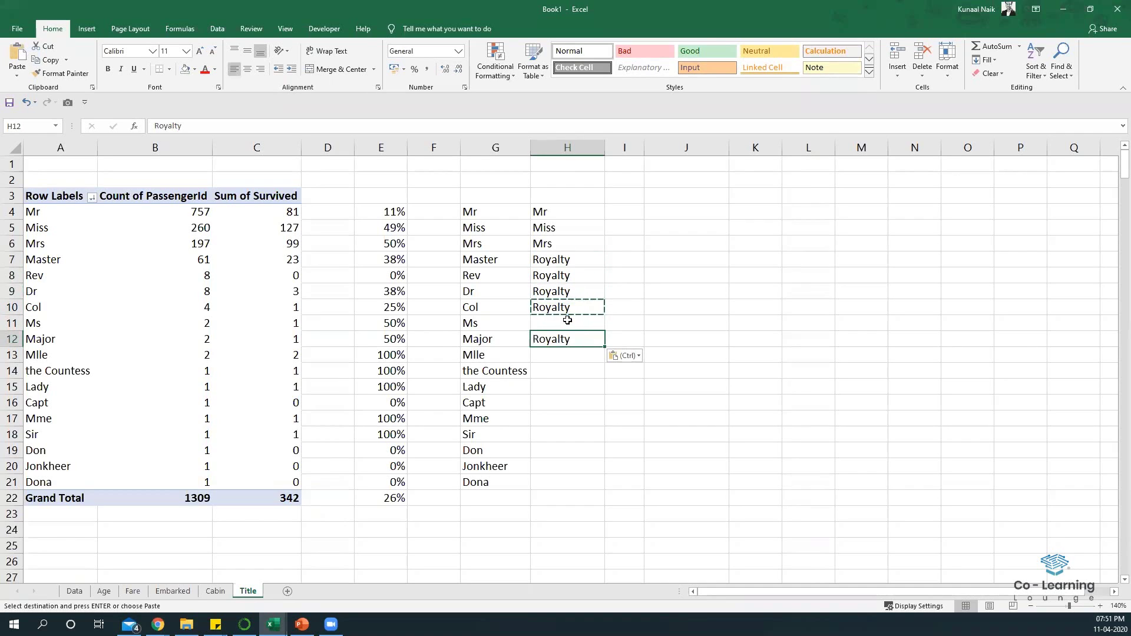
key("Down")
key("Down")
key("ctrl+v")
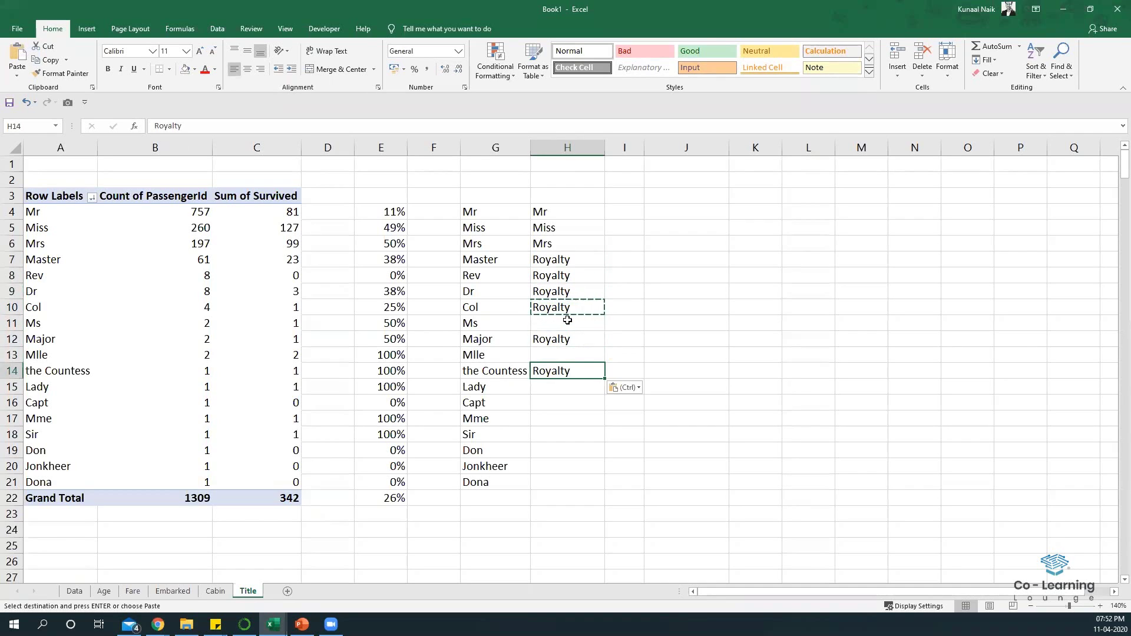
key("Down")
key("ctrl+v")
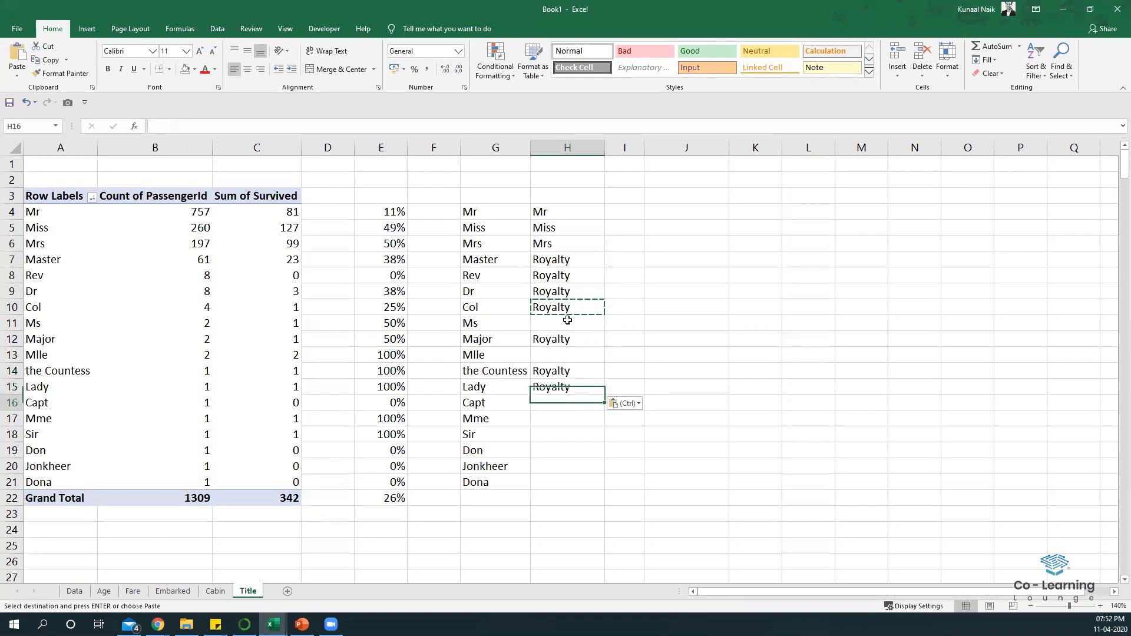
Step: Assign the copied Royalty group to Capt, Sir, Don, Jonkheer and Dona in column H
key("Down")
key("ctrl+v")
key("Down")
key("Down")
key("ctrl+v")
key("Down")
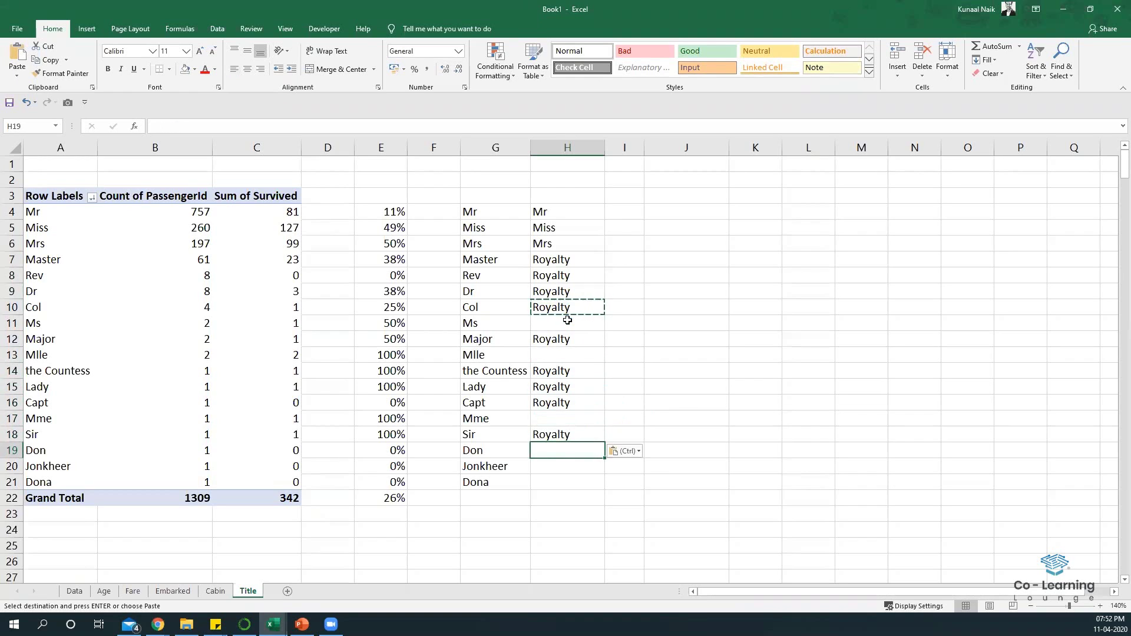
key("ctrl+v")
key("Down")
key("ctrl+v")
key("Down")
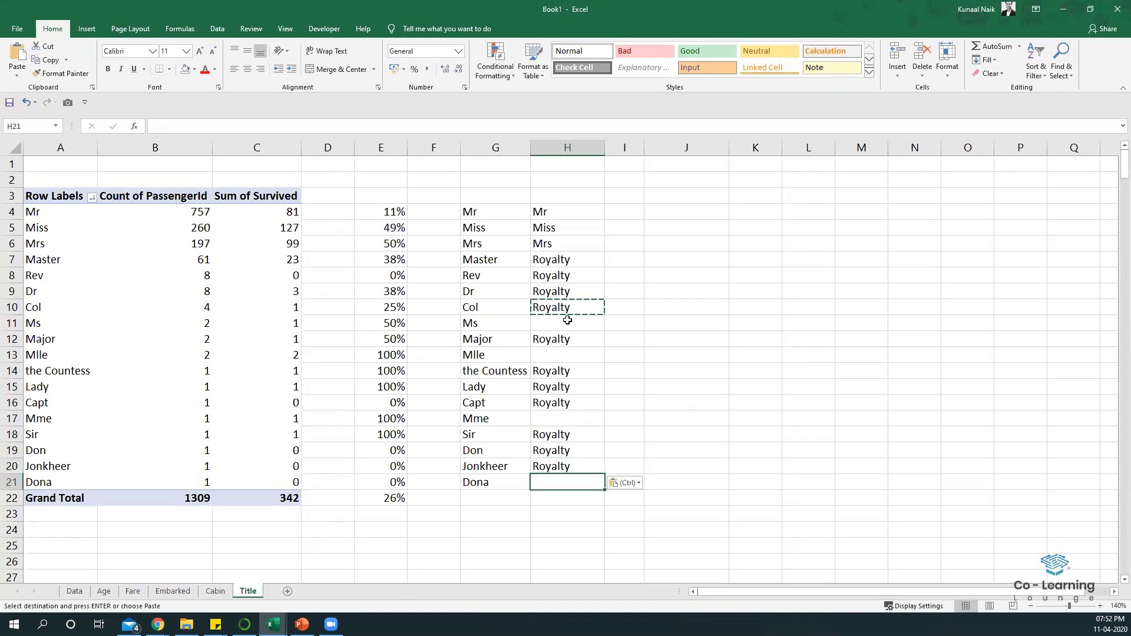
key("ctrl+v")
key("Escape")
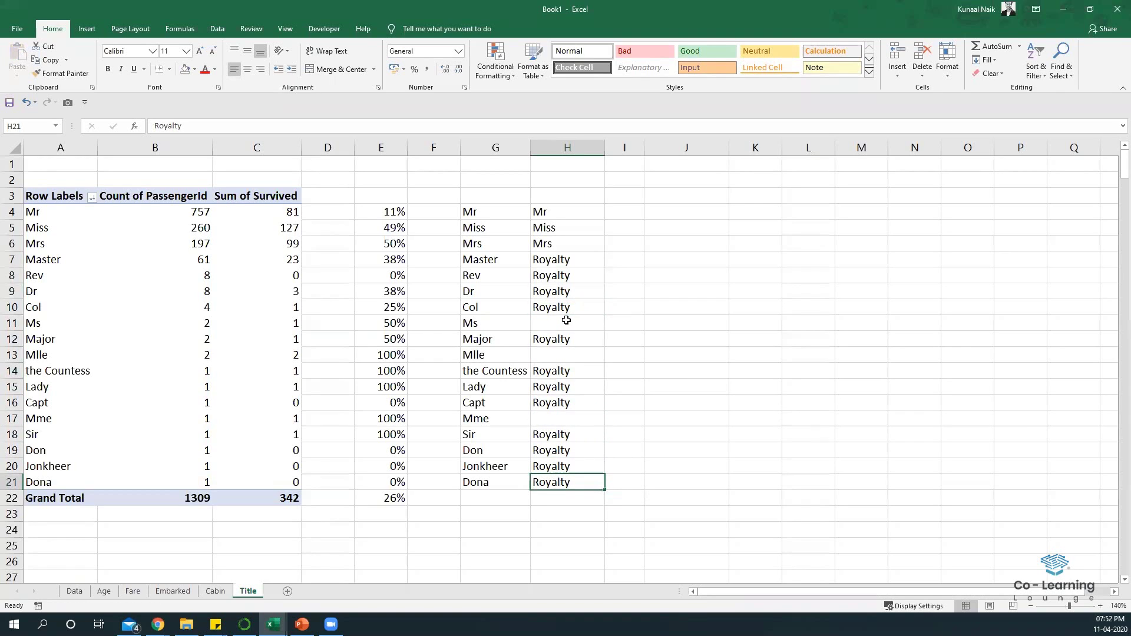
Step: Enter Miss in H11 as the group for the title Ms
left_click(560, 323)
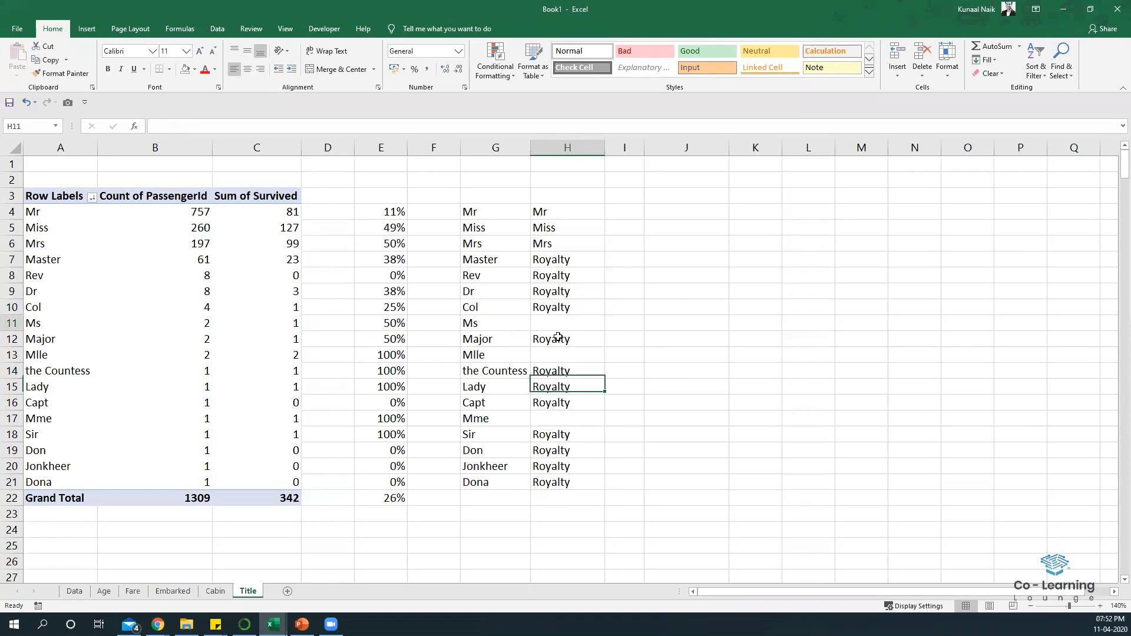
type("Misss")
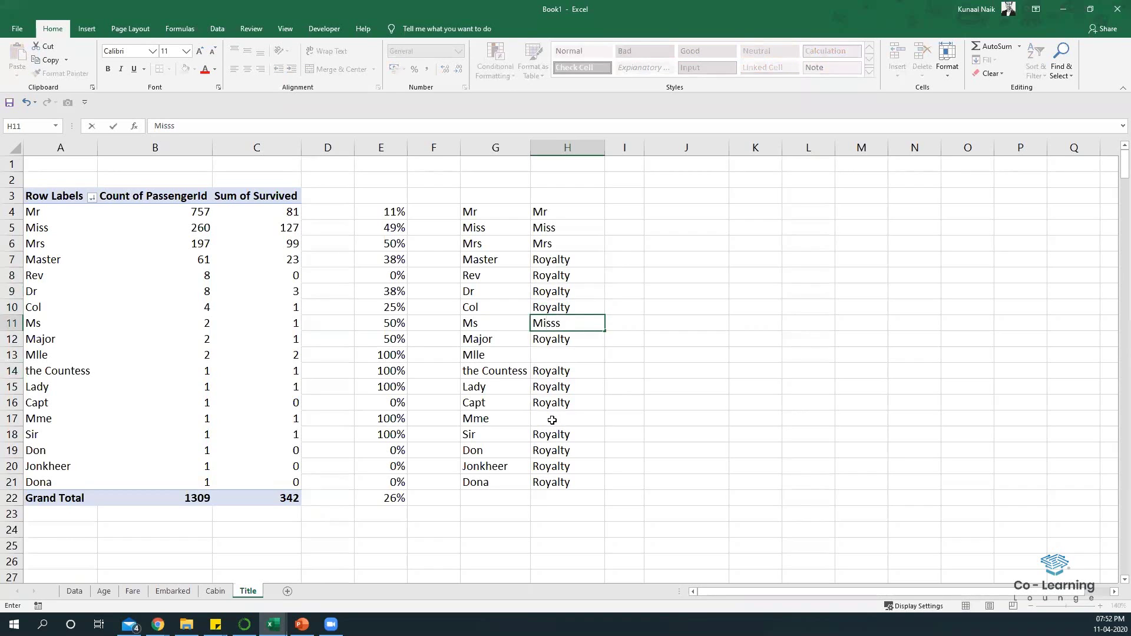
key("Return")
Step: Enter Mrs in H13 as the group for the title Mlle
key("Down")
key("Down")
key("Up")
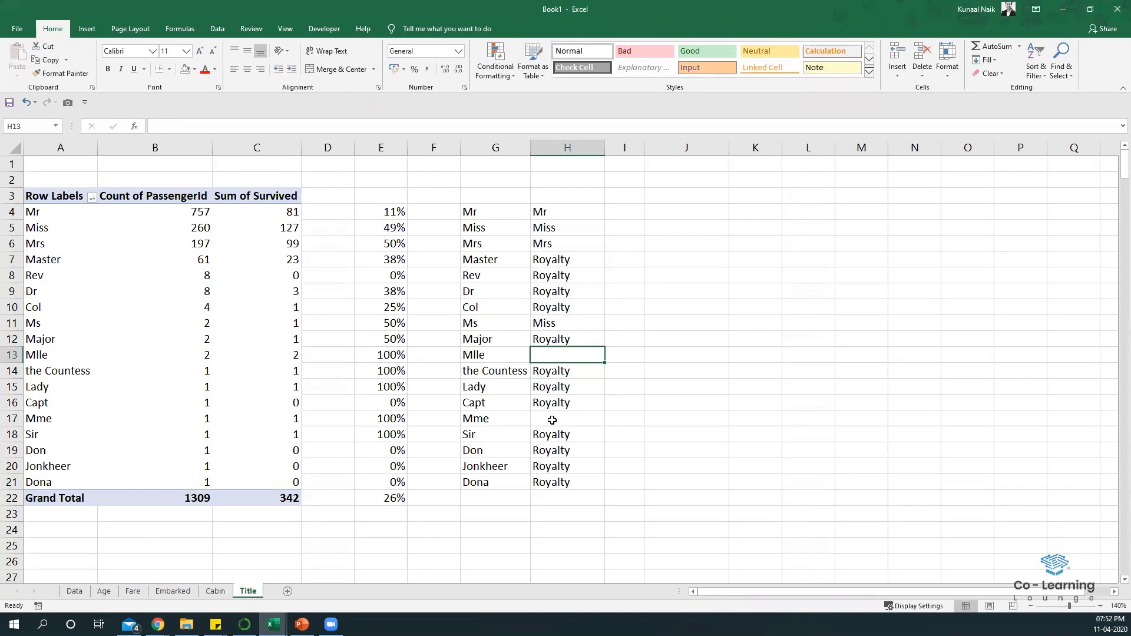
type("Mrs")
key("Return")
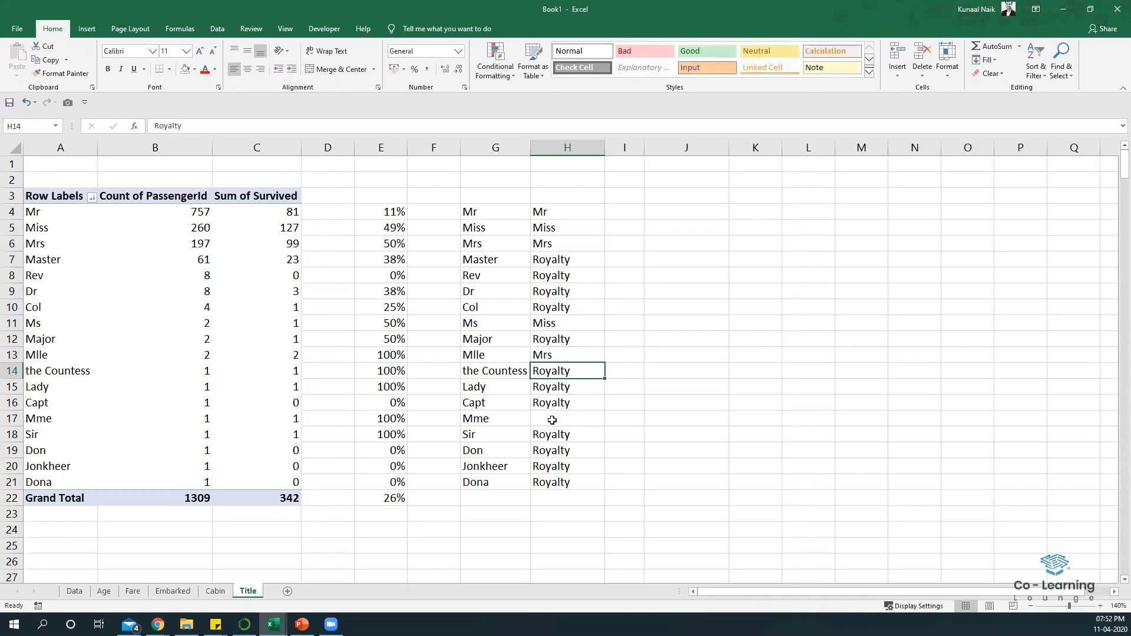
Step: Enter Miss in H17 as the group for the title Mme
key("Up")
key("Left")
key("shift+Right")
key("Down")
key("Down")
key("Down")
key("Down")
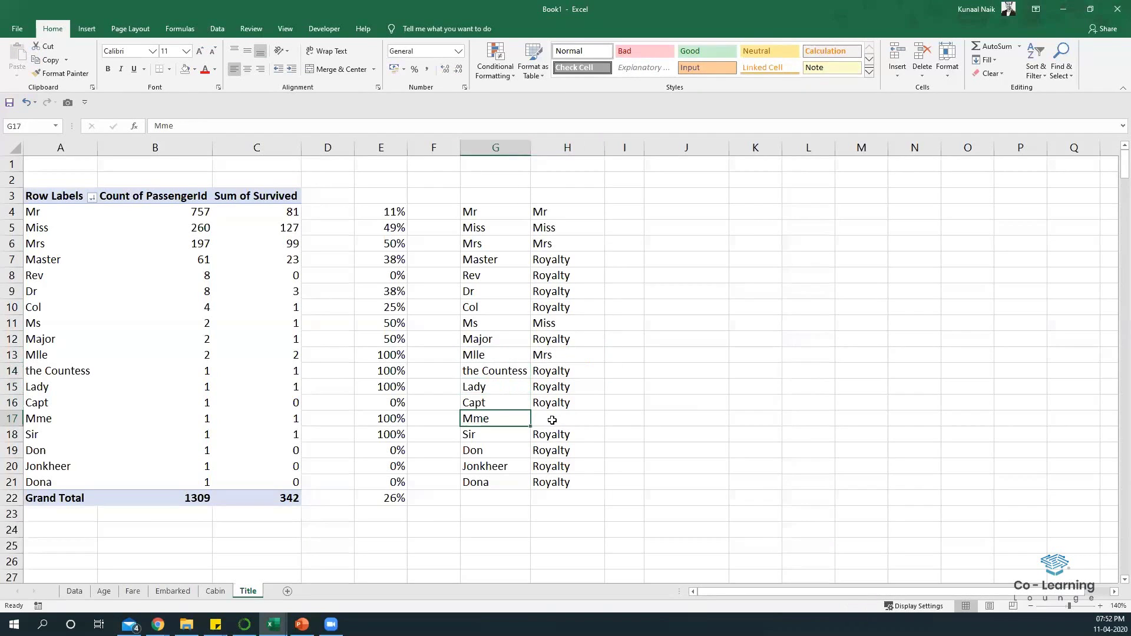
key("Right")
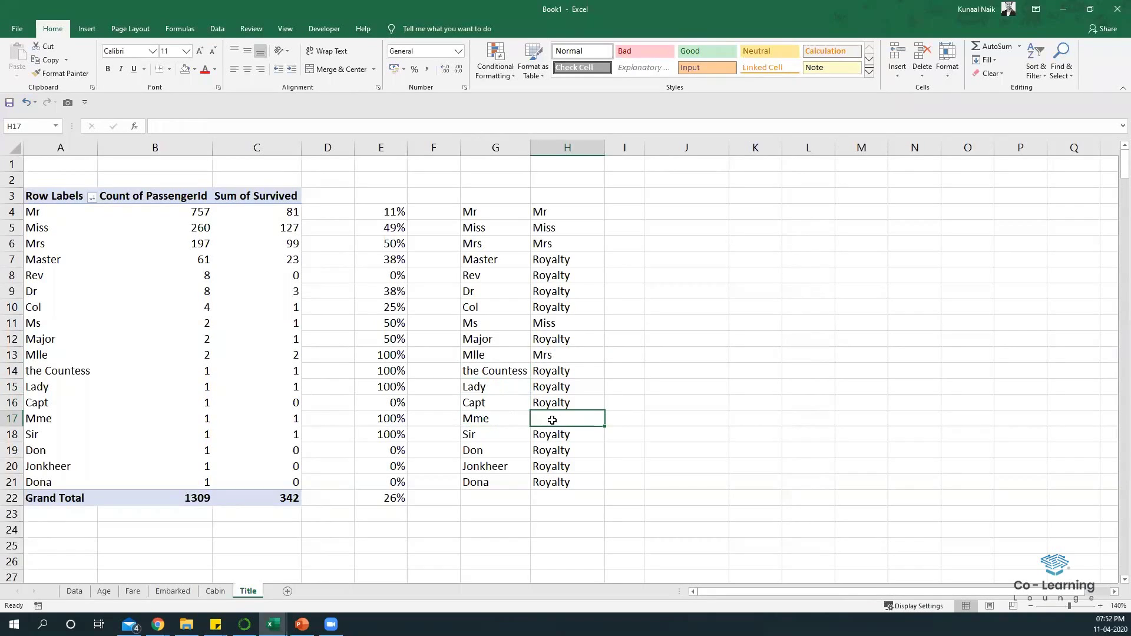
type("Miss")
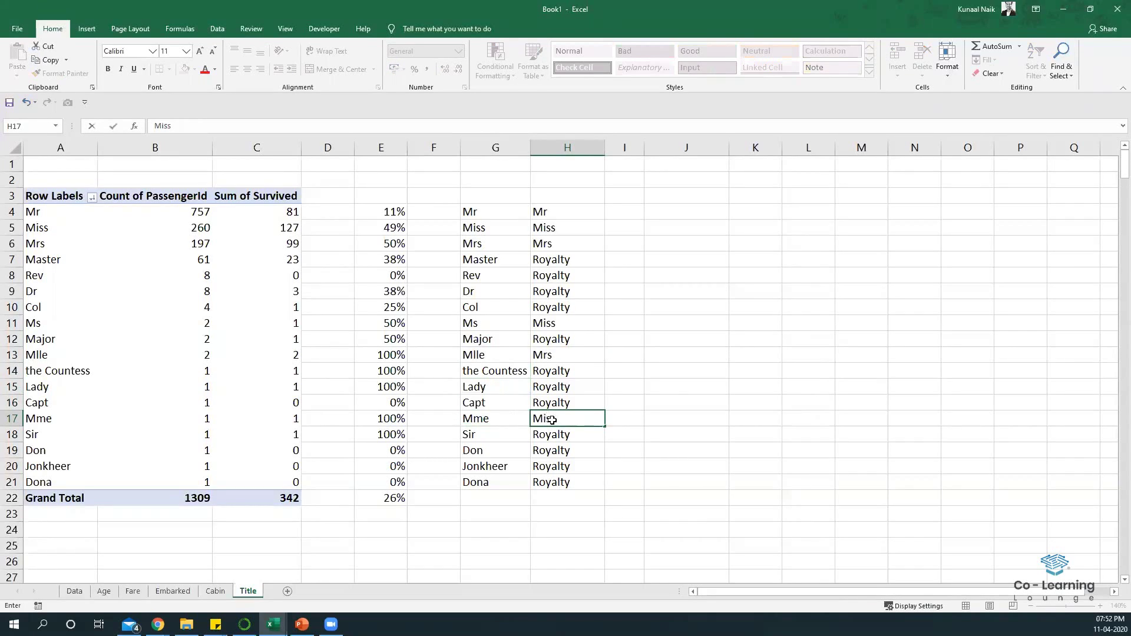
key("Return")
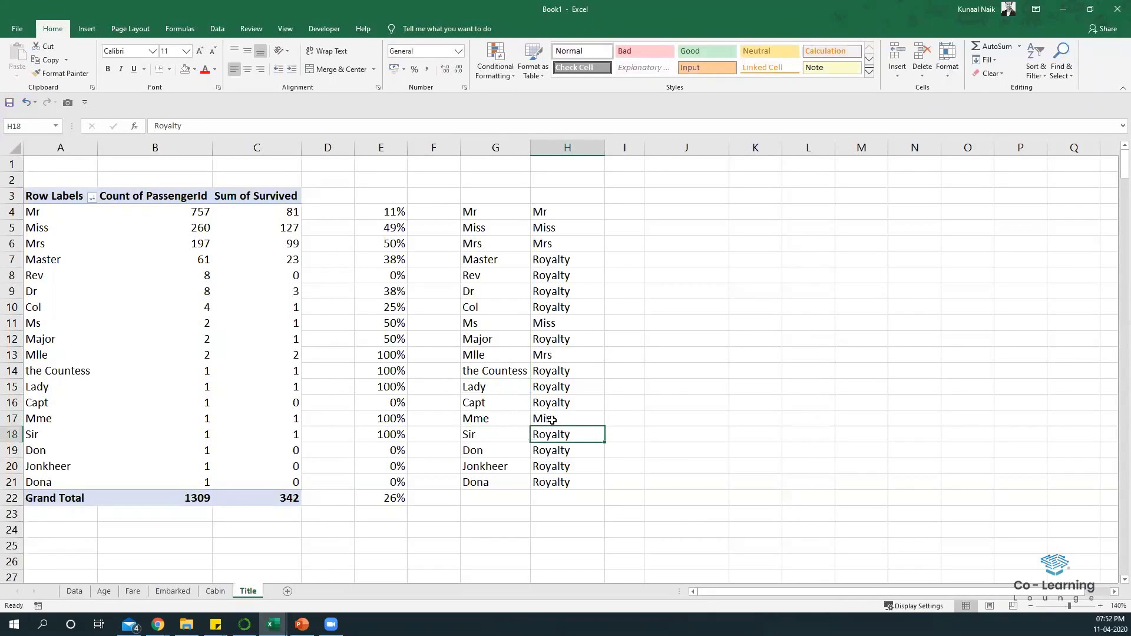
Step: Change the group for the title Mme in H17 to Mrs
left_click(493, 352)
left_click(544, 355)
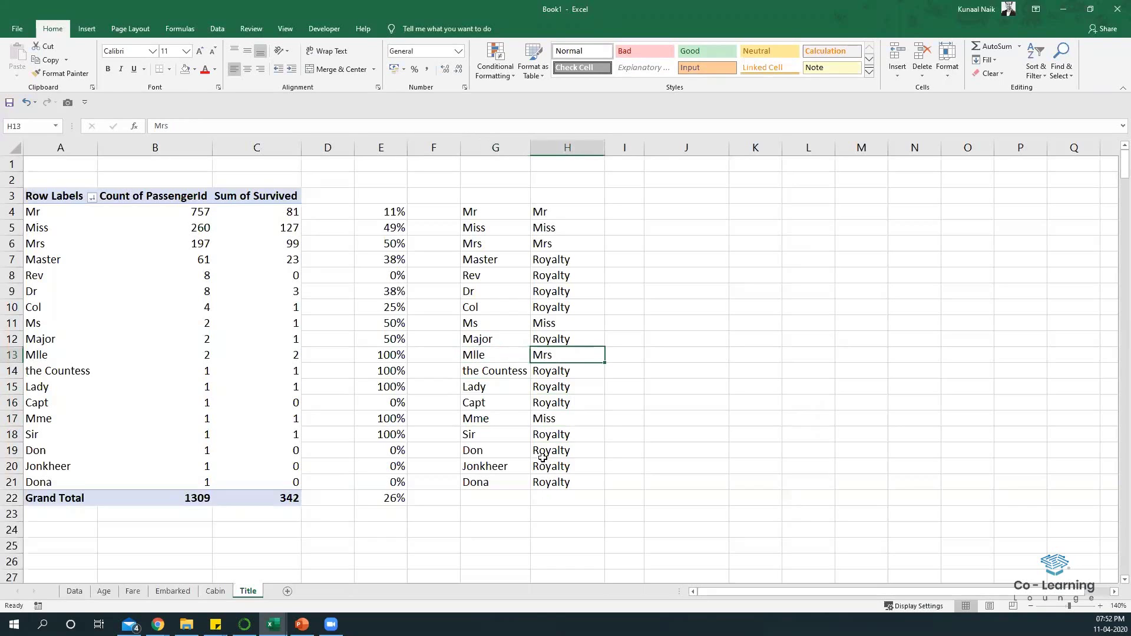
left_click(546, 418)
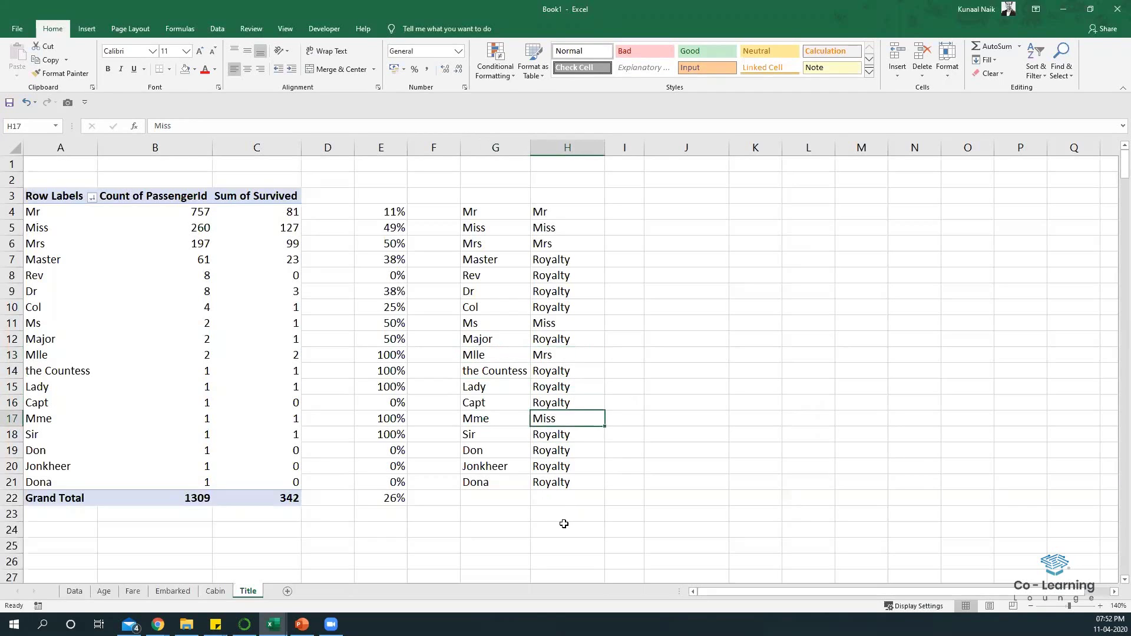
type("Mrs")
key("Return")
Step: Change the group for the title Mlle in H13 to Miss
key("Up")
key("Up")
key("Up")
key("Up")
key("Up")
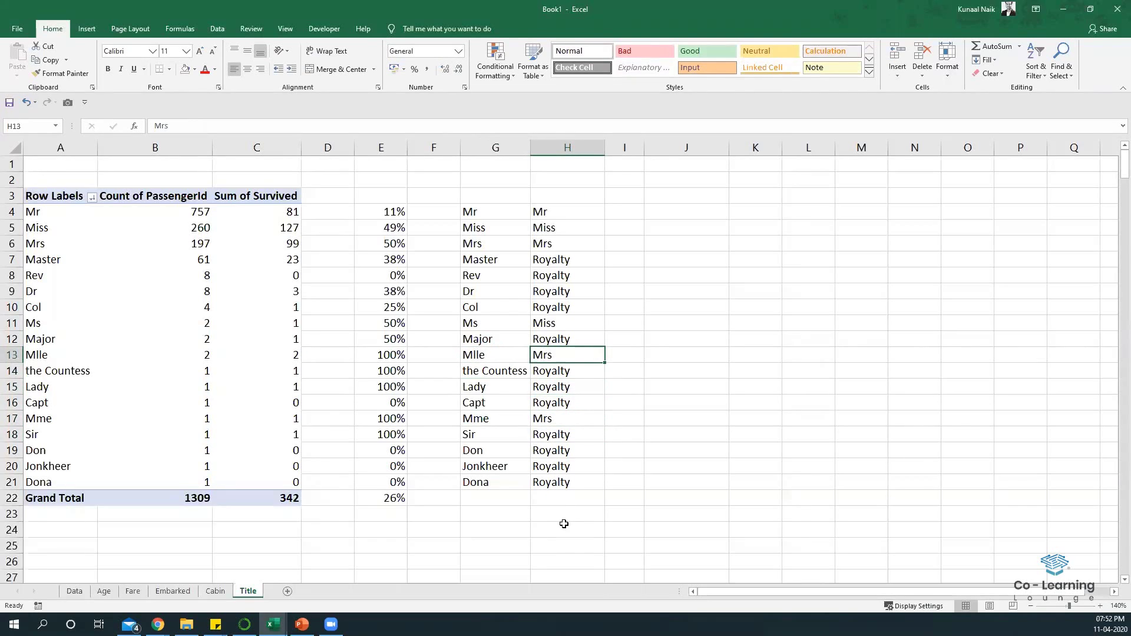
type("Miss")
key("Return")
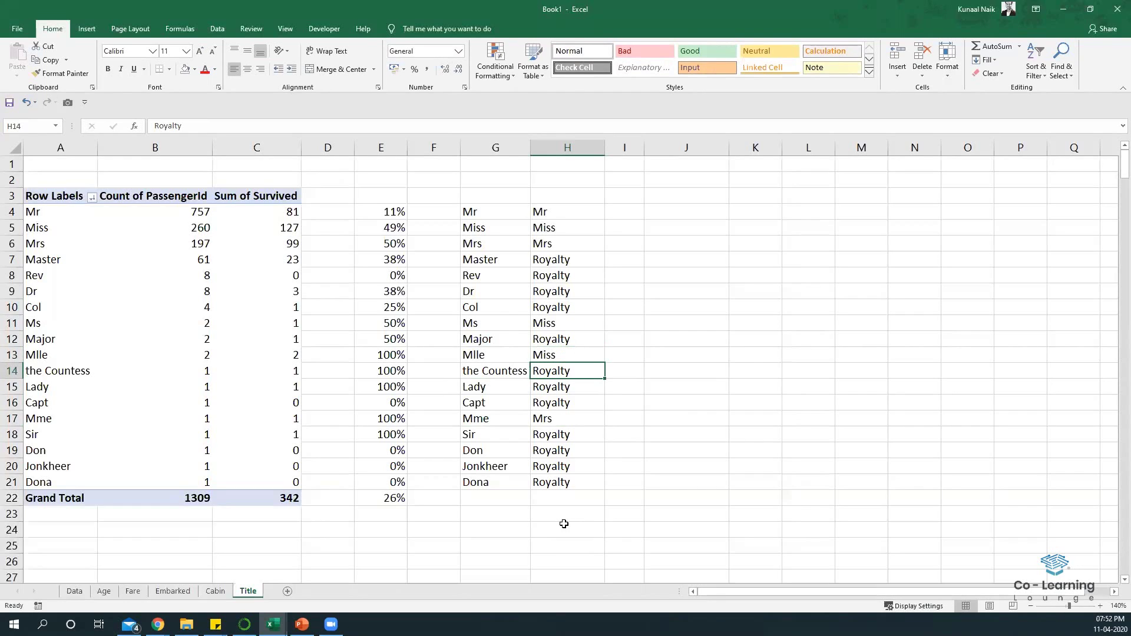
left_click_drag(505, 215, 546, 489)
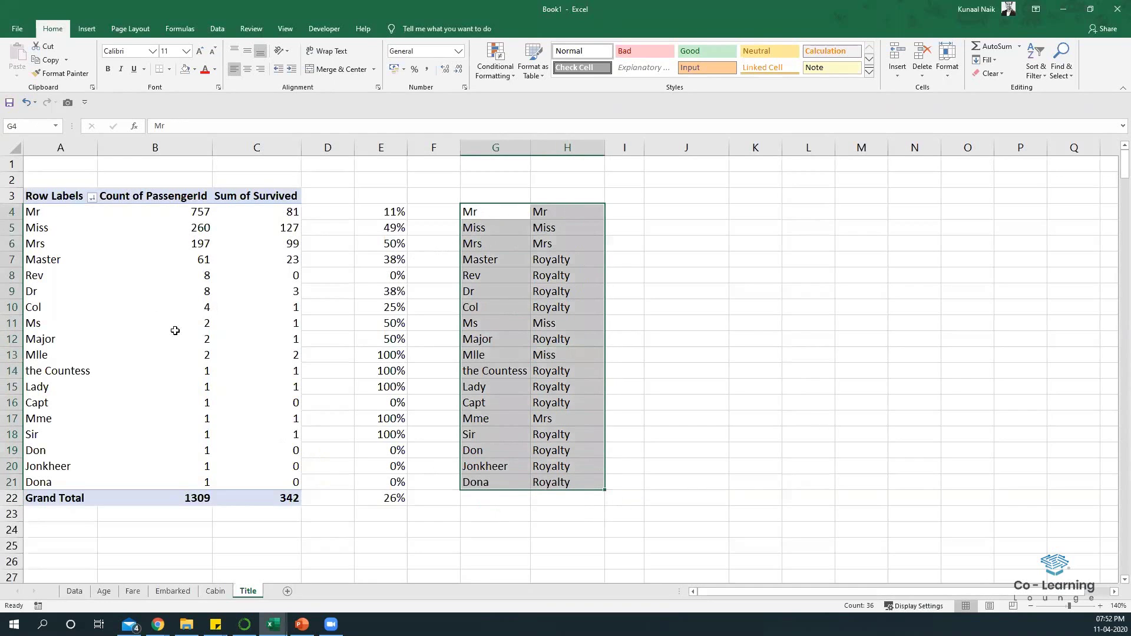
left_click_drag(184, 325, 182, 379)
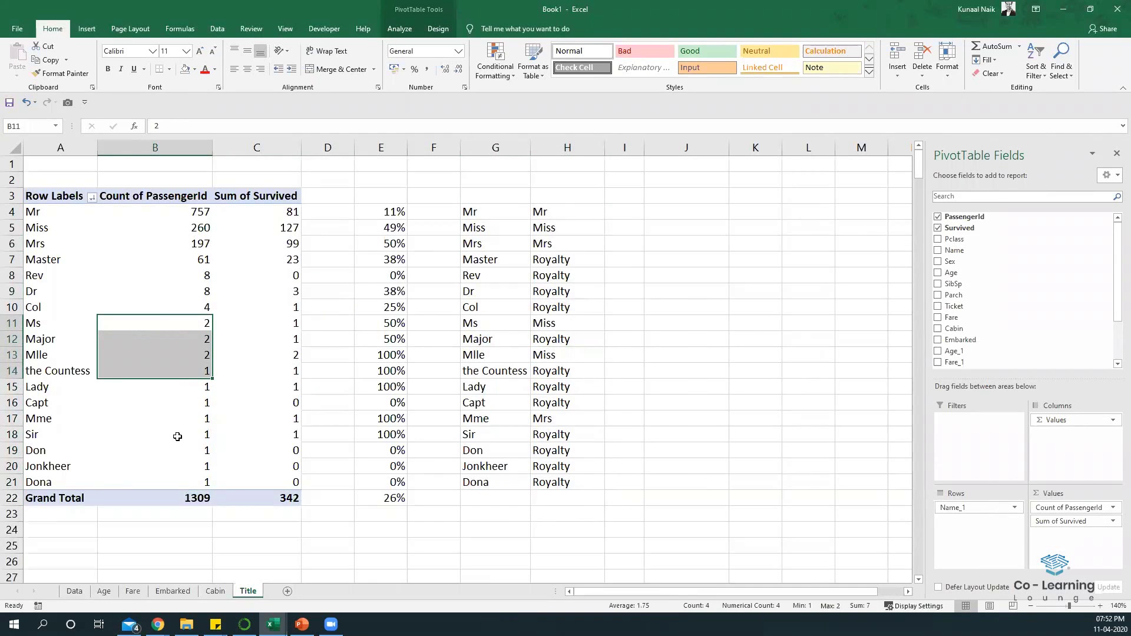
left_click(177, 434)
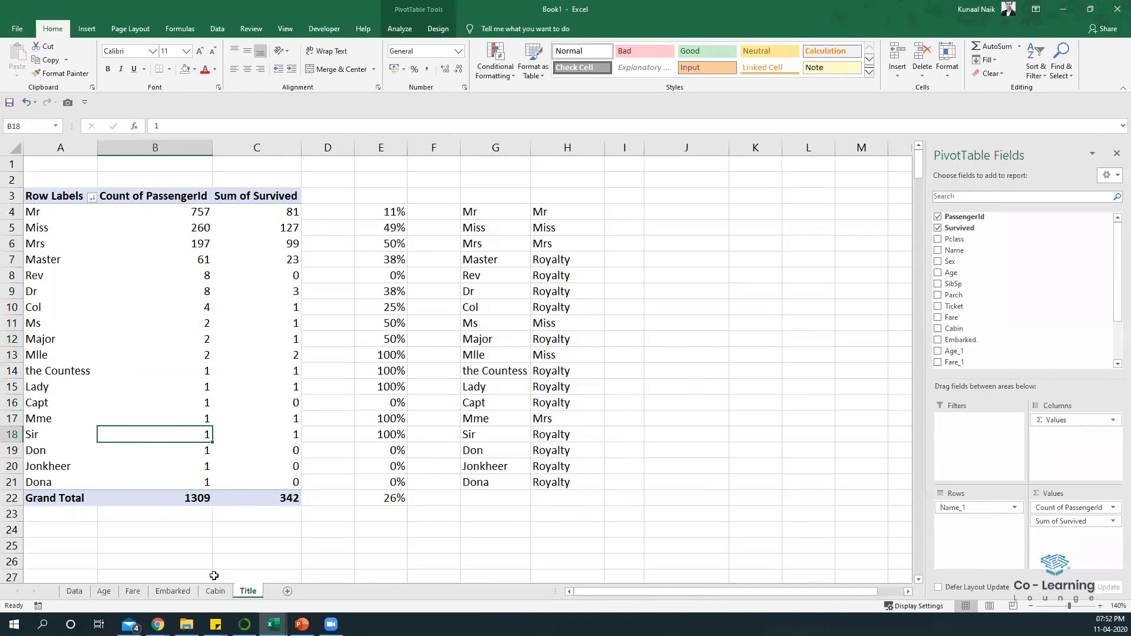
Step: Rename the Name_1 header in R2 of the Data sheet to Name_Inter
left_click(74, 591)
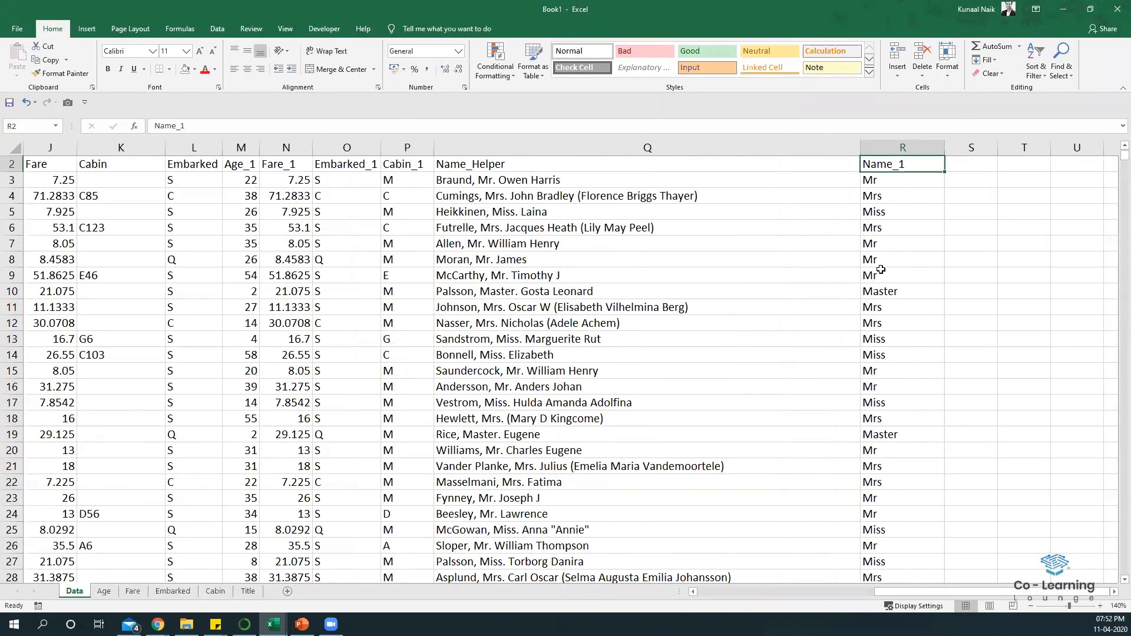
scroll(881, 269, "up", 1)
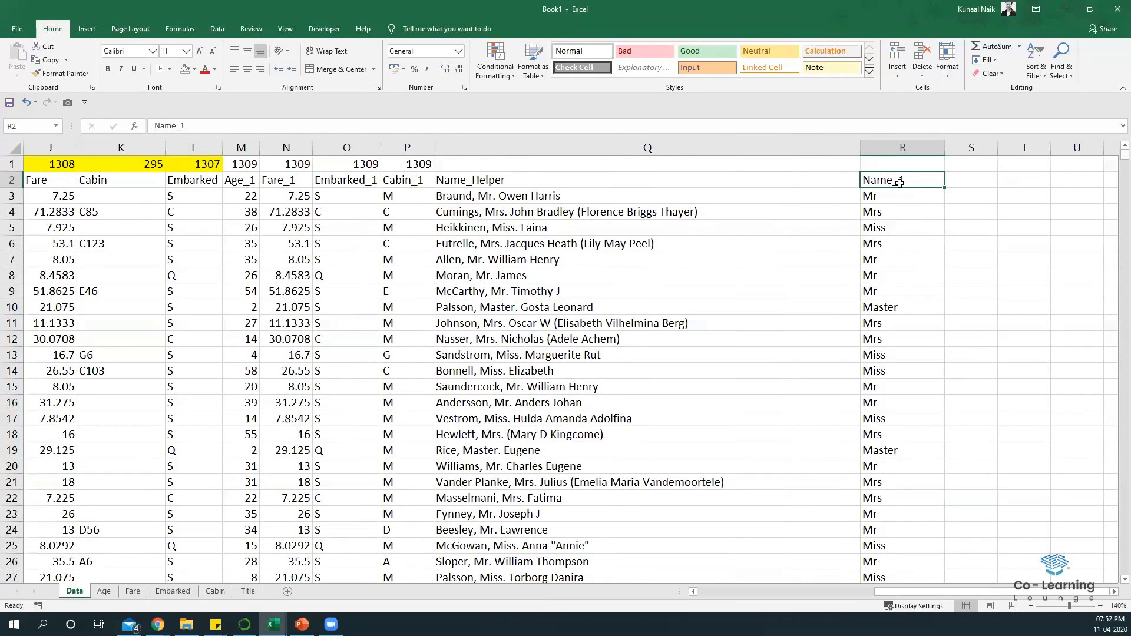
key("F2")
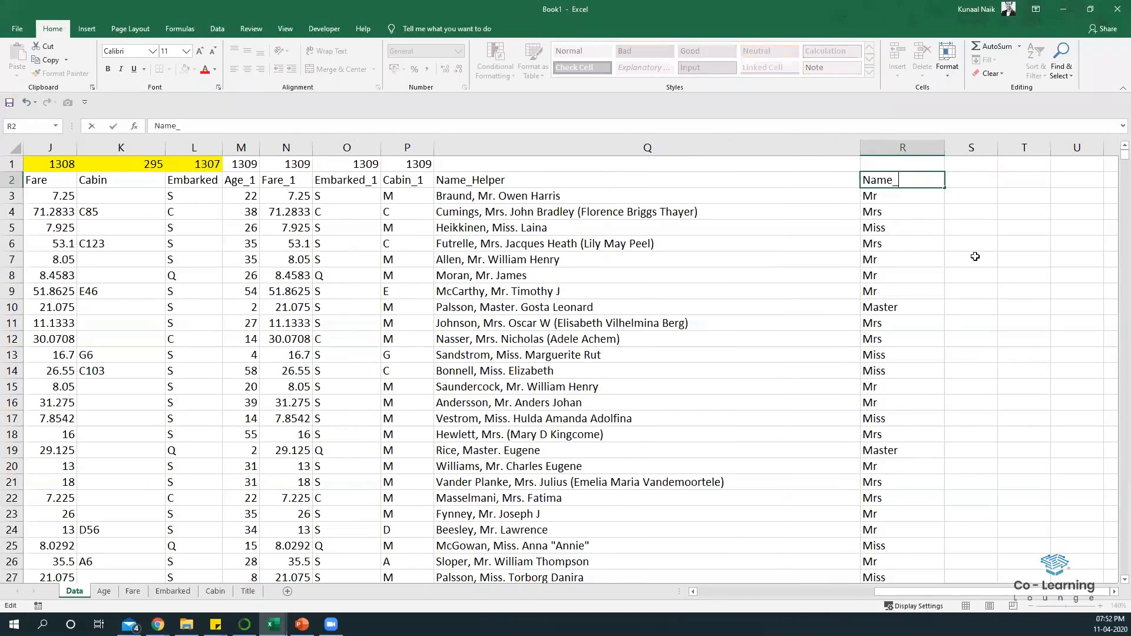
type("Itern")
type("nter")
key("Tab")
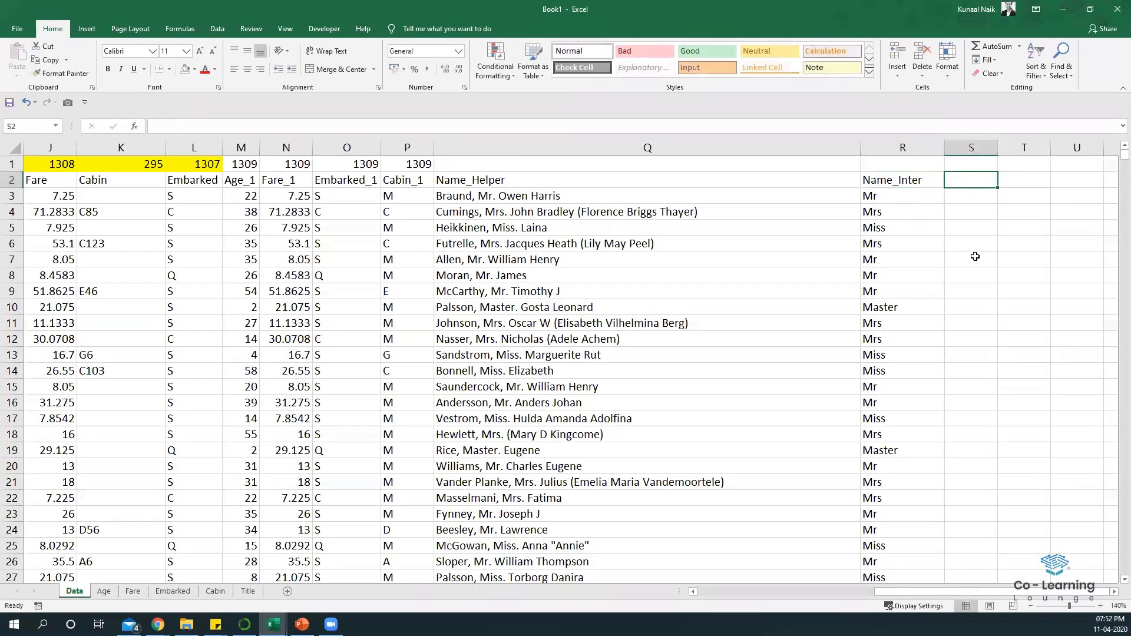
Step: Add a new column header Name_1 in S2, beside Name_Inter
type("N")
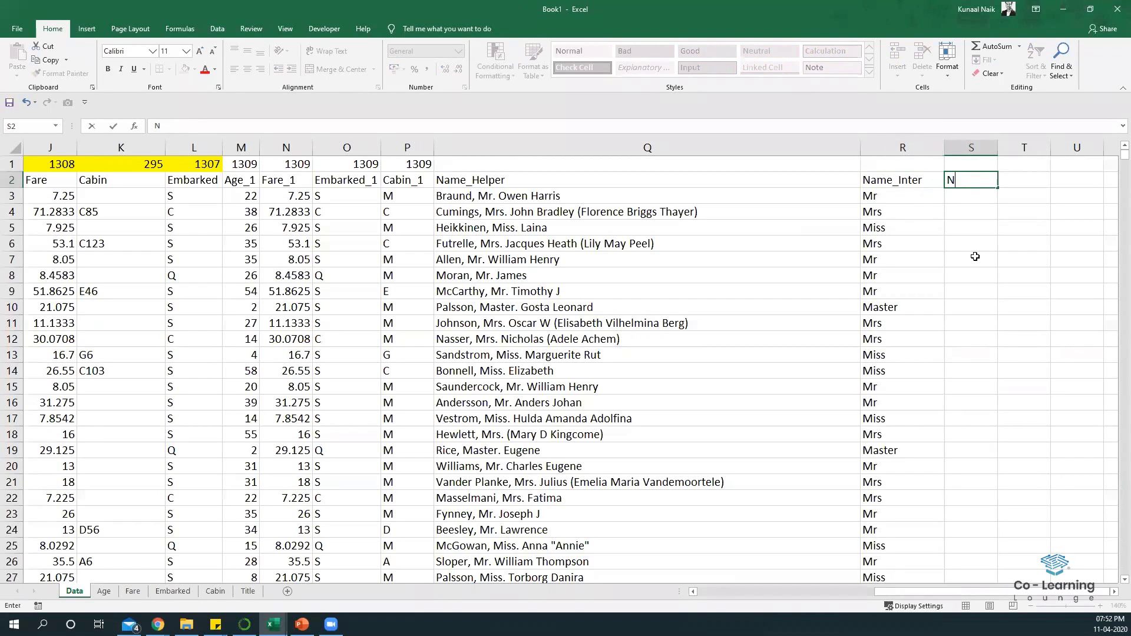
type("mame_")
key("BackSpace")
key("BackSpace")
key("BackSpace")
type("me_1")
key("Return")
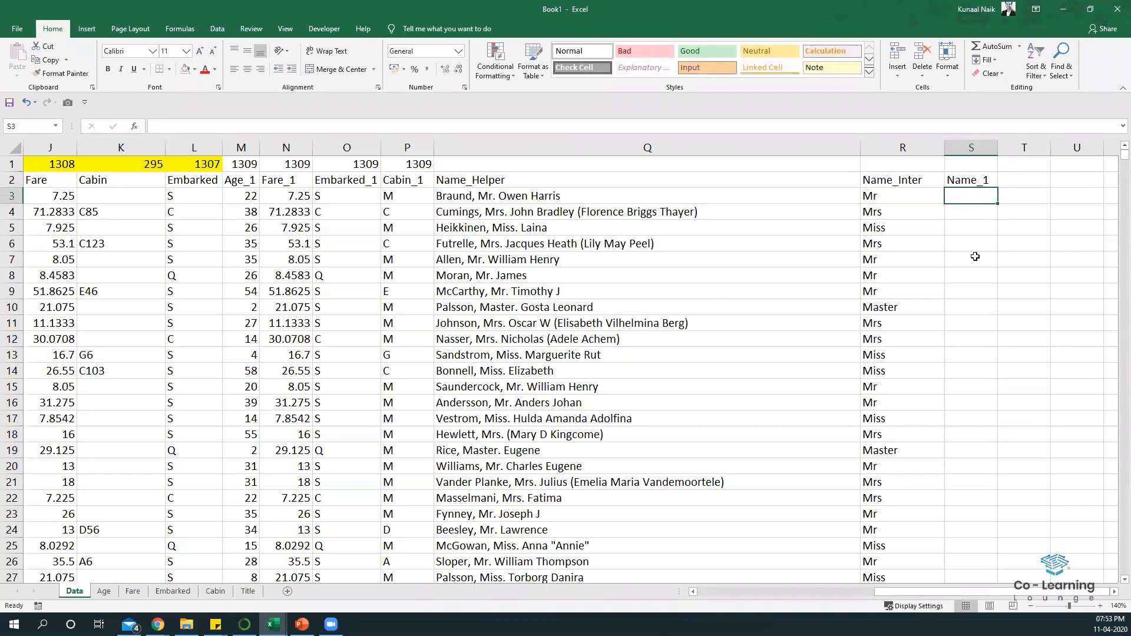
Step: Start a VLOOKUP formula in S3 that looks up R3 in the absolute range $G$4:$H$21 of the Title sheet
type("=VLOOKUP(")
key("Left")
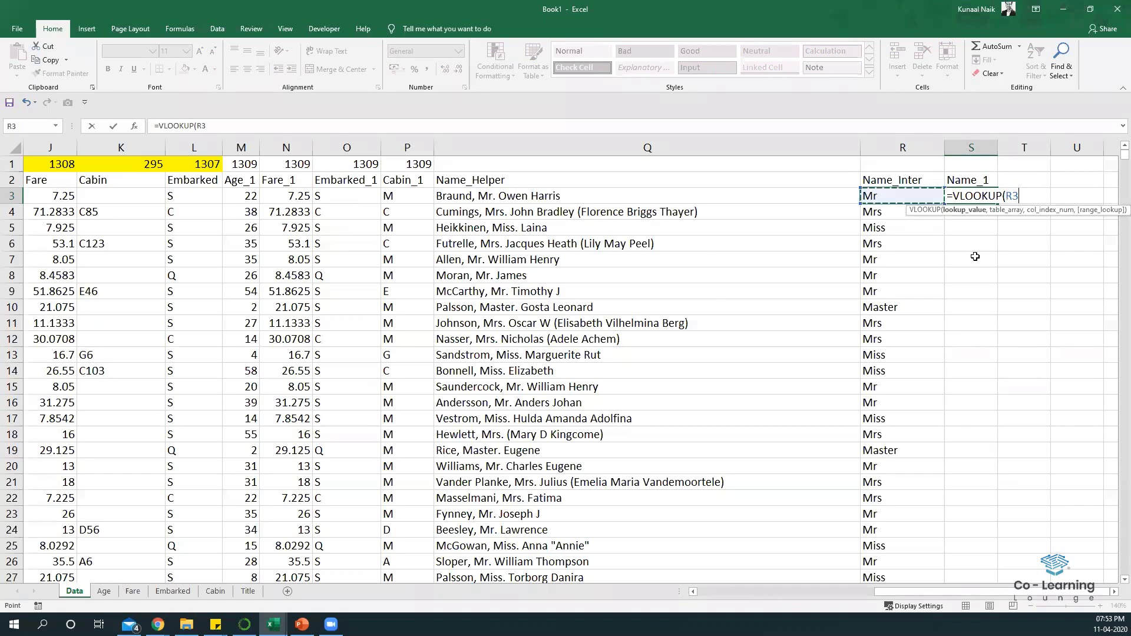
type(",")
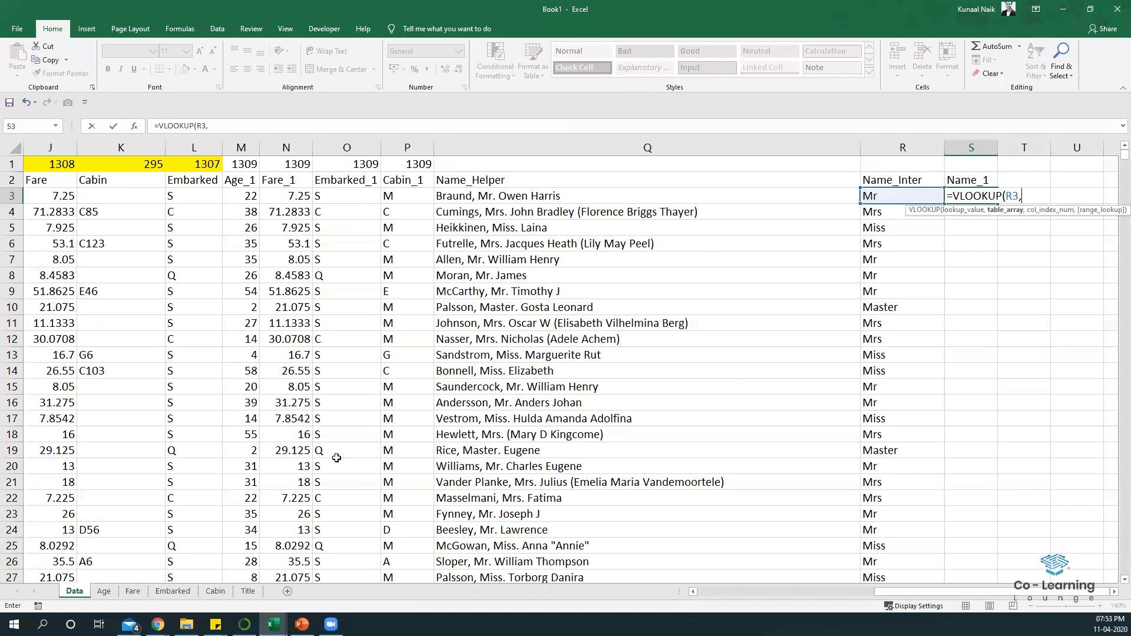
left_click(248, 591)
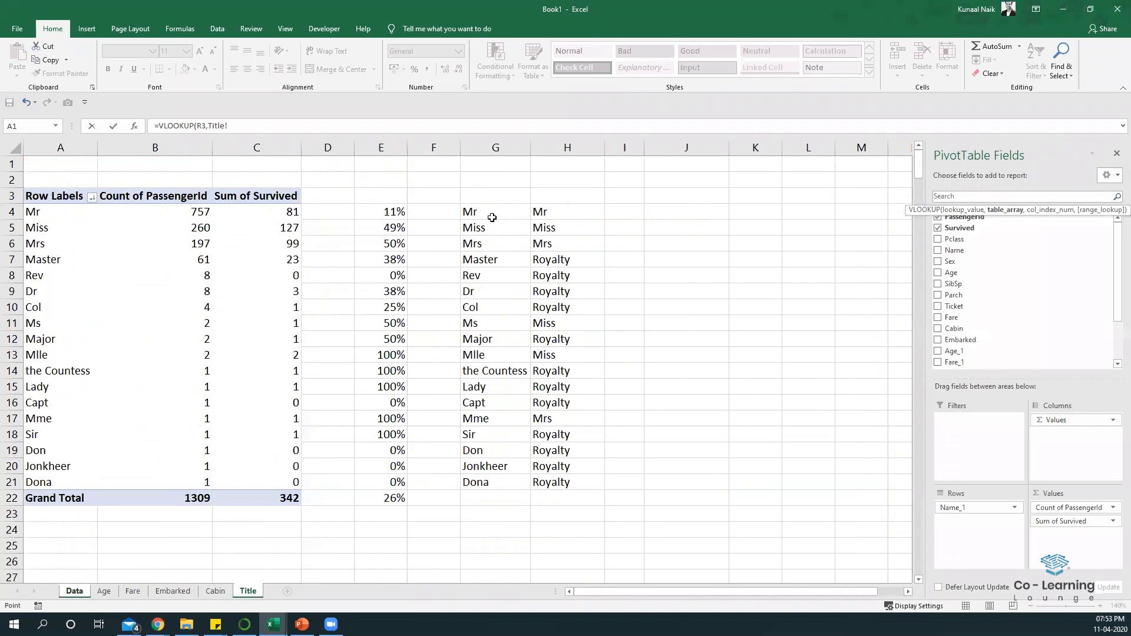
mouse_move(492, 213)
left_mouse_down()
mouse_move(519, 258)
mouse_move(559, 465)
mouse_move(552, 482)
left_mouse_up()
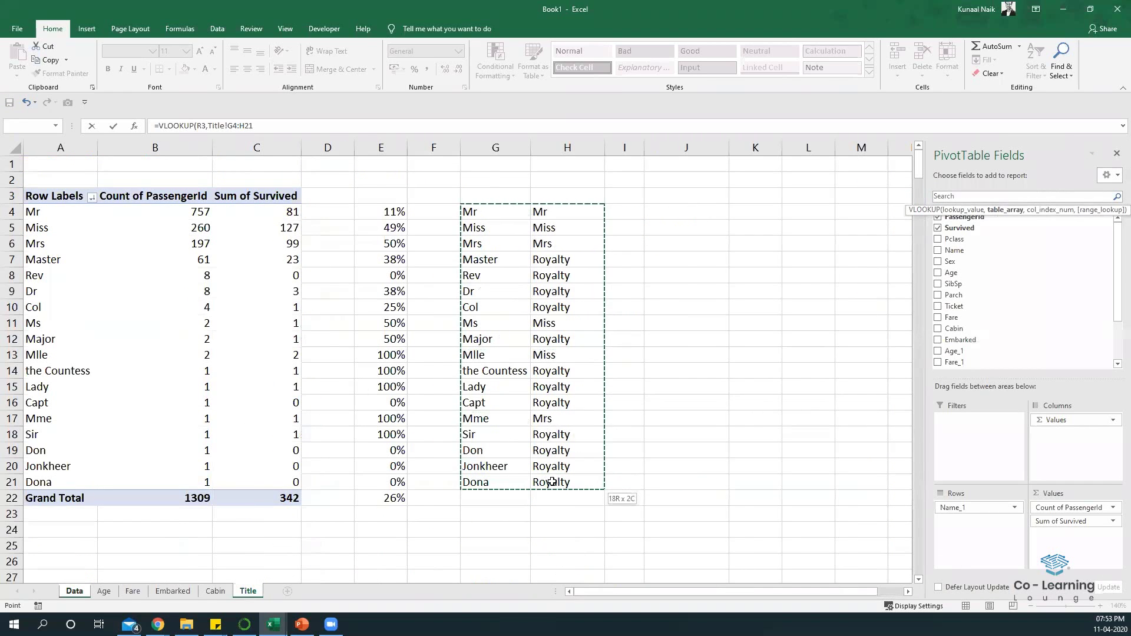
key("F4")
left_click(301, 123)
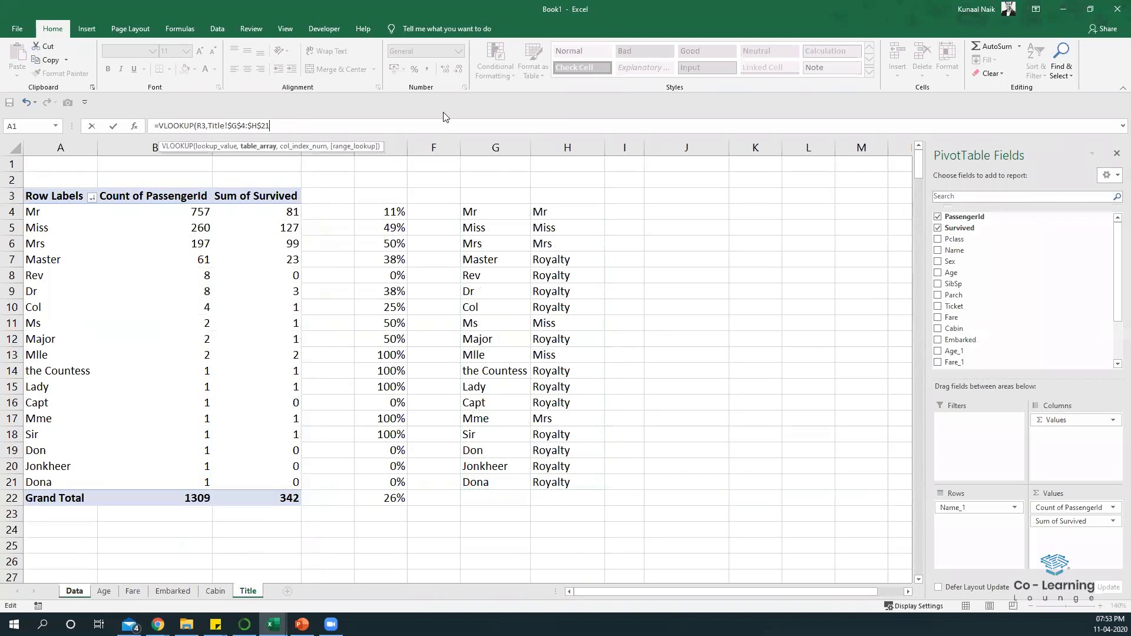
Step: Complete the Name_1 lookup in S3 as =VLOOKUP(R3,Title!$G$4:$H$21,2,FALSE) and fill it down the column
type(",2,FALSE")
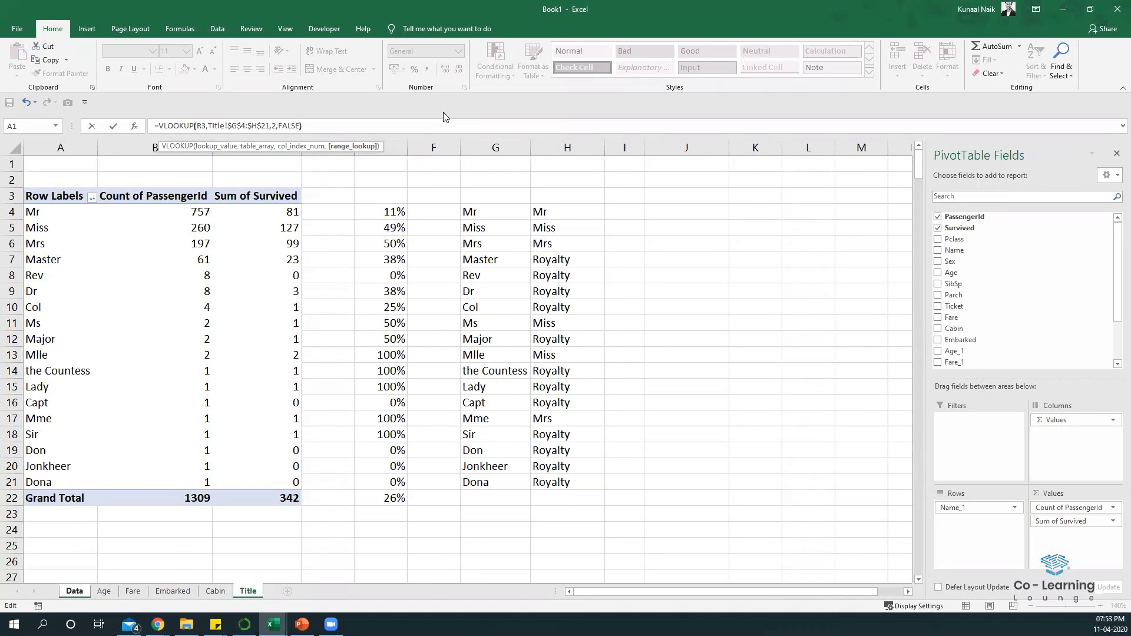
key("Return")
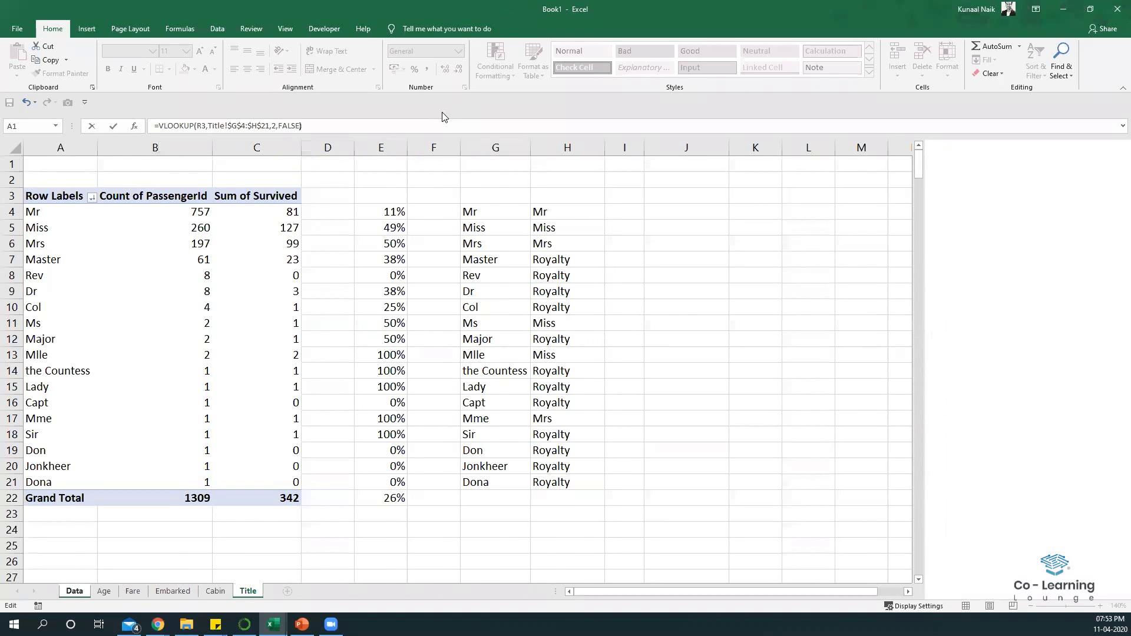
double_click(995, 203)
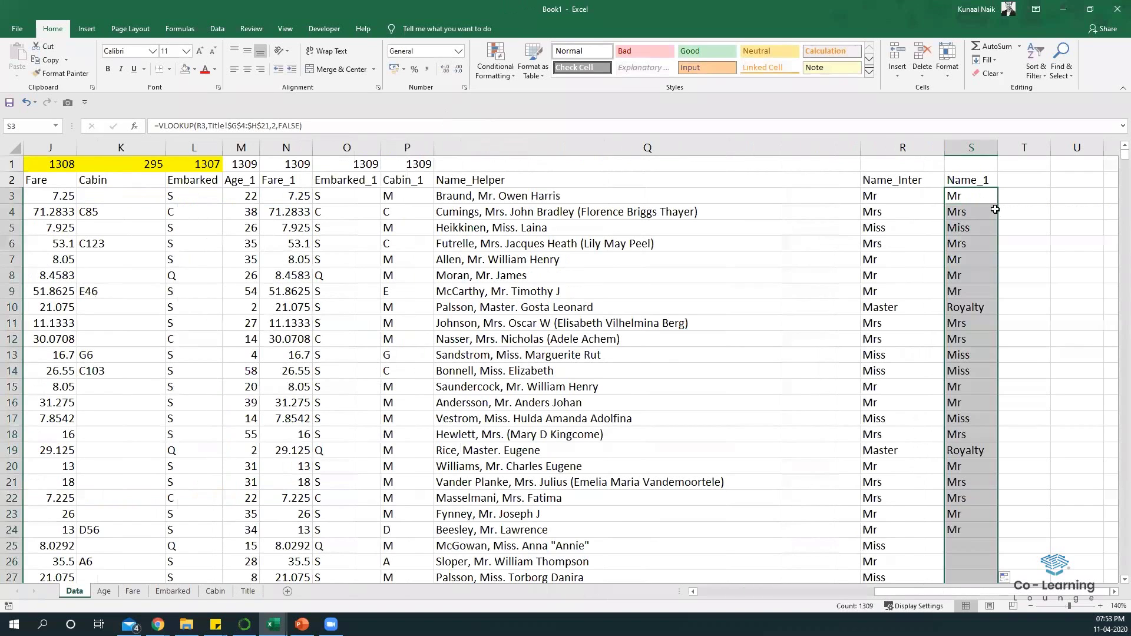
left_click(971, 291)
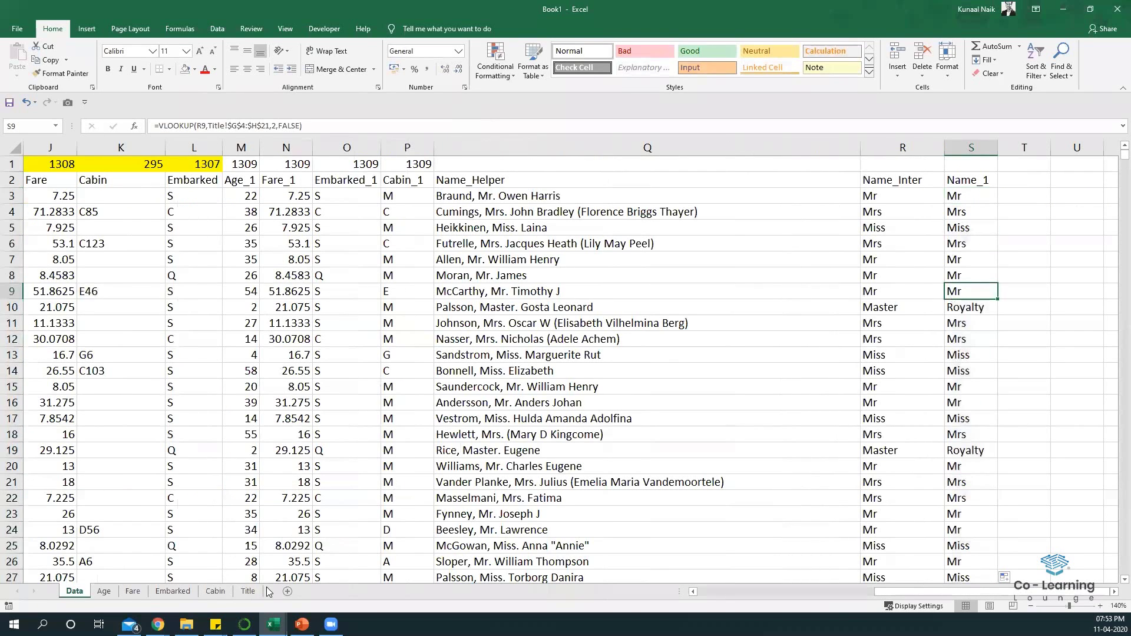
Step: Reset the Title sheet's PivotTable source to the Data sheet table starting at A2 so it uses the grouped titles
left_click(248, 591)
left_click(405, 29)
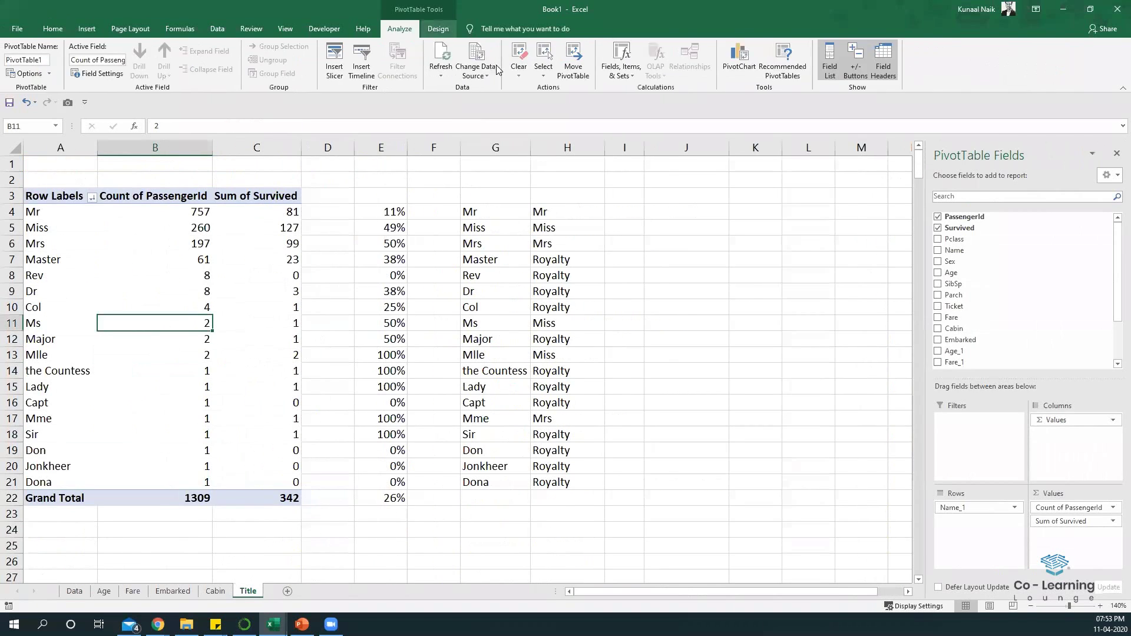
left_click(491, 163)
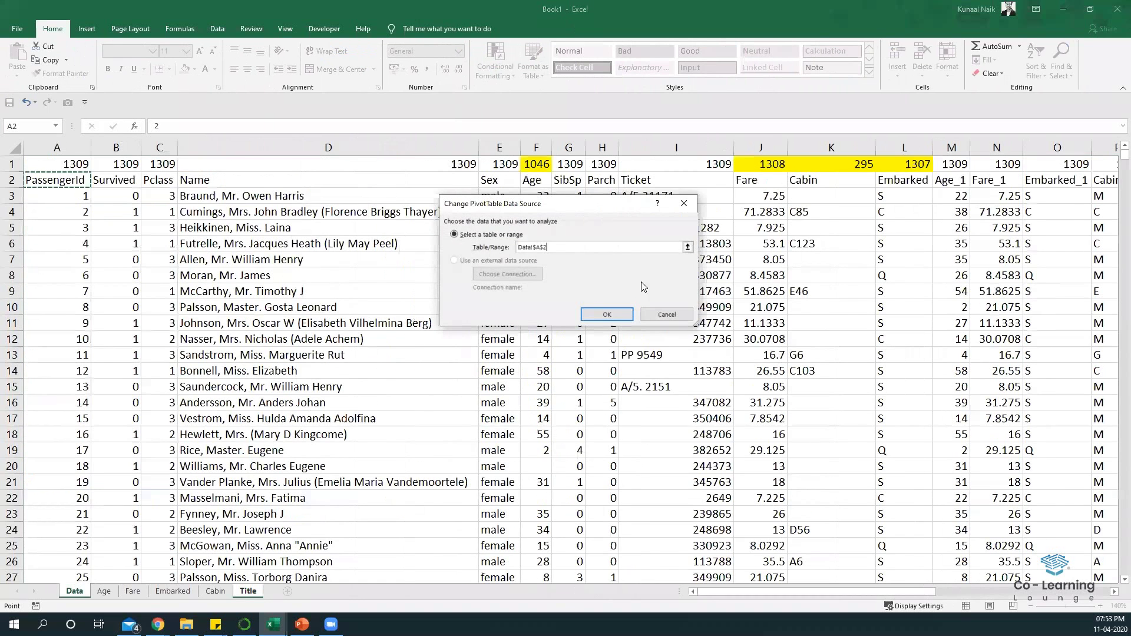
left_click(605, 312)
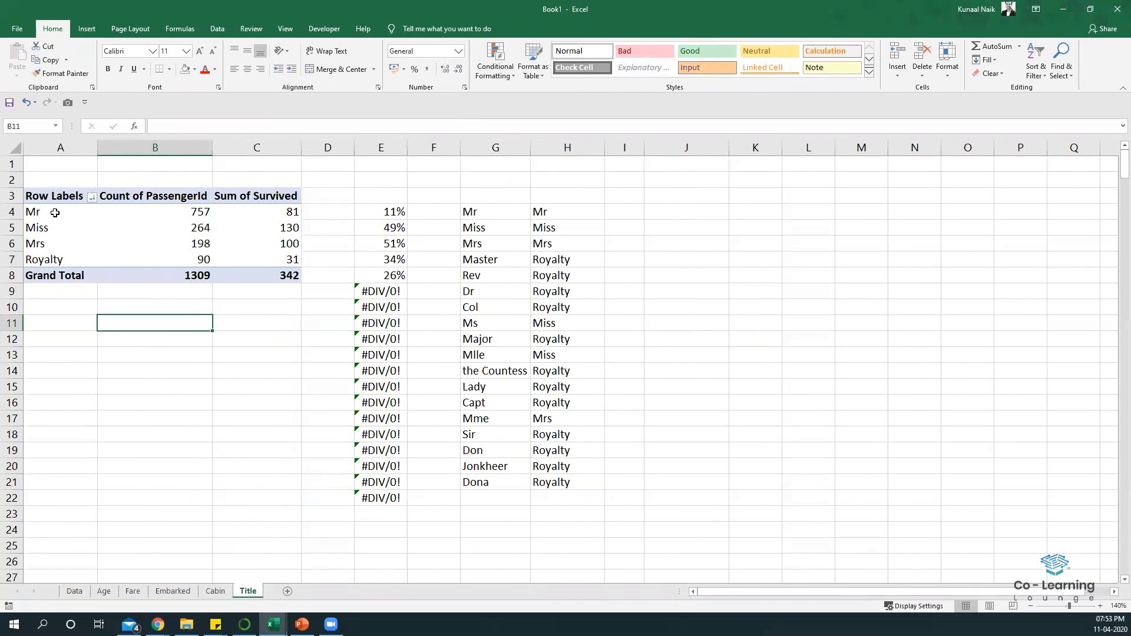
Step: Clear the survival percentage formulas in E8:E22 beside and below the Grand Total row
left_click_drag(55, 212, 283, 259)
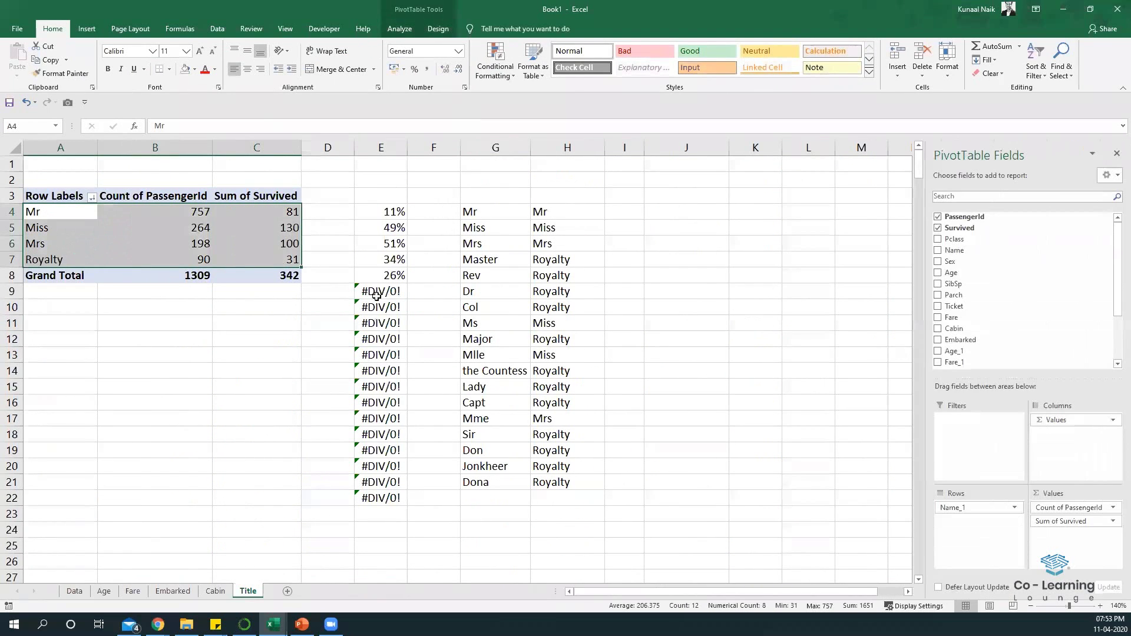
left_click_drag(381, 275, 380, 495)
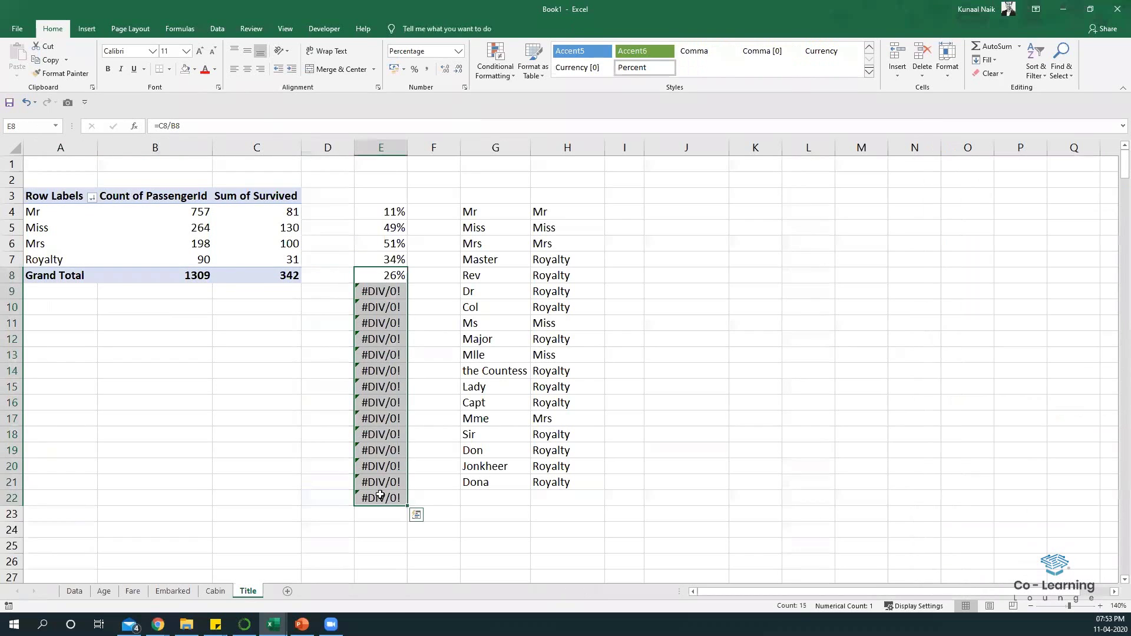
key("Delete")
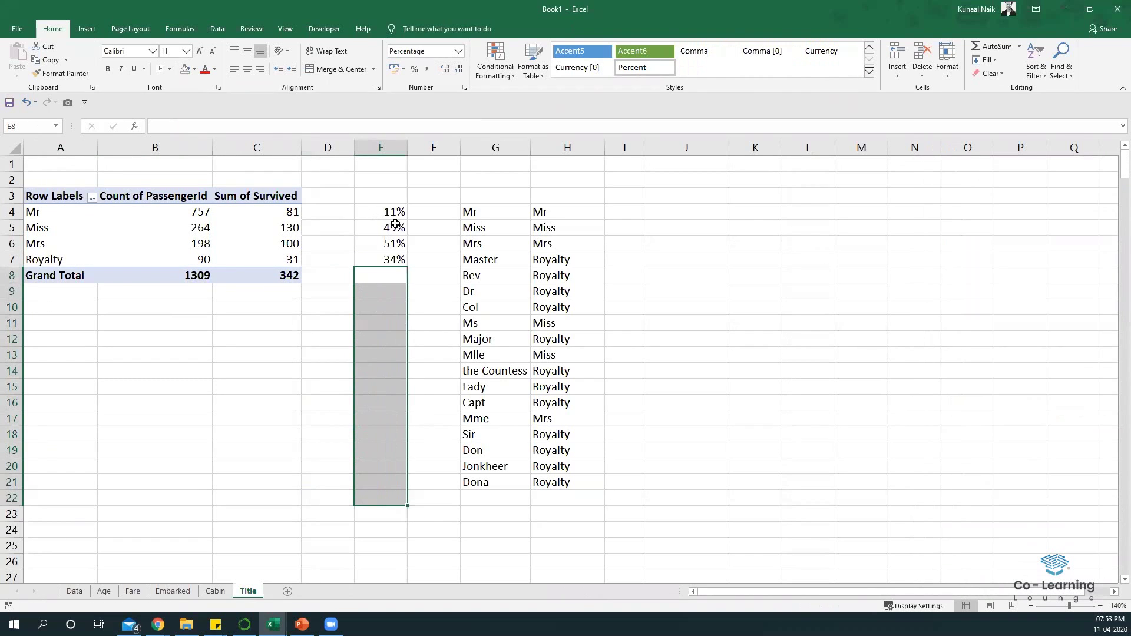
Step: Compare the survival percentages of the Miss, Mrs, Royalty and Mr rows on the Title sheet
left_click_drag(394, 224, 46, 239)
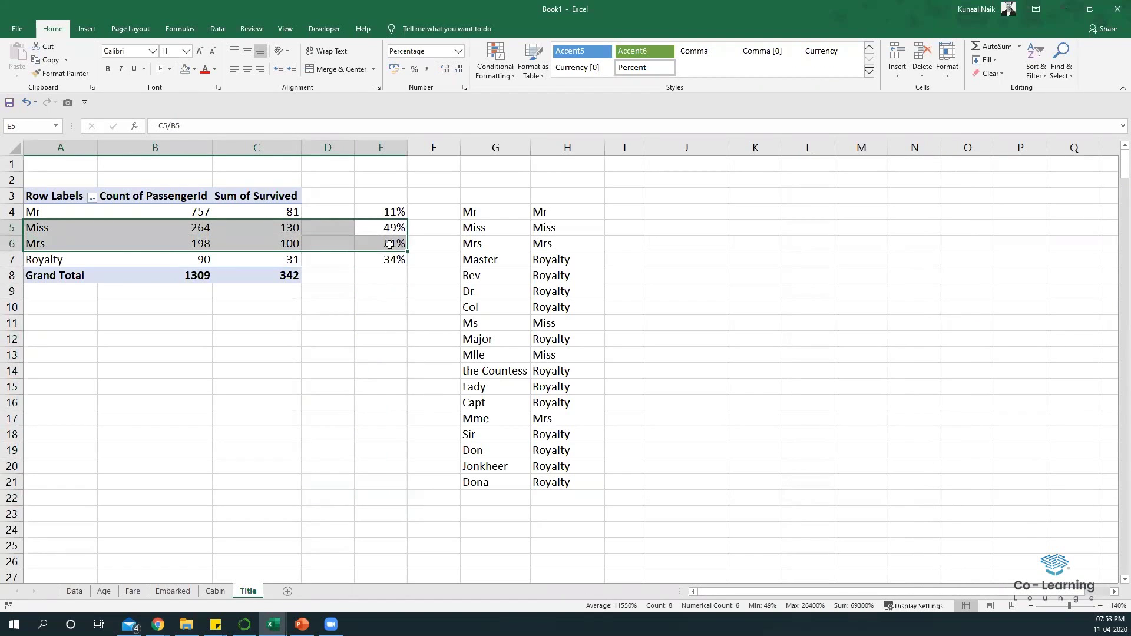
left_click_drag(386, 259, 46, 259)
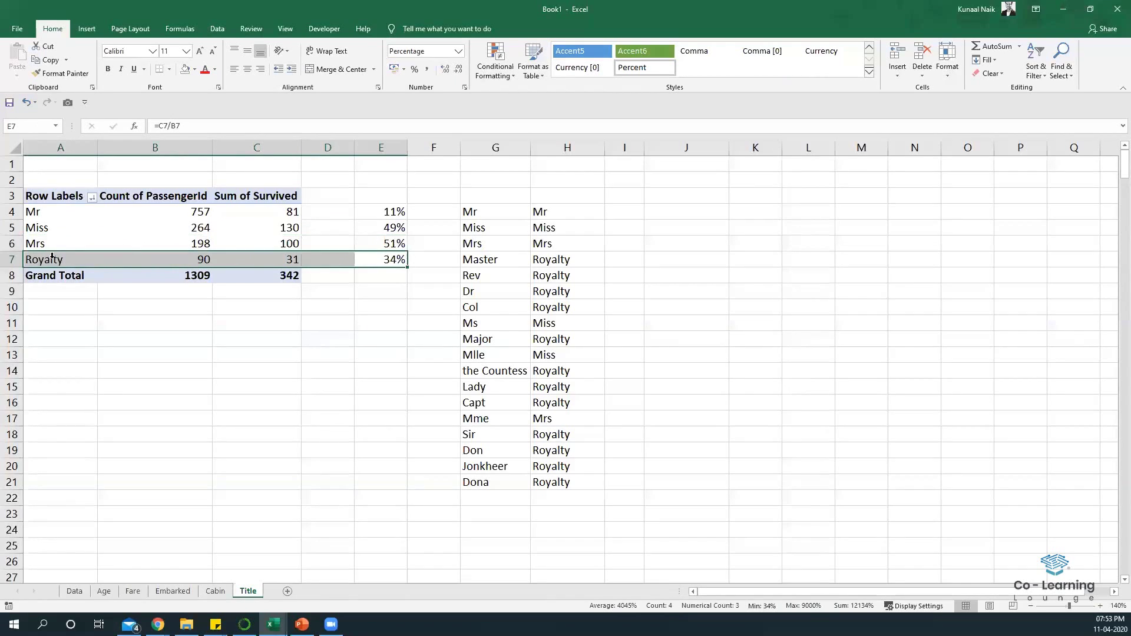
left_click_drag(385, 212, 57, 218)
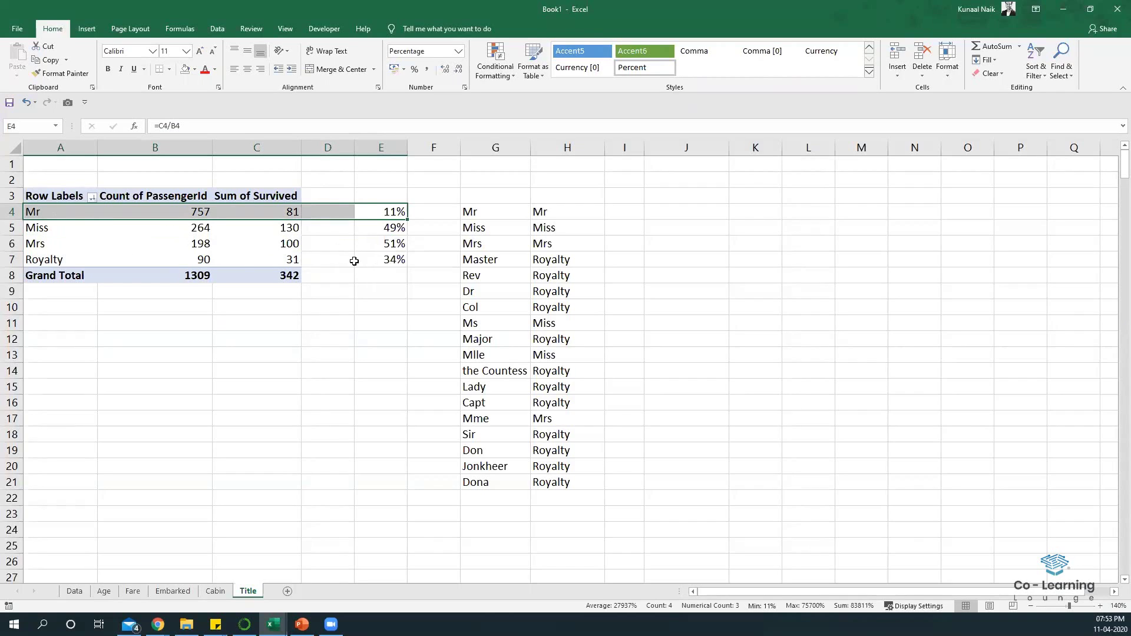
left_click_drag(356, 259, 53, 258)
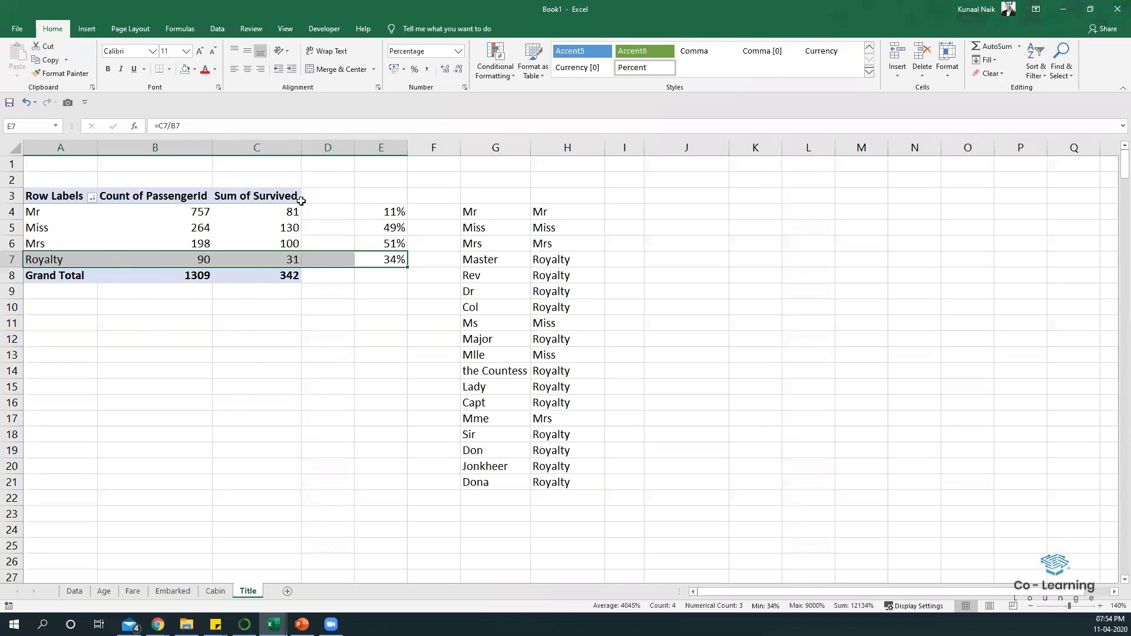
left_click(170, 319)
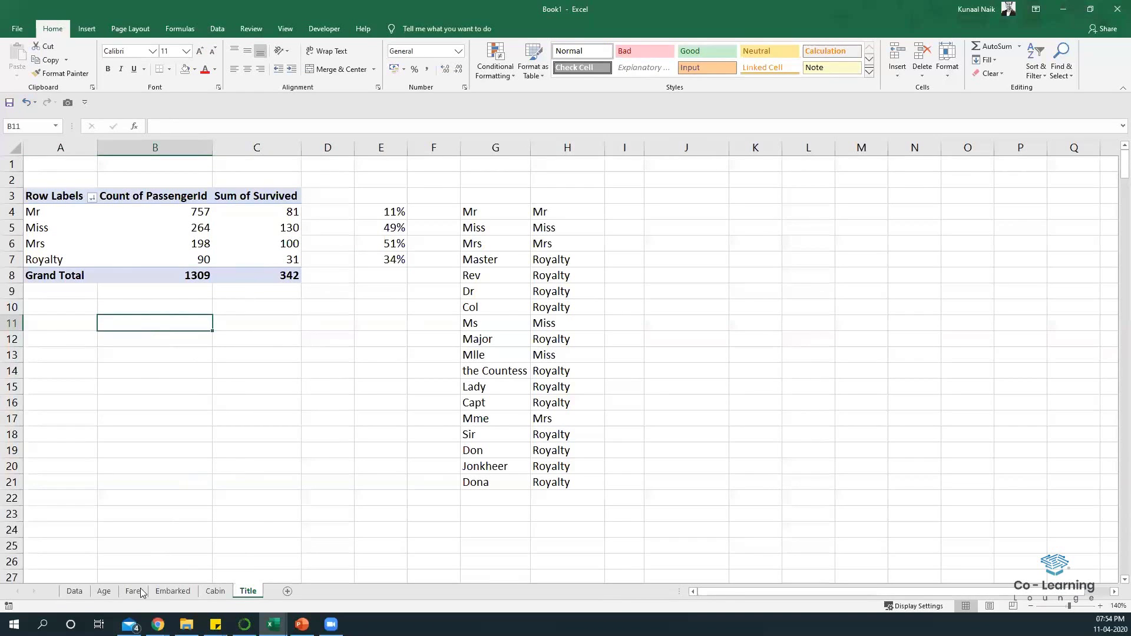
Step: Delete the Name_Helper column from the Data sheet
left_click(74, 591)
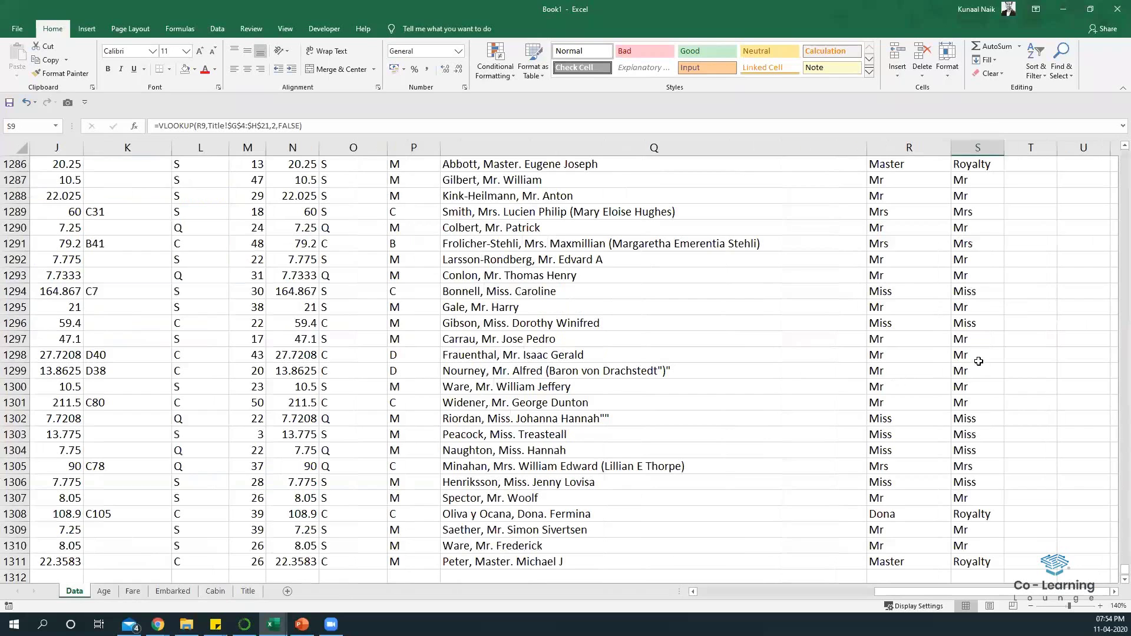
scroll(978, 361, "up", 4)
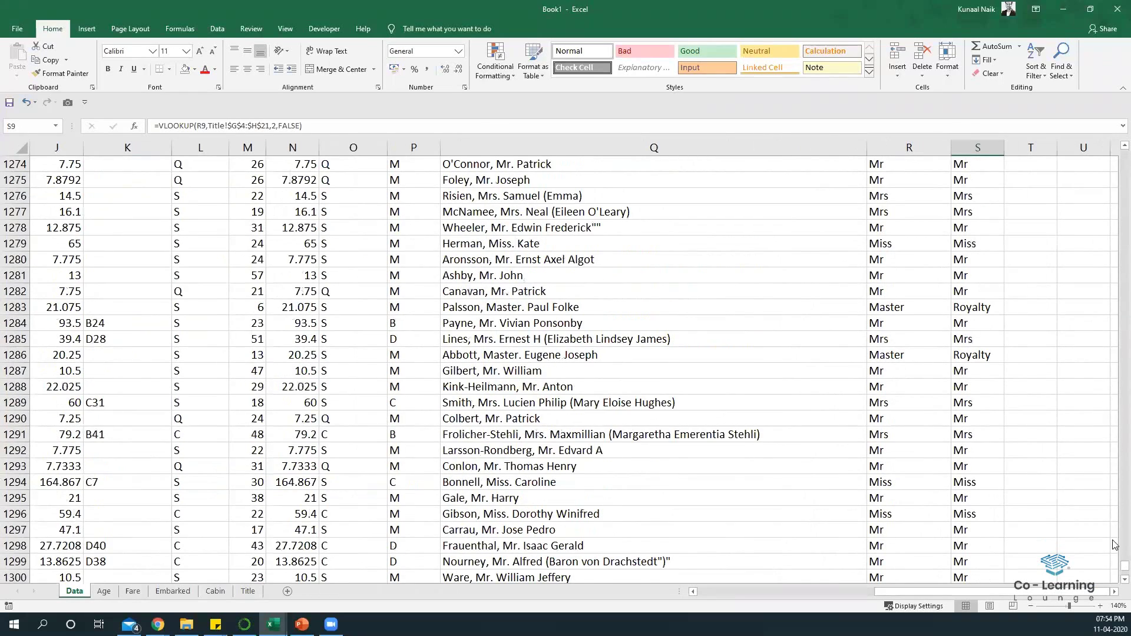
scroll(1113, 544, "up", 6)
left_click_drag(1124, 564, 1110, 123)
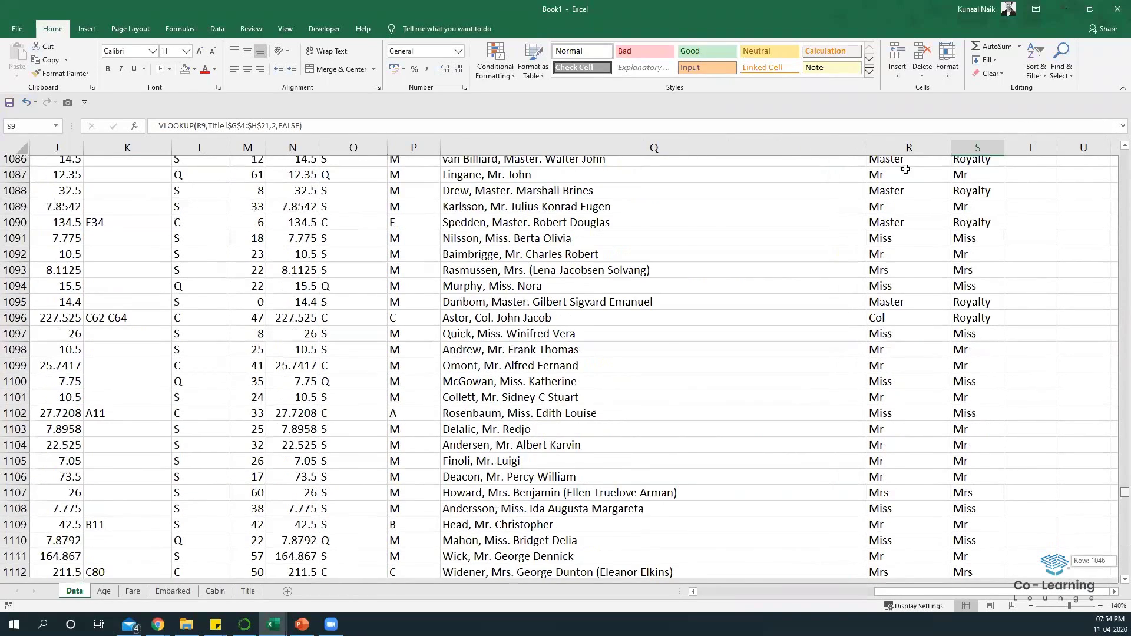
right_click(550, 148)
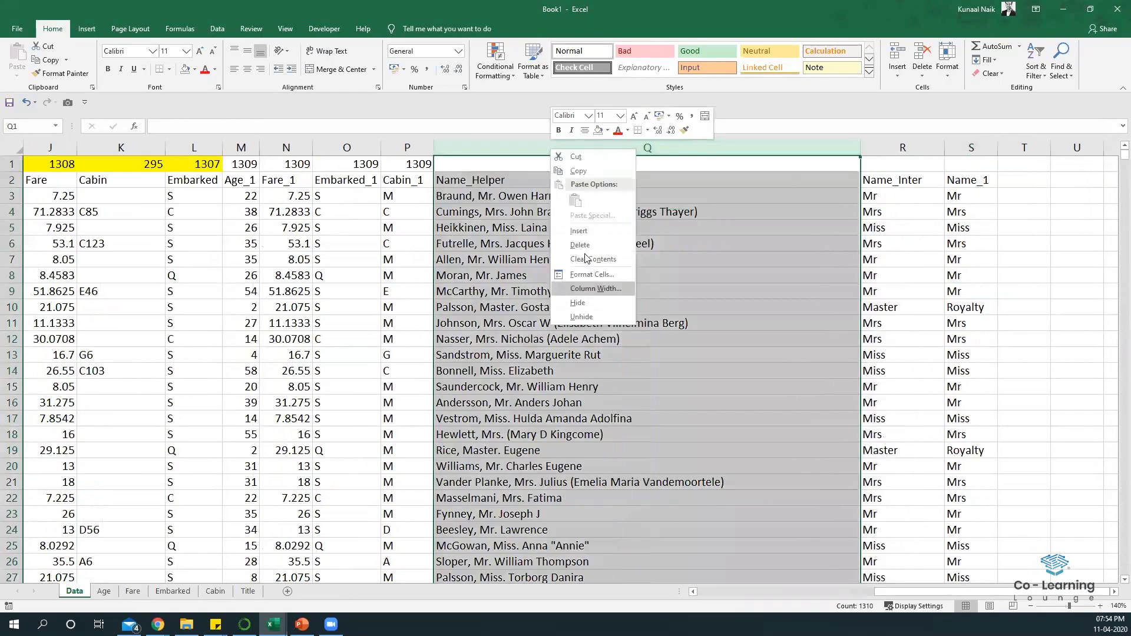
left_click(579, 244)
left_click(475, 275)
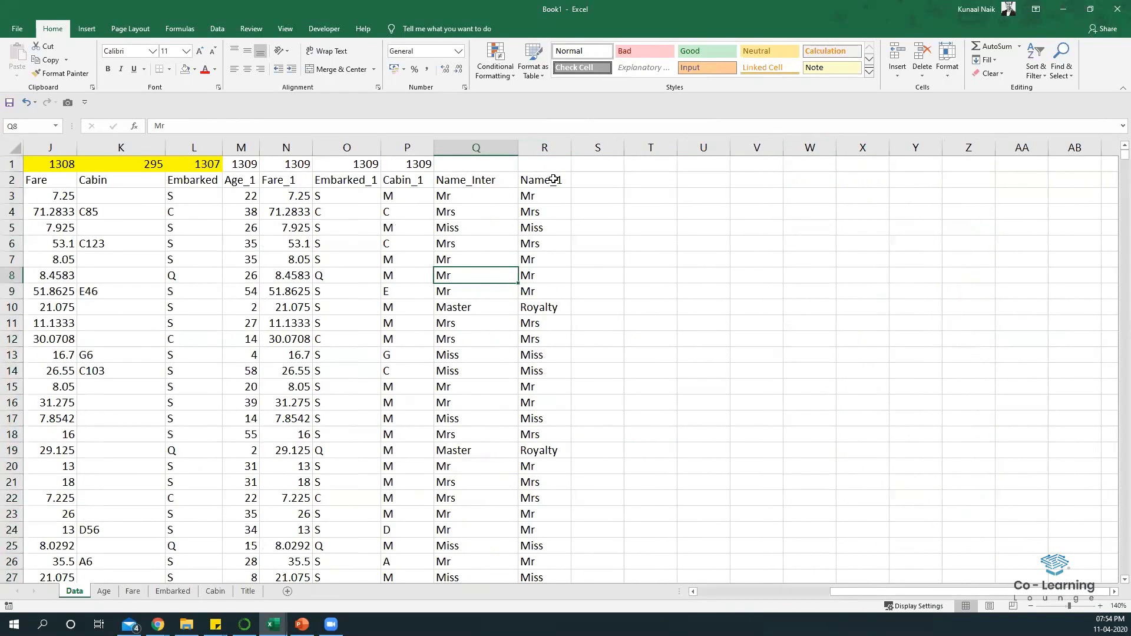
Step: Rename the Name_1 column header in R2 as Title_1
double_click(550, 180)
double_click(547, 180)
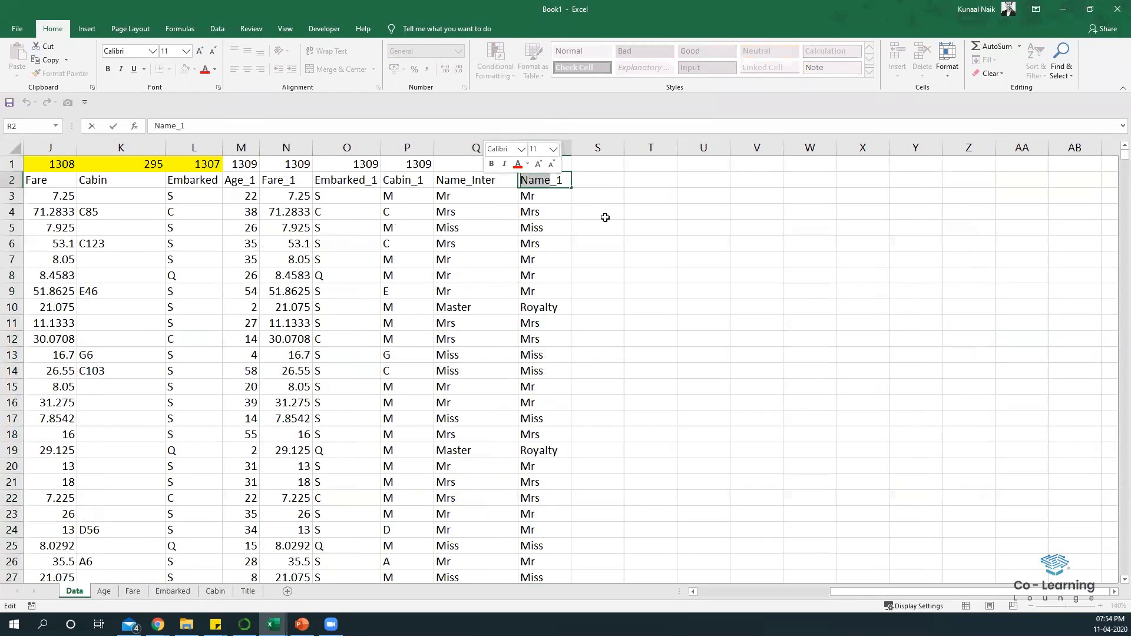
type("Titl")
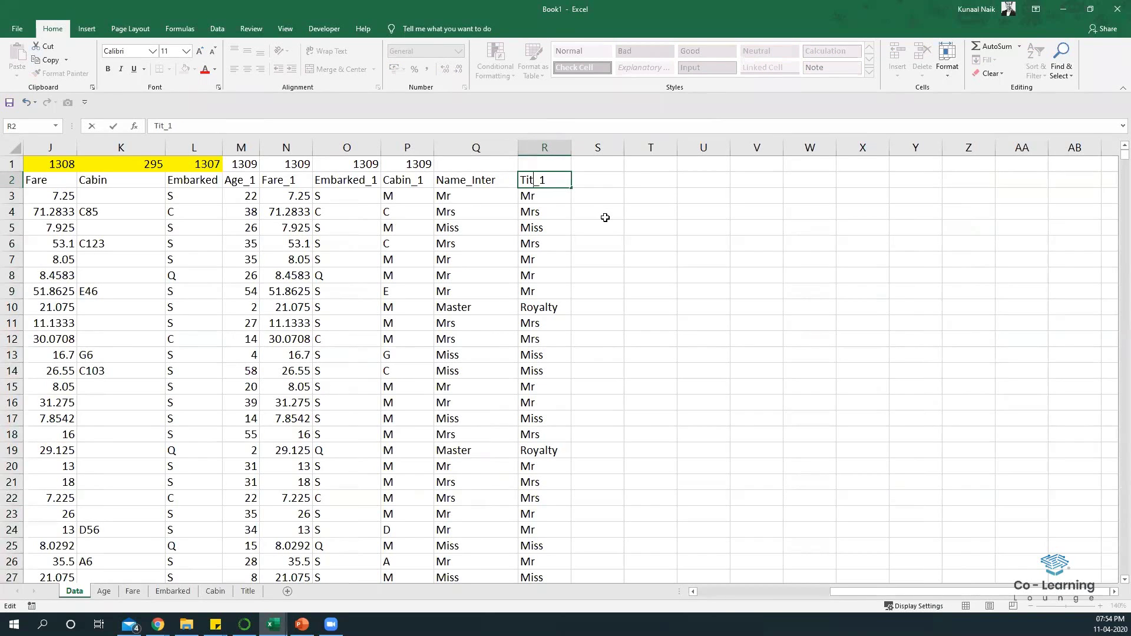
type("e")
key("Return")
Step: Rename the Name_Inter column header in Q2 as Title_Inter
left_click(466, 184)
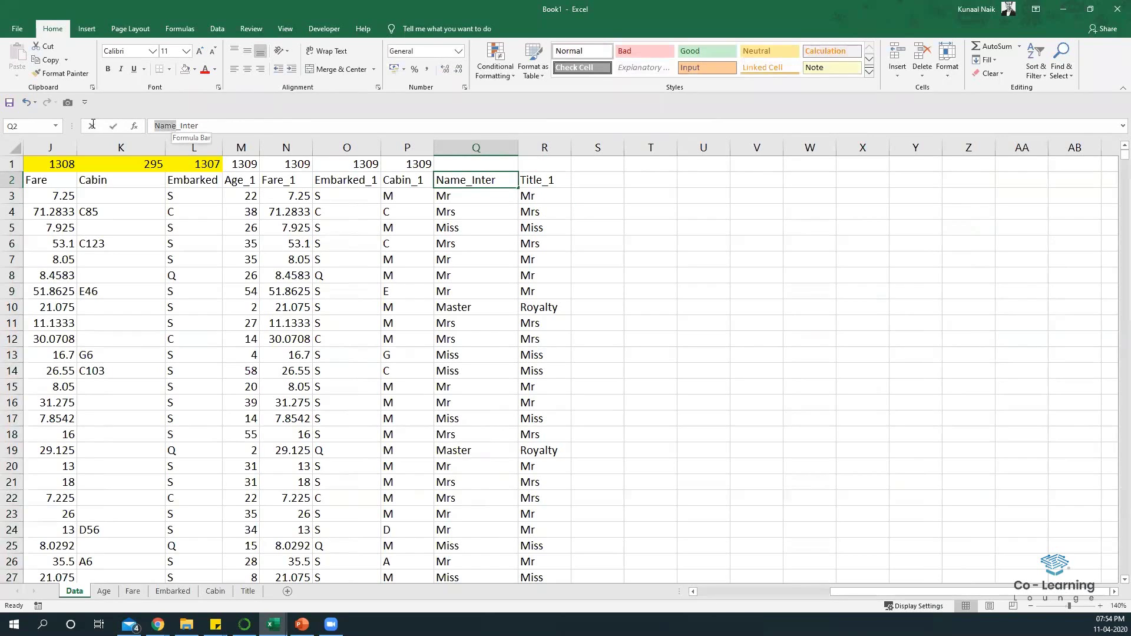
left_click_drag(172, 126, 89, 125)
type("Title")
key("BackSpace")
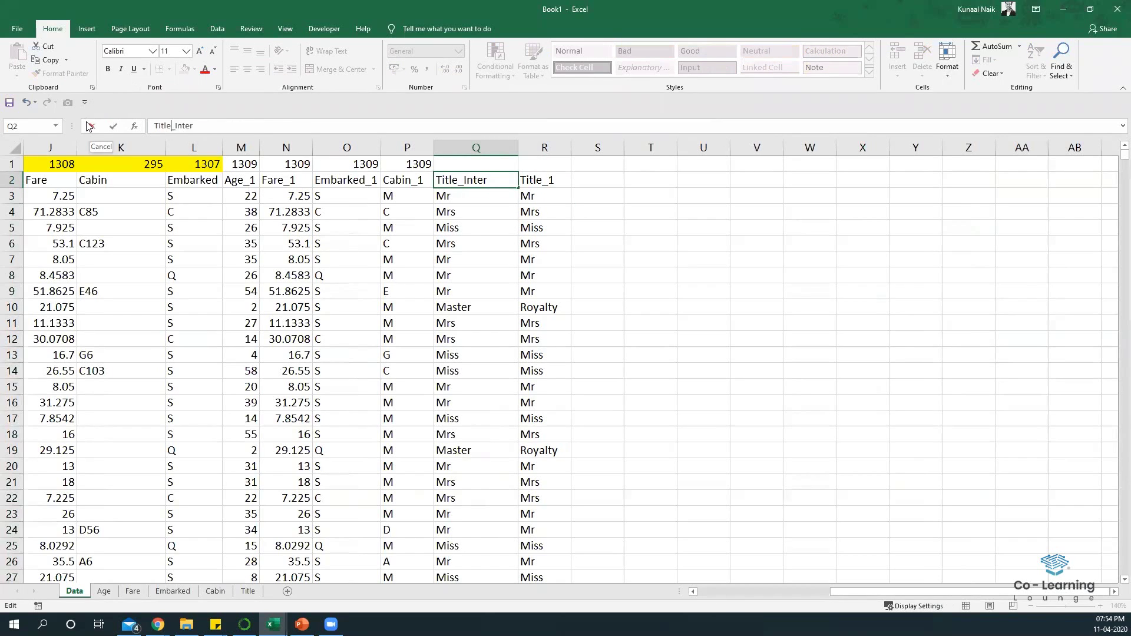
key("Return")
Step: Fill the COUNTA formula from P1 across Q1 and R1 above the two title columns
key("Left")
key("Up")
key("Up")
key("shift+Right")
key("shift+Right")
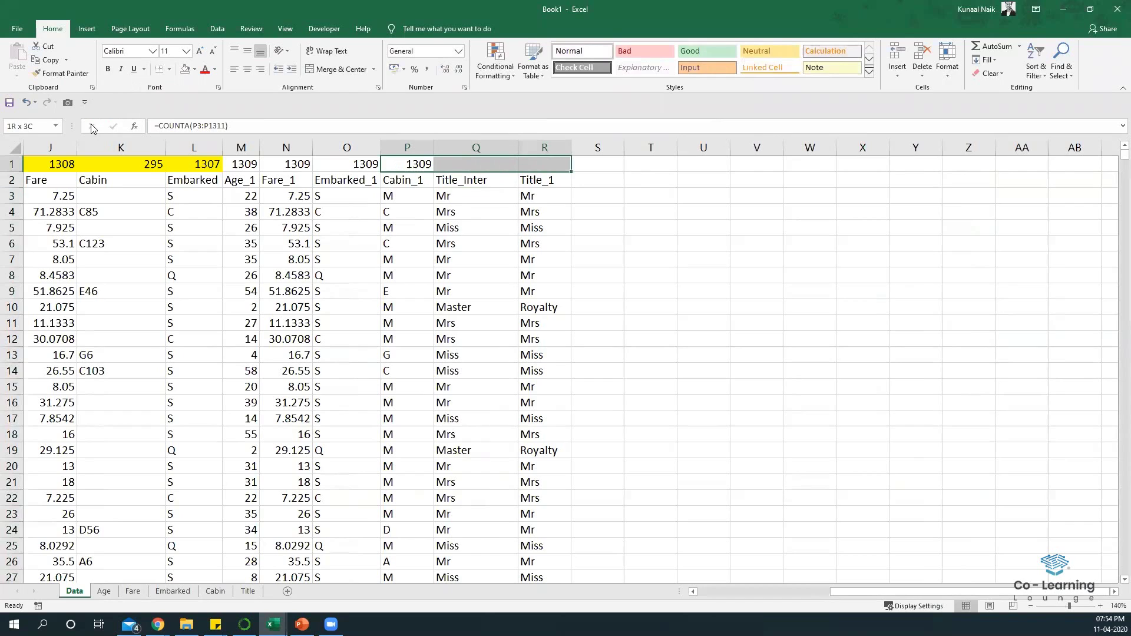
key("ctrl+r")
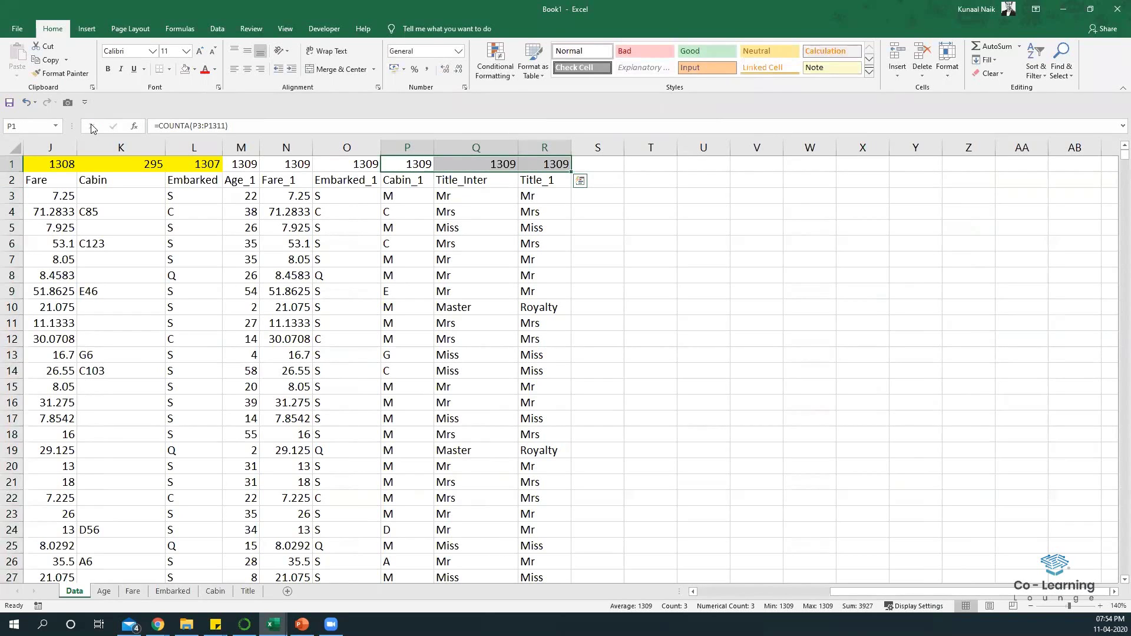
Step: Hide columns J through R, from Fare to Title_1, on the Data sheet
mouse_move(150, 343)
left_mouse_down()
mouse_move(175, 377)
mouse_move(137, 347)
mouse_move(177, 349)
mouse_move(154, 350)
left_mouse_up()
left_click(126, 182)
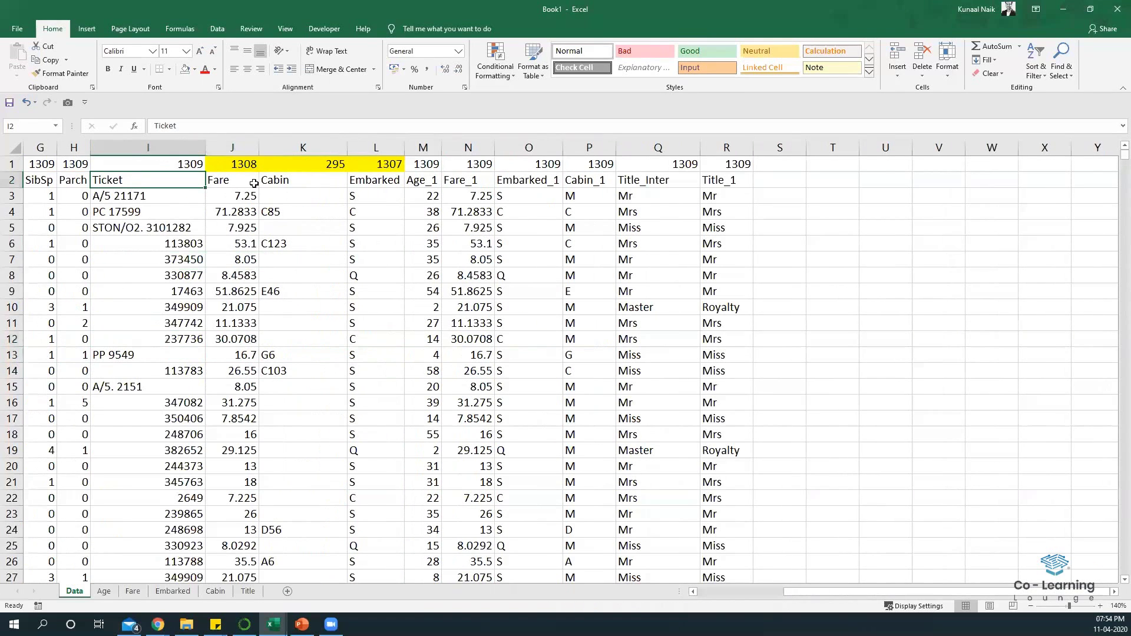
left_click_drag(240, 147, 683, 199)
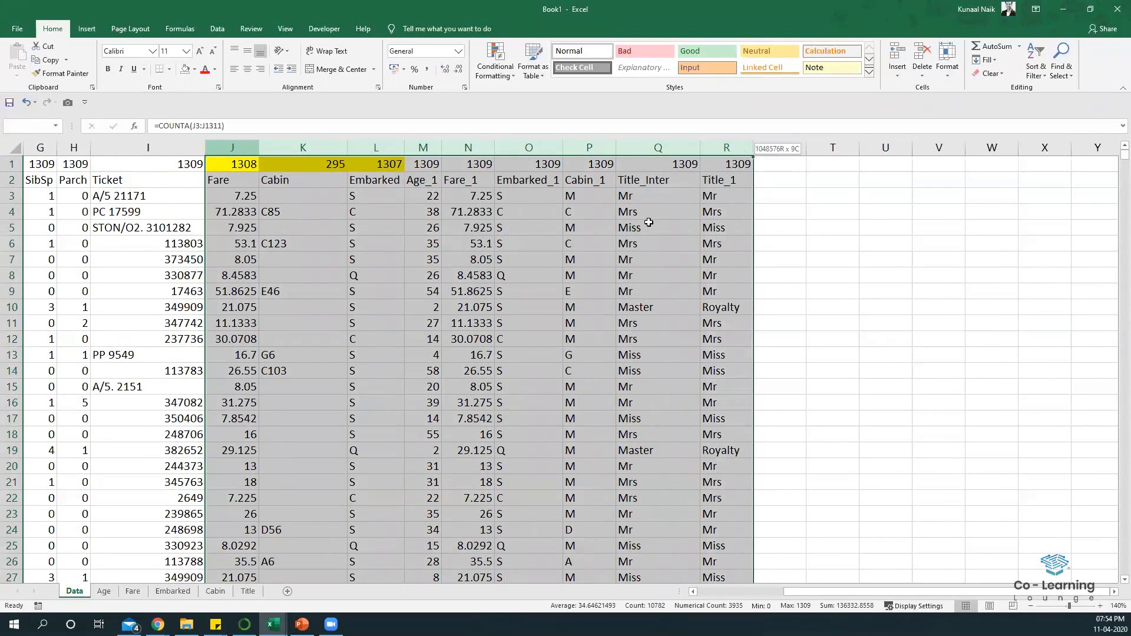
right_click(650, 223)
left_click(688, 378)
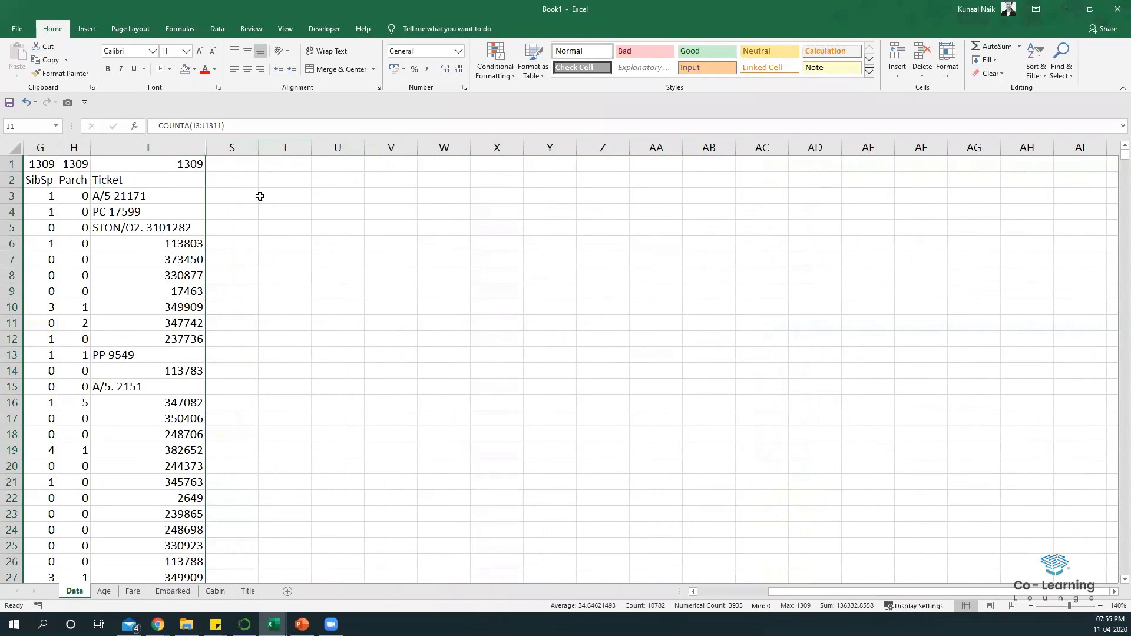
Step: Fill the COUNTA formula from I1 across row 1 through S1 and T1
left_click(236, 196)
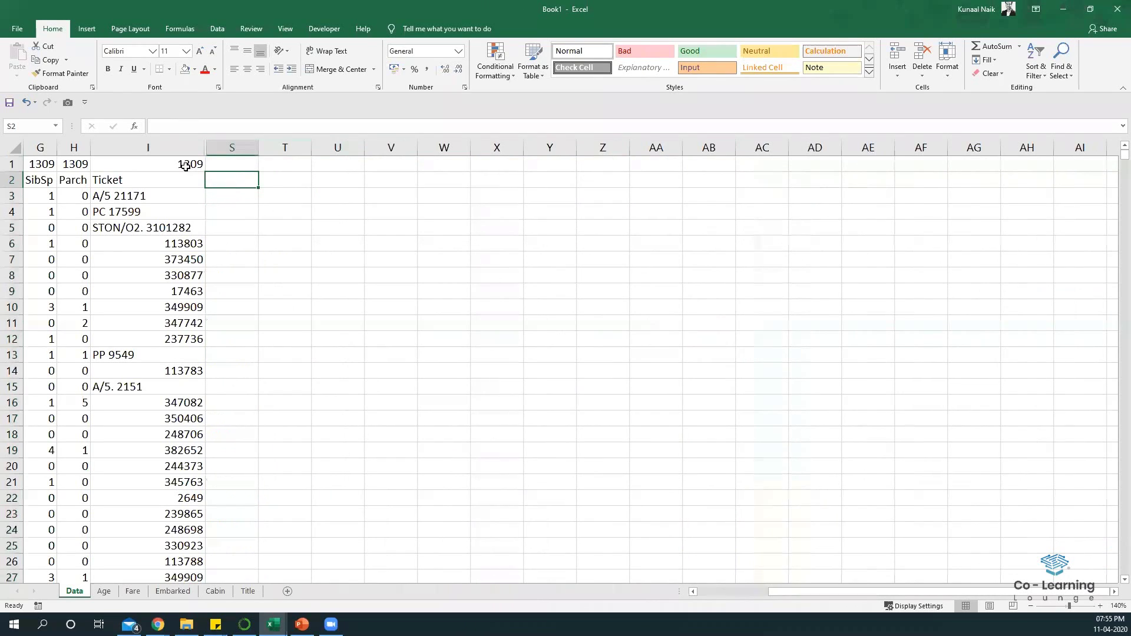
left_click_drag(184, 167, 298, 151)
key("ctrl+r")
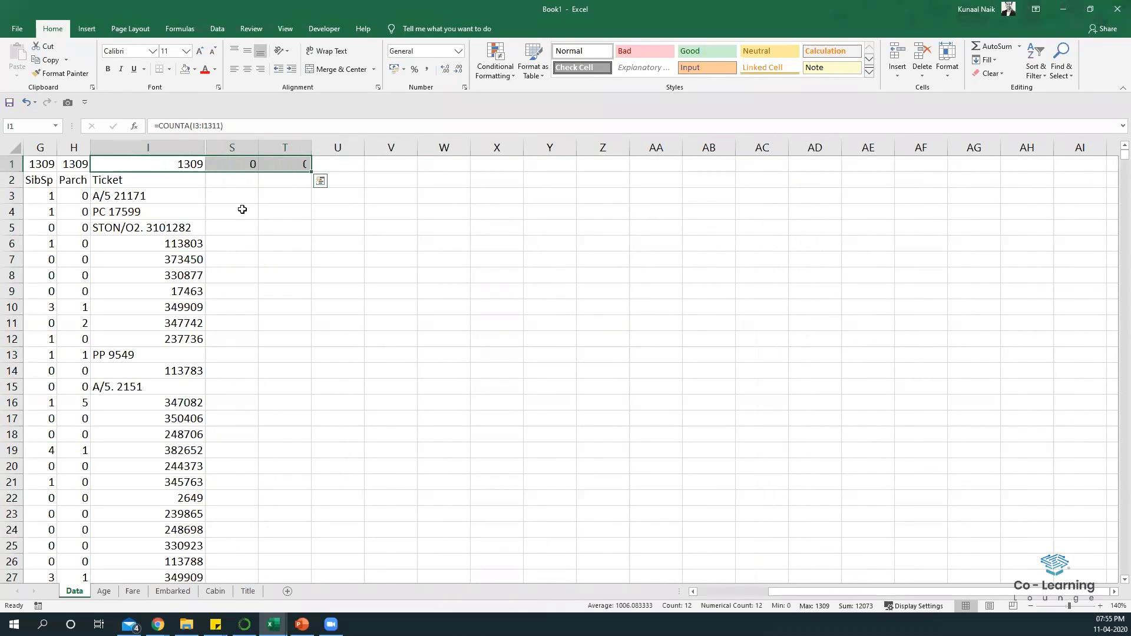
Step: Enter the header Ticket_Helper in S2 and fit column S to its width
left_click(240, 181)
type("Ti")
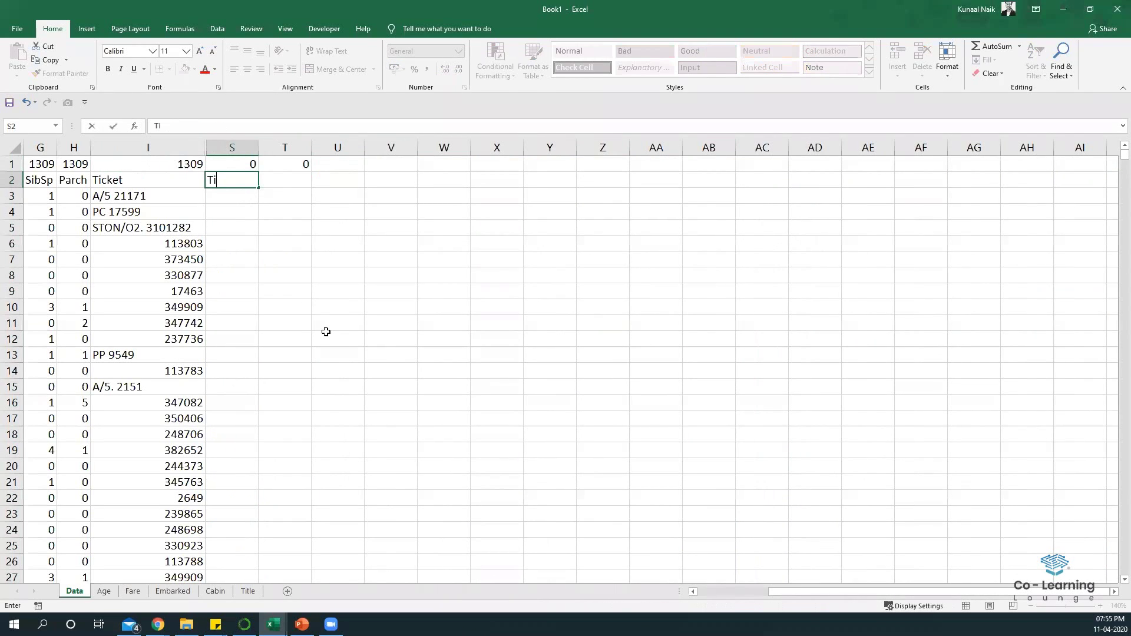
type("cekt")
key("BackSpace")
key("BackSpace")
type("ke")
type("Helper")
key("Return")
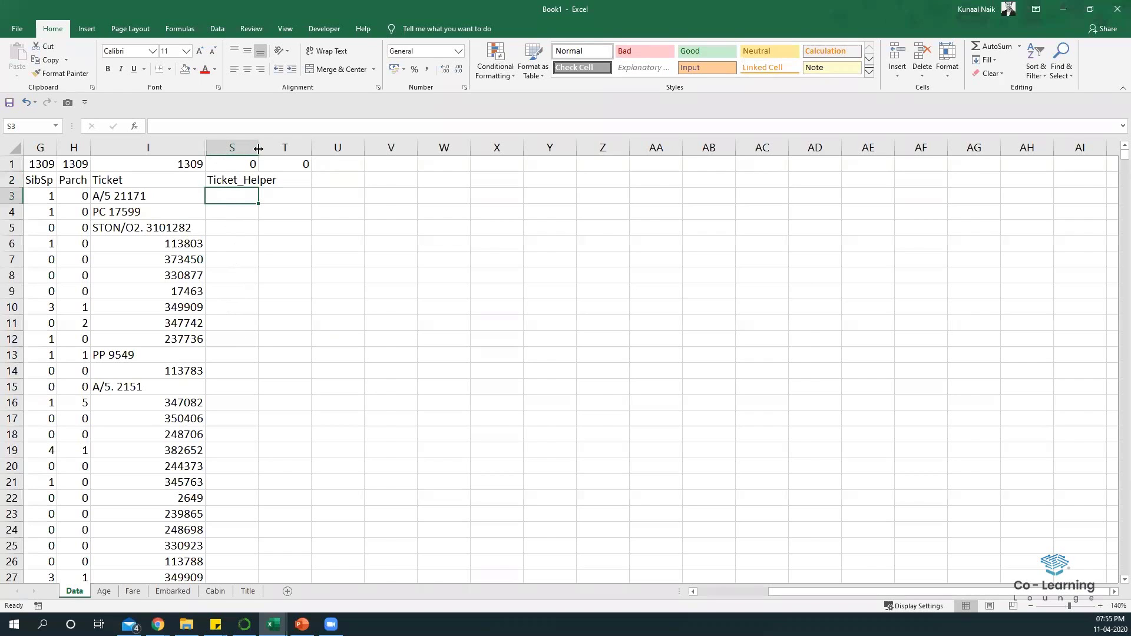
double_click(258, 148)
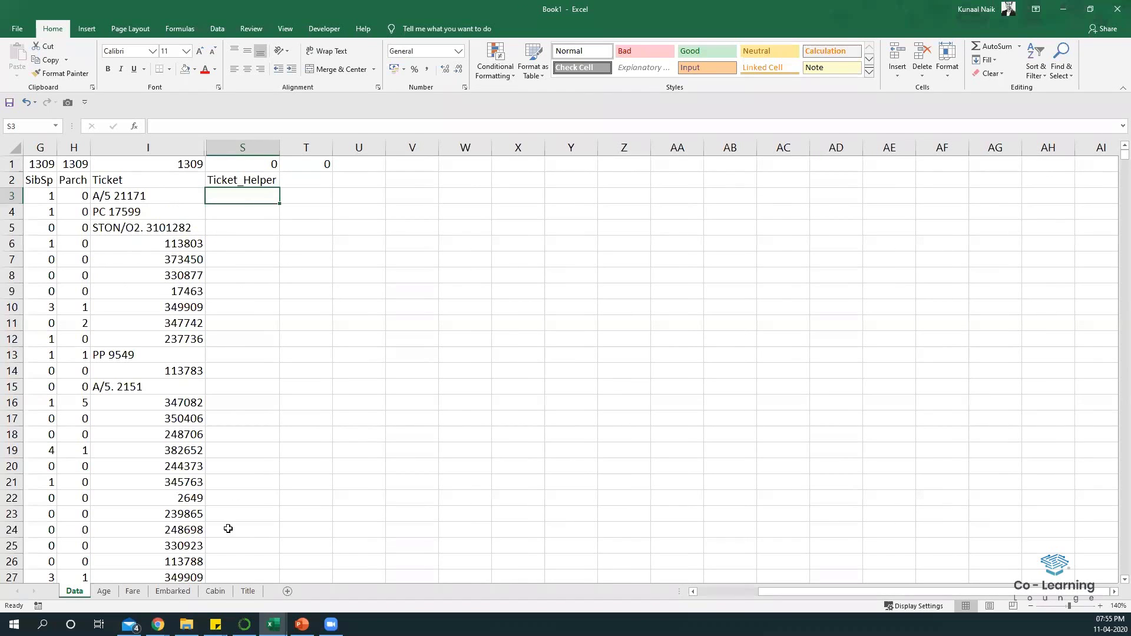
Step: Create a copy of the Title sheet at the end of the workbook and rename it Ticket
left_click(248, 591)
right_click(248, 592)
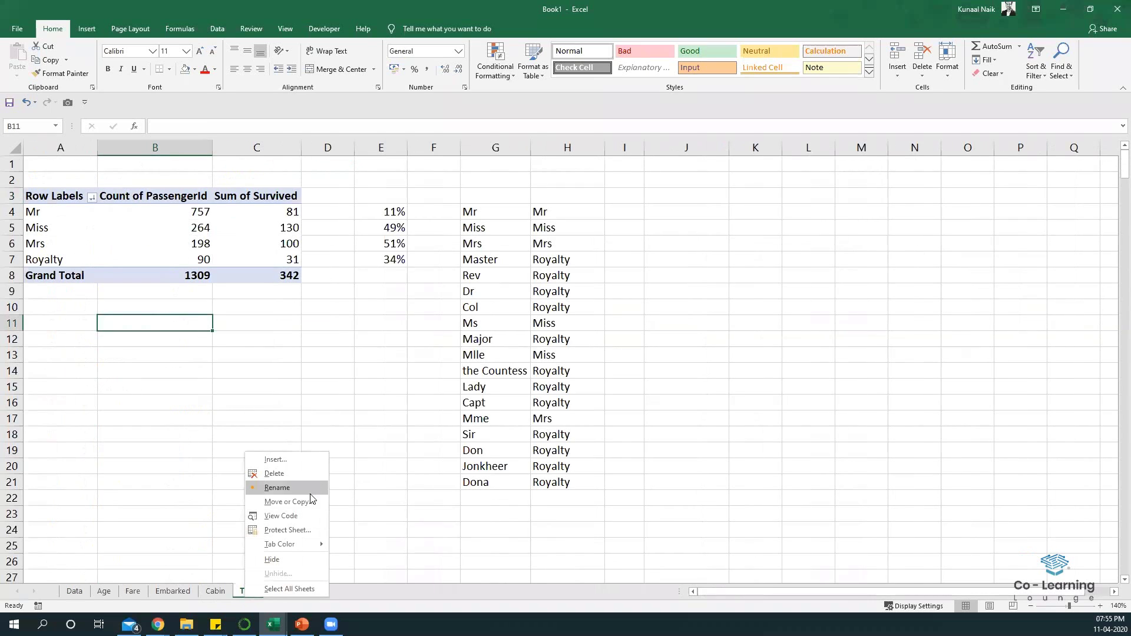
left_click(283, 500)
left_click(186, 429)
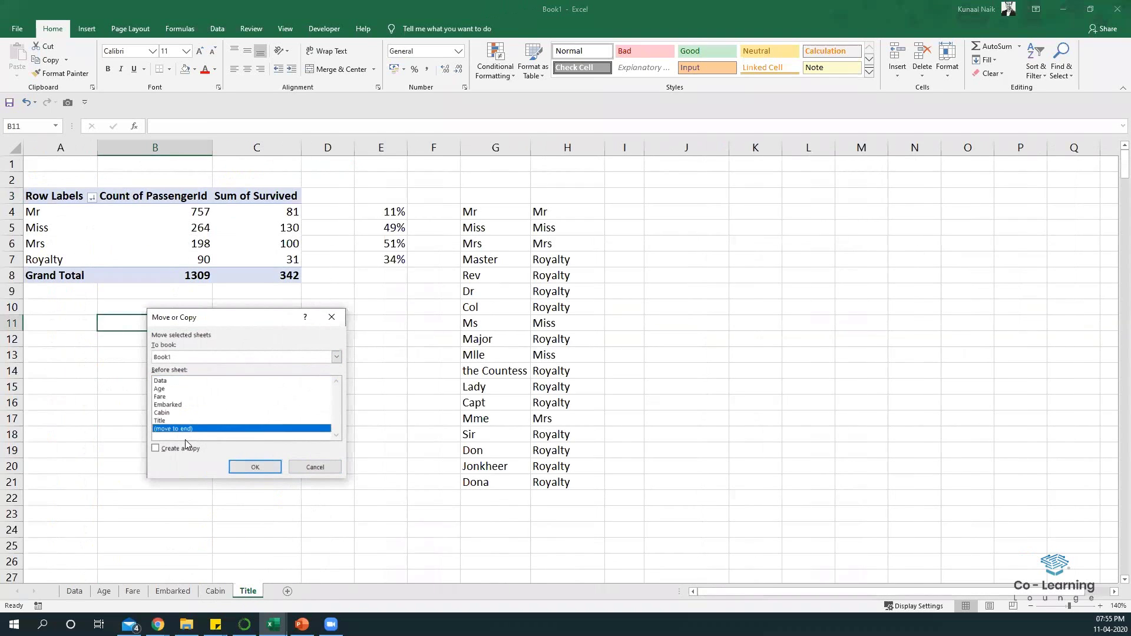
left_click(155, 448)
left_click(255, 466)
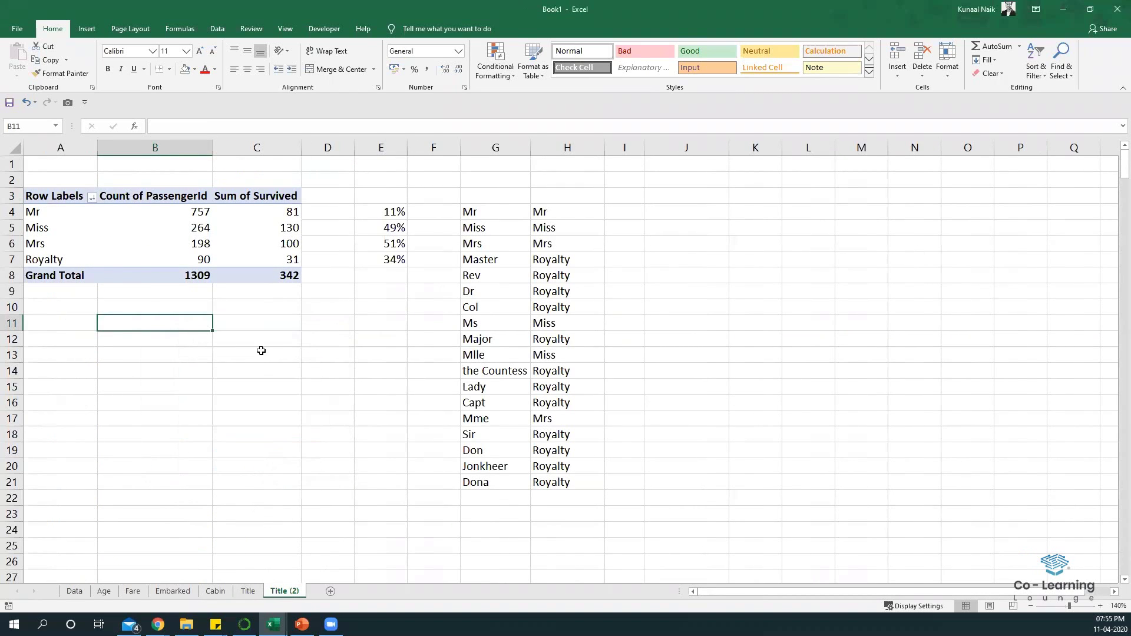
double_click(283, 590)
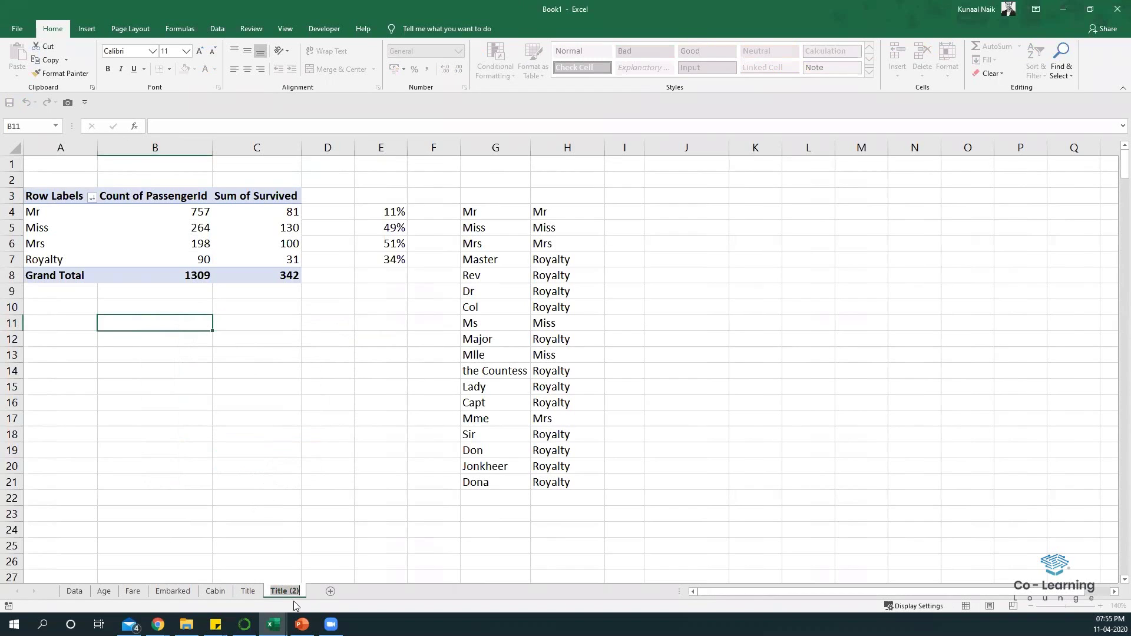
type("Ticket")
key("Return")
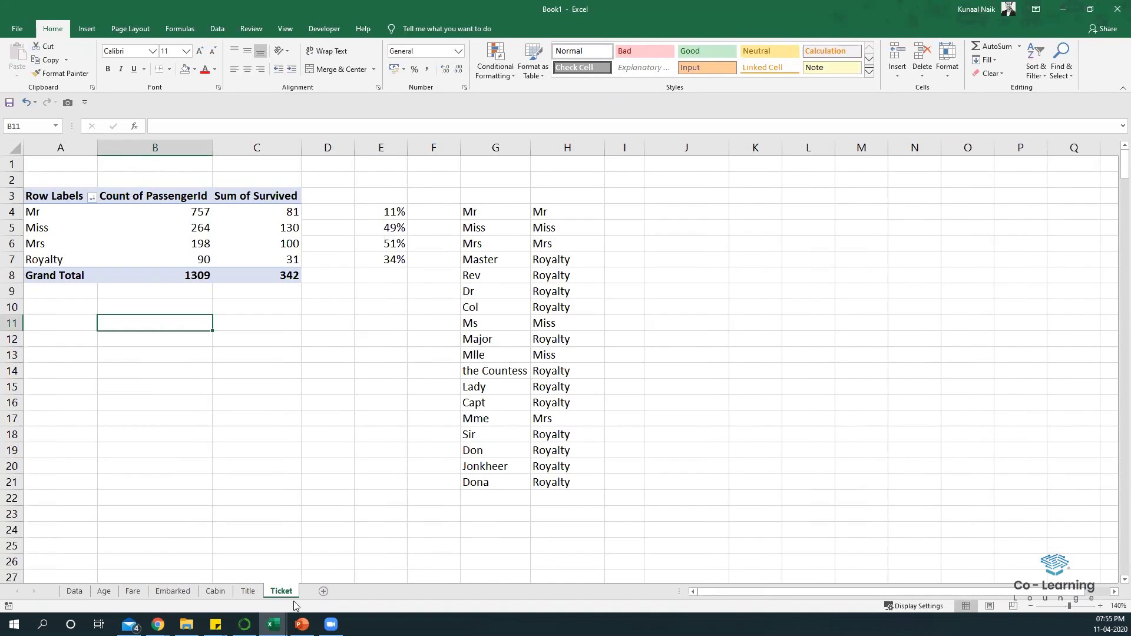
Step: Set Ticket as the only row field of the pivot table on the Ticket sheet
left_click(186, 245)
left_click_drag(981, 305, 72, 547)
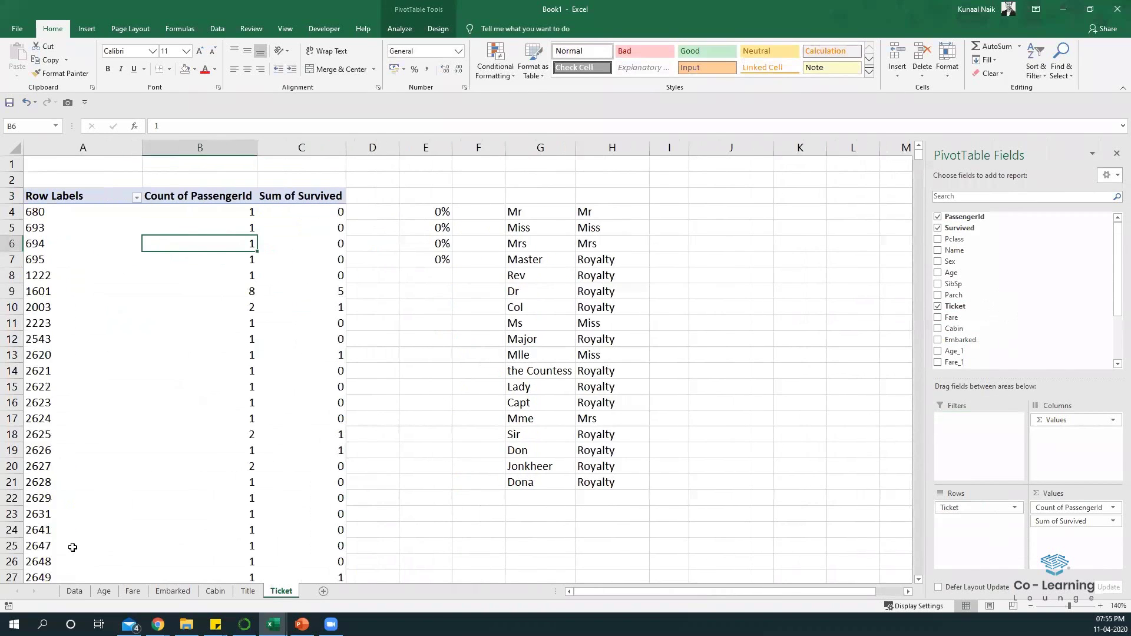
Step: Look through the ticket values listed in the pivot table's row labels
scroll(67, 275, "down", 20)
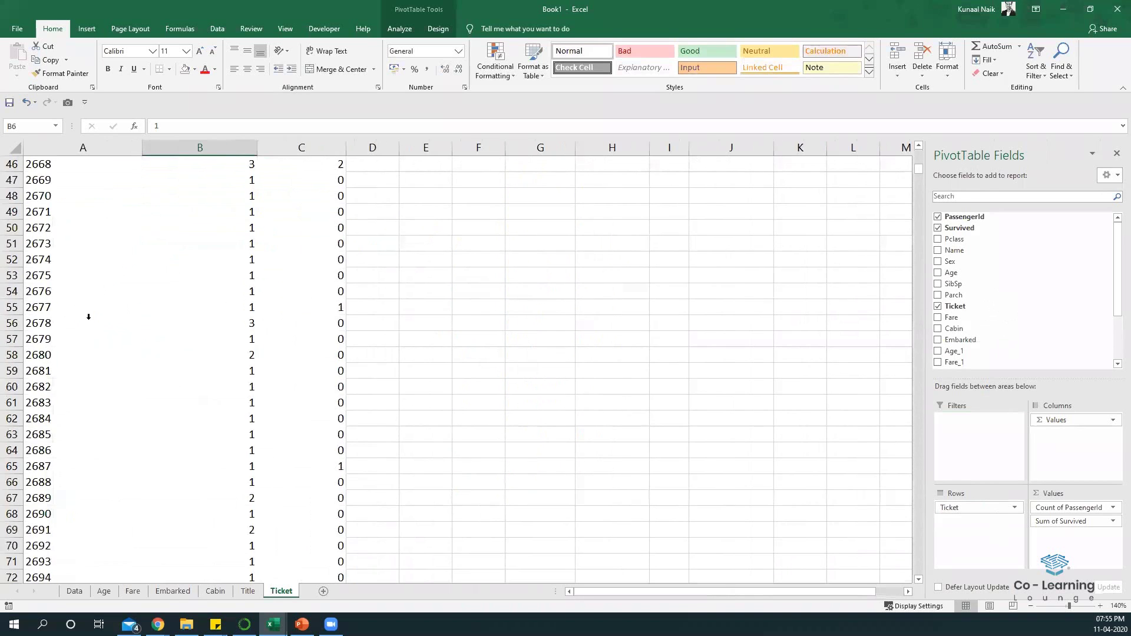
left_click(71, 289)
scroll(62, 382, "down", 9)
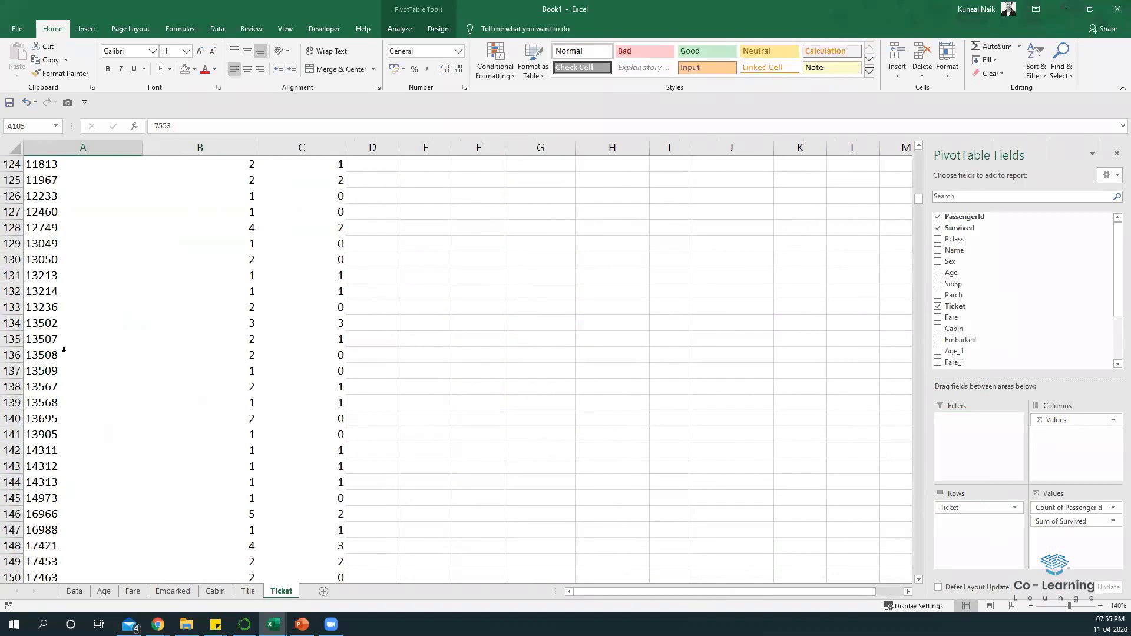
scroll(56, 216, "up", 6)
scroll(43, 354, "down", 2)
scroll(53, 356, "down", 20)
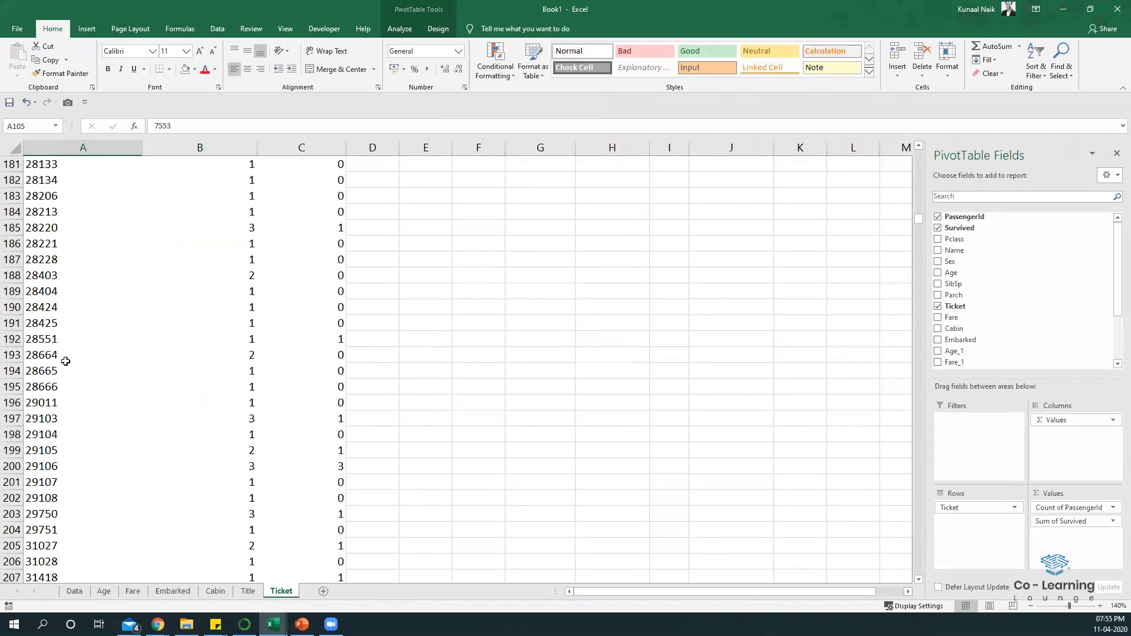
scroll(63, 358, "down", 20)
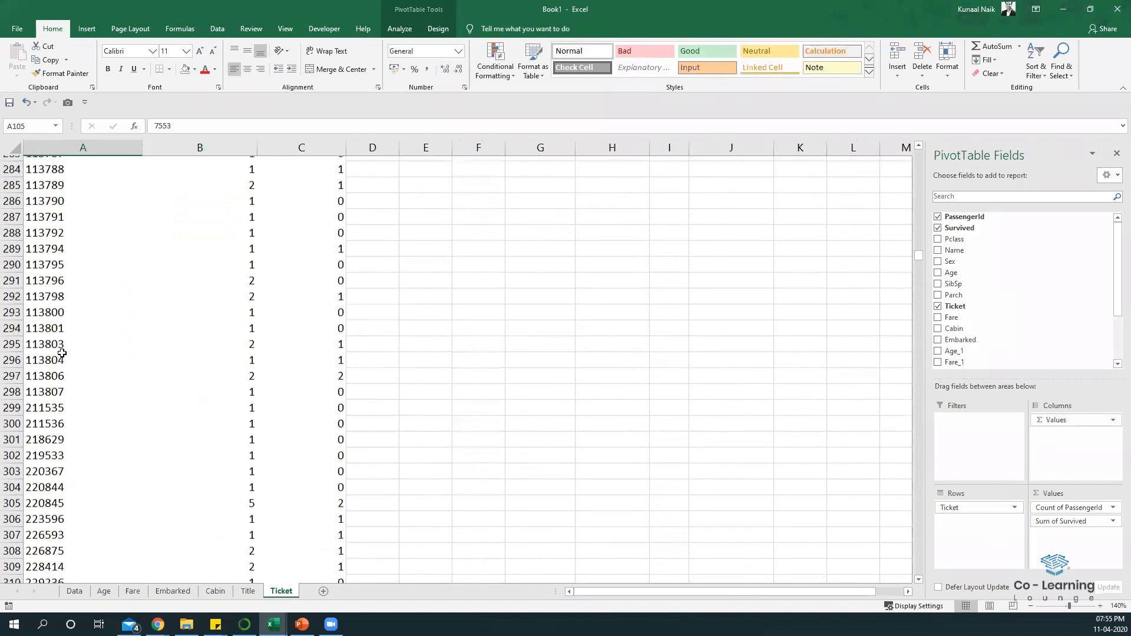
scroll(47, 422, "down", 17)
scroll(69, 357, "up", 6)
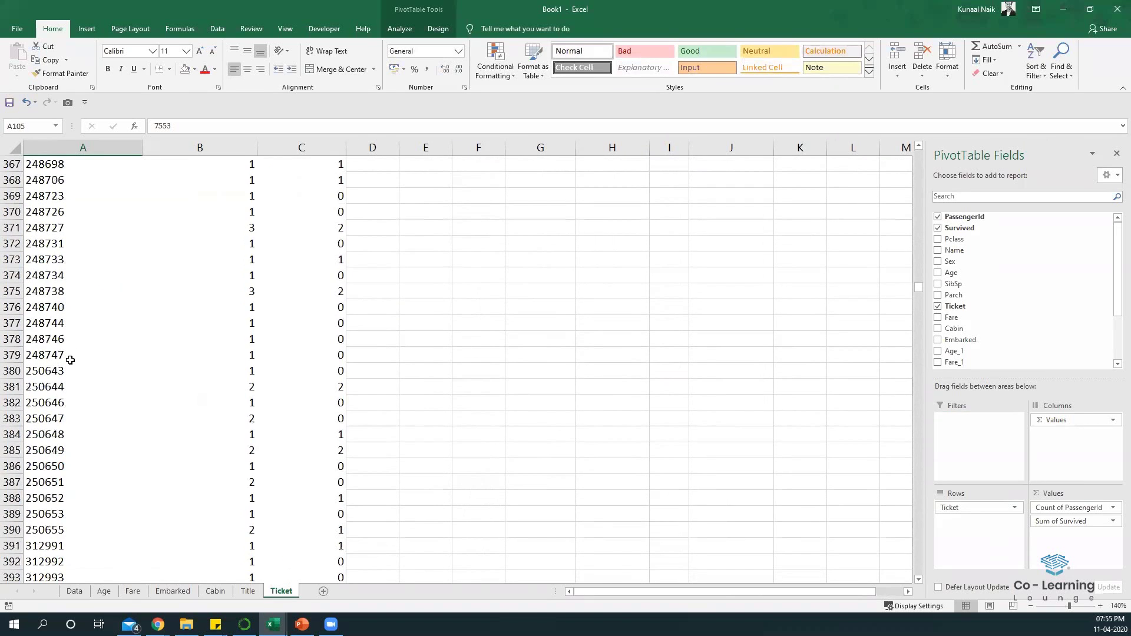
Step: Sort the pivot table's ticket row labels in descending order and return to the start of the list
left_click(69, 356)
right_click(70, 357)
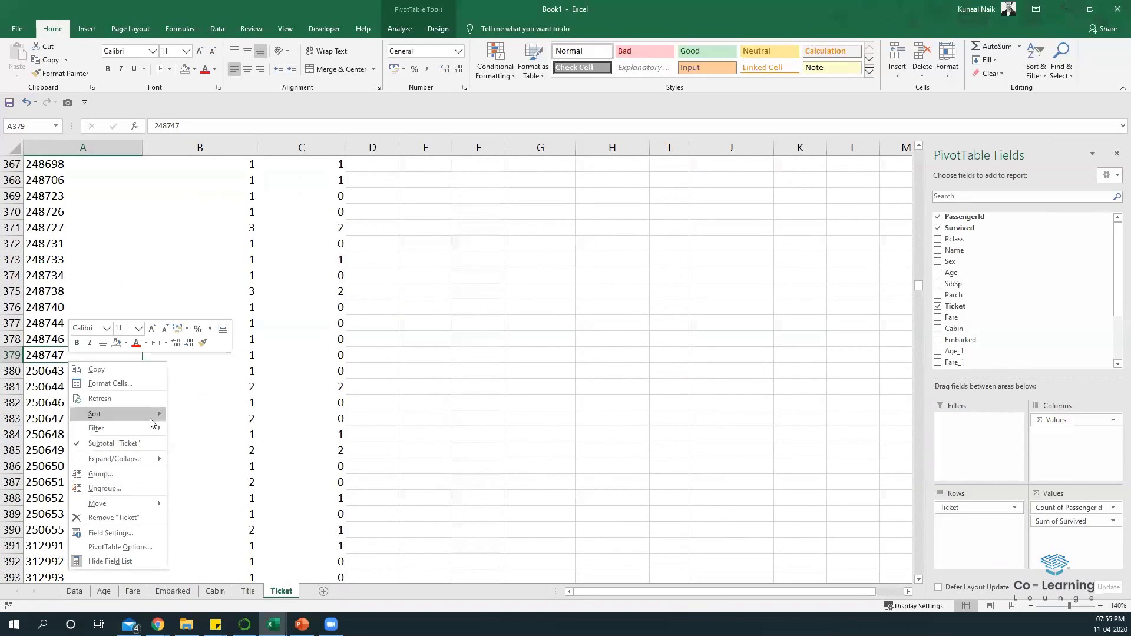
mouse_move(152, 417)
left_click(207, 428)
left_click(91, 312)
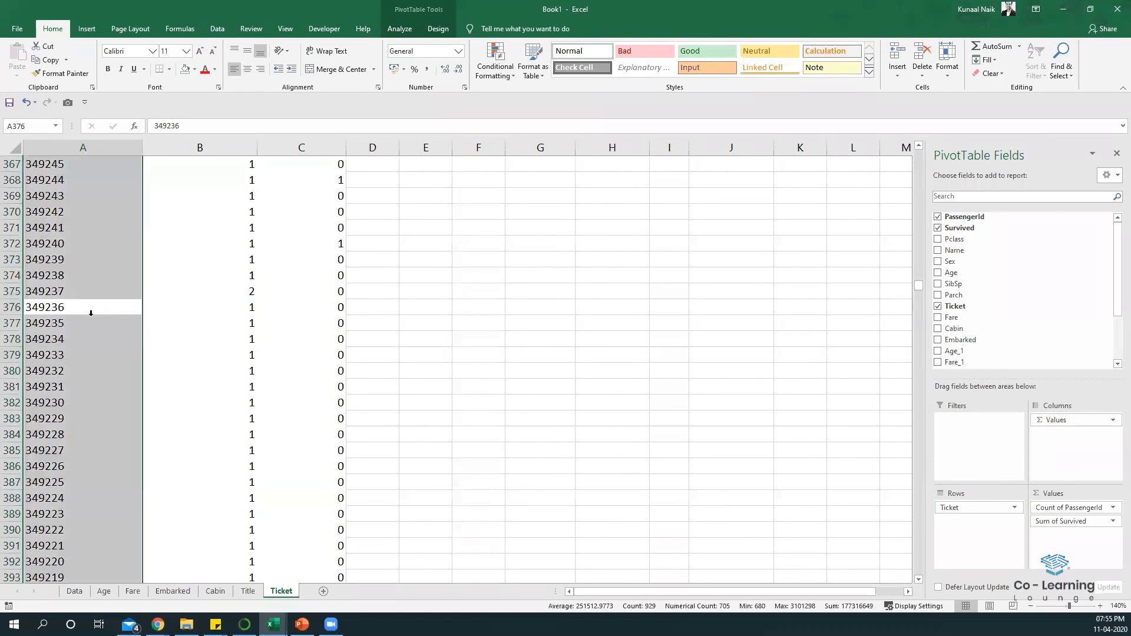
left_click(91, 313)
scroll(88, 313, "up", 20)
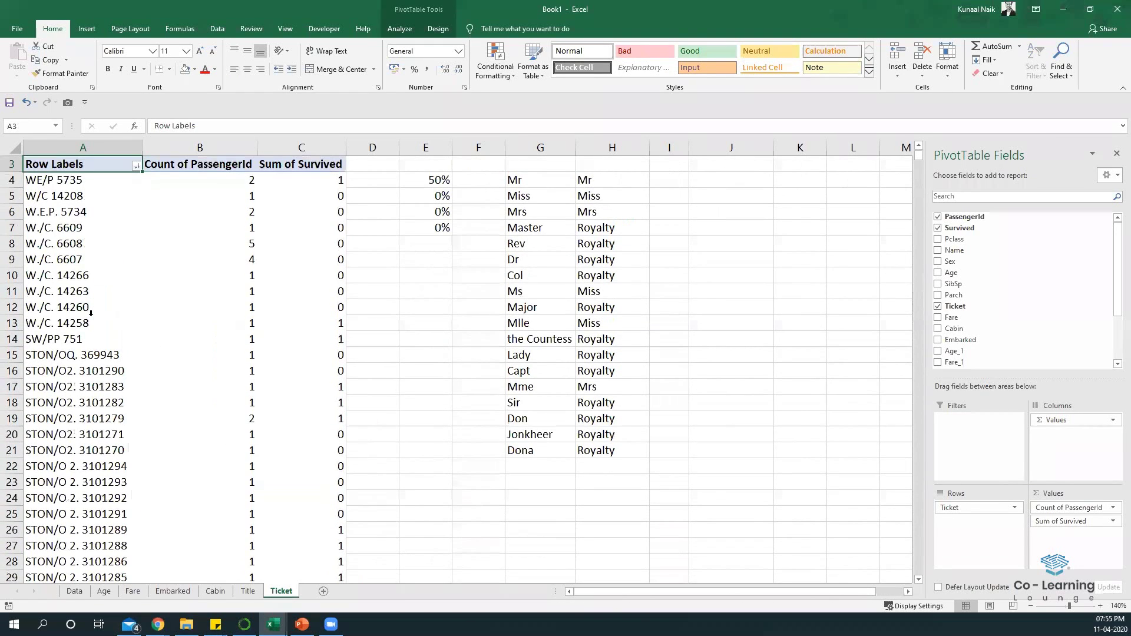
Step: Inspect the character prefixes of the tickets WE/P 5735 and STON/OQ. 369943 without editing them
left_click(65, 199)
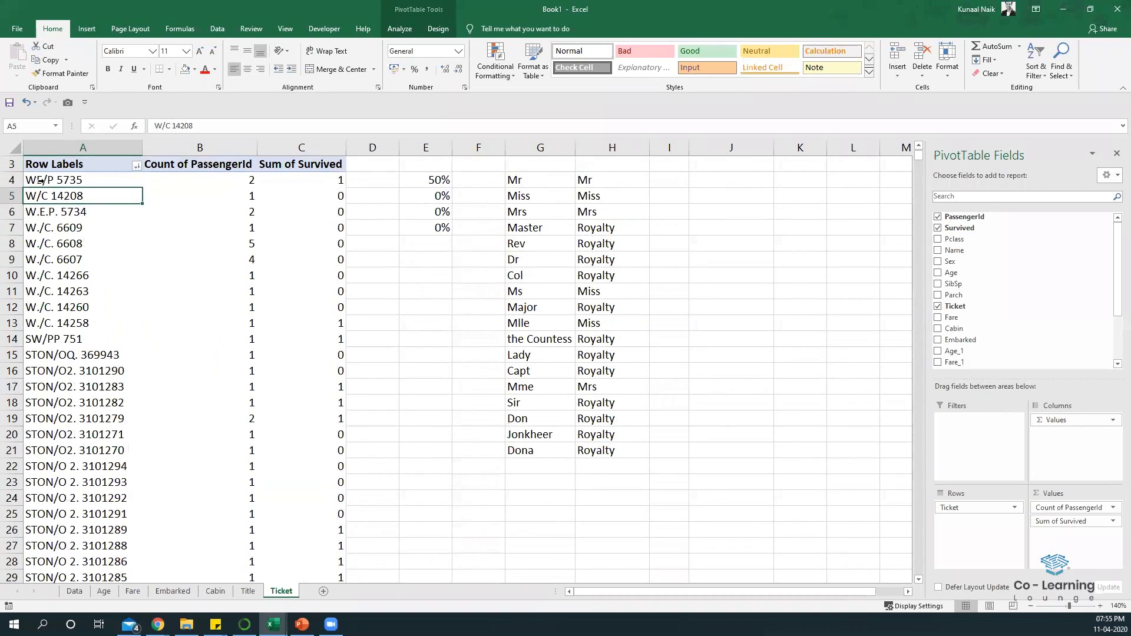
key("Up")
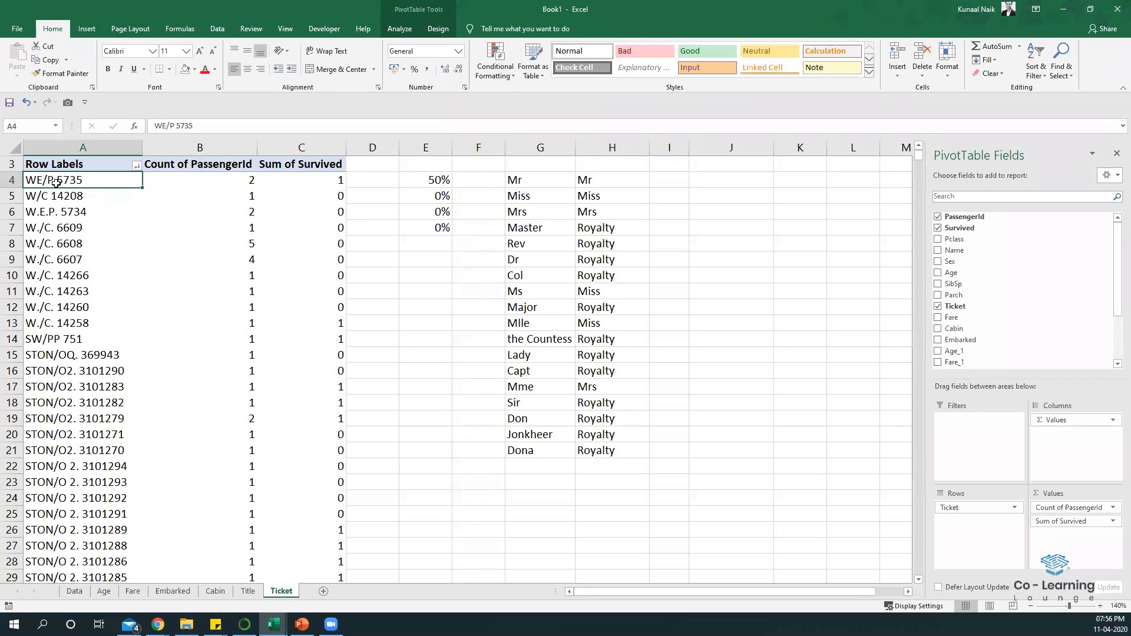
left_click_drag(177, 126, 154, 126)
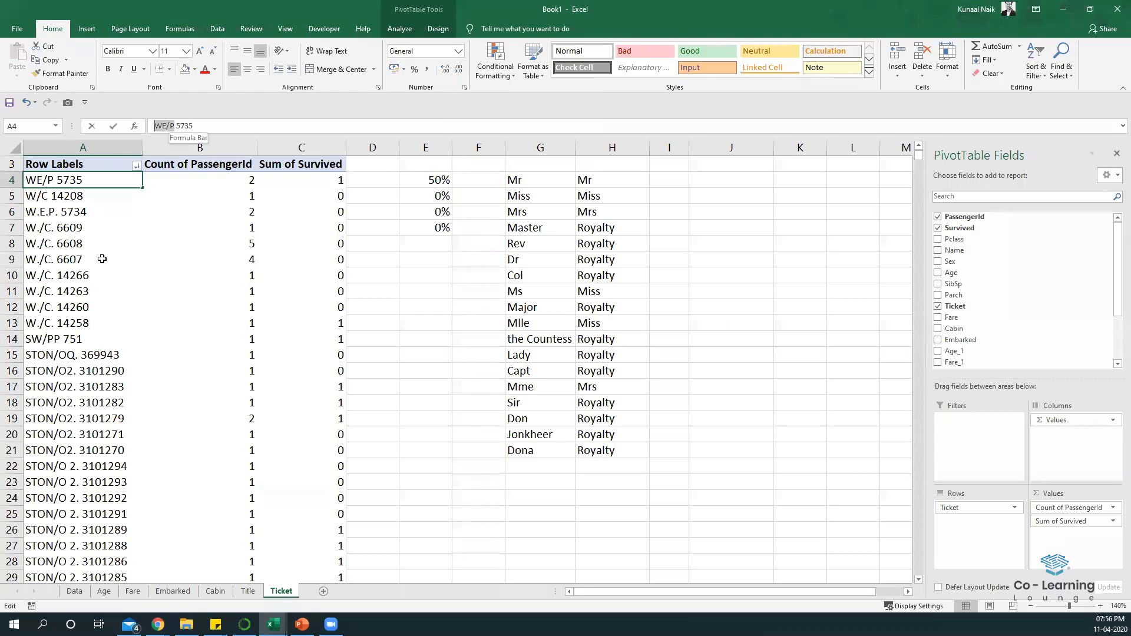
left_click(53, 353)
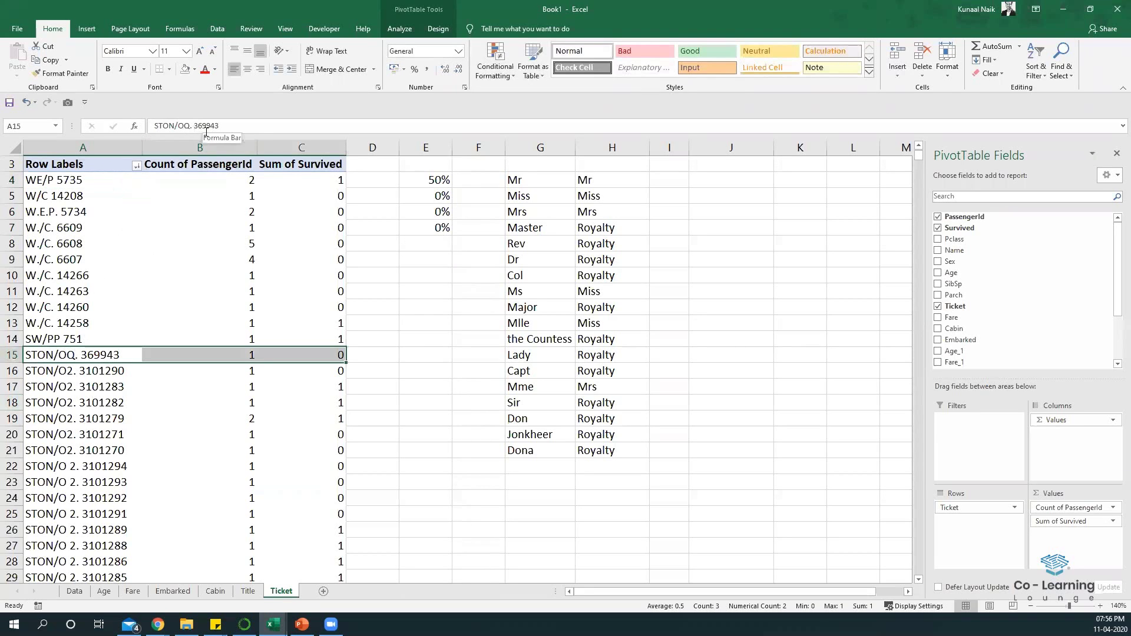
left_click_drag(190, 127, 154, 126)
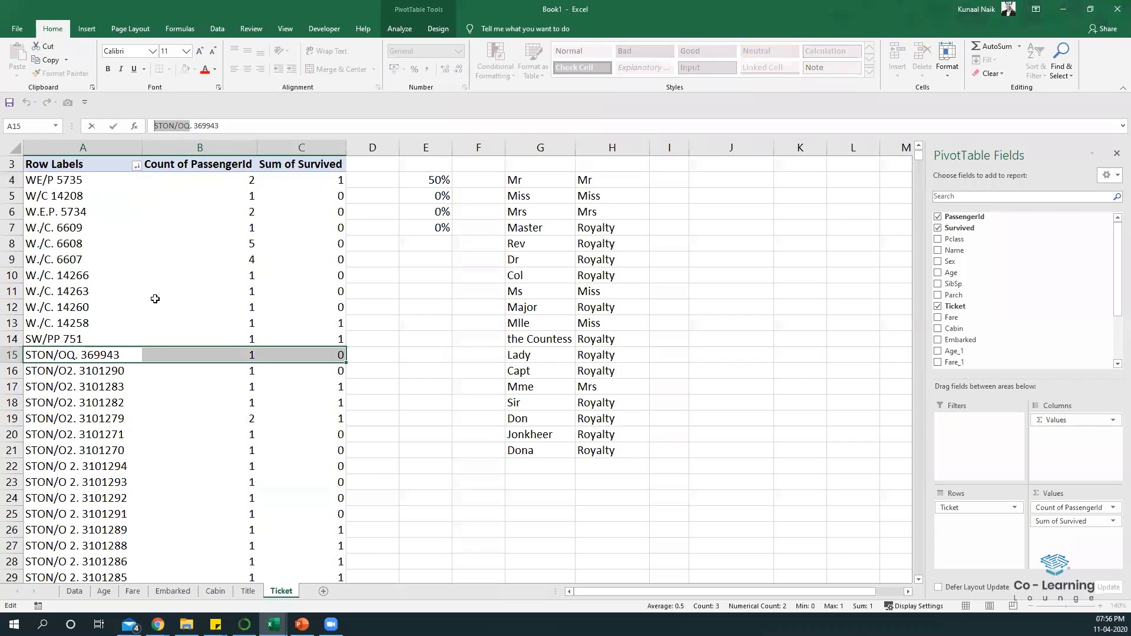
key("Escape")
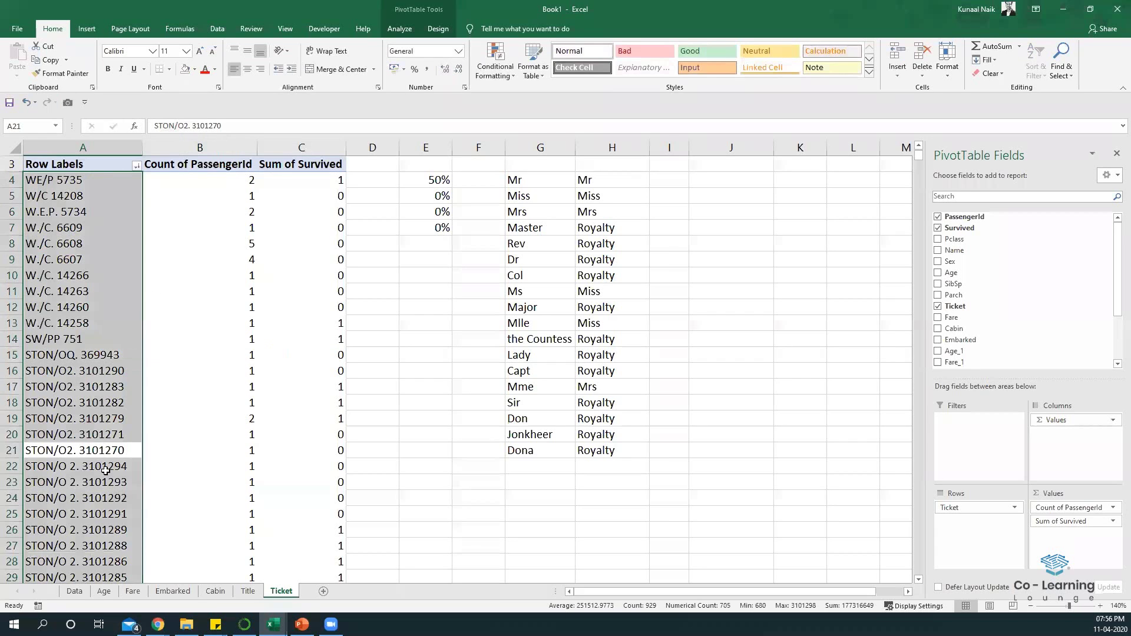
Step: Check the purely numeric tickets at the end of the pivot table and return to cell A1
left_click(106, 469)
key("ctrl+Down")
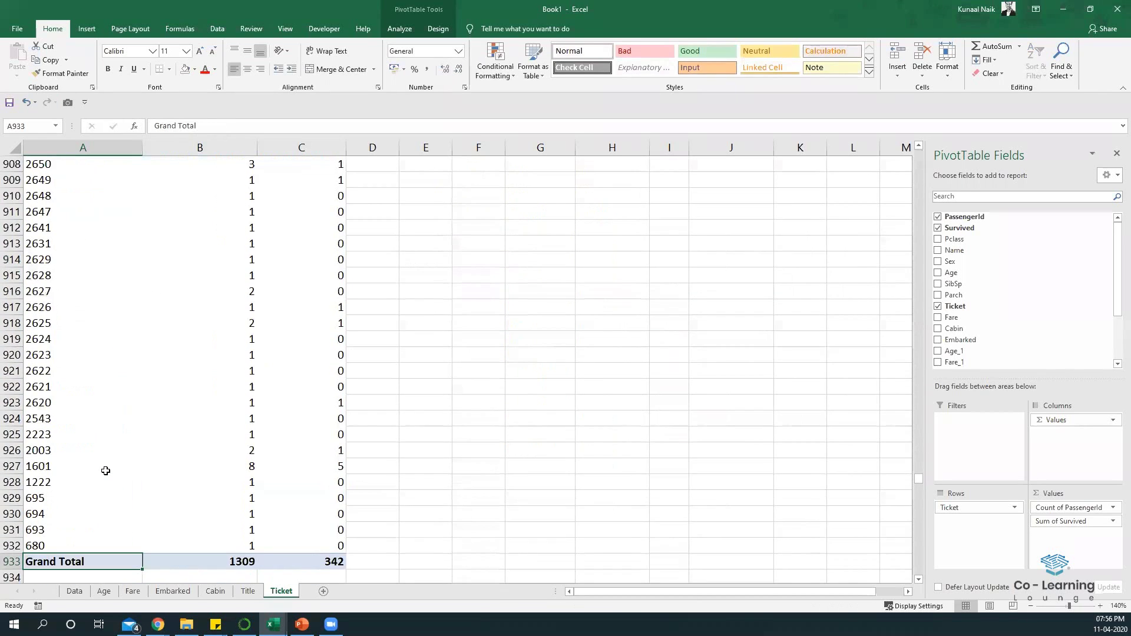
key("Up")
key("Up")
key("Up")
key("Up")
key("Up")
key("Up")
key("Up")
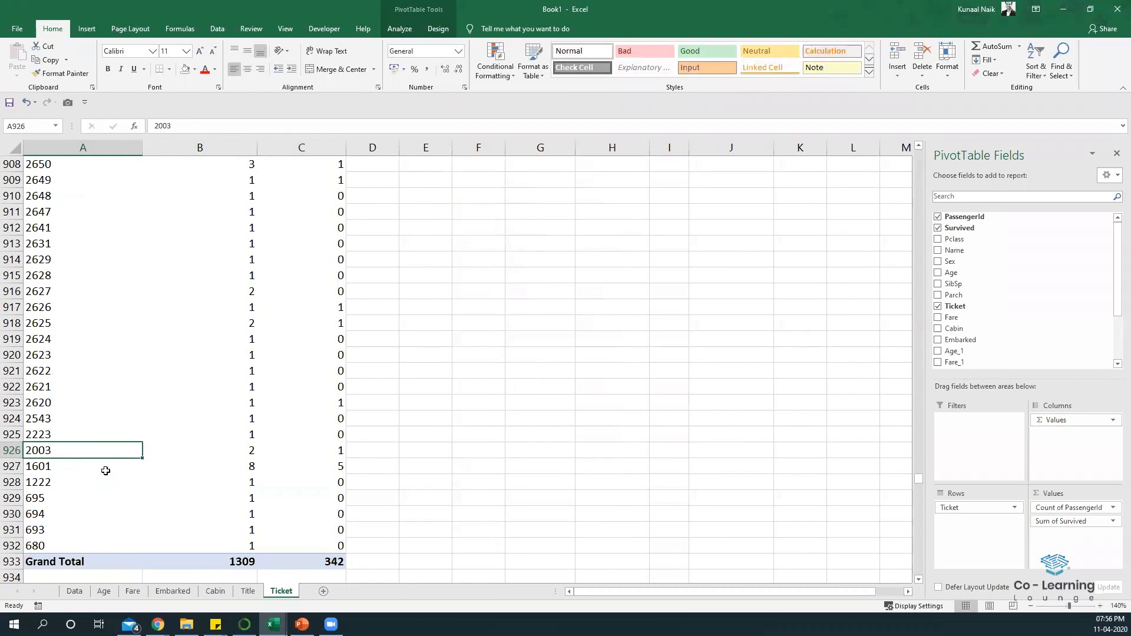
key("ctrl+Home")
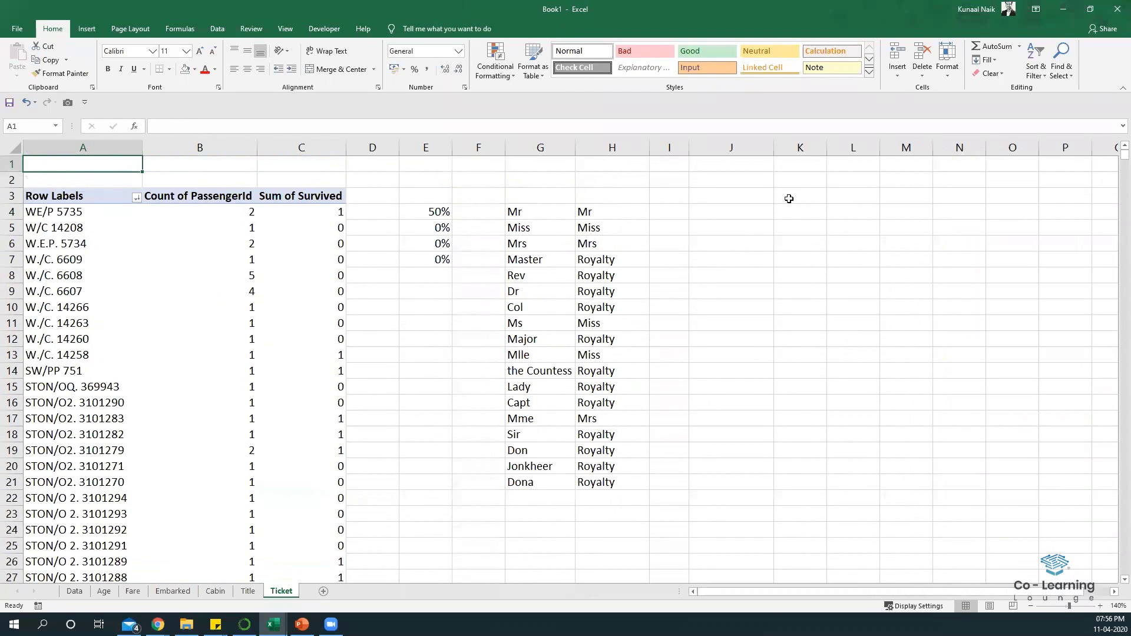
Step: Enter the ticket pattern labels Char num in K4 and Num in K5
left_click(802, 212)
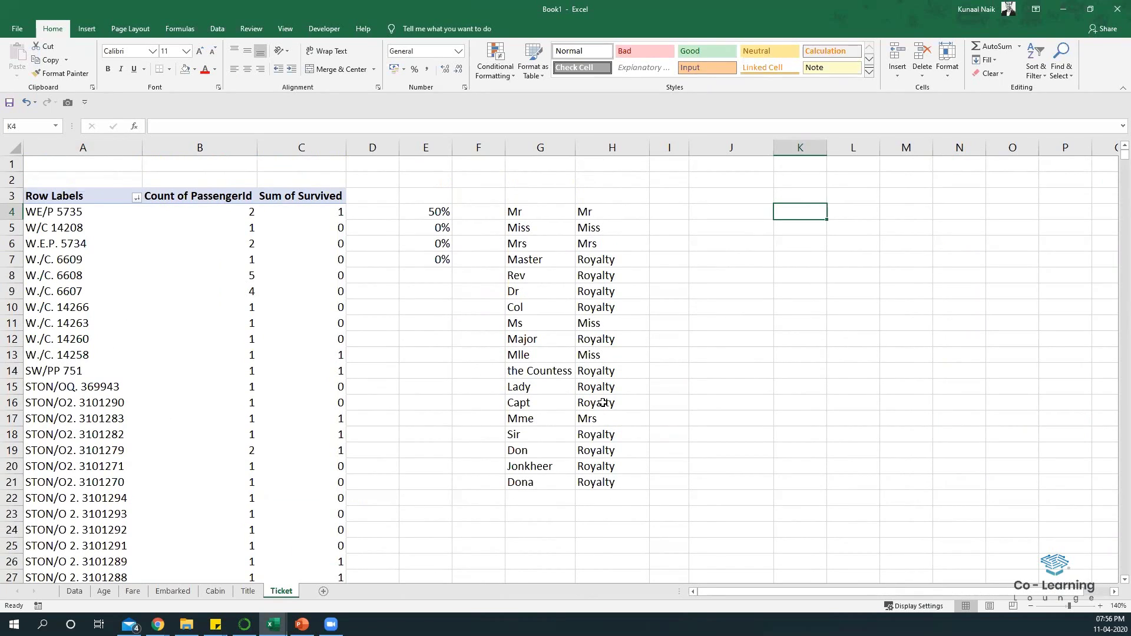
type("Cha5r")
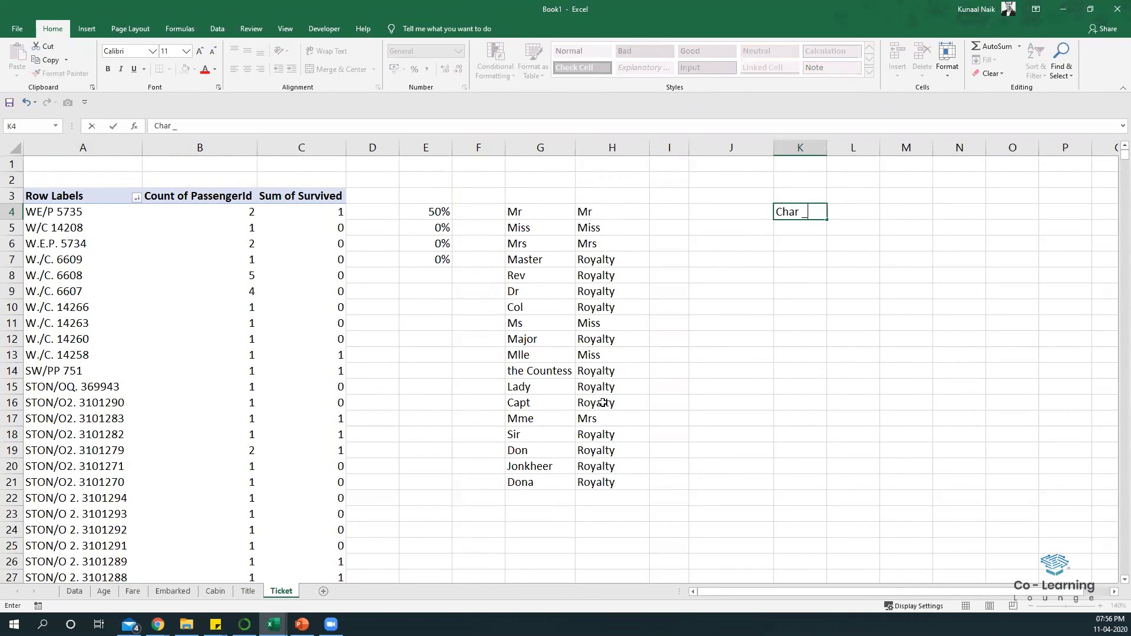
type("nuit")
key("BackSpace")
key("BackSpace")
key("BackSpace")
type("num")
key("Return")
type("Num")
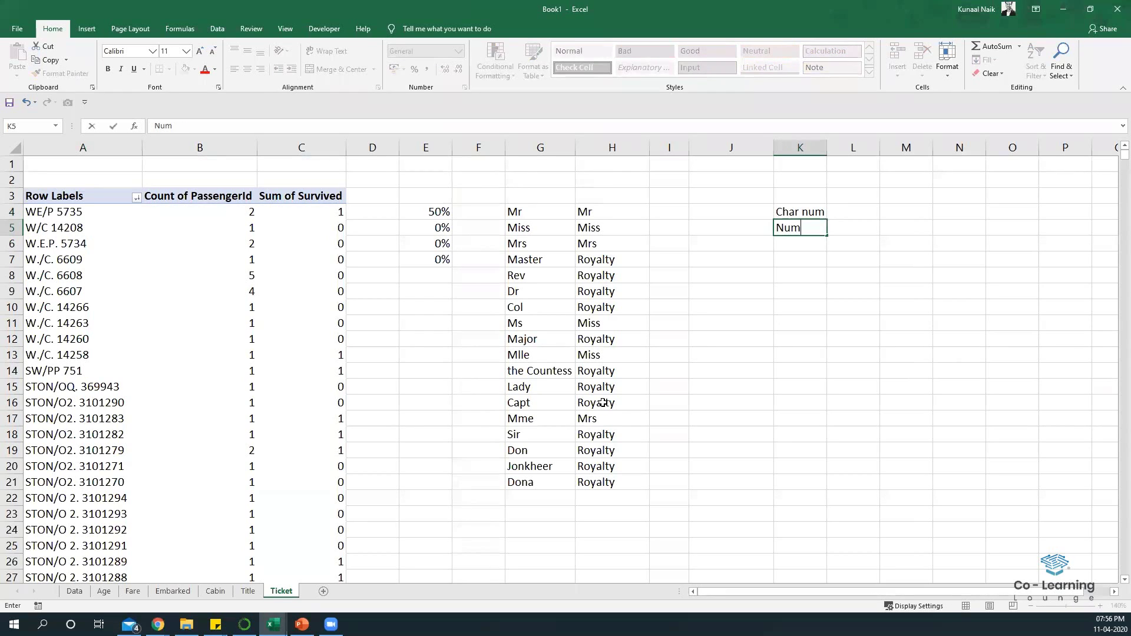
key("Return")
Step: Enter the pattern label Char+Spl char num in K6 and widen column K to fit it
type("Char")
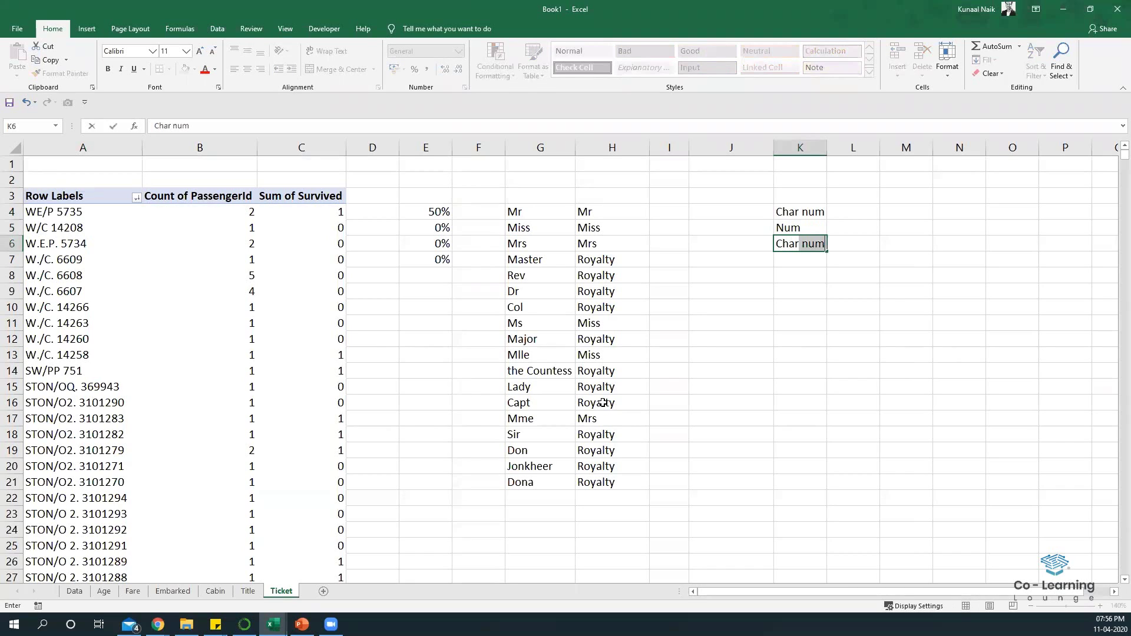
key("BackSpace")
key("BackSpace")
type("+Spl hcar")
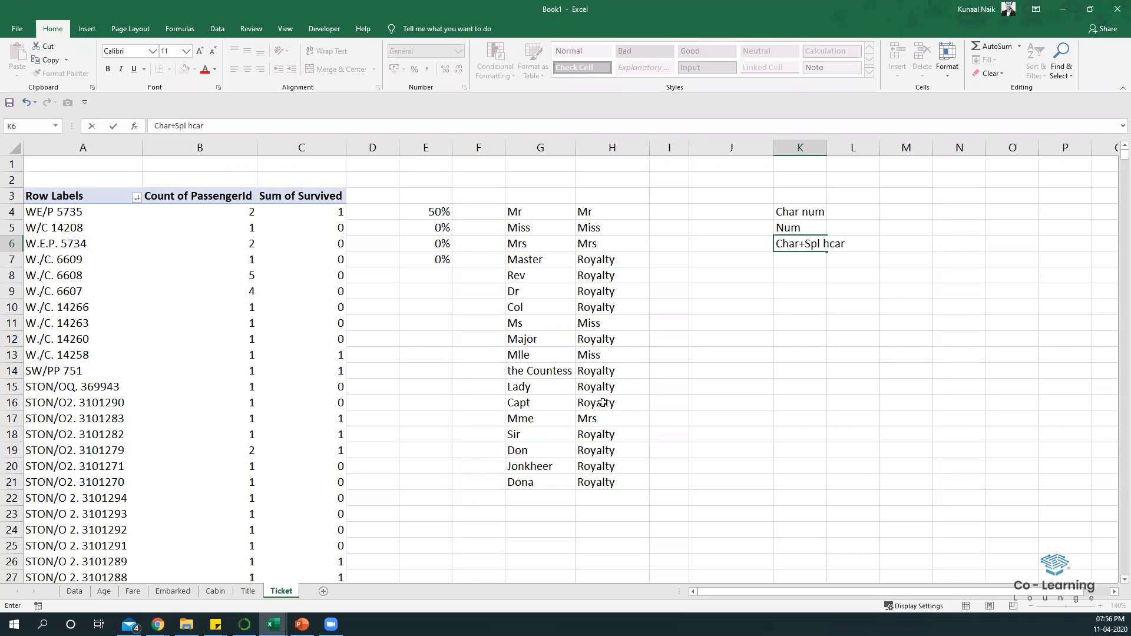
key("BackSpace")
key("BackSpace")
key("BackSpace")
key("BackSpace")
type("cha")
key("BackSpace")
key("BackSpace")
key("BackSpace")
type("char num")
key("Return")
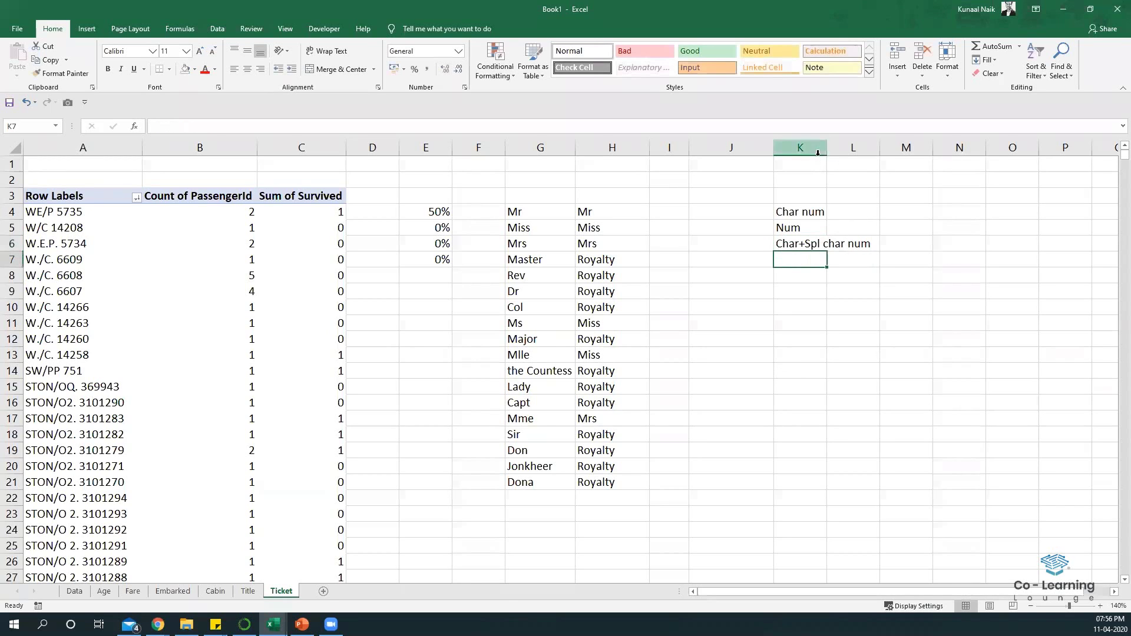
left_click_drag(825, 151, 876, 151)
Step: Enter the cleaning note Remove Spl char in L6 beside the special-character pattern
left_click(903, 243)
type("R")
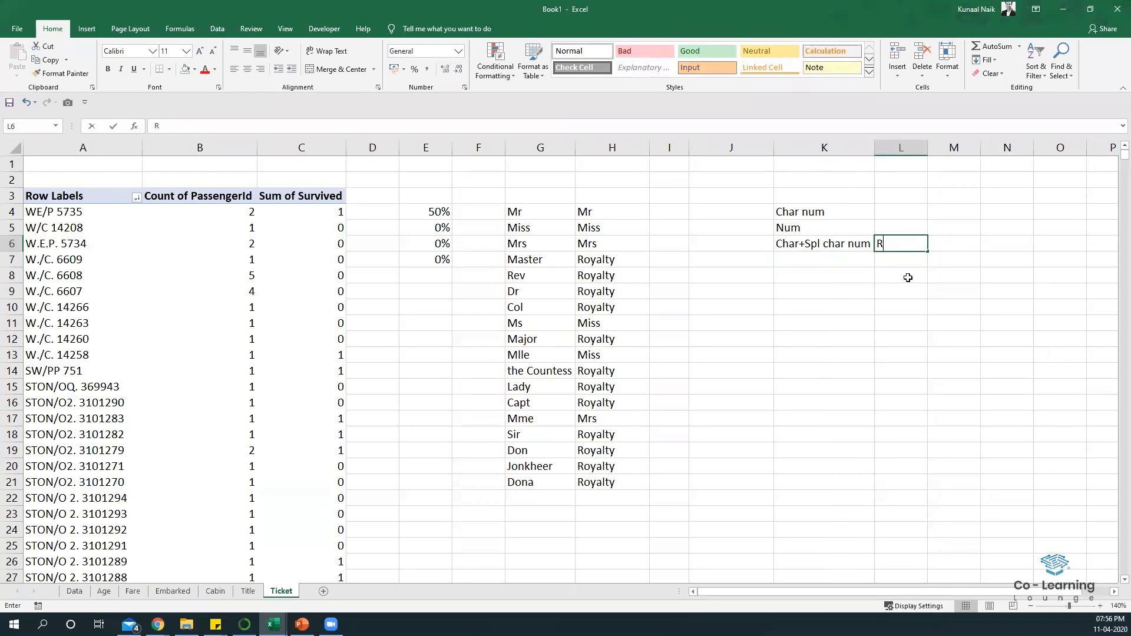
type("emove Spl")
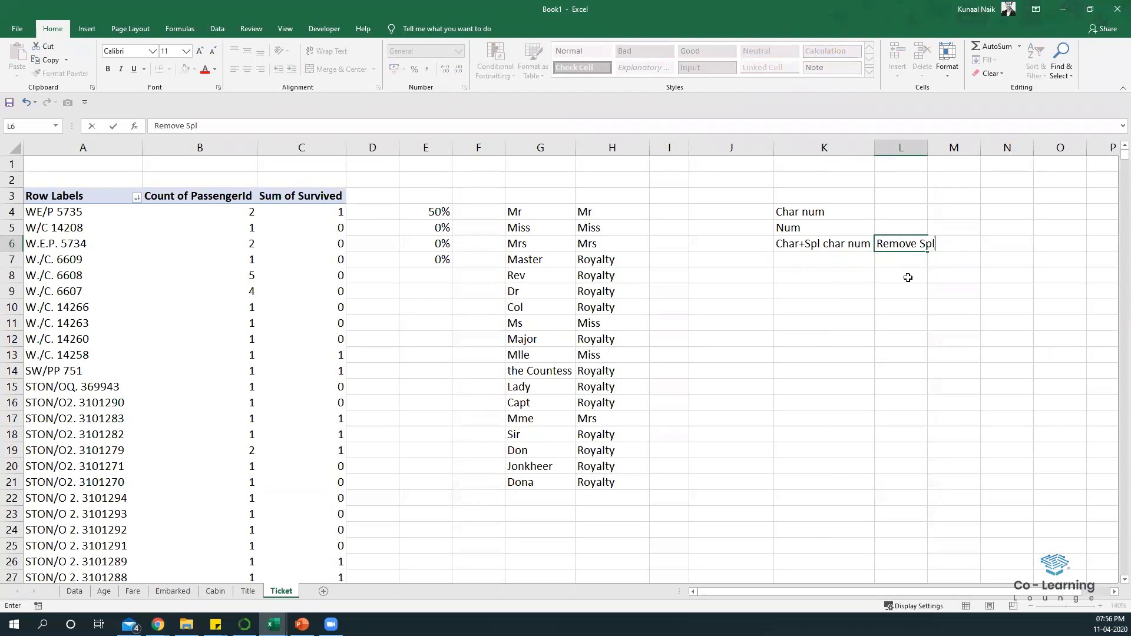
type(" char")
key("Return")
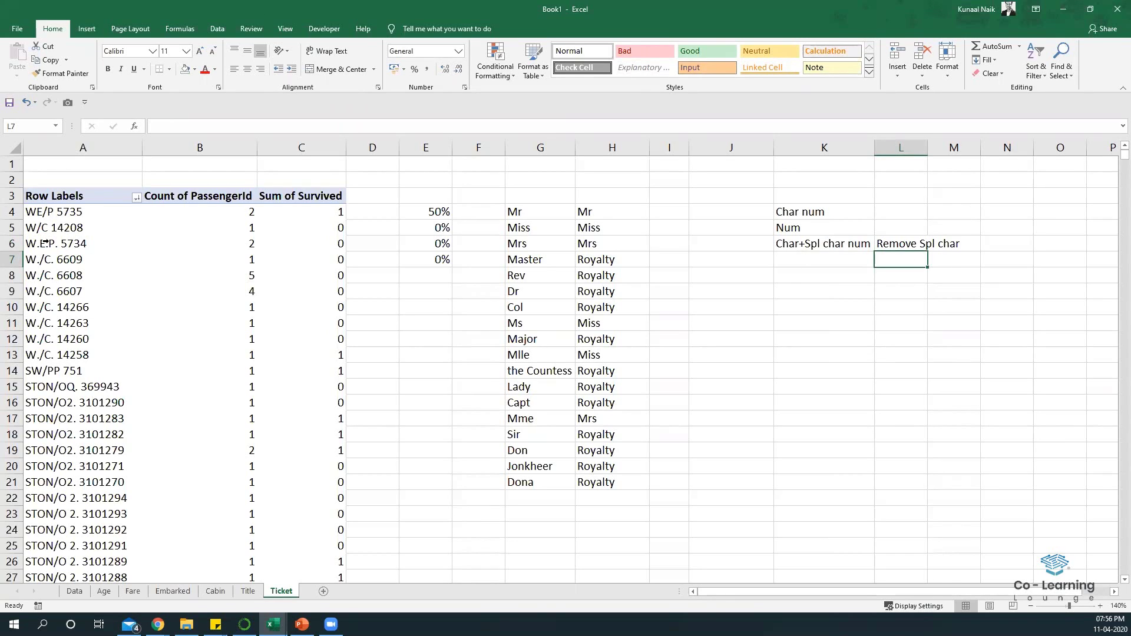
Step: Enter XXX in L5 as the replacement for purely numeric tickets
left_click(894, 230)
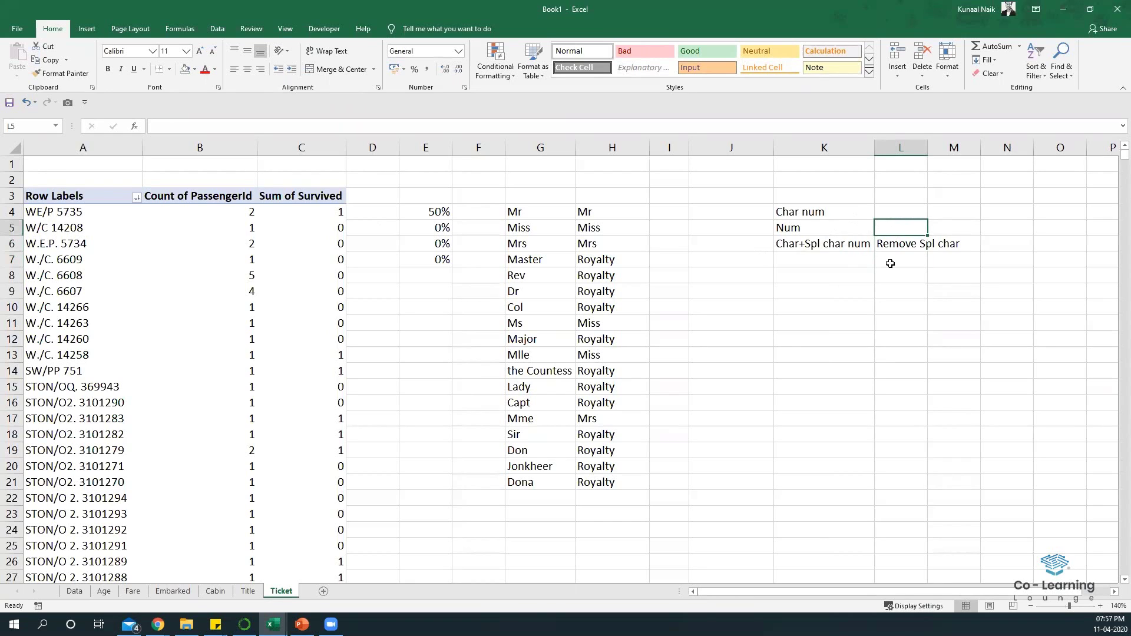
type("XXX")
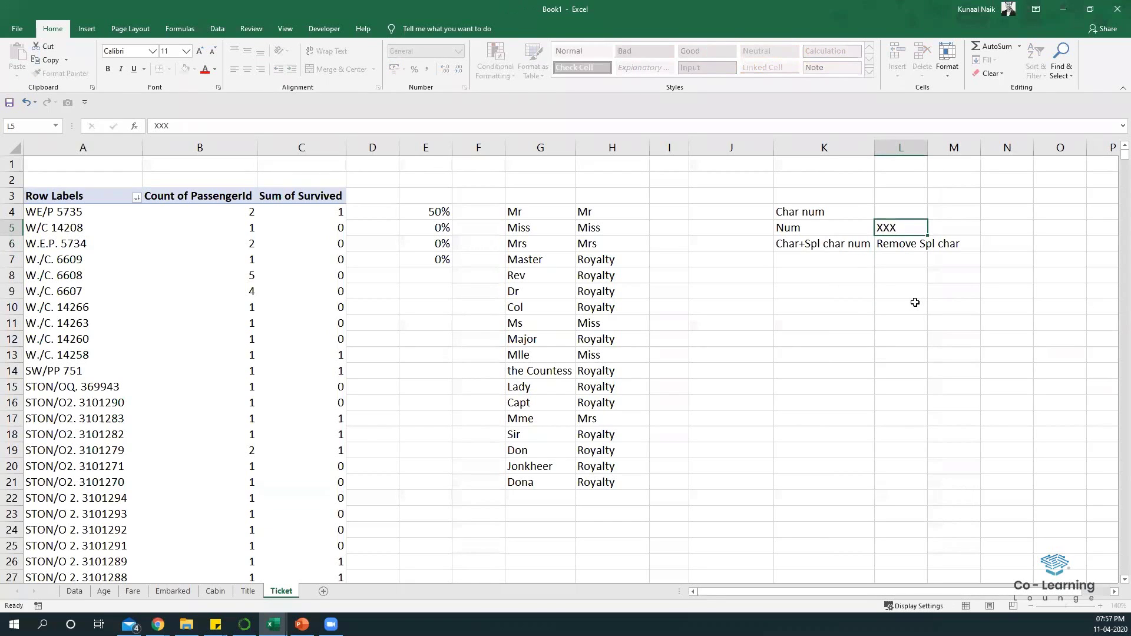
key("Return")
key("Up")
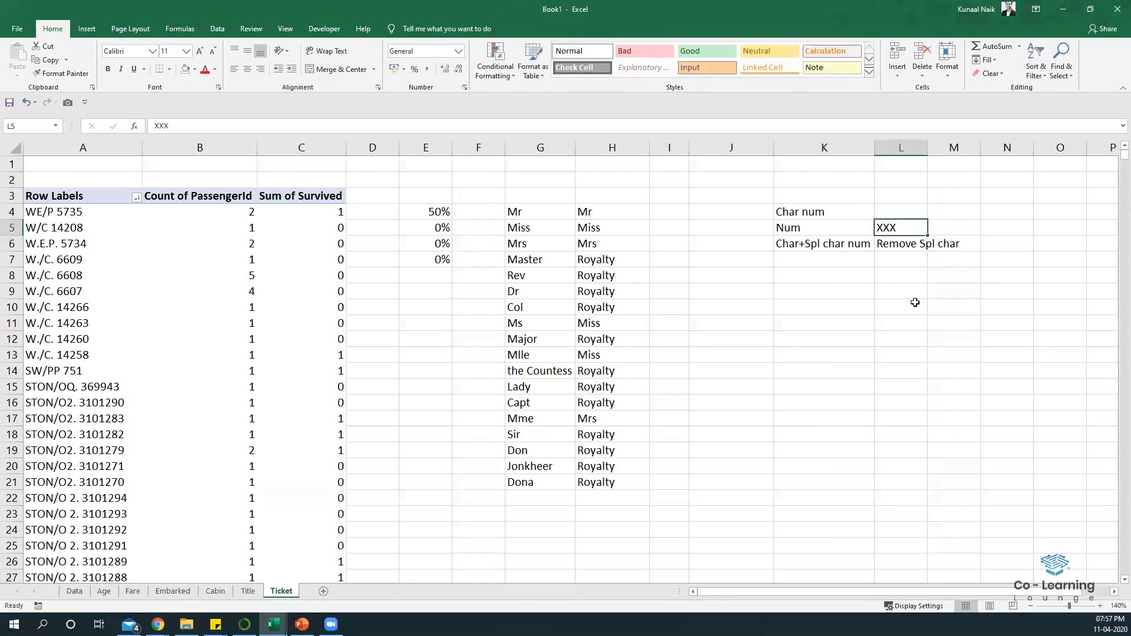
Step: Enter Char in L4 as the replacement for the Char num ticket pattern
key("Up")
key("Left")
key("Right")
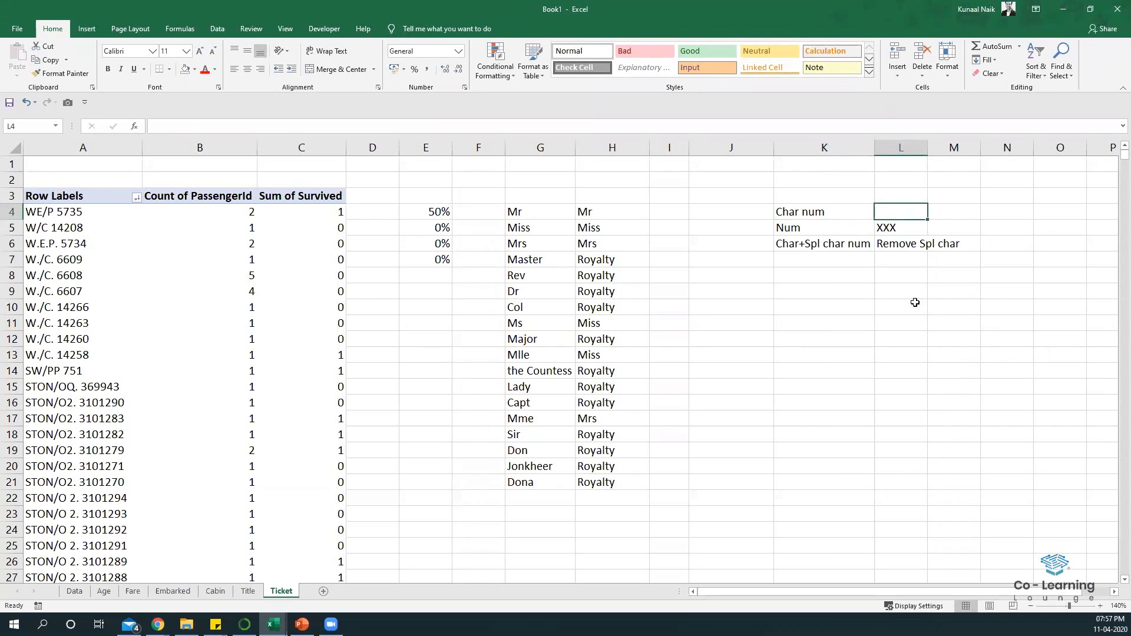
type("Char")
key("Return")
key("Down")
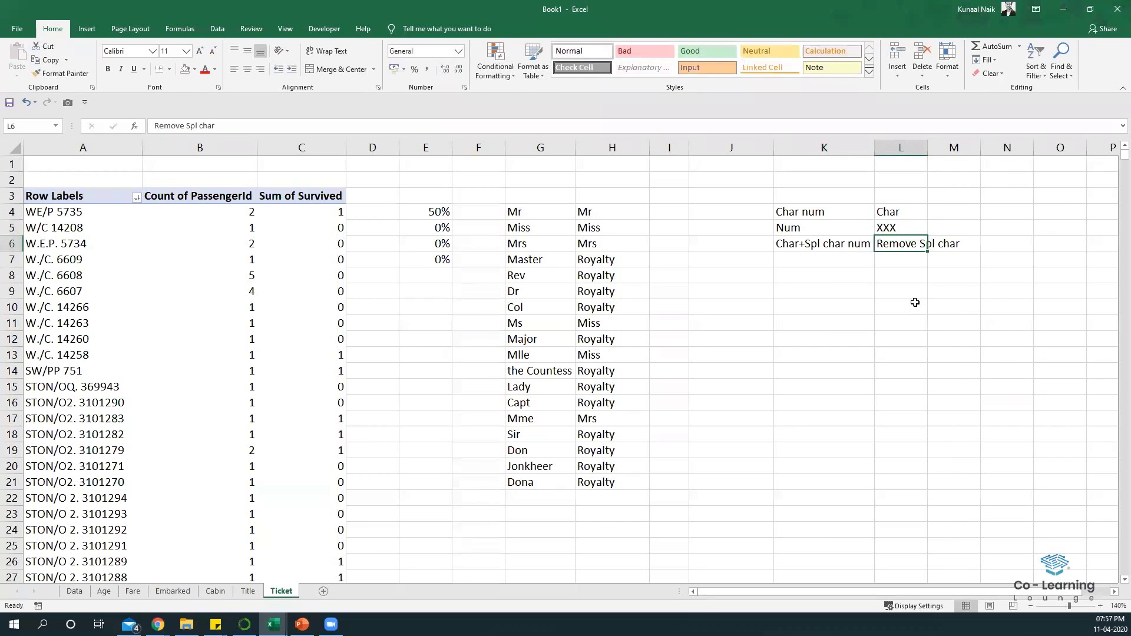
Step: Widen column L to fit its text and enter Char in M6 as the result for the special-character pattern
key("Right")
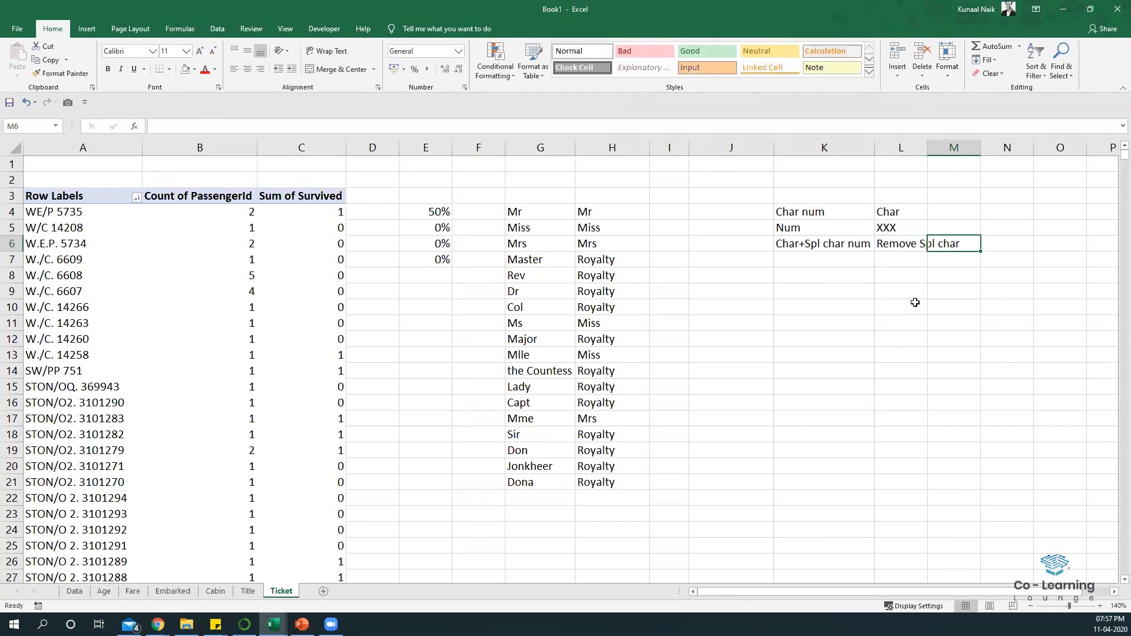
double_click(927, 147)
type("Cha")
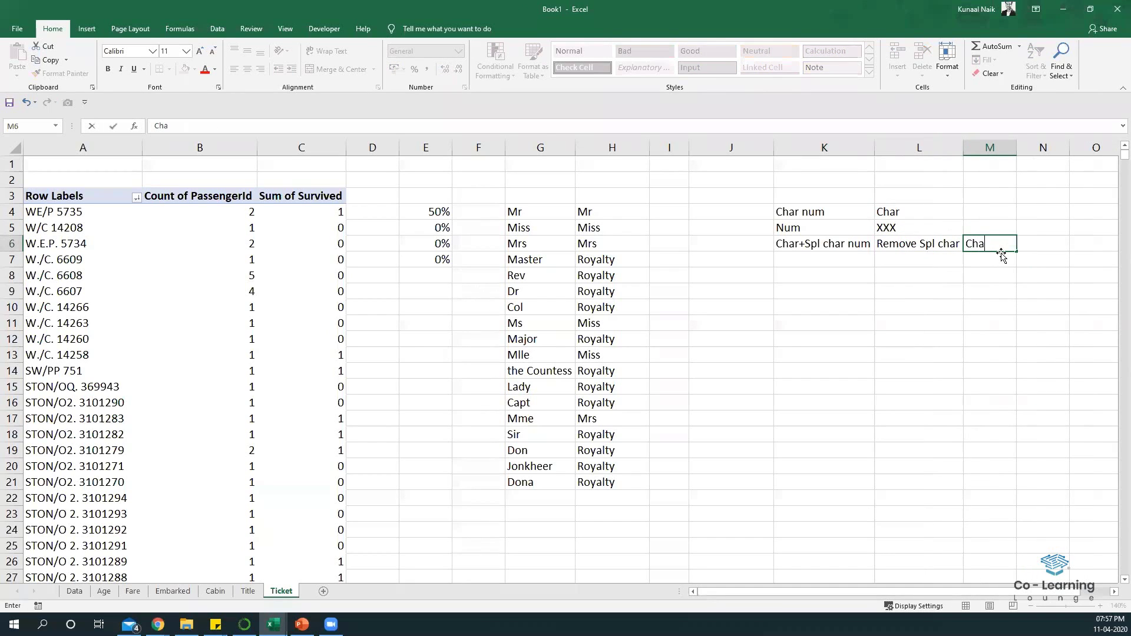
type("r")
key("Return")
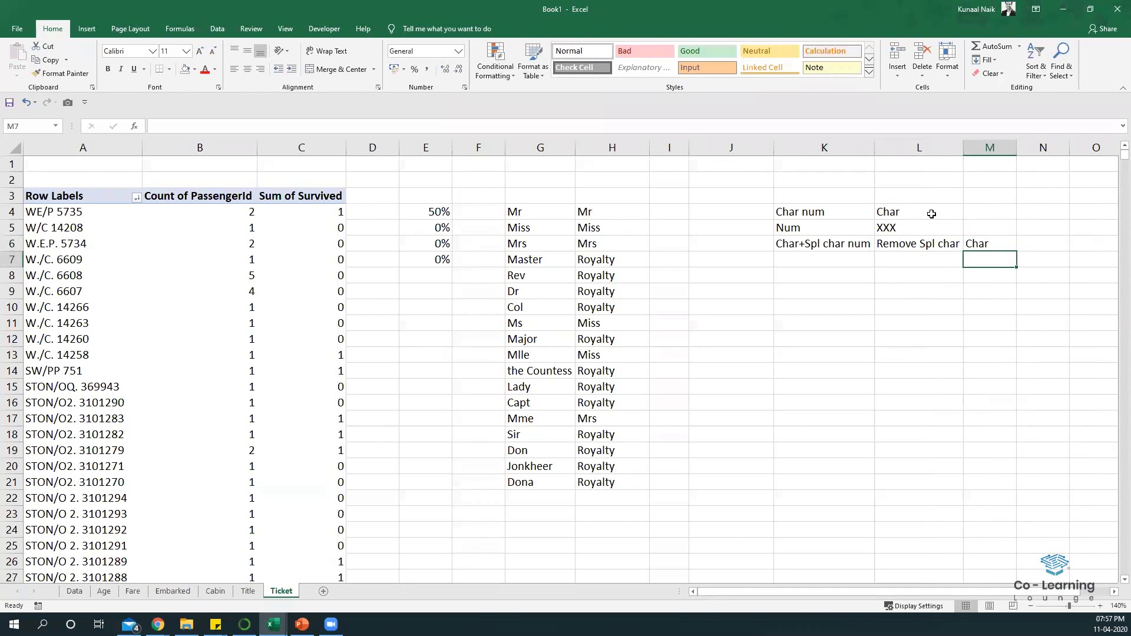
Step: Move the Char and XXX entries from L4:L5 to M4:M5 so they line up with the other result
left_click_drag(932, 213, 996, 219)
left_click(967, 224)
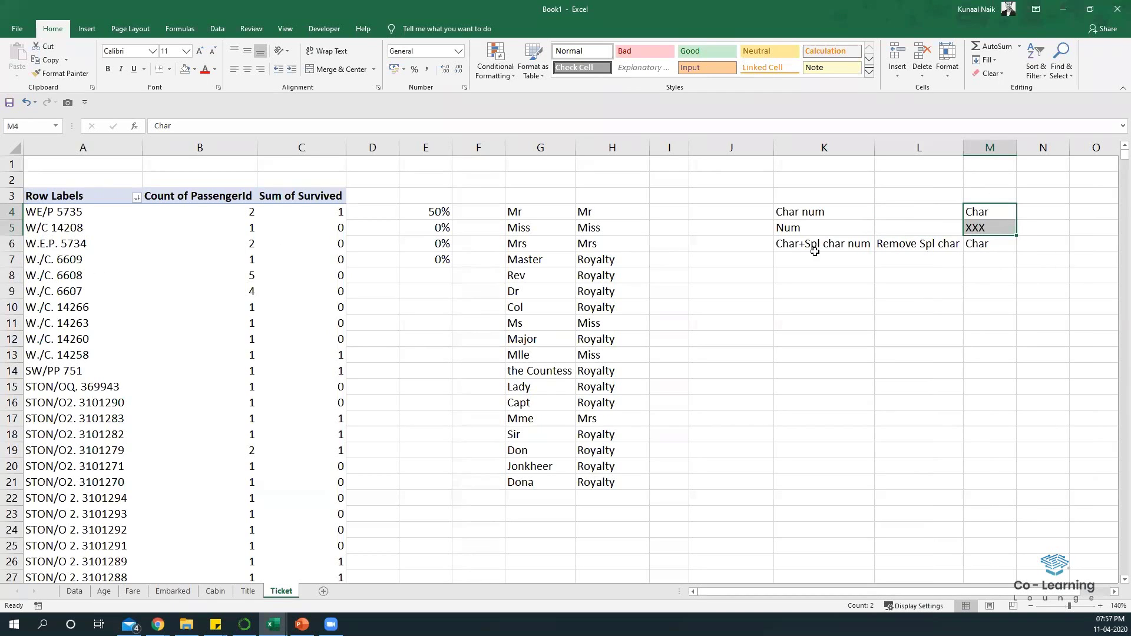
left_click(974, 224)
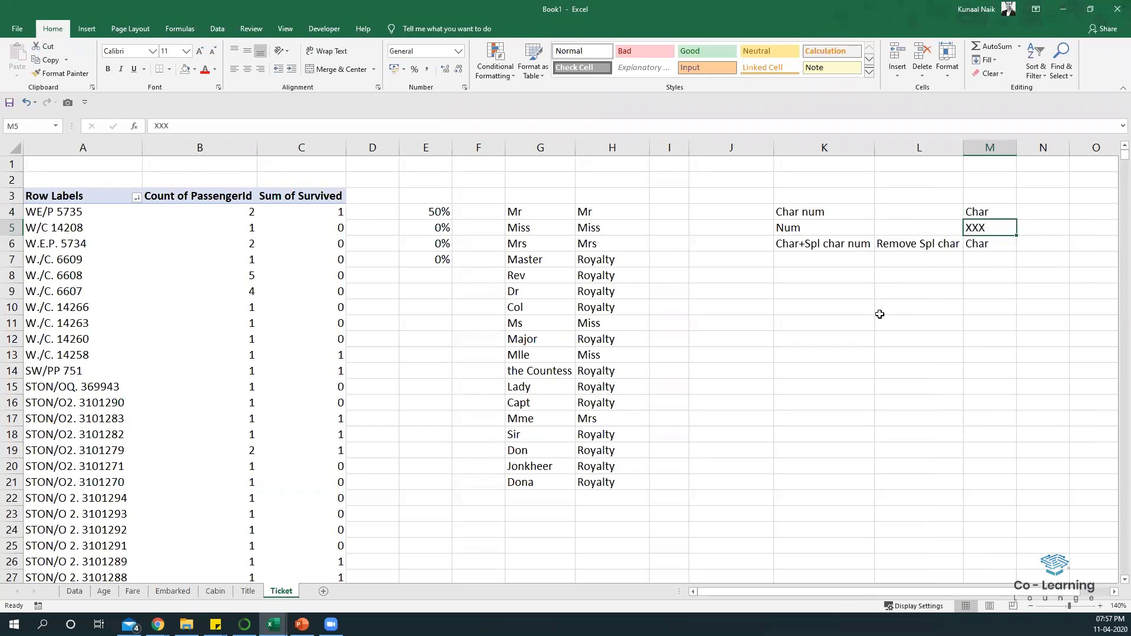
Step: Examine the prefixes and special characters of the first Ticket values in the Data sheet without changing them
left_click(75, 592)
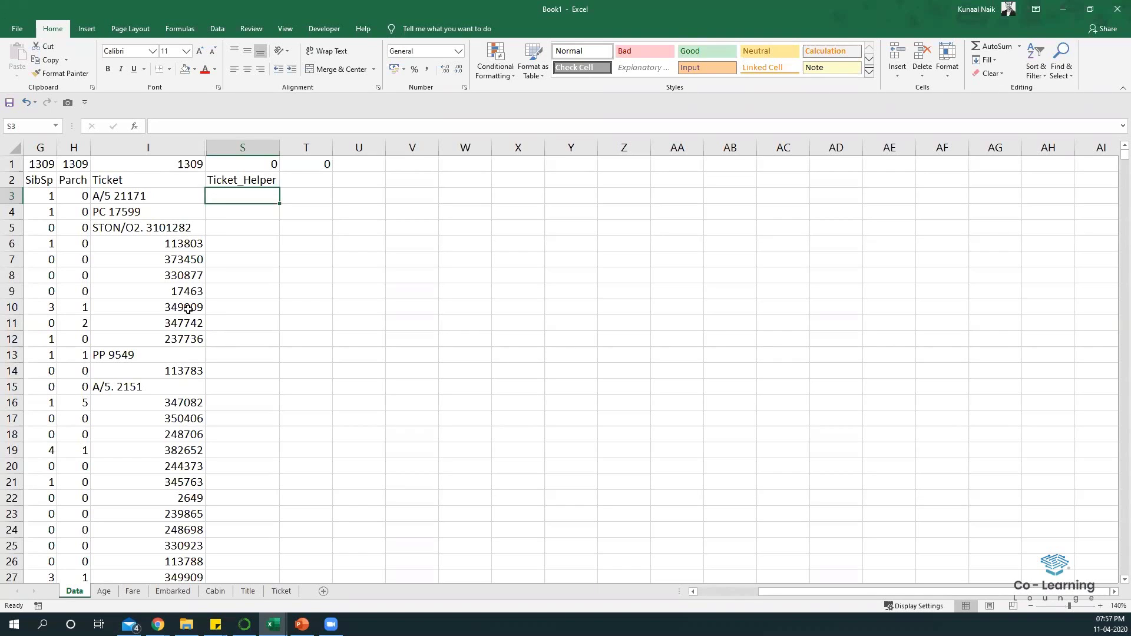
double_click(102, 197)
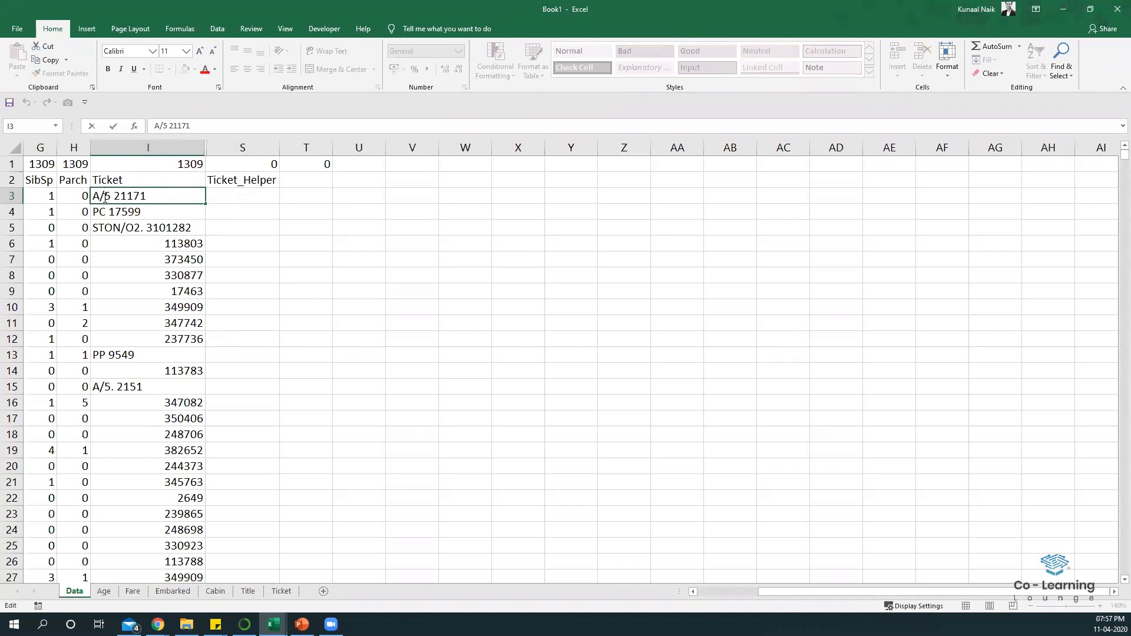
left_click_drag(103, 198, 93, 196)
left_click(97, 197)
double_click(137, 228)
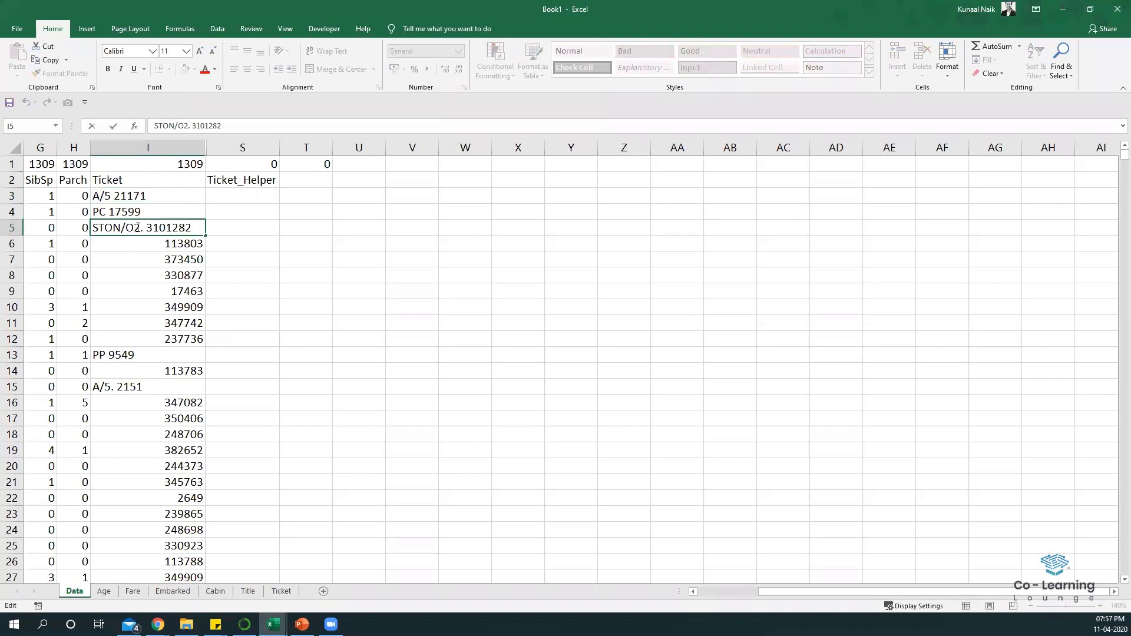
key("Escape")
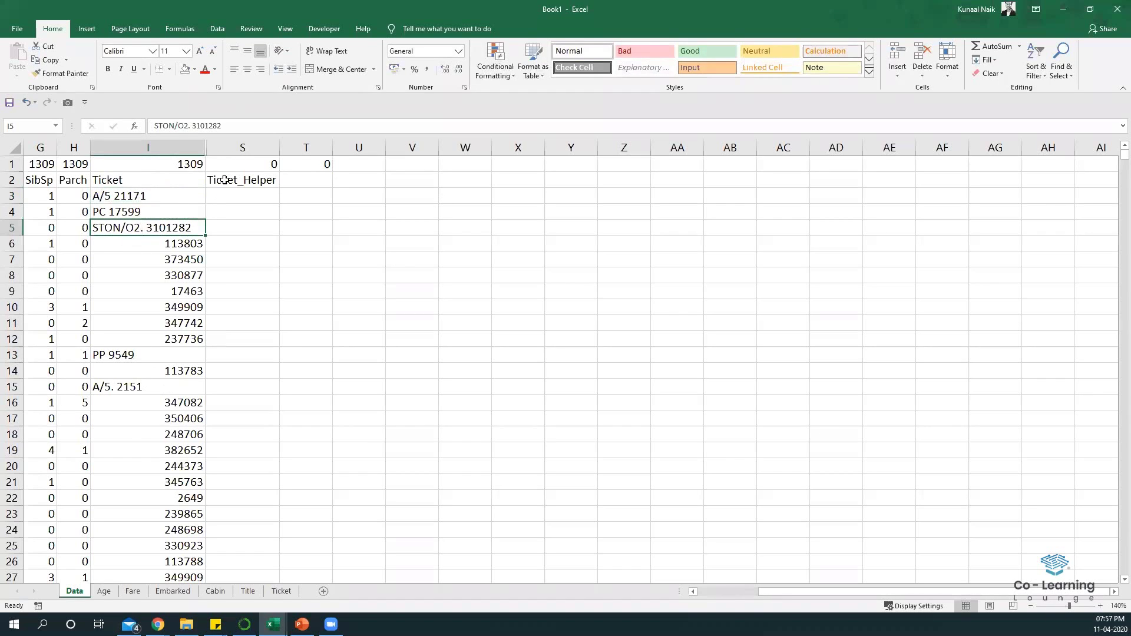
Step: Enter =IF(ISNUMBER(I3),"XXX",I3) in S3 under Ticket_Helper to replace purely numeric tickets
left_click(249, 196)
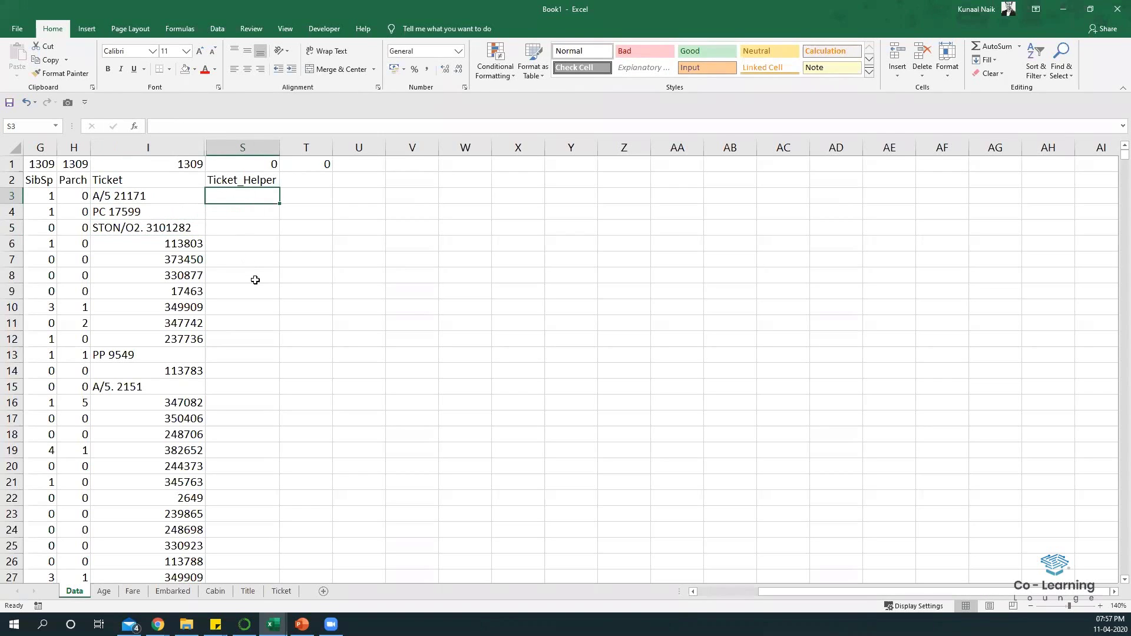
type("=if(")
key("Left")
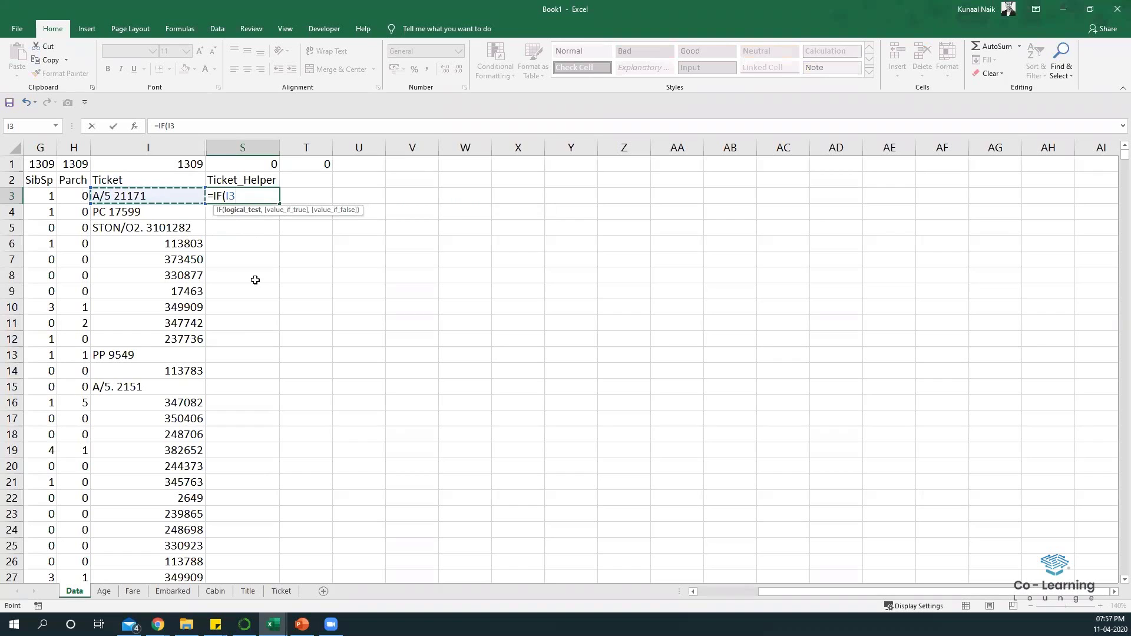
type("i")
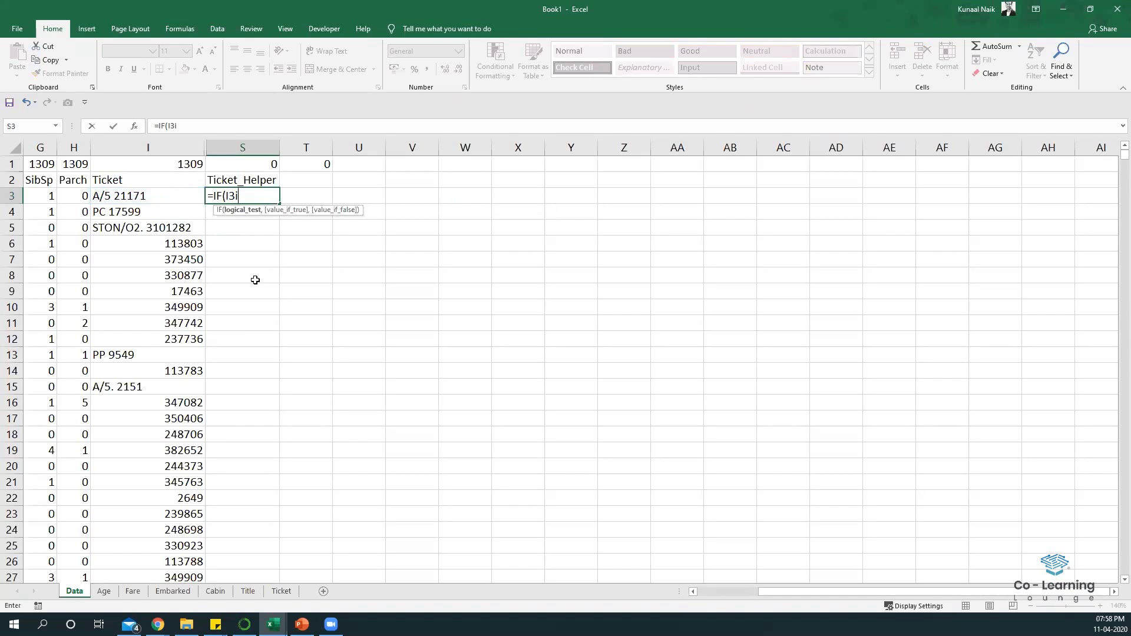
key("BackSpace")
key("BackSpace")
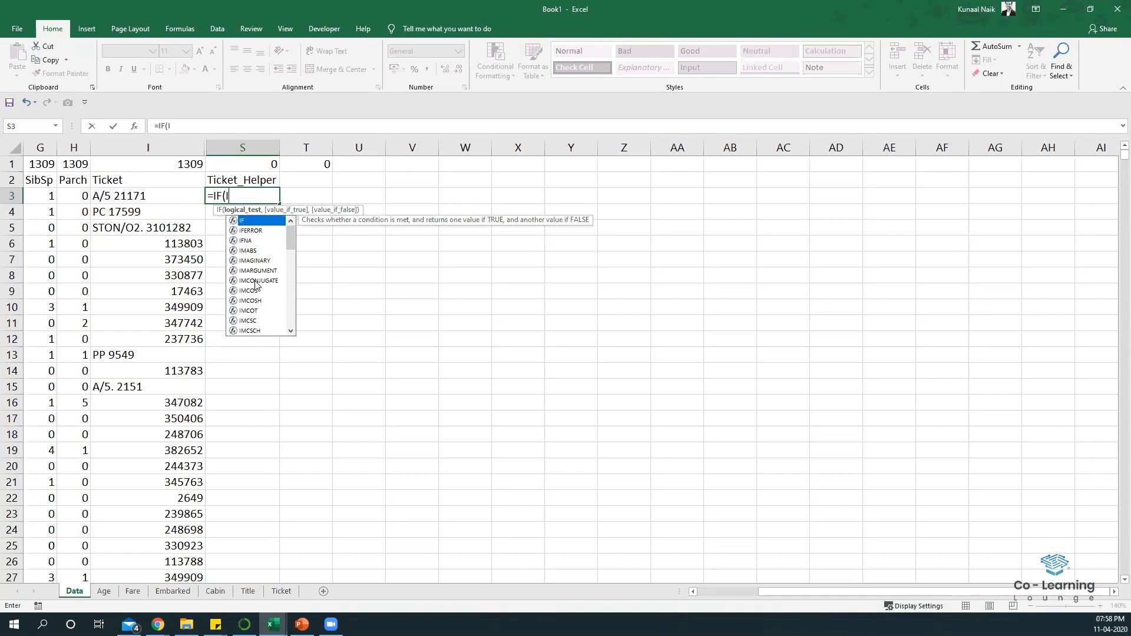
type("snumber(")
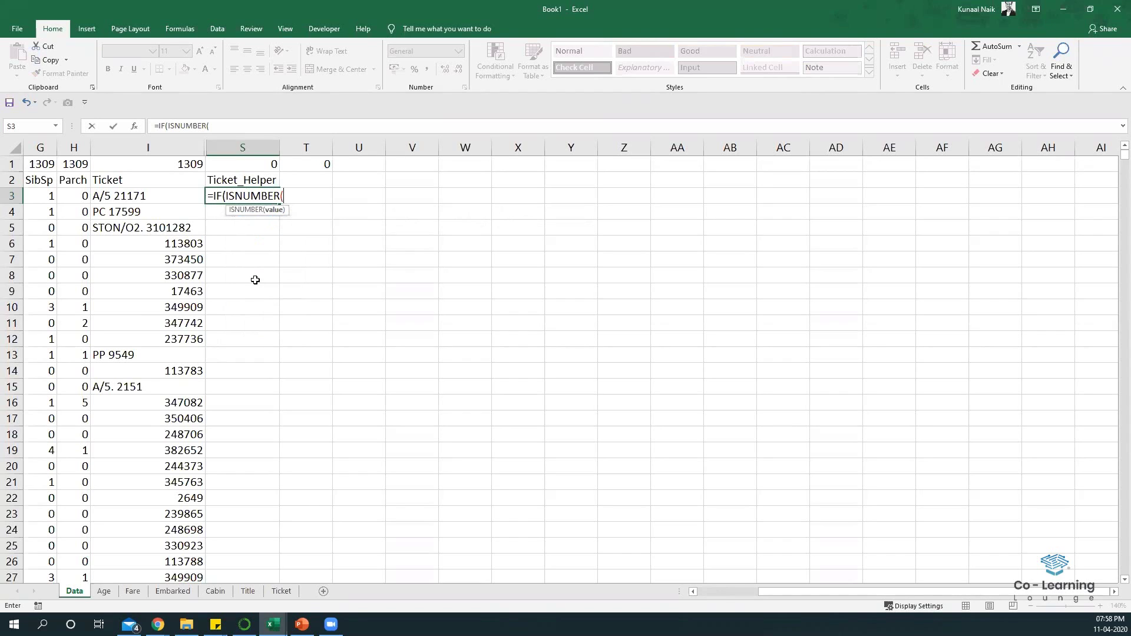
key("Left")
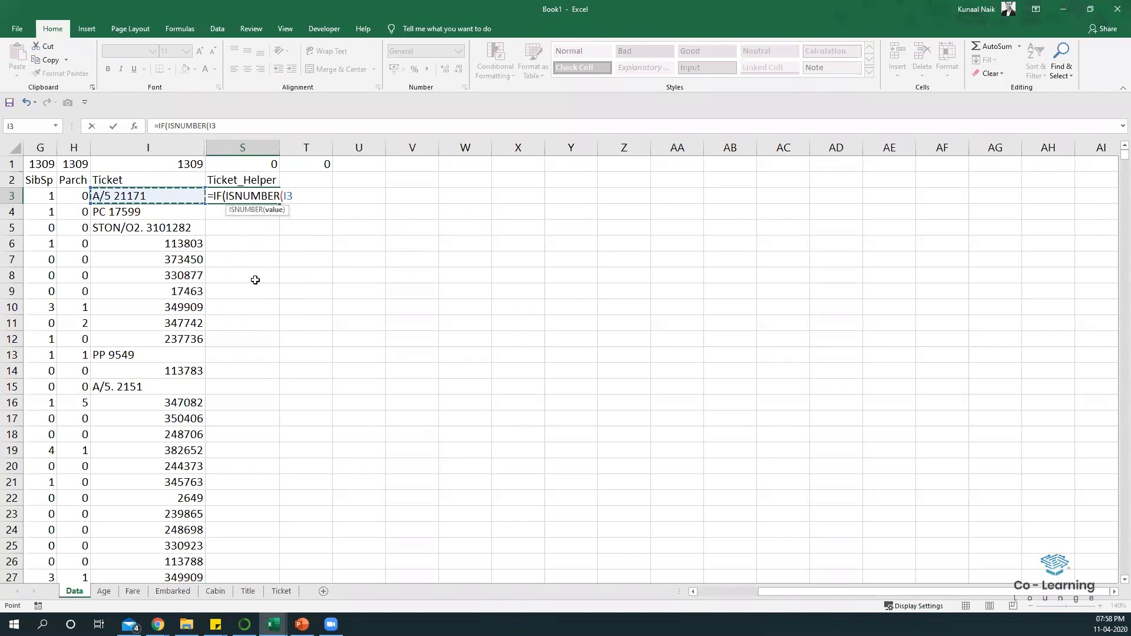
type("),")
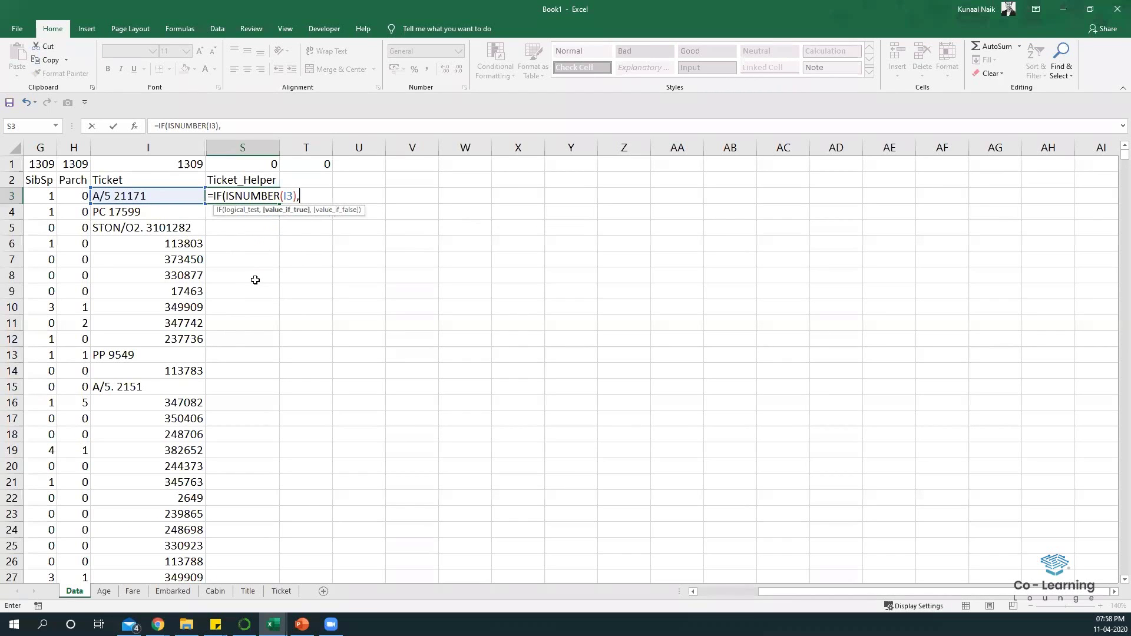
type("\"XXX\",")
key("Left")
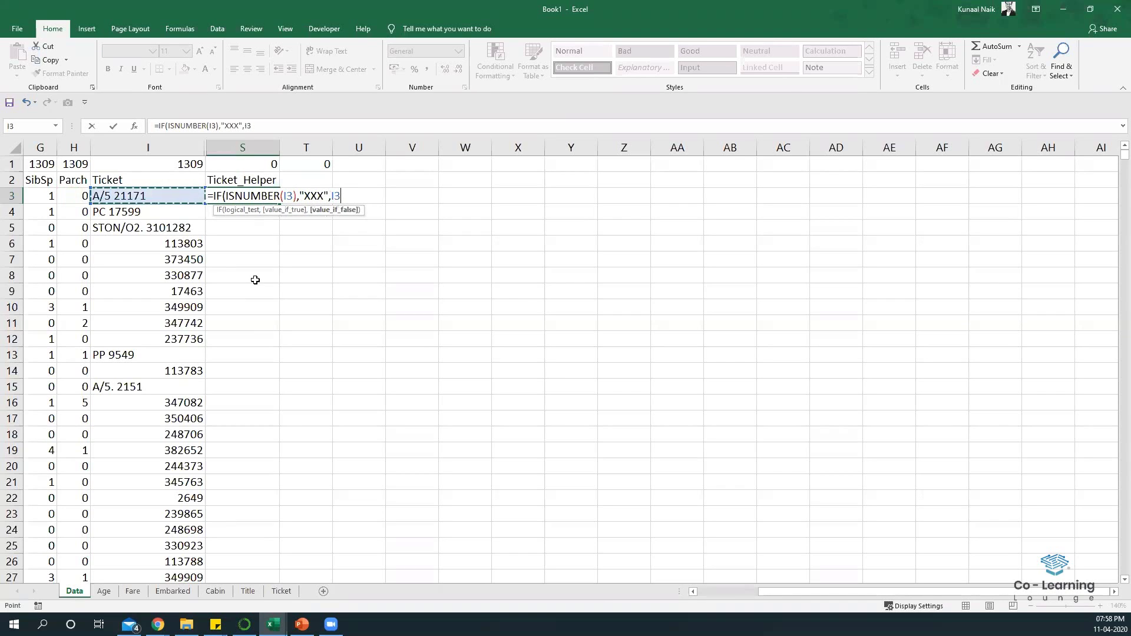
type(")")
key("Return")
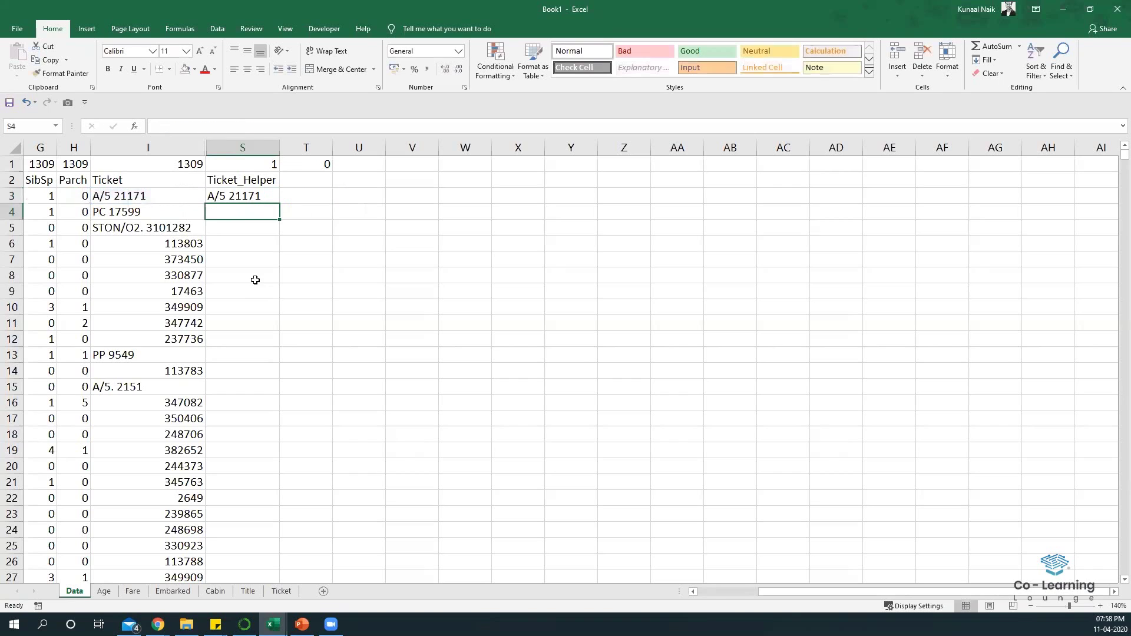
Step: Fill the S3 formula down the whole Ticket_Helper column
left_click(275, 200)
double_click(277, 204)
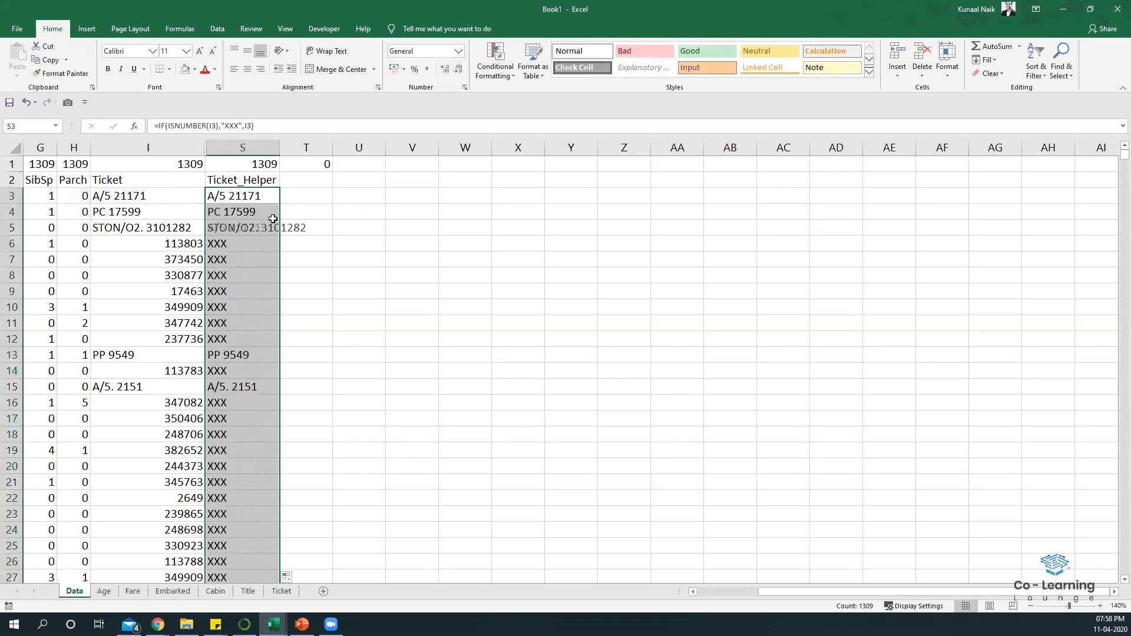
left_click(252, 275)
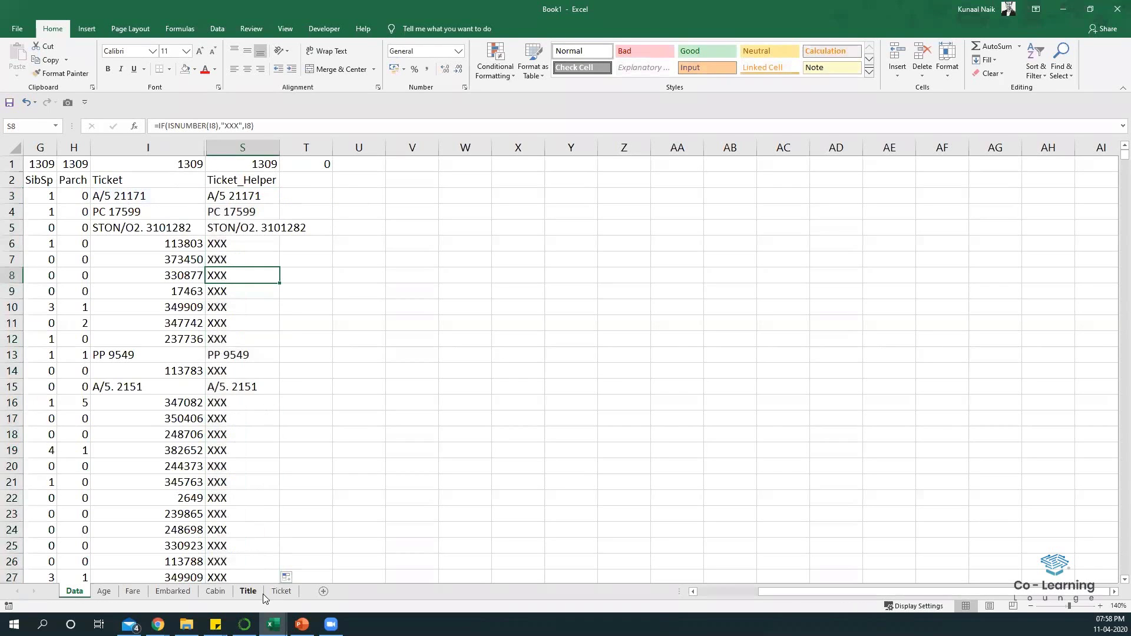
Step: Extend the Ticket sheet's PivotTable data source to Data!$A$2:$S$1311 so it includes the Ticket_Helper column
left_click(281, 590)
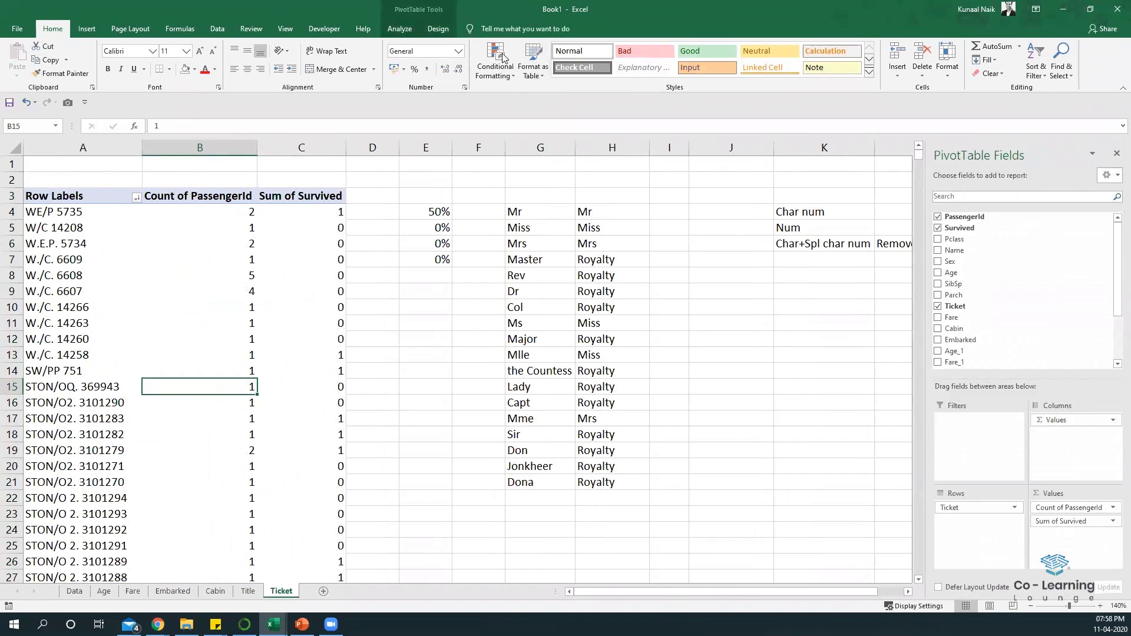
left_click(399, 28)
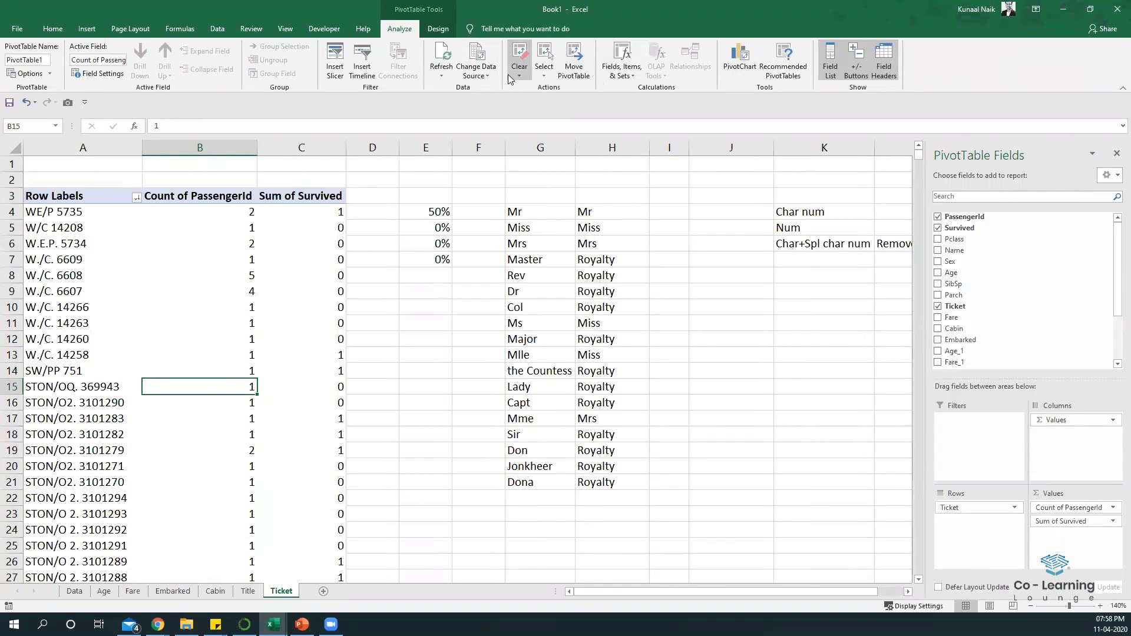
left_click(486, 72)
left_click(505, 89)
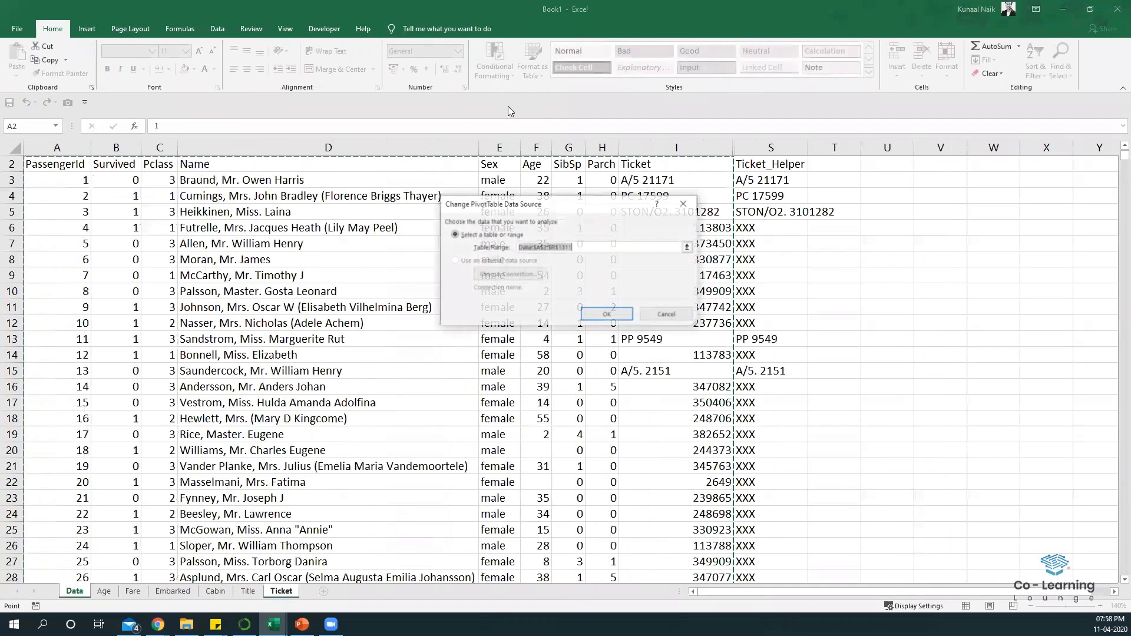
key("shift+Right")
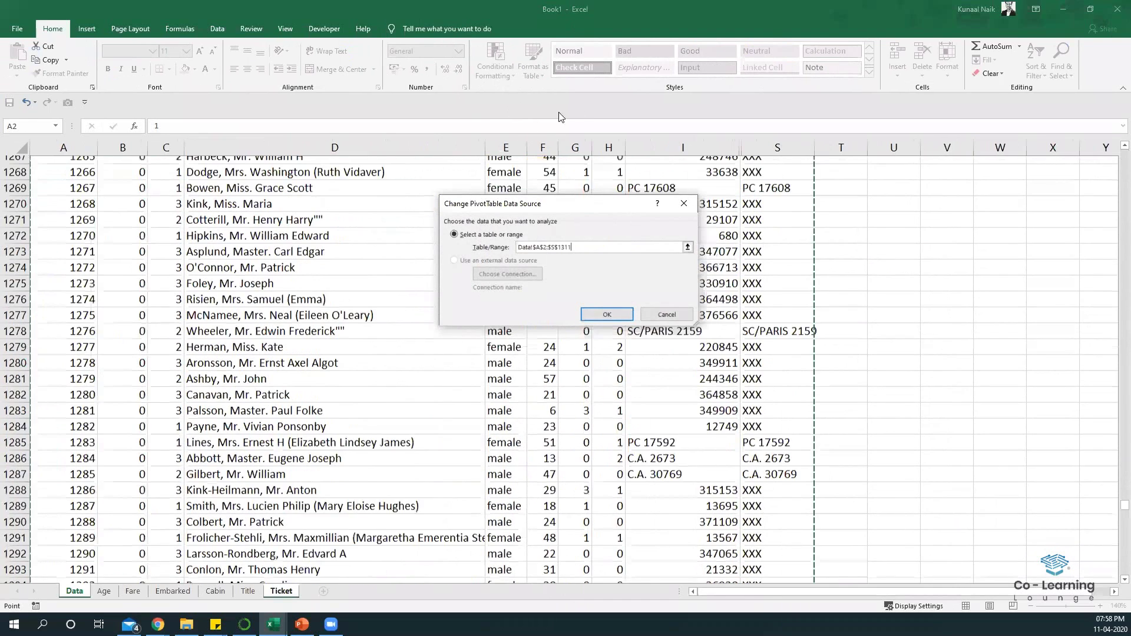
left_click(614, 315)
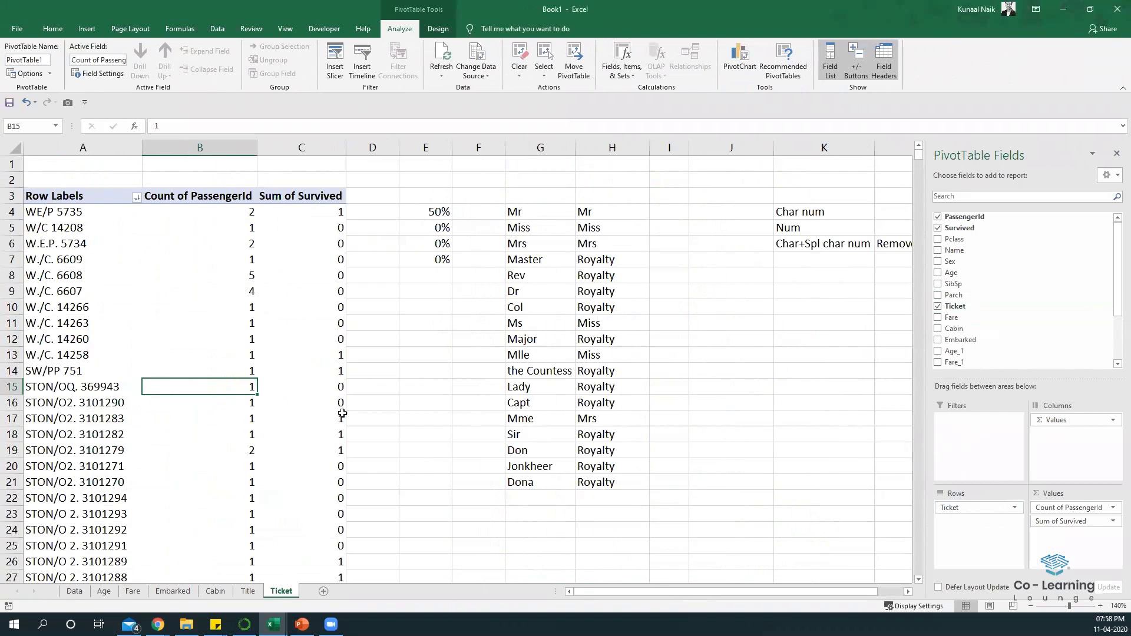
Step: Replace Ticket with Ticket_Helper in the PivotTable rows and sort the row labels Z to A
scroll(972, 330, "down", 2)
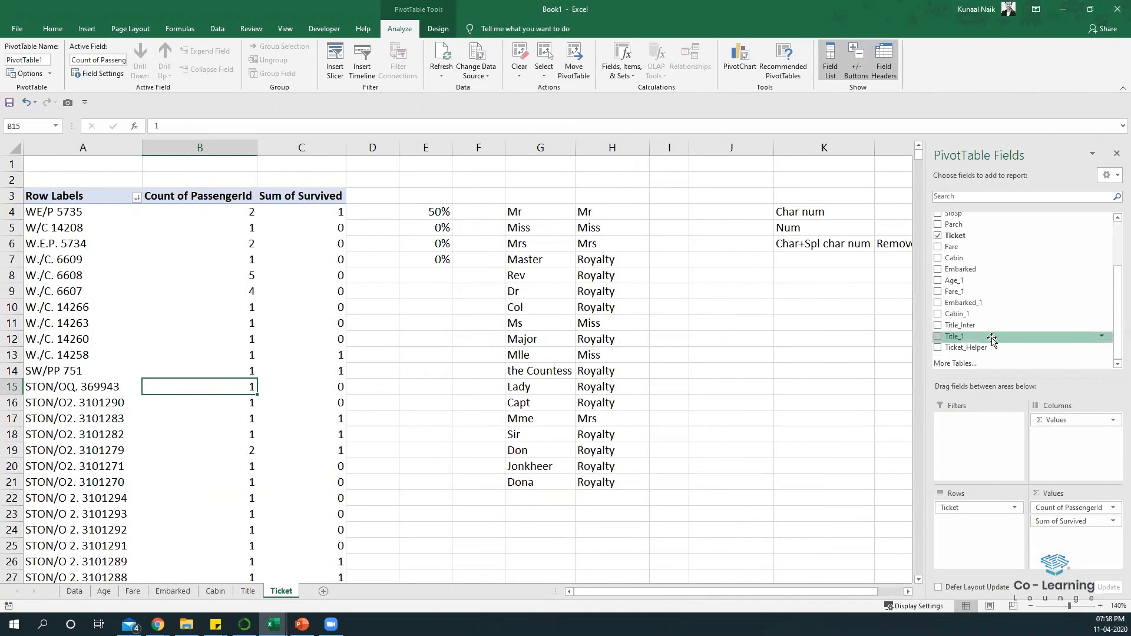
left_click_drag(969, 347, 1001, 306)
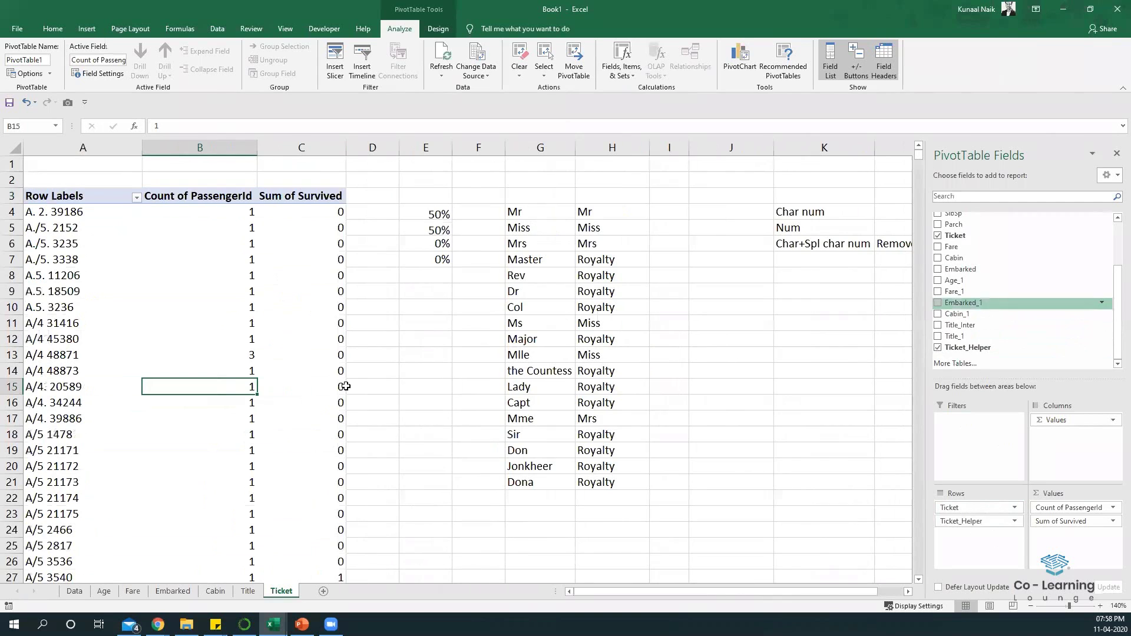
right_click(71, 236)
mouse_move(141, 289)
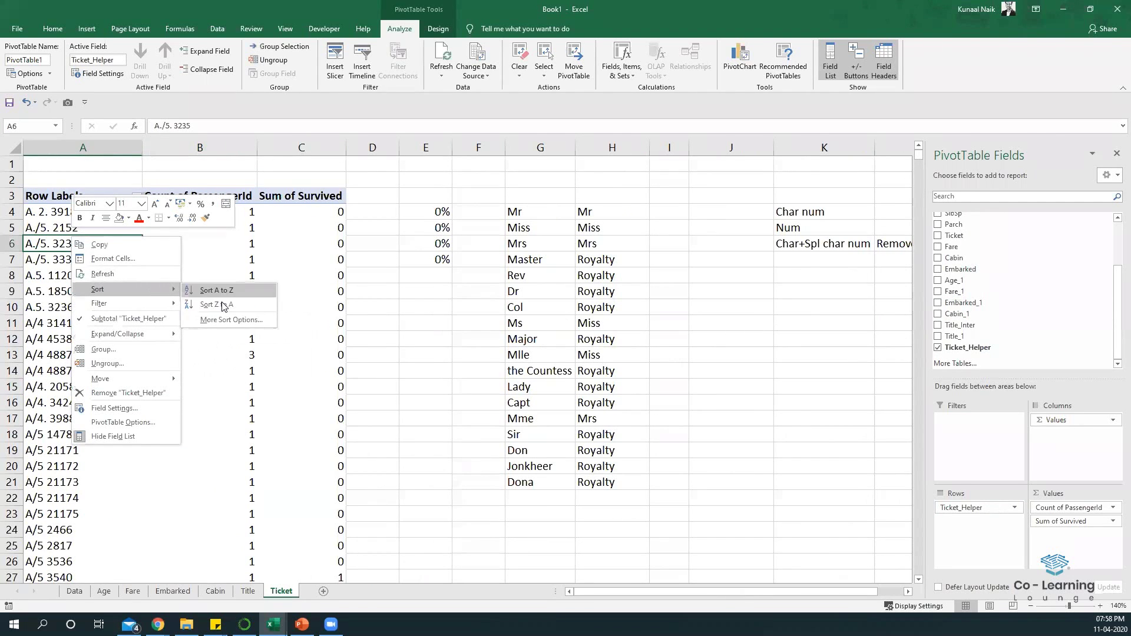
left_click(223, 306)
Step: Examine the pivot's XXX row and the remaining prefixed ticket labels from A5 down, and return to the Data sheet
left_click_drag(65, 213, 330, 213)
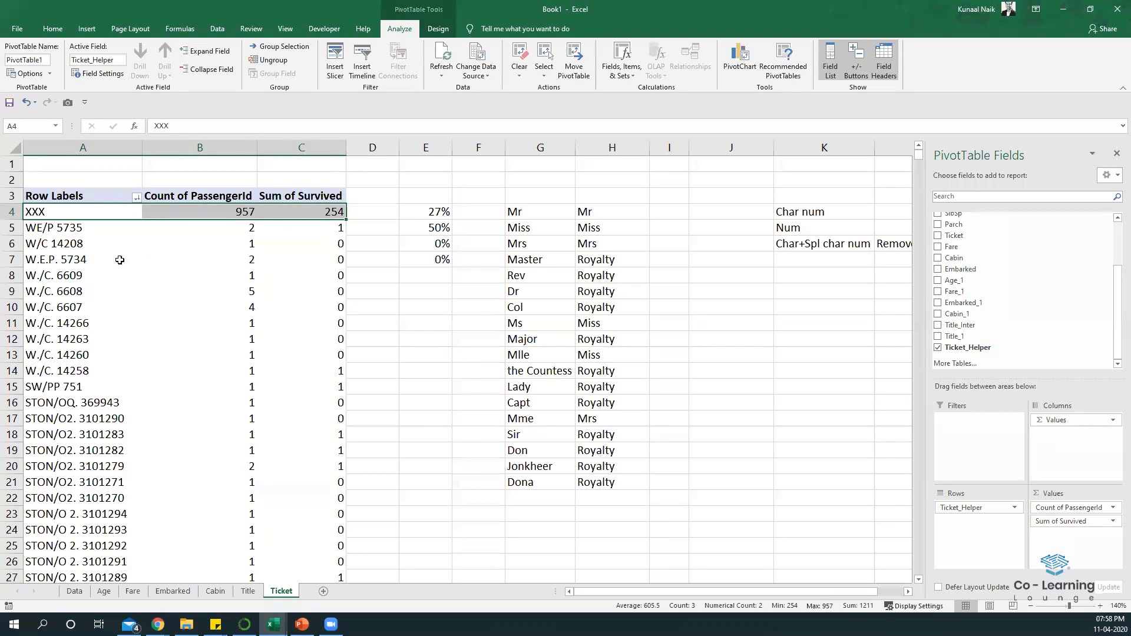
left_click_drag(74, 227, 77, 364)
key("Down")
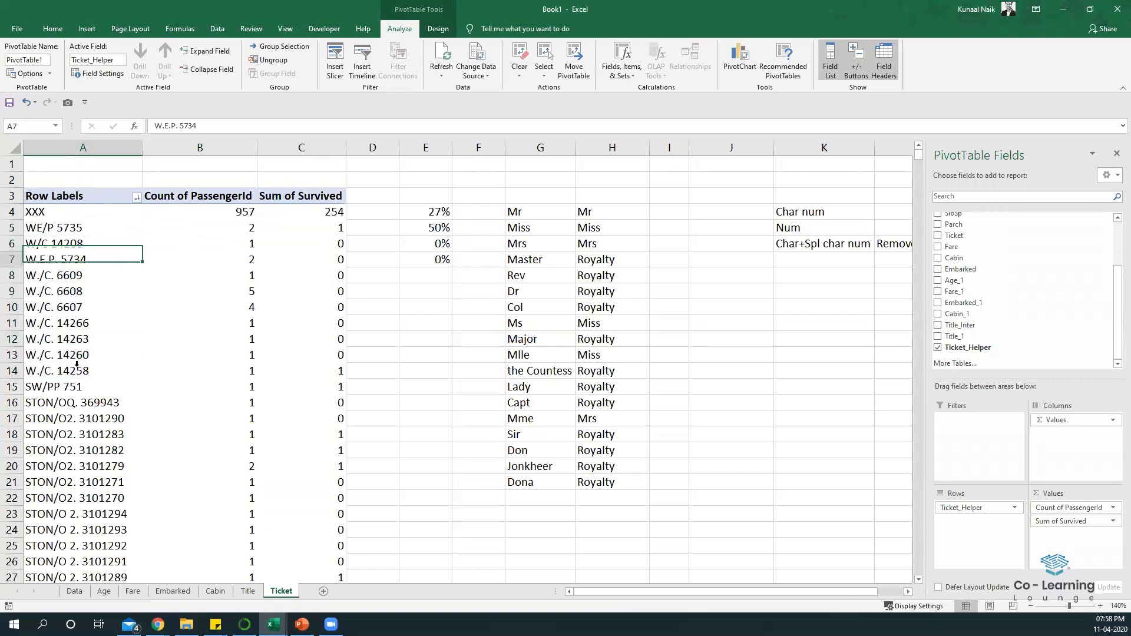
key("Up")
key("ctrl+shift+Down")
key("shift+Up")
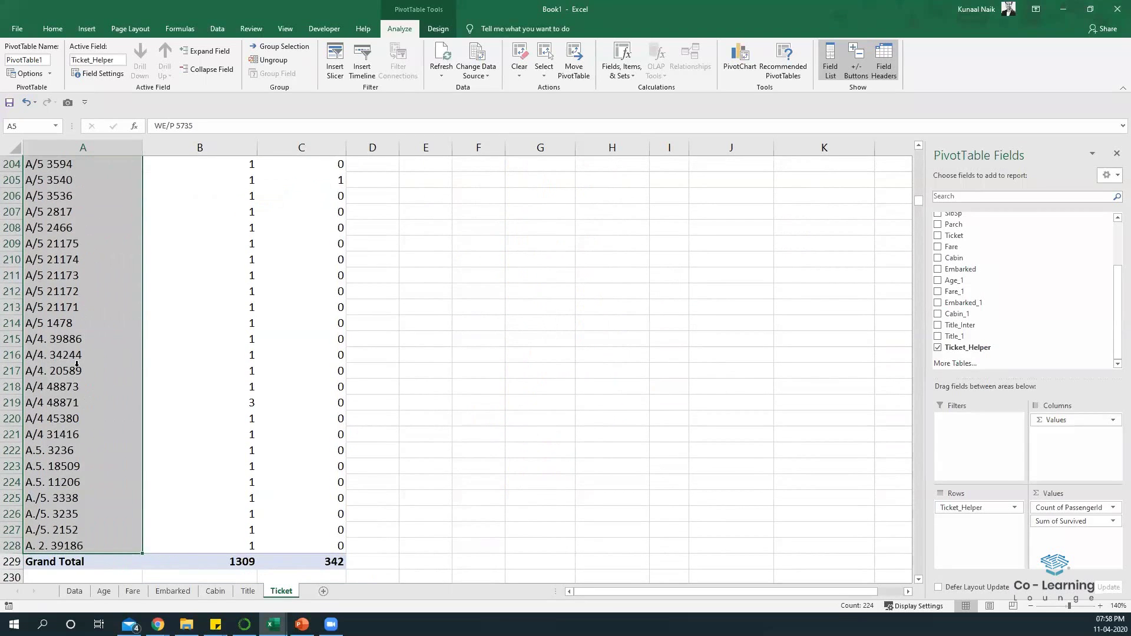
scroll(82, 363, "up", 9)
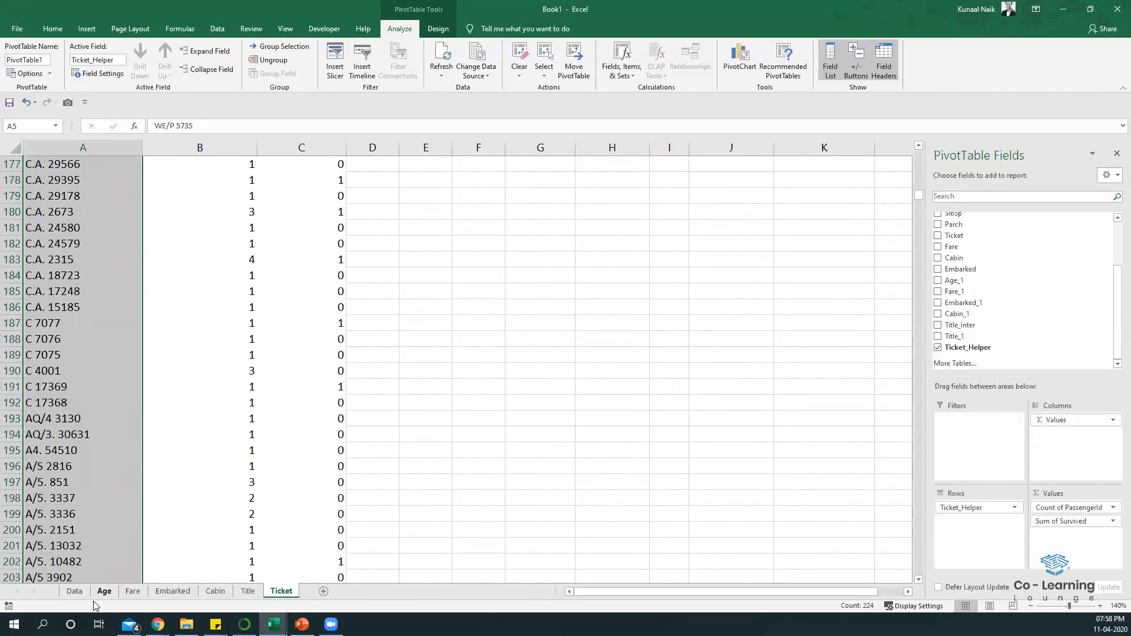
left_click(81, 589)
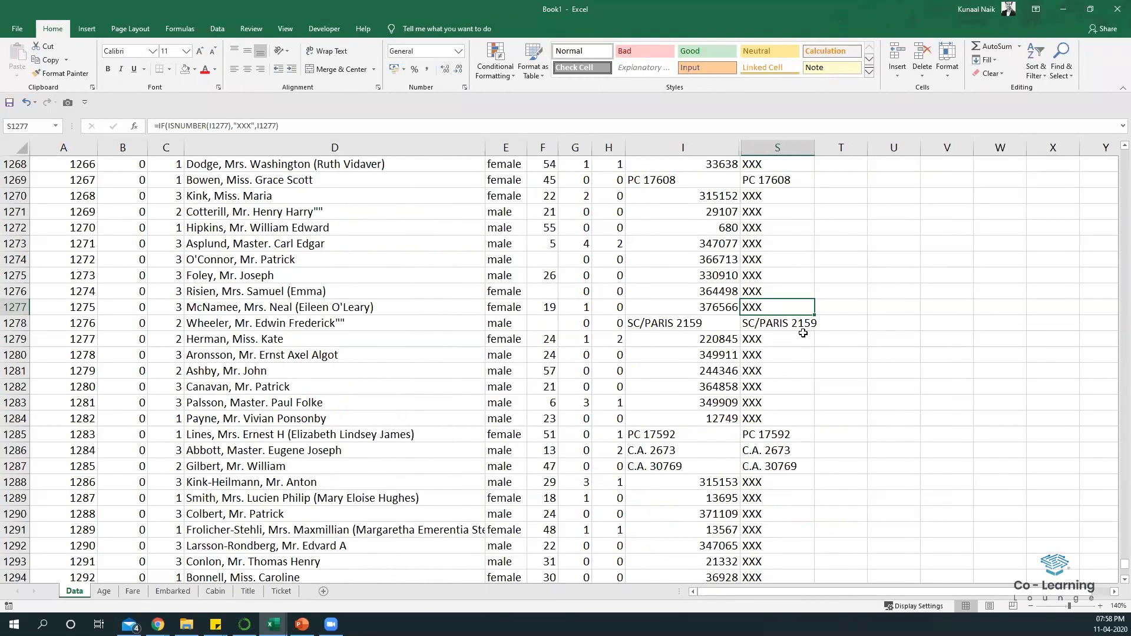
Step: Add the header Ticket_Helper2 in T2 of the Data sheet and autofit the widths of columns S and T
key("ctrl+Up")
key("Down")
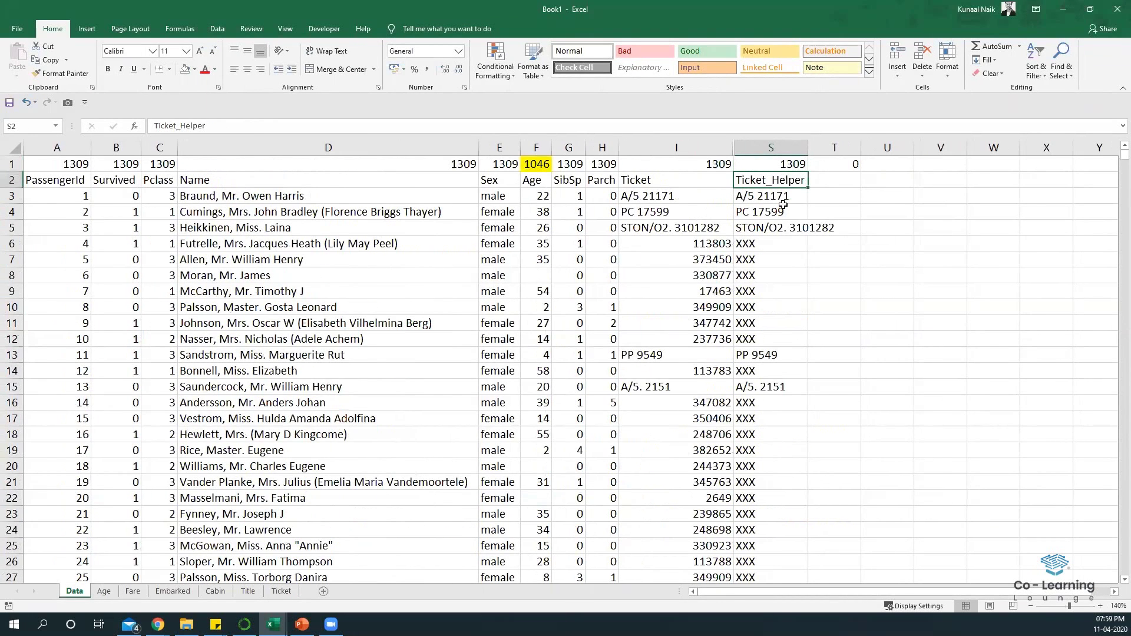
left_click_drag(808, 188, 843, 185)
left_click(843, 183)
left_click(262, 129)
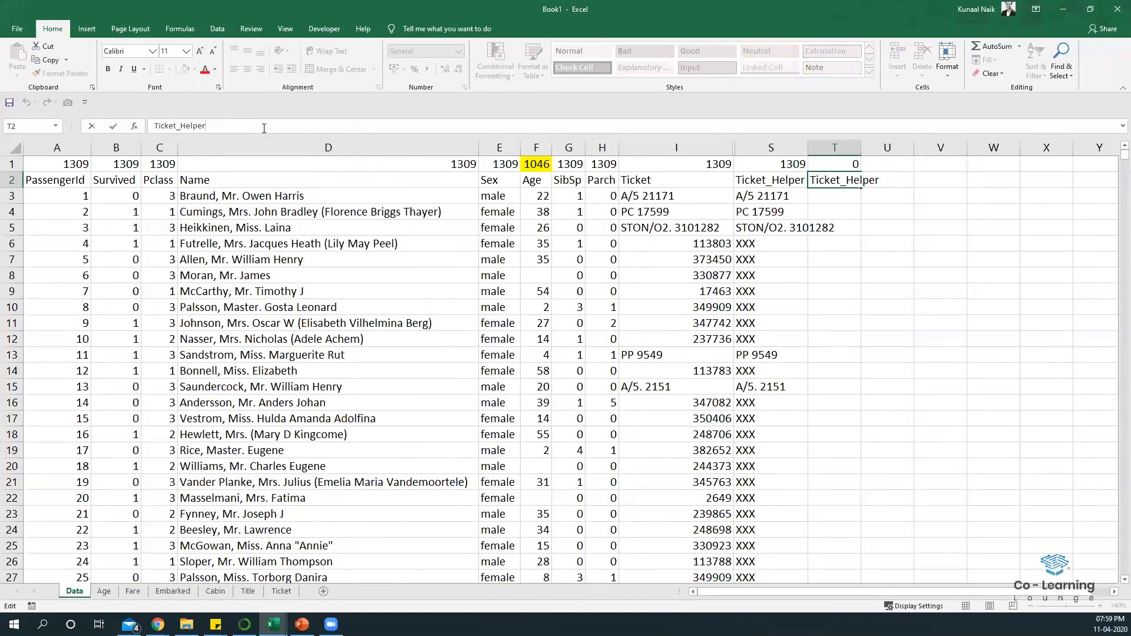
type("2")
key("Return")
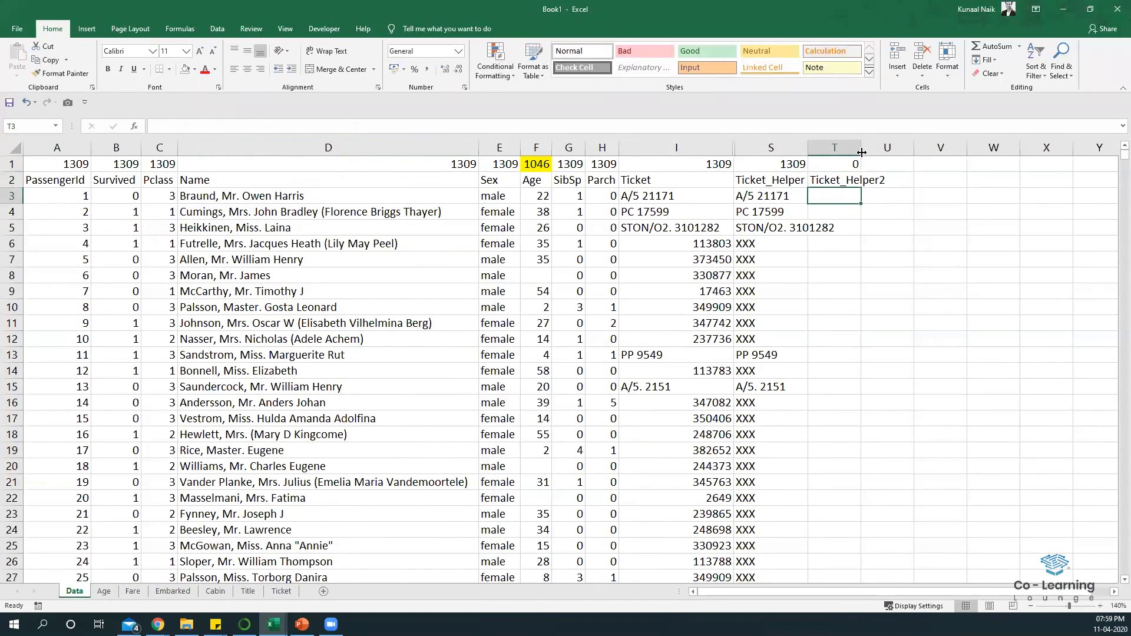
double_click(808, 147)
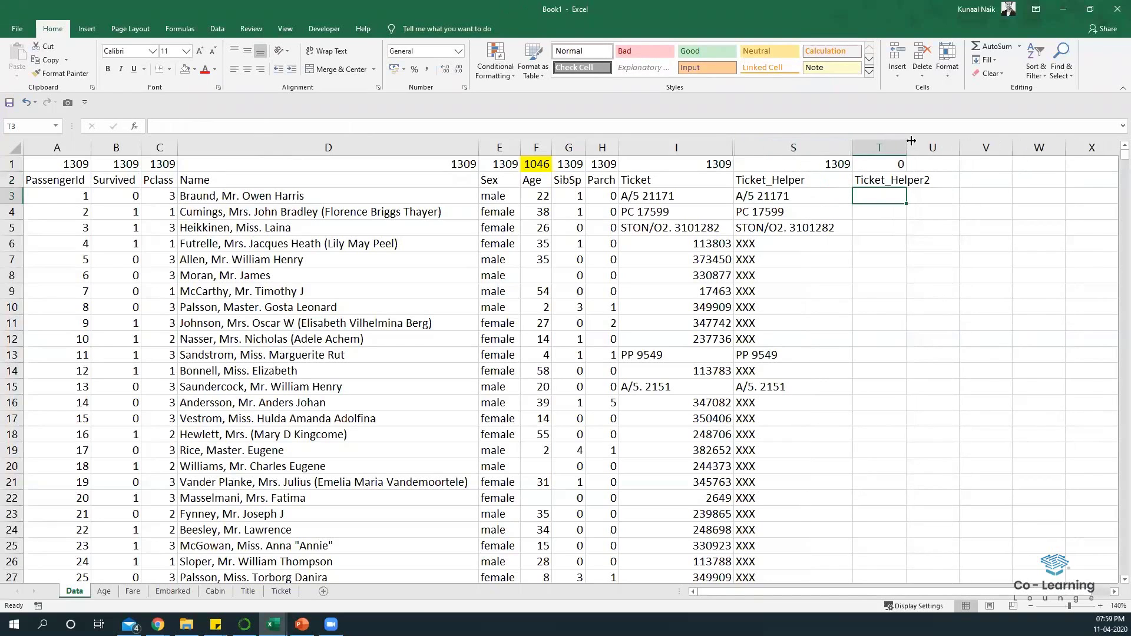
double_click(907, 147)
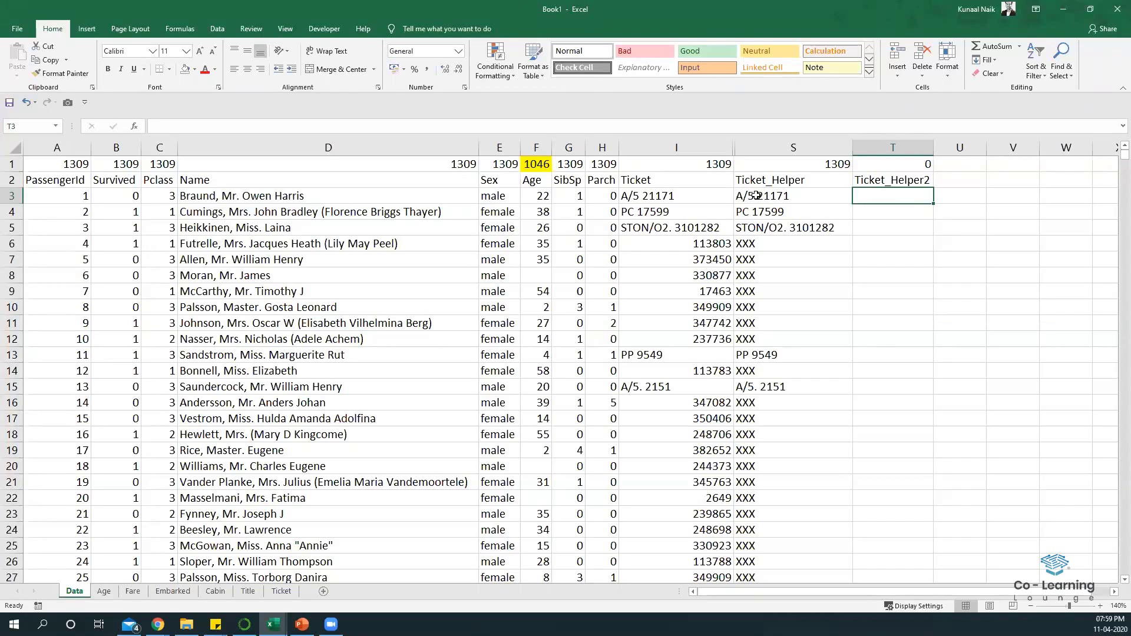
Step: Enter =SUBSTITUTE(I3,"/","") in T3 to strip slashes from the ticket
double_click(760, 196)
key("Escape")
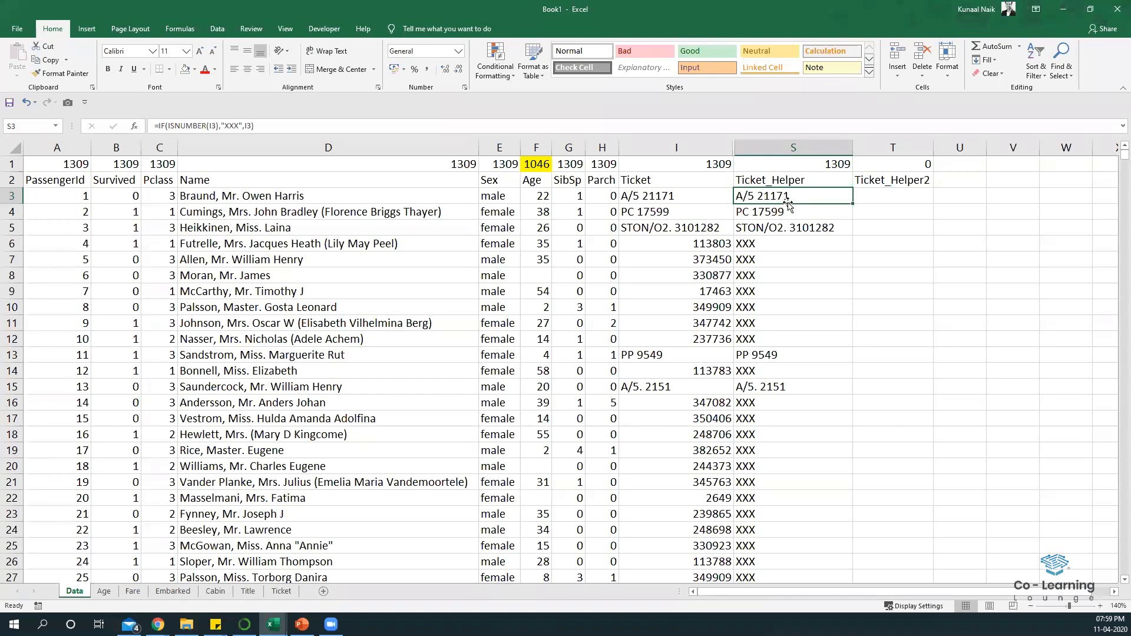
left_click(878, 195)
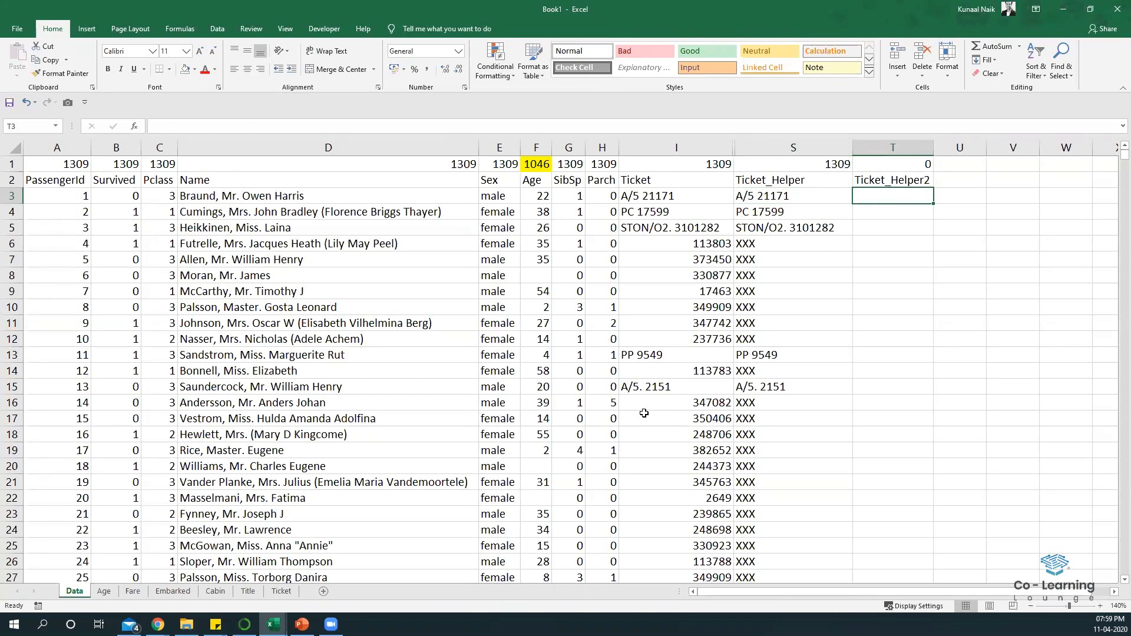
type("=")
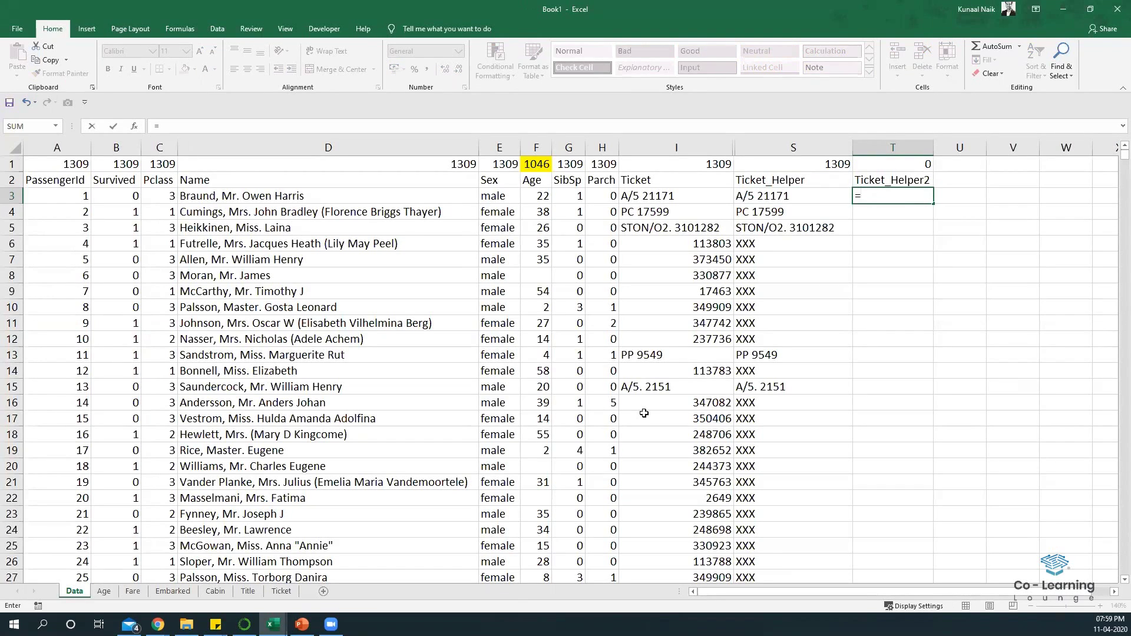
type("subs")
key("Tab")
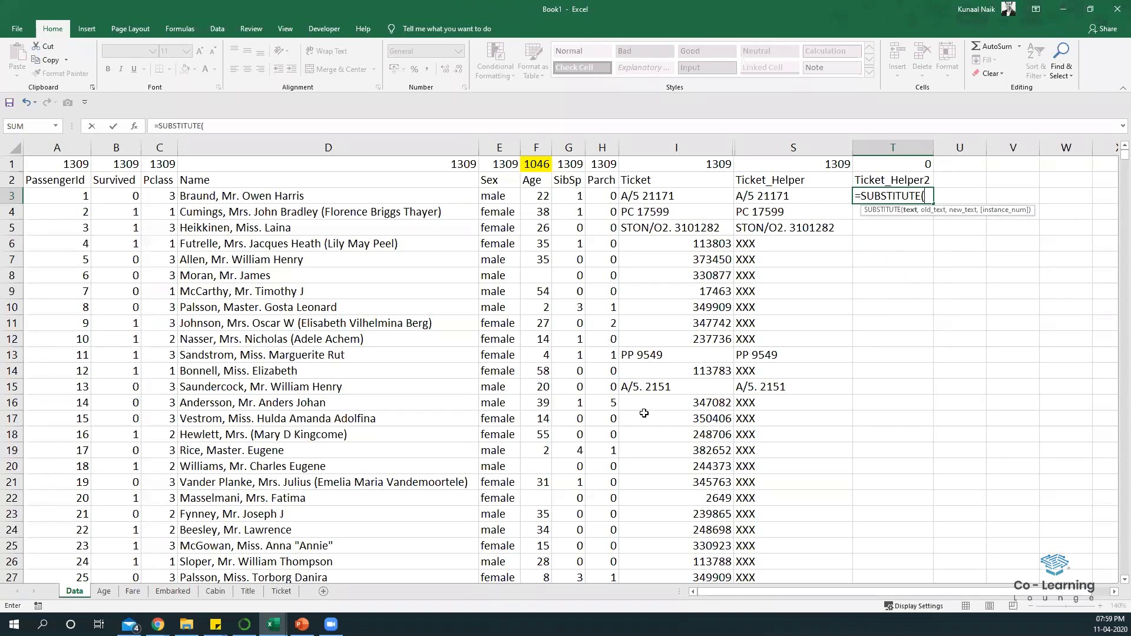
key("Left")
key("Left")
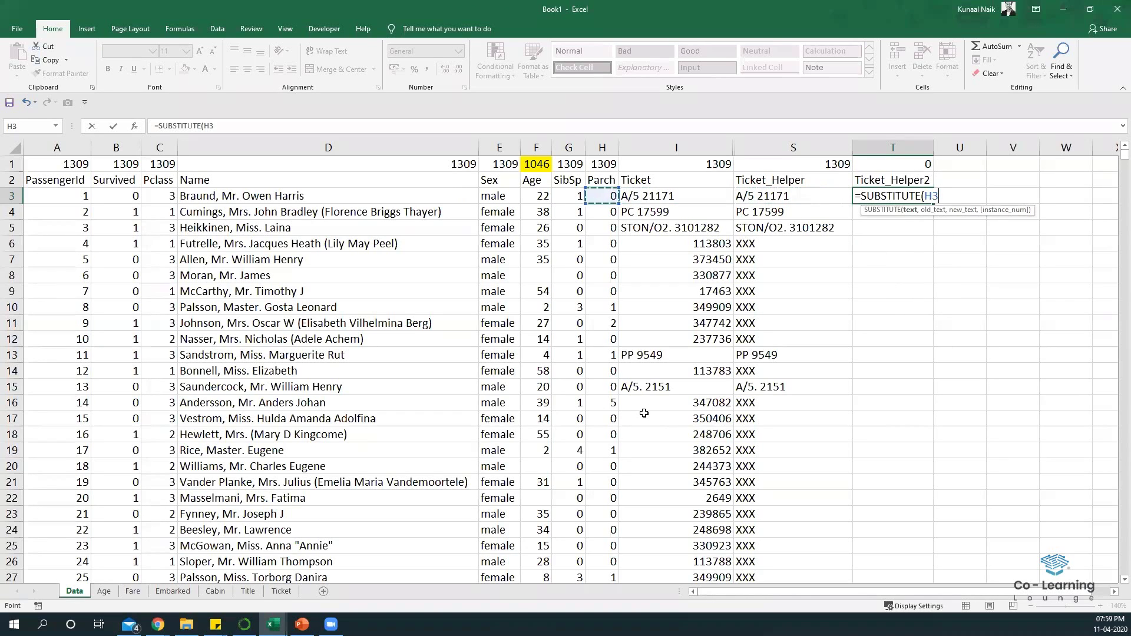
type(",\"/")
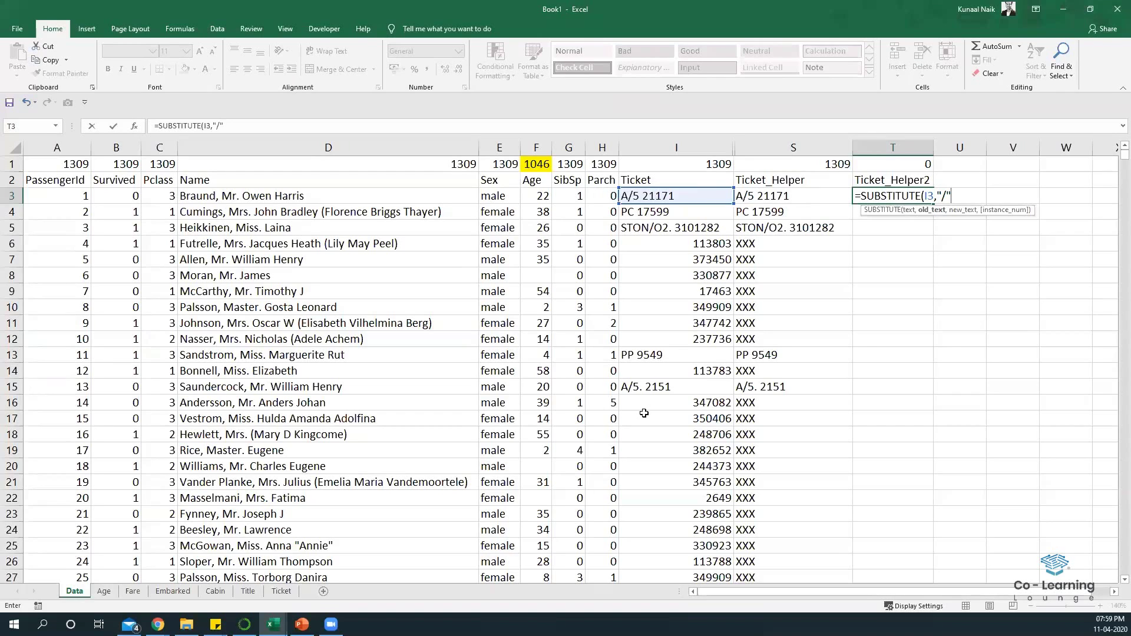
type("\",\"\",")
key("BackSpace")
type(")")
key("Return")
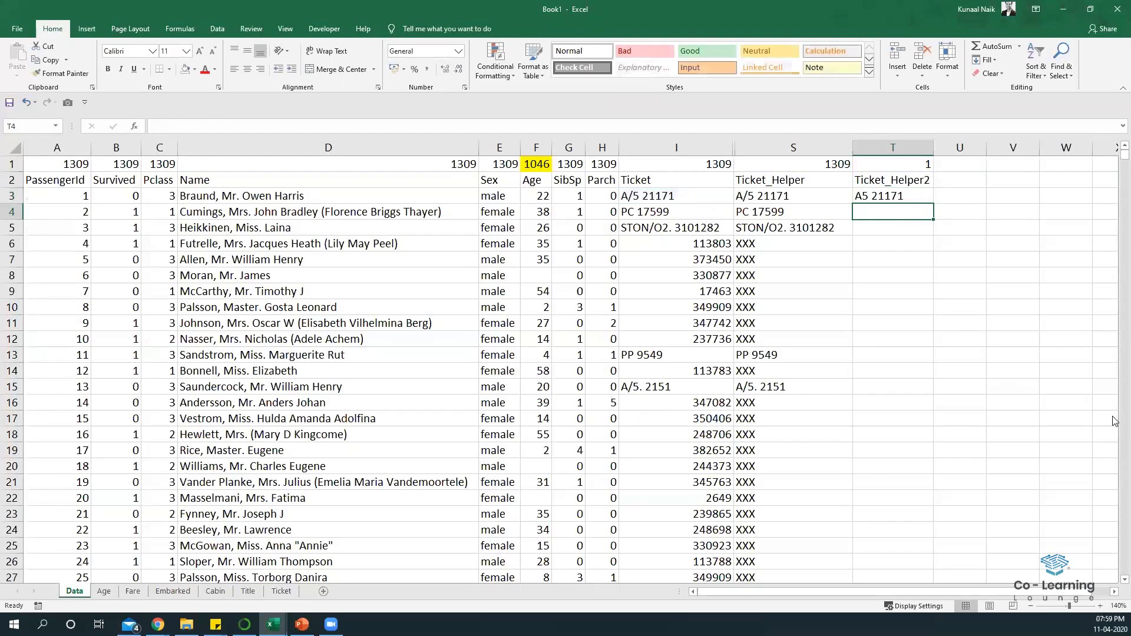
Step: Nest the T3 formula in a second SUBSTITUTE that removes periods: =SUBSTITUTE(SUBSTITUTE(I3,"/",""),".","")
left_click(892, 195)
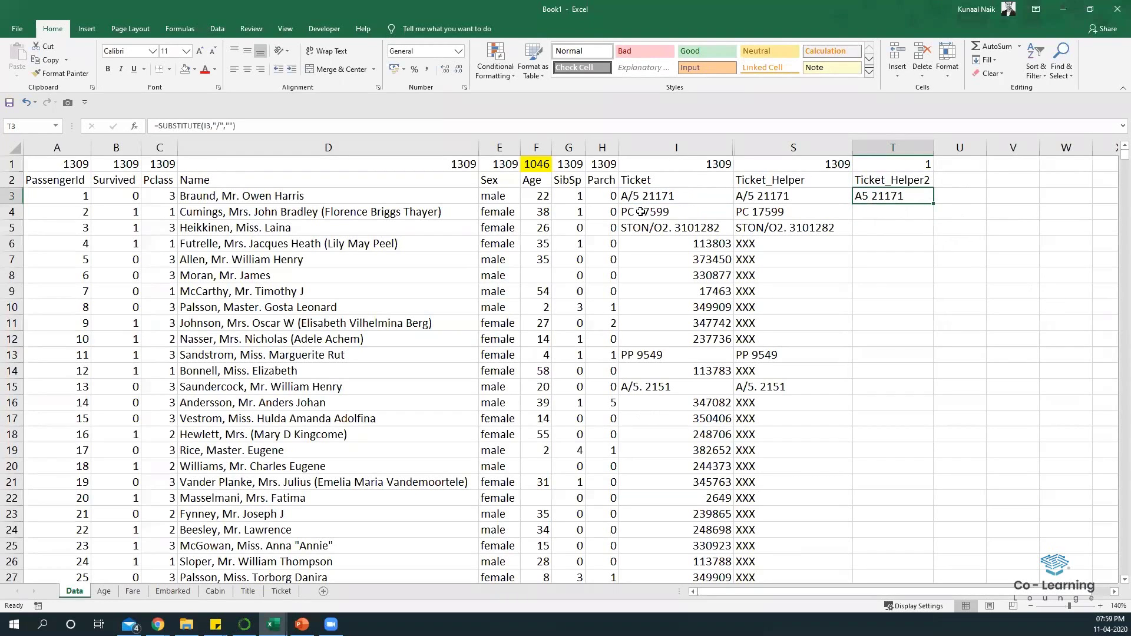
left_click(158, 126)
type("SUBSTITUTE(")
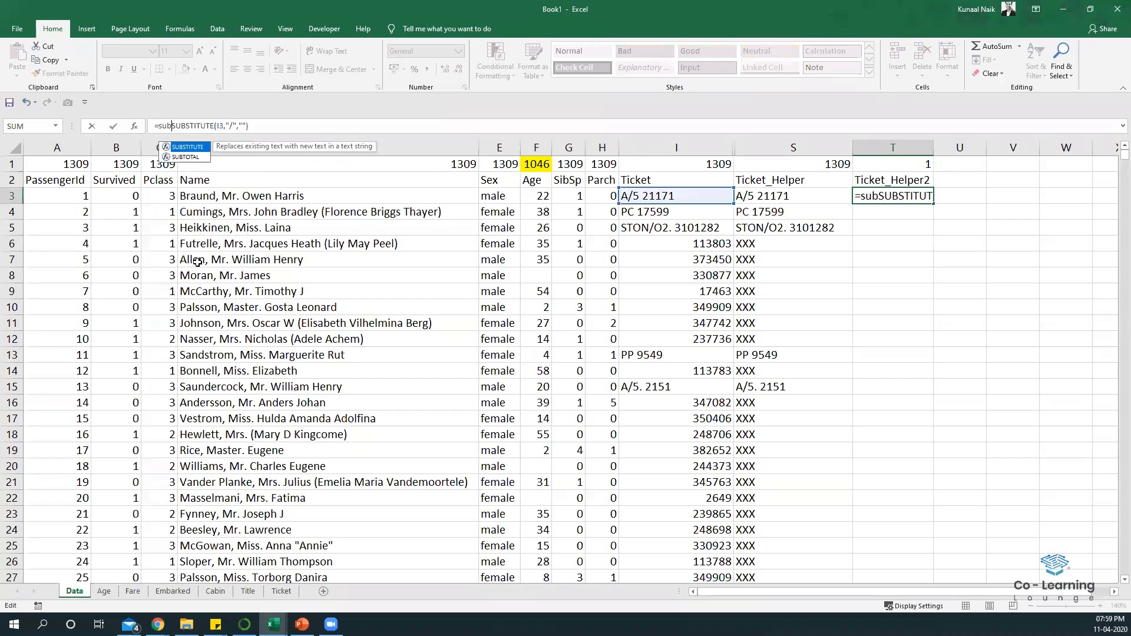
left_click(305, 129)
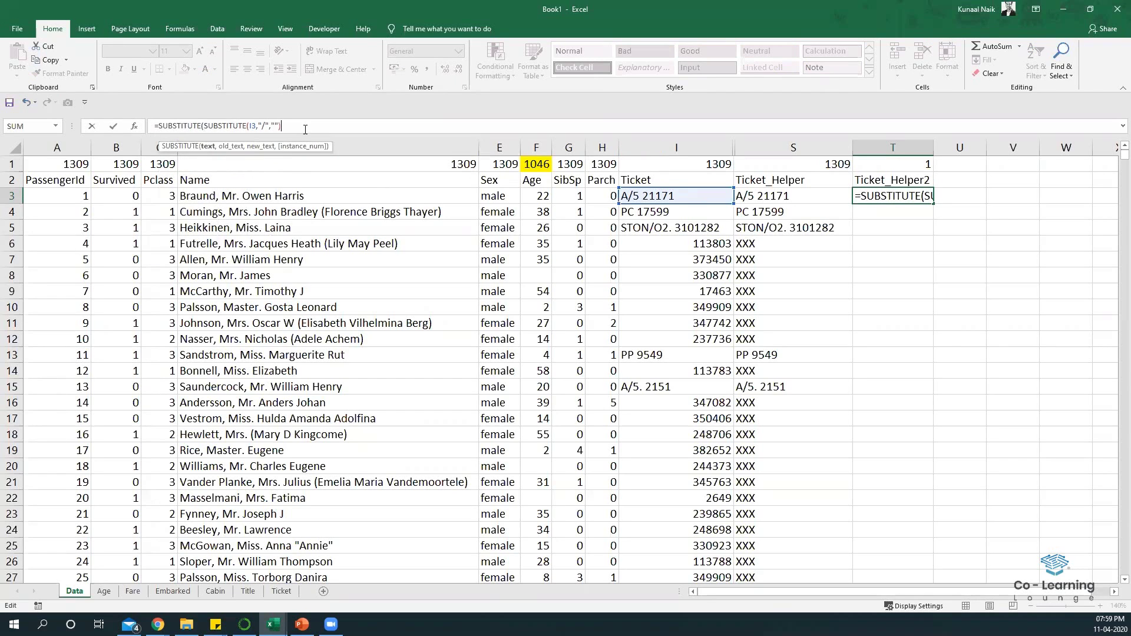
type(",\".")
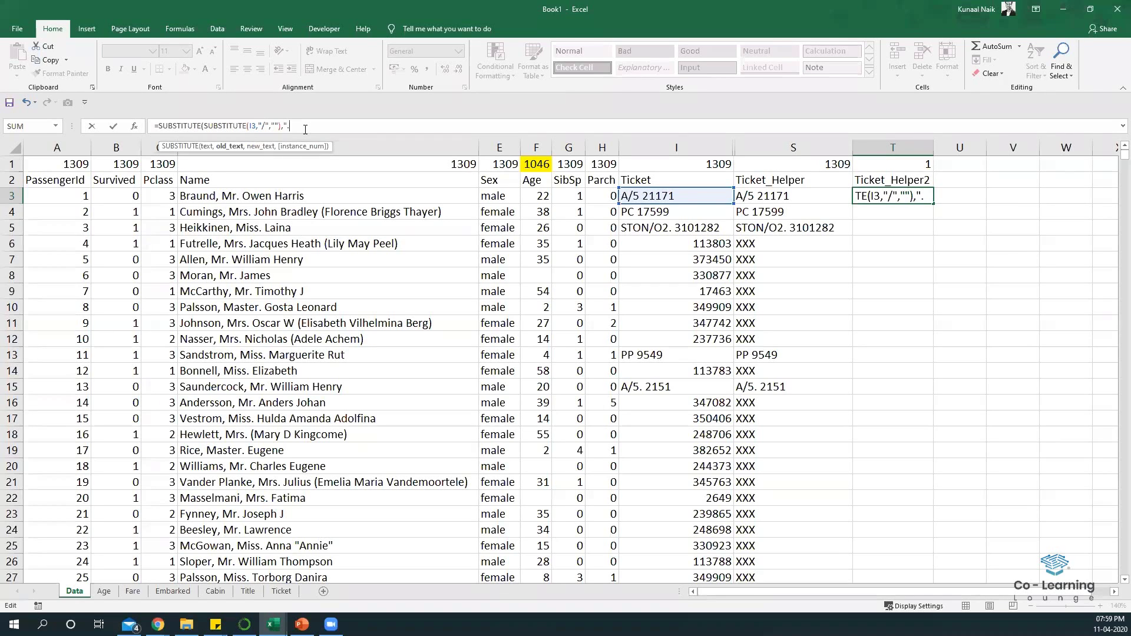
type("\",\"\"")
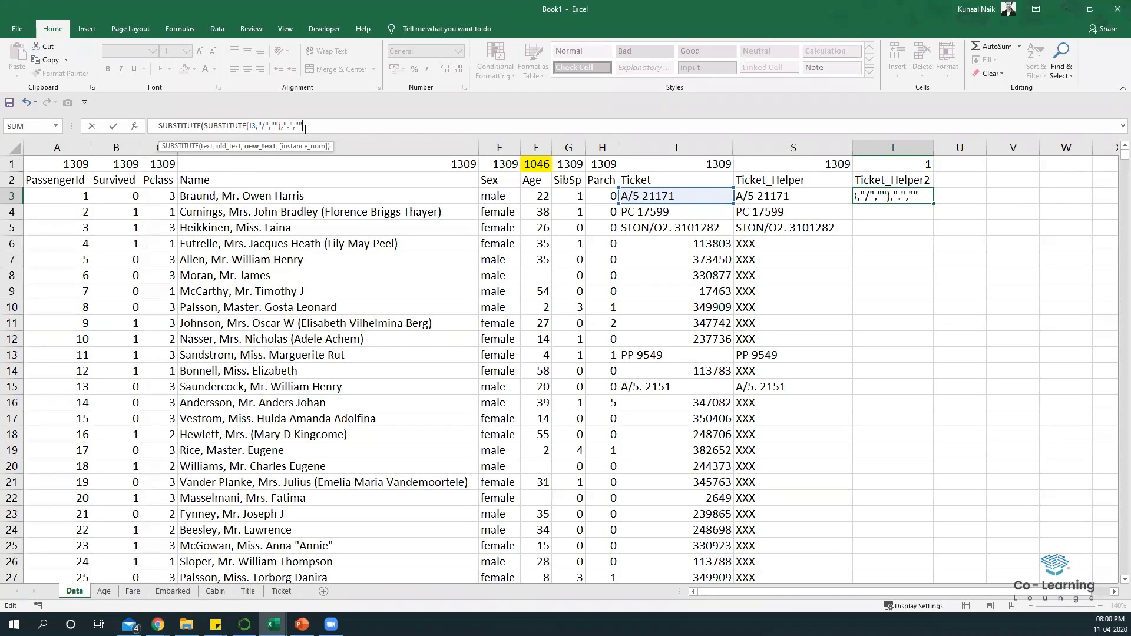
key("Return")
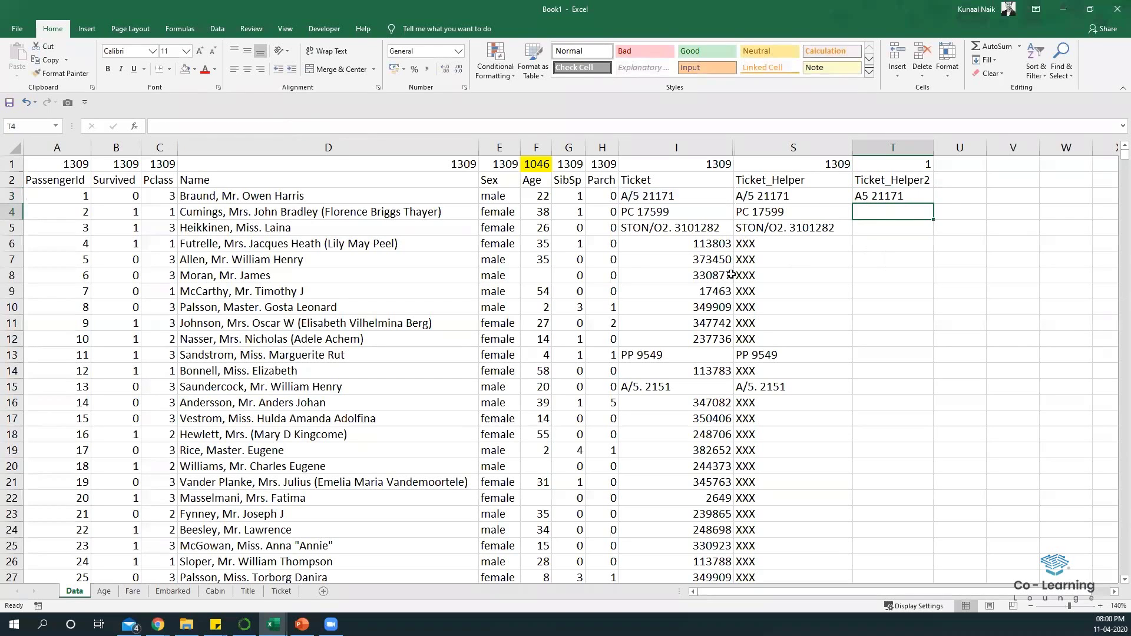
Step: Copy the T3 formula down through T9
left_click(661, 196)
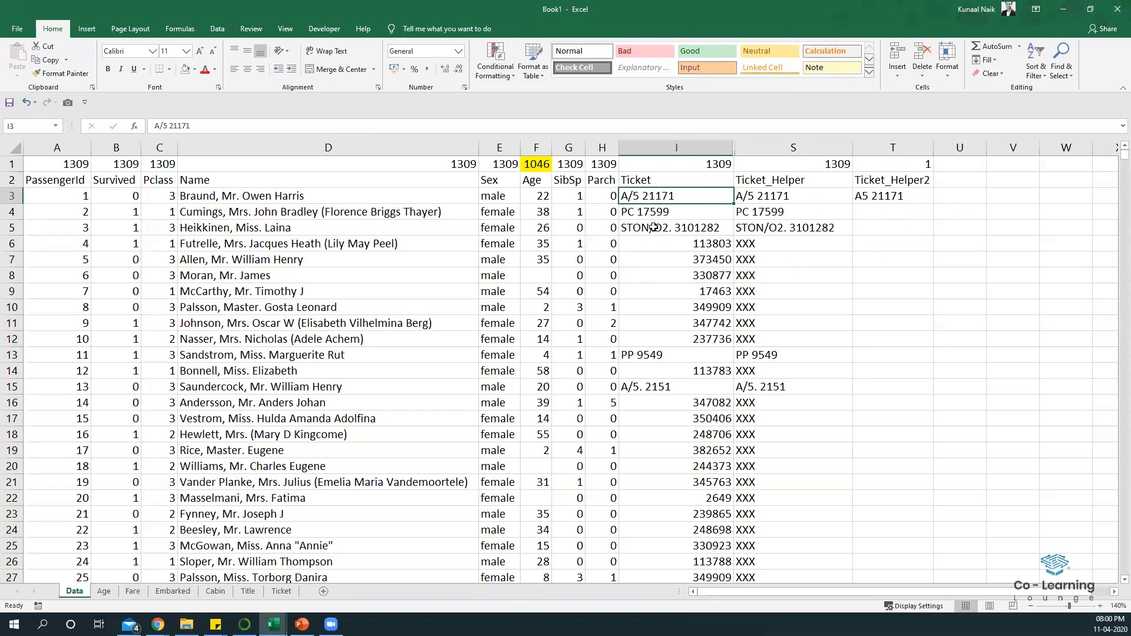
left_click(906, 200)
key("ctrl+c")
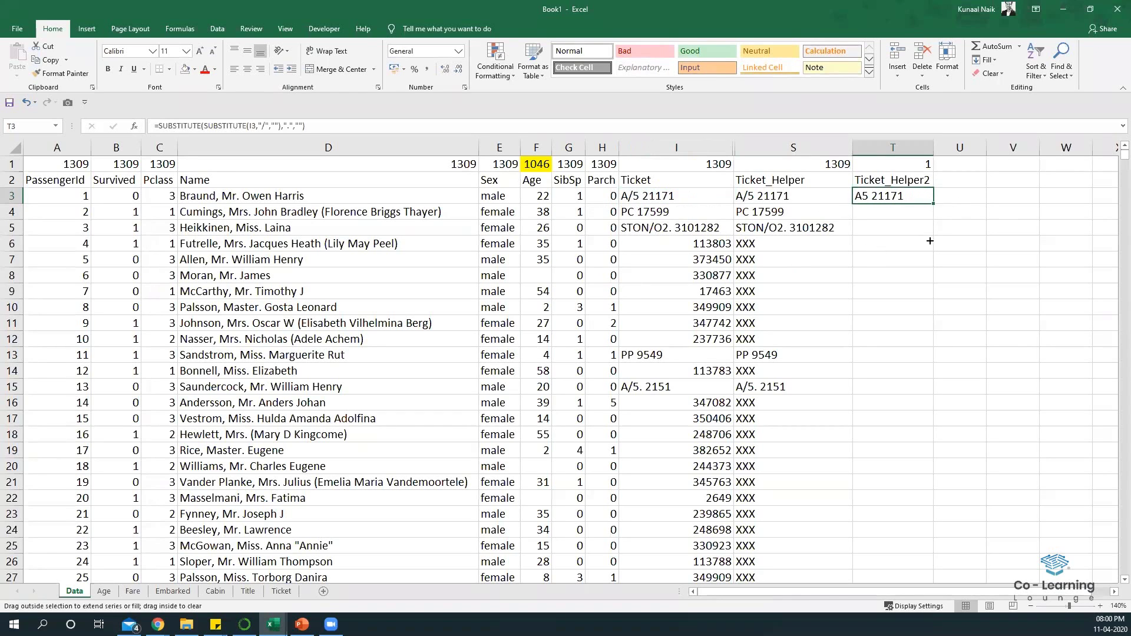
left_click_drag(906, 199, 898, 291)
key("ctrl+v")
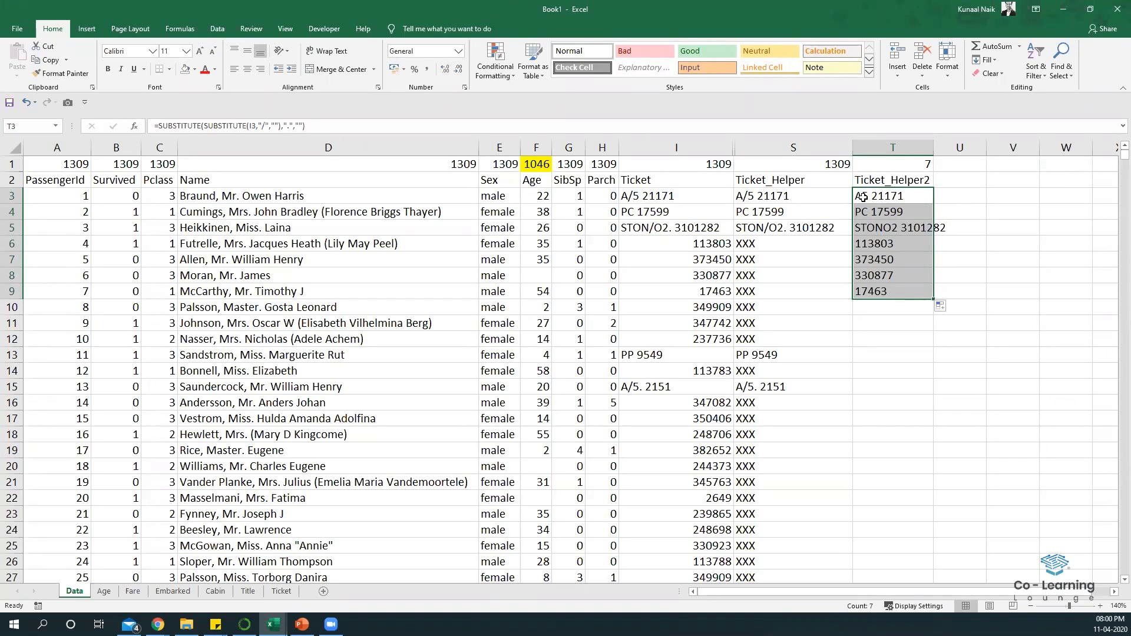
left_click(1004, 168)
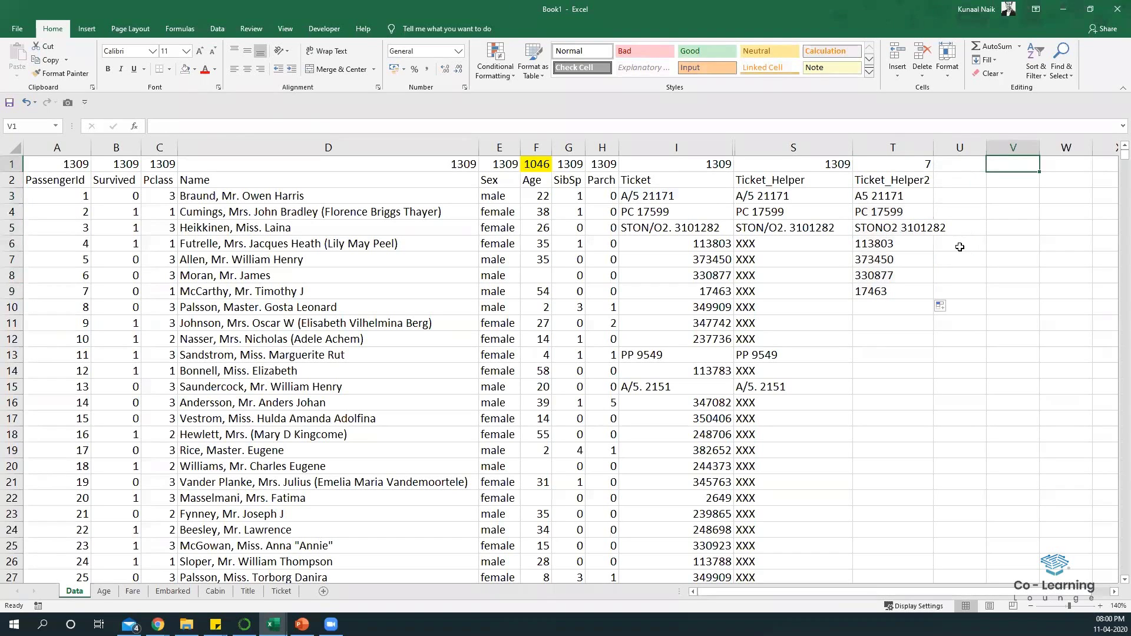
type("char num")
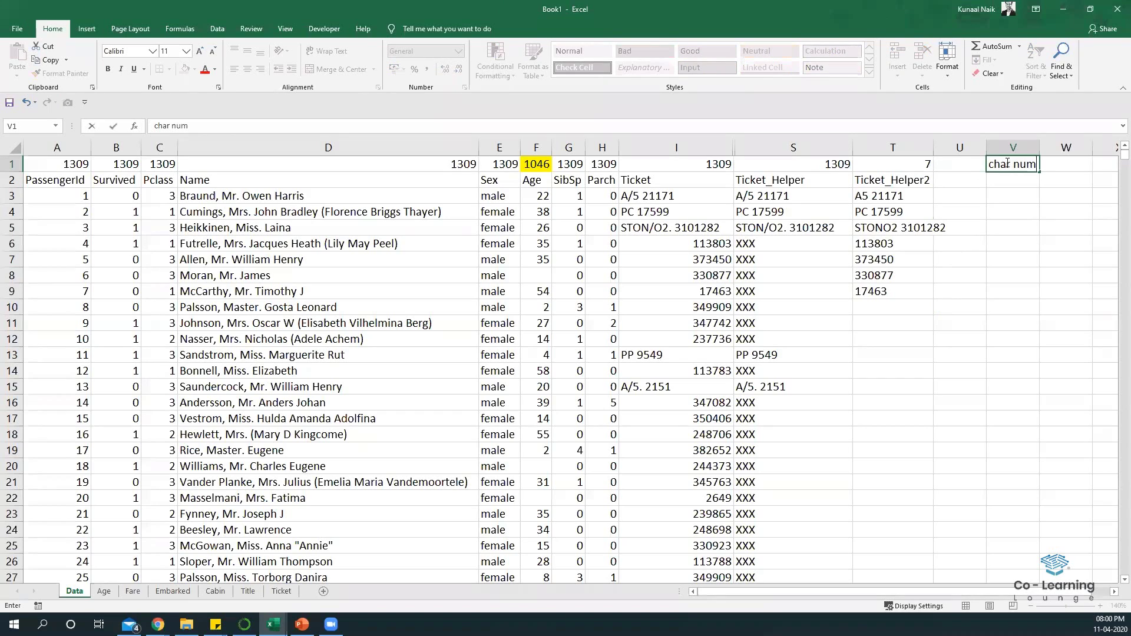
left_click_drag(1007, 163, 989, 164)
key("Escape")
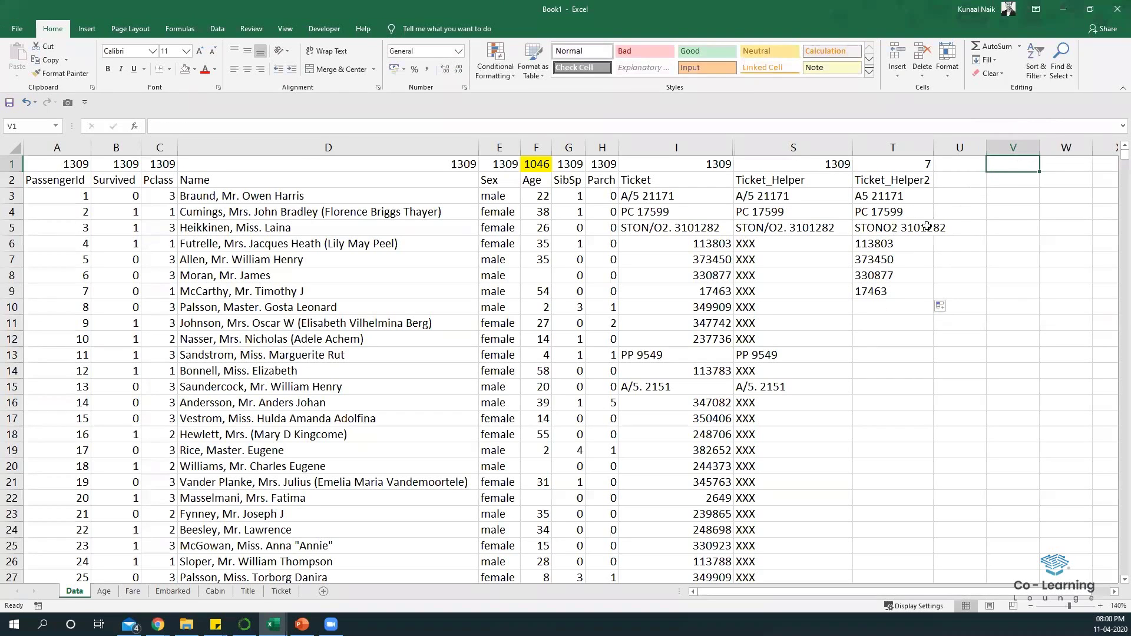
Step: Fill the formula from T9 down the rest of the Ticket_Helper2 column
left_click(901, 294)
left_click_drag(933, 301, 933, 301)
double_click(933, 301)
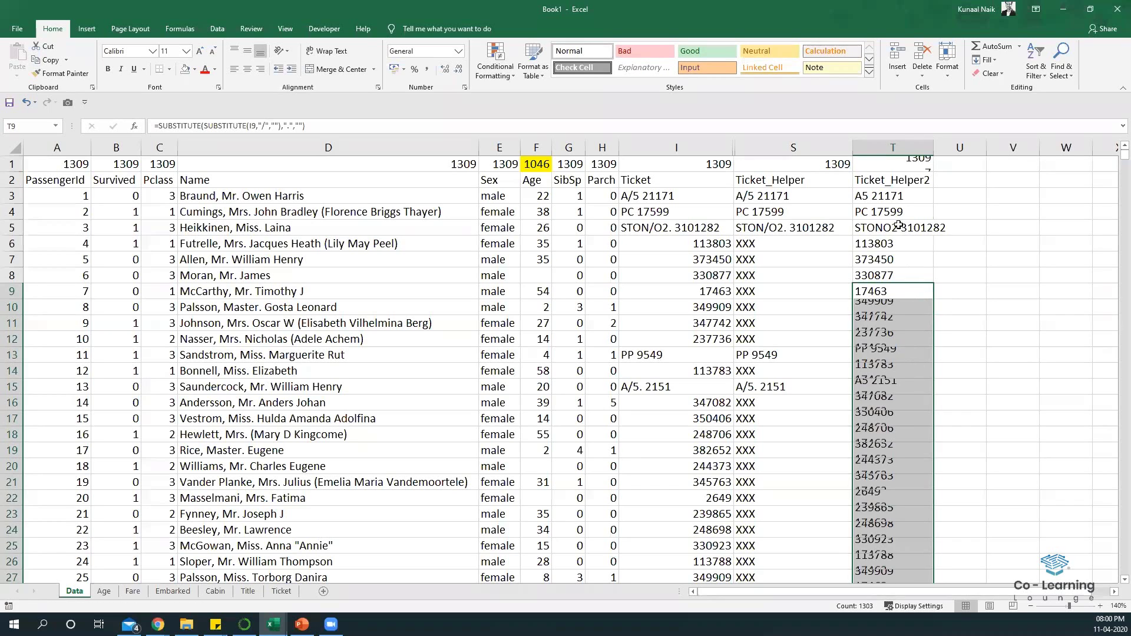
Step: Try wrapping the T3 formula in LEFT, with FIND(I3," ",) as the number of characters to keep
left_click(854, 197)
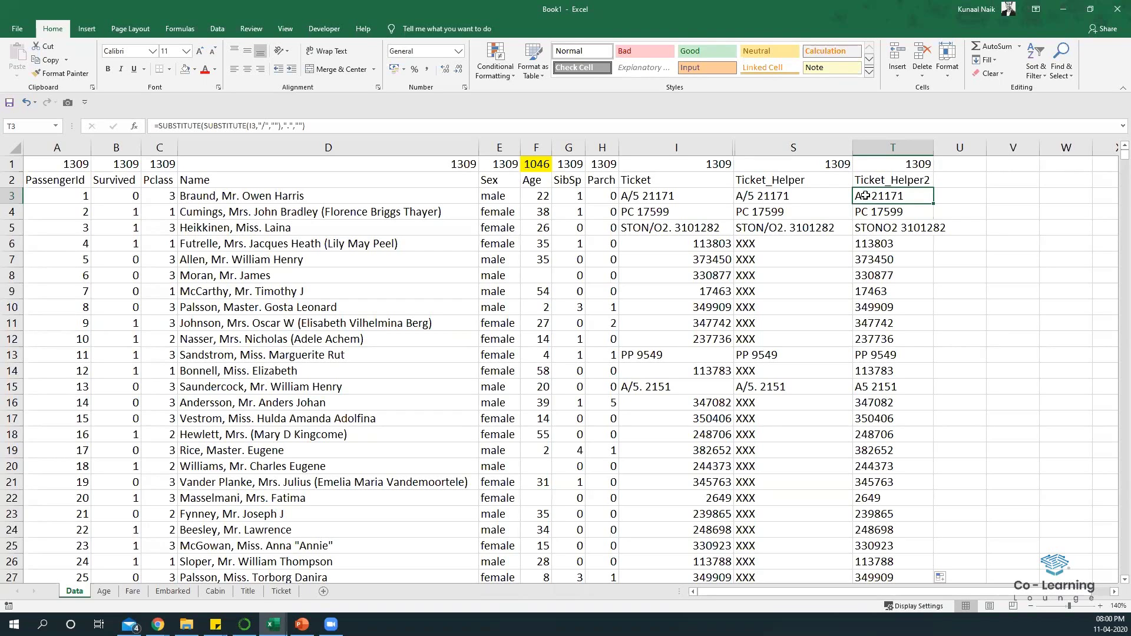
left_click(158, 126)
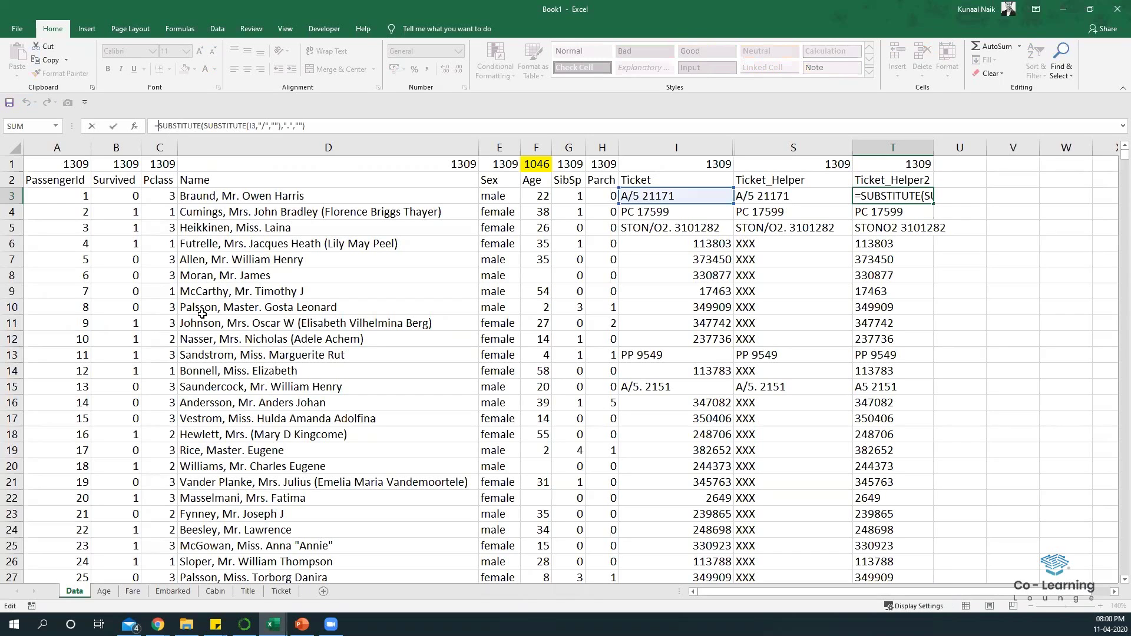
type("LEFT(")
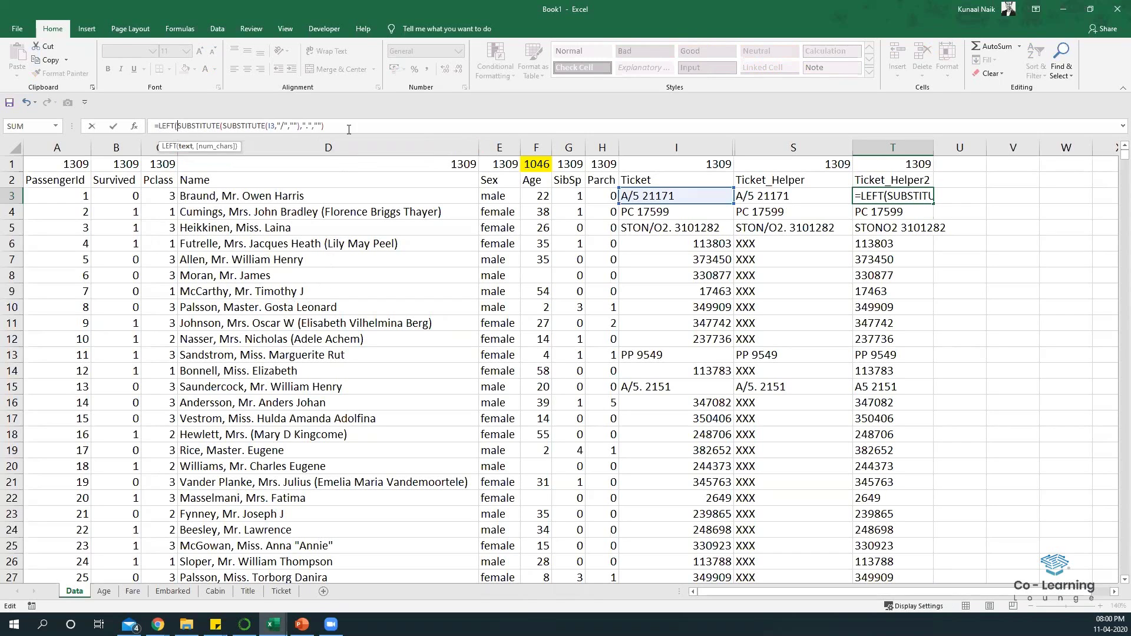
left_click(366, 126)
type(",fin")
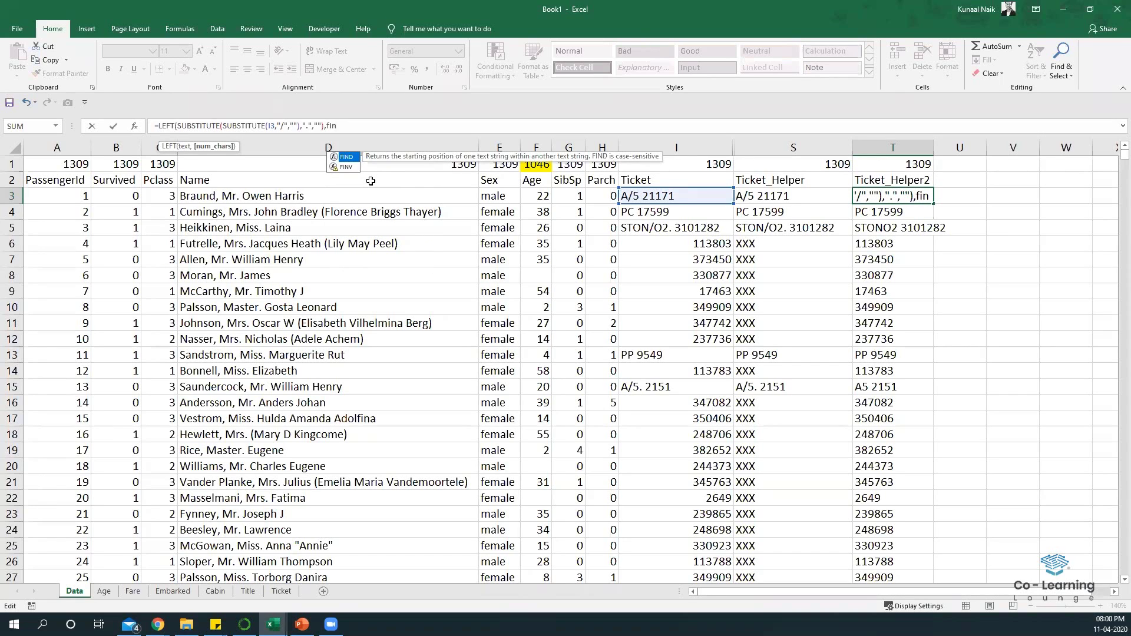
key("Tab")
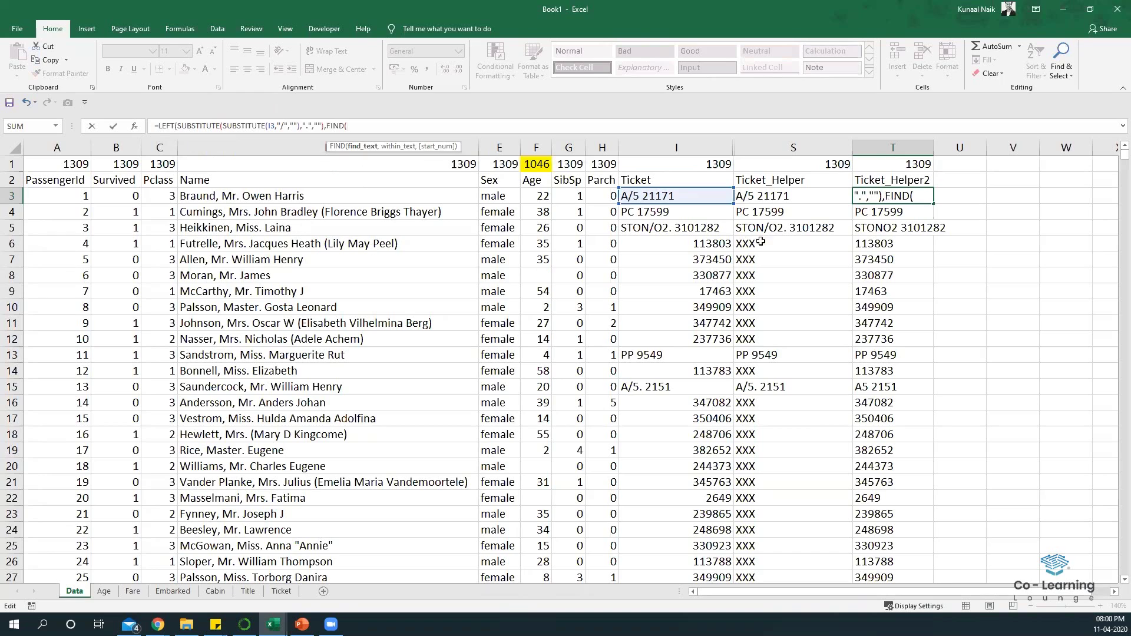
left_click(666, 197)
type(",")
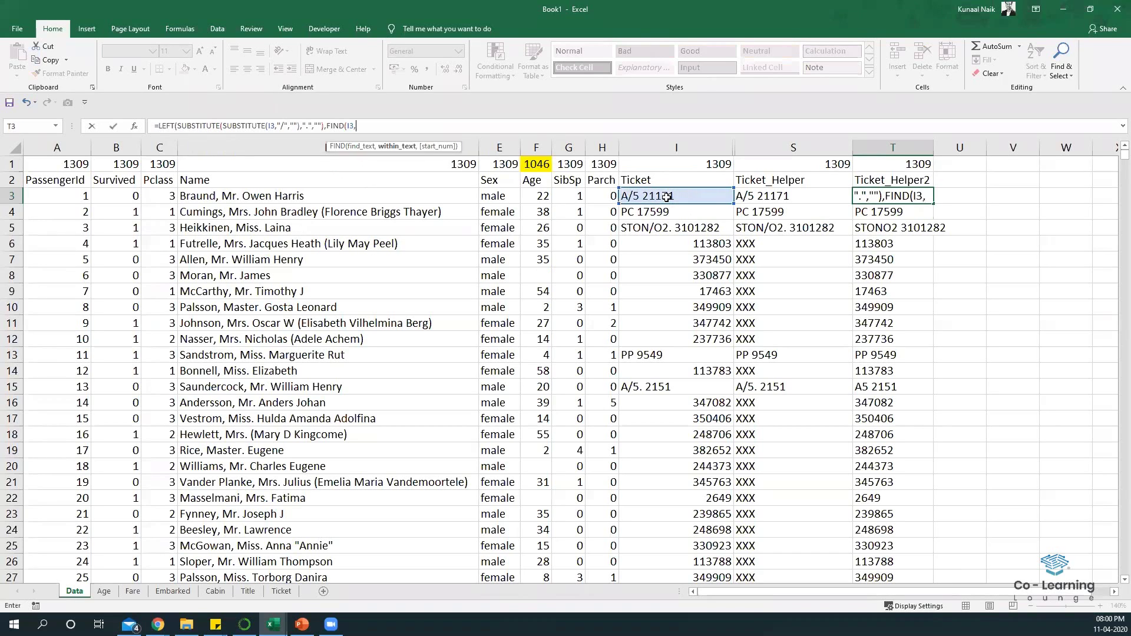
type("\" \"")
type(",")
type("1)")
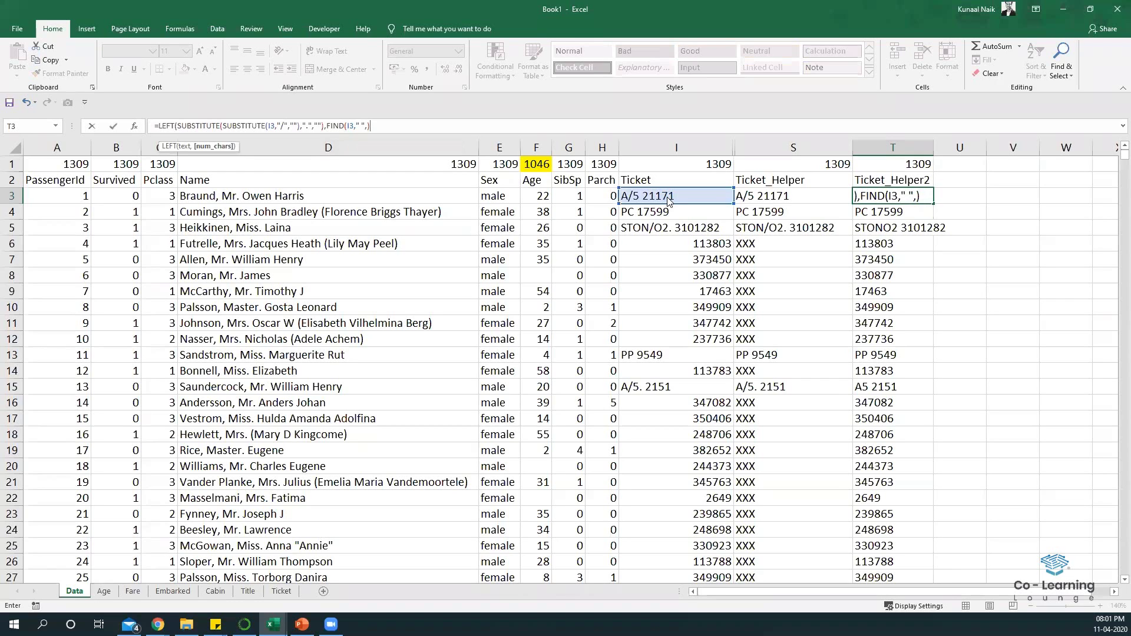
key("Return")
key("Return")
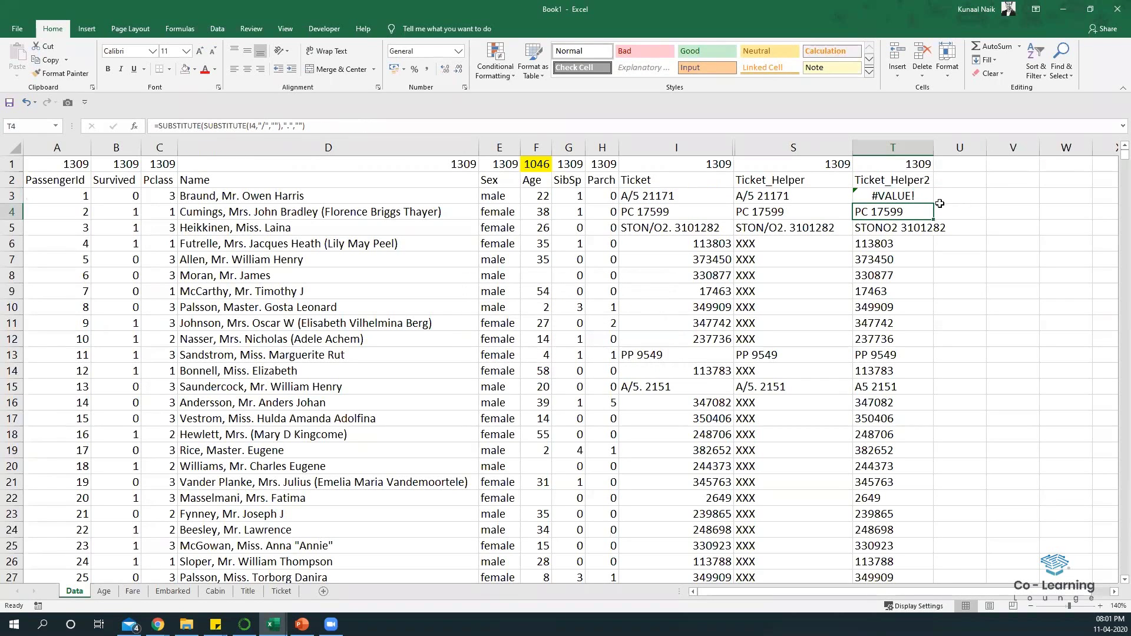
Step: Remove the trailing comma after the space argument of FIND in the T3 formula
left_click(911, 195)
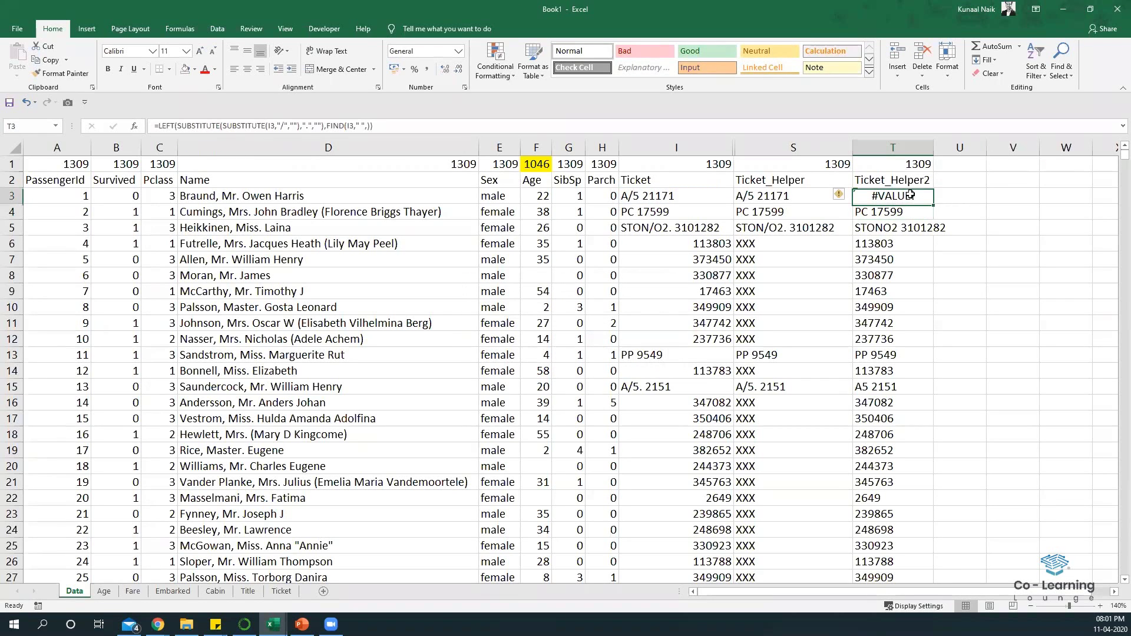
left_click(368, 127)
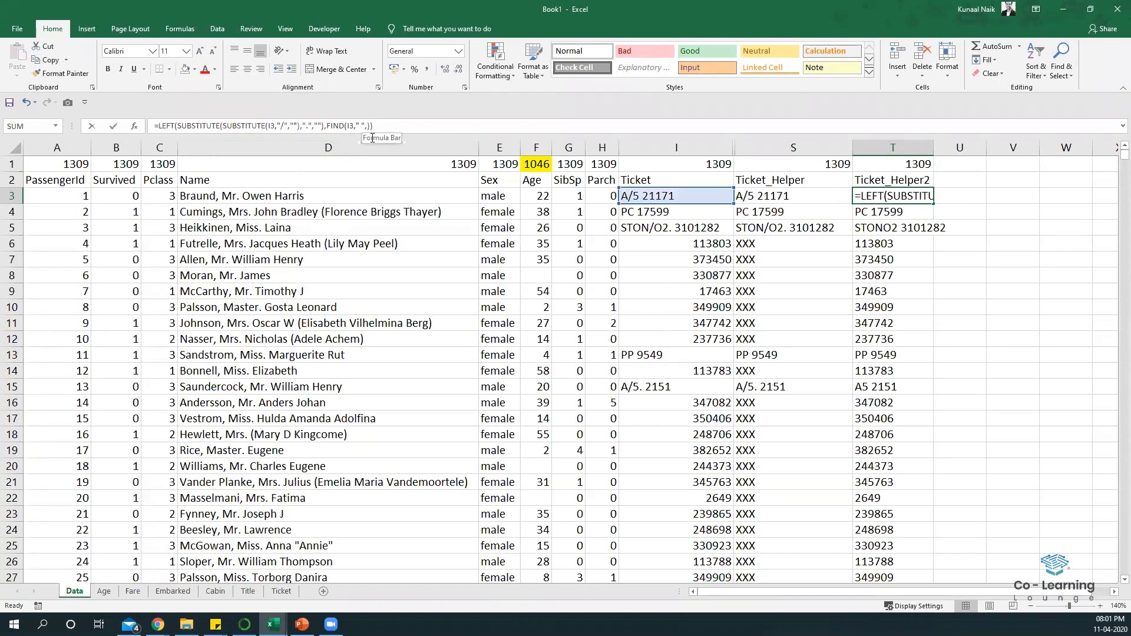
key("Return")
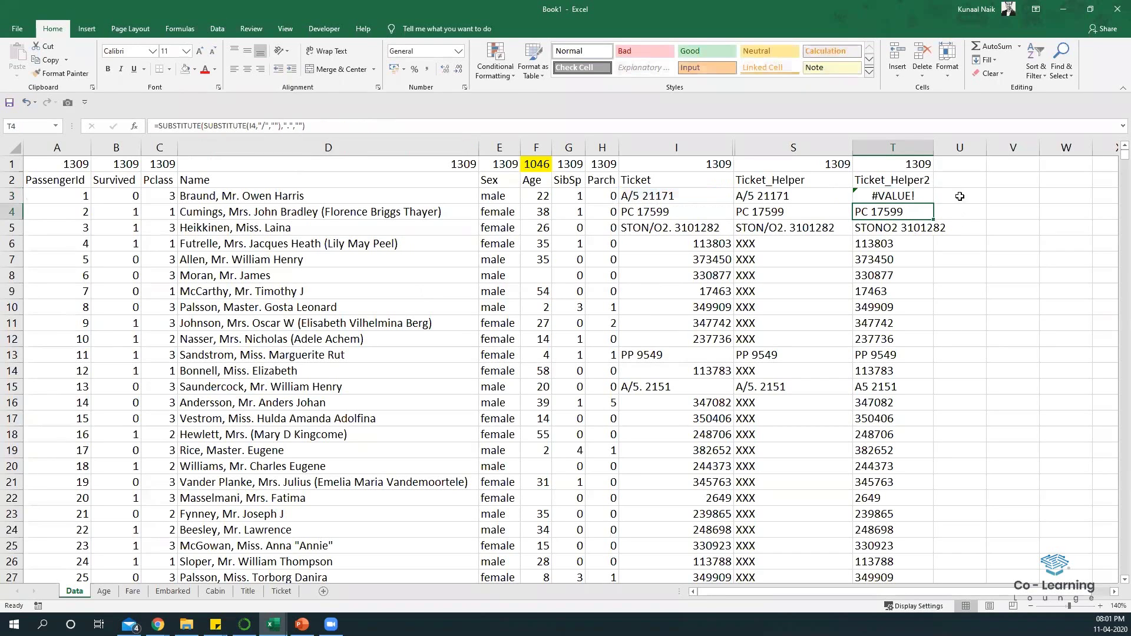
Step: Try swapping the FIND arguments in T3 so the formula reads =LEFT(SUBSTITUTE(SUBSTITUTE(I3,"/",""),".",""),FIND(" ",I3))
left_click(889, 198)
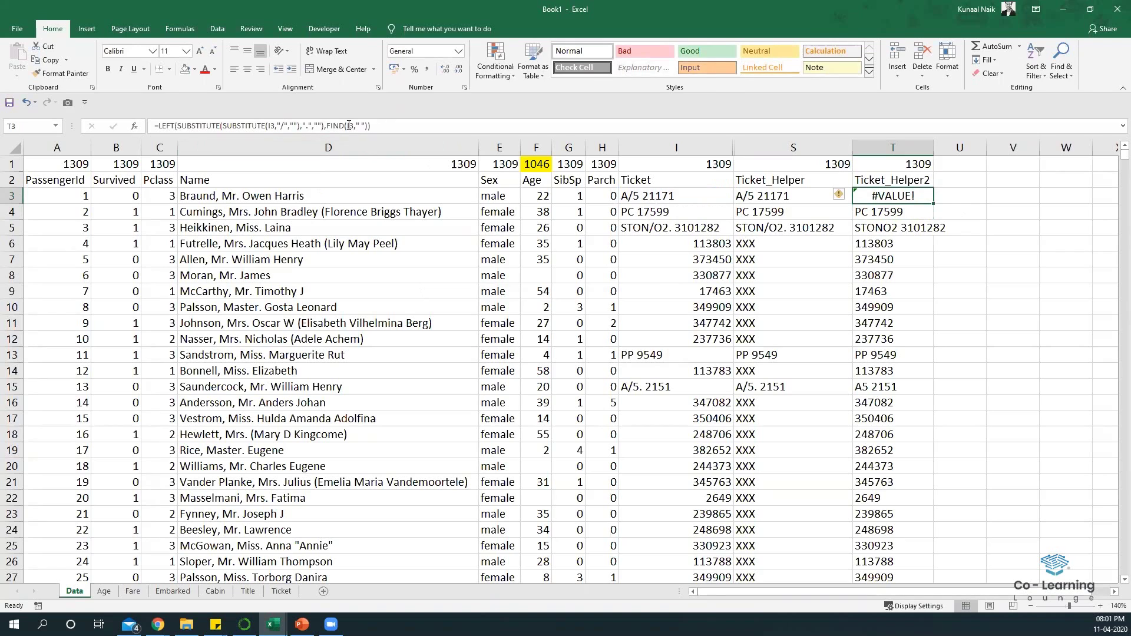
left_click(349, 126)
left_click(354, 126)
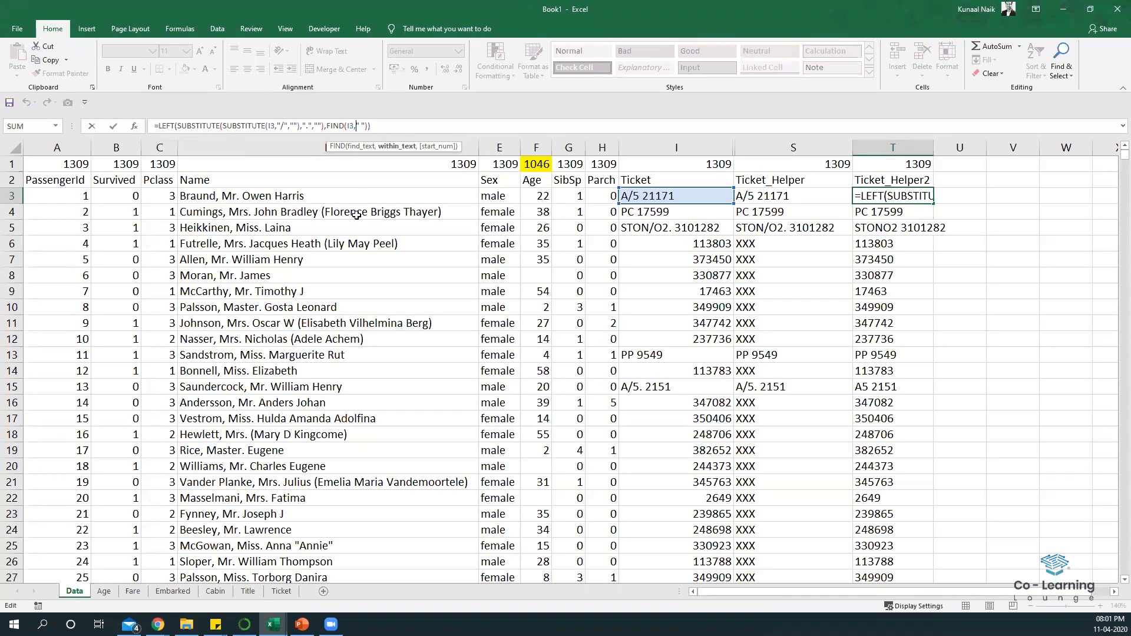
key("BackSpace")
key("BackSpace")
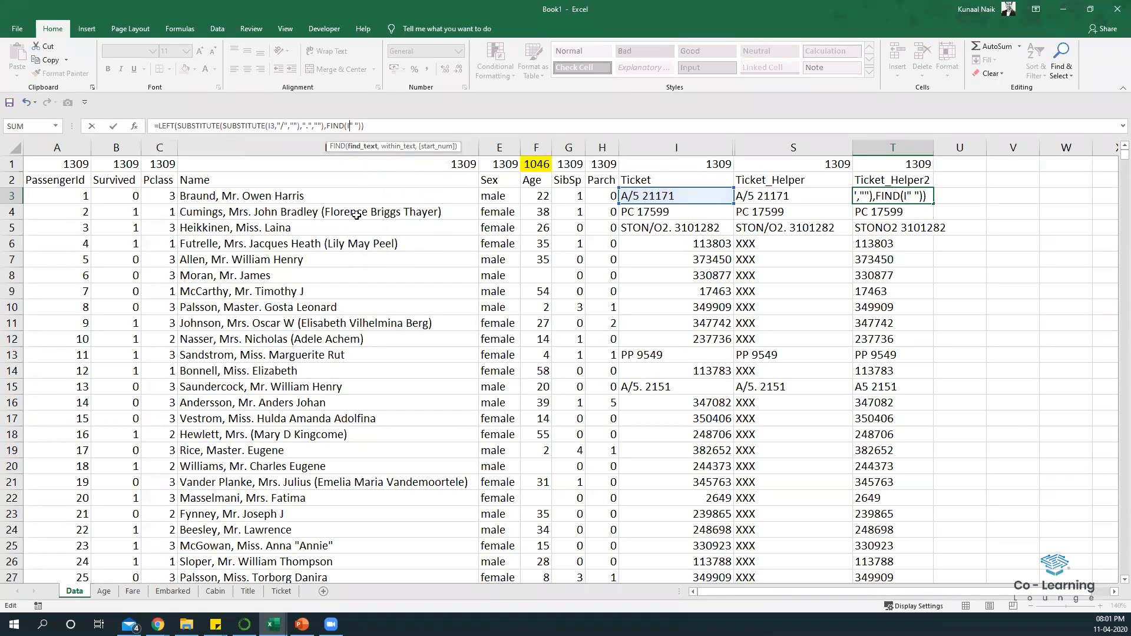
key("BackSpace")
type(",")
left_click(653, 196)
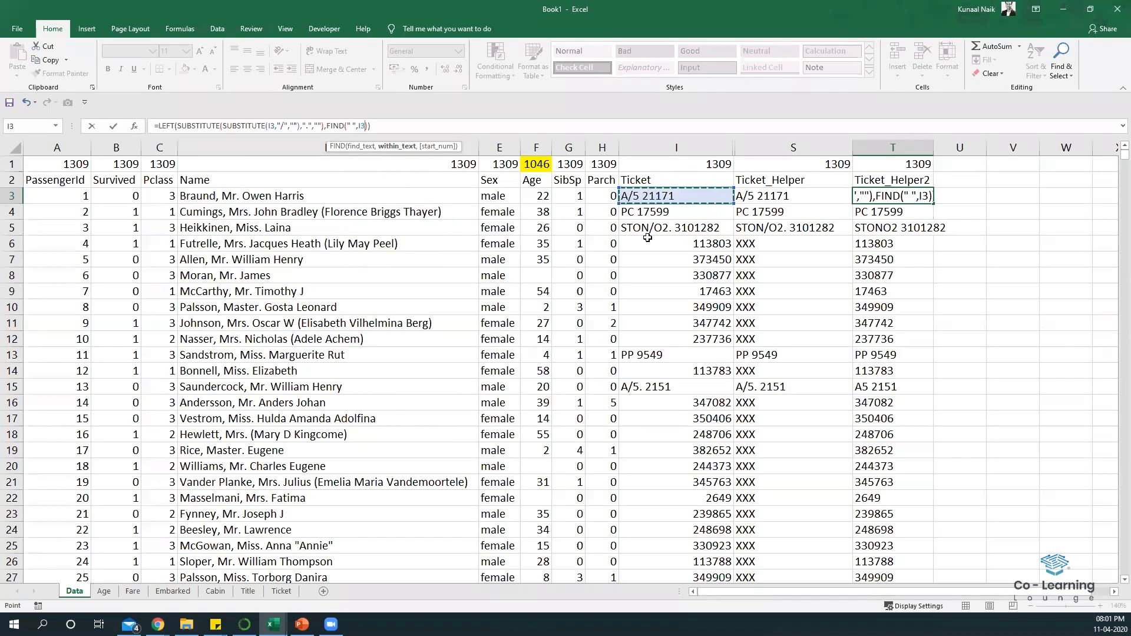
key("Return")
Step: Undo the LEFT and FIND edits in T3, restoring =SUBSTITUTE(SUBSTITUTE(I3,"/",""),".","")
left_click(908, 192)
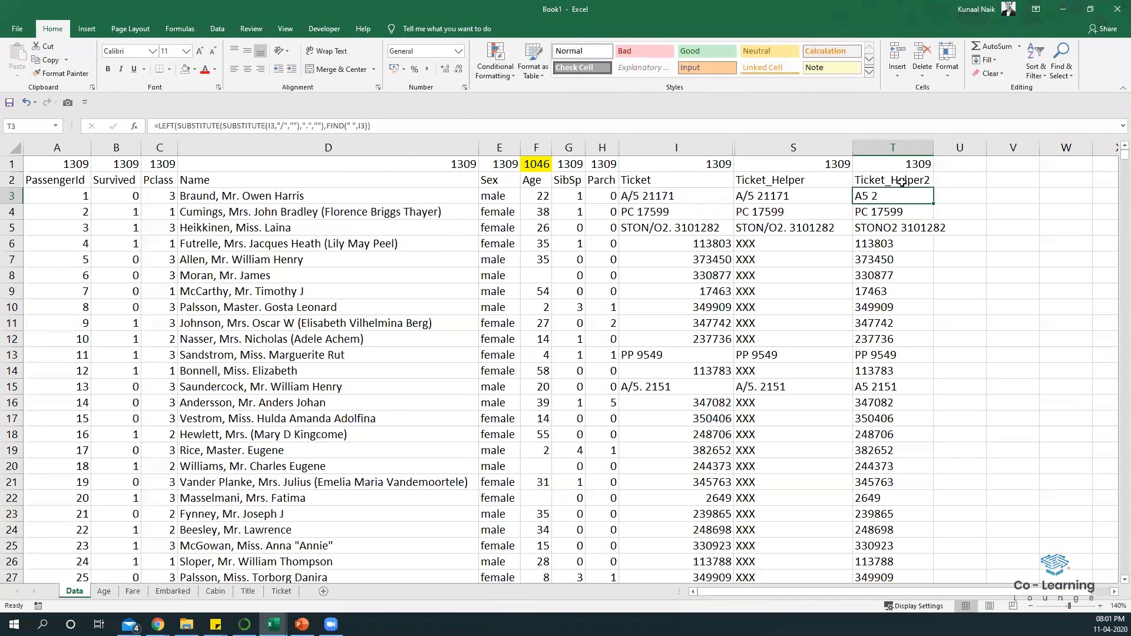
left_click(351, 126)
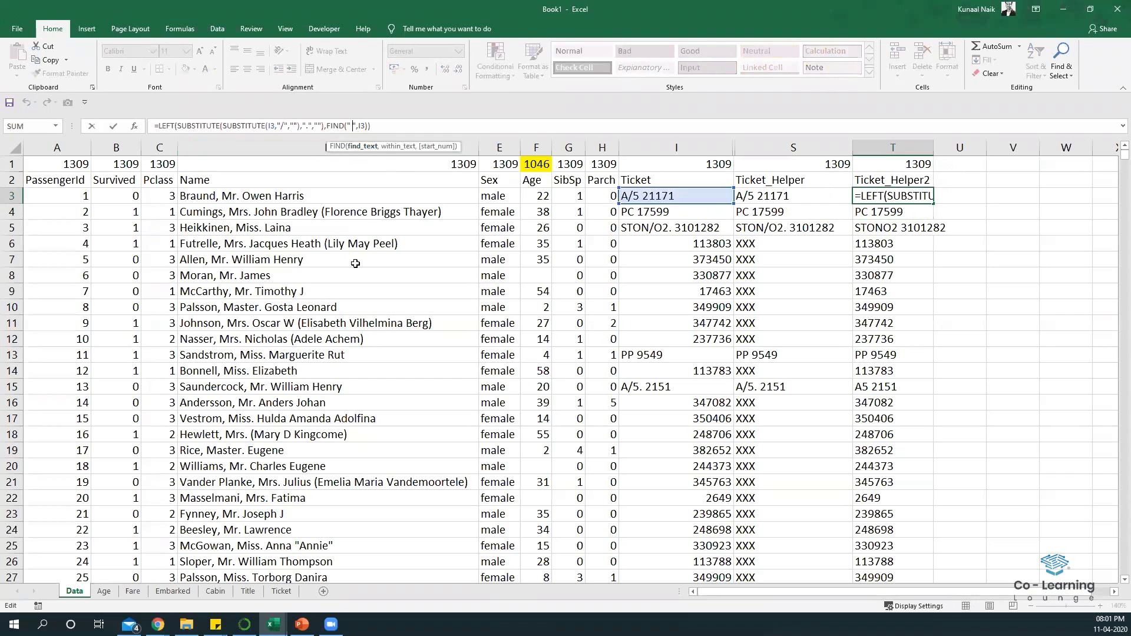
key("BackSpace")
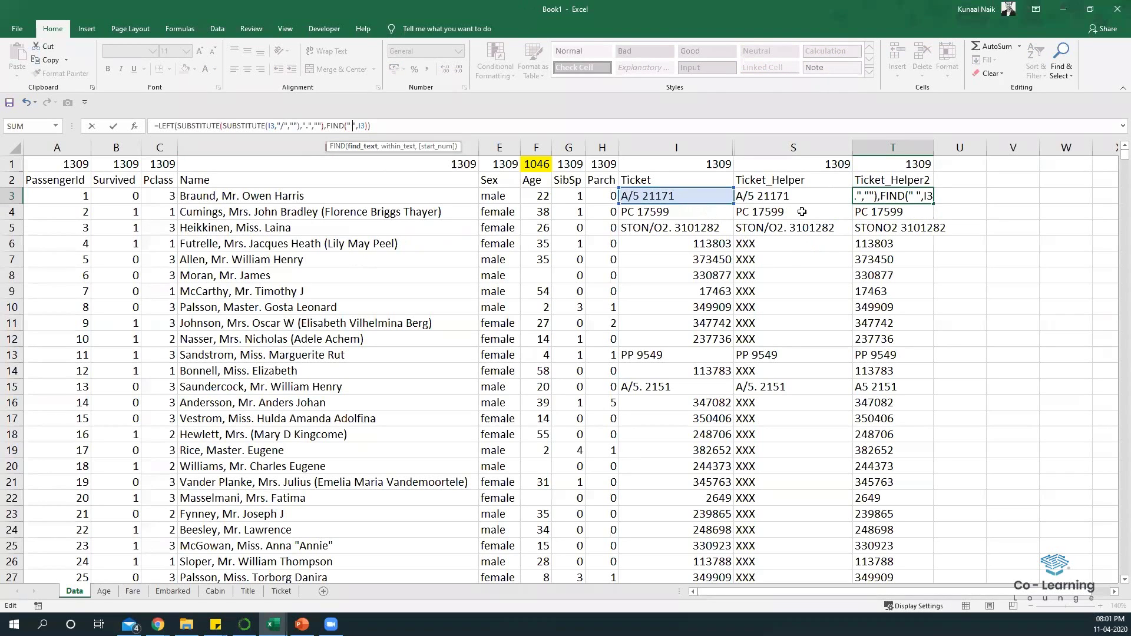
key("ctrl+Return")
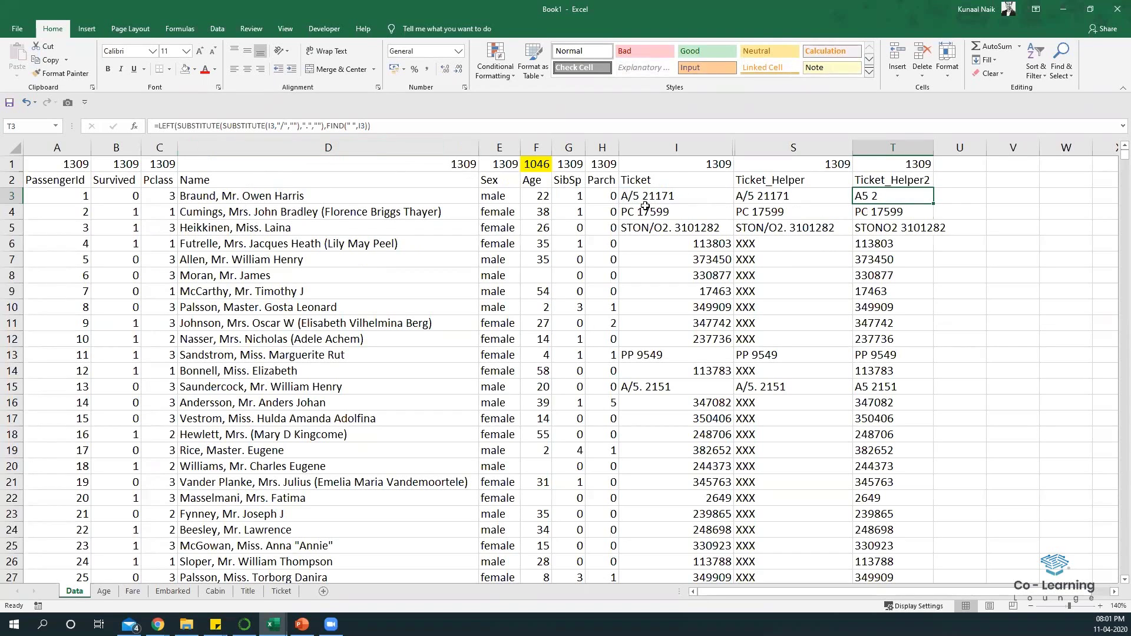
key("ctrl+z")
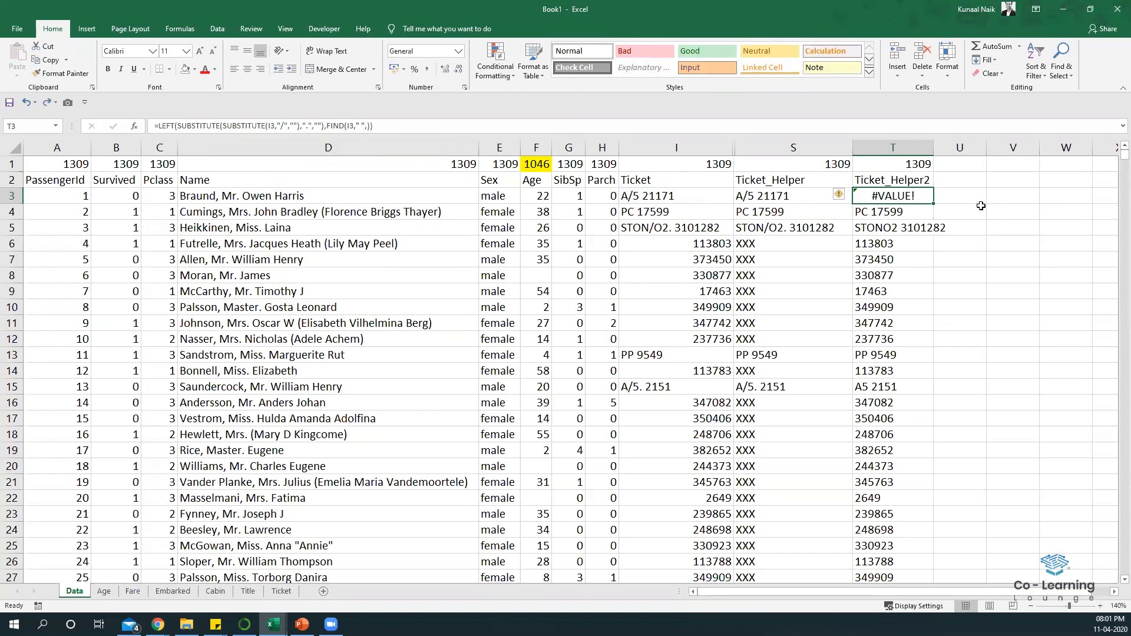
key("ctrl+z")
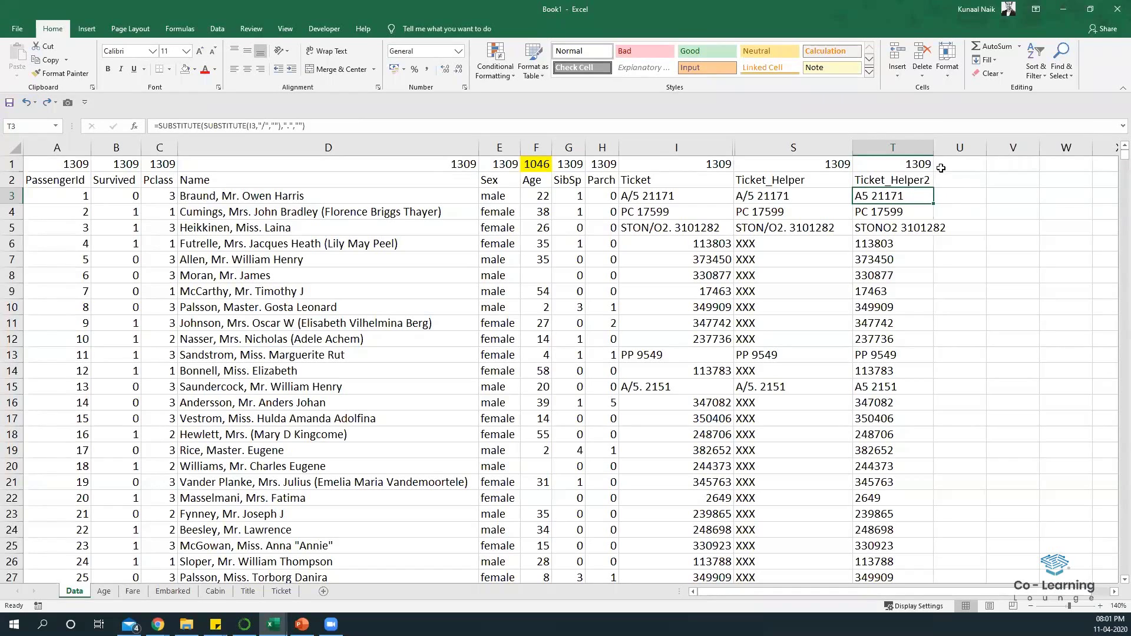
Step: Enter =LEFT(T3,FIND(" ",T3)) in U3 to extract the ticket prefix, accepting the closing-parenthesis correction
left_click(951, 196)
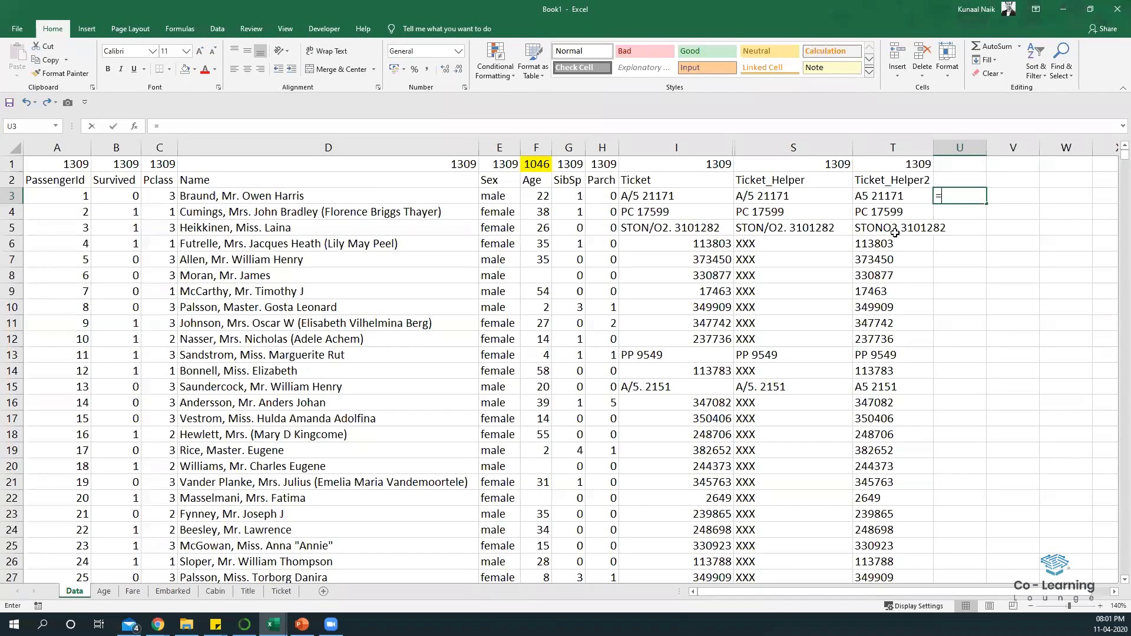
type("LEFT(")
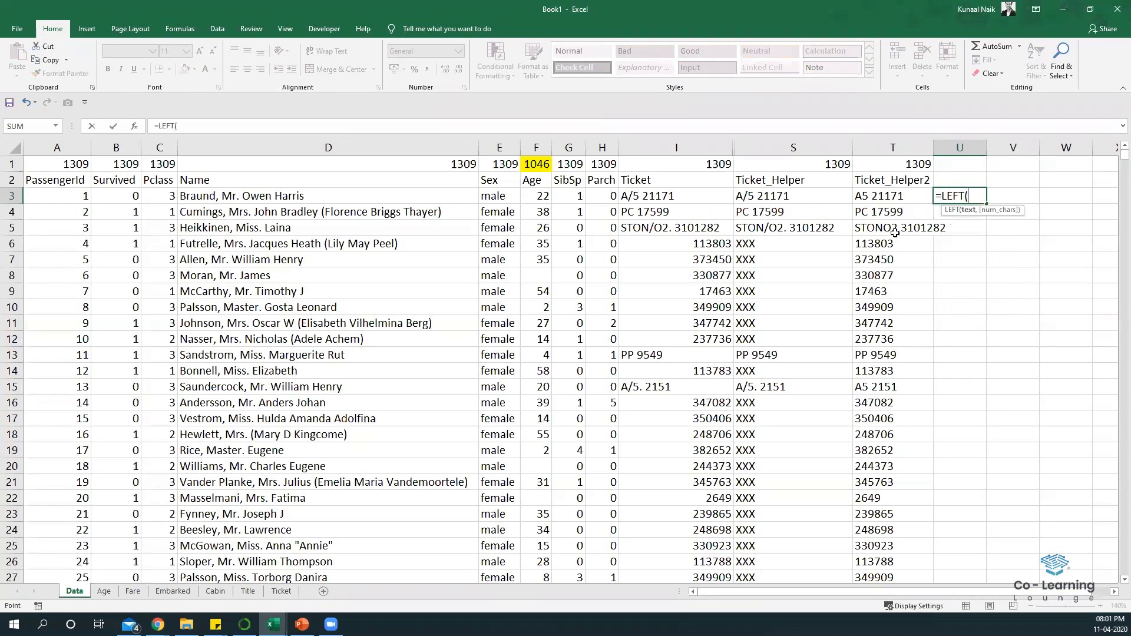
key("Left")
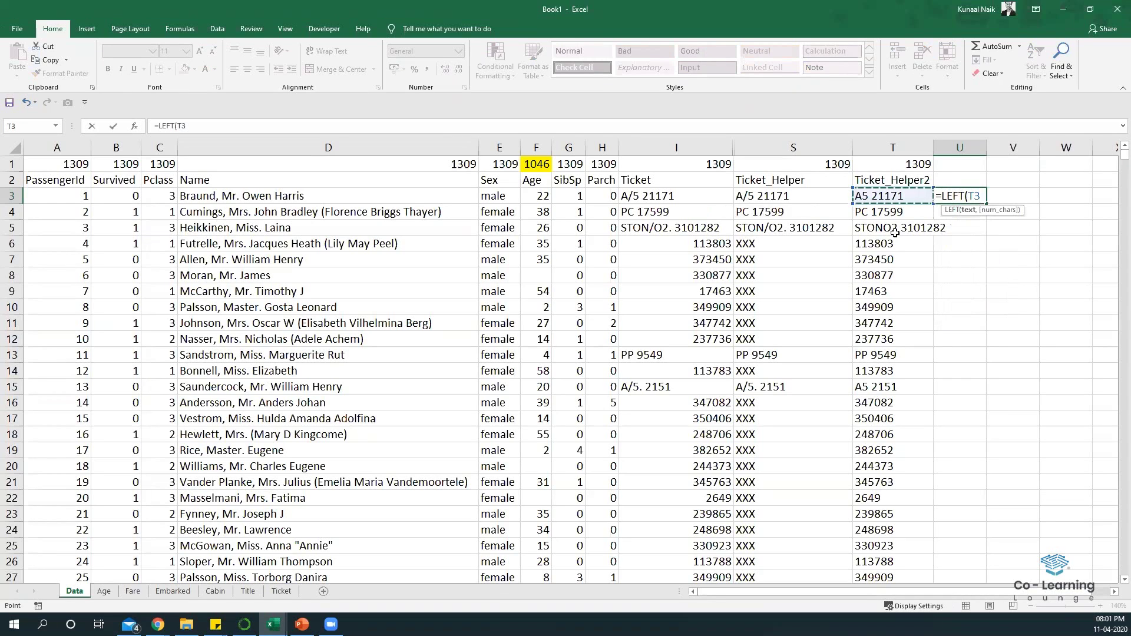
type(",FIND(")
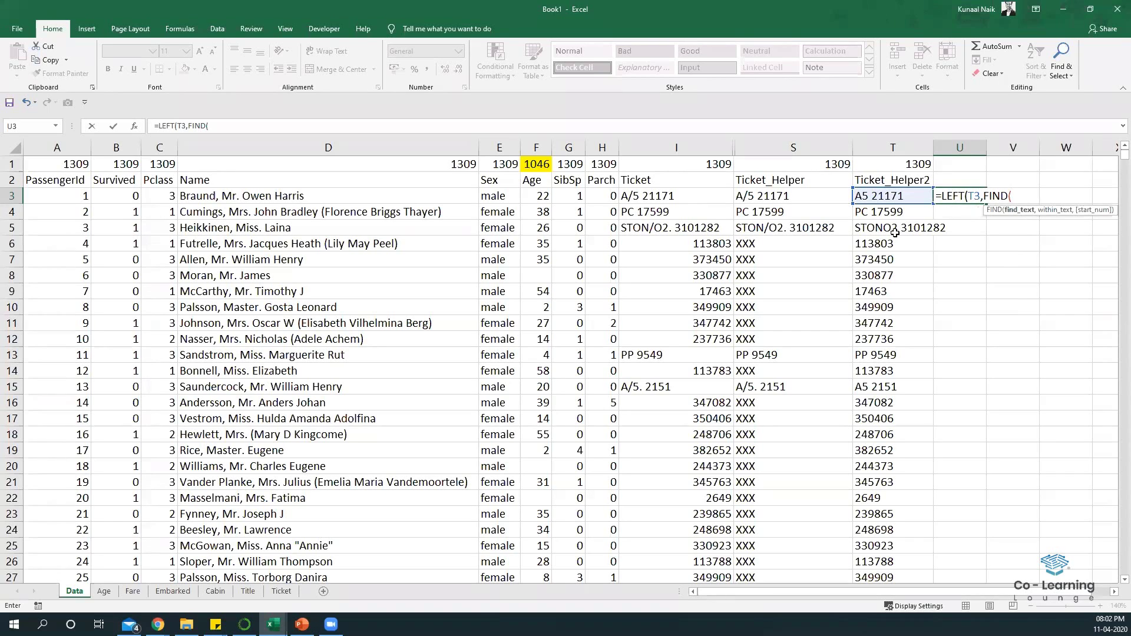
type("\" \",")
left_click(876, 202)
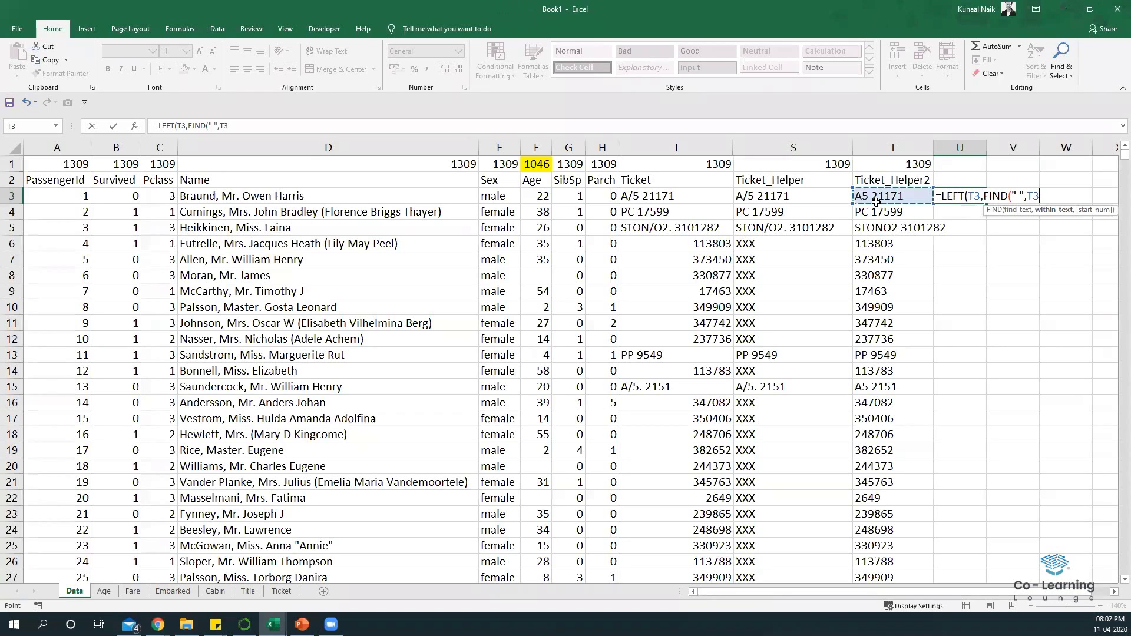
type(")")
key("Return")
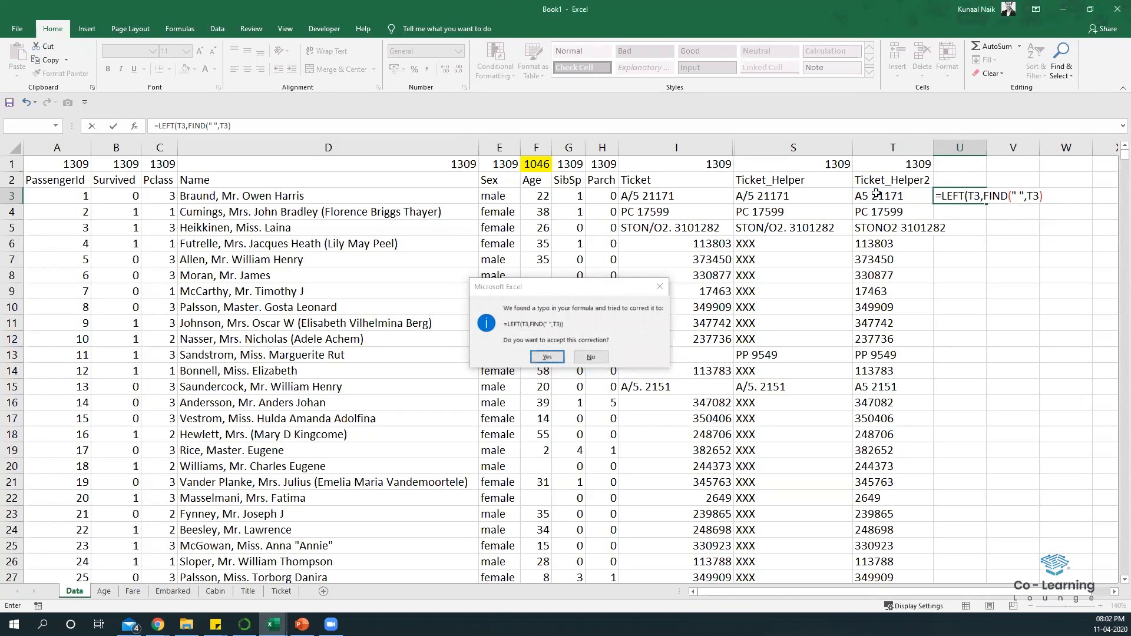
key("Return")
Step: Fill the U3 LEFT formula down the whole column
left_click(944, 197)
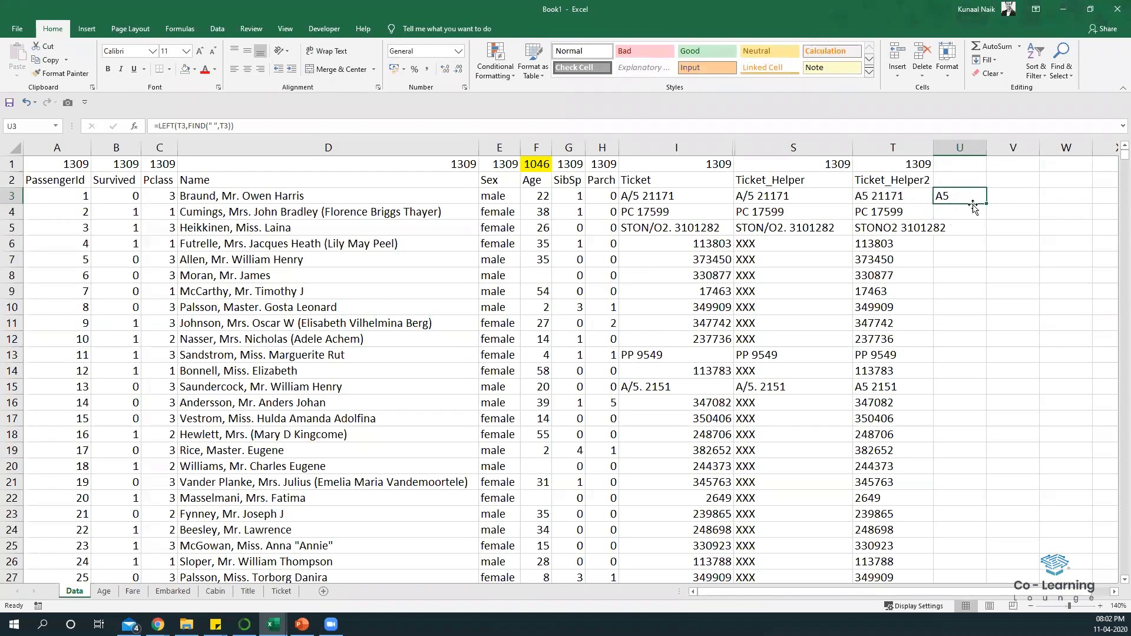
double_click(985, 206)
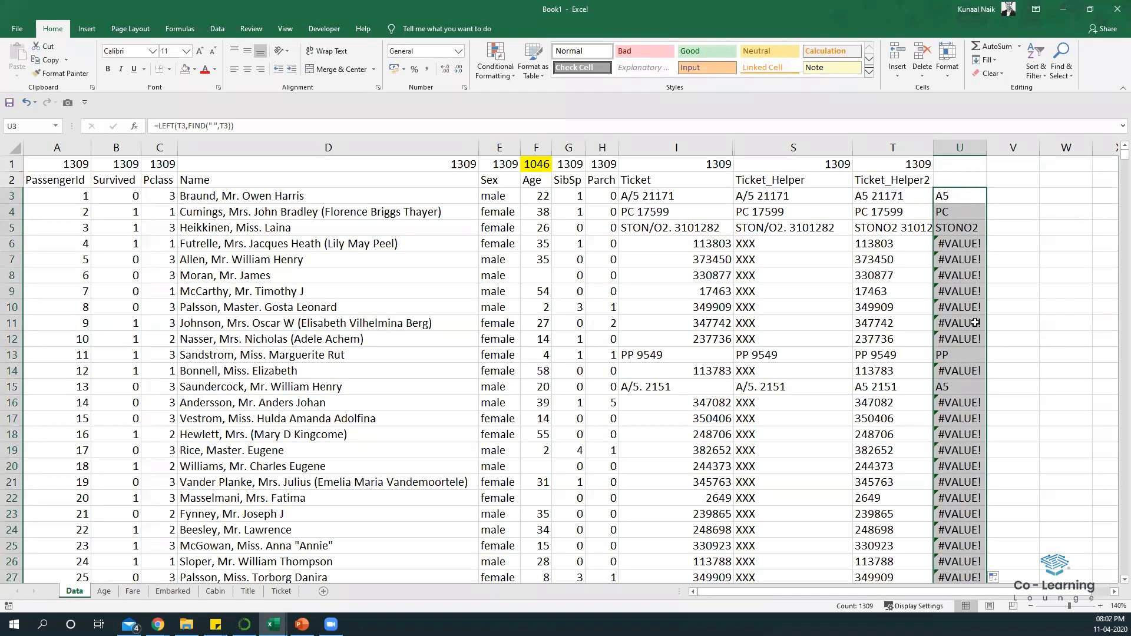
left_click(952, 245)
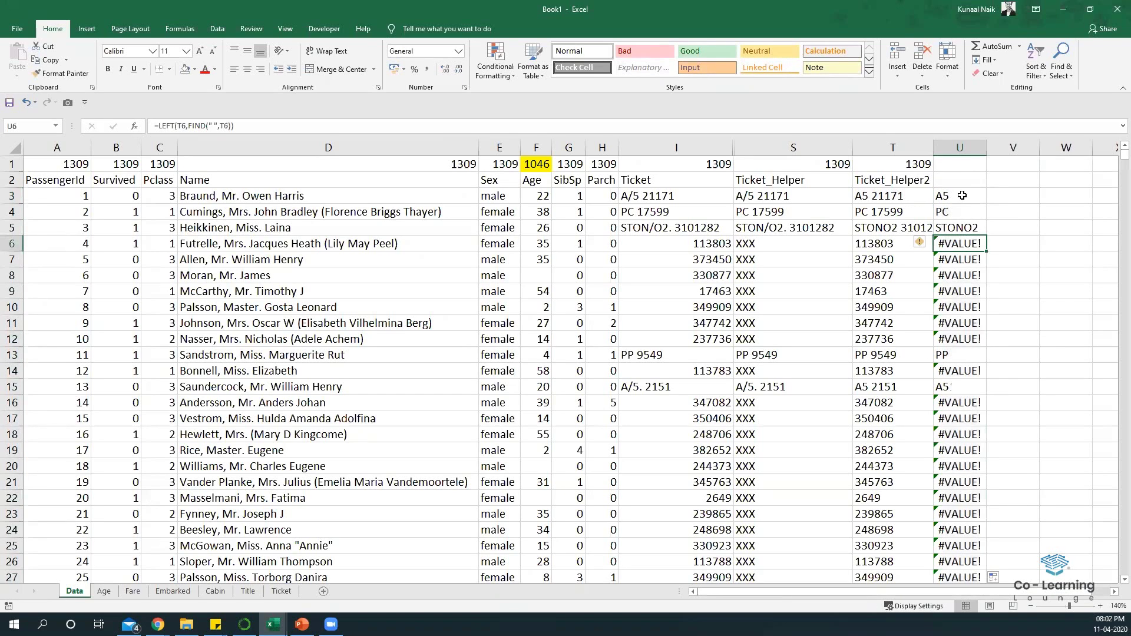
Step: Wrap the U3 formula in IF with S3 as the second argument: =IF(LEFT(T3,FIND(" ",T3)),S3)
double_click(962, 195)
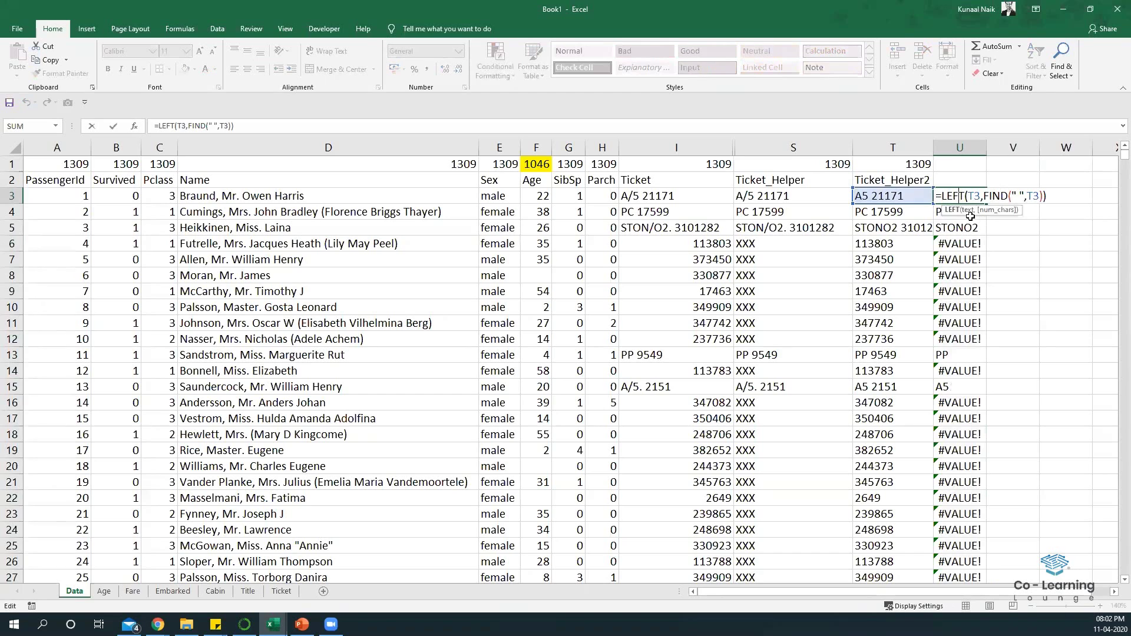
key("Escape")
double_click(961, 197)
left_click(943, 196)
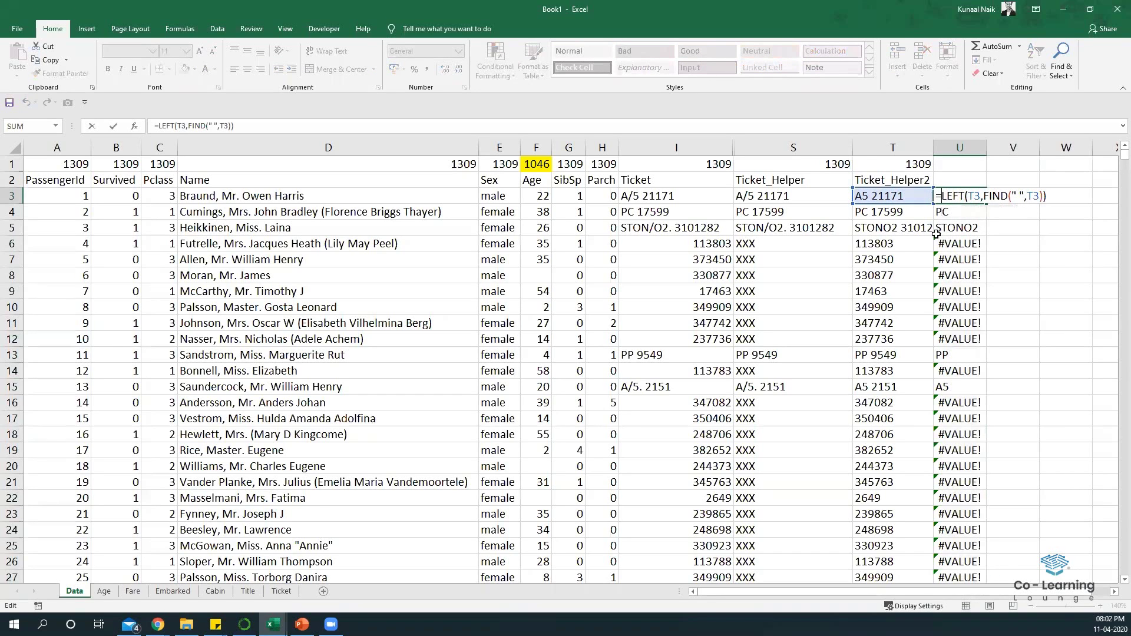
type("IF(")
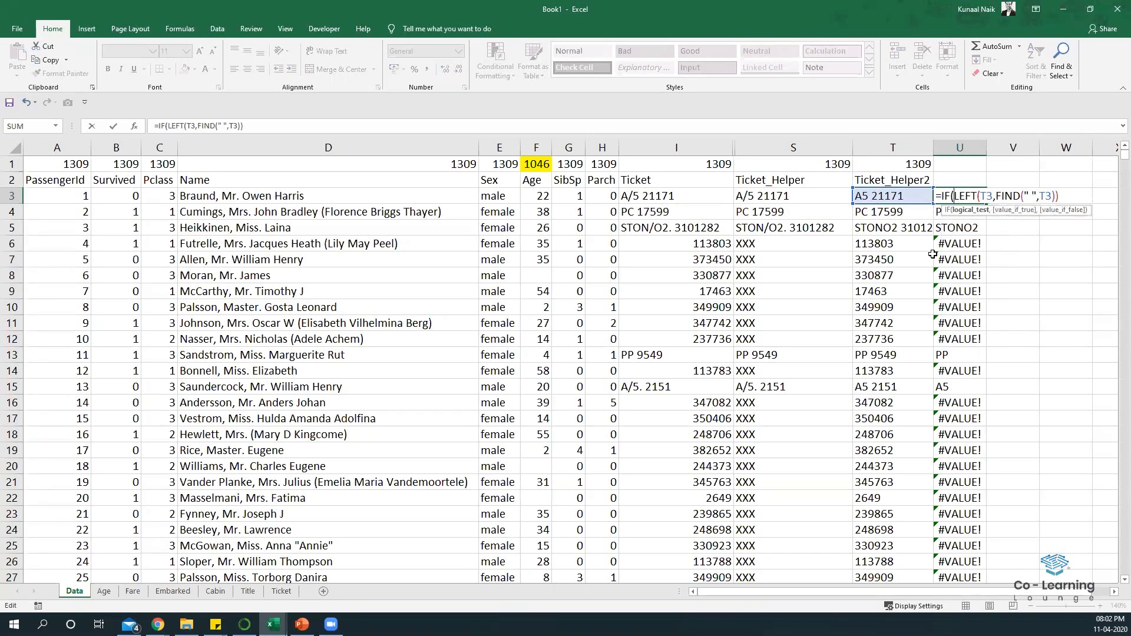
type(",")
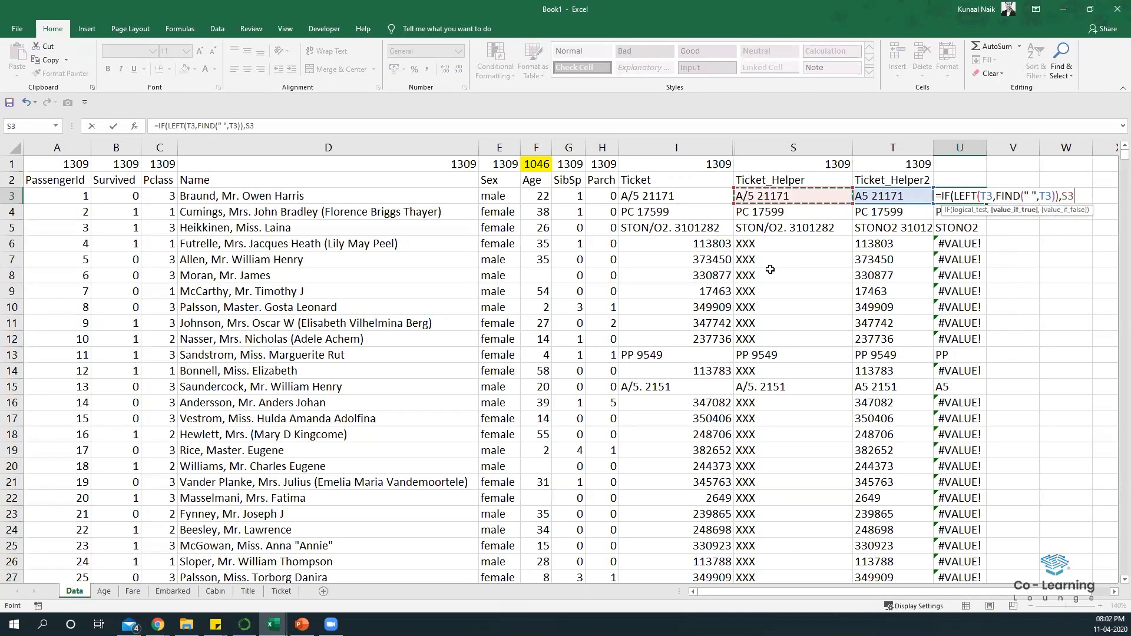
key("Return")
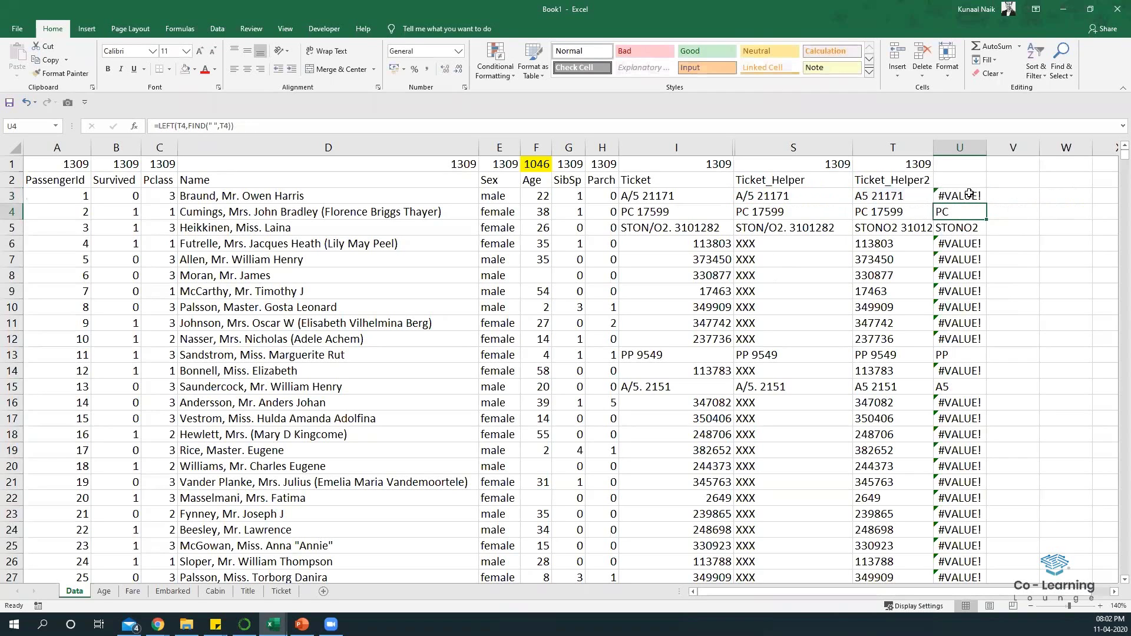
Step: Change IF to IFERROR in U3, giving =IFERROR(LEFT(T3,FIND(" ",T3)),S3), and fill it down column U
left_click(959, 195)
key("F2")
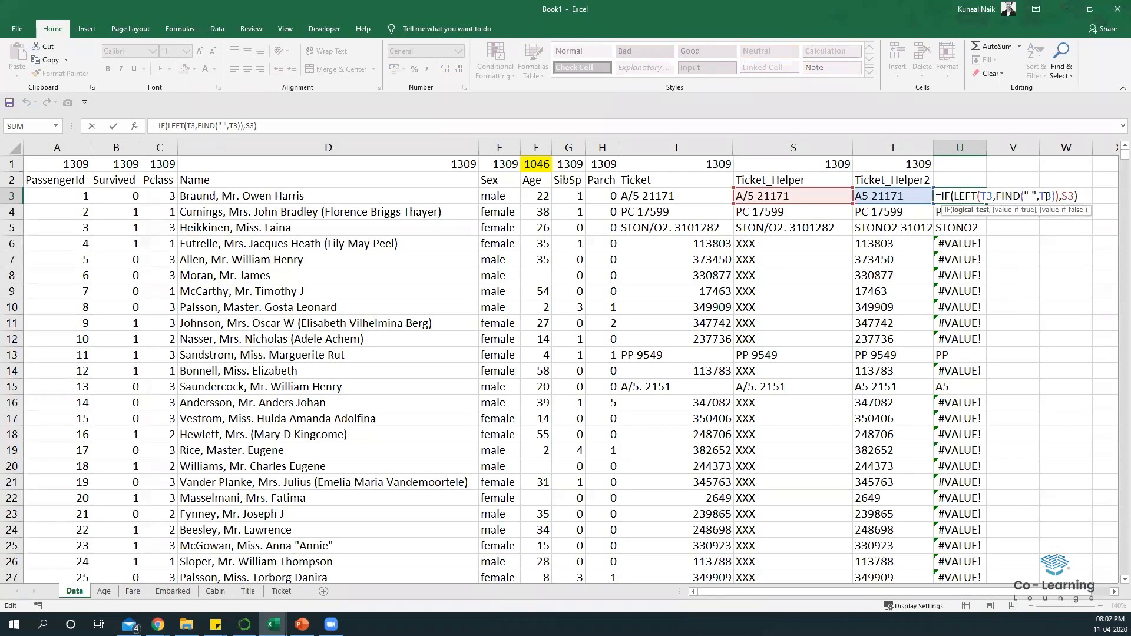
key("Escape")
double_click(952, 196)
left_click(950, 196)
type("ERROR")
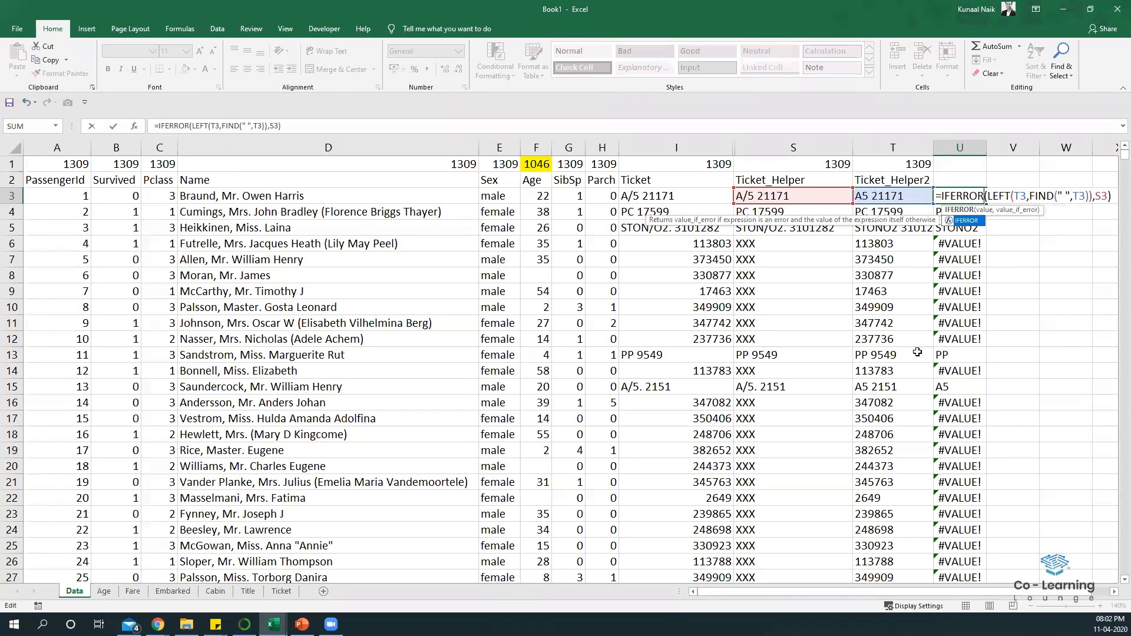
key("Return")
left_click(969, 196)
double_click(984, 202)
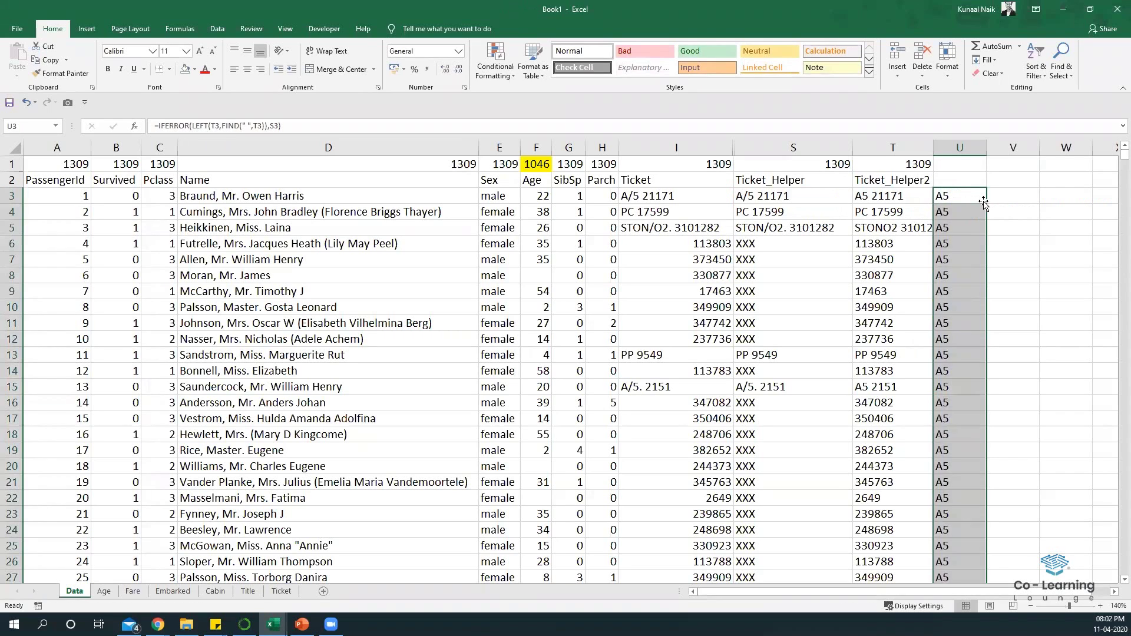
Step: Enter the header Ticket_1 in U2
left_click(947, 180)
type("Ticke")
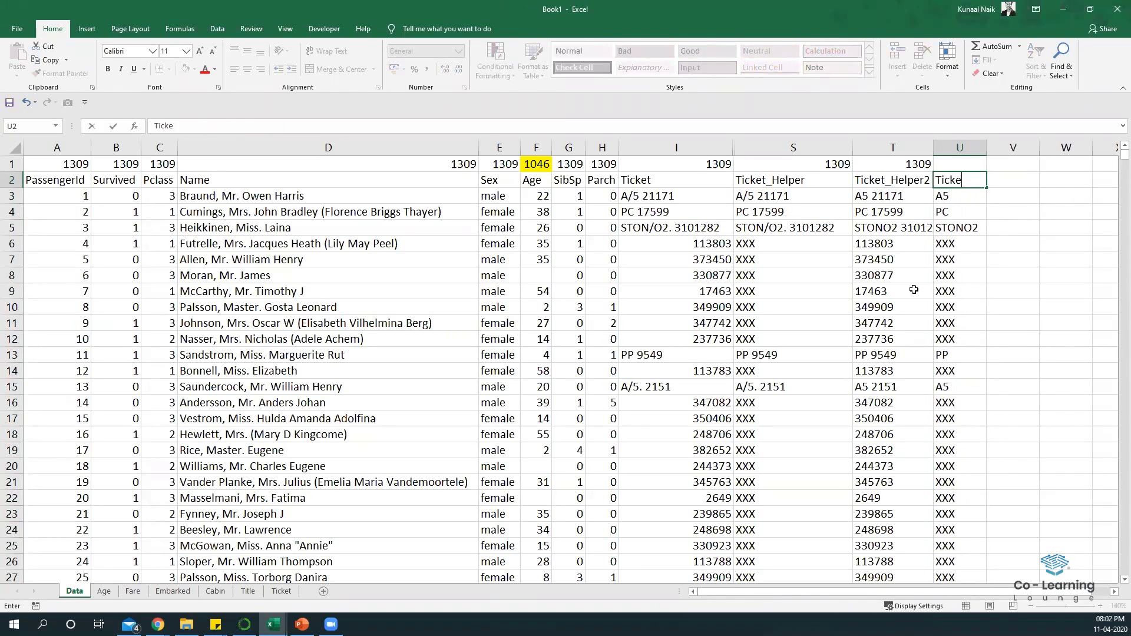
type("t_1")
key("Return")
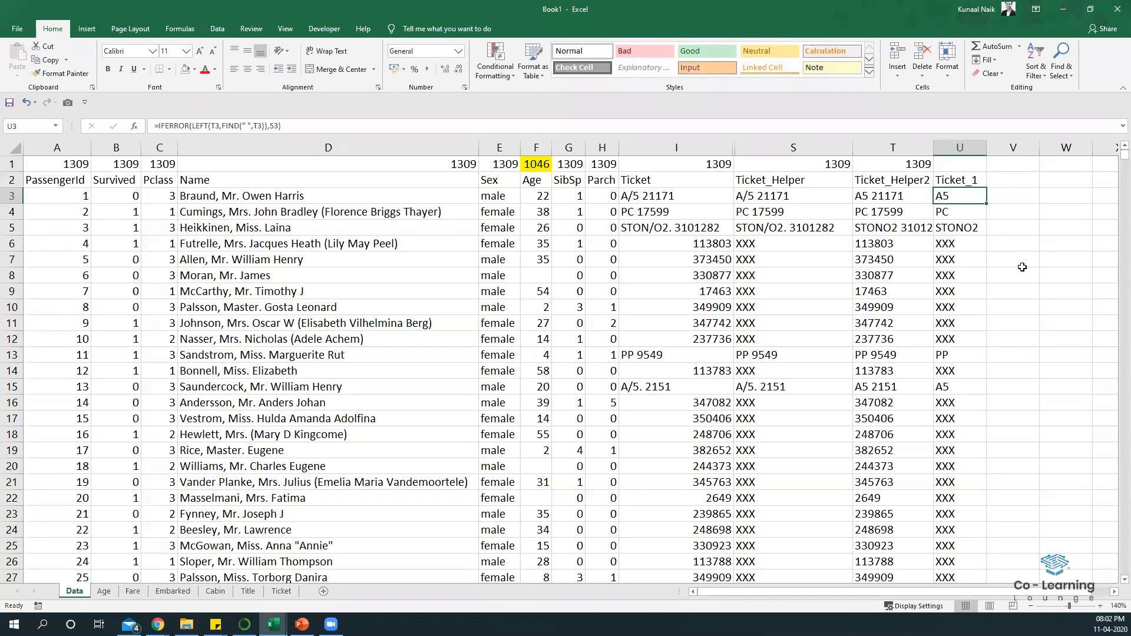
left_click_drag(960, 241, 957, 335)
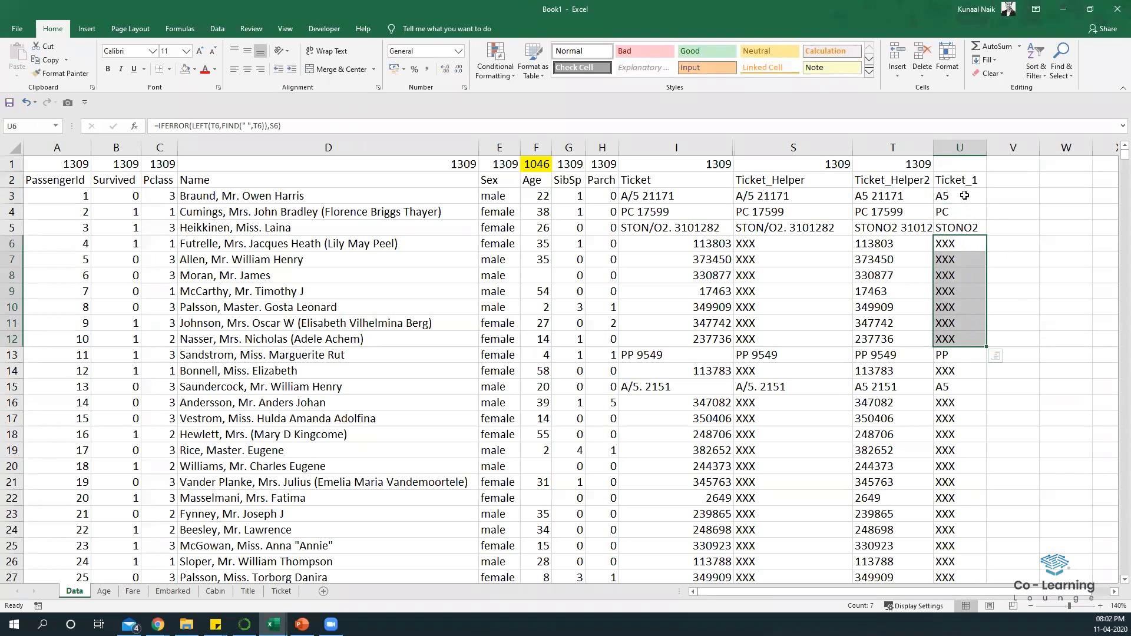
left_click_drag(965, 196, 856, 227)
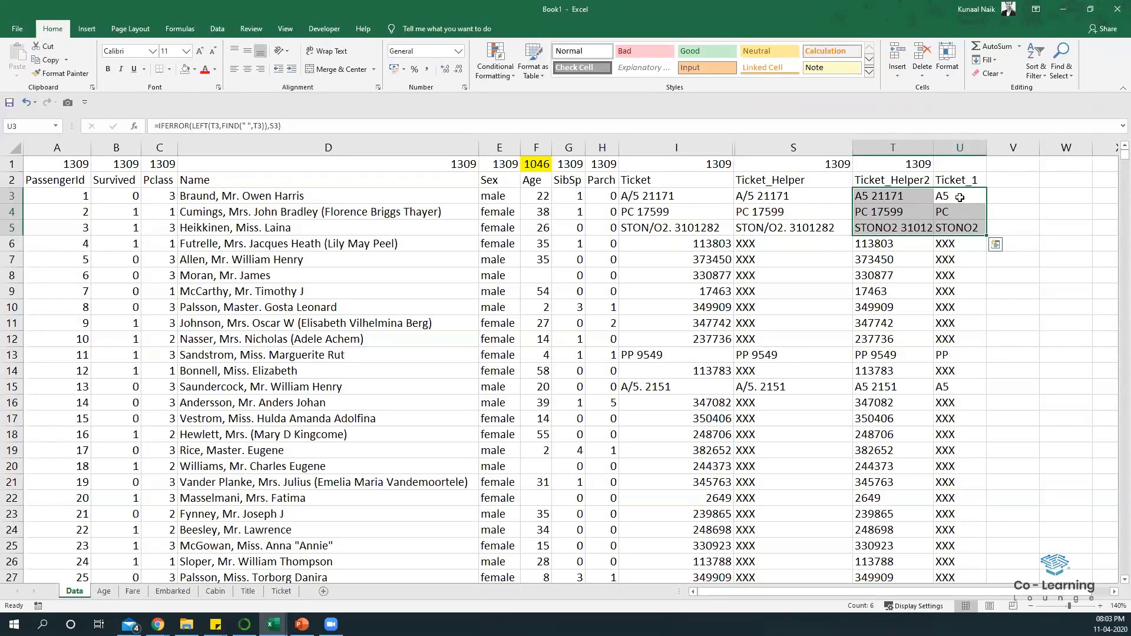
left_click_drag(960, 197, 956, 242)
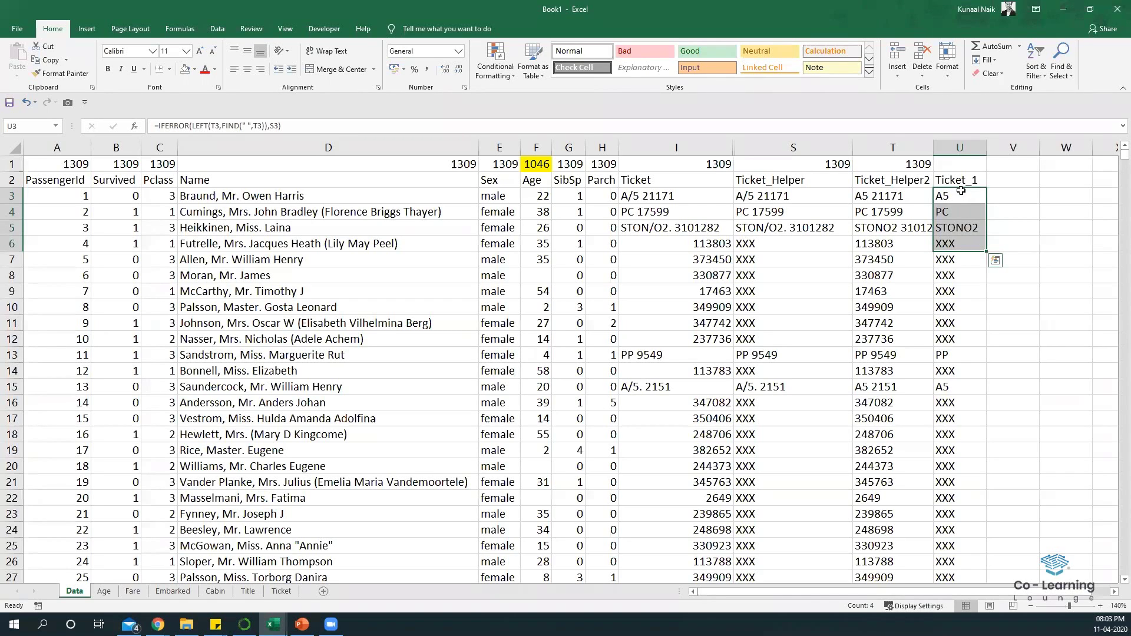
Step: Change the data source of the Ticket sheet's pivot table to Data!$A$2:$U$1311
left_click(281, 591)
left_click(154, 323)
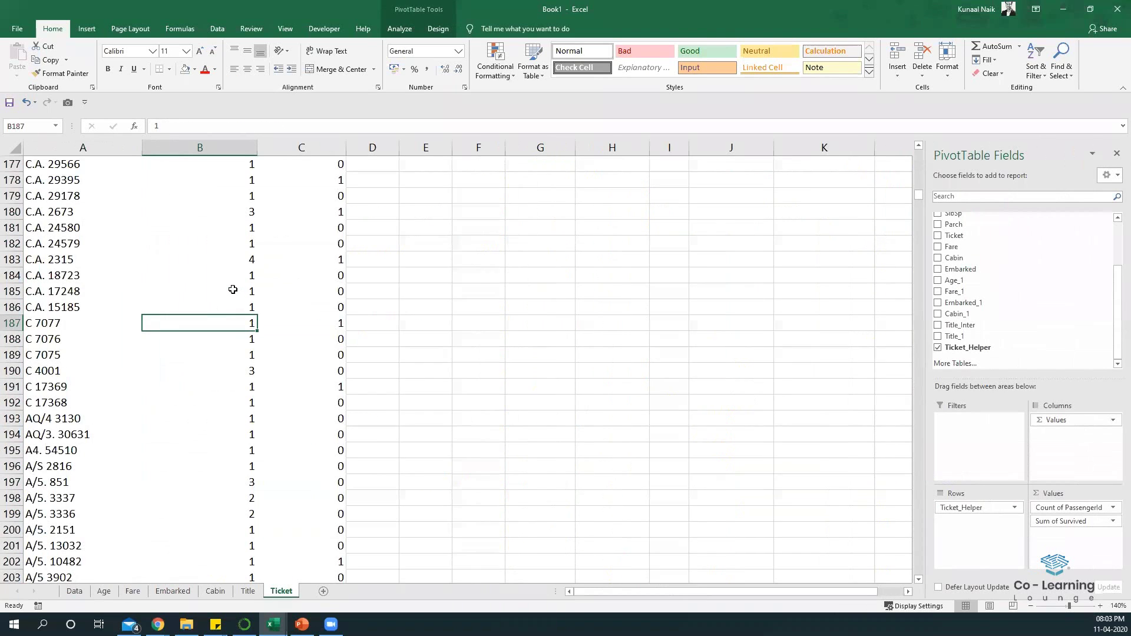
key("ctrl+Up")
key("Down")
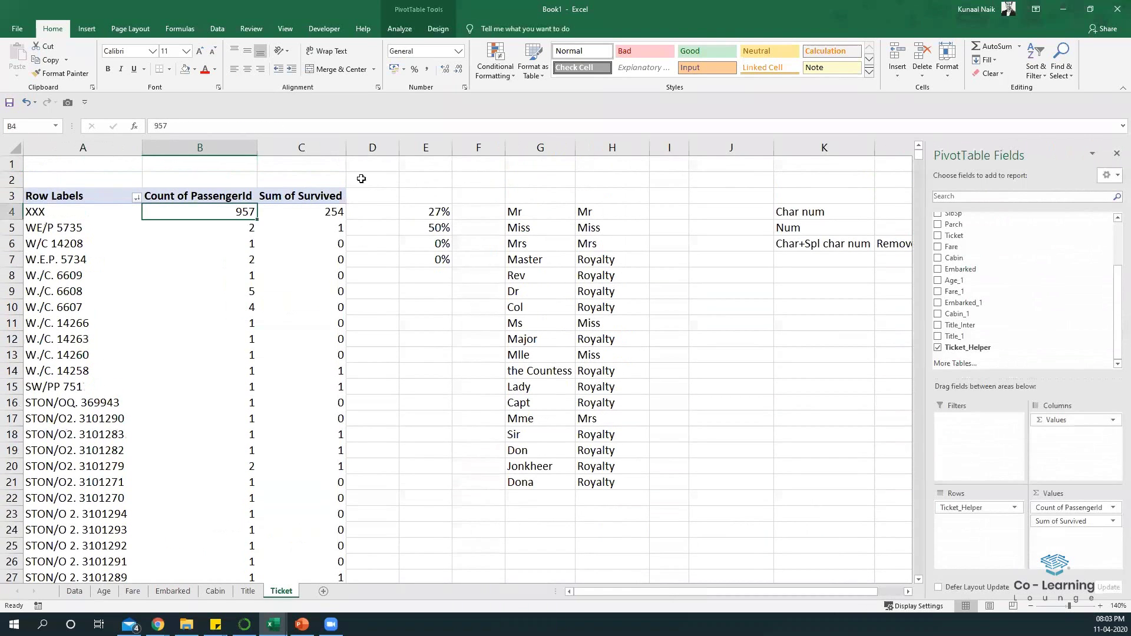
left_click(399, 29)
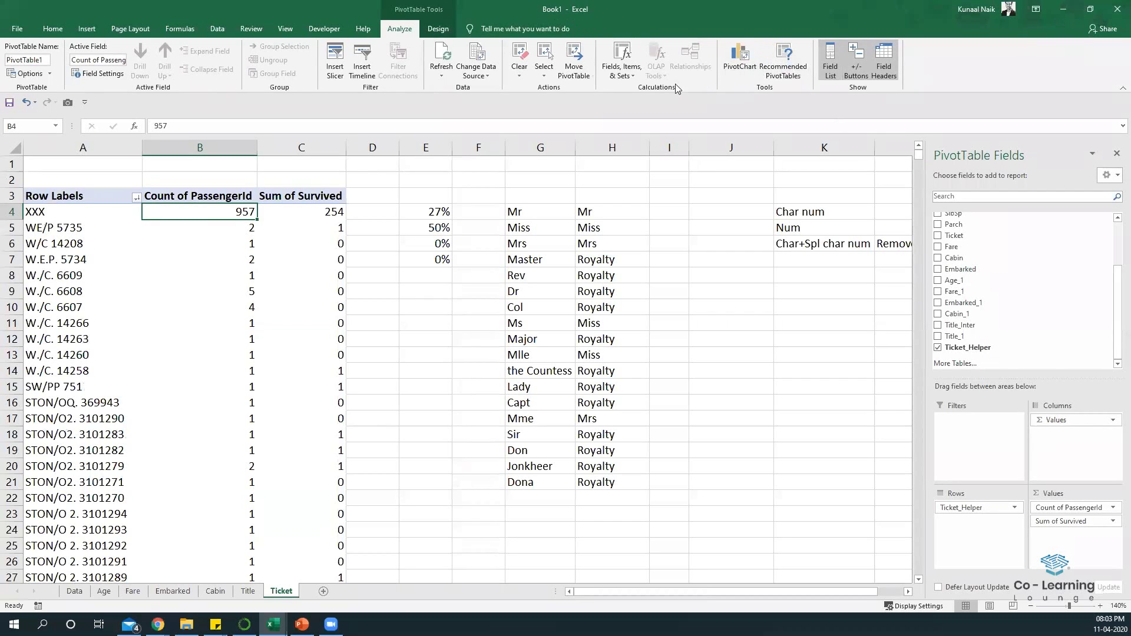
left_click(573, 65)
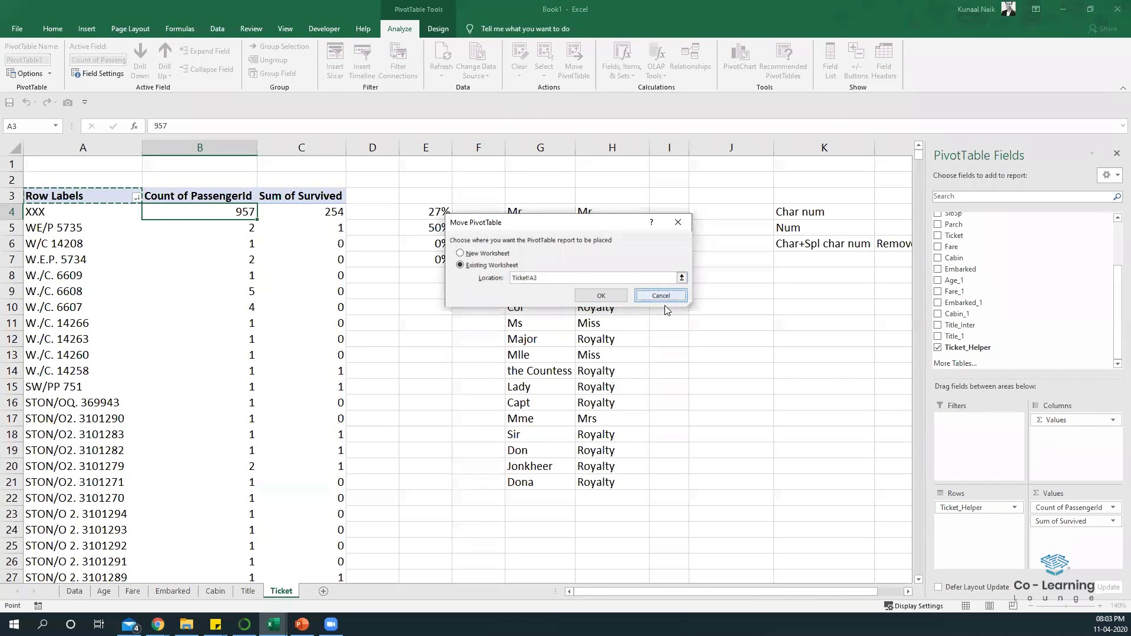
left_click(659, 297)
left_click(479, 72)
left_click(501, 83)
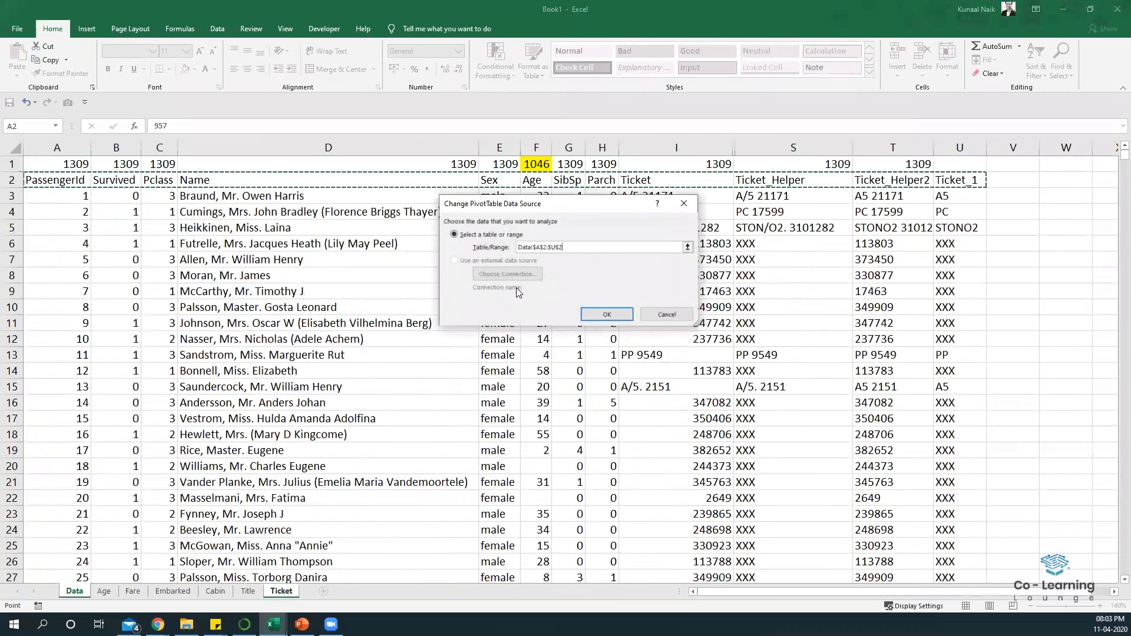
left_click(607, 314)
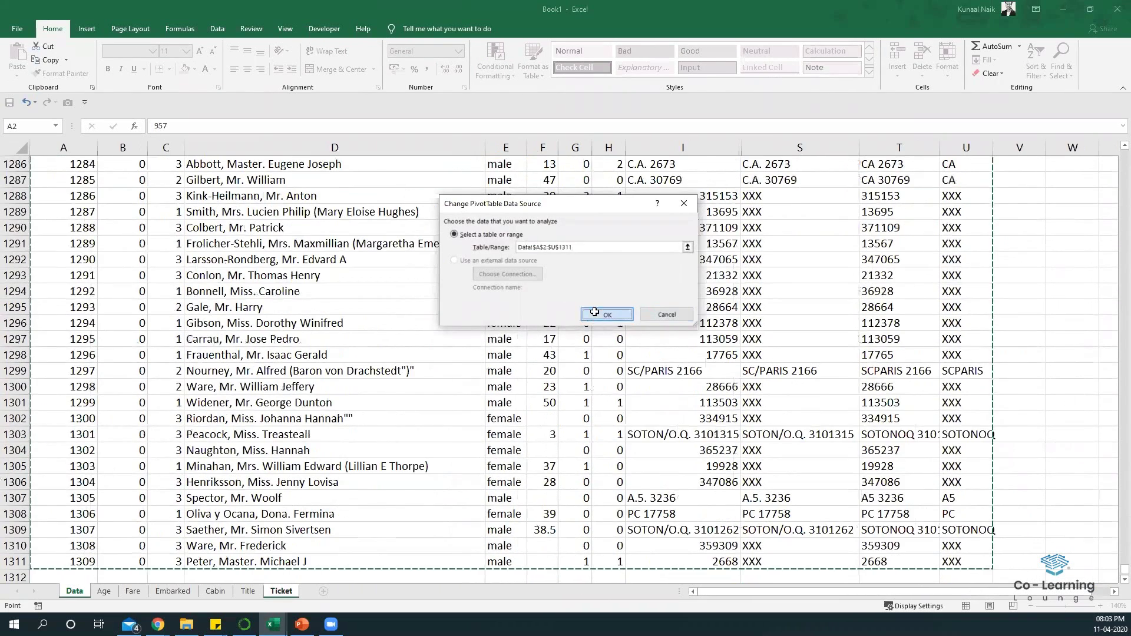
Step: Replace Ticket_Helper with Ticket_1 as the row field of the pivot table
scroll(966, 353, "down", 2)
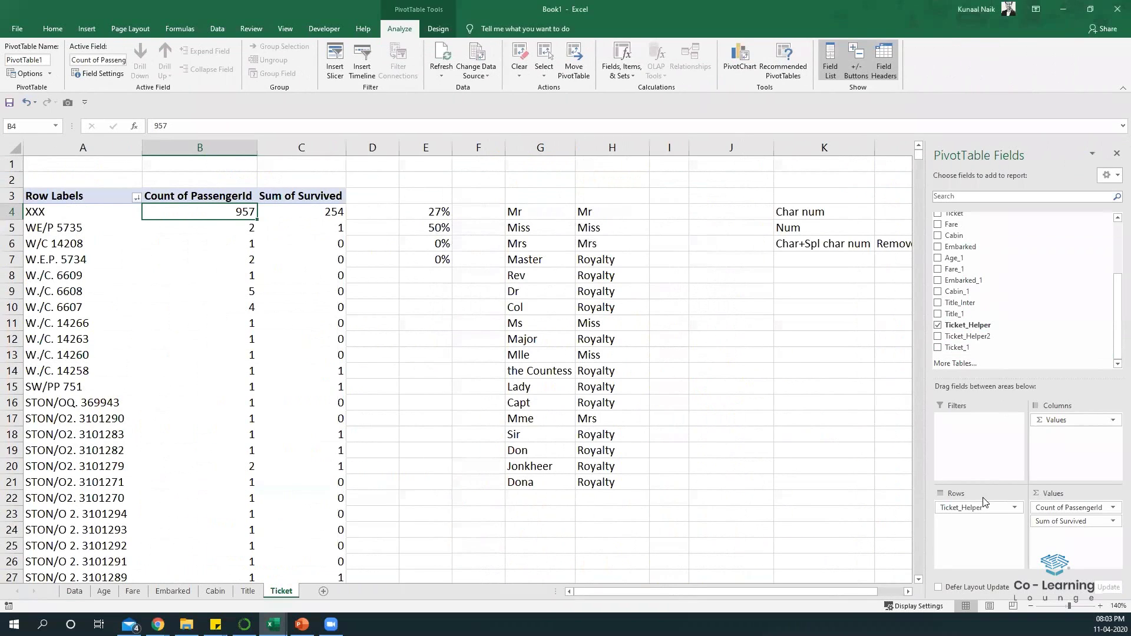
left_click_drag(981, 508, 1001, 377)
left_click(957, 347)
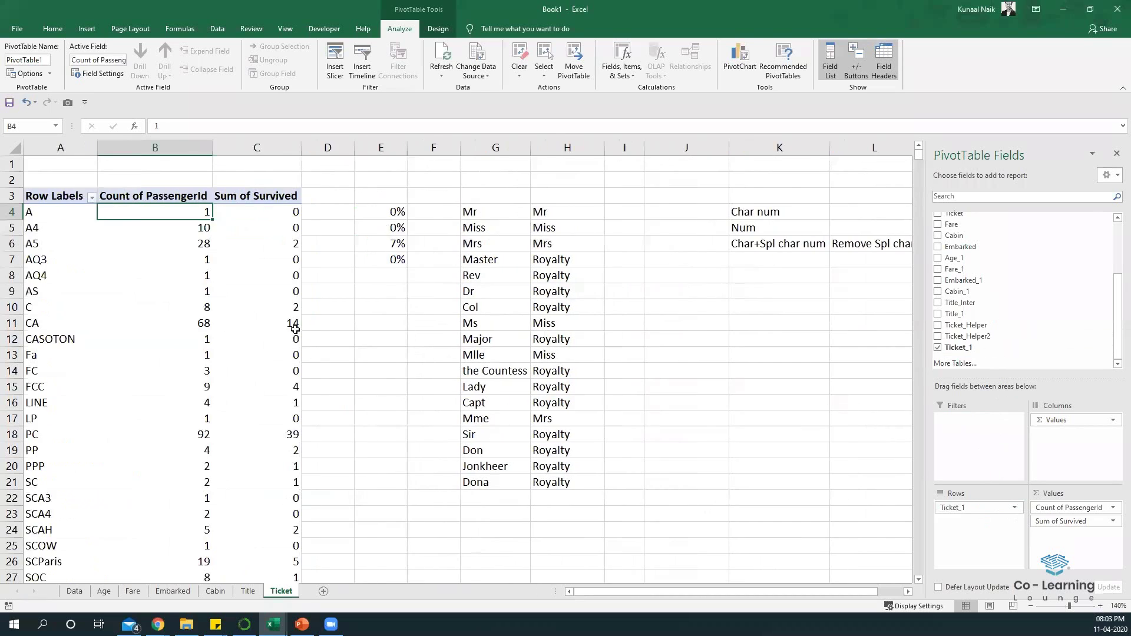
Step: Sort the pivot table by Count of PassengerId from largest to smallest
right_click(199, 244)
mouse_move(271, 314)
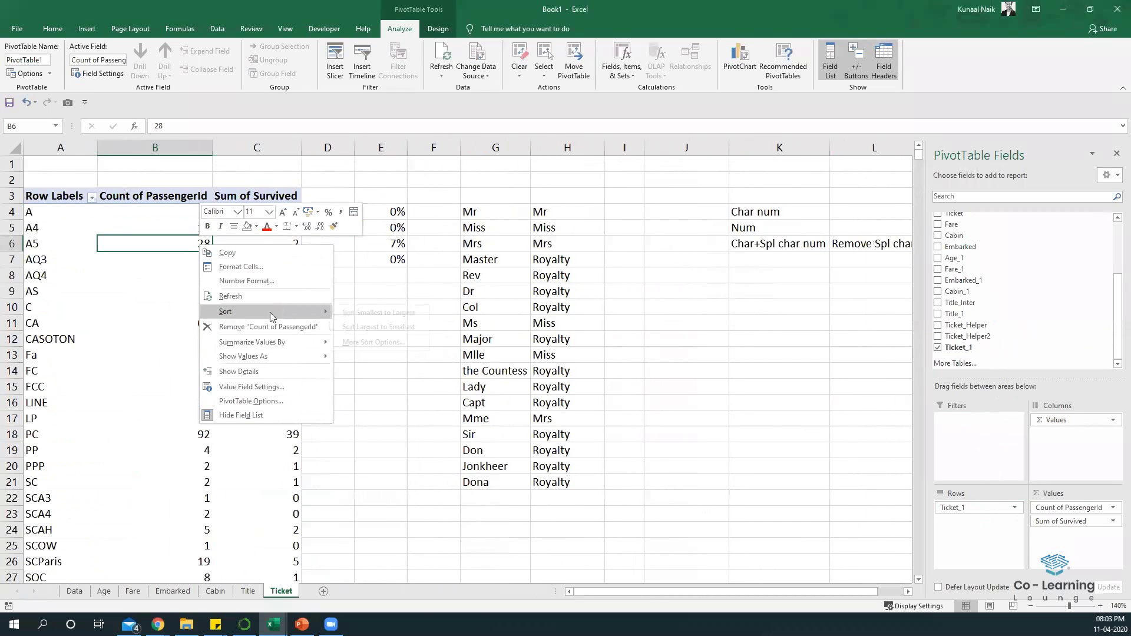
left_click(374, 327)
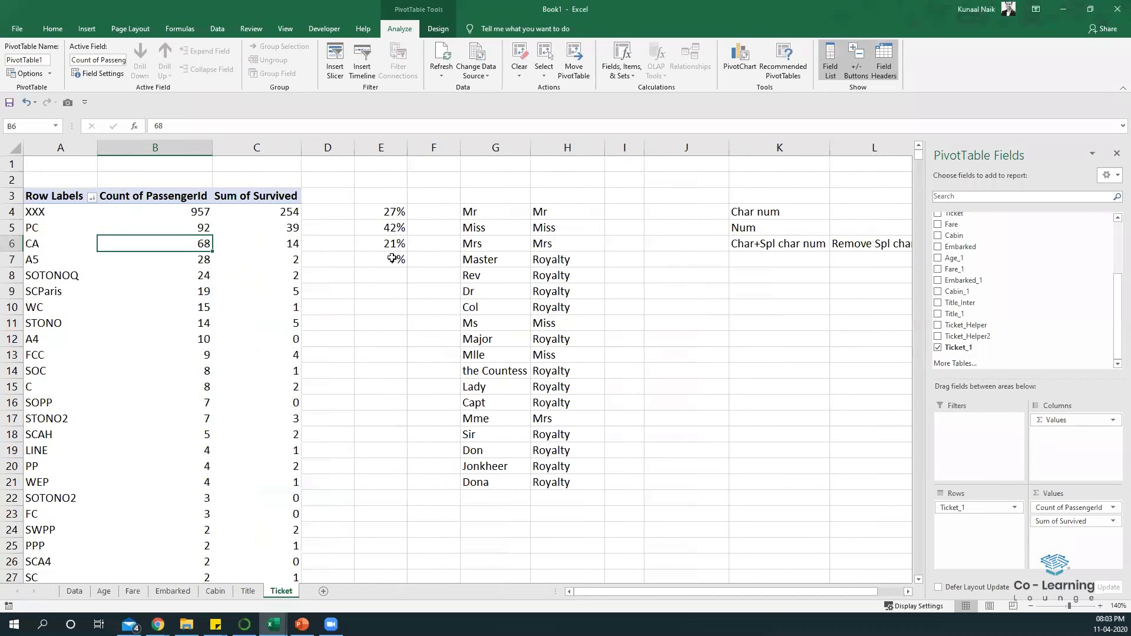
Step: Fill the survival-rate formula =C6/B6 from E6 down column E to row 39, the last ticket prefix
left_click_drag(388, 244, 389, 435)
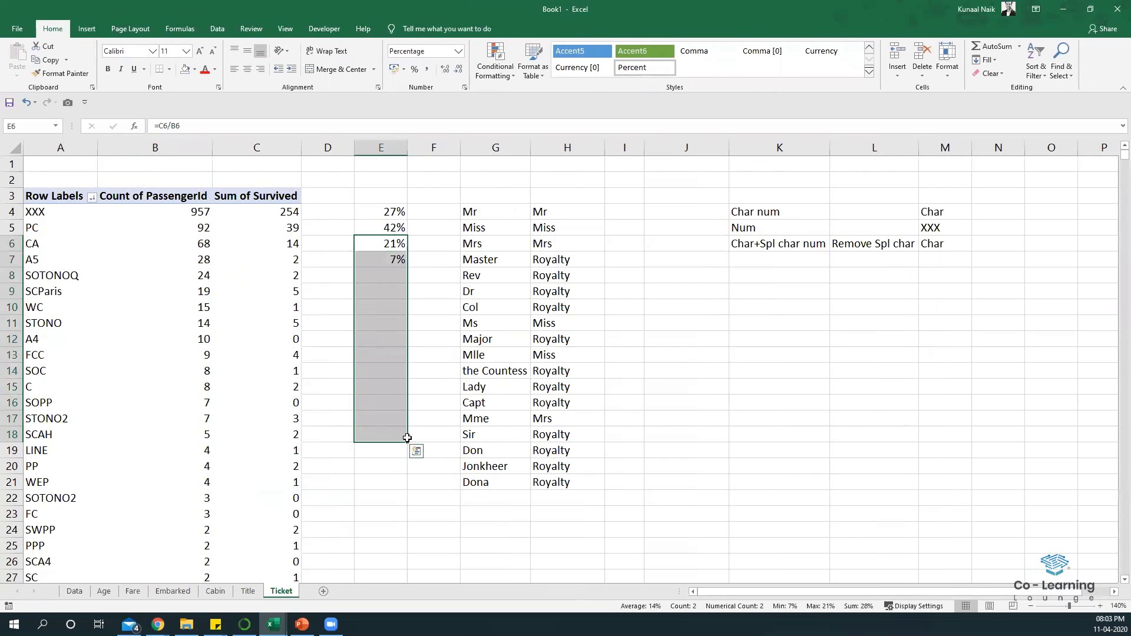
scroll(431, 447, "down", 5)
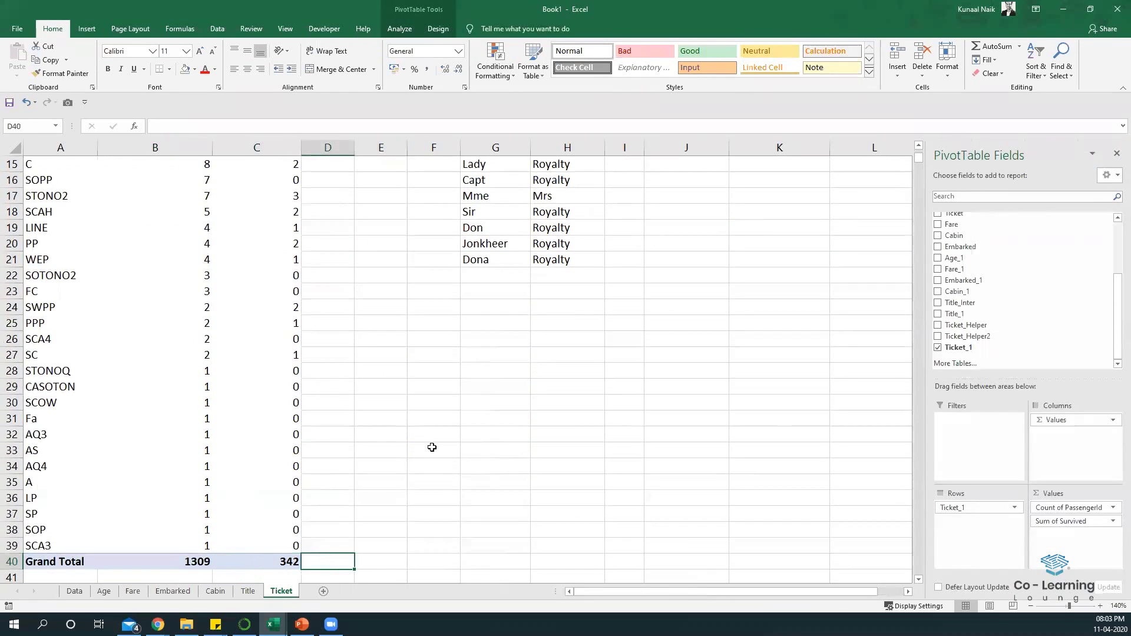
scroll(432, 447, "down", 1)
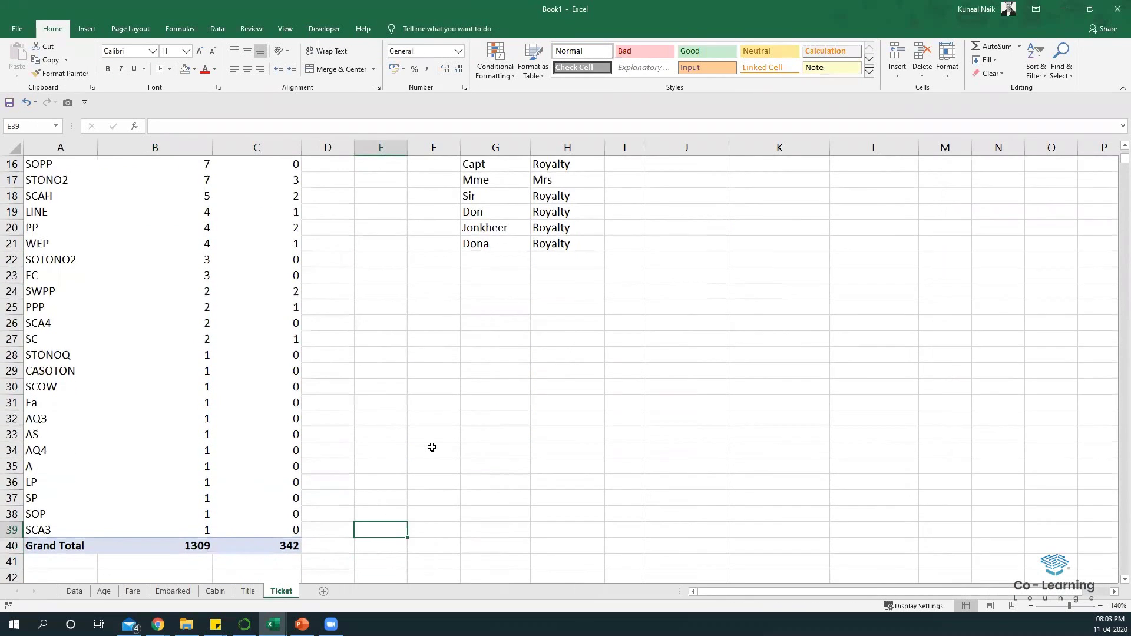
key("ctrl+shift+Up")
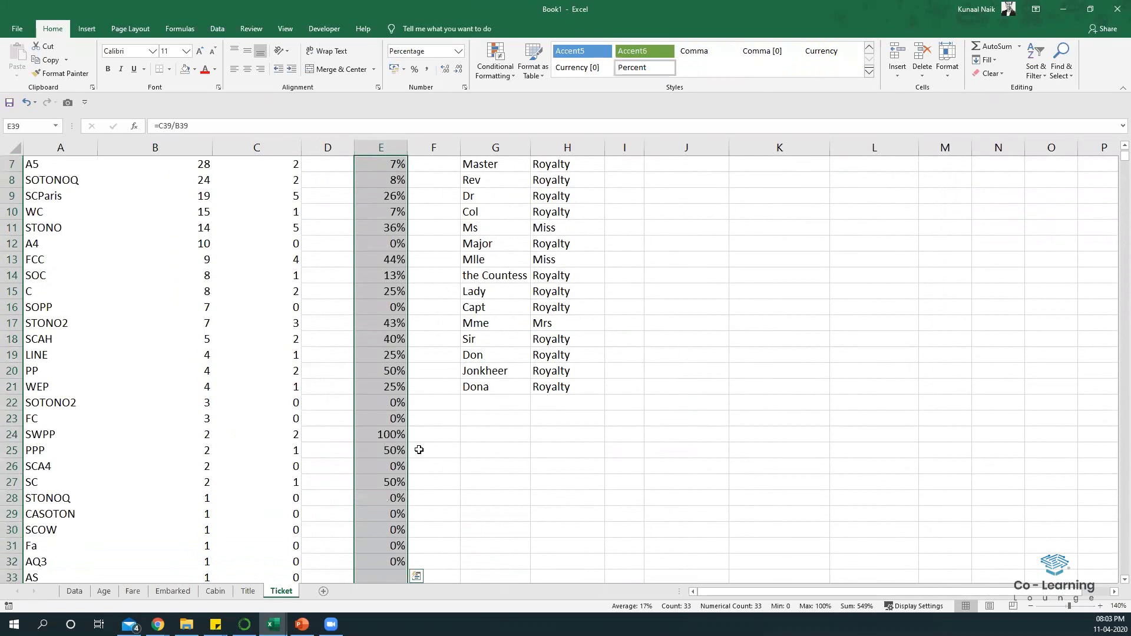
scroll(363, 435, "up", 2)
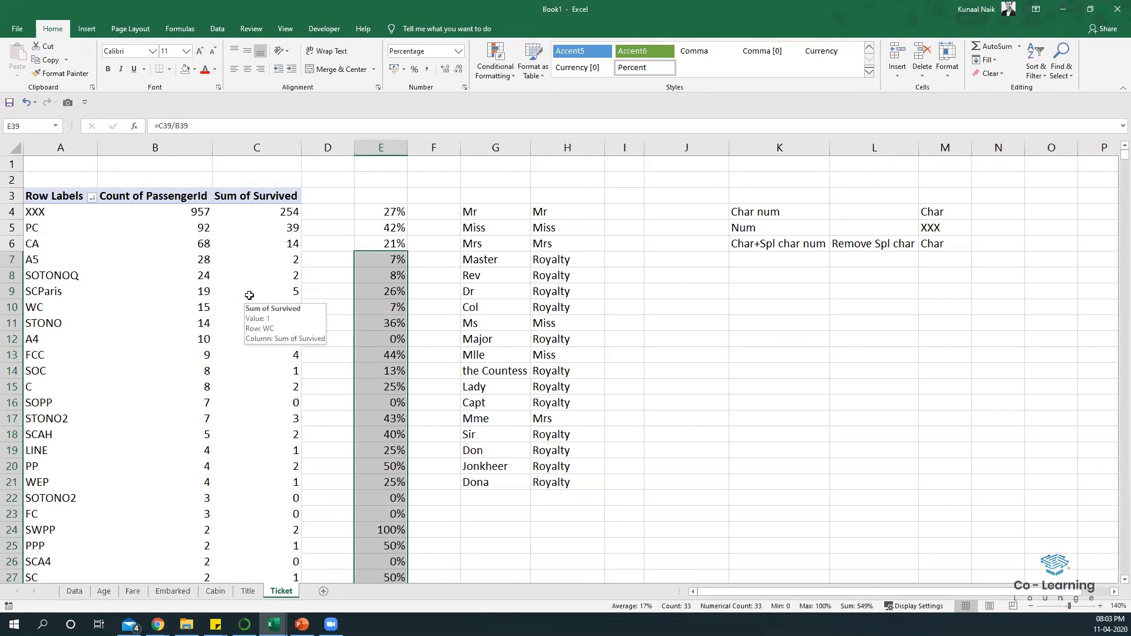
Step: Examine the passenger counts and survival rates of the ticket prefixes, comparing XXX, the mid-sized groups and the single-passenger ones
left_click_drag(54, 217, 260, 213)
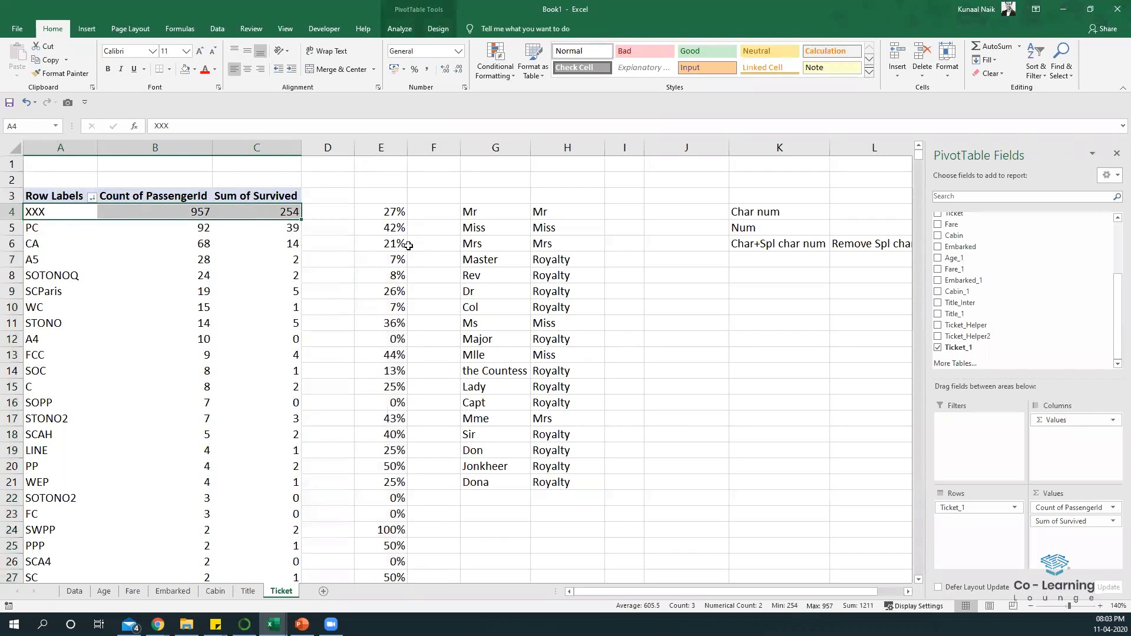
left_click_drag(60, 229, 286, 510)
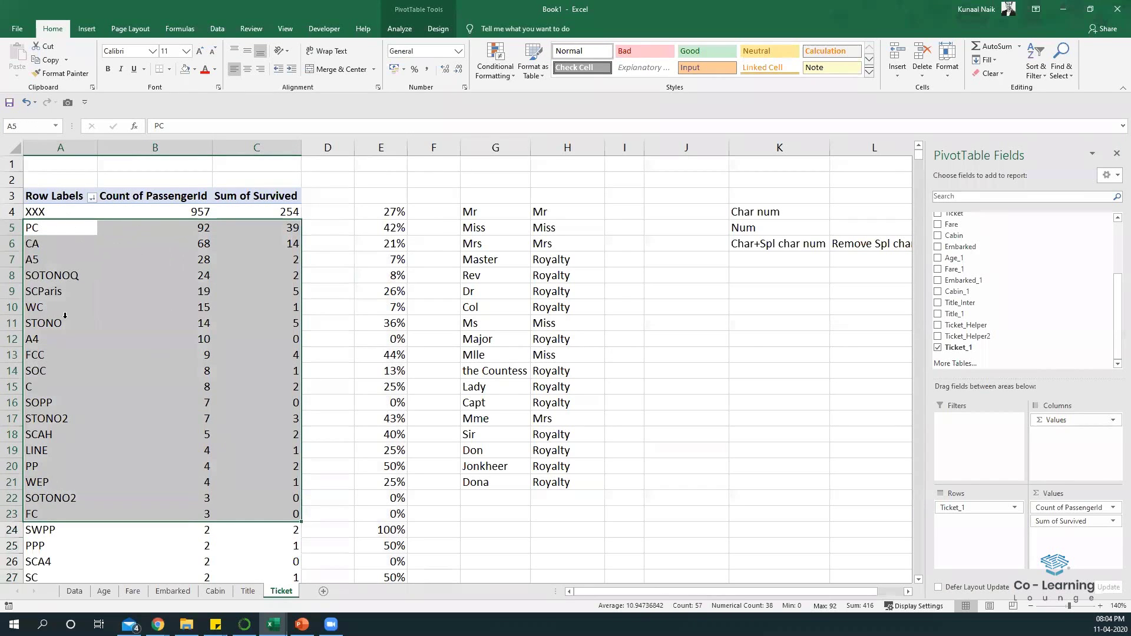
scroll(380, 324, "down", 5)
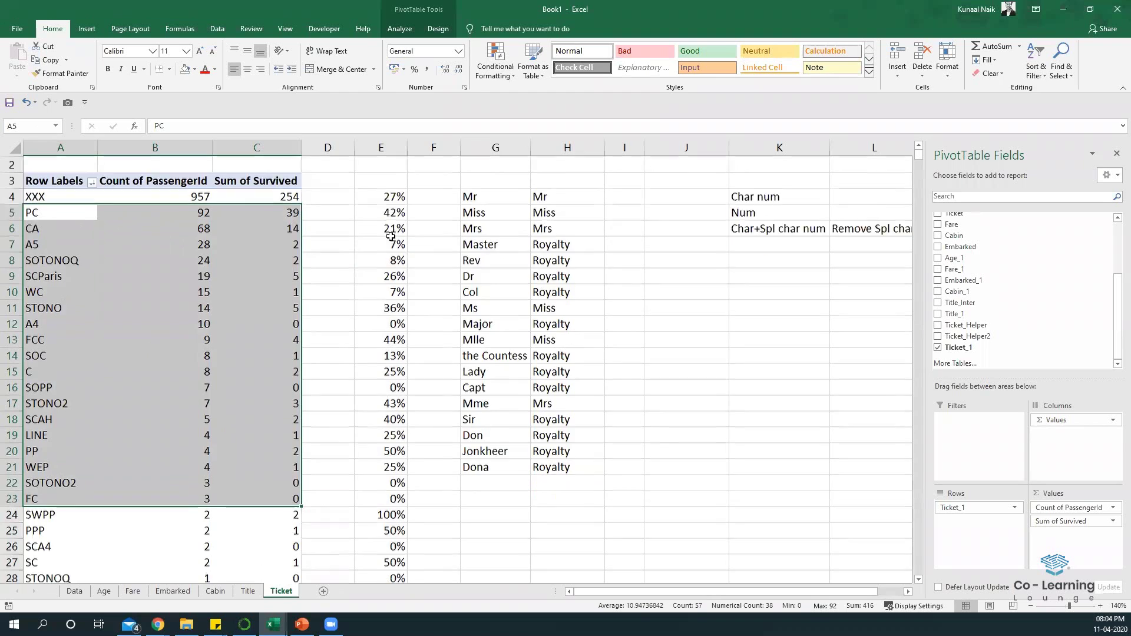
left_click_drag(377, 355, 53, 534)
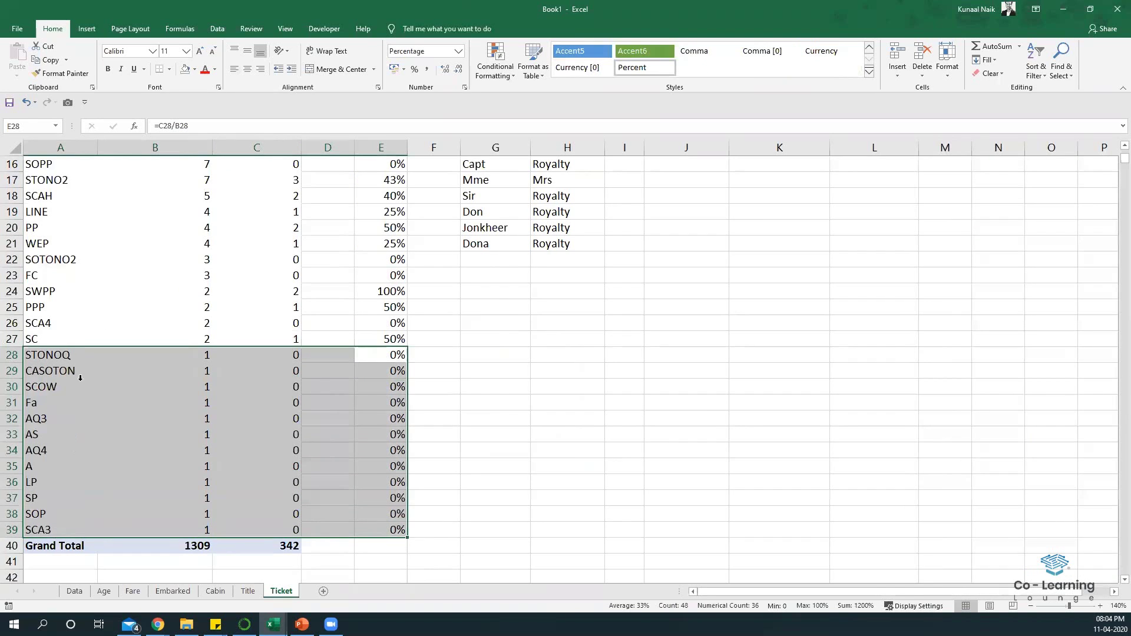
scroll(84, 332, "up", 2)
scroll(94, 346, "down", 3)
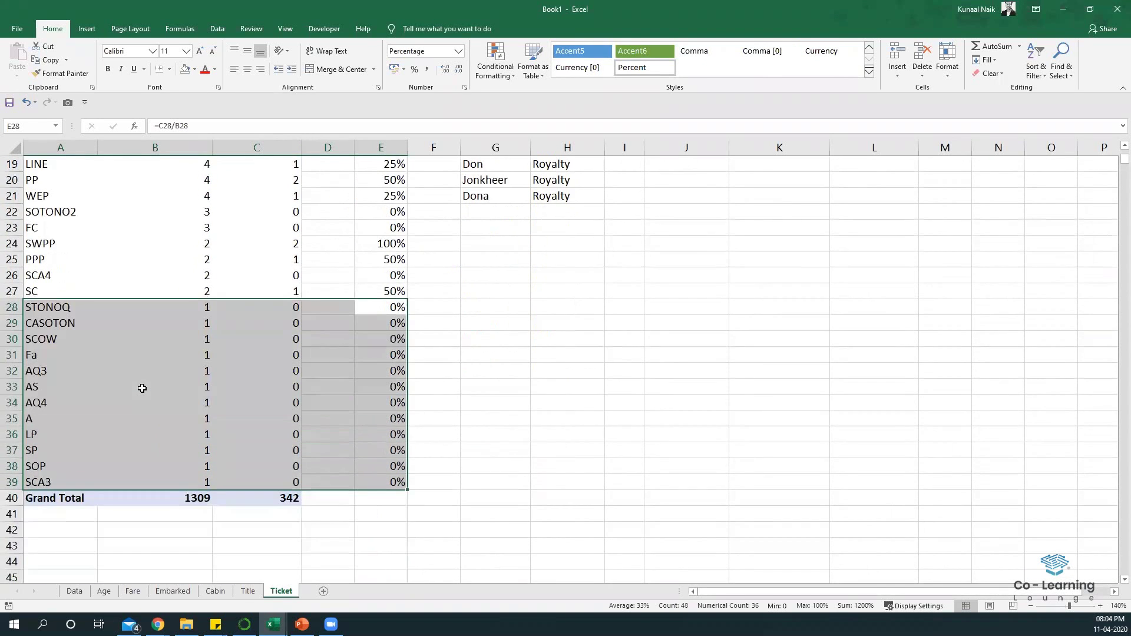
scroll(142, 387, "up", 2)
scroll(151, 345, "up", 4)
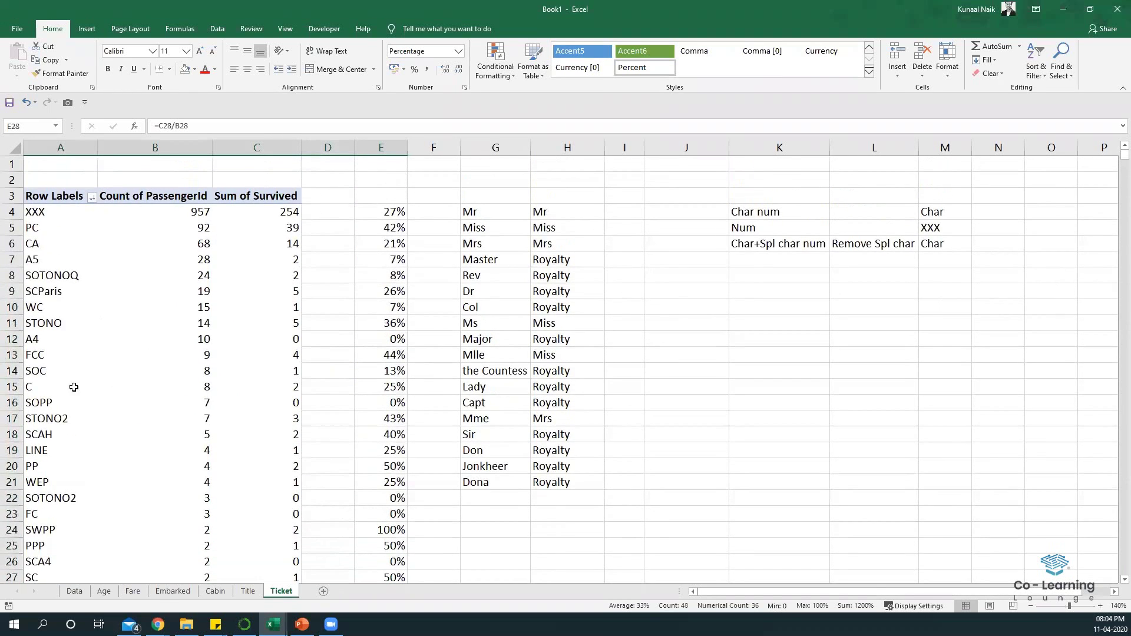
scroll(76, 377, "down", 2)
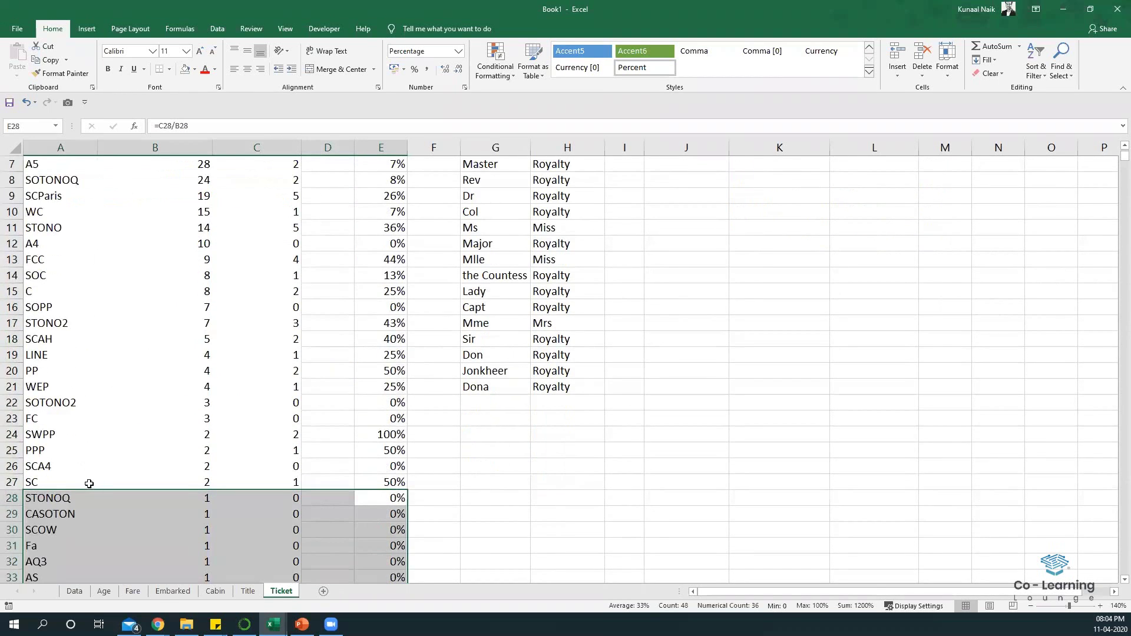
scroll(161, 400, "up", 2)
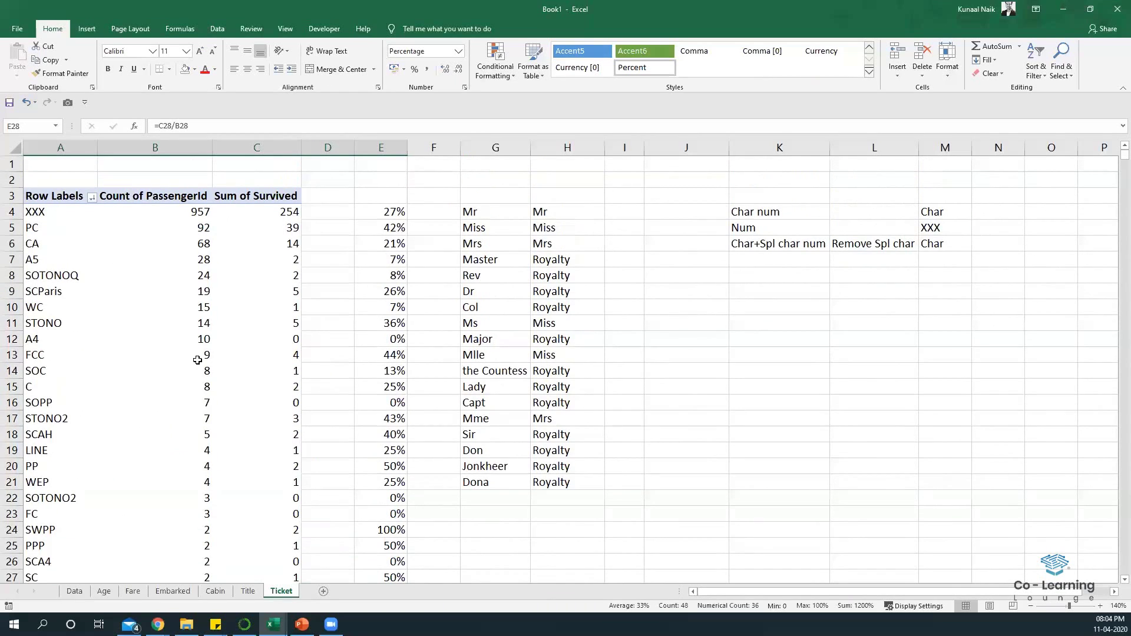
scroll(176, 401, "down", 5)
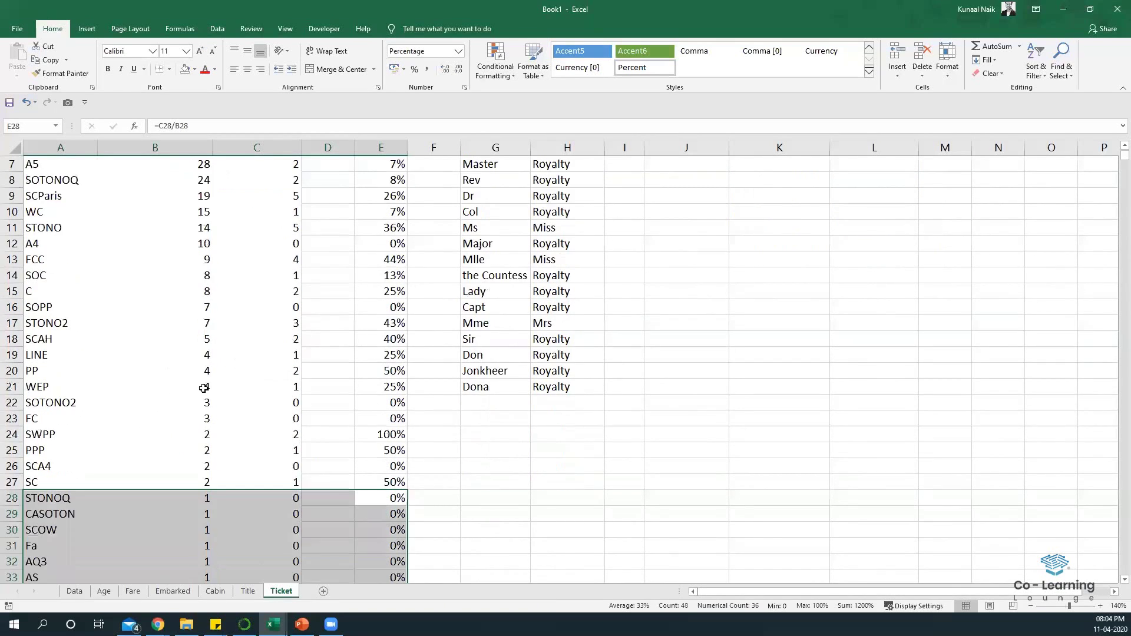
scroll(175, 409, "up", 2)
scroll(175, 410, "up", 3)
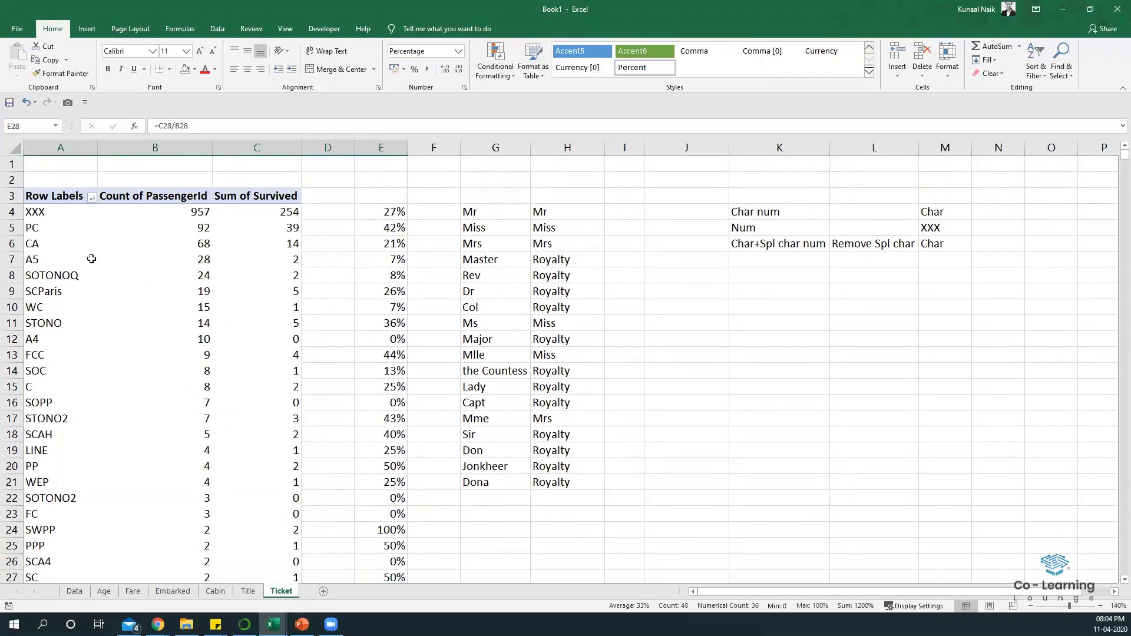
Step: Copy the ticket prefixes in A4:A39 and paste them as values from G4 down, over the old title list
left_click(62, 216)
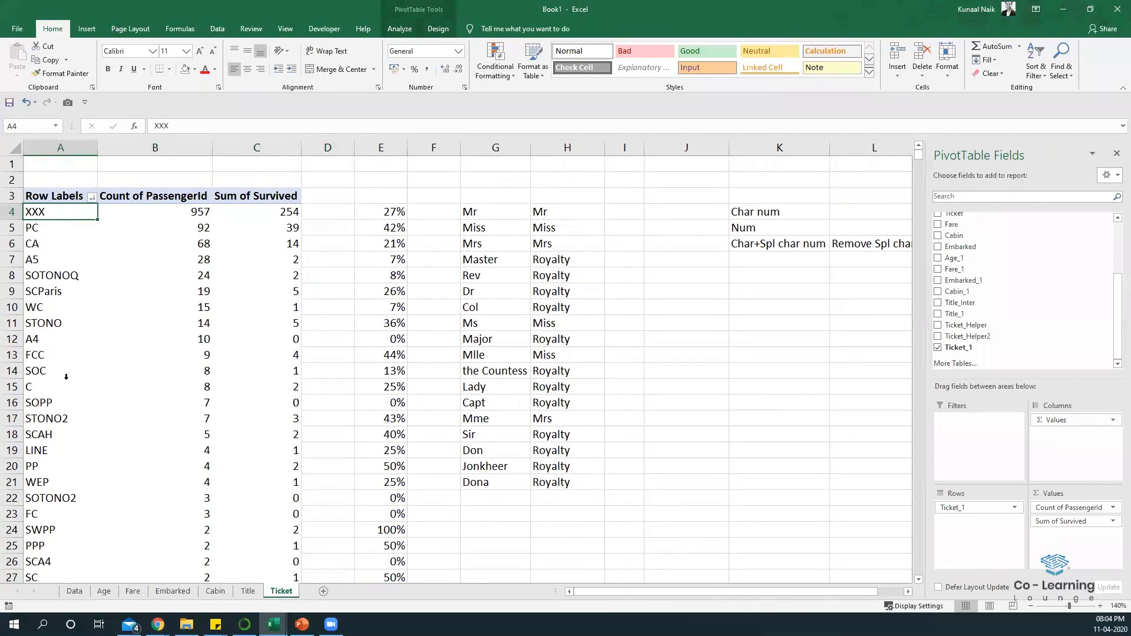
key("ctrl+shift+Down")
key("ctrl+c")
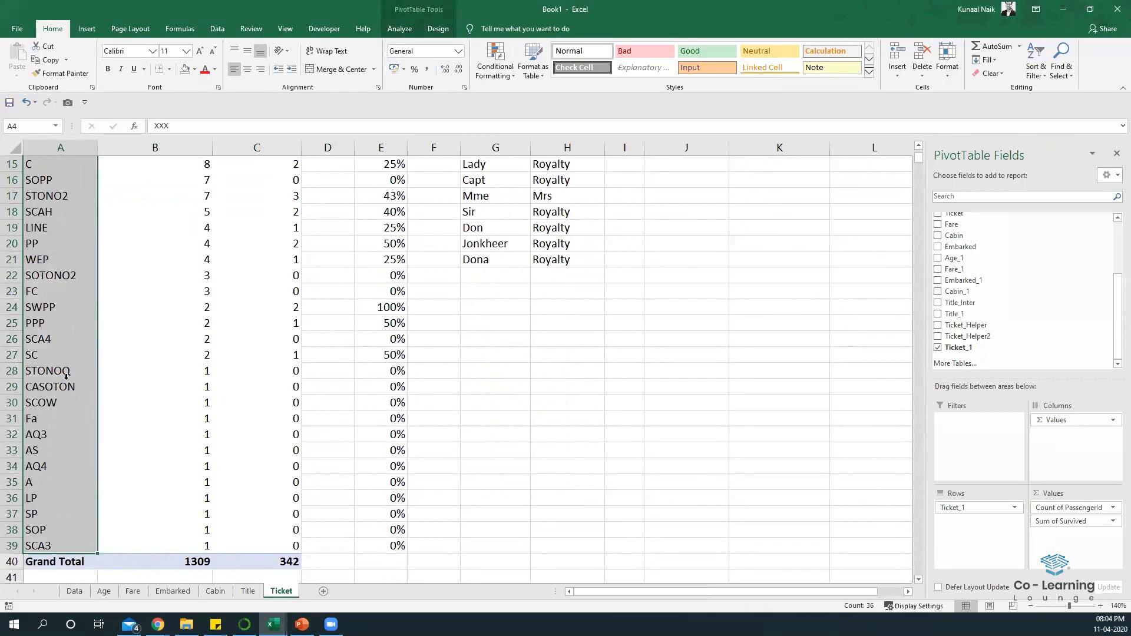
key("Up")
left_click(484, 179)
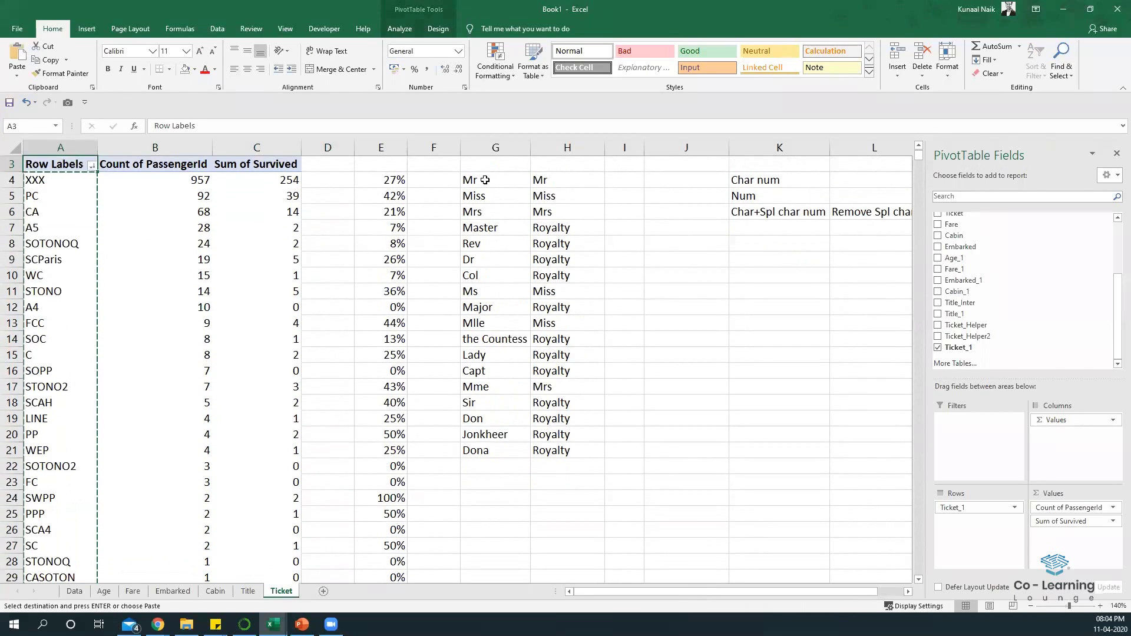
left_click(17, 72)
left_click(16, 152)
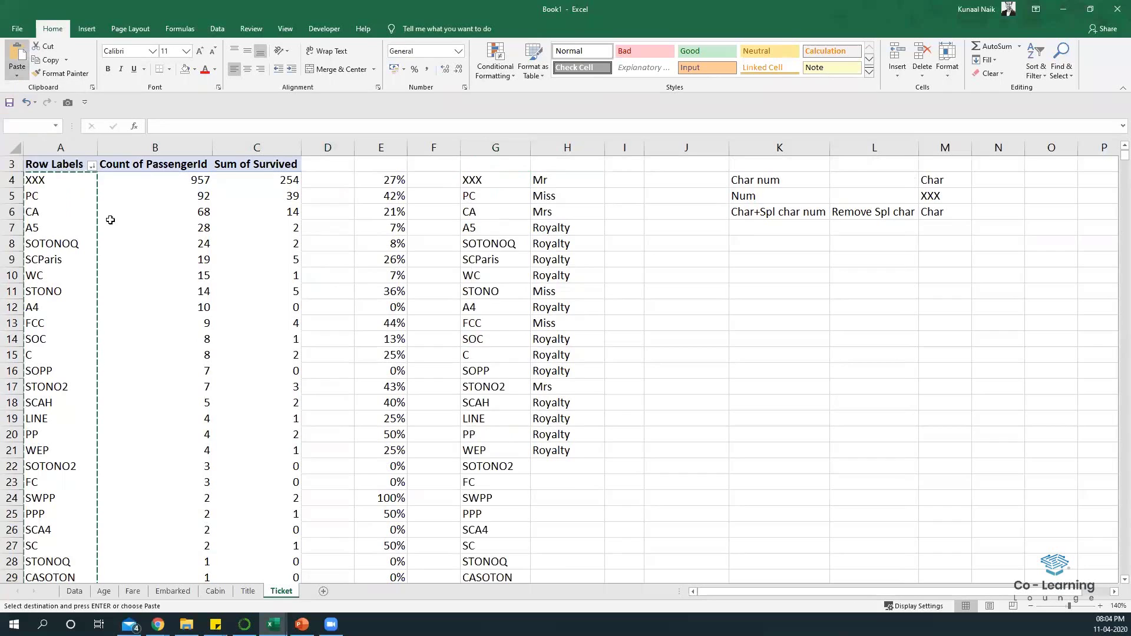
Step: Clear the old title categories from H4:H22 beside the pasted ticket prefixes
left_click_drag(586, 184, 583, 197)
left_click_drag(576, 372, 583, 465)
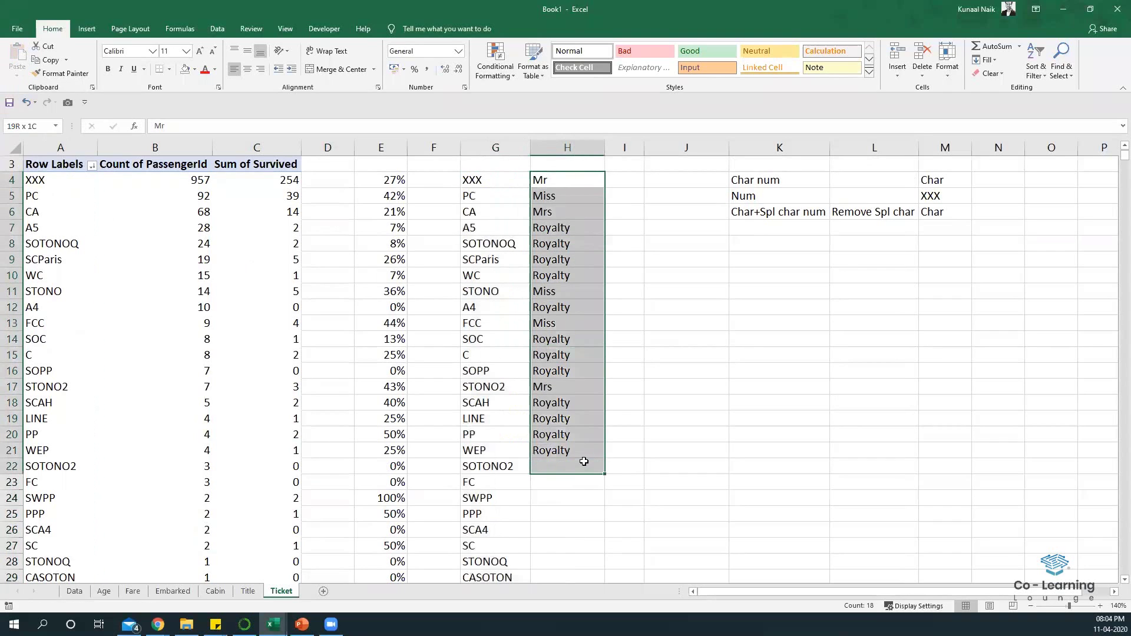
key("Delete")
scroll(463, 305, "up", 1)
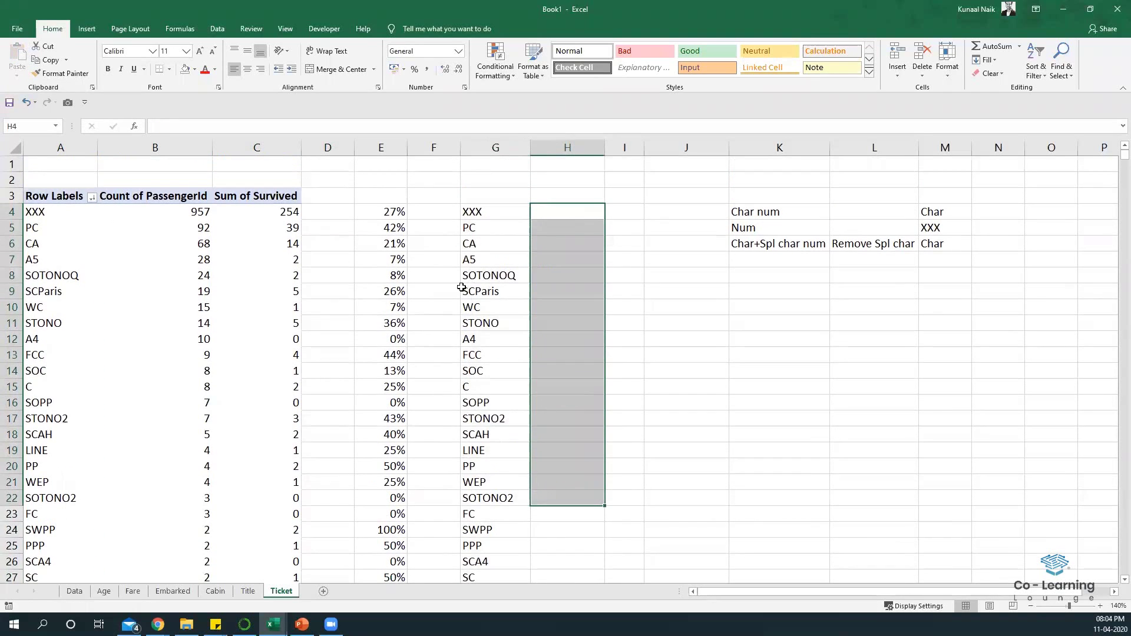
Step: Enter the category Ticket_Cat1 in H28 beside STONOQ, the first of the single-passenger prefixes
scroll(211, 339, "down", 5)
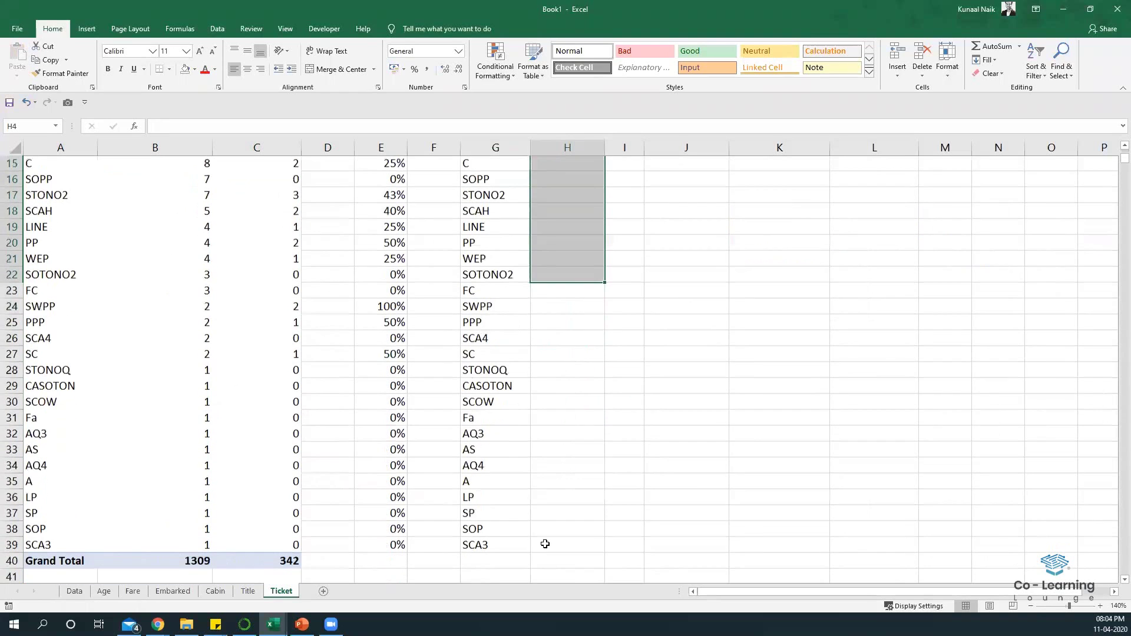
left_click_drag(75, 529, 284, 357)
left_click(570, 354)
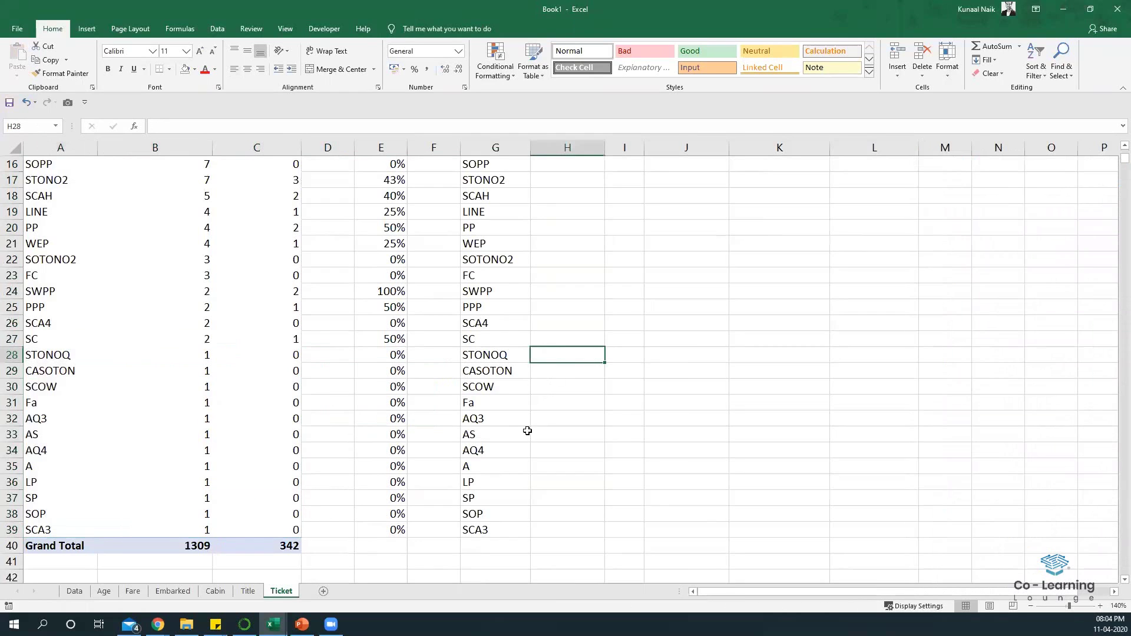
type("Tic")
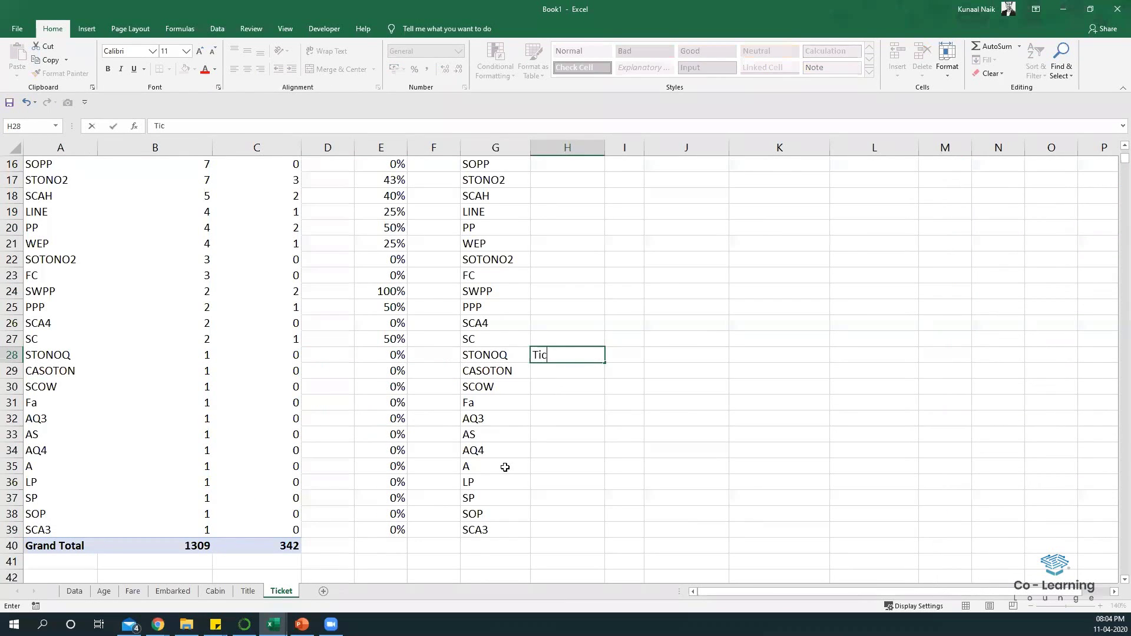
type("ket_Cat1")
key("Return")
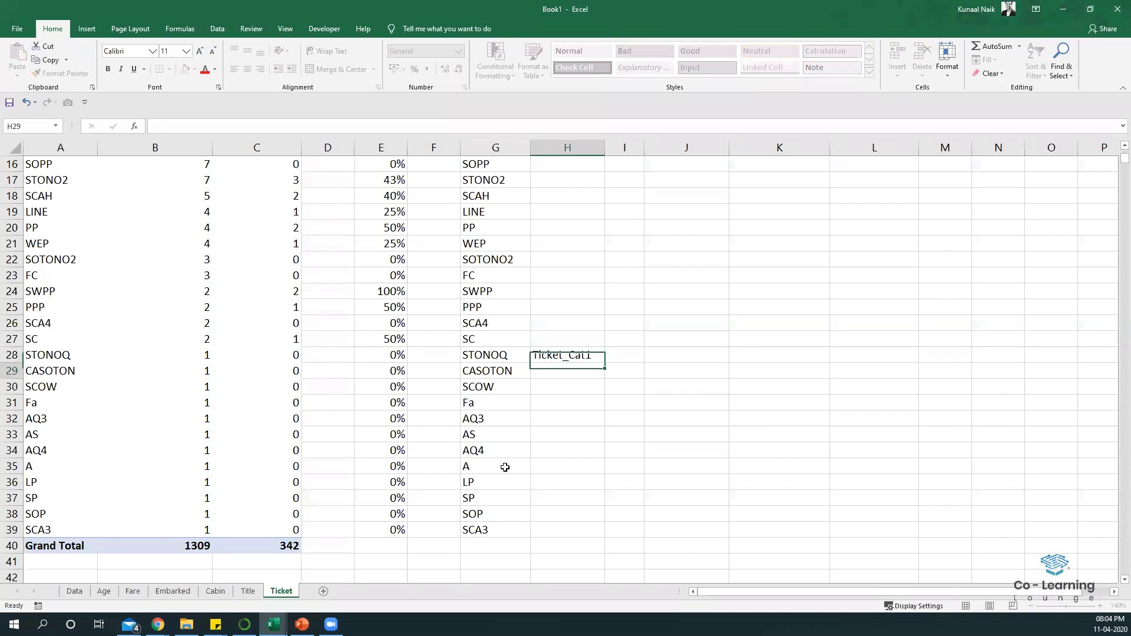
Step: Fill the Ticket_Cat1 category from H28 down to H39 for all the single-passenger ticket prefixes
key("Up")
key("shift+Down")
key("shift+Down")
key("shift+Down")
key("shift+Down")
key("shift+Down")
key("shift+Down")
key("shift+Down")
key("shift+Down")
key("shift+Down")
key("shift+Down")
key("shift+Down")
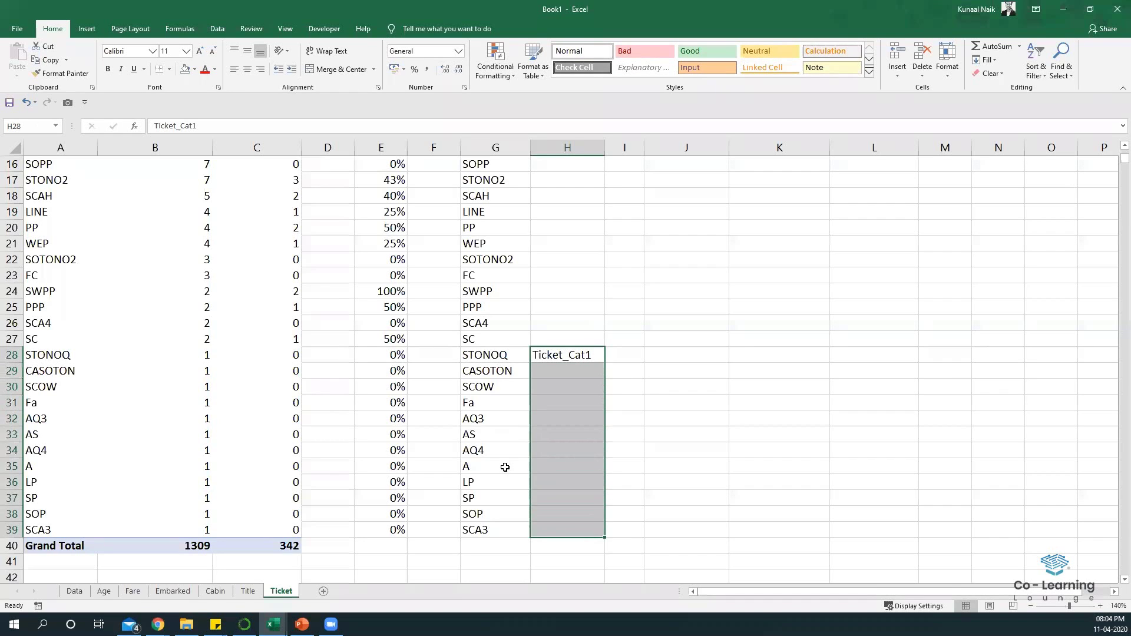
key("ctrl+d")
Step: Copy the category from H28 to H13 beside FCC and change it there to Ticket_Cat2
scroll(509, 457, "up", 2)
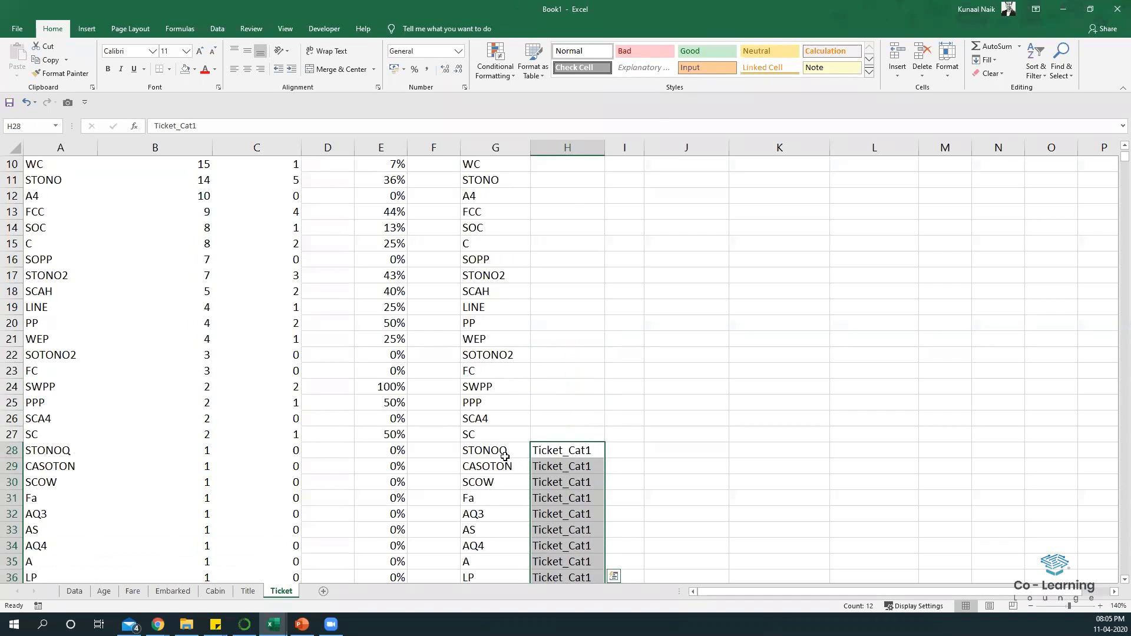
scroll(510, 481, "up", 1)
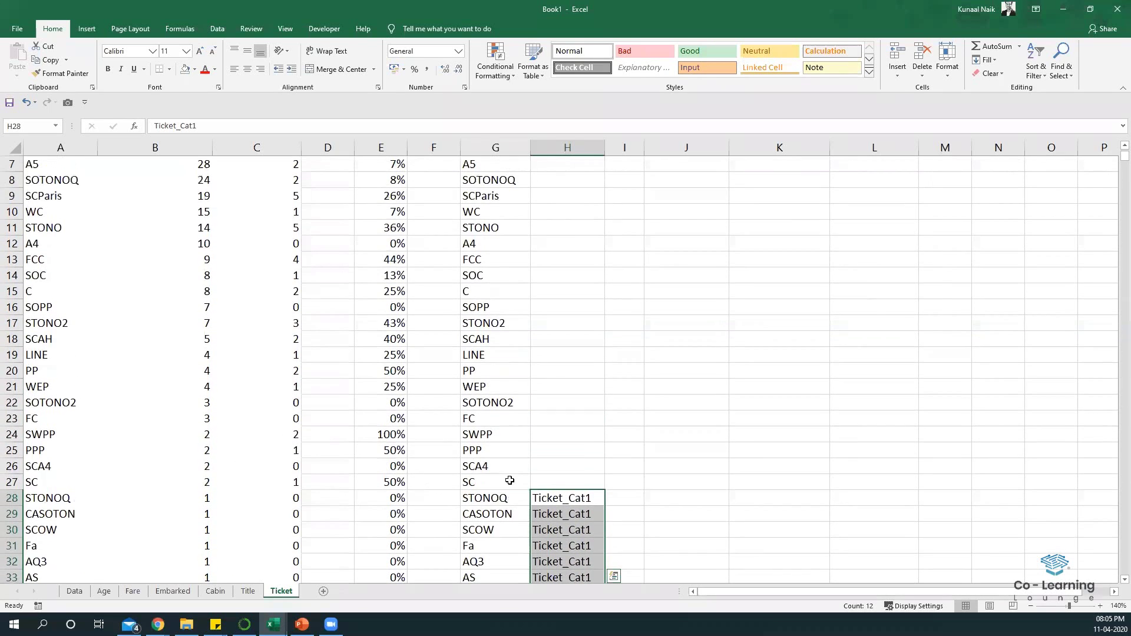
left_click(489, 483)
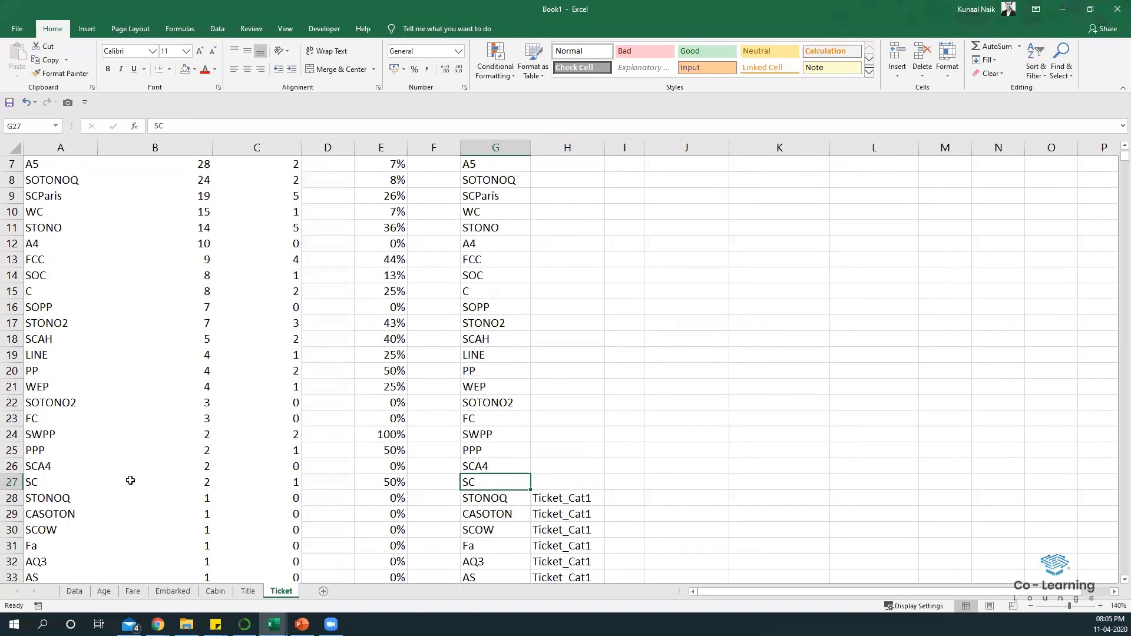
mouse_move(58, 481)
left_mouse_down()
mouse_move(83, 316)
mouse_move(506, 308)
mouse_move(189, 255)
mouse_move(174, 376)
mouse_move(167, 287)
left_mouse_up()
left_click_drag(170, 268, 173, 264)
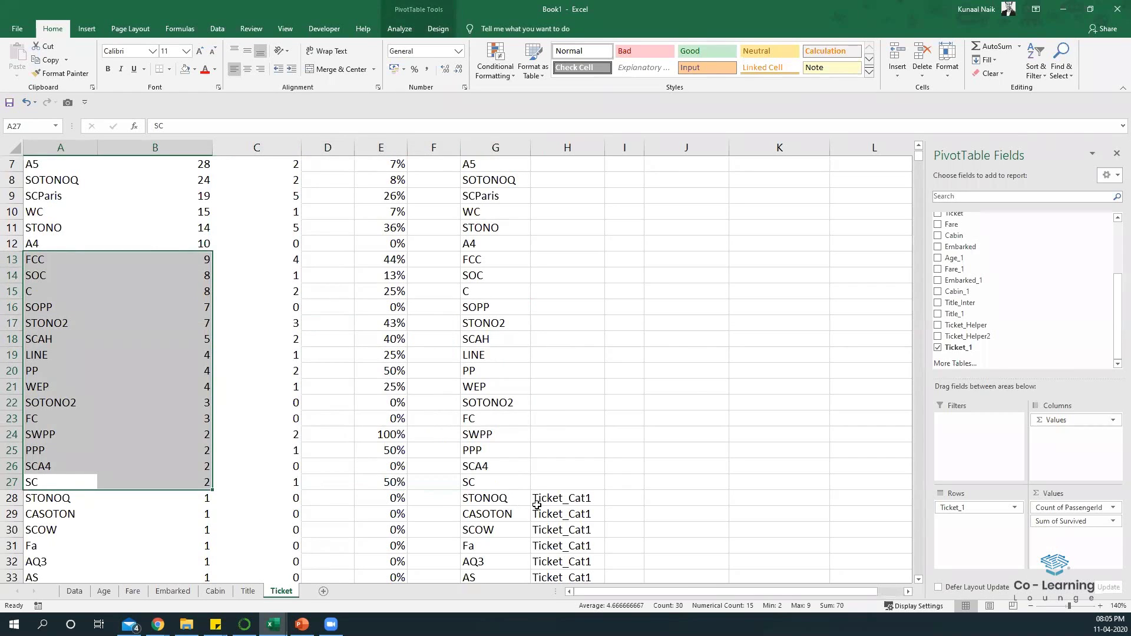
left_click(542, 500)
key("ctrl+c")
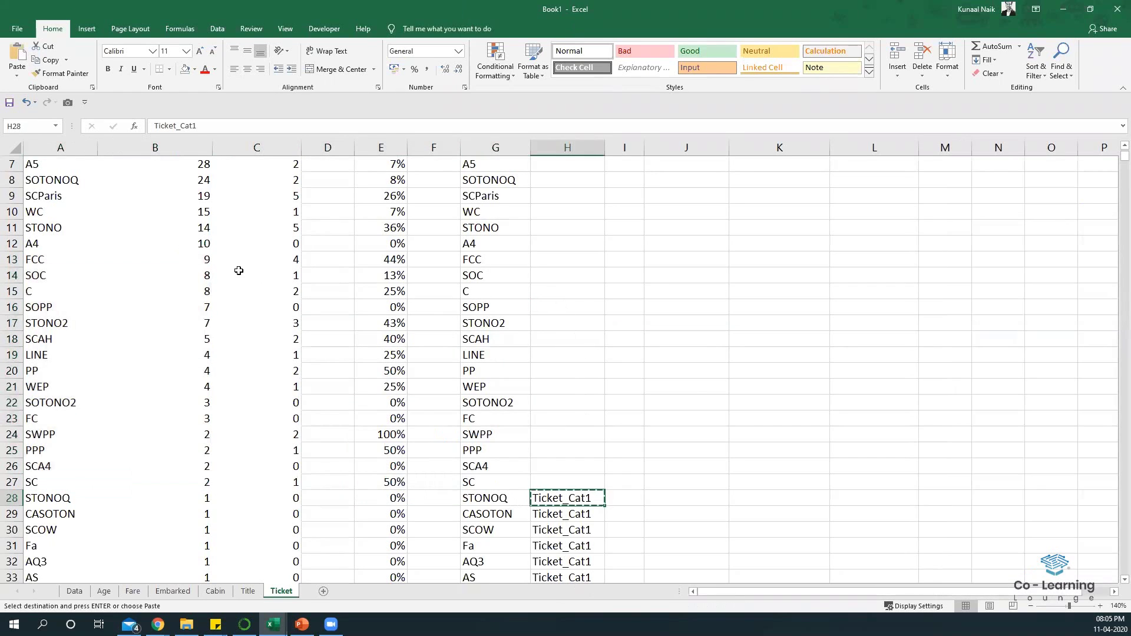
left_click(570, 260)
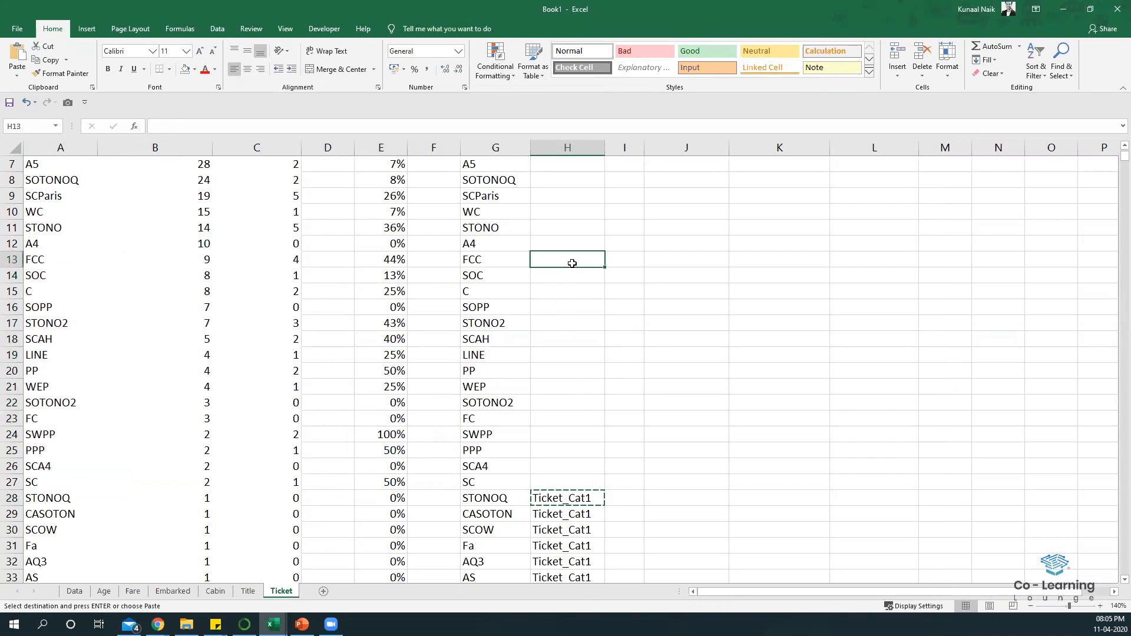
key("ctrl+c")
left_click(576, 499)
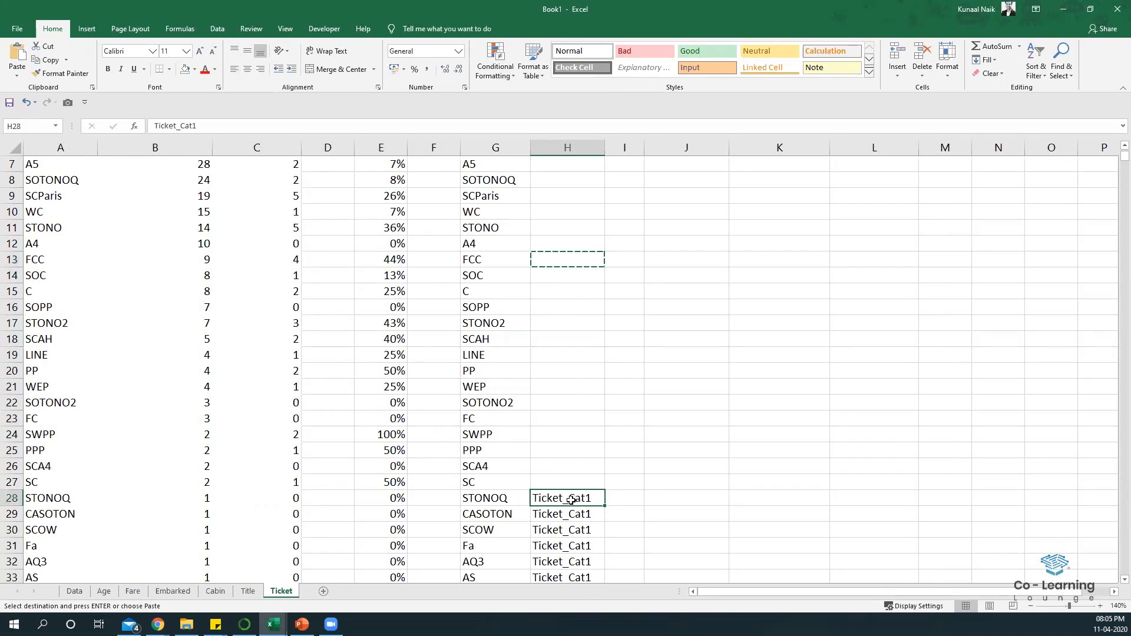
key("ctrl+c")
left_click(547, 260)
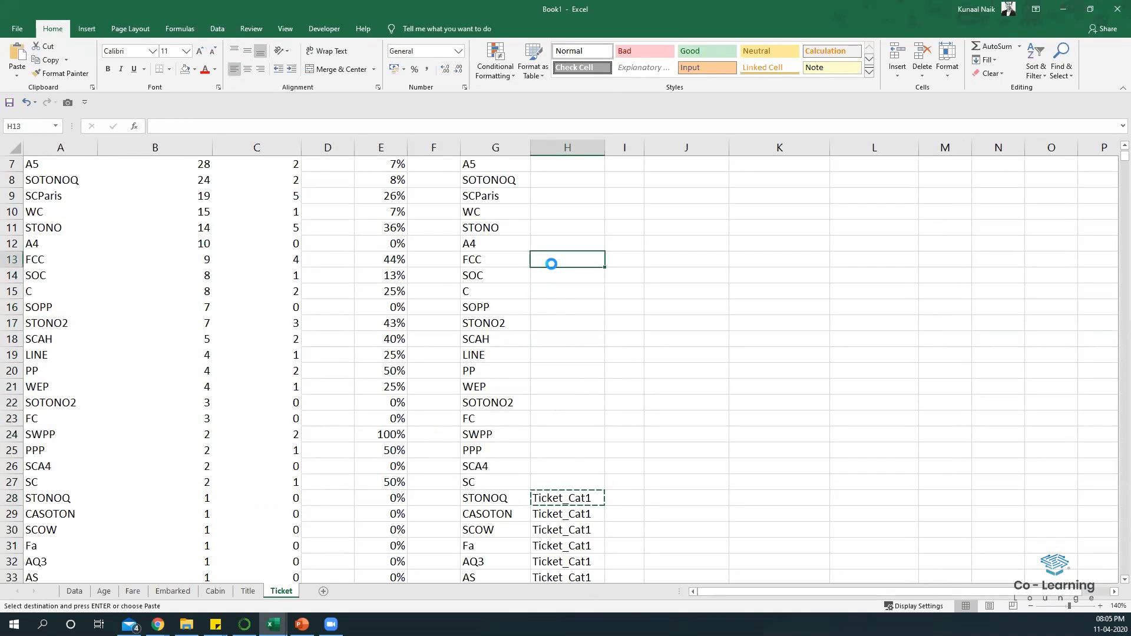
key("ctrl+v")
key("F2")
key("BackSpace")
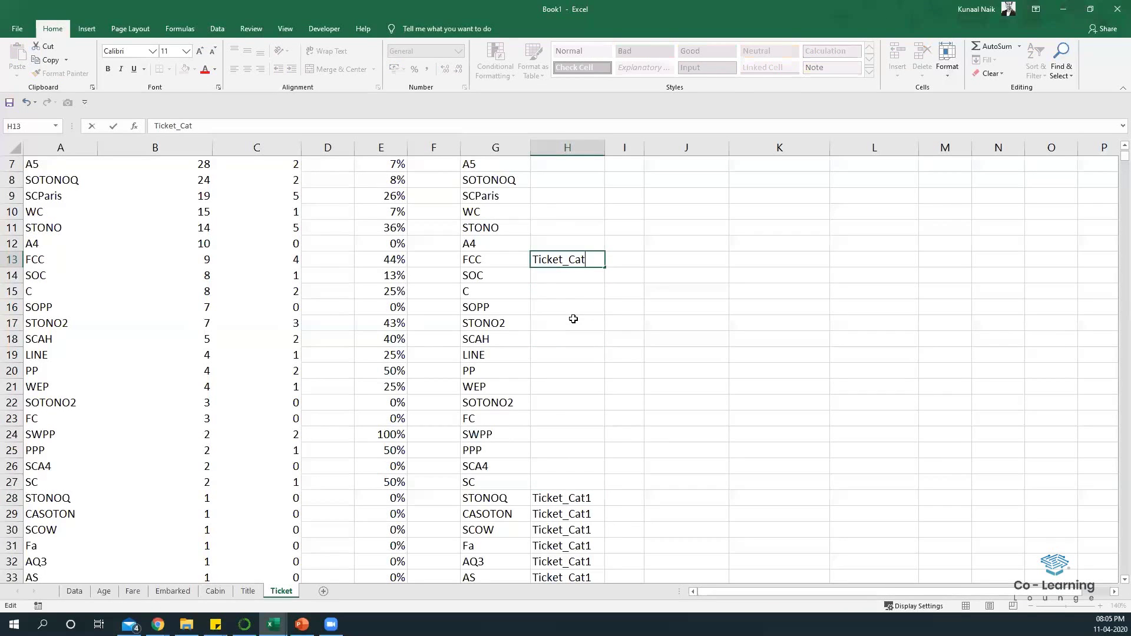
type("2")
key("Return")
Step: Fill Ticket_Cat2 from H13 down to H27, covering the prefixes from FCC to SC
key("Up")
key("shift+Down")
key("shift+Down")
key("shift+Down")
key("shift+Down")
key("shift+Down")
key("shift+Down")
key("shift+Down")
key("shift+Down")
key("shift+Down")
key("shift+Down")
key("shift+Down")
key("shift+Down")
key("shift+Down")
key("shift+Down")
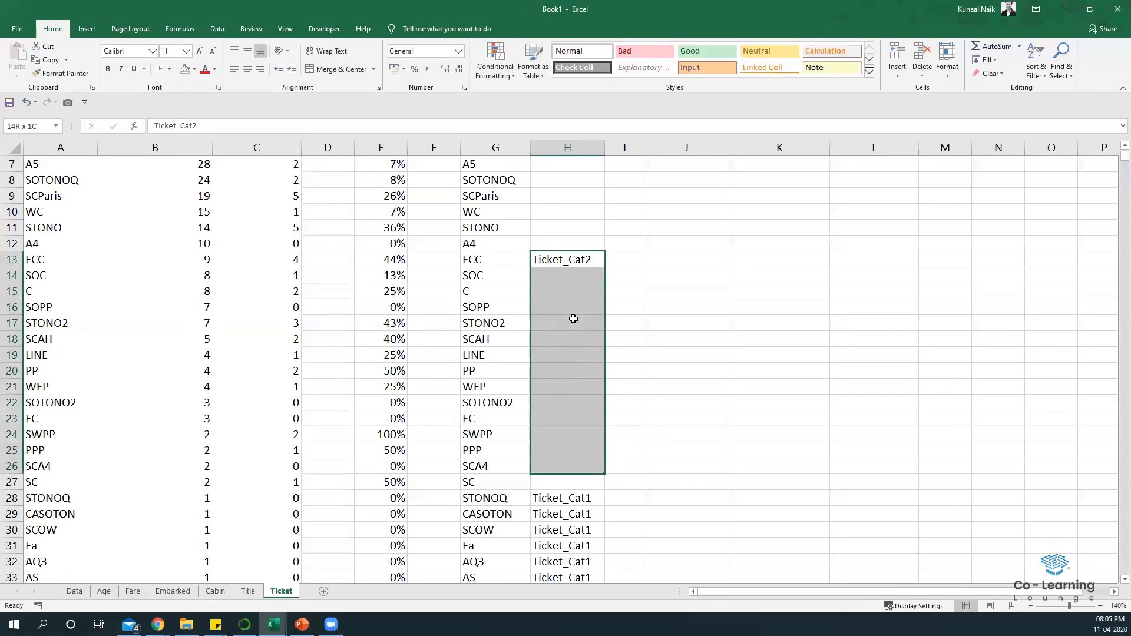
key("ctrl+d")
Step: Fill the prefixes XXX to A4 from G4:G12 across into H4:H12 so they serve as their own categories
scroll(573, 319, "up", 2)
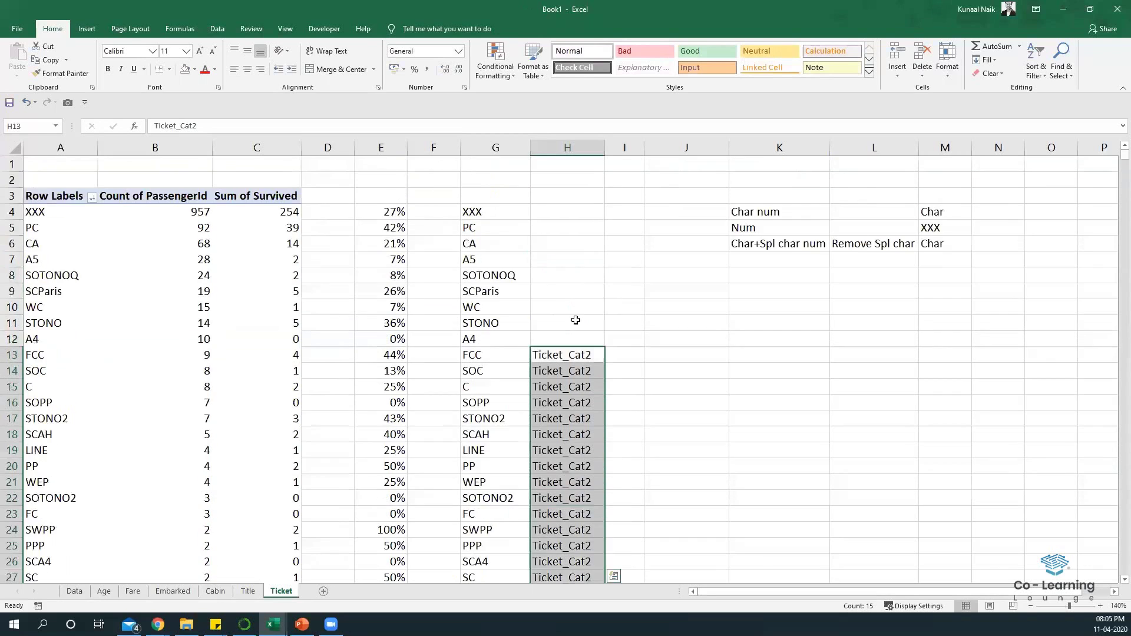
left_click_drag(494, 207, 557, 337)
key("ctrl+r")
left_click(571, 396)
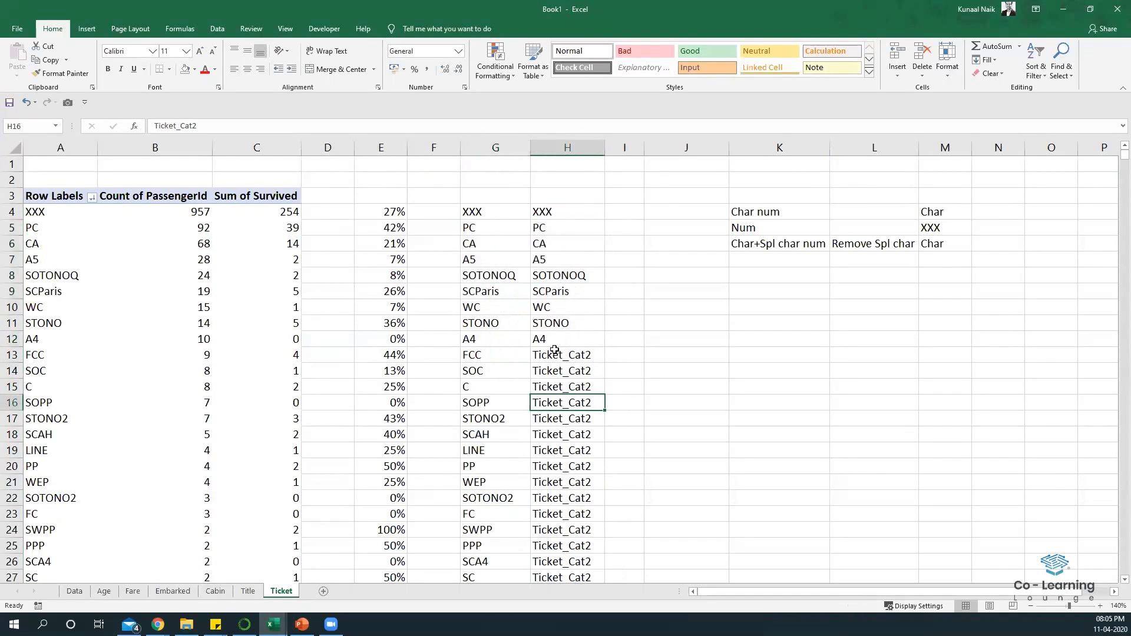
Step: Review the category assigned to each ticket prefix in column H against its passenger count
scroll(560, 351, "down", 5)
scroll(492, 360, "up", 2)
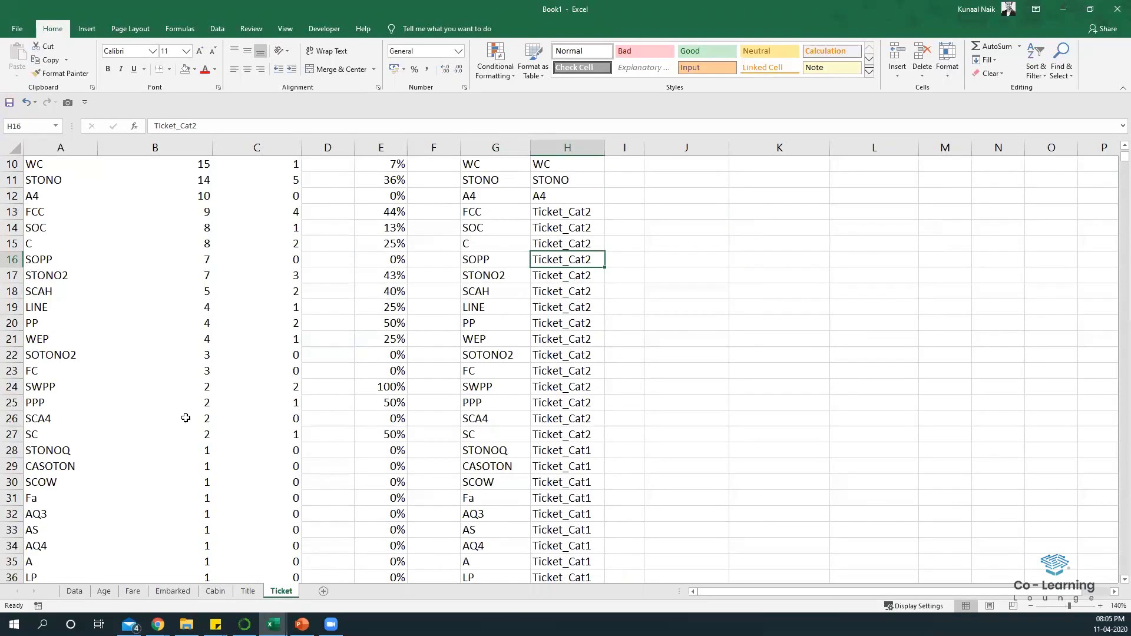
scroll(121, 387, "up", 1)
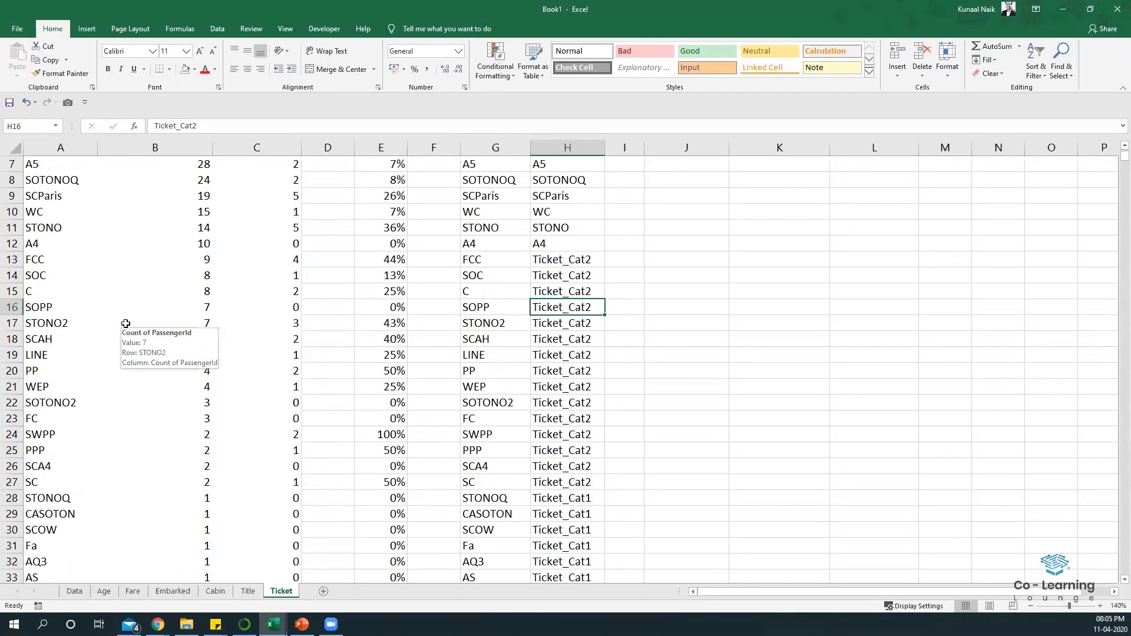
scroll(136, 323, "down", 4)
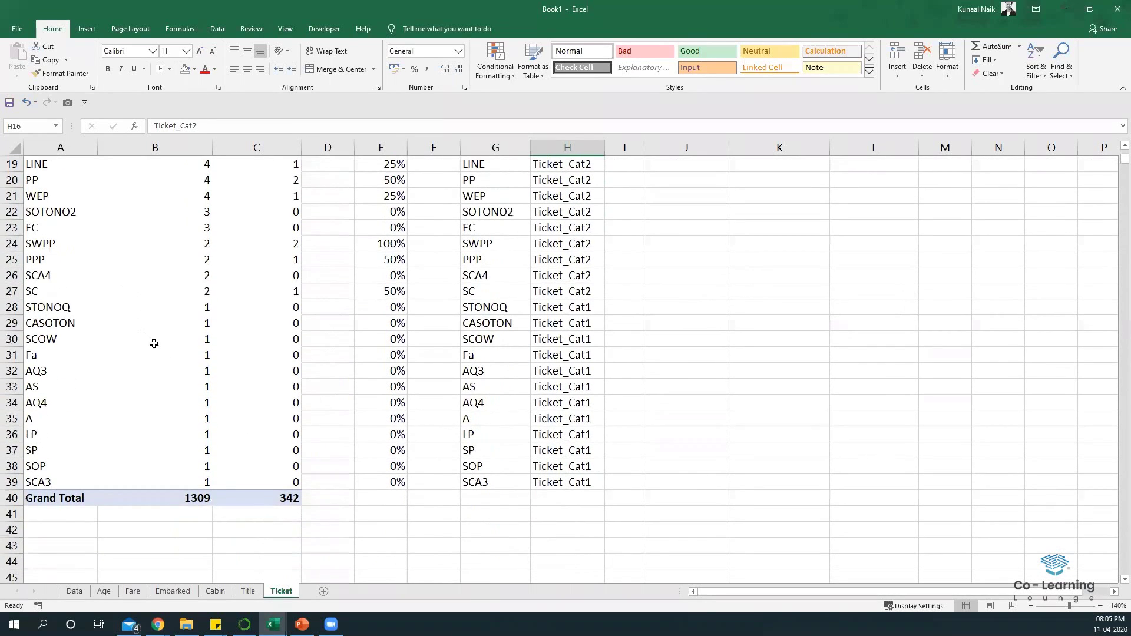
scroll(154, 344, "up", 2)
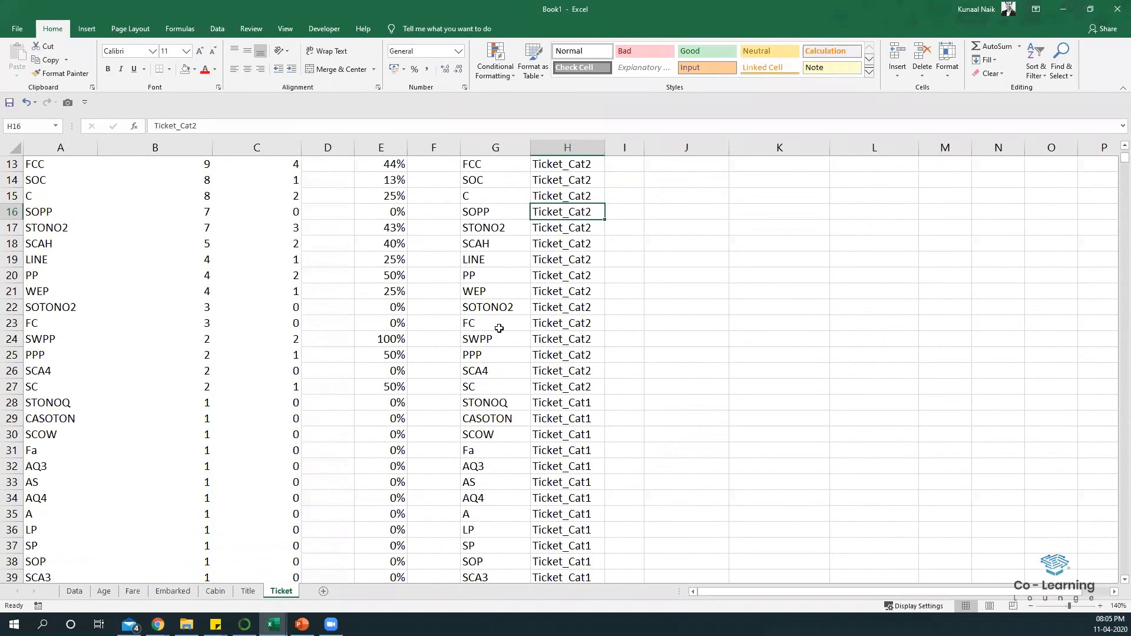
scroll(528, 281, "up", 2)
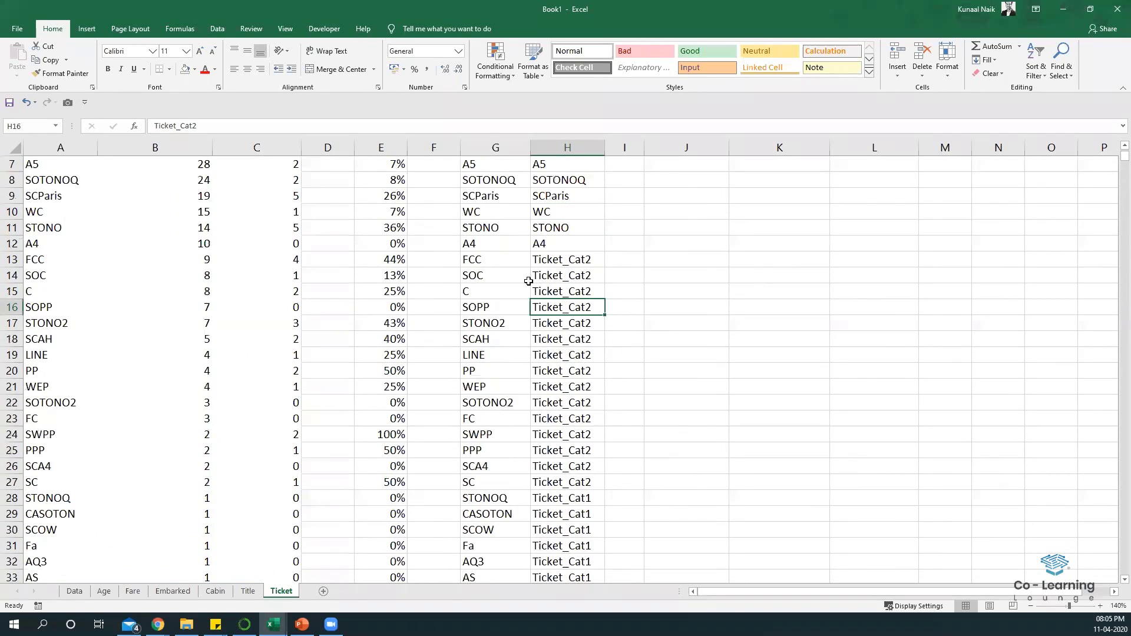
scroll(567, 399, "up", 2)
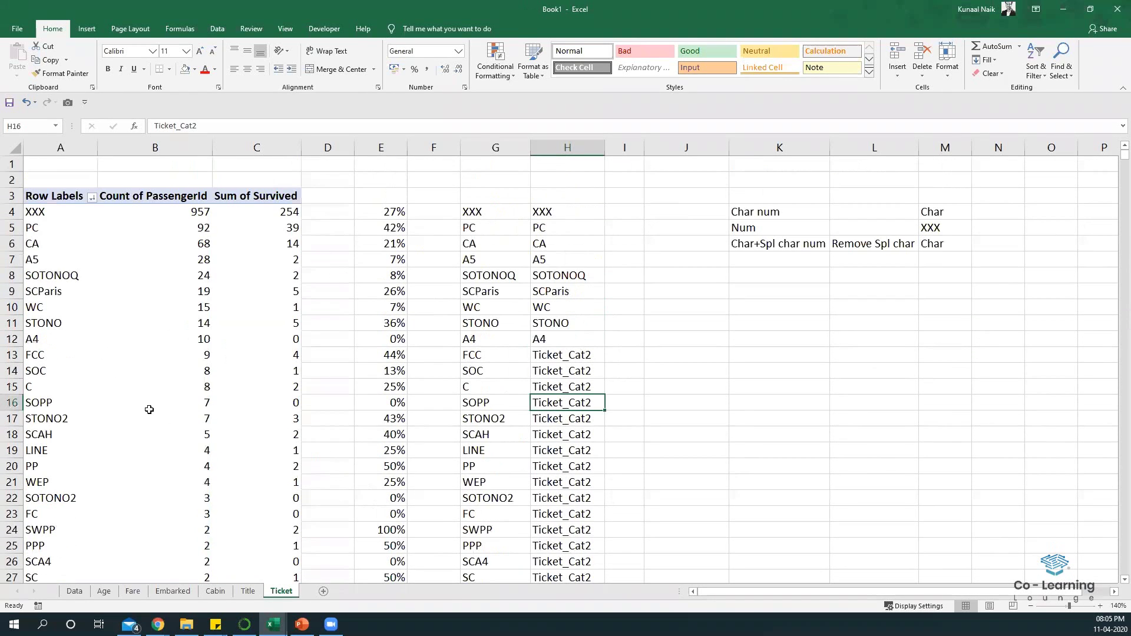
scroll(149, 410, "down", 3)
scroll(206, 411, "down", 2)
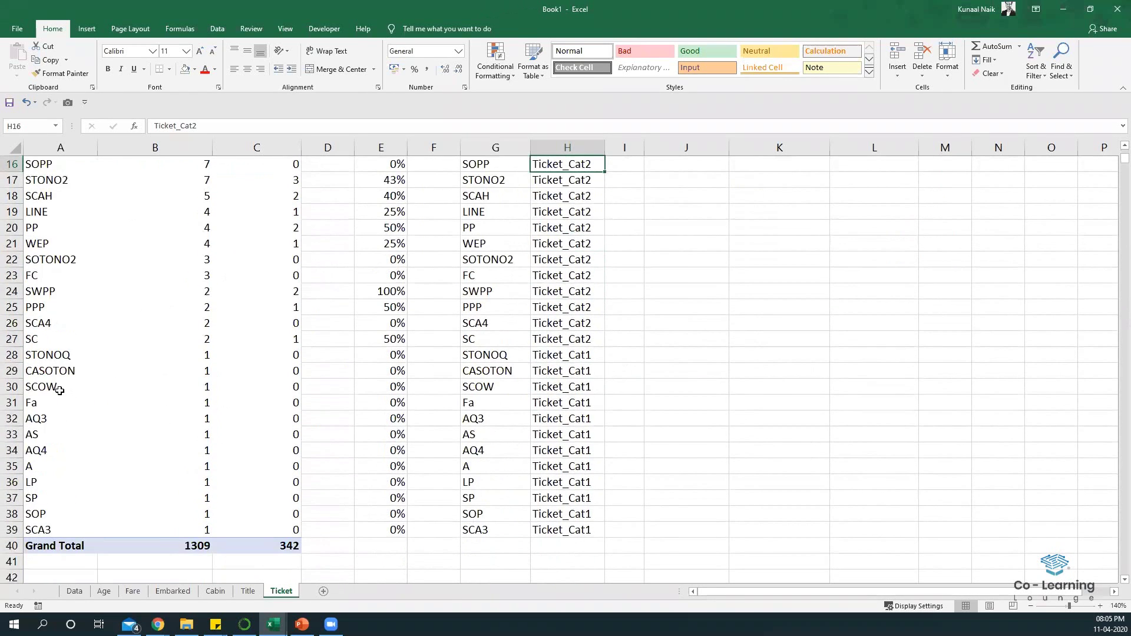
Step: Compare the single-passenger prefixes with the large groups in rows 4 to 12, especially XXX and PC, and with STONO2 and SCAH
left_click_drag(59, 391, 270, 512)
scroll(114, 315, "up", 3)
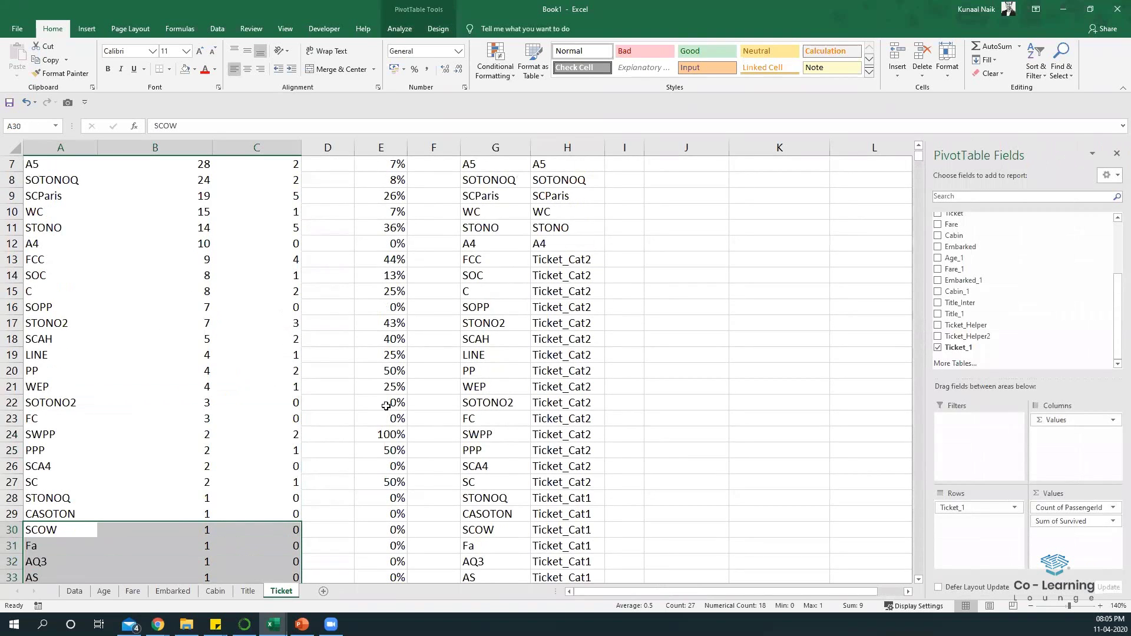
scroll(389, 407, "up", 2)
left_click_drag(383, 212, 38, 338)
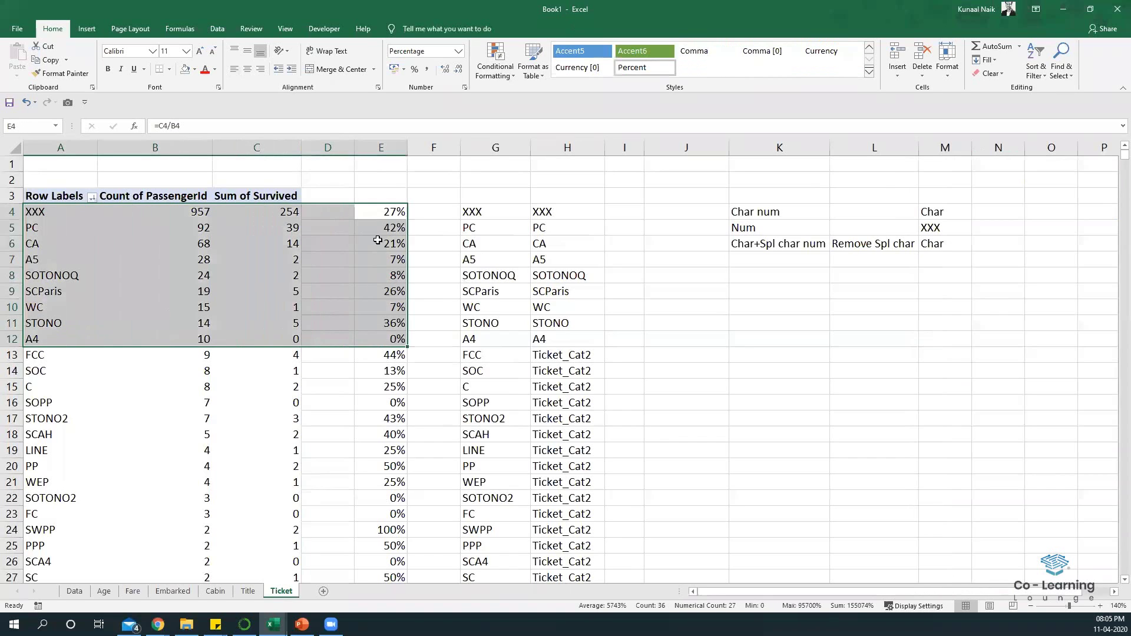
left_click_drag(362, 227, 28, 220)
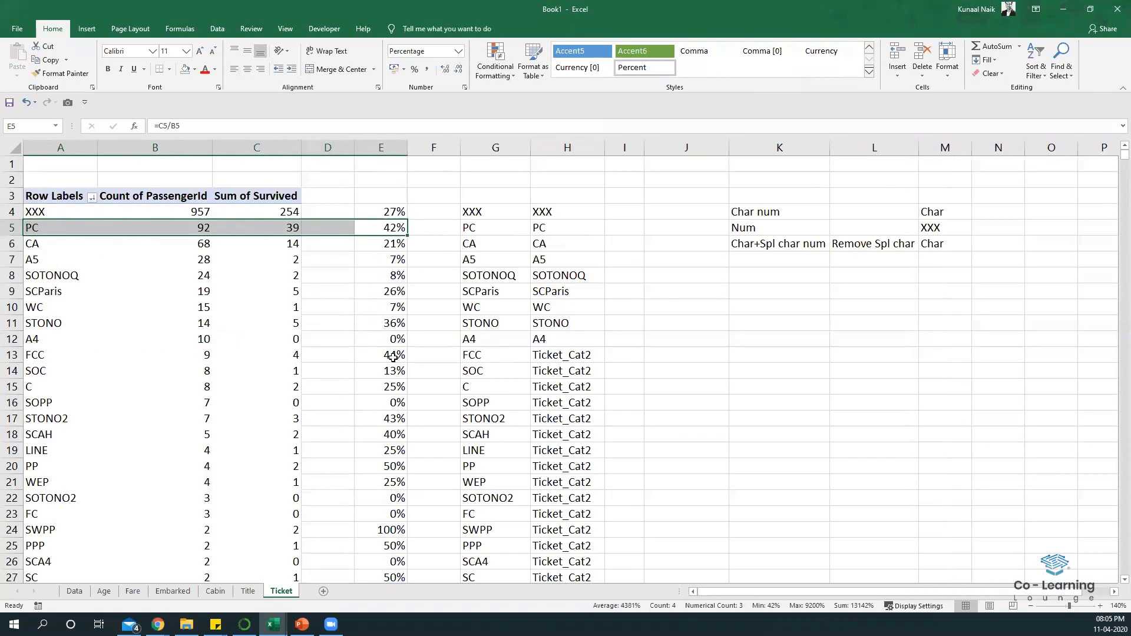
left_click_drag(396, 210, 330, 211)
left_click_drag(101, 226, 44, 211)
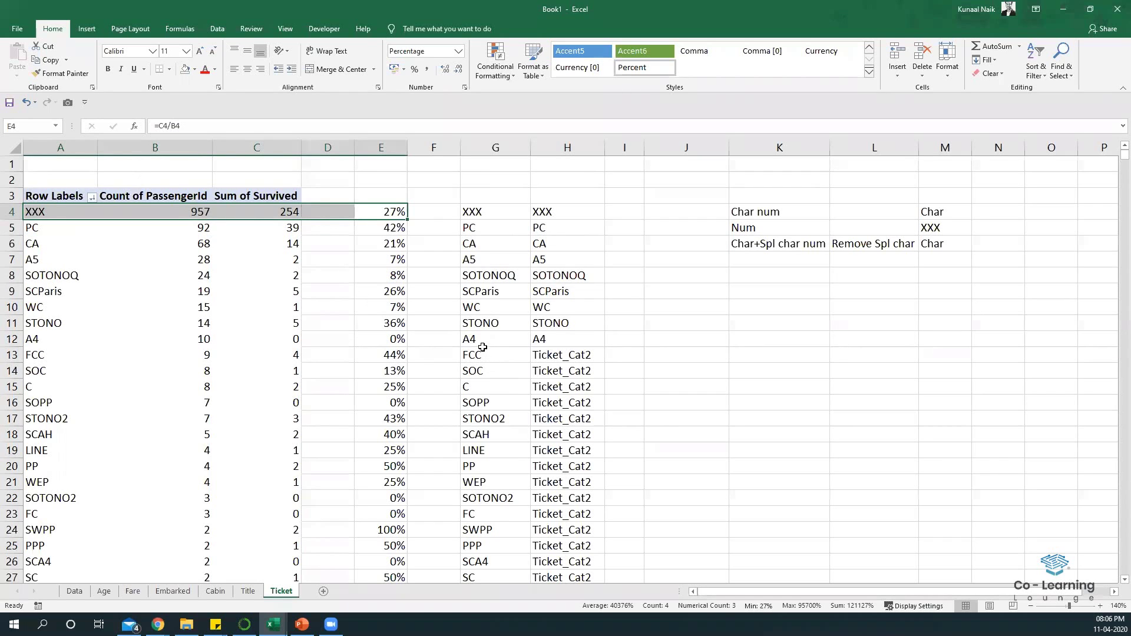
scroll(483, 348, "down", 3)
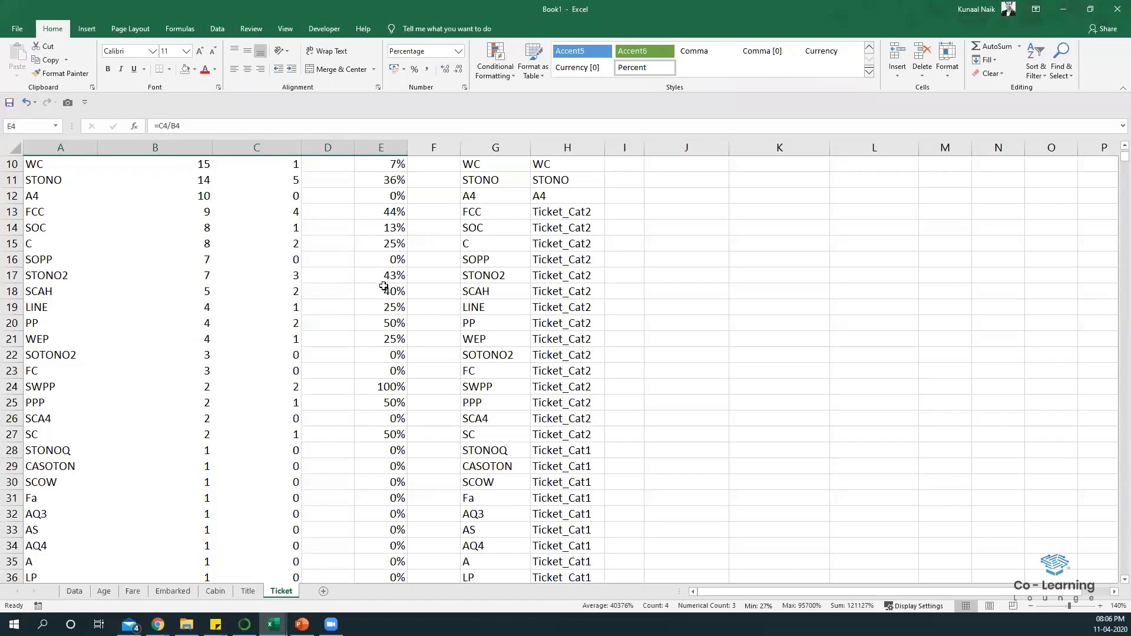
left_click_drag(383, 272, 58, 291)
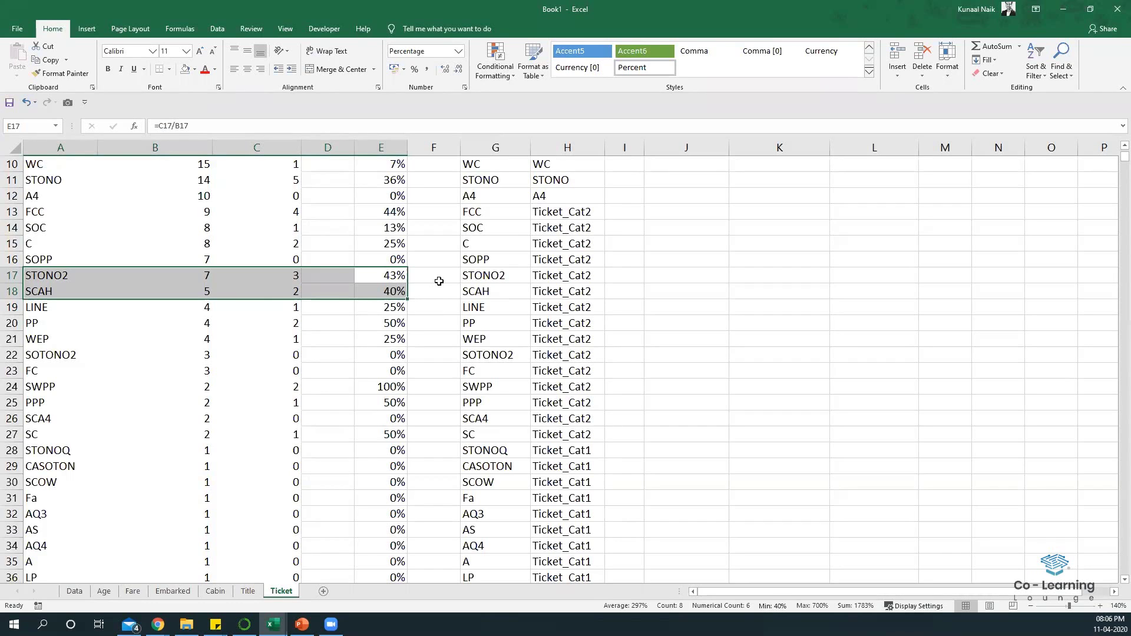
Step: Examine the survival rates across the whole prefix list to judge whether the Ticket_Cat1 and Ticket_Cat2 groupings make sense
scroll(441, 282, "up", 3)
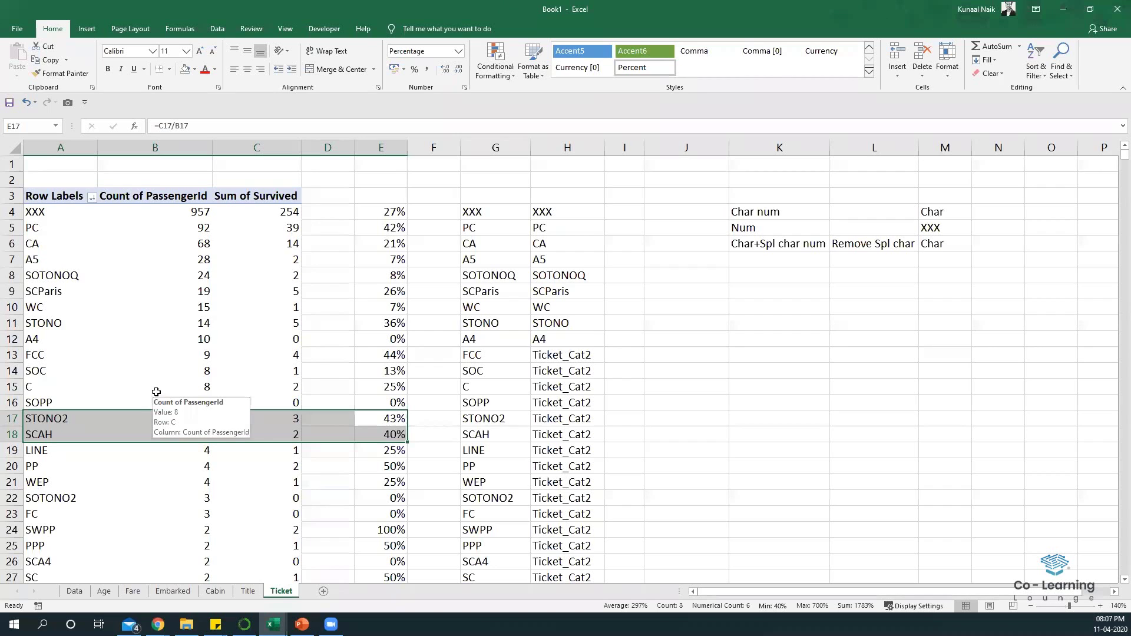
scroll(480, 372, "down", 6)
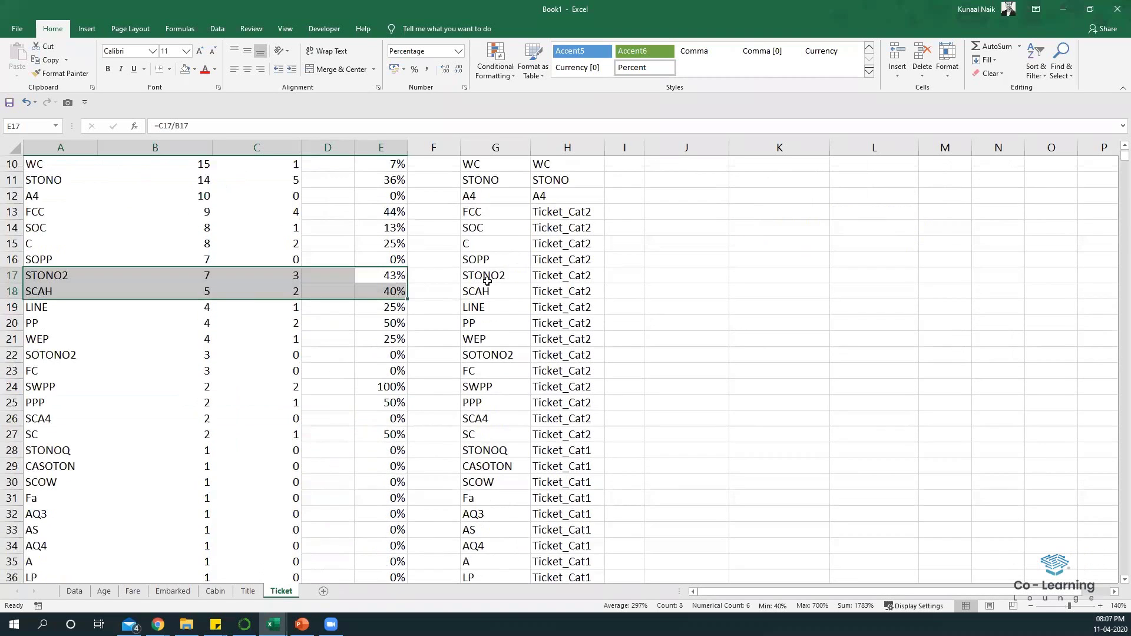
scroll(481, 390, "up", 5)
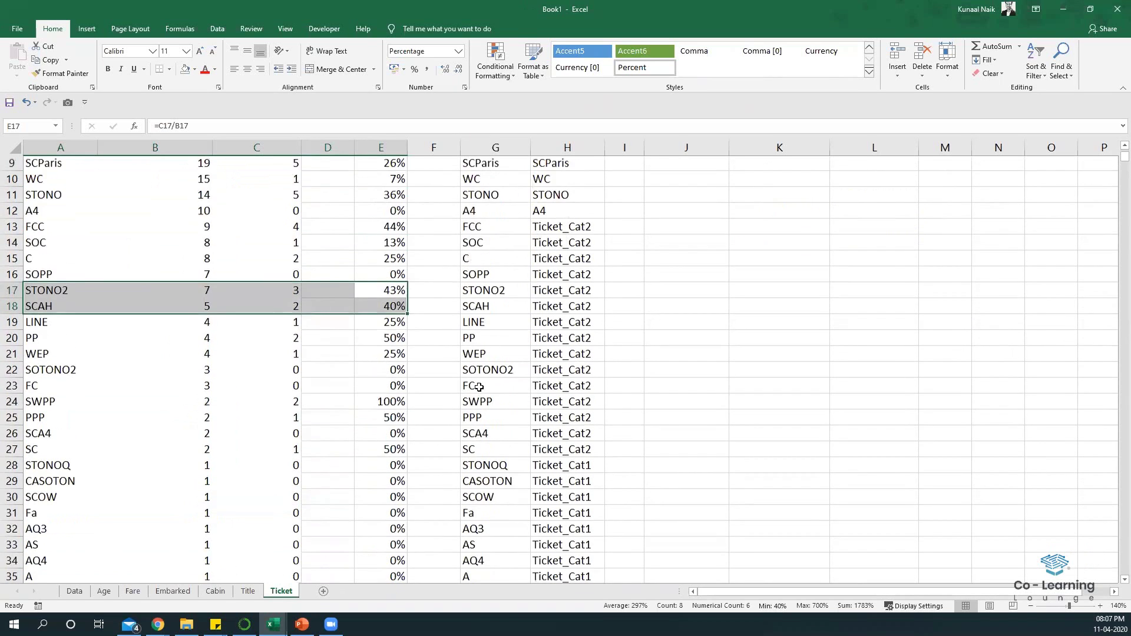
scroll(479, 383, "up", 1)
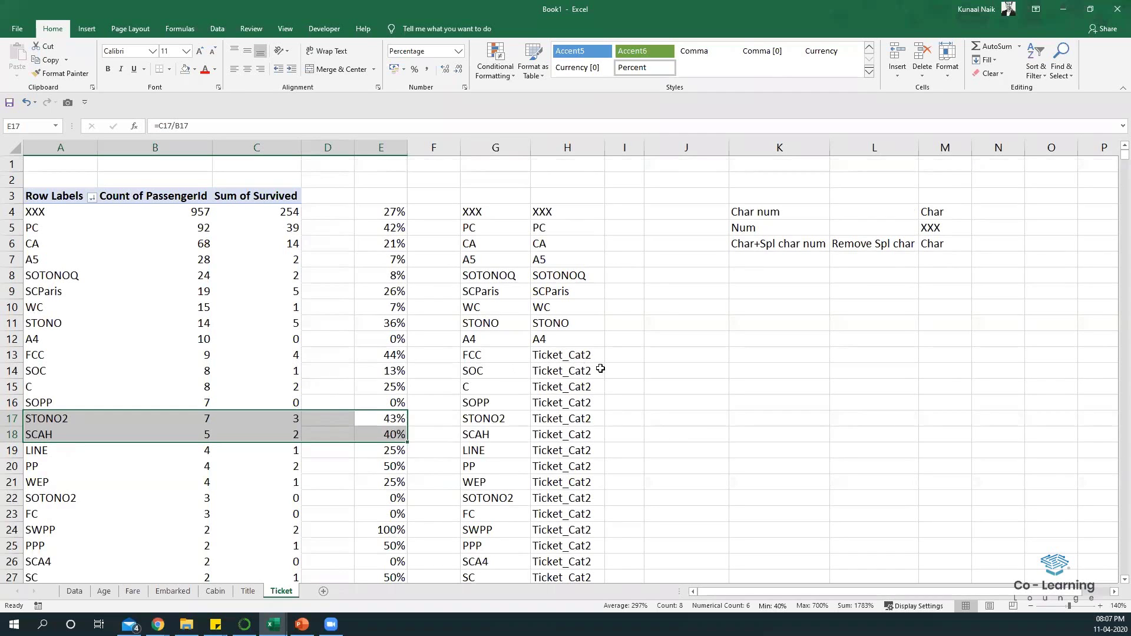
scroll(568, 374, "down", 3)
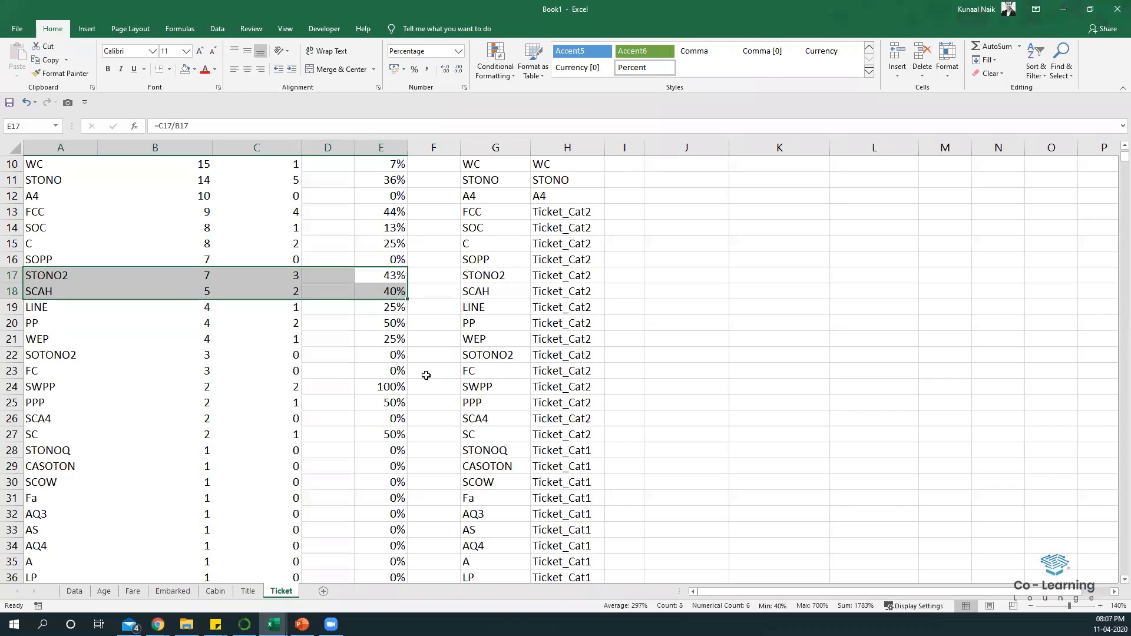
scroll(426, 376, "up", 2)
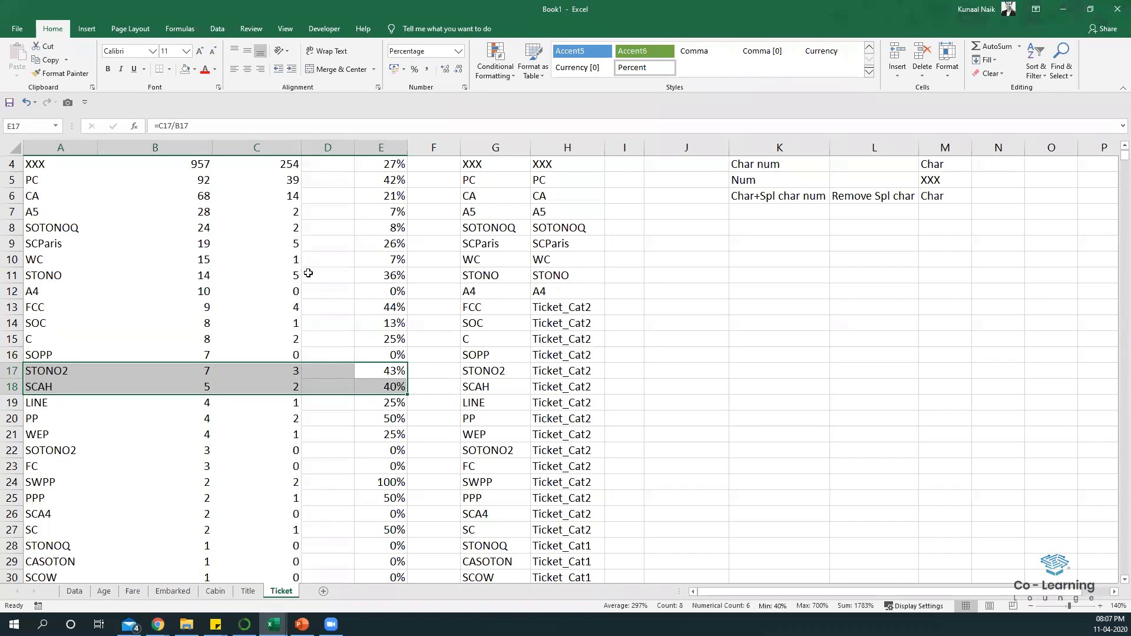
scroll(308, 273, "up", 1)
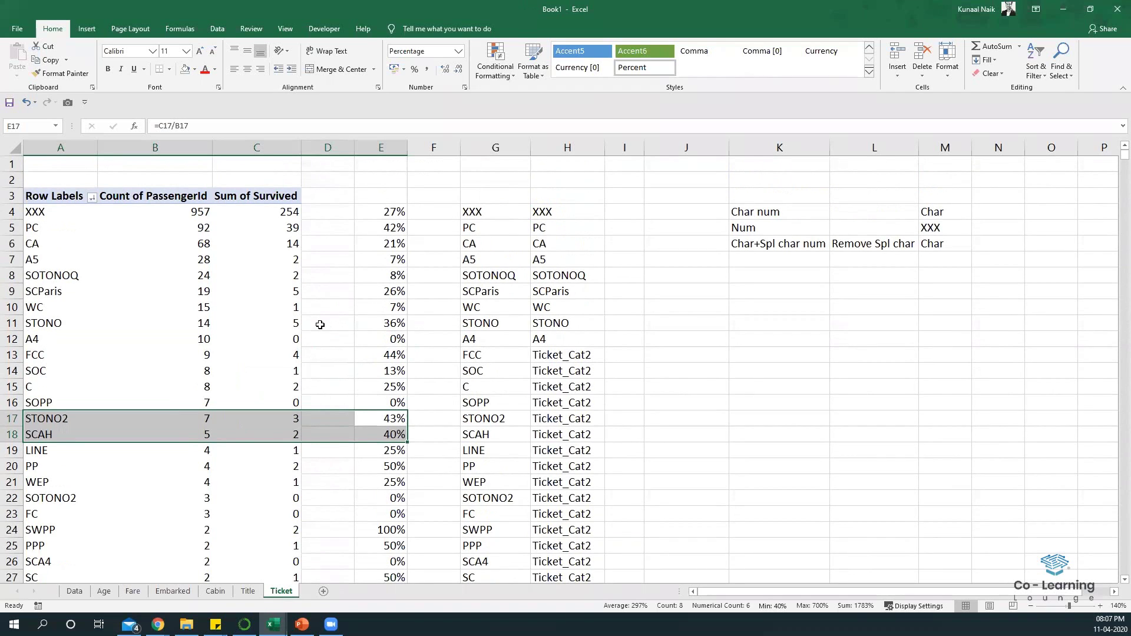
scroll(319, 325, "down", 2)
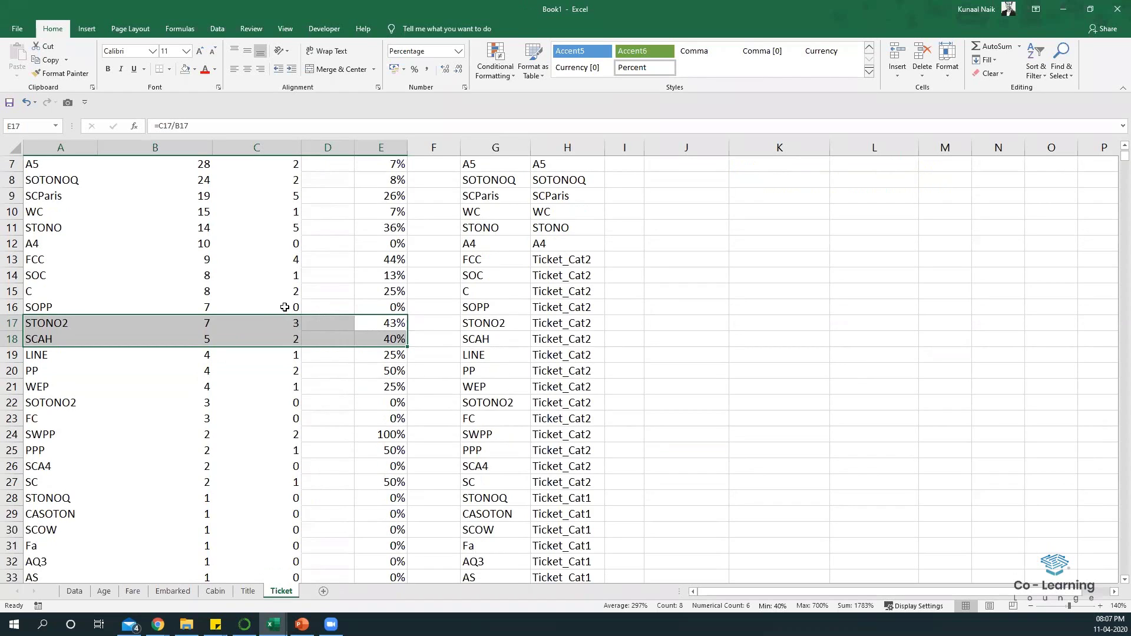
mouse_move(285, 305)
scroll(450, 370, "up", 2)
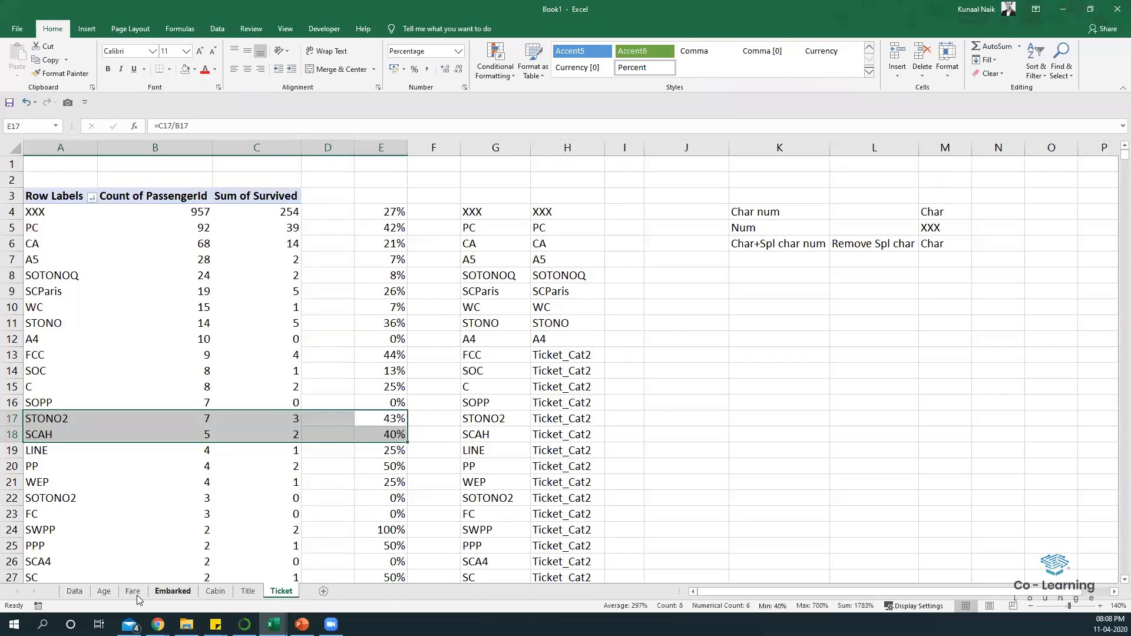
Step: Rename the Ticket_1 header in U2 of the Data sheet to Ticket_Helper3 and fit column U to its contents
key("ctrl+Page_Up")
key("ctrl+Page_Up")
key("ctrl+Page_Up")
key("ctrl+Page_Up")
key("ctrl+Page_Up")
key("ctrl+Page_Up")
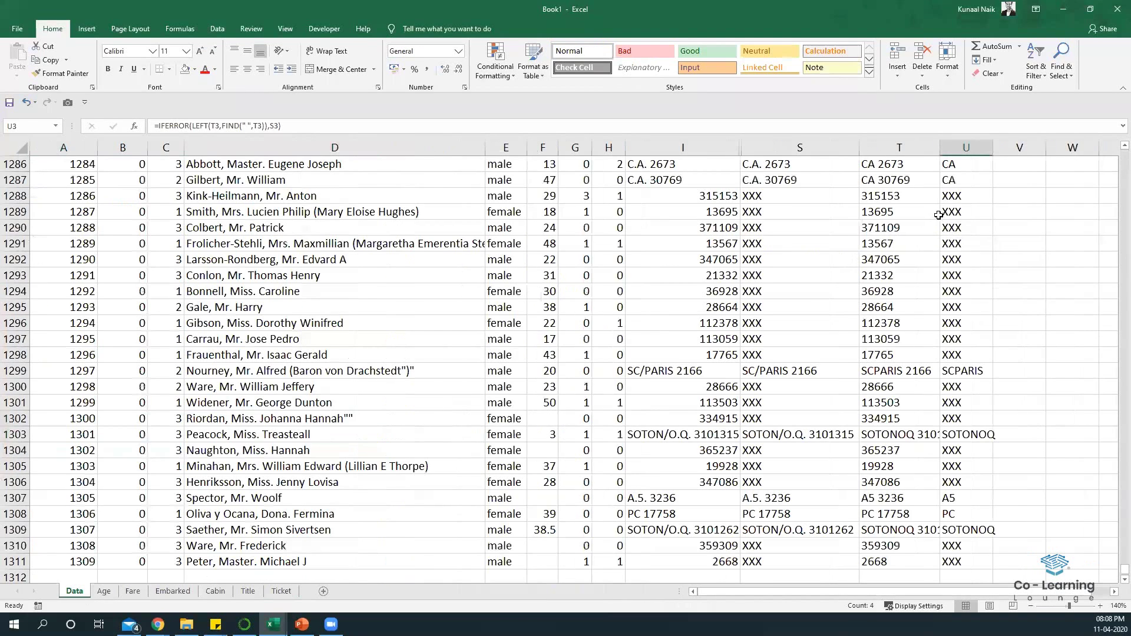
scroll(974, 262, "up", 10)
left_click(974, 264)
key("ctrl+Up")
key("ctrl+Up")
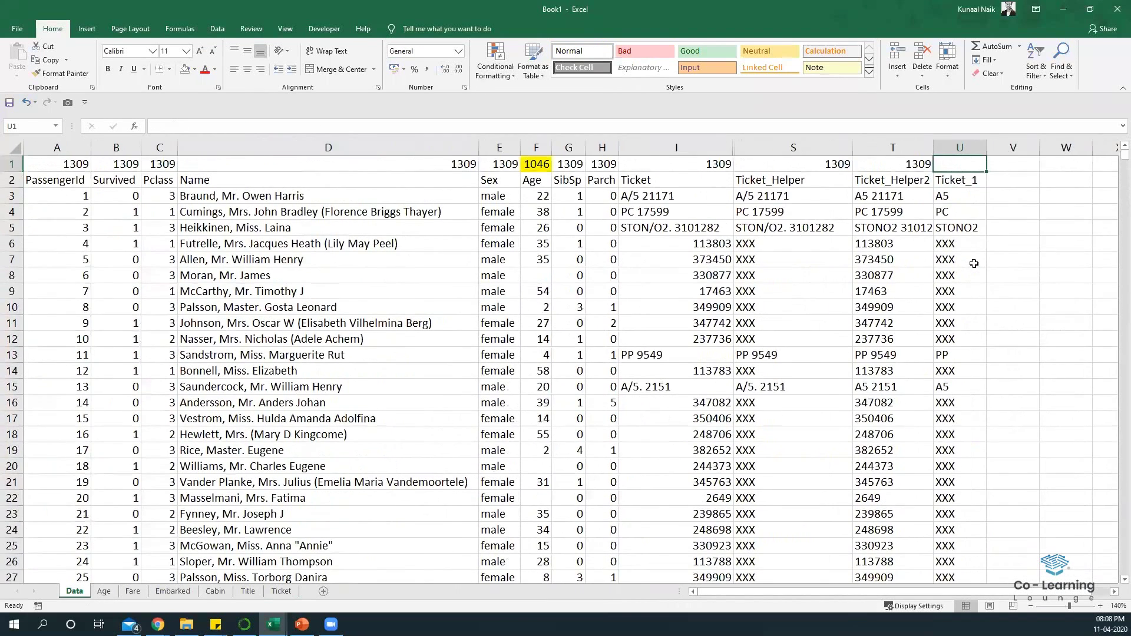
key("Down")
key("Down")
key("Up")
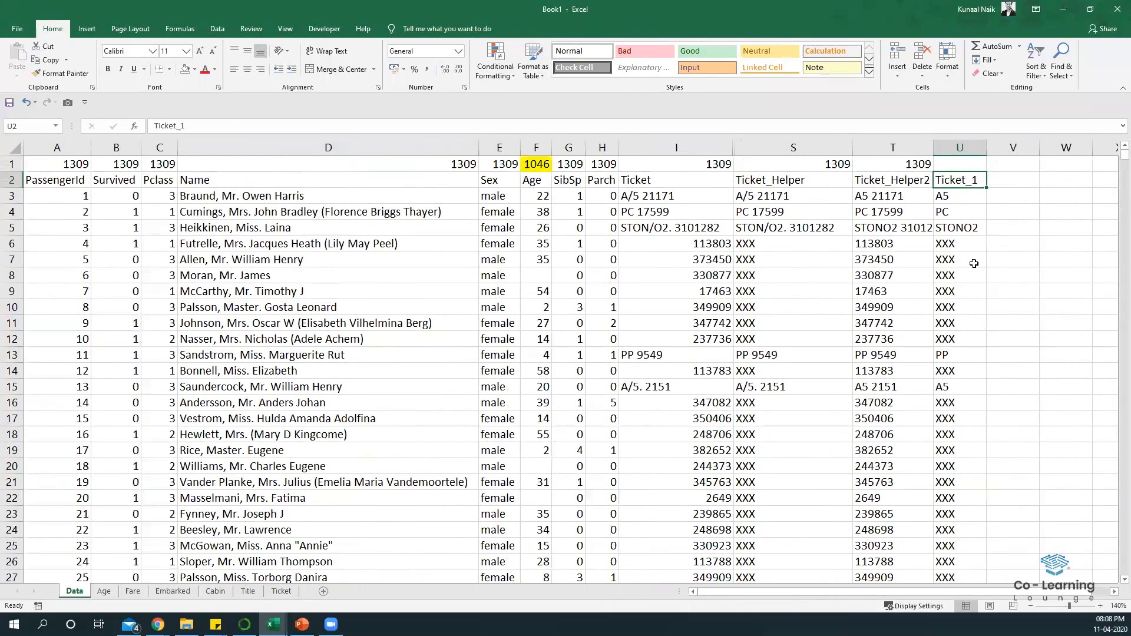
key("F2")
key("BackSpace")
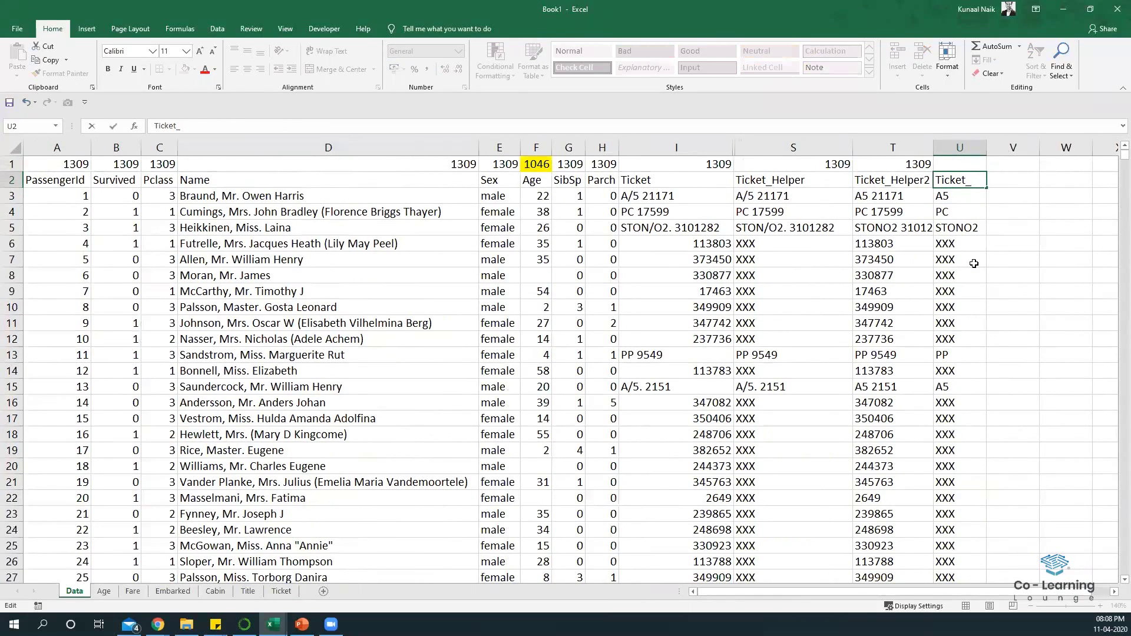
type("Helper3")
key("Return")
key("Up")
key("Right")
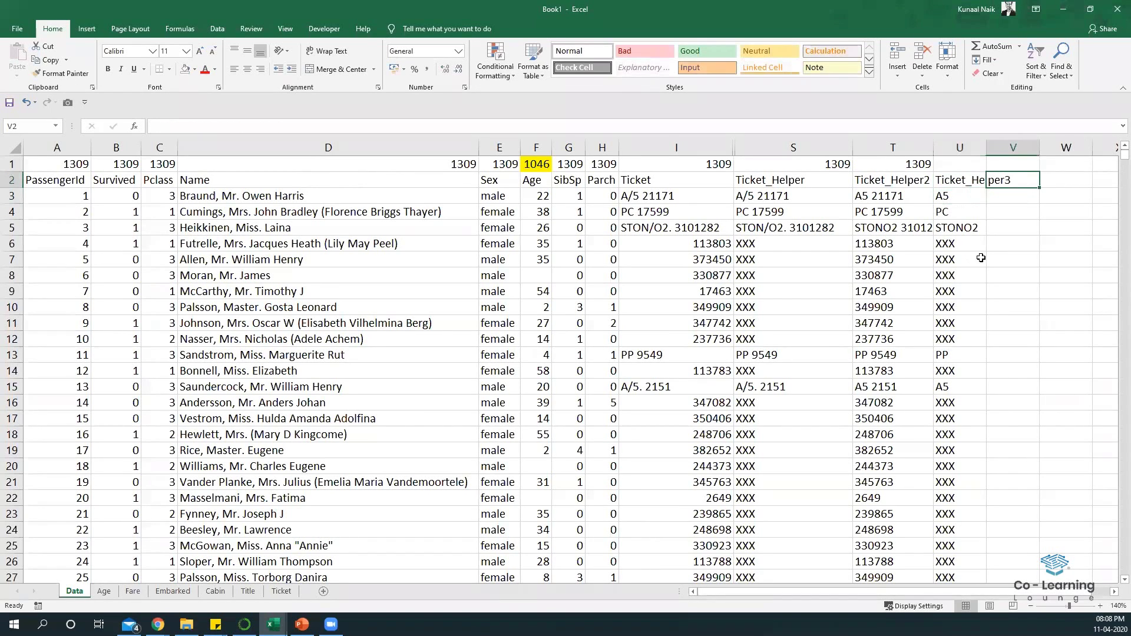
double_click(978, 148)
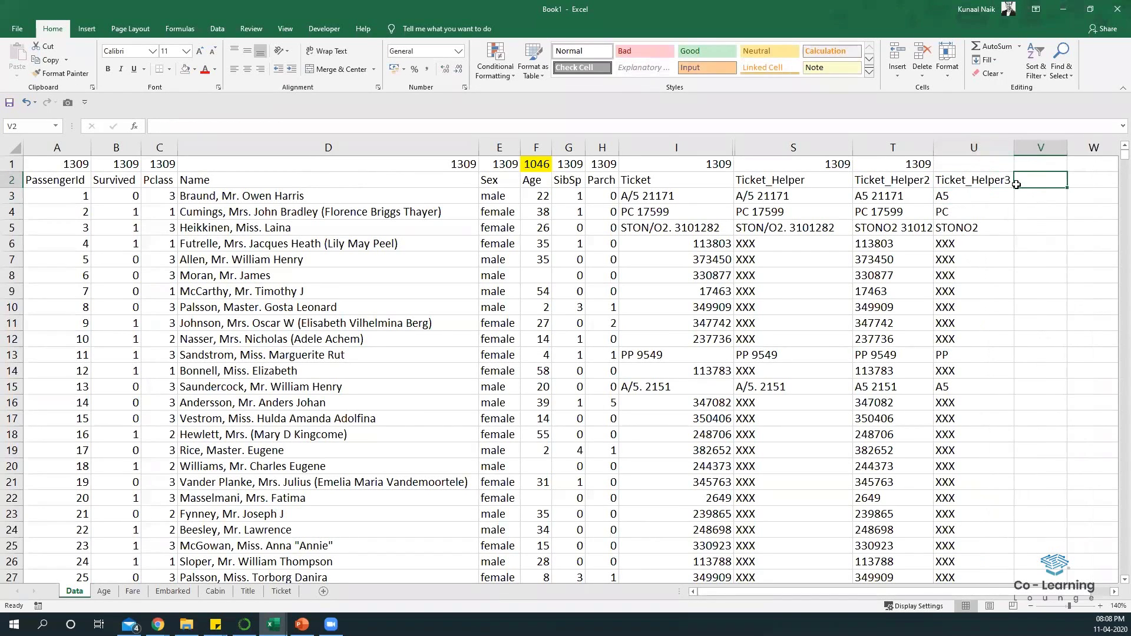
Step: Add a new column header Ticket_1 in V2 beside Ticket_Helper3
type("Tickewt")
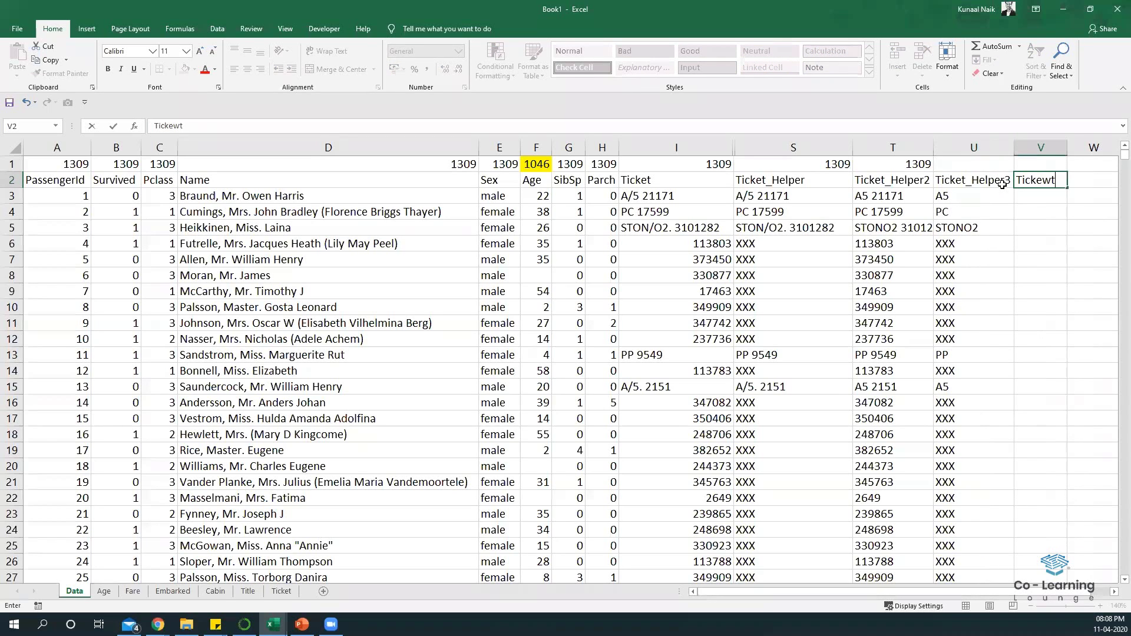
key("BackSpace")
key("BackSpace")
type("t_1")
key("Return")
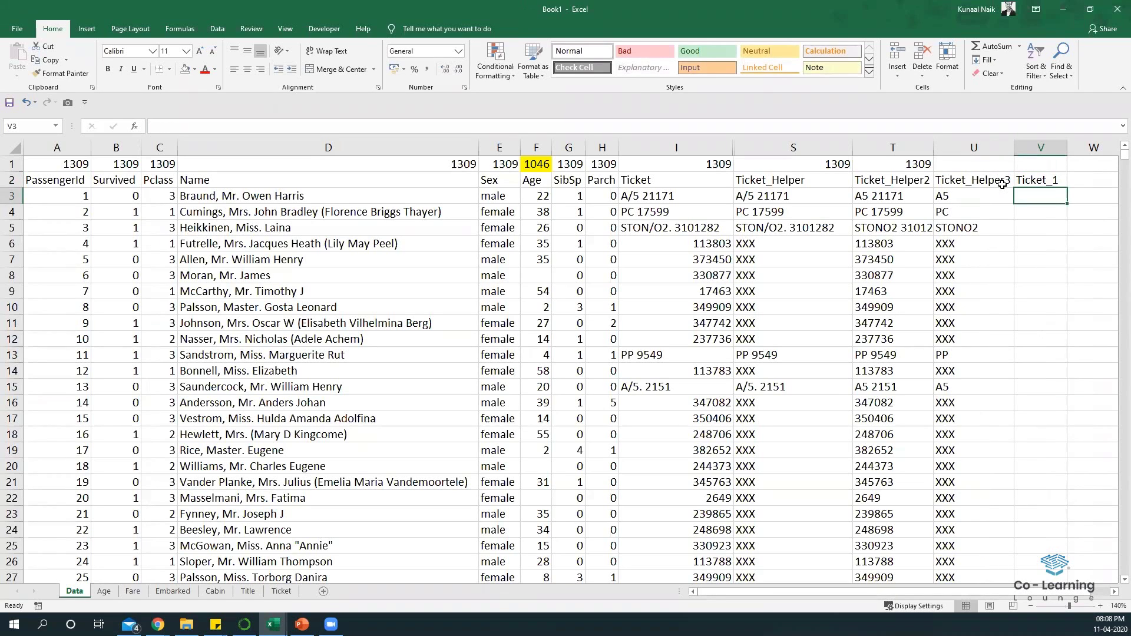
Step: In V3, look up U3's category with =VLOOKUP(U3,Ticket!$G$4:$H$39,2,FALSE)
type("=VLOOKUP(")
key("Left")
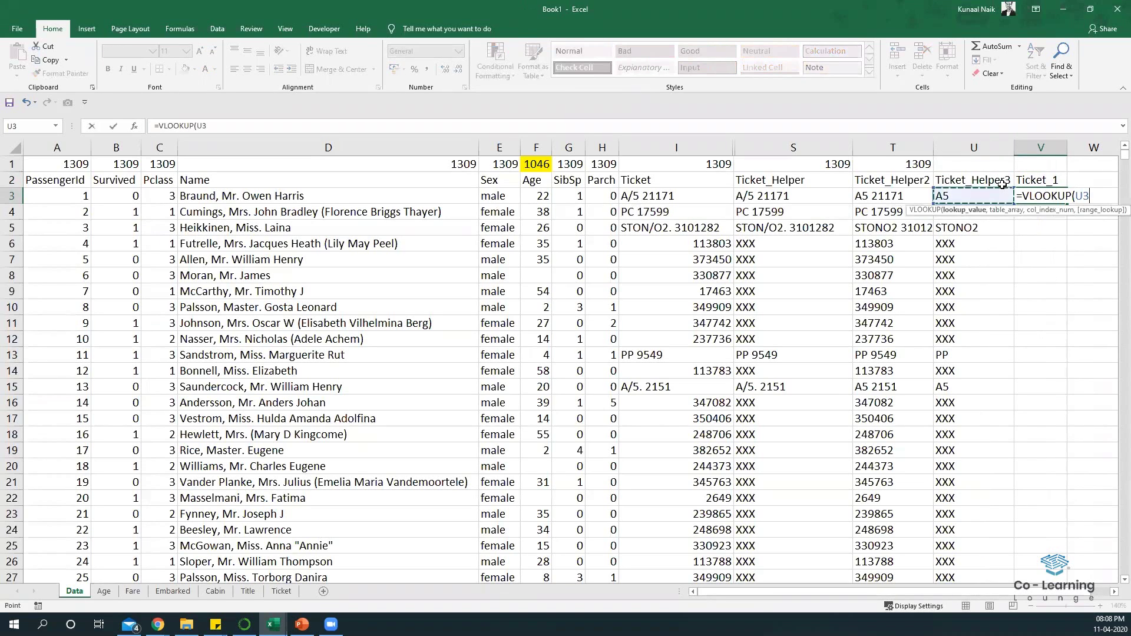
type(",")
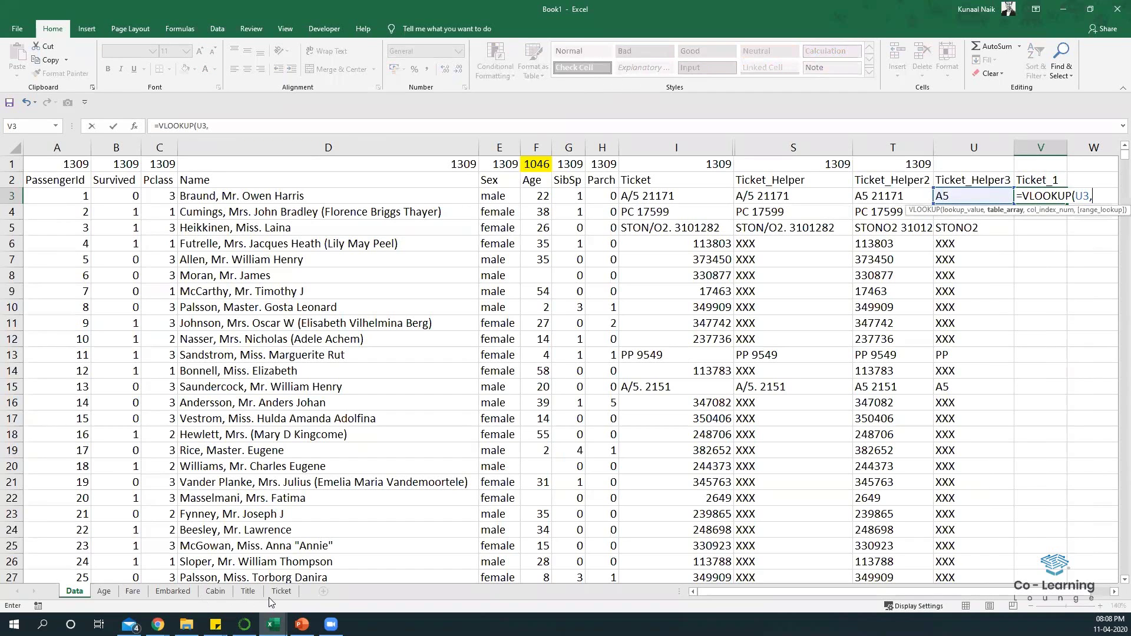
left_click(281, 591)
left_click_drag(492, 214, 565, 213)
key("ctrl+shift+Down")
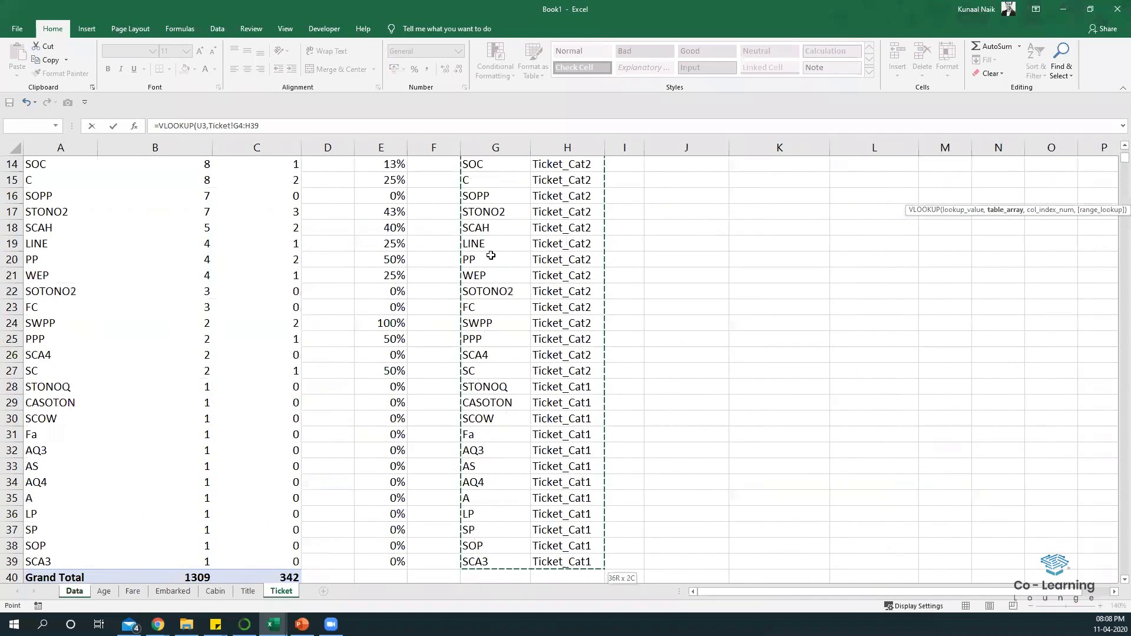
key("F4")
type(",2,FALSE)")
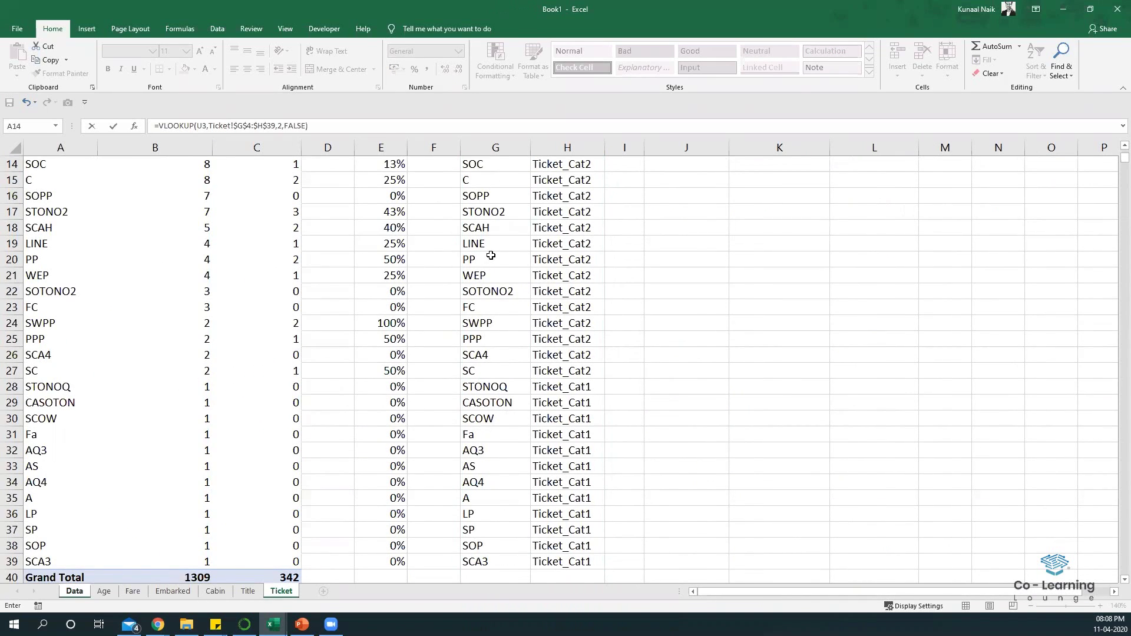
key("Return")
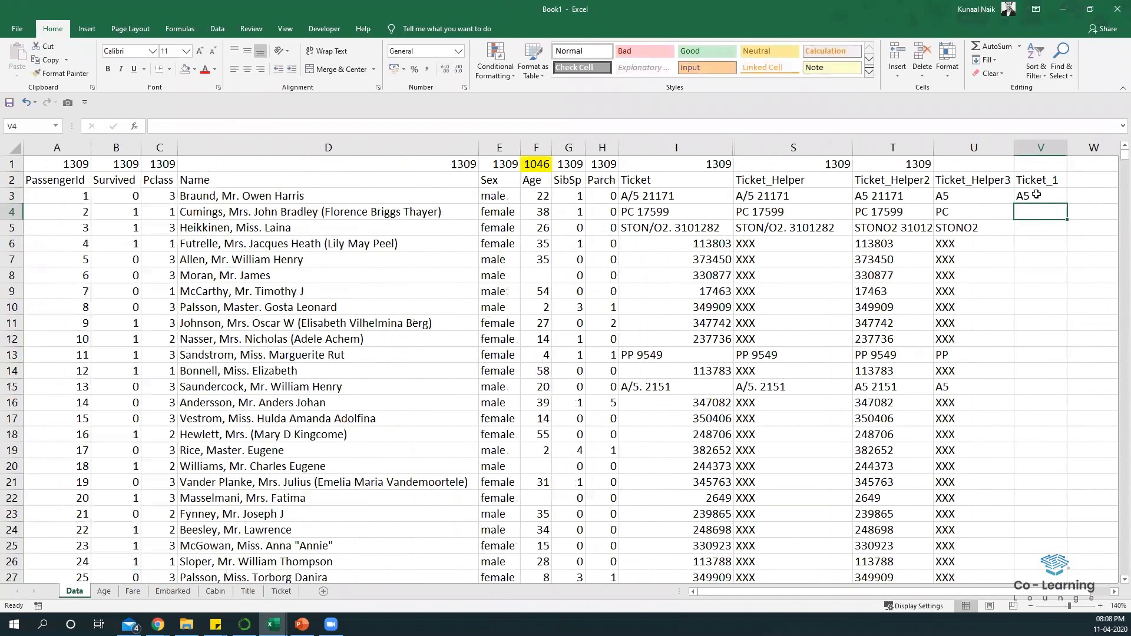
Step: Fill the V3 lookup formula down the whole Ticket_1 column
left_click(1042, 199)
double_click(1056, 202)
left_click(1039, 311)
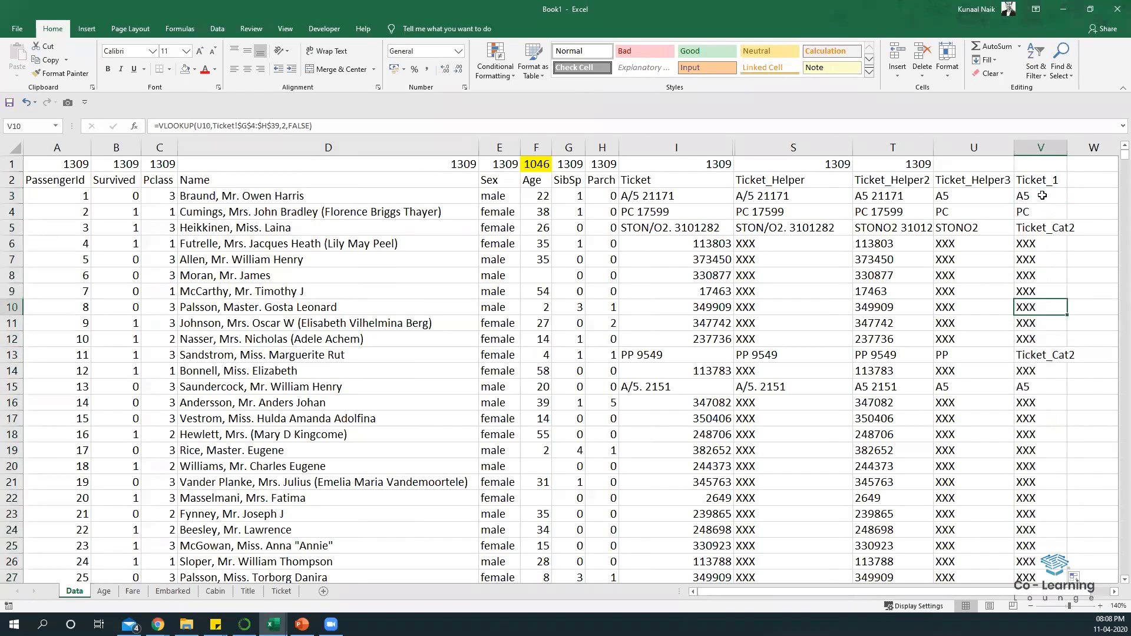
Step: Extend the Ticket sheet pivot table's source range to column V so it summarises the new Ticket_1 categories
left_click(281, 591)
left_click(321, 386)
left_click(256, 259)
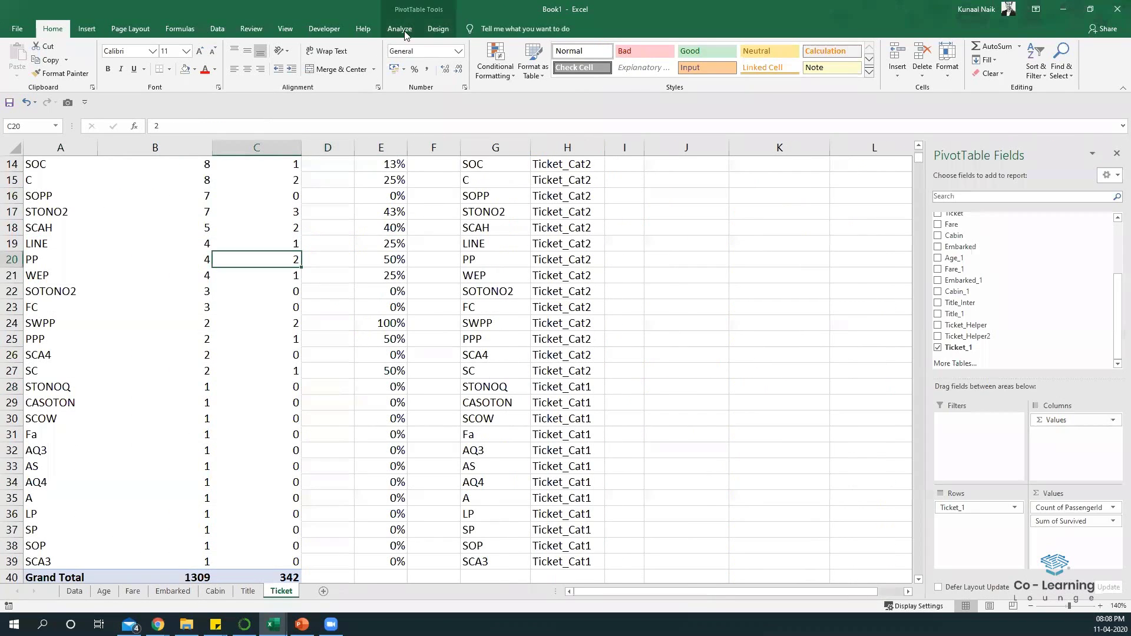
left_click(400, 28)
left_click(477, 71)
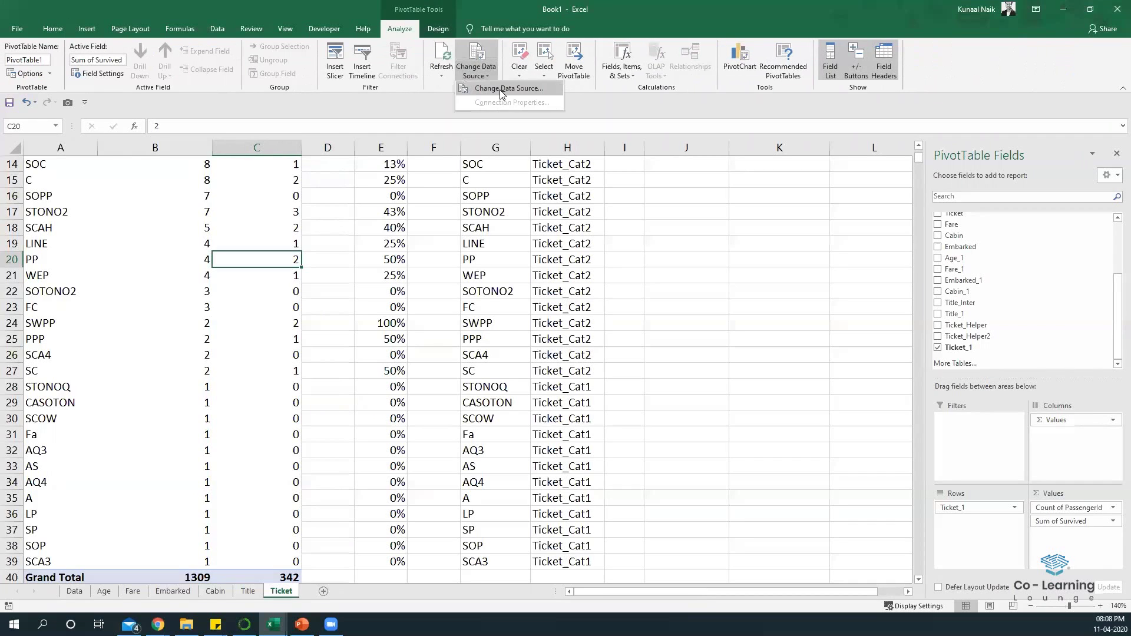
left_click(502, 95)
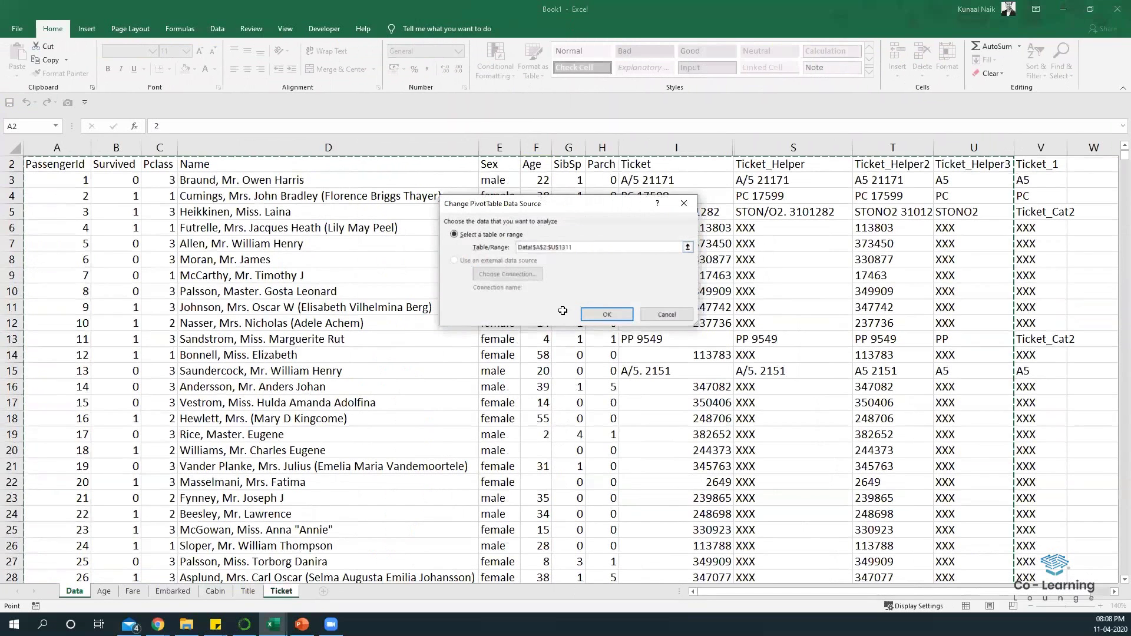
type("=")
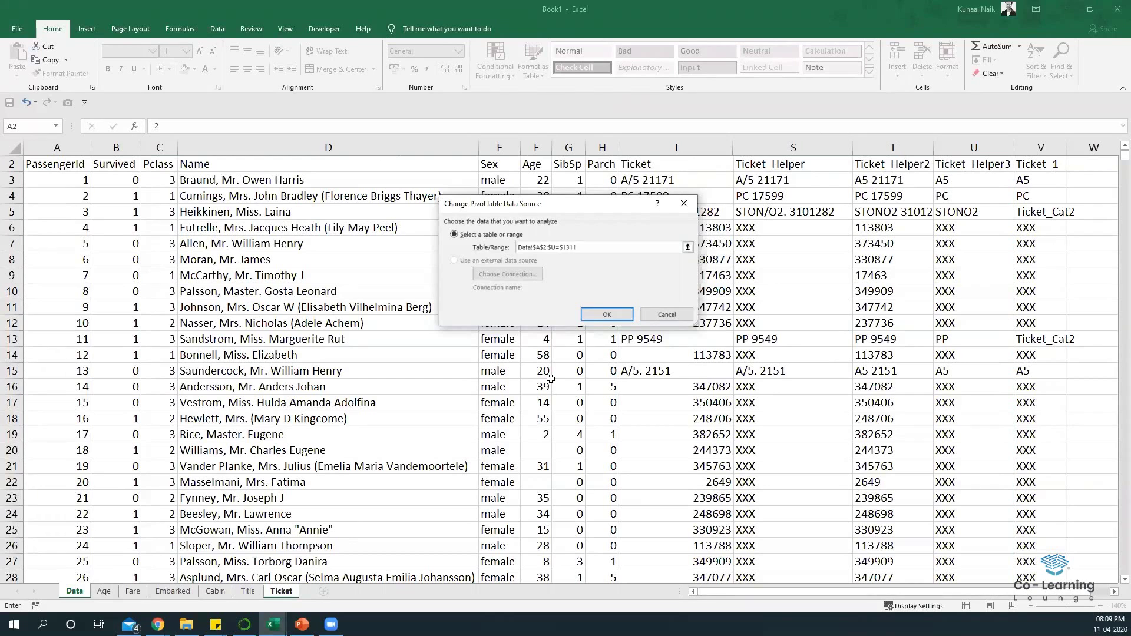
key("Return")
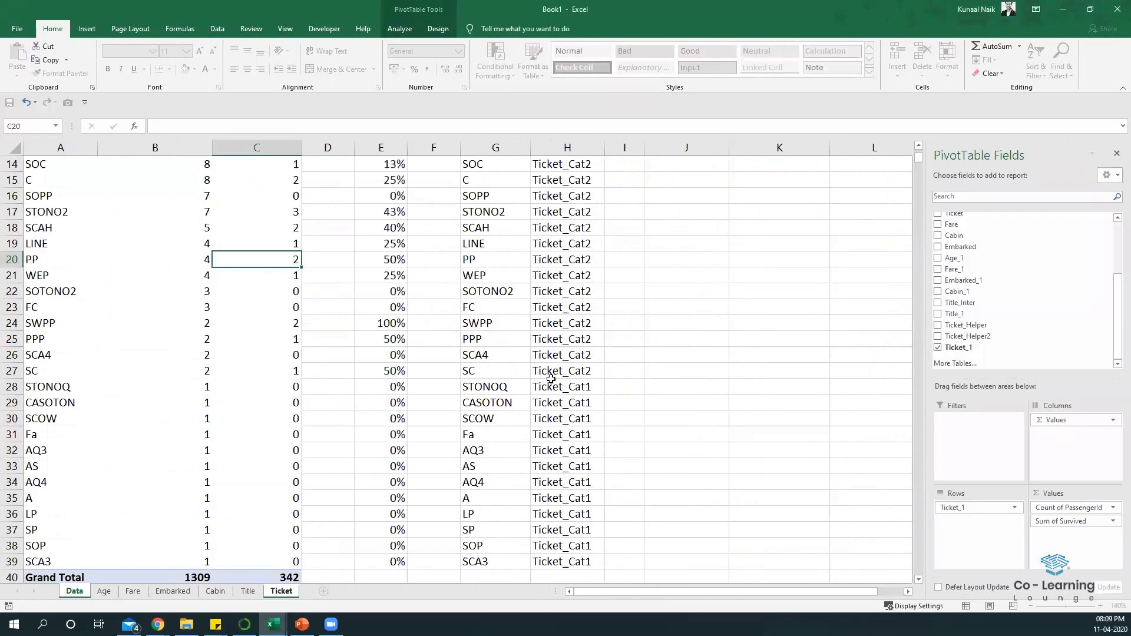
Step: Clear the leftover survival rate formulas in E16:E39 below the pivot table's grand total row
scroll(253, 374, "up", 4)
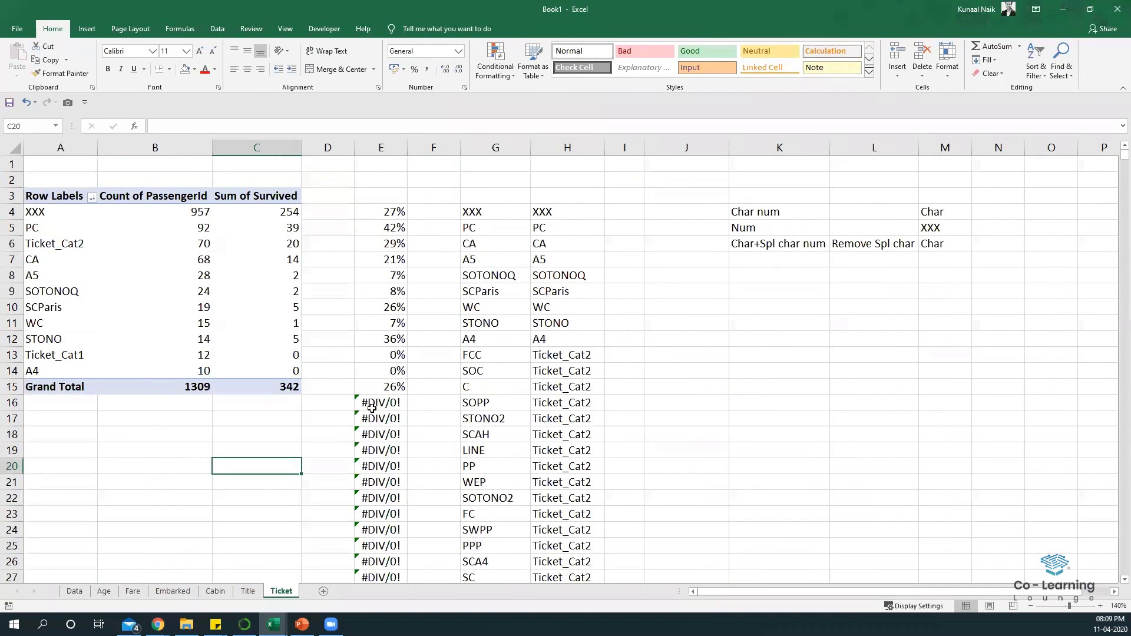
left_click(372, 405)
key("ctrl+shift+Down")
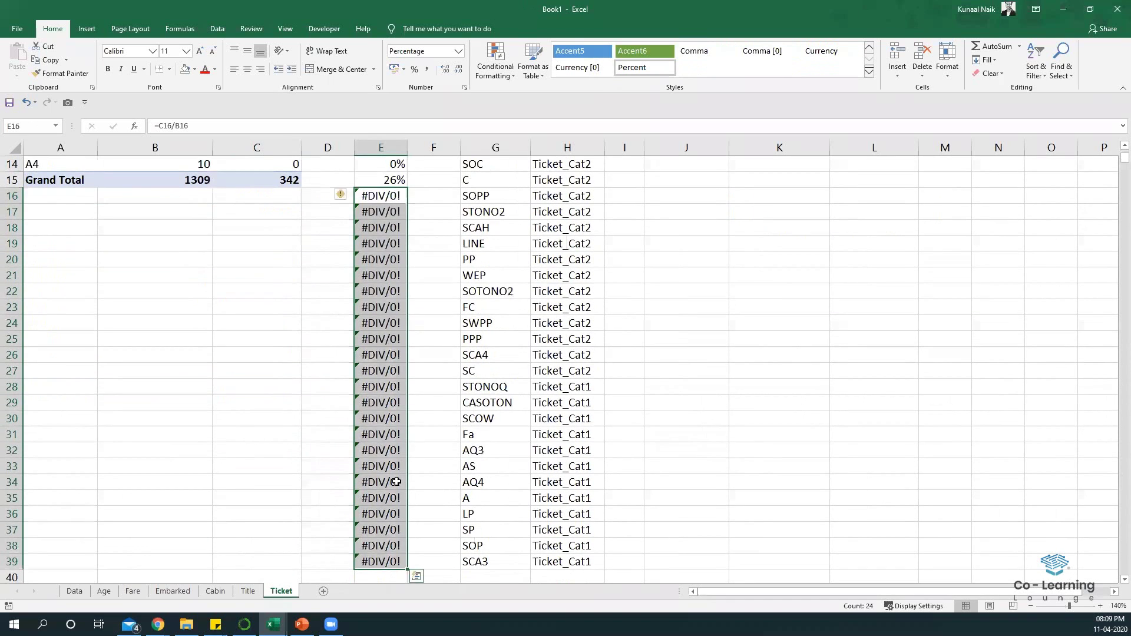
key("Delete")
Step: Review the regrouped pivot rows with their survival rates and locate the Ticket_Cat2 and Ticket_Cat1 categories
key("Up")
key("Up")
key("Up")
key("Up")
key("Up")
key("Up")
key("Up")
key("Up")
key("Up")
key("Up")
key("Up")
key("Up")
key("Up")
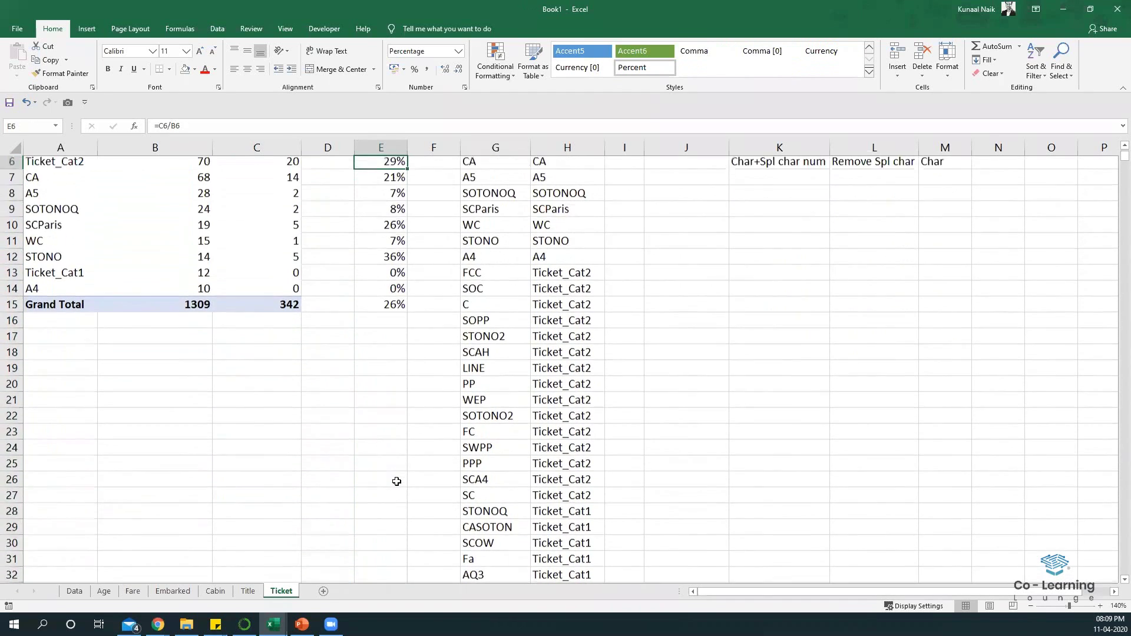
key("Up")
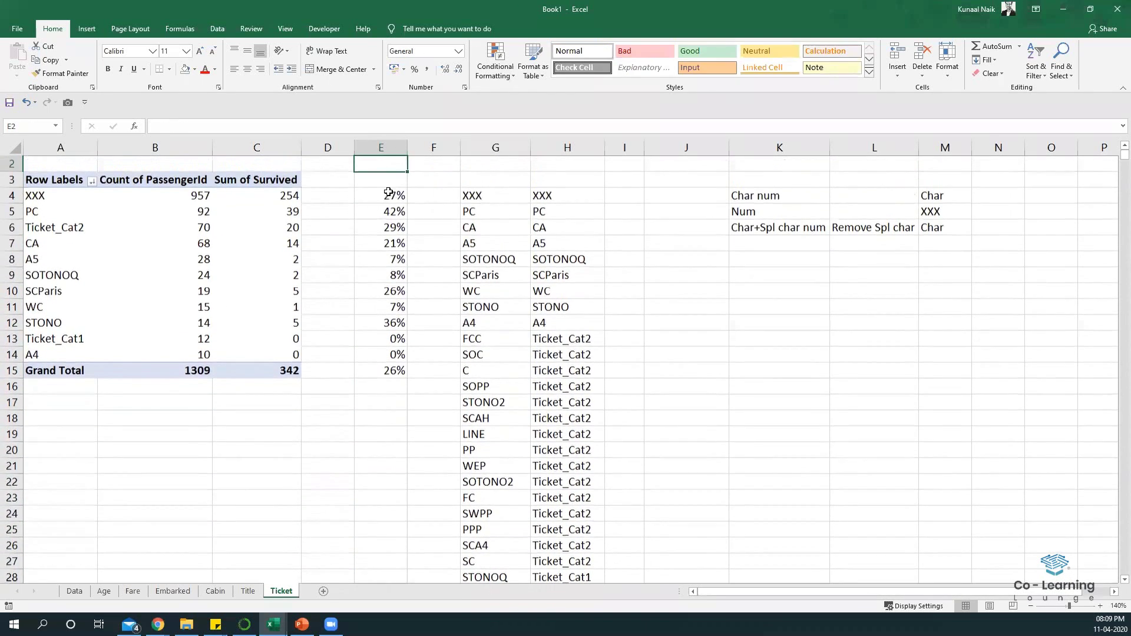
key("Down")
key("Down")
key("shift+Down")
key("shift+Down")
key("shift+Down")
key("shift+Down")
key("shift+Down")
key("shift+Down")
key("shift+Down")
key("shift+Down")
key("shift+Down")
key("shift+Down")
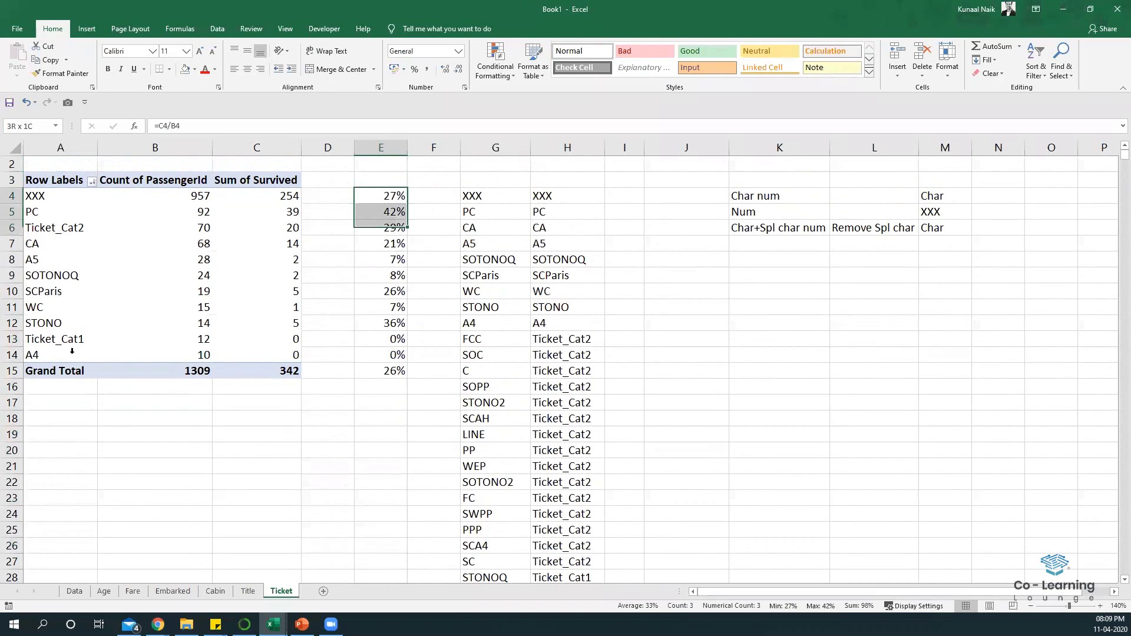
key("shift+Left")
key("shift+Left")
key("shift+Left")
key("shift+Left")
left_click(71, 230)
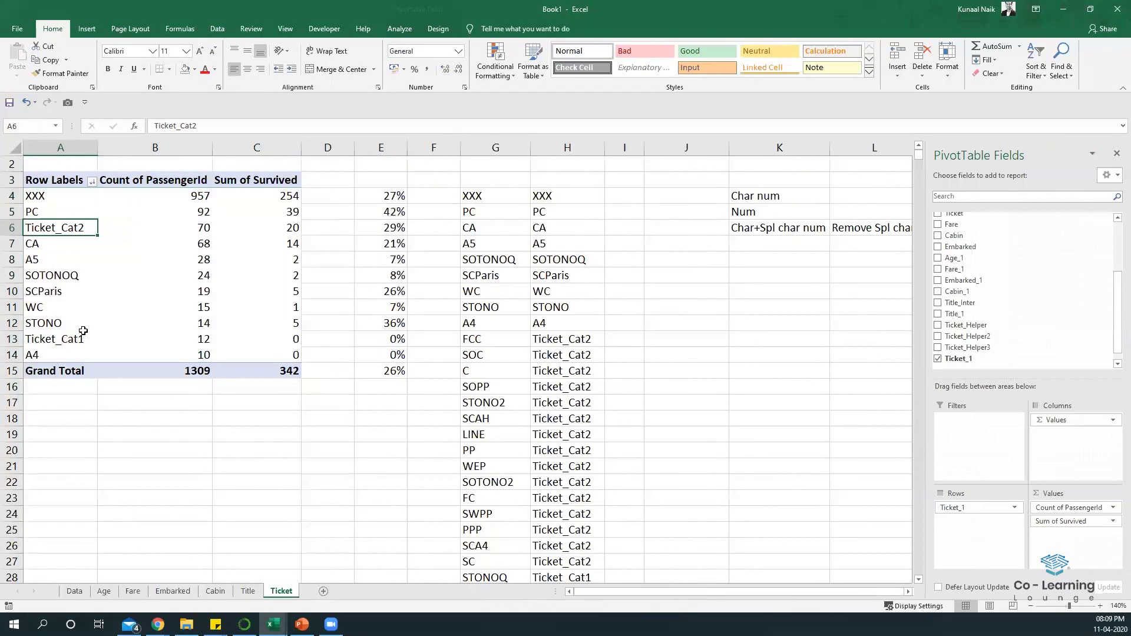
left_click(78, 341, "ctrl")
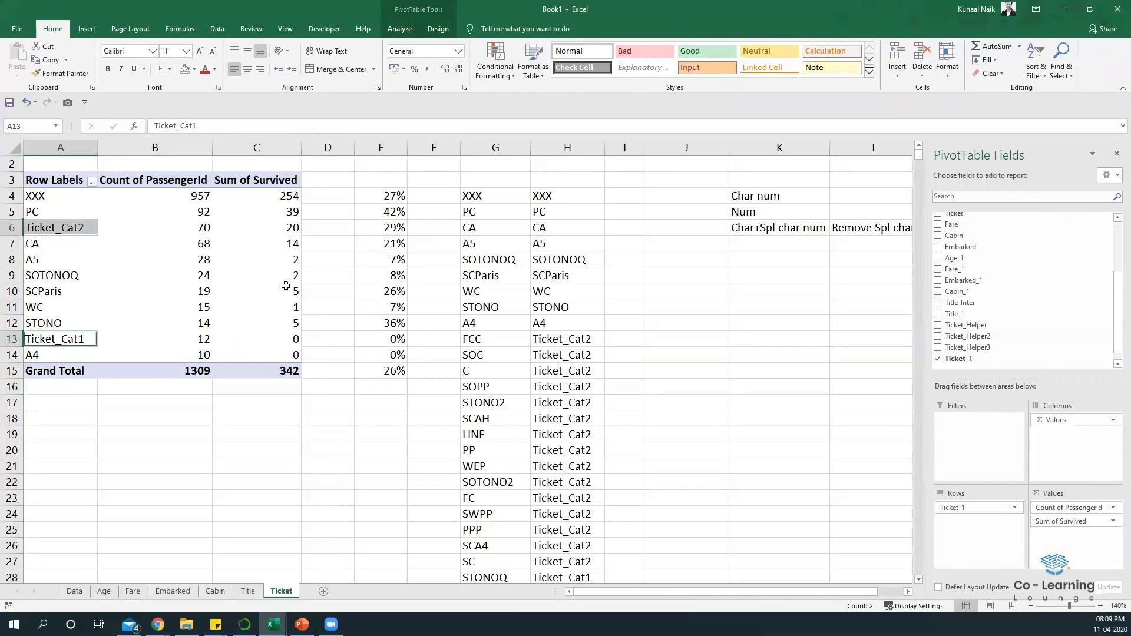
Step: Compare the survival rates across the ticket categories, singling out PC, SCParis and STONO
left_click_drag(400, 232, 59, 229)
left_click_drag(64, 339, 265, 200)
left_click(358, 213)
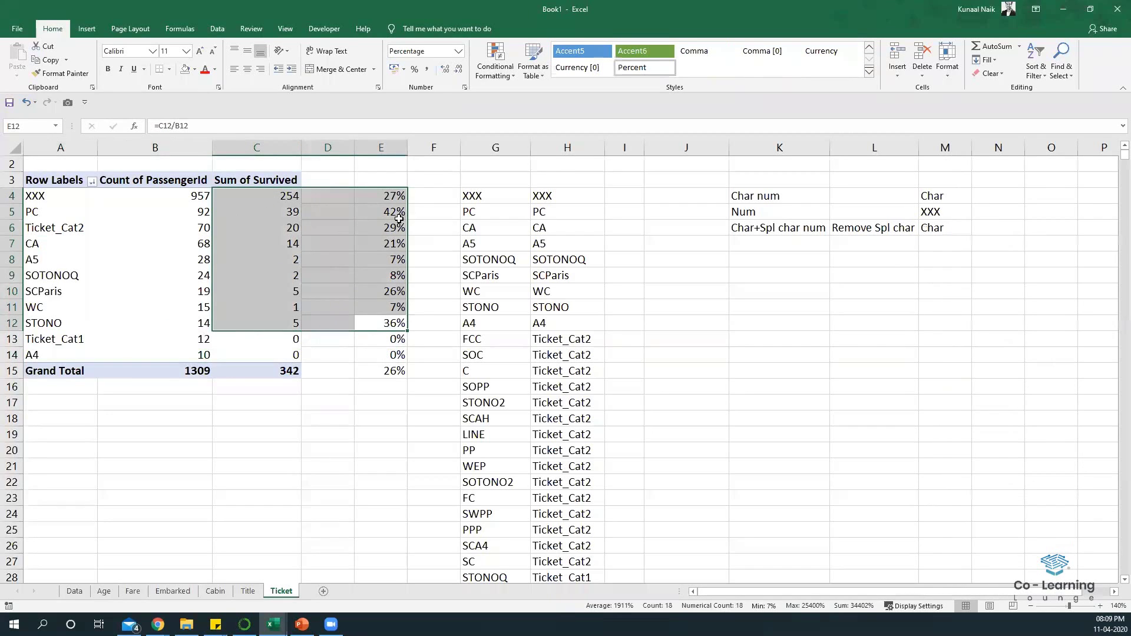
left_click(390, 291, "ctrl")
left_click(392, 322, "ctrl")
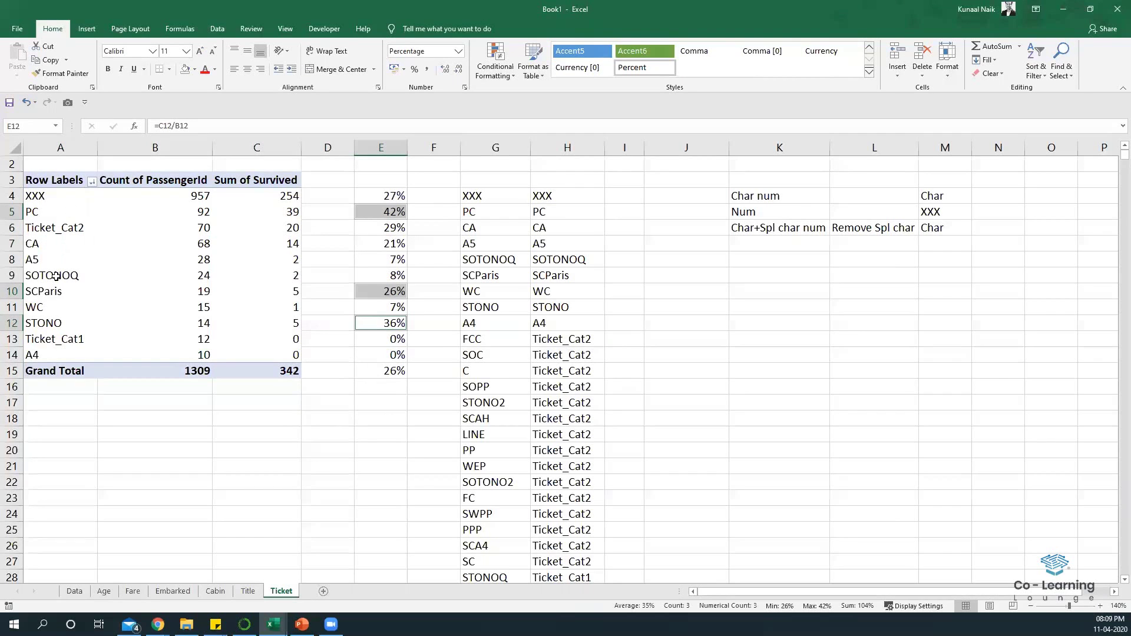
Step: Unhide columns J to R between Ticket and Ticket_Helper on the Data sheet and look over the full set of columns
left_click(72, 592)
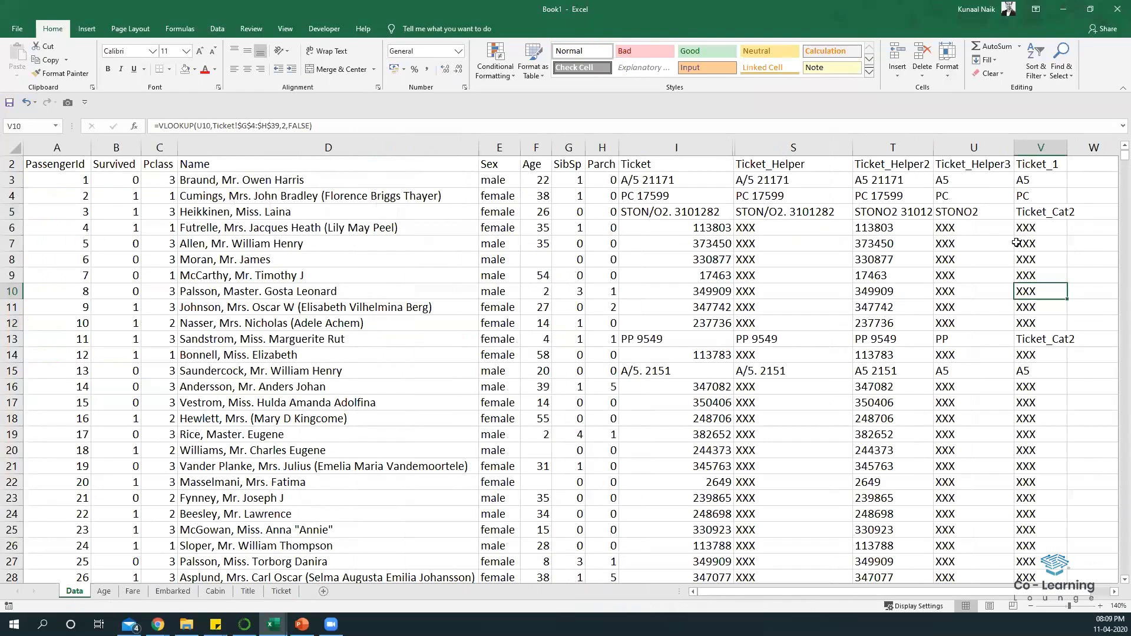
left_click_drag(1047, 248, 808, 243)
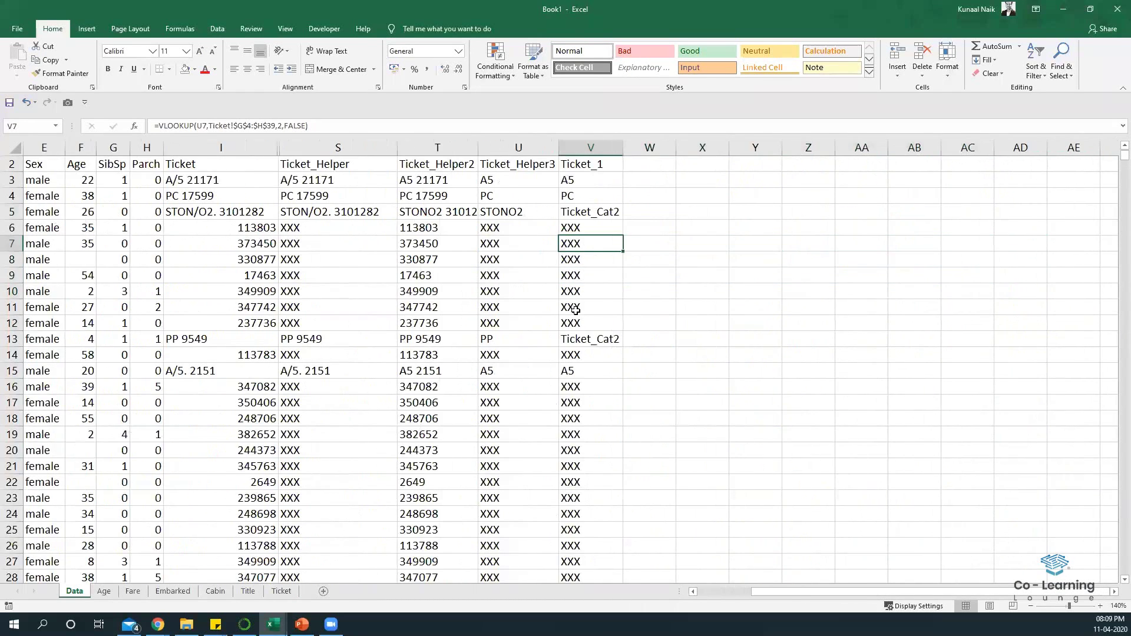
scroll(577, 309, "up", 1)
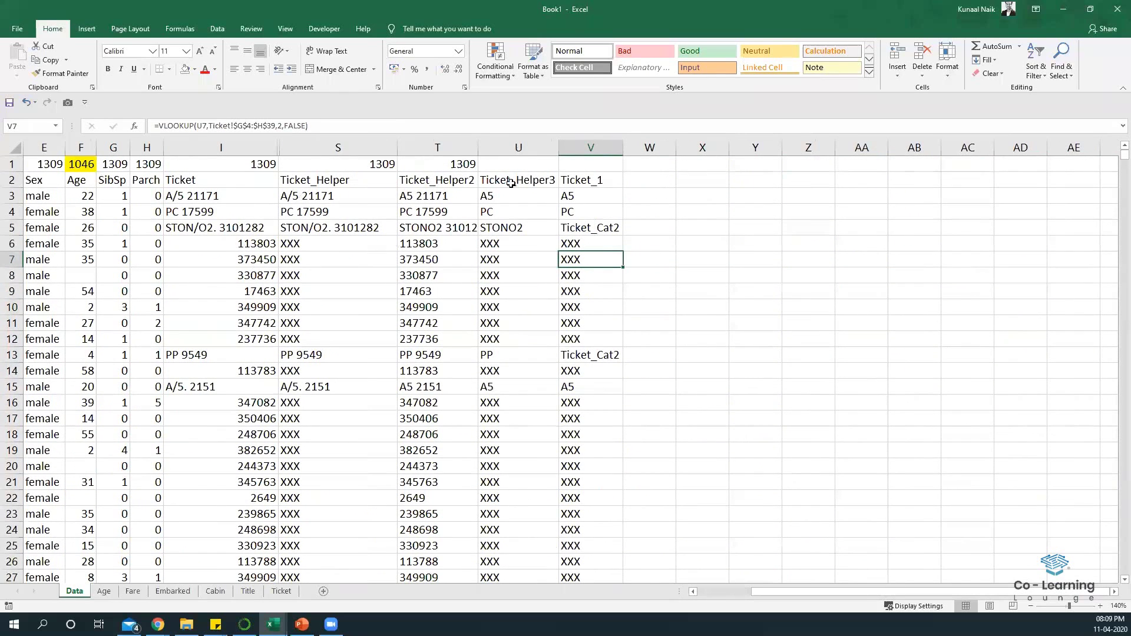
left_click_drag(262, 149, 360, 255)
right_click(360, 255)
left_click(392, 423)
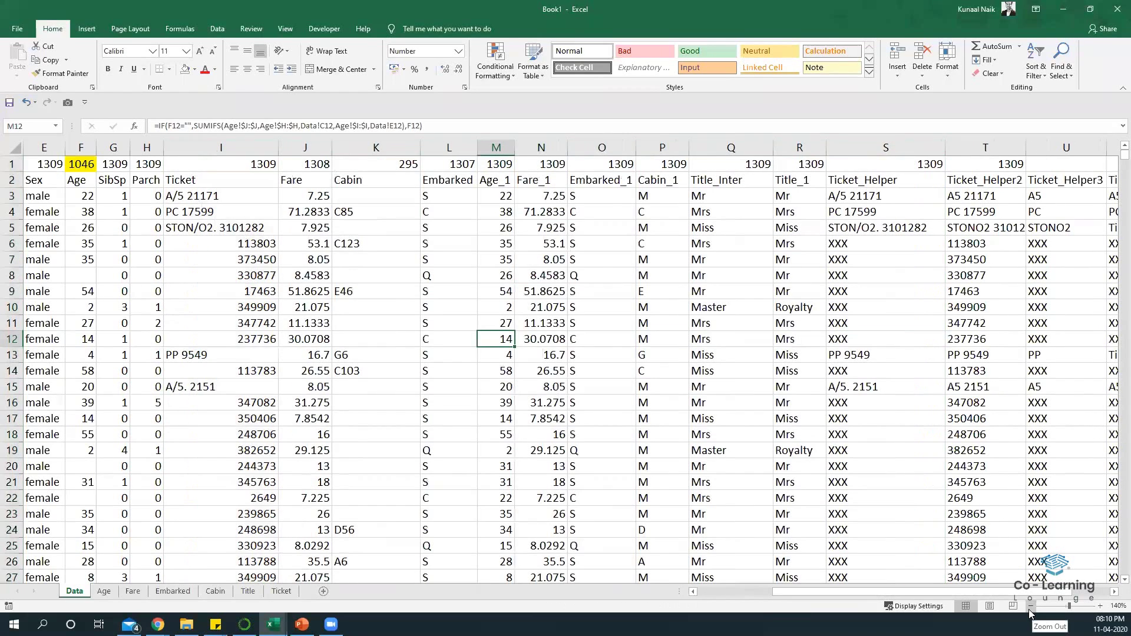
left_click(1031, 609)
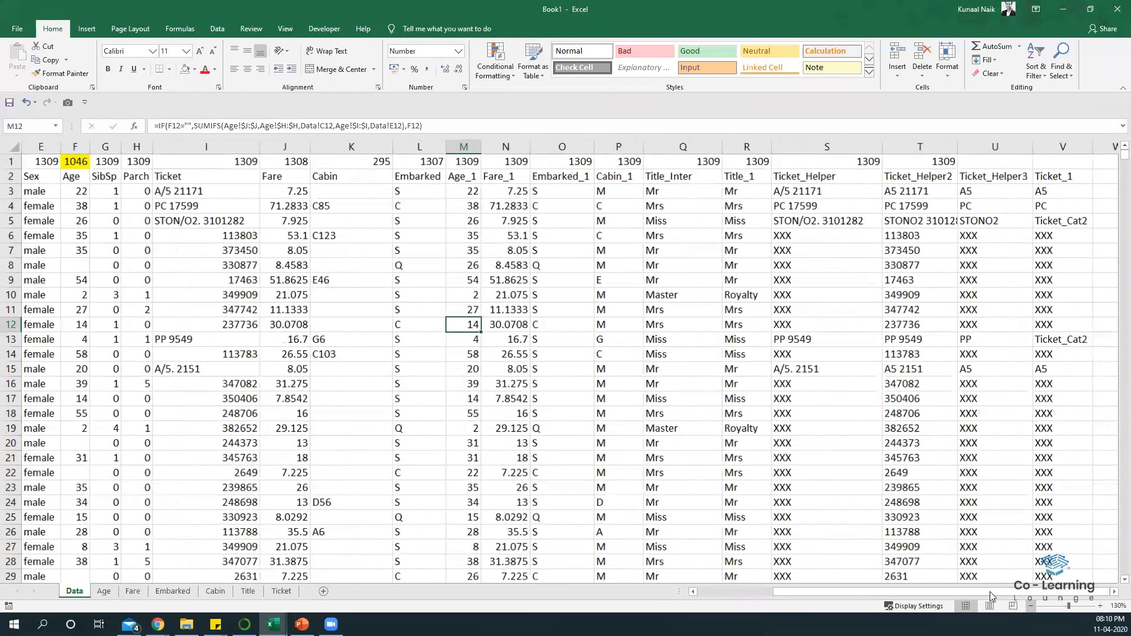
scroll(882, 581, "down", 2)
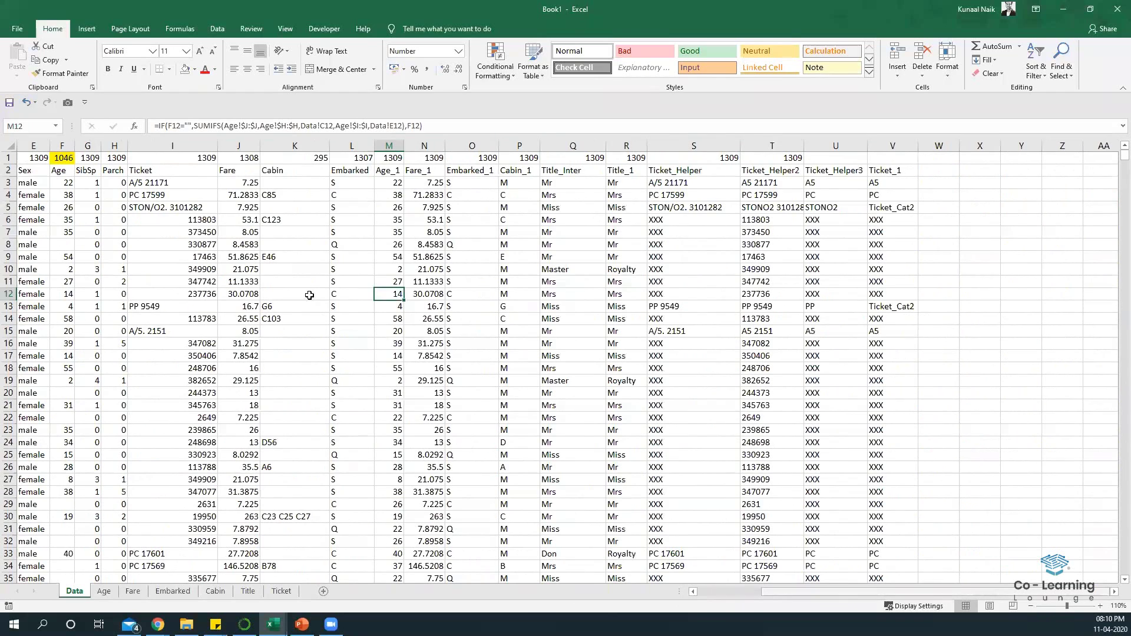
scroll(310, 294, "left", 2)
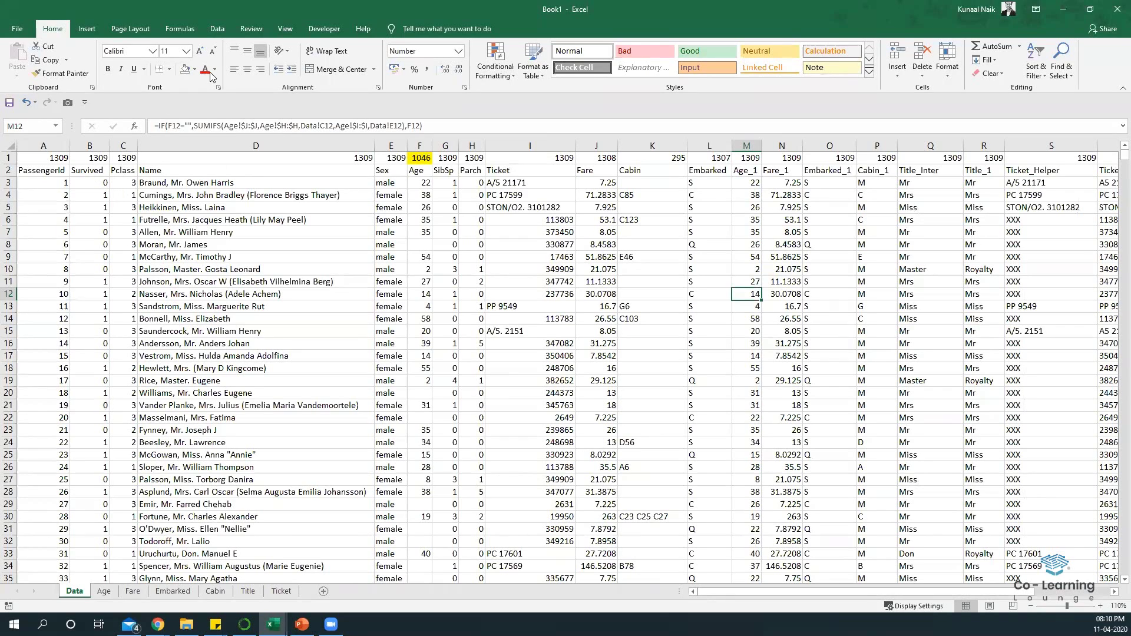
Step: Try a green font colour on the Pclass header in C2, and undo it
left_click(123, 170)
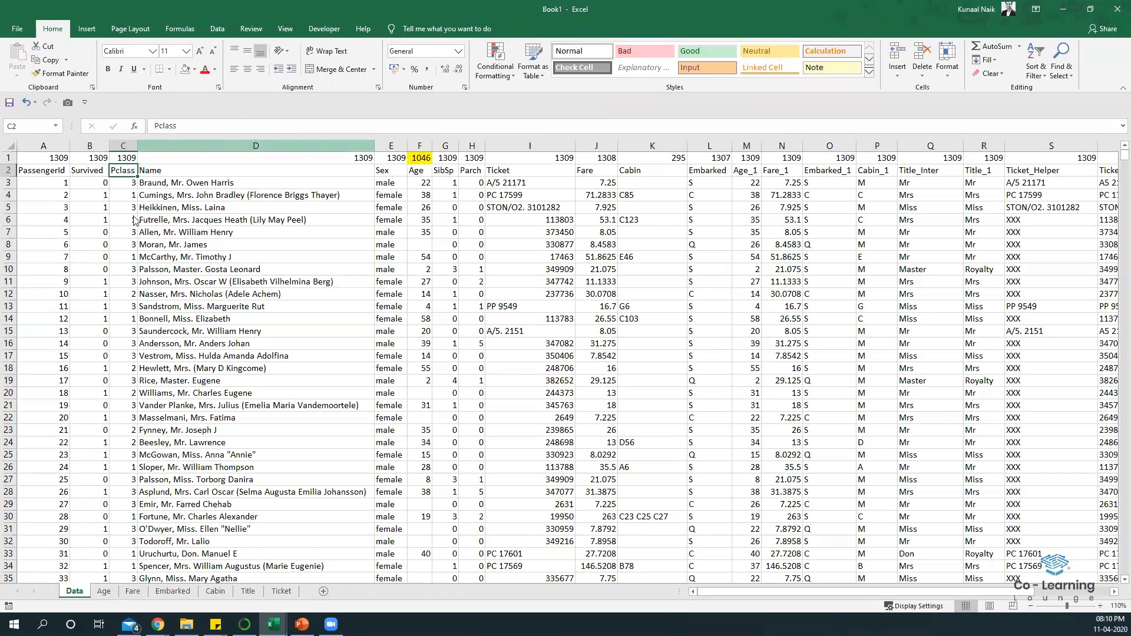
left_click(215, 69)
left_click(243, 175)
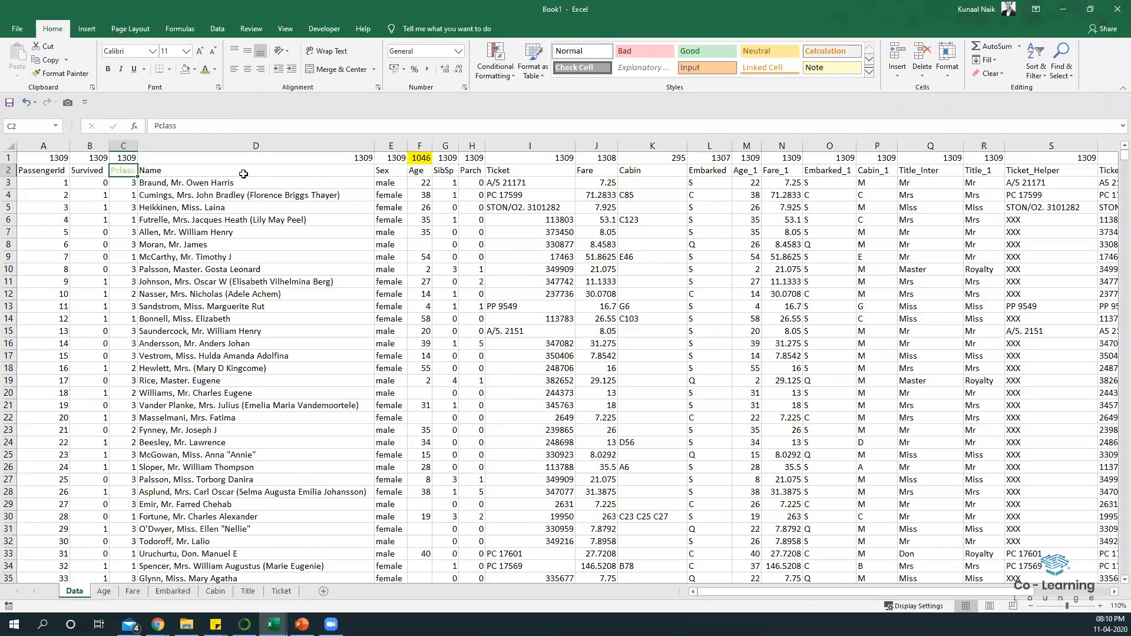
key("ctrl+z")
left_click(214, 69)
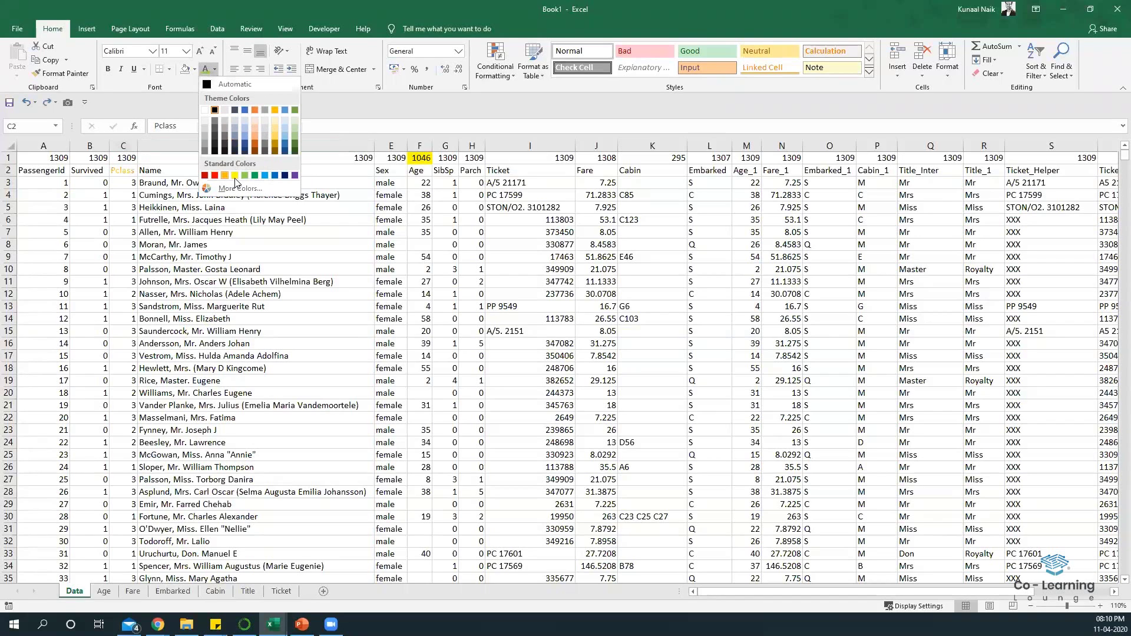
left_click(215, 69)
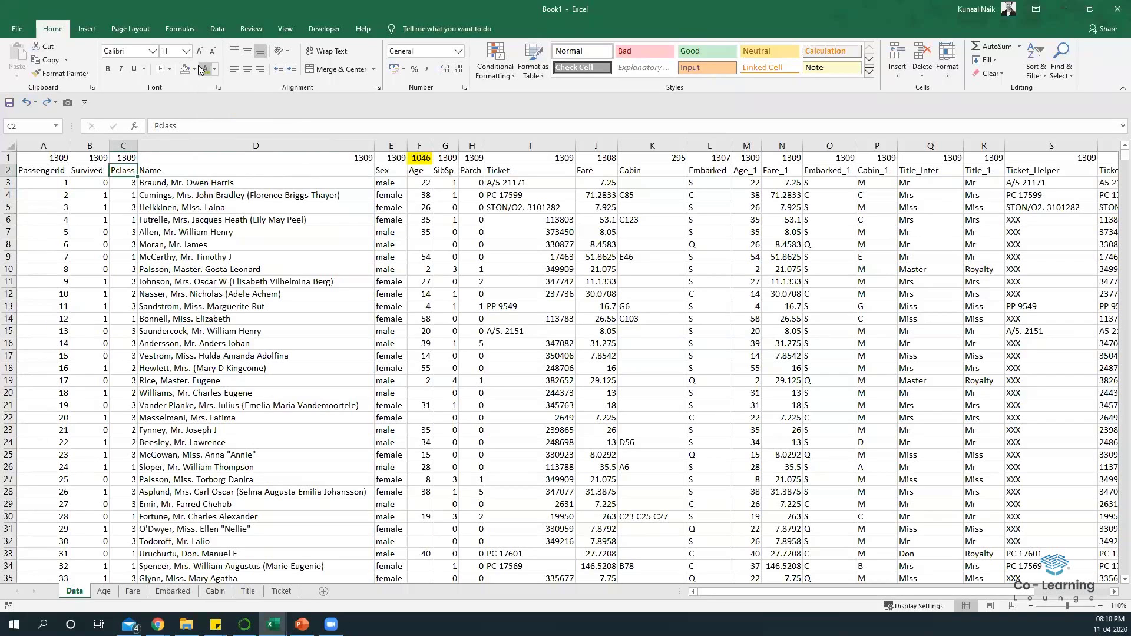
Step: Highlight the Pclass header in C2 and the Sex header in E2 with a light green fill
left_click(195, 69)
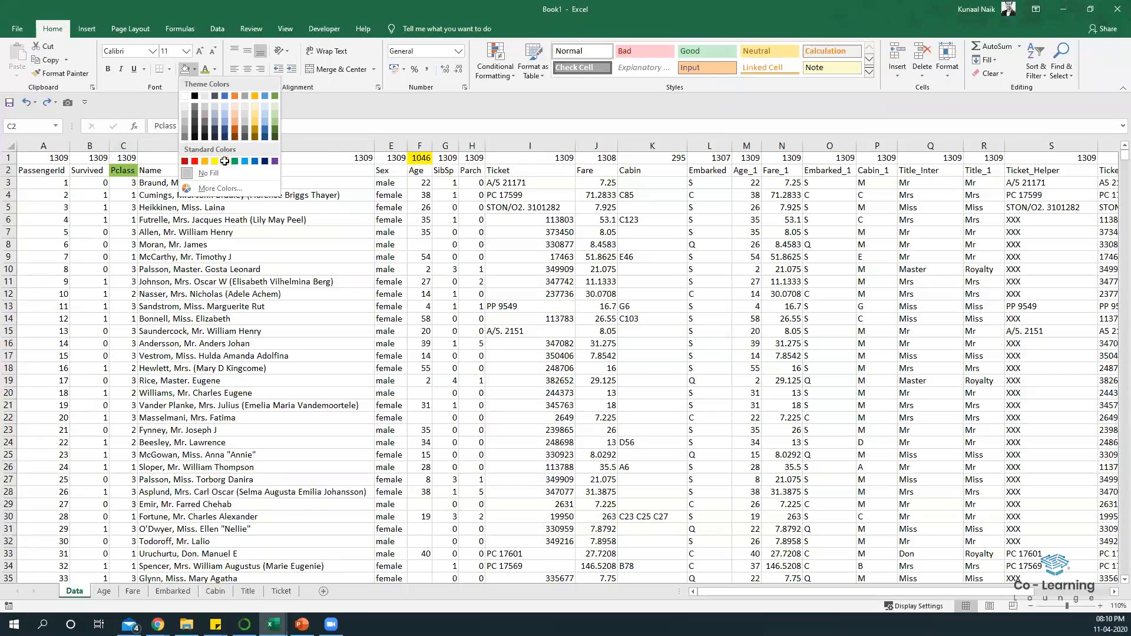
left_click(224, 161)
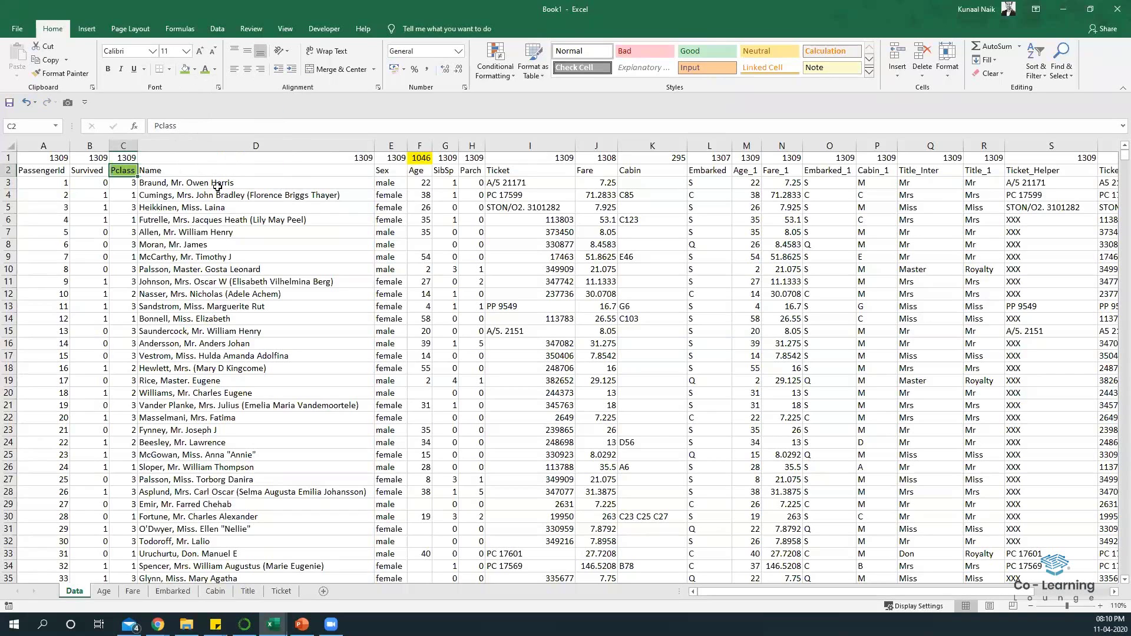
left_click(390, 173)
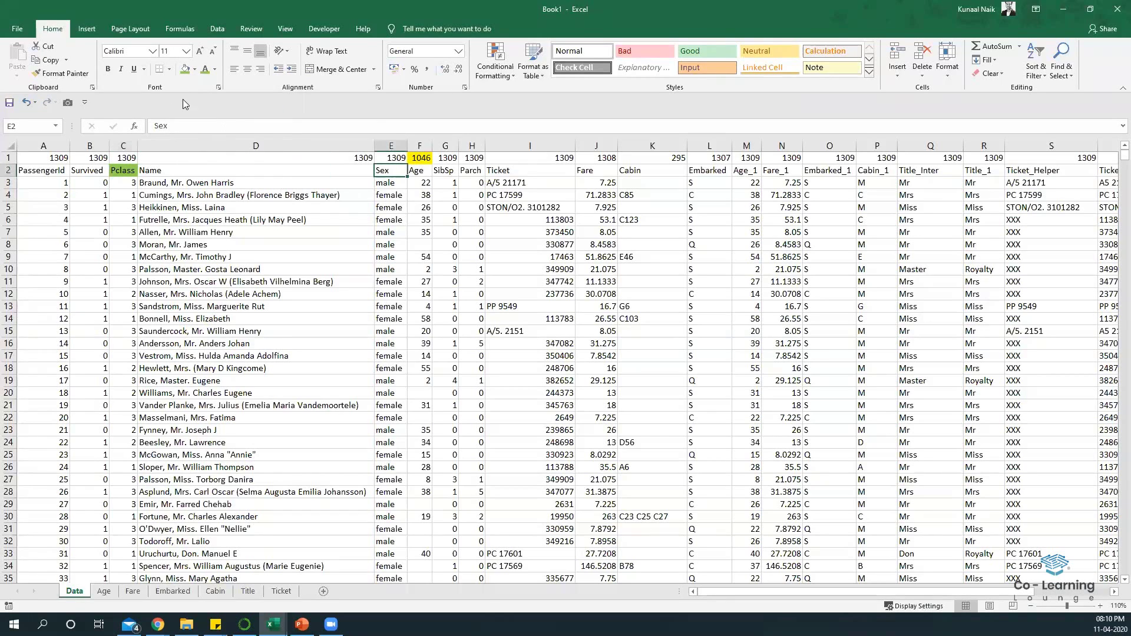
left_click(186, 69)
Step: Apply the same green fill to the Age_1, Fare_1 and Embarked_1 headers in M2:O2
left_click(419, 173)
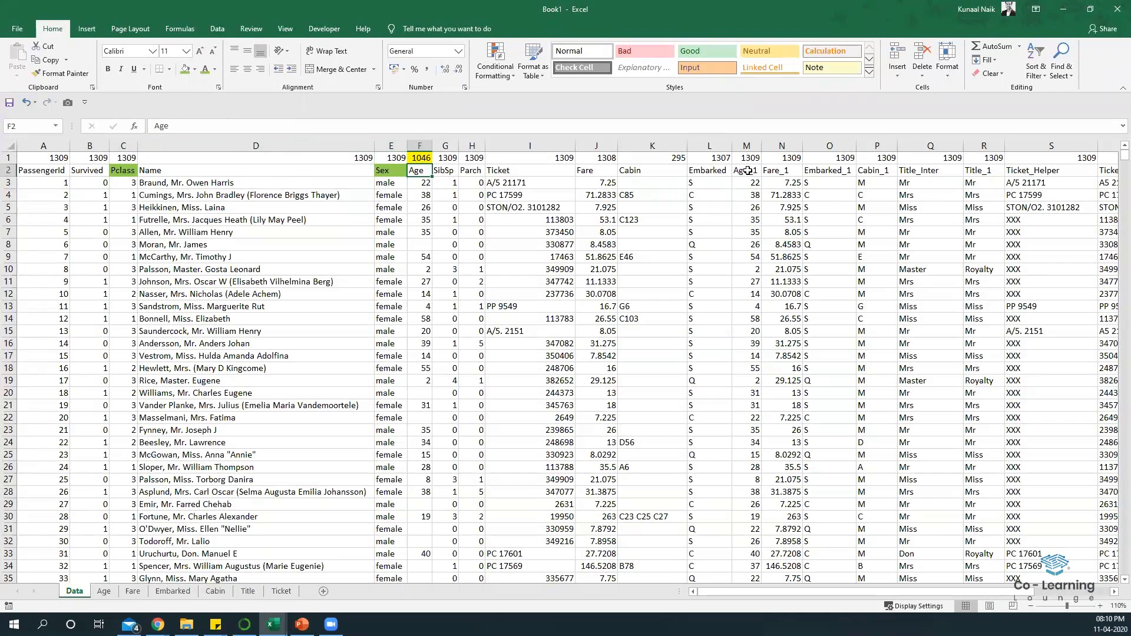
left_click_drag(743, 171, 810, 170)
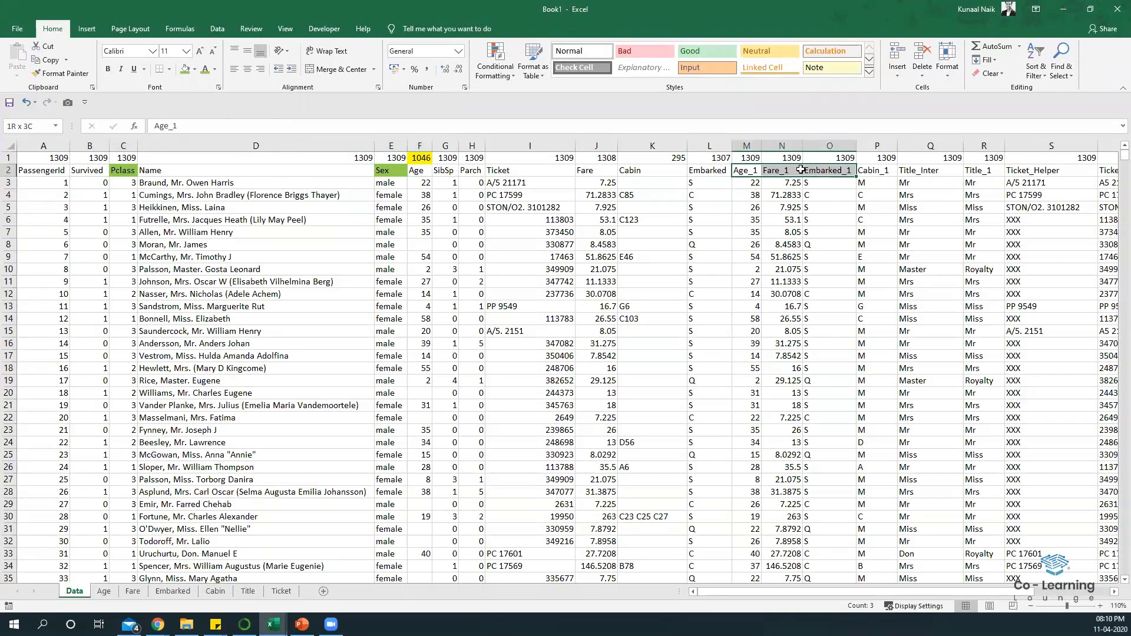
left_click(185, 72)
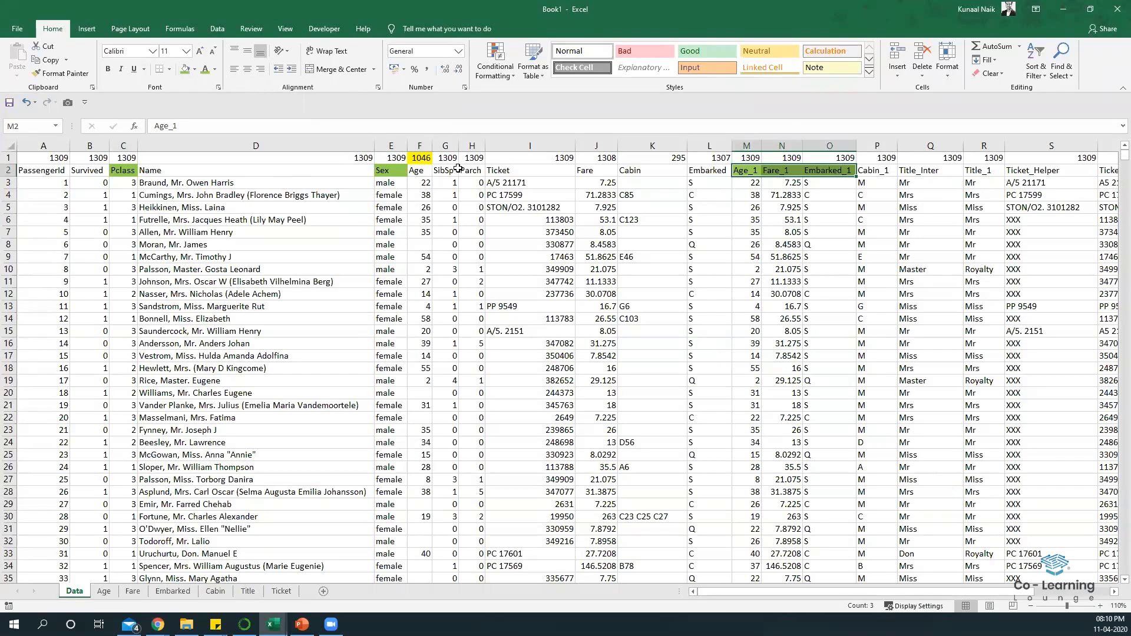
Step: Try the green fill on the SibSp and Parch headers in G2:H2, and undo it
left_click_drag(449, 170, 474, 170)
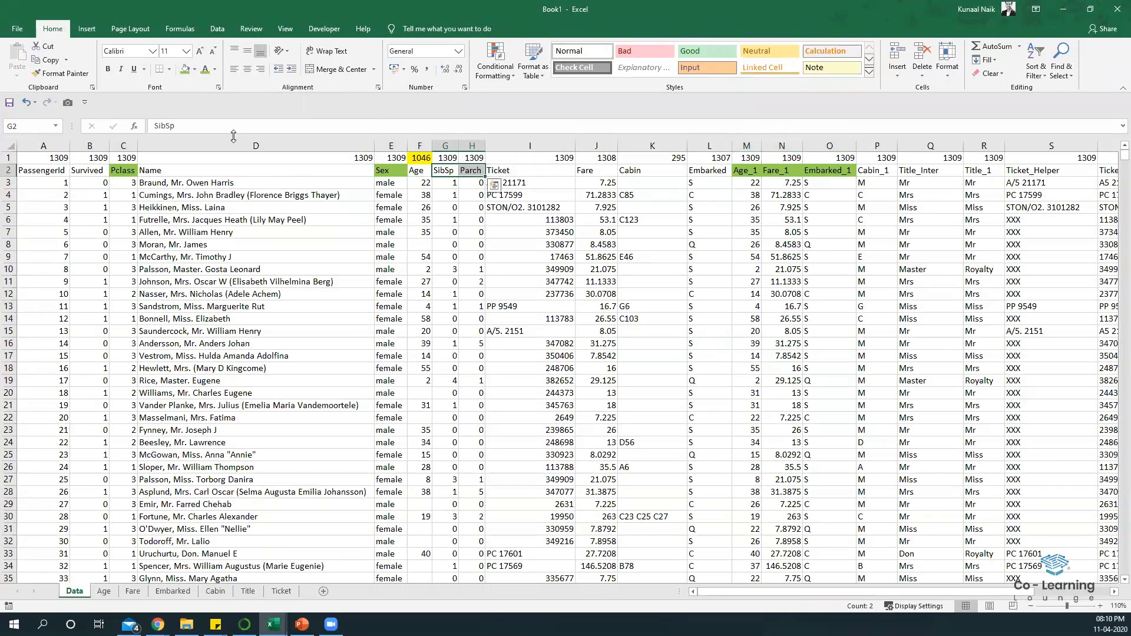
left_click(185, 72)
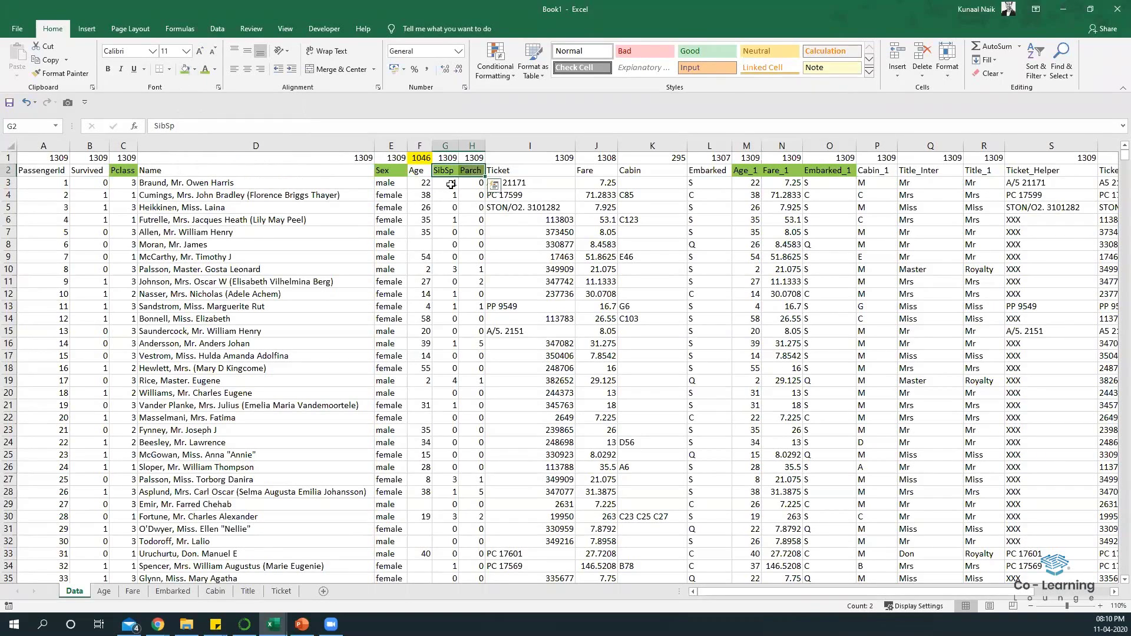
key("ctrl+z")
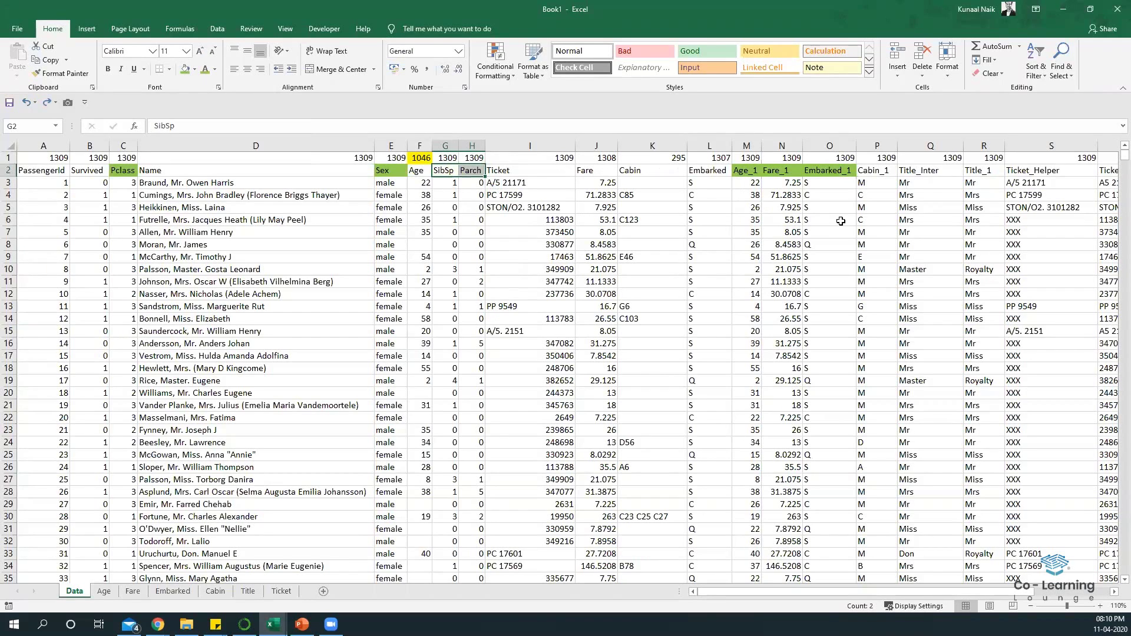
Step: Highlight the Cabin_1, Title_1 and Ticket_1 headers in P2, R2 and V2 with the green fill
left_click_drag(841, 221, 1049, 221)
left_click(884, 170)
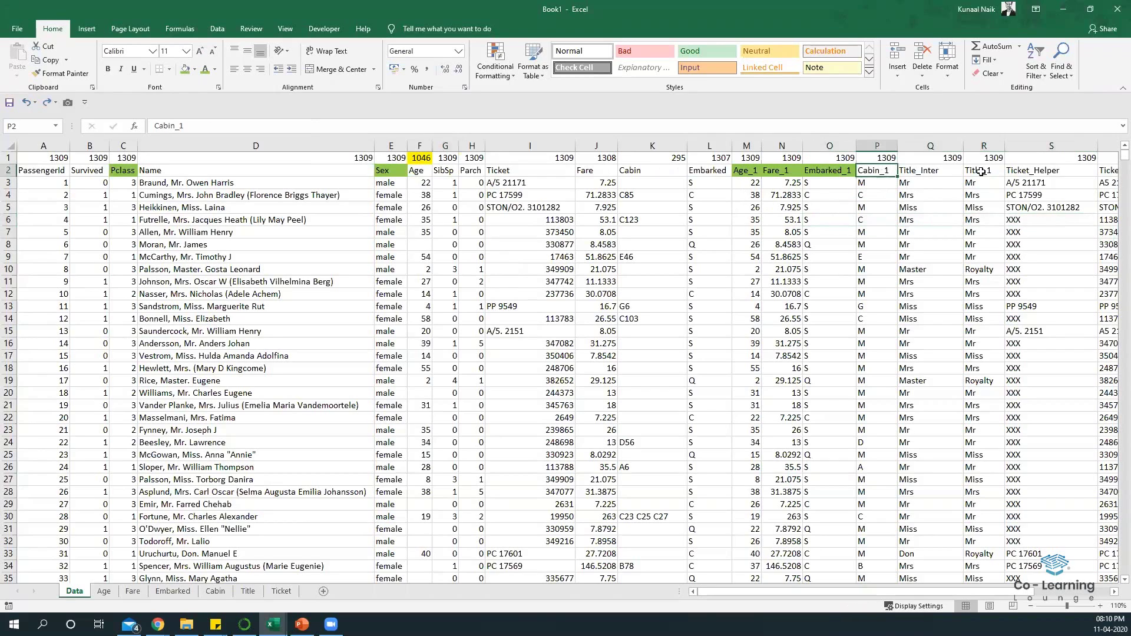
left_click(983, 172, "ctrl")
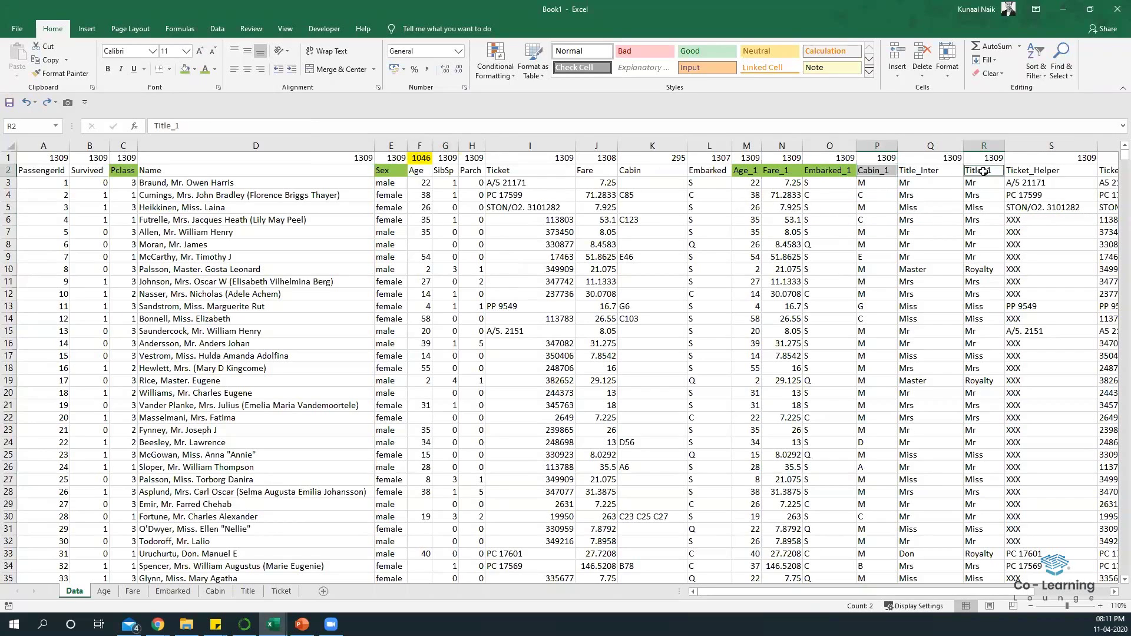
left_click(185, 69)
left_click(1113, 592)
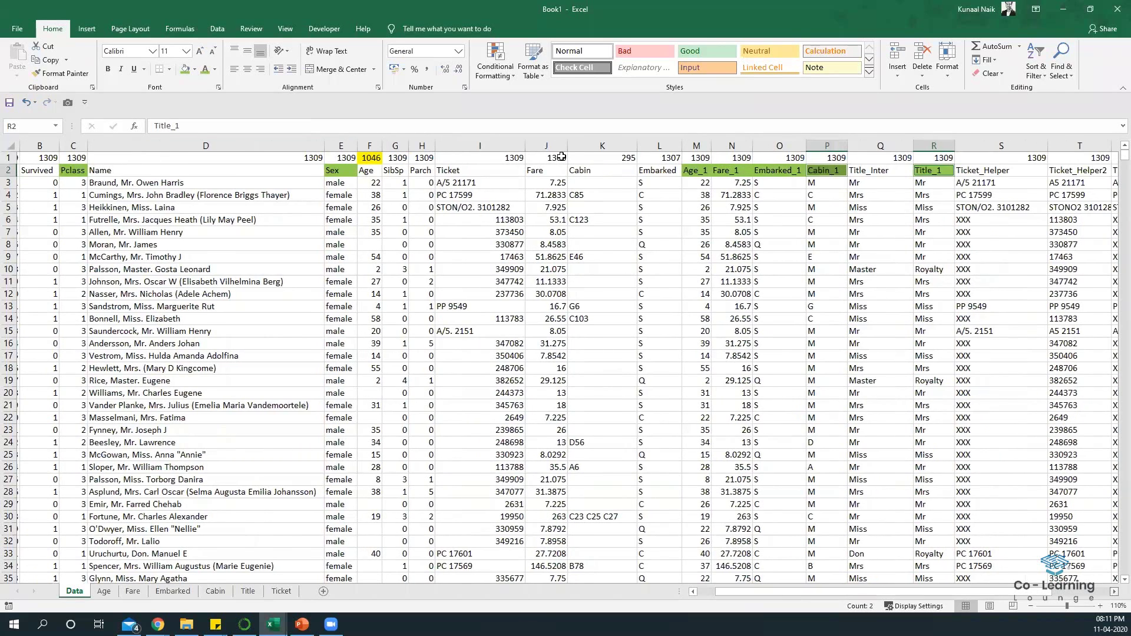
scroll(827, 174, "right", 3)
left_click(826, 171)
left_click(185, 69)
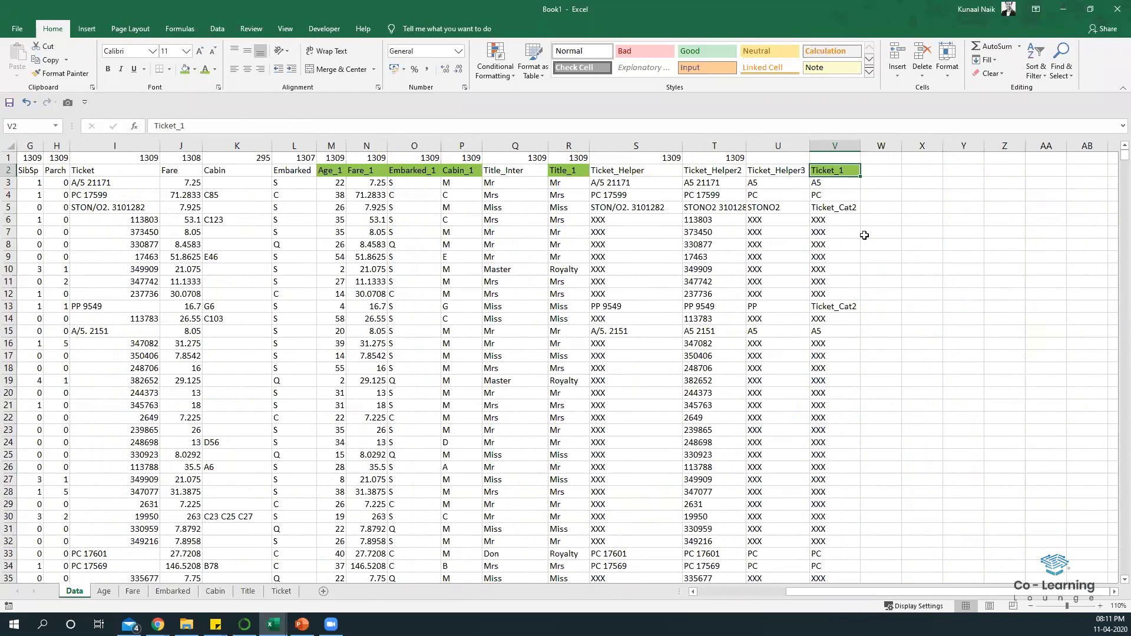
Step: Look back at the SibSp and Parch columns and add a Family_Size header in W2, beside Ticket_1
left_click(836, 258)
left_click_drag(115, 383, 236, 368)
scroll(176, 295, "left", 2)
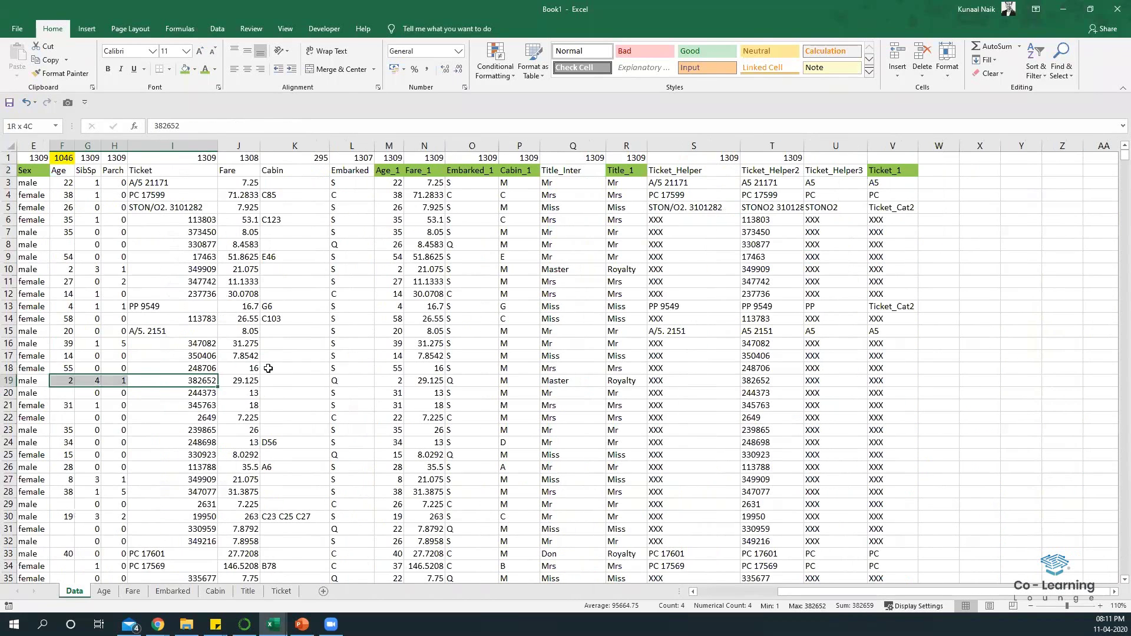
left_click(88, 171)
scroll(294, 354, "left", 4)
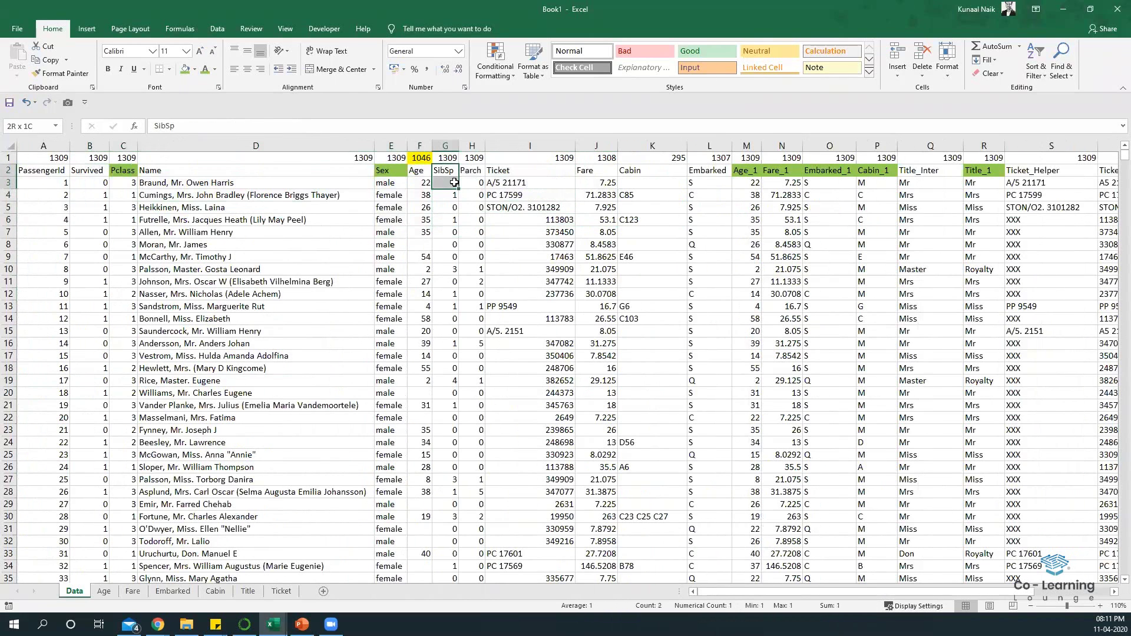
left_click_drag(474, 220, 1063, 244)
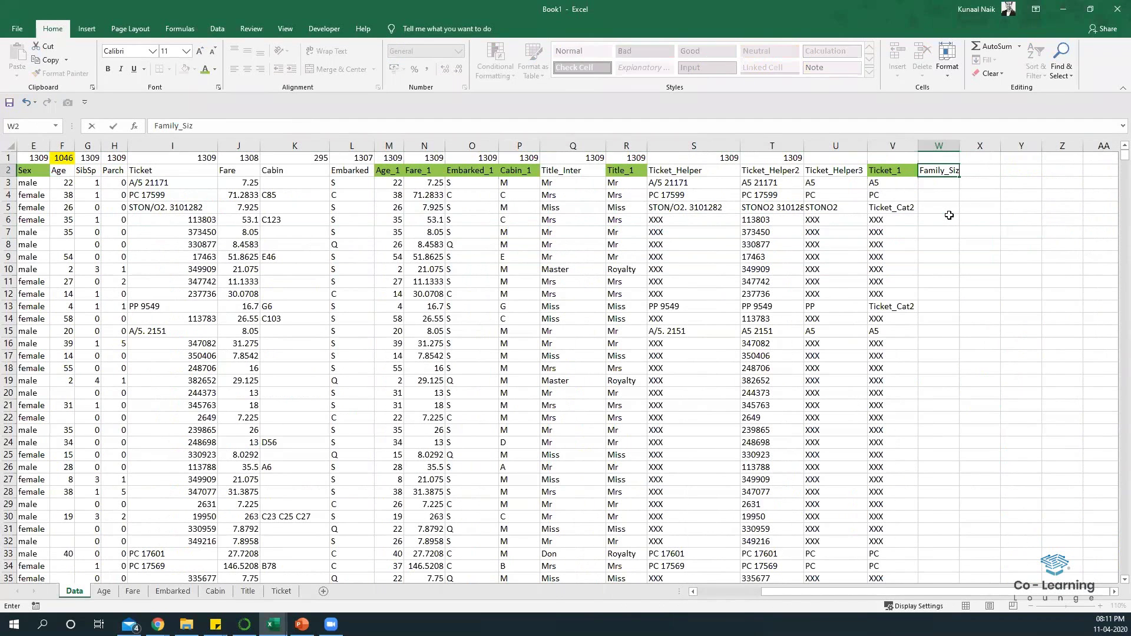
type("e")
key("Return")
Step: Enter =SUM(G3:H3)+1 in W3 and fill it down the whole Family_Size column, fitting the column width to its content
type("=sum")
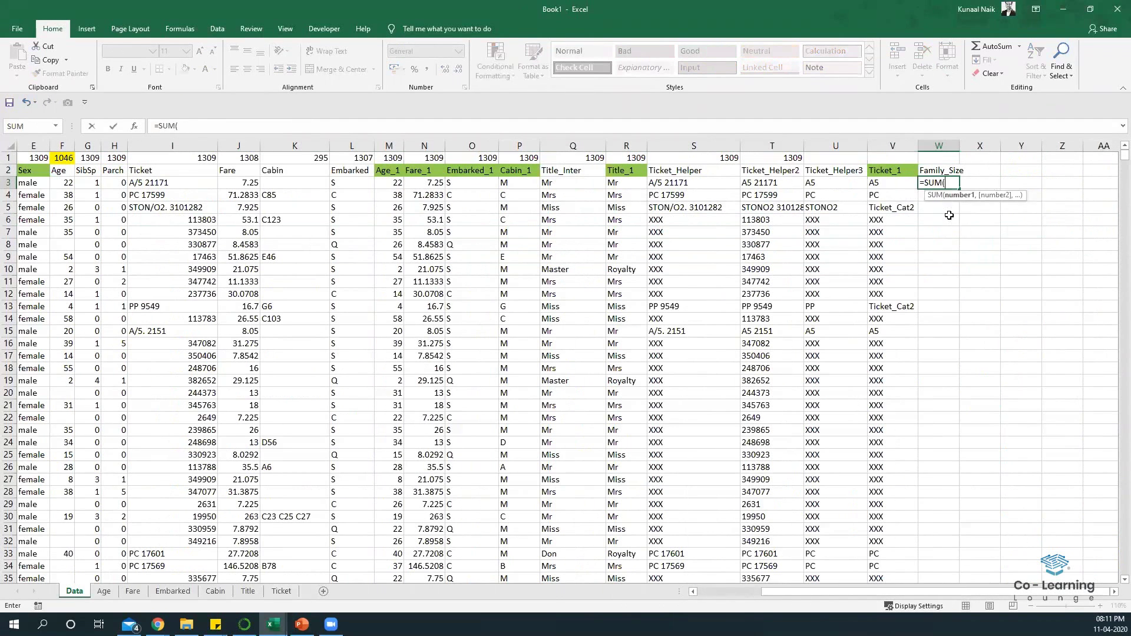
key("Tab")
key("Left")
key("Left")
key("Left")
key("Left")
key("Left")
key("Left")
key("Left")
key("Left")
key("Left")
key("Left")
key("Left")
key("Left")
key("Left")
key("Left")
key("Left")
key("Left")
key("Left")
key("Left")
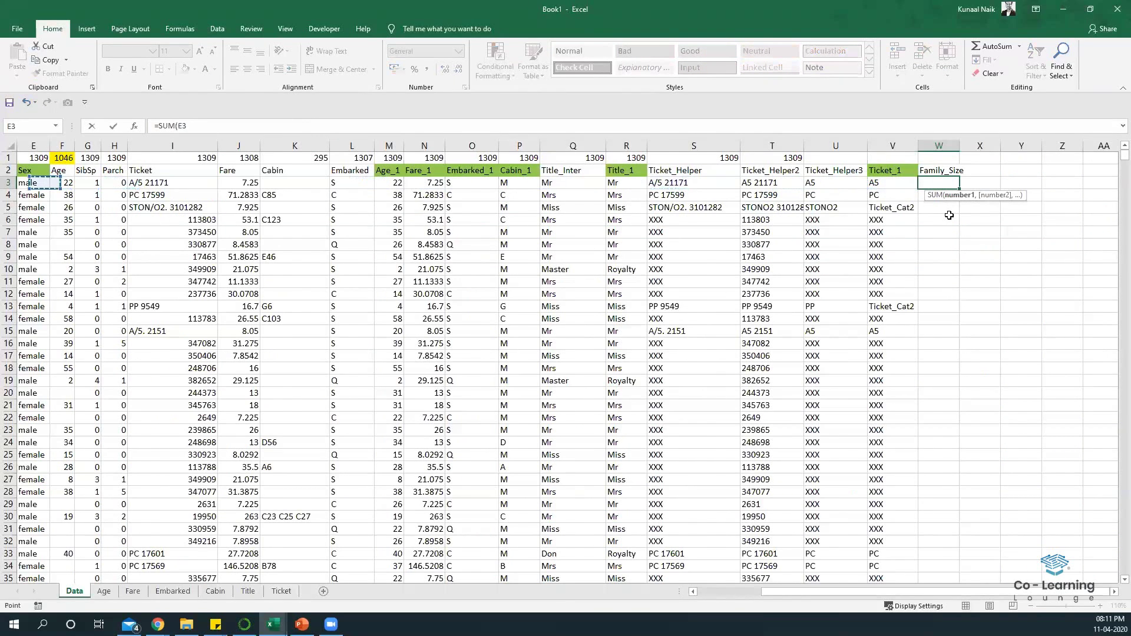
key("Left")
key("Left")
key("Left")
key("Right")
key("Right")
key("Right")
key("Right")
key("Right")
key("shift+Right")
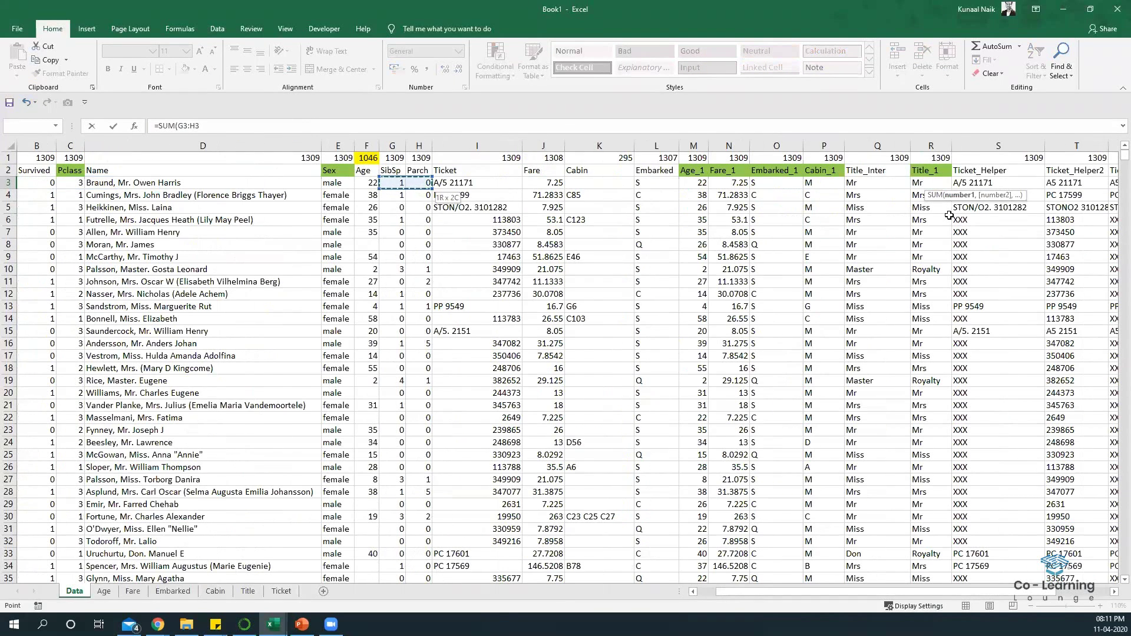
type(")+1")
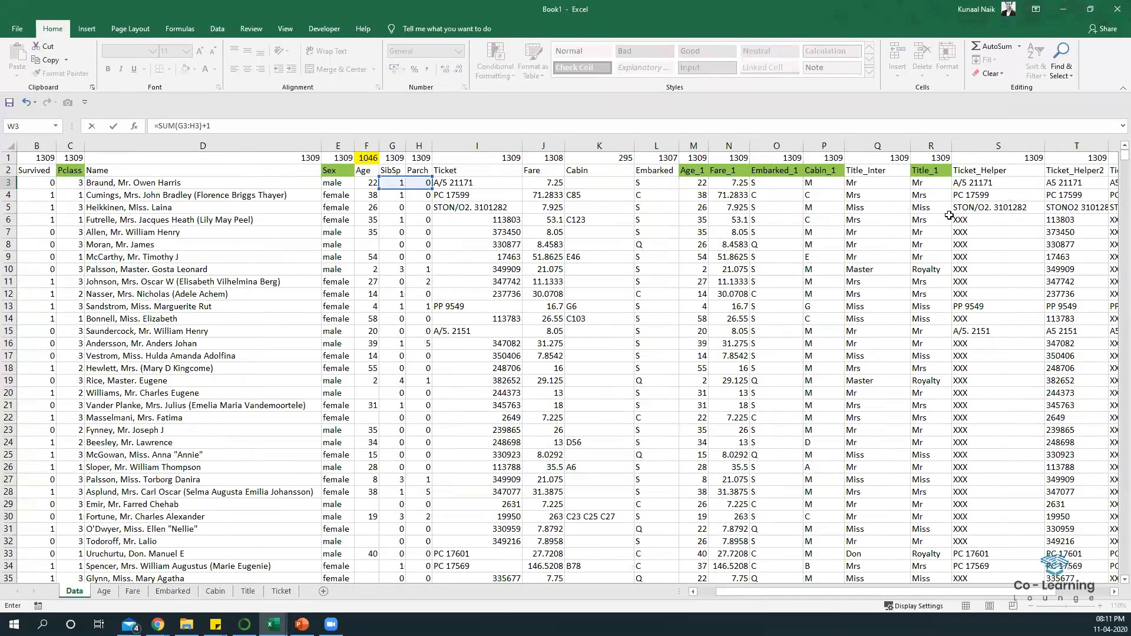
key("Return")
key("Up")
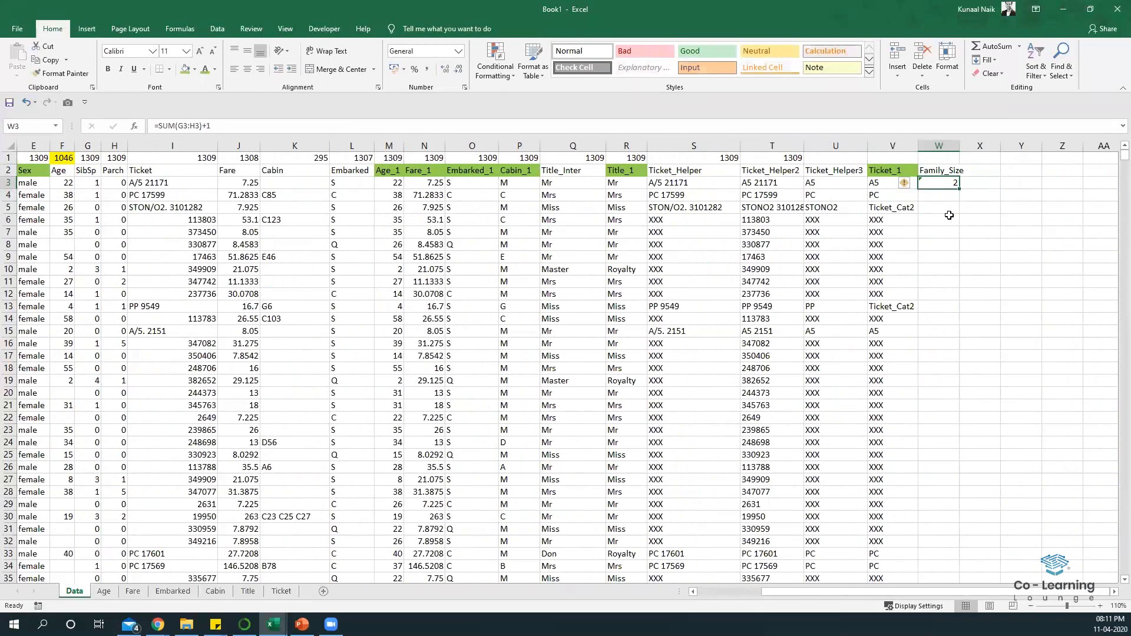
double_click(954, 194)
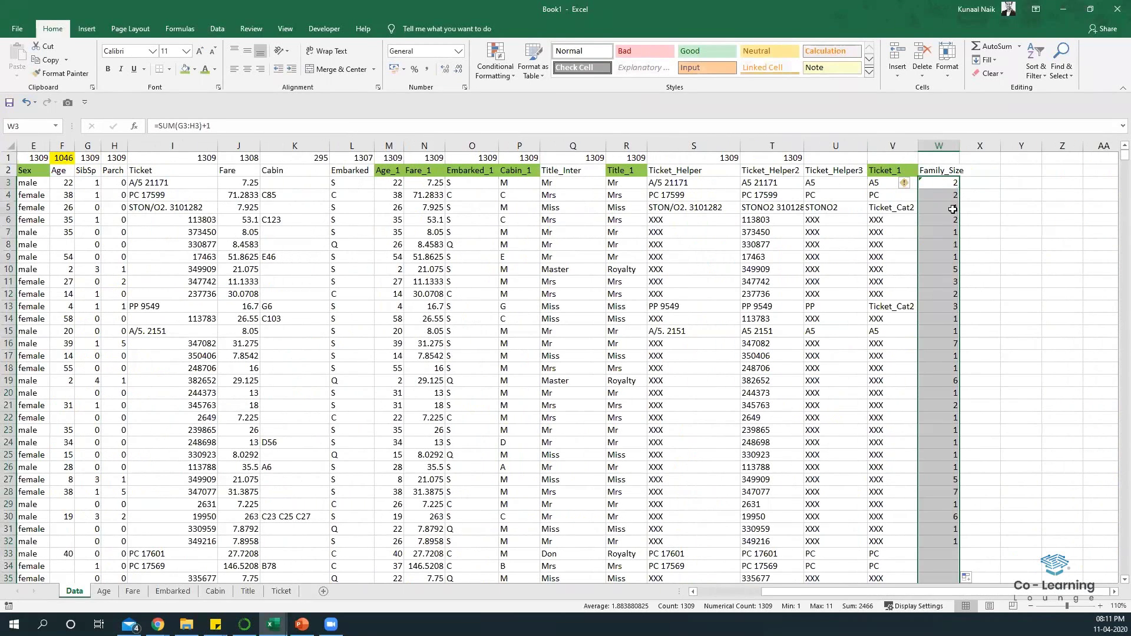
double_click(960, 146)
Step: Add an Is_Alone header in X2, beside Family_Size
left_click(988, 171)
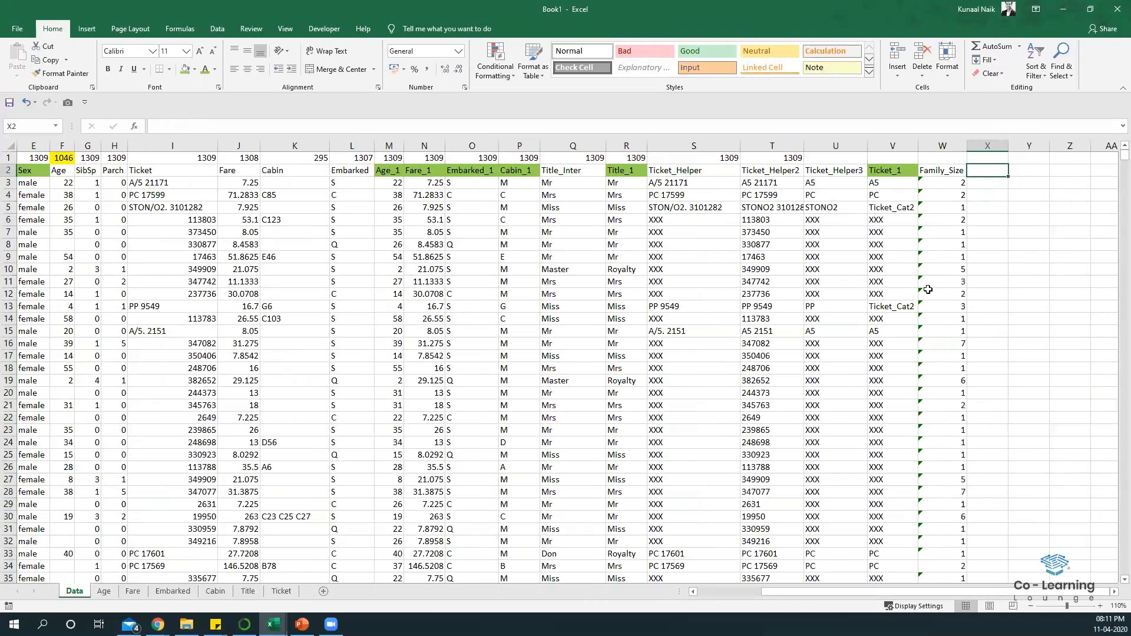
type("Is_Alo")
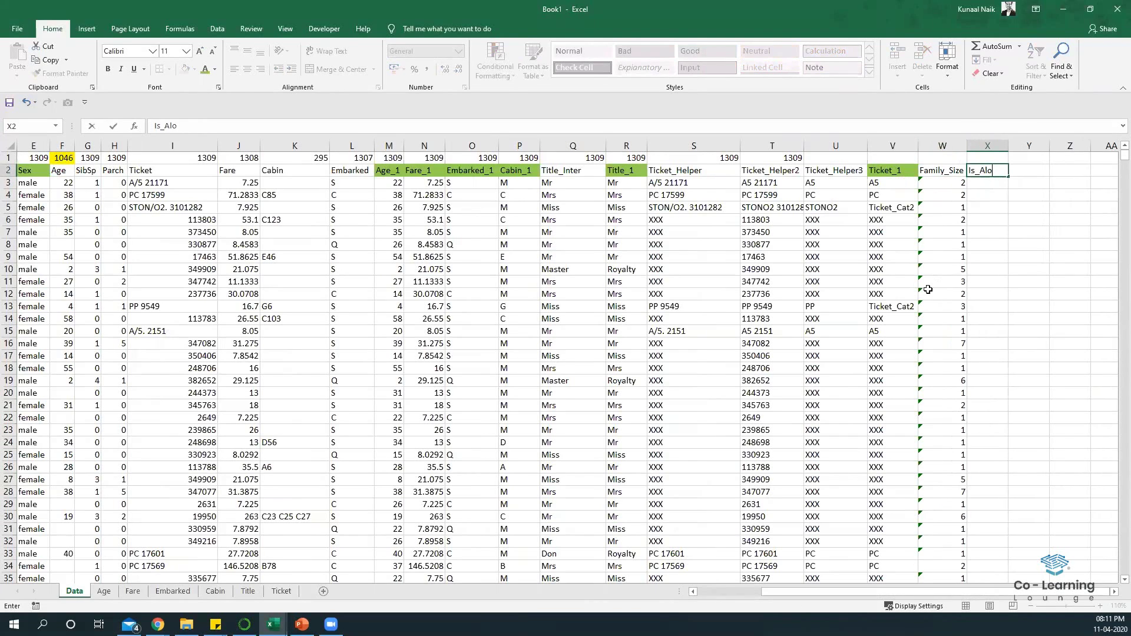
type("ne")
key("Return")
Step: Enter =IF(W3=1,1,0) in X3 and fill it down the whole Is_Alone column
type("=i")
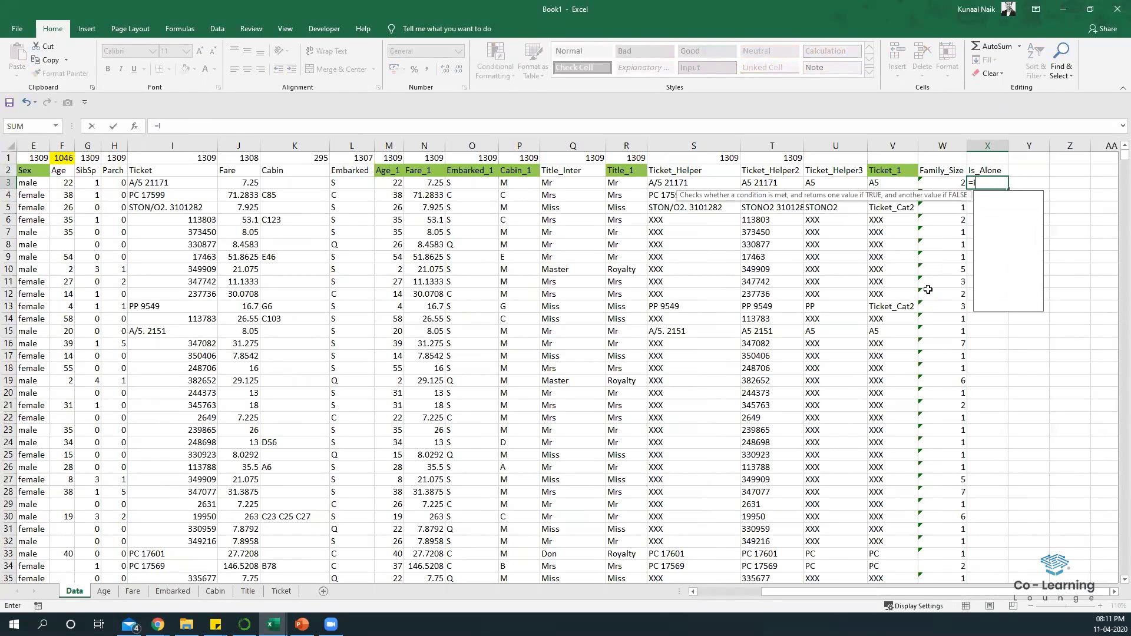
key("Tab")
key("Left")
key("Left")
key("Right")
type("=")
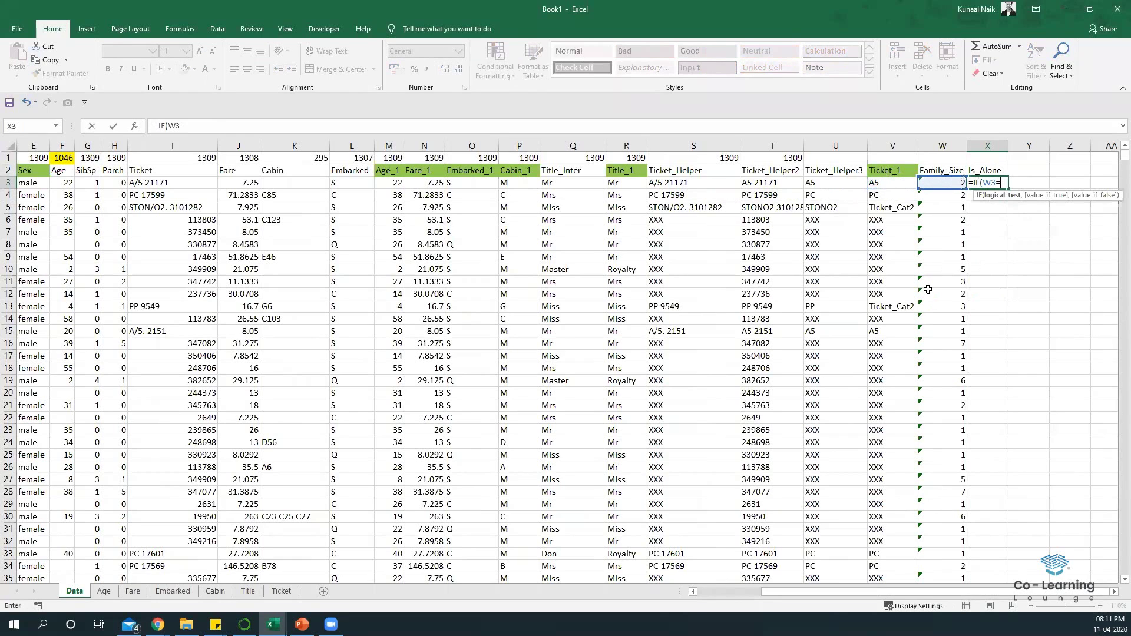
type("1,")
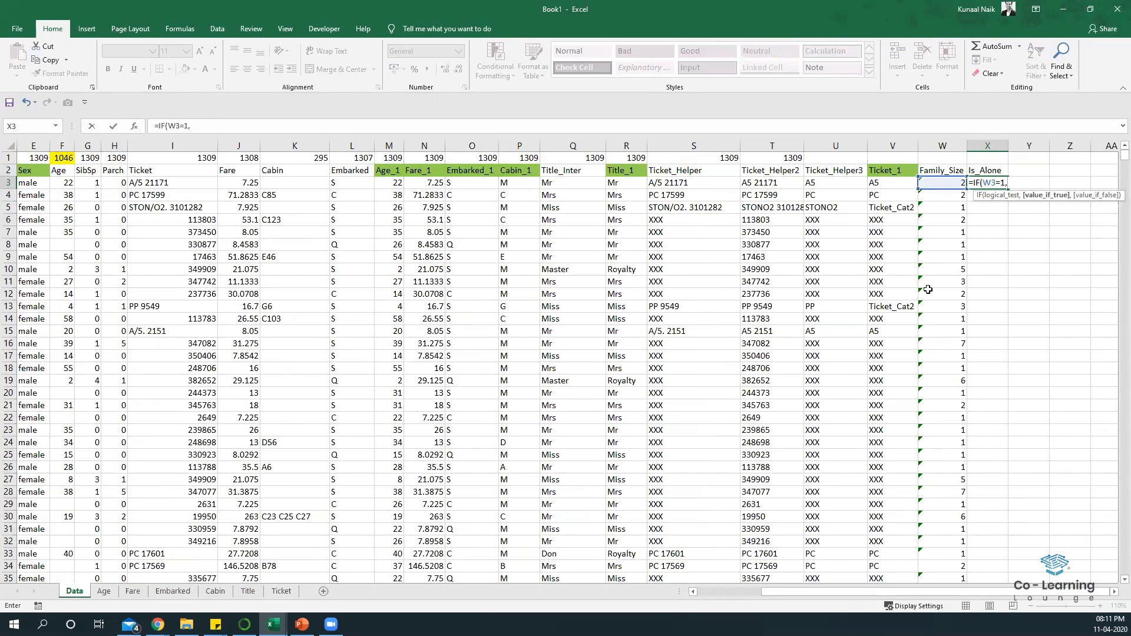
type("1,")
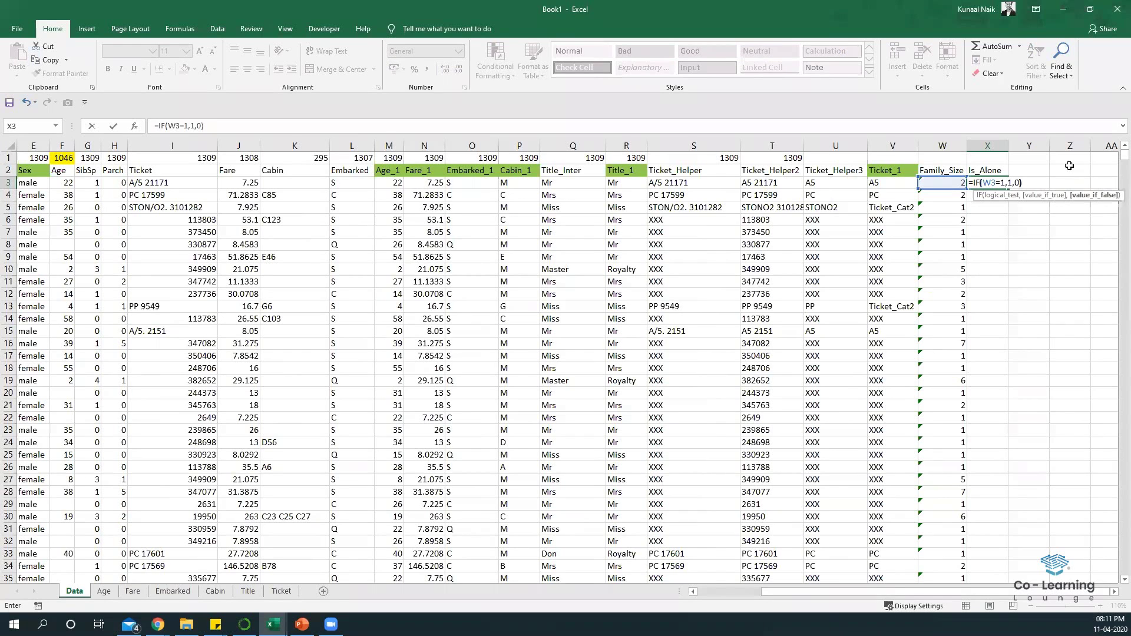
type("0)")
key("Return")
left_click(1003, 180)
double_click(1008, 189)
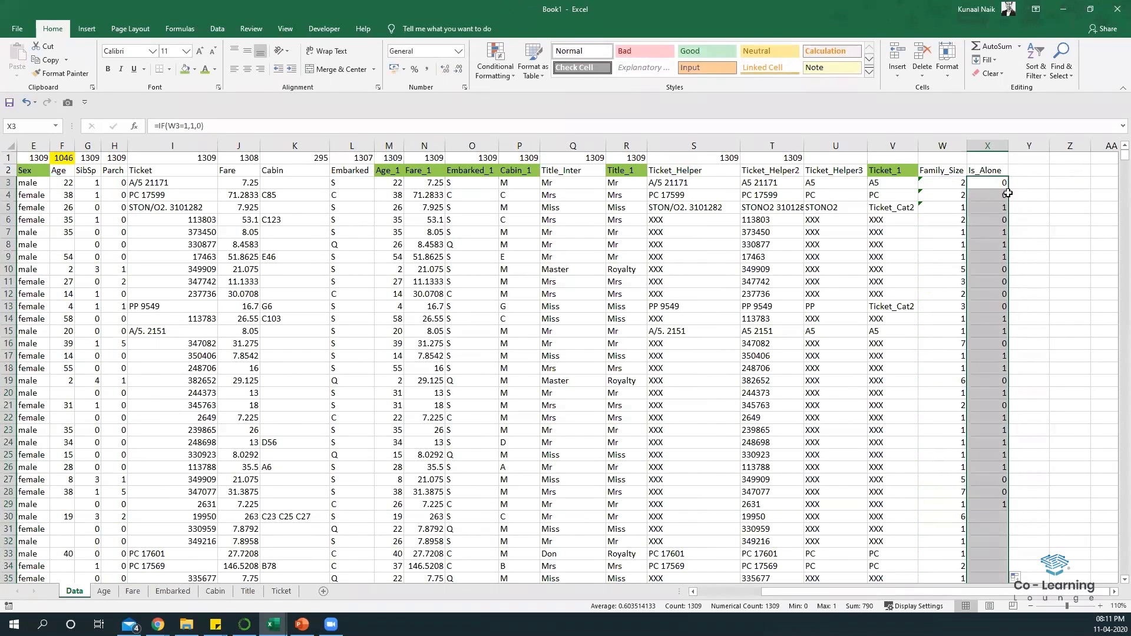
Step: Extend the row 1 count formula from T1 across to X1 and fill the Family_Size and Is_Alone headers green
left_click_drag(789, 158, 987, 238)
key("ctrl+r")
left_click(185, 69)
left_click(988, 281)
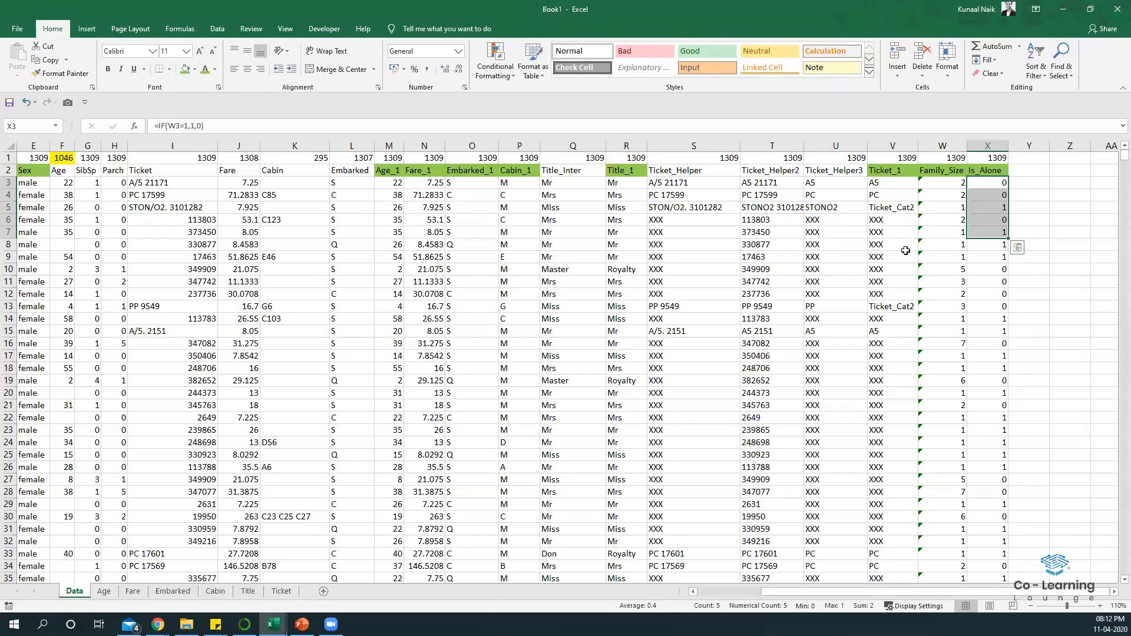
Step: Review the original and engineered columns across the Data sheet, from PassengerId through to Family_Size and Is_Alone
left_click_drag(905, 257, 100, 271)
key("shift+Home")
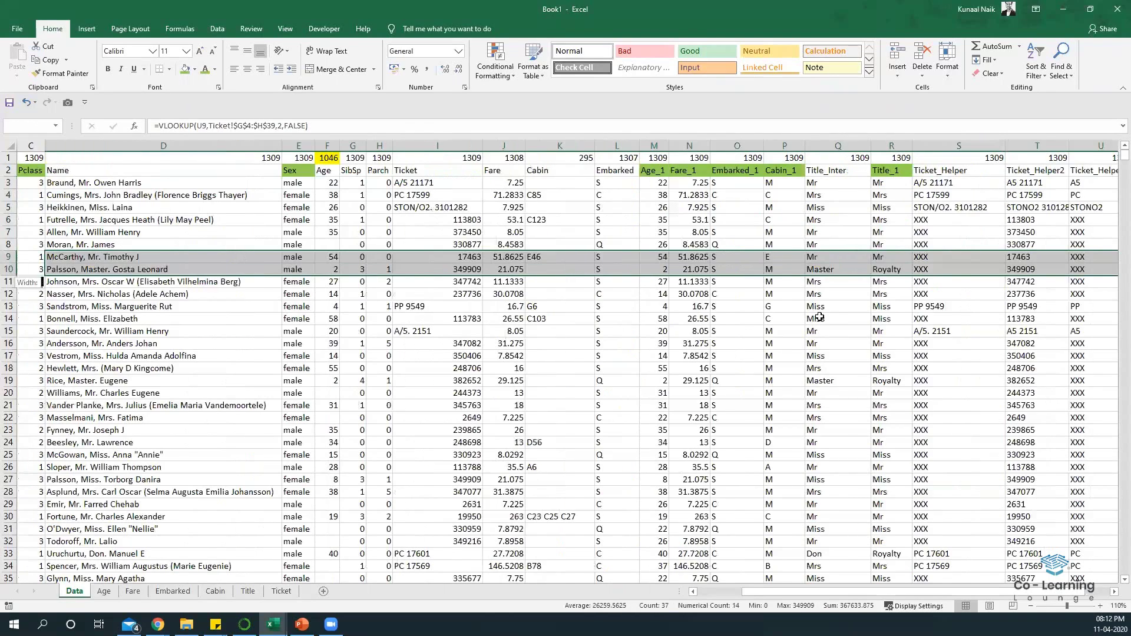
left_click(737, 318, "shift")
scroll(308, 321, "left", 2)
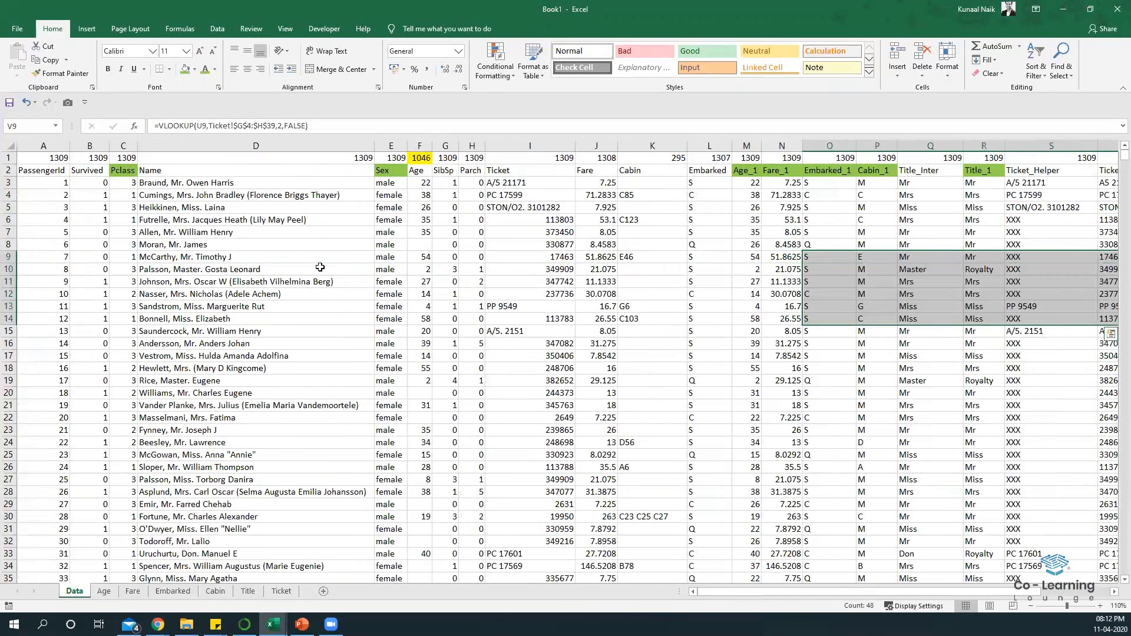
left_click_drag(320, 268, 395, 269)
left_click_drag(988, 309, 981, 296)
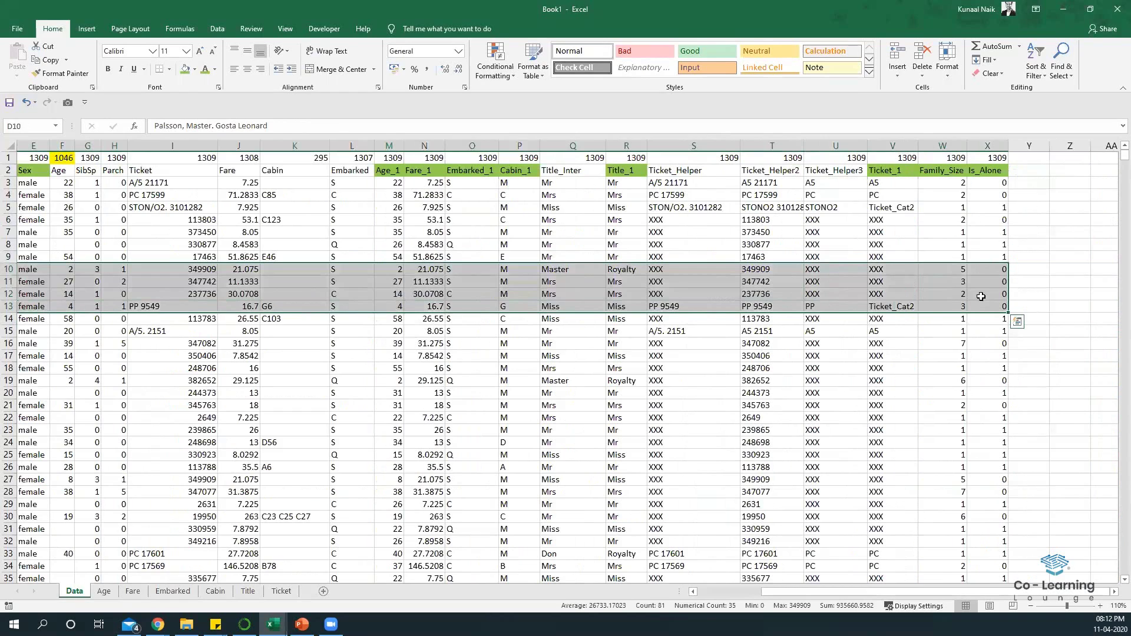
left_click(933, 246)
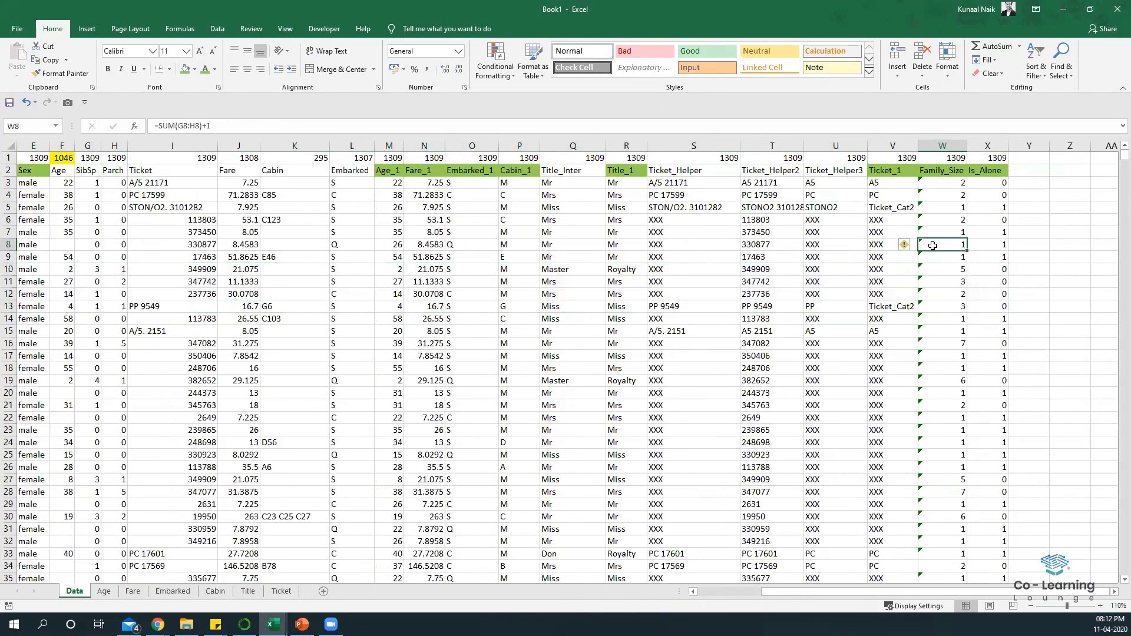